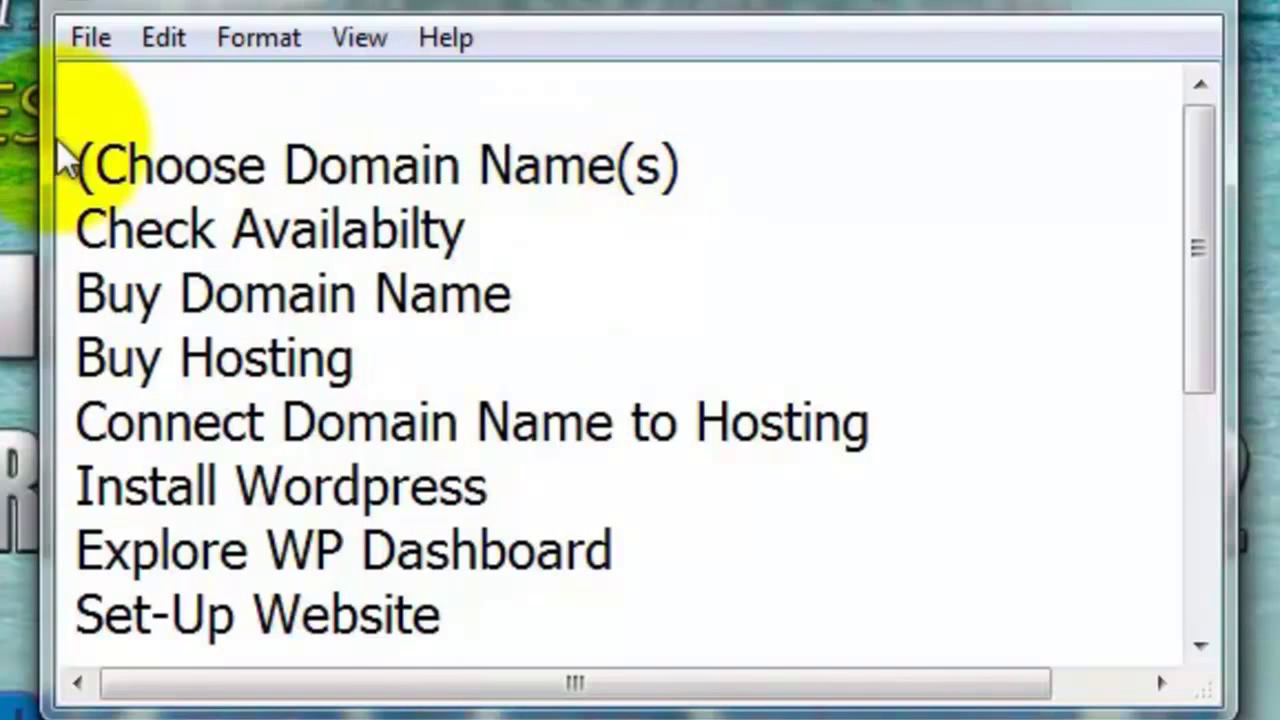
# Step: Review the website checklist line by line, highlighting each entry from choosing domain names through exploring the WP dashboard
pyautogui.moveTo(78, 165); pyautogui.dragTo(737, 177)
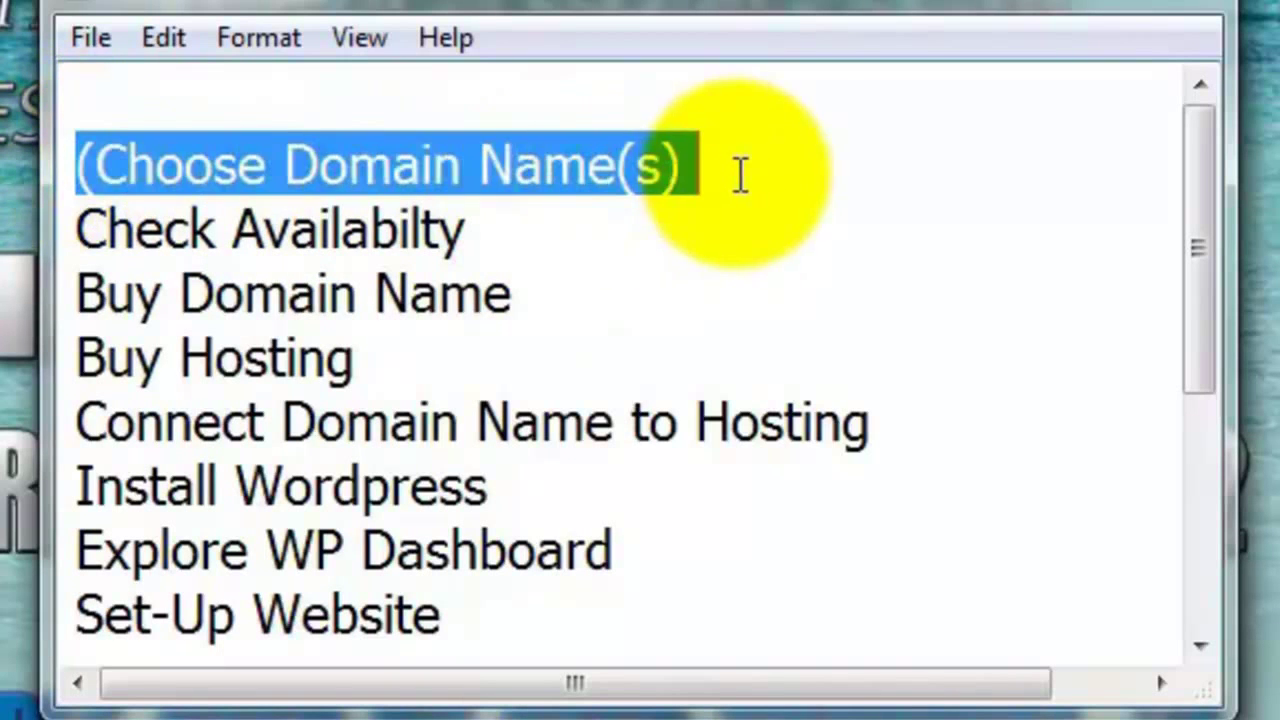
pyautogui.press('Down')
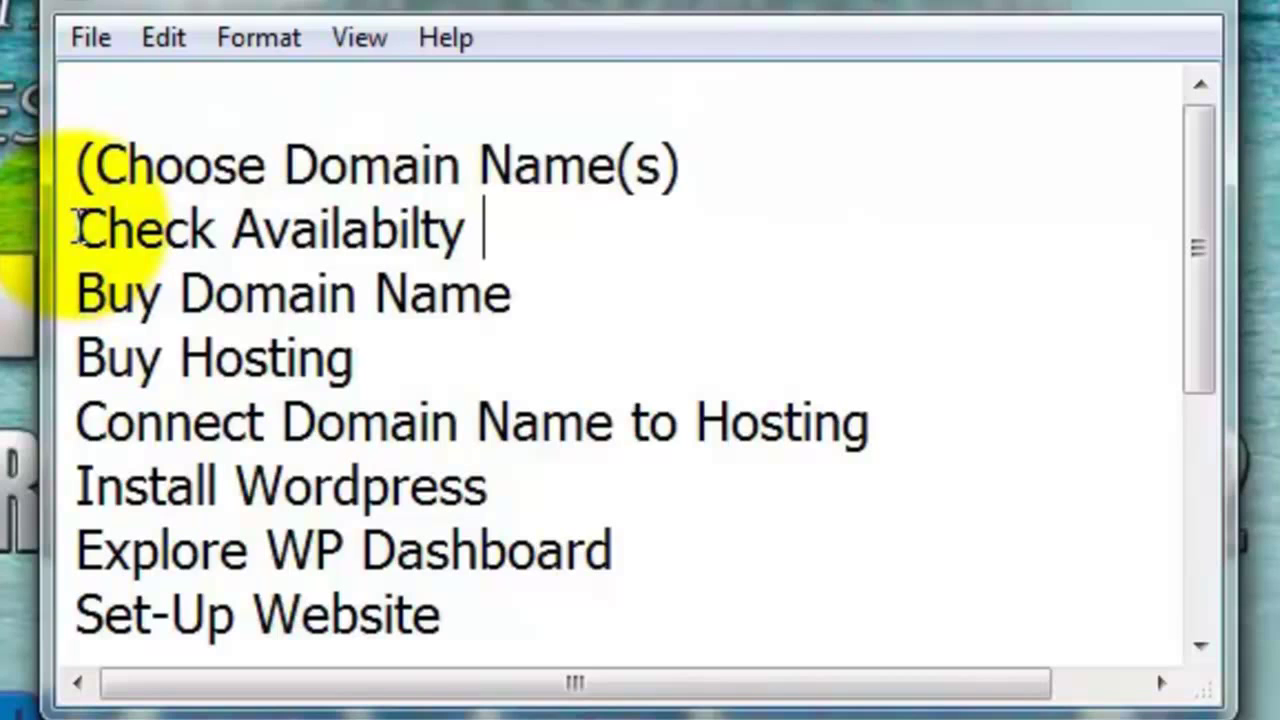
pyautogui.moveTo(78, 228); pyautogui.dragTo(473, 238)
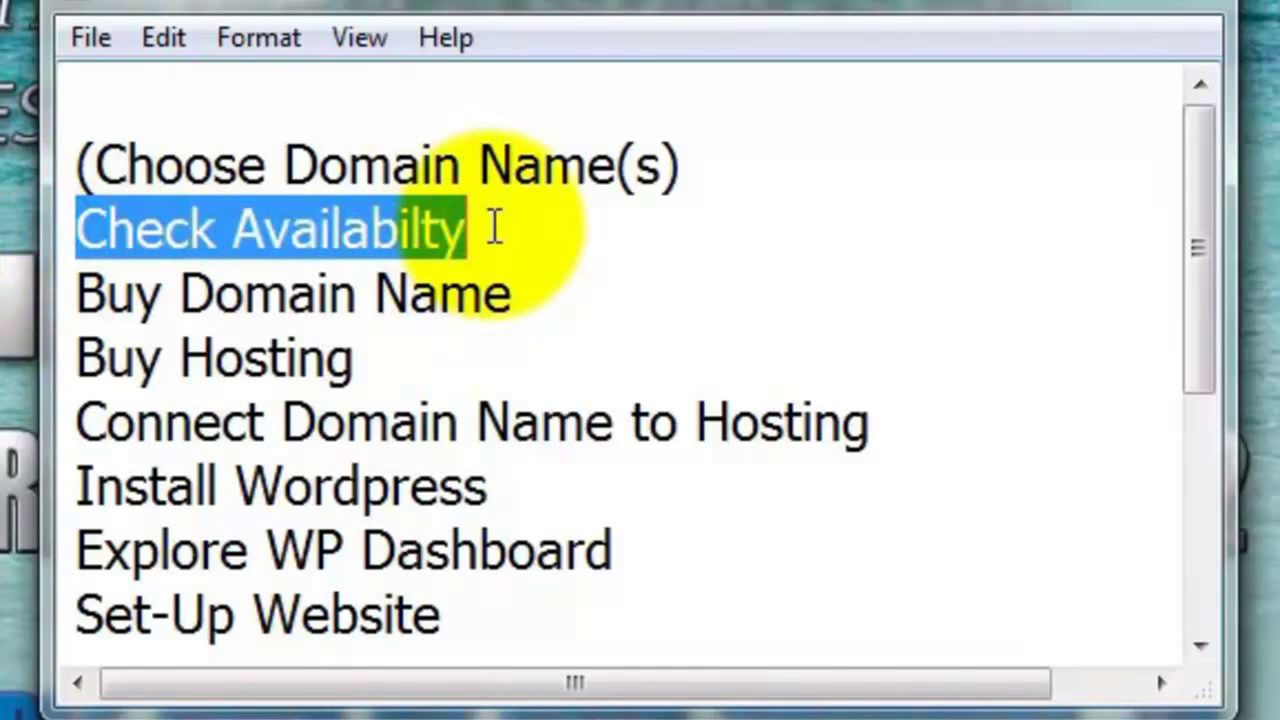
pyautogui.click(492, 229)
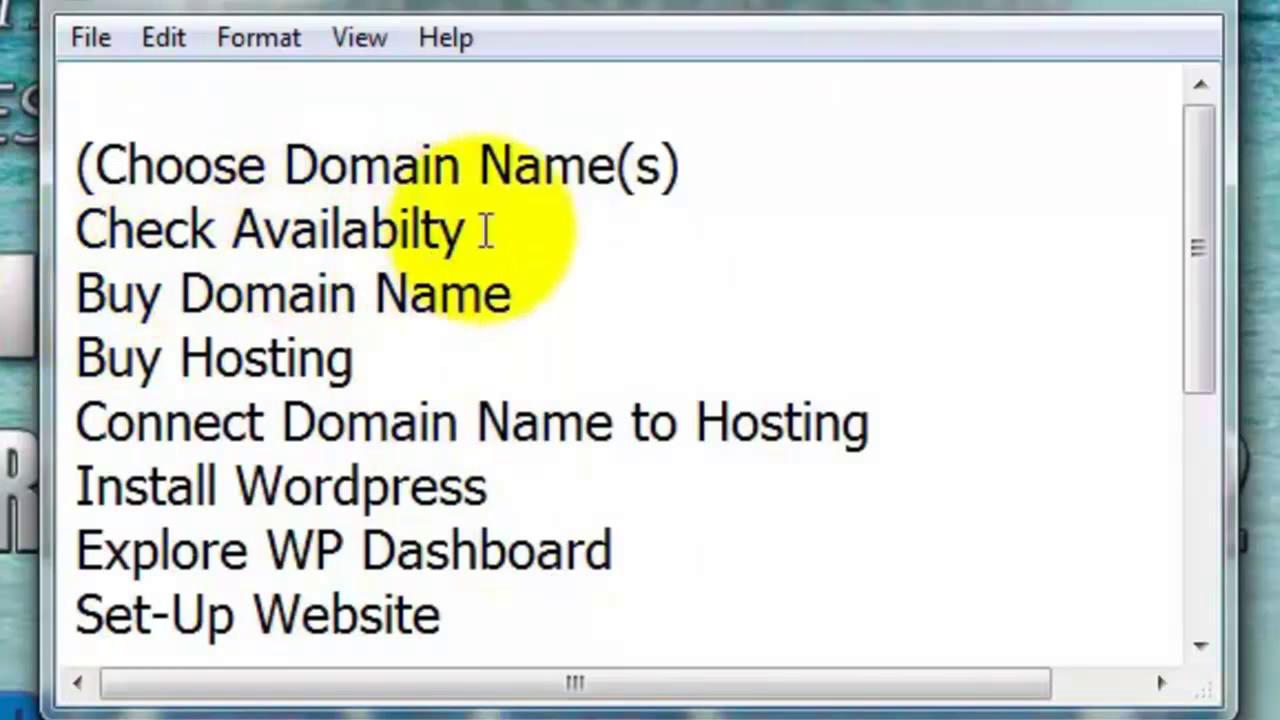
pyautogui.moveTo(80, 292); pyautogui.dragTo(532, 293)
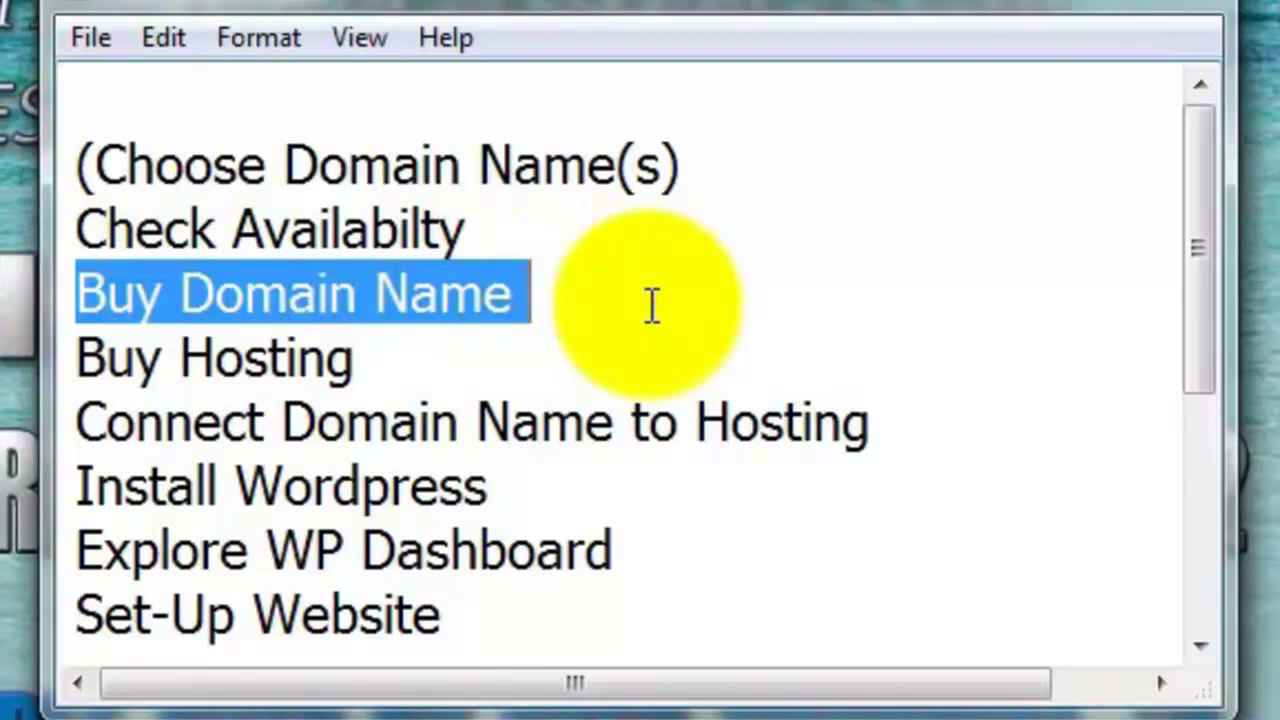
pyautogui.click(420, 358)
pyautogui.moveTo(77, 358); pyautogui.dragTo(380, 366)
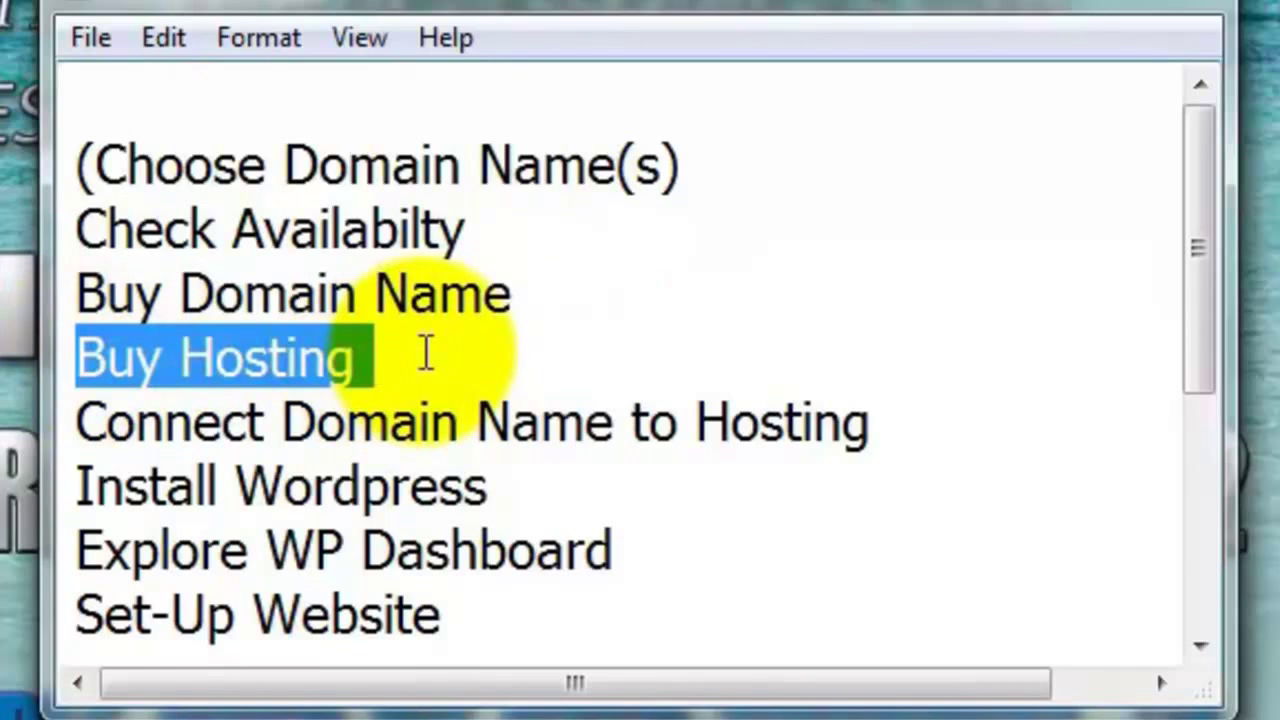
pyautogui.click(560, 225)
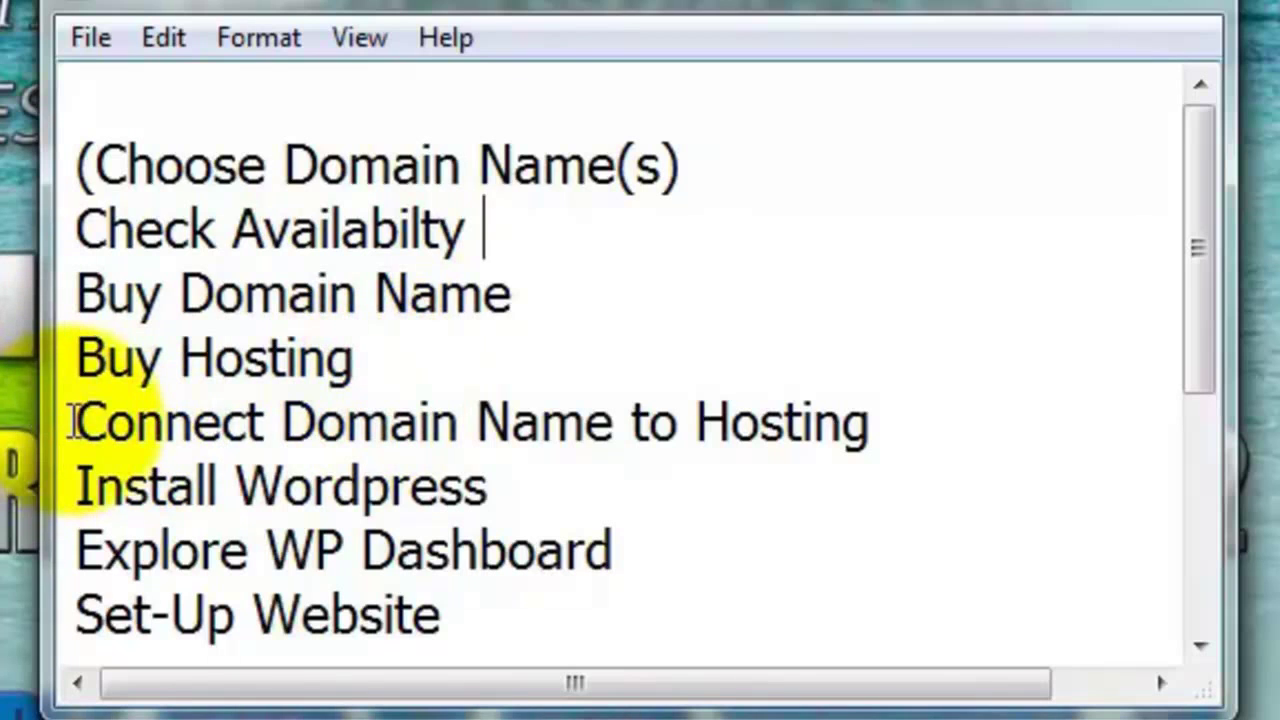
pyautogui.moveTo(76, 424); pyautogui.dragTo(918, 445)
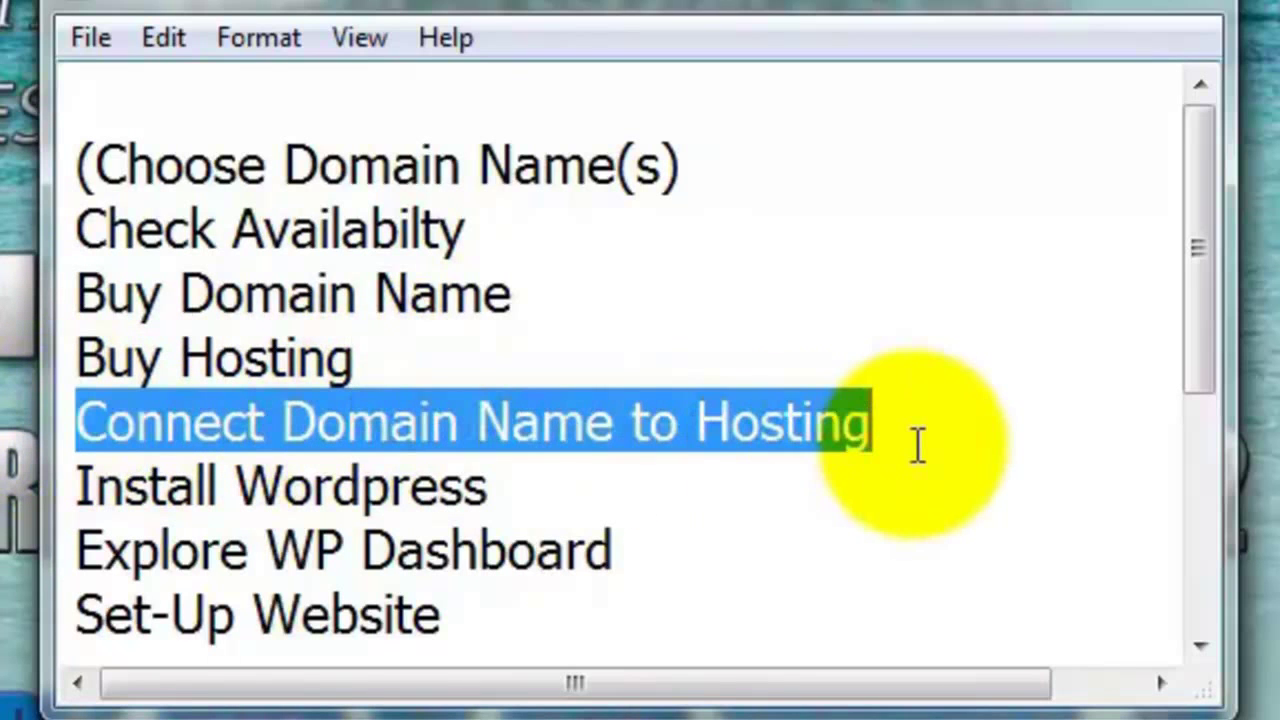
pyautogui.click(925, 425)
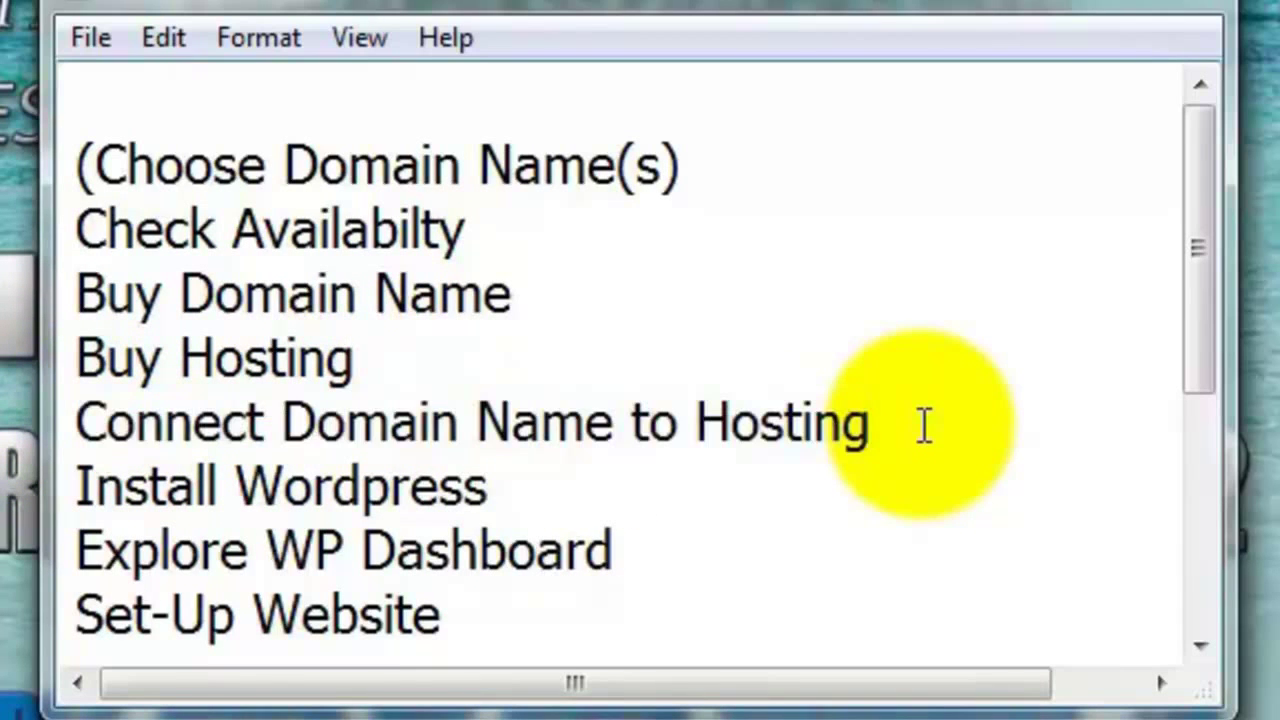
pyautogui.moveTo(72, 486); pyautogui.dragTo(490, 487)
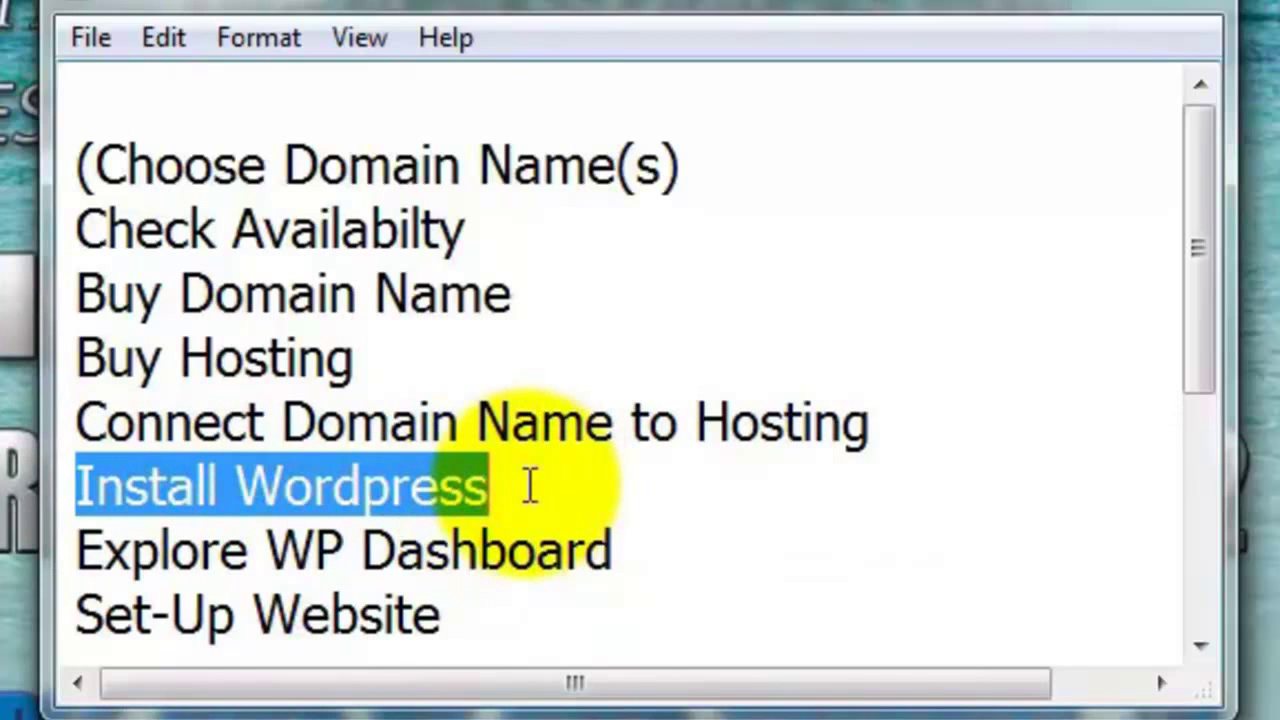
pyautogui.click(526, 487)
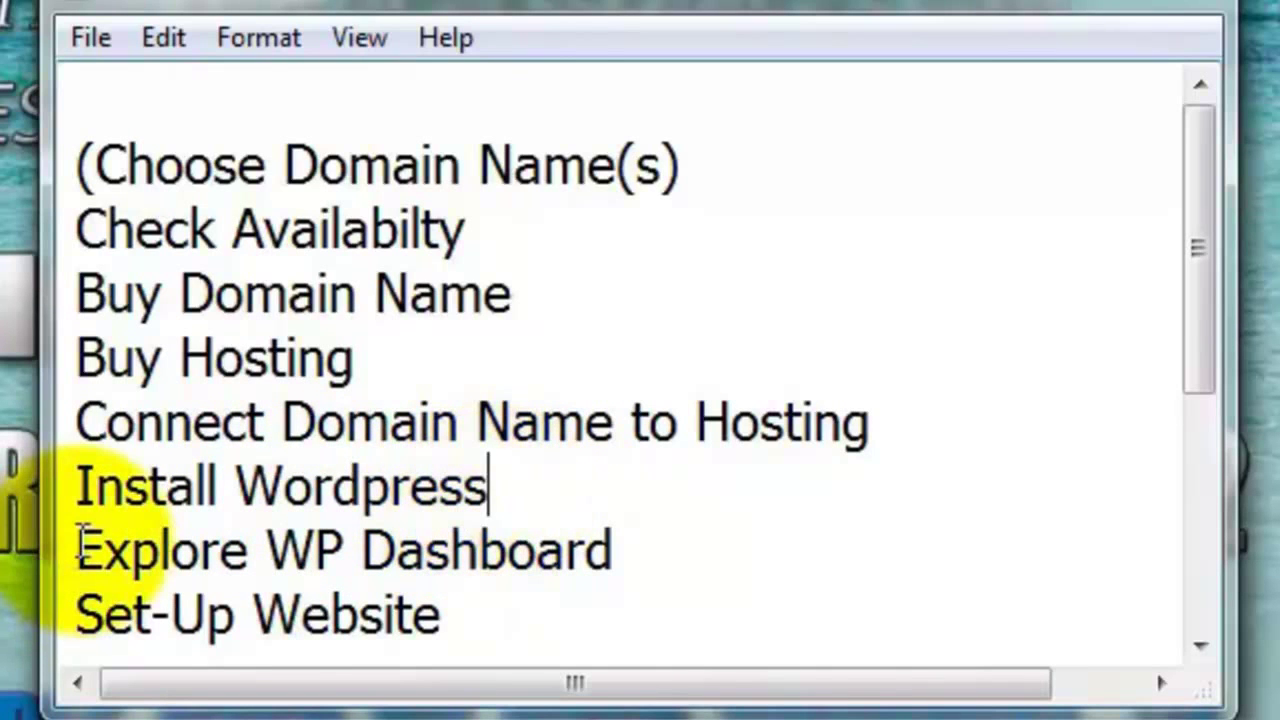
pyautogui.moveTo(76, 548); pyautogui.dragTo(634, 545)
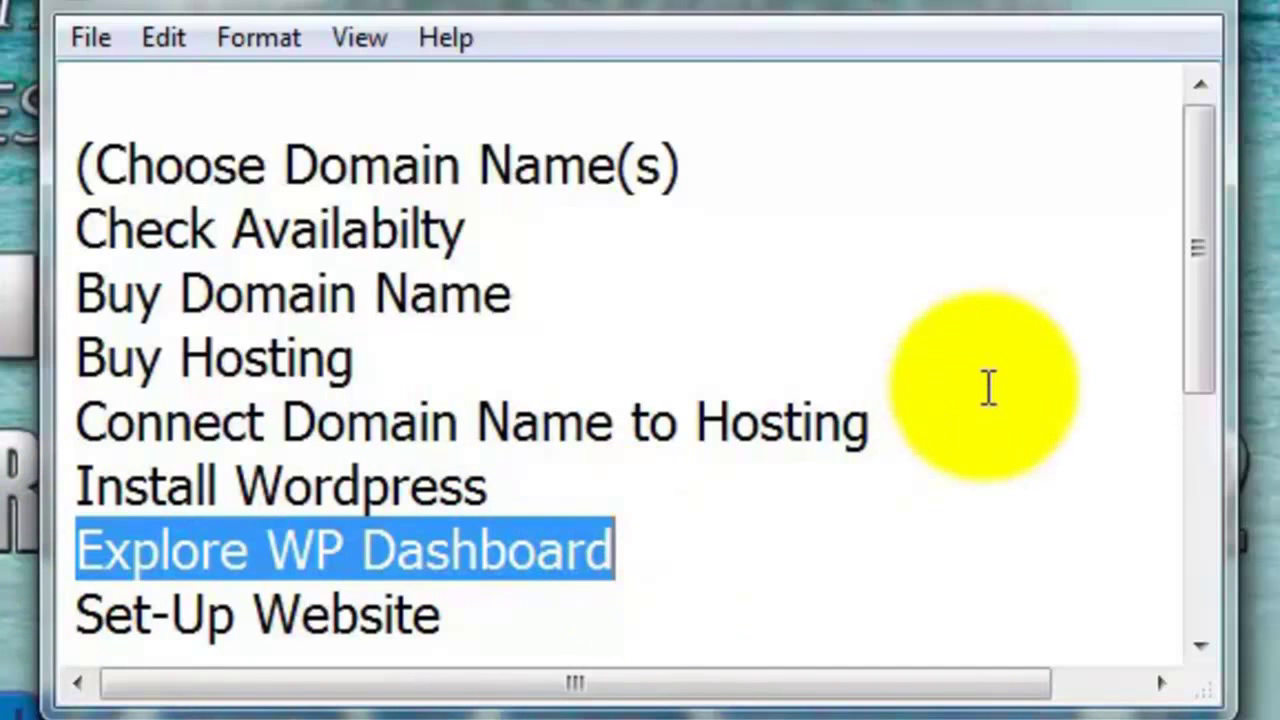
pyautogui.click(190, 612)
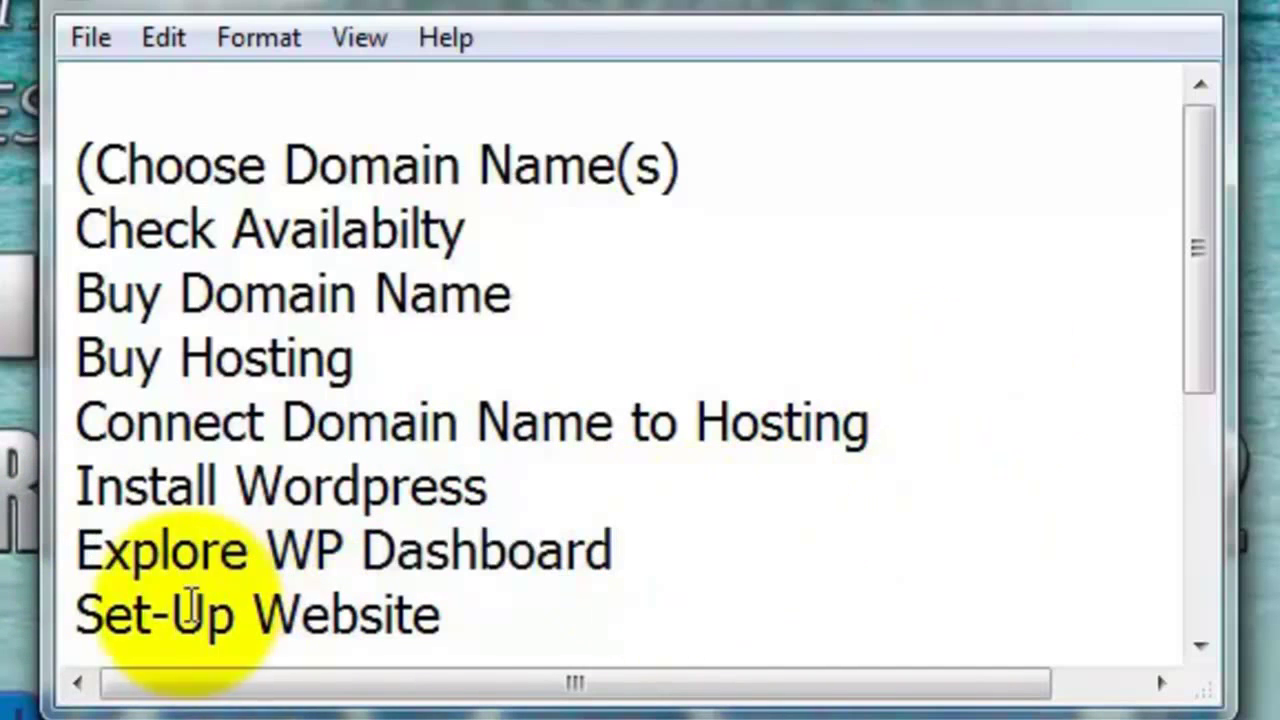
pyautogui.click(74, 612)
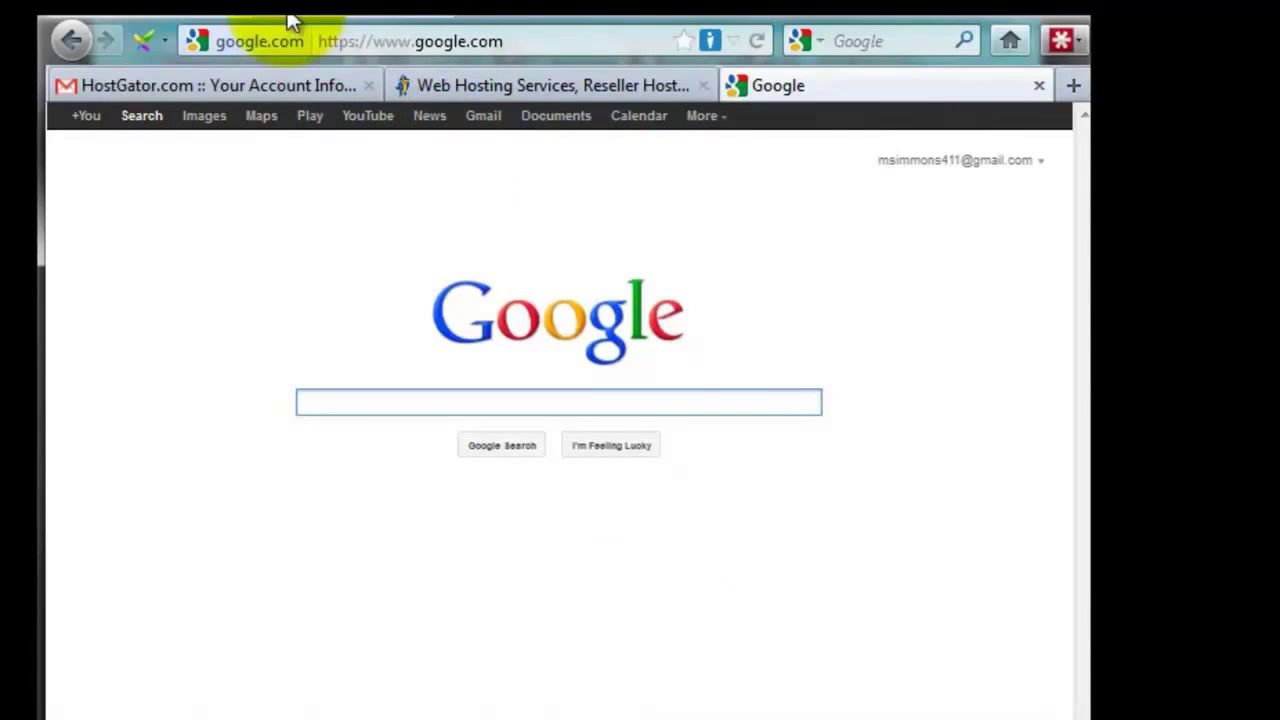
# Step: Switch to the web browser, open instantdomainsearch.com and look over its advanced options for domain extensions
pyautogui.click(398, 33)
pyautogui.write('inst')
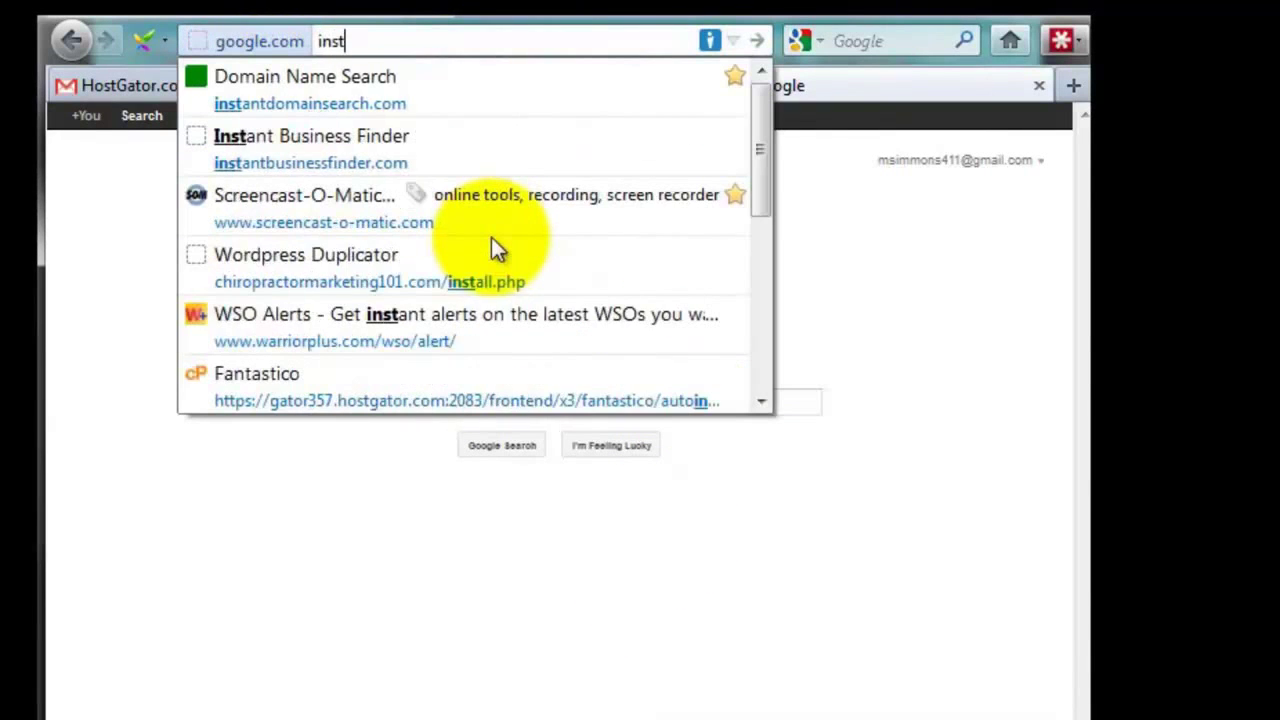
pyautogui.write('ant')
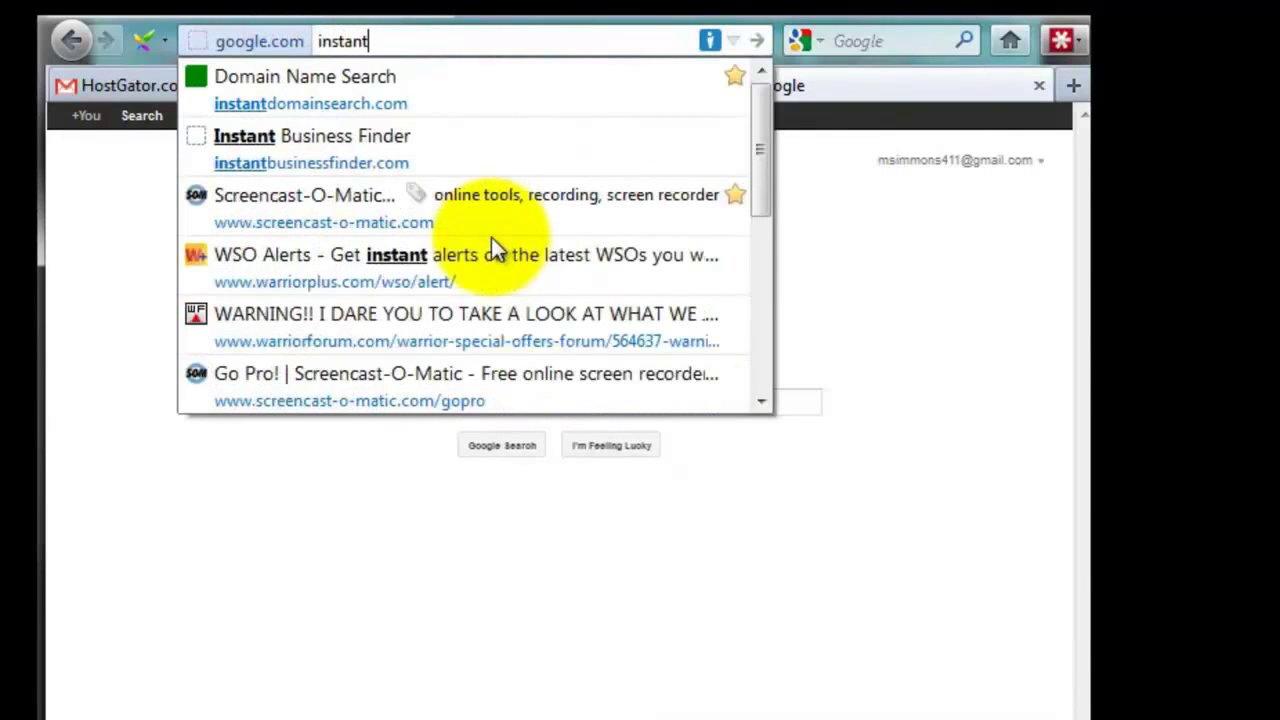
pyautogui.click(364, 82)
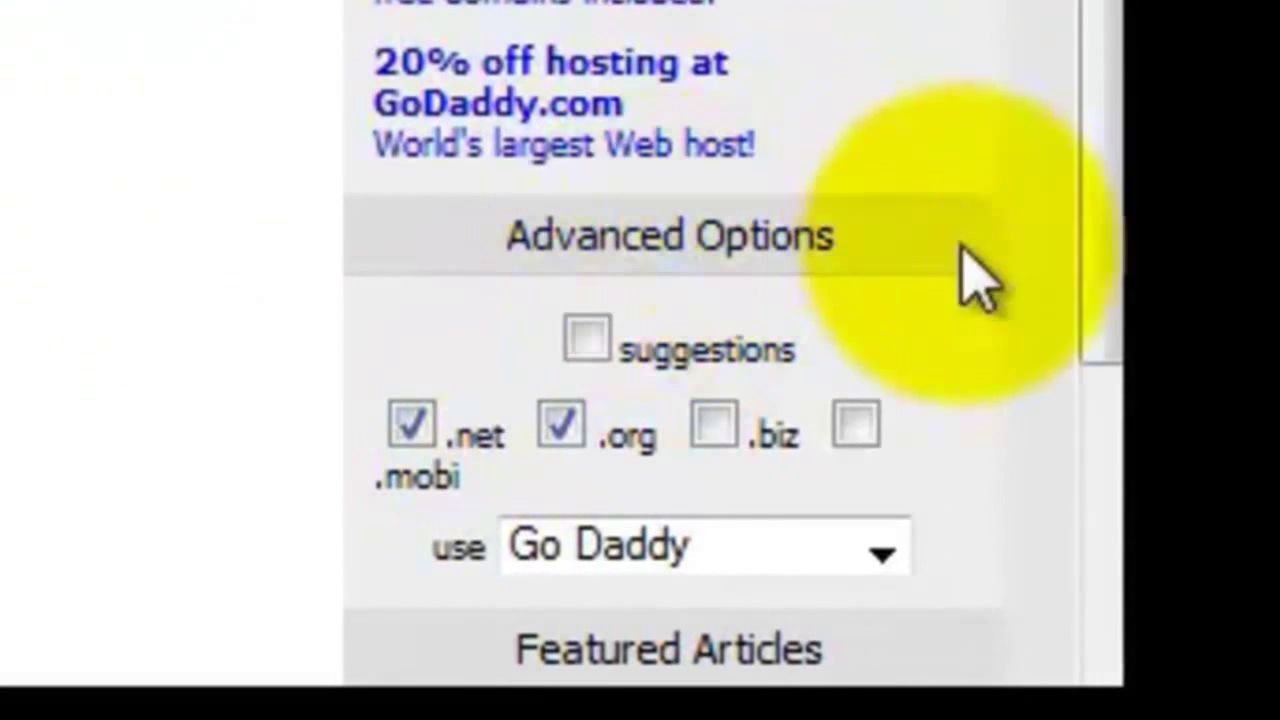
pyautogui.moveTo(509, 236); pyautogui.dragTo(857, 251)
pyautogui.click(409, 471)
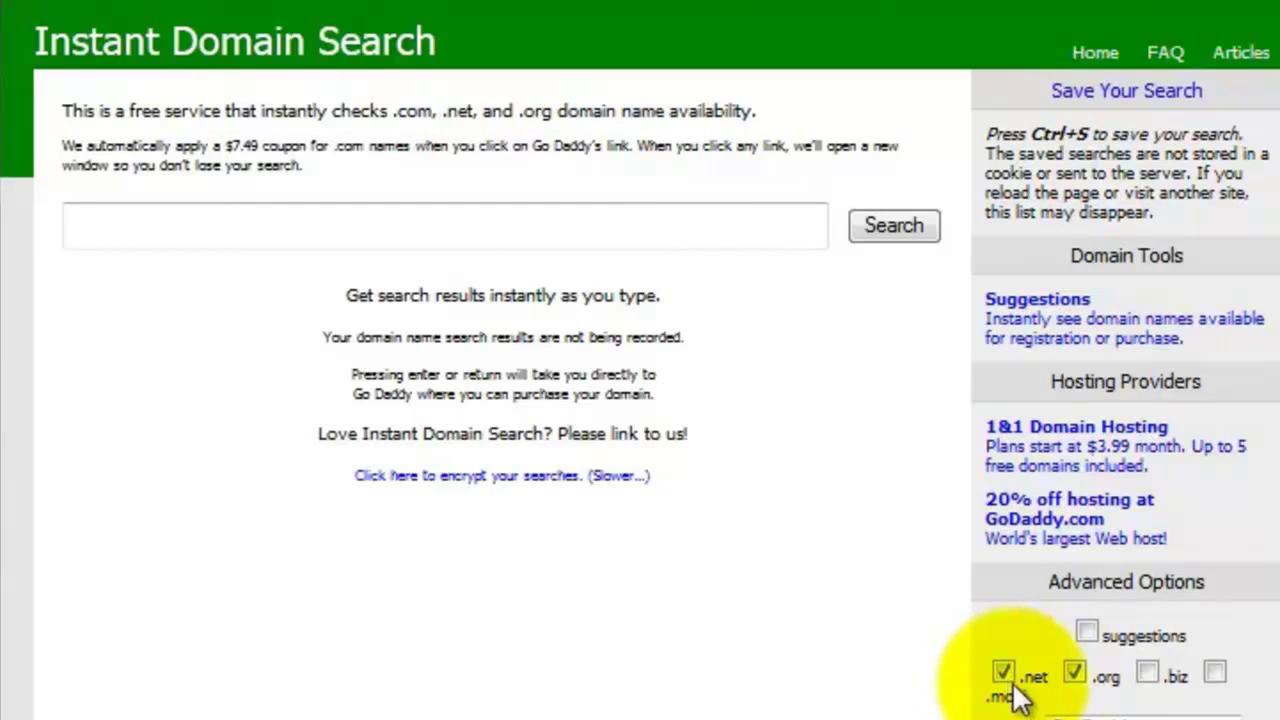
# Step: Search Instant Domain Search for the availability of the domain name "mikeloveswordpress"
pyautogui.click(117, 221)
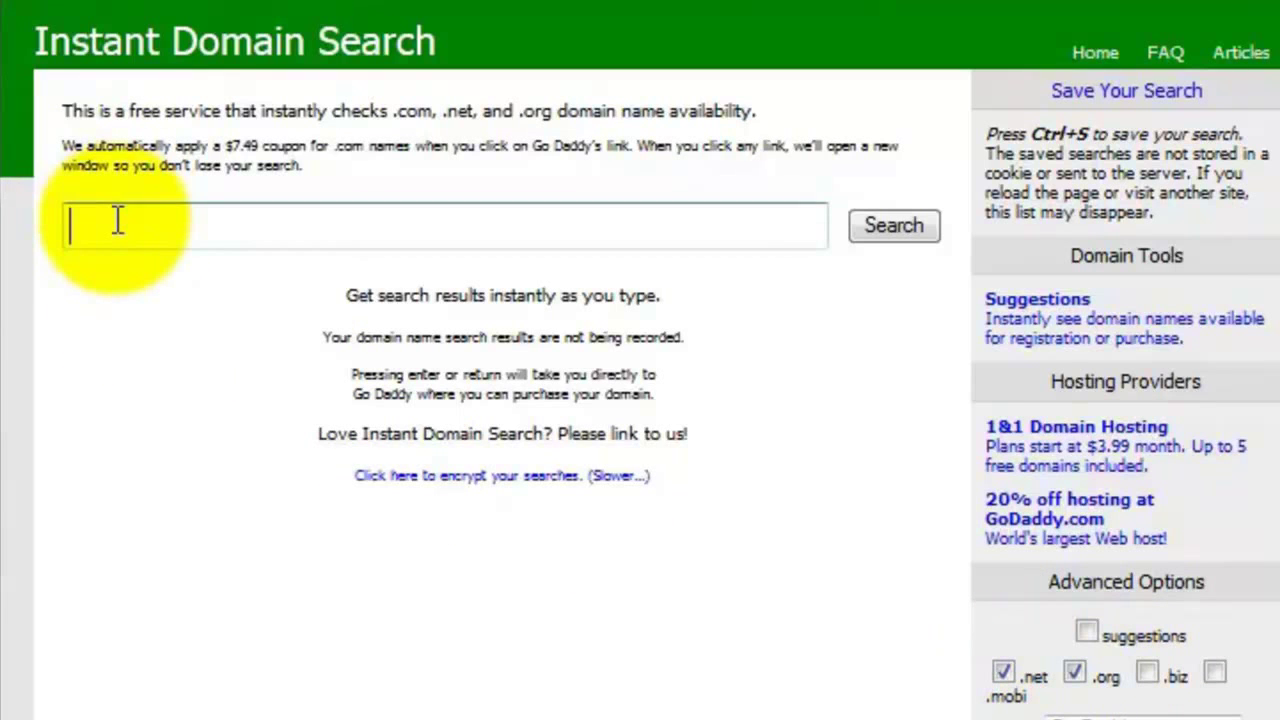
pyautogui.write('mike')
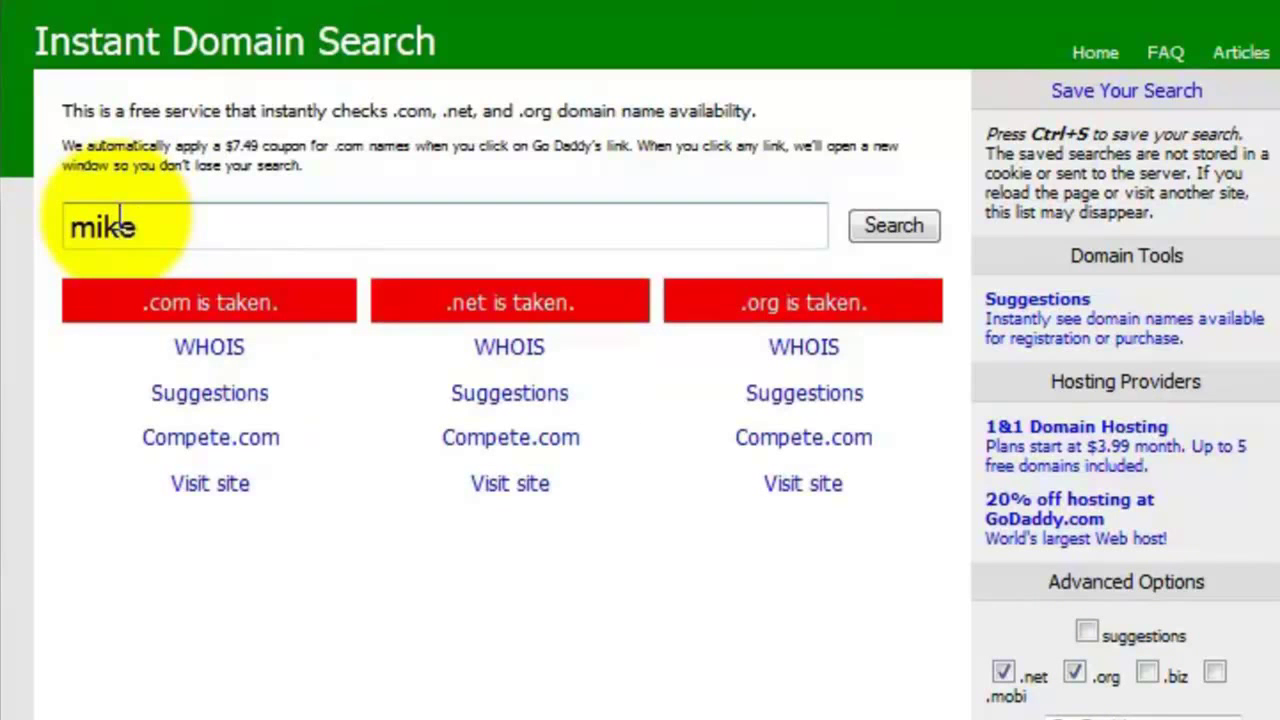
pyautogui.write('loves')
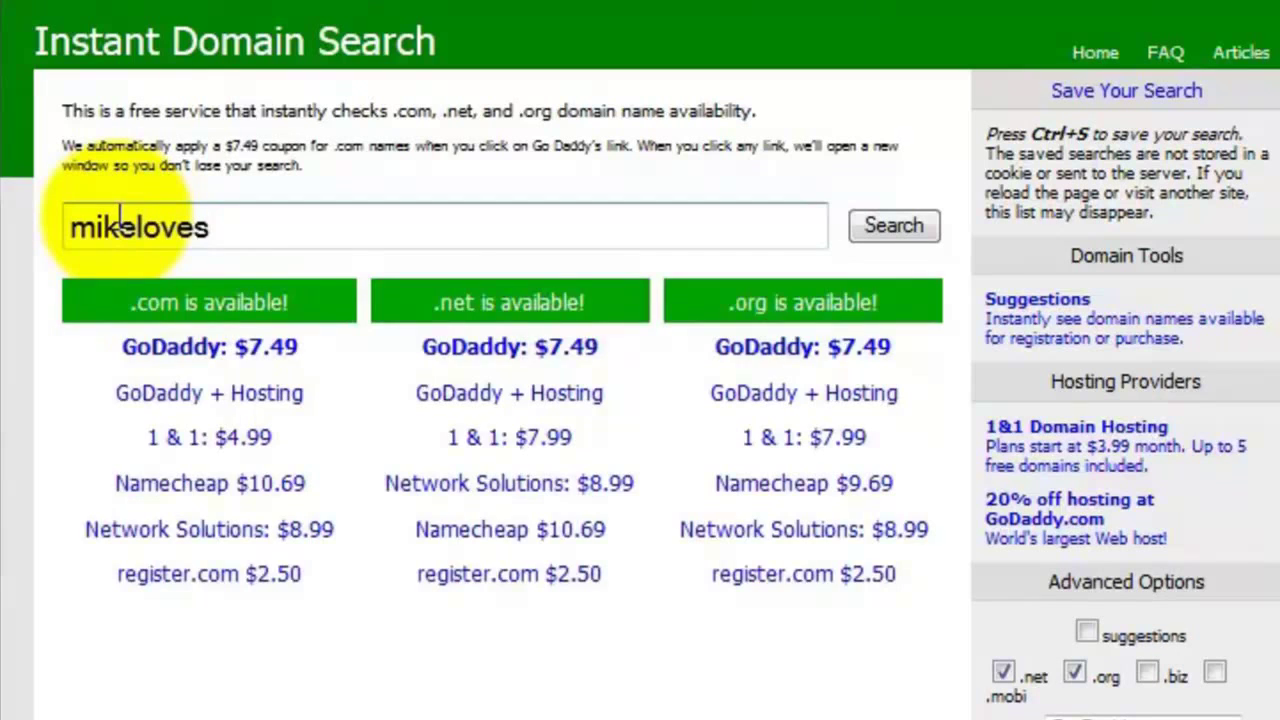
pyautogui.write('wordpress')
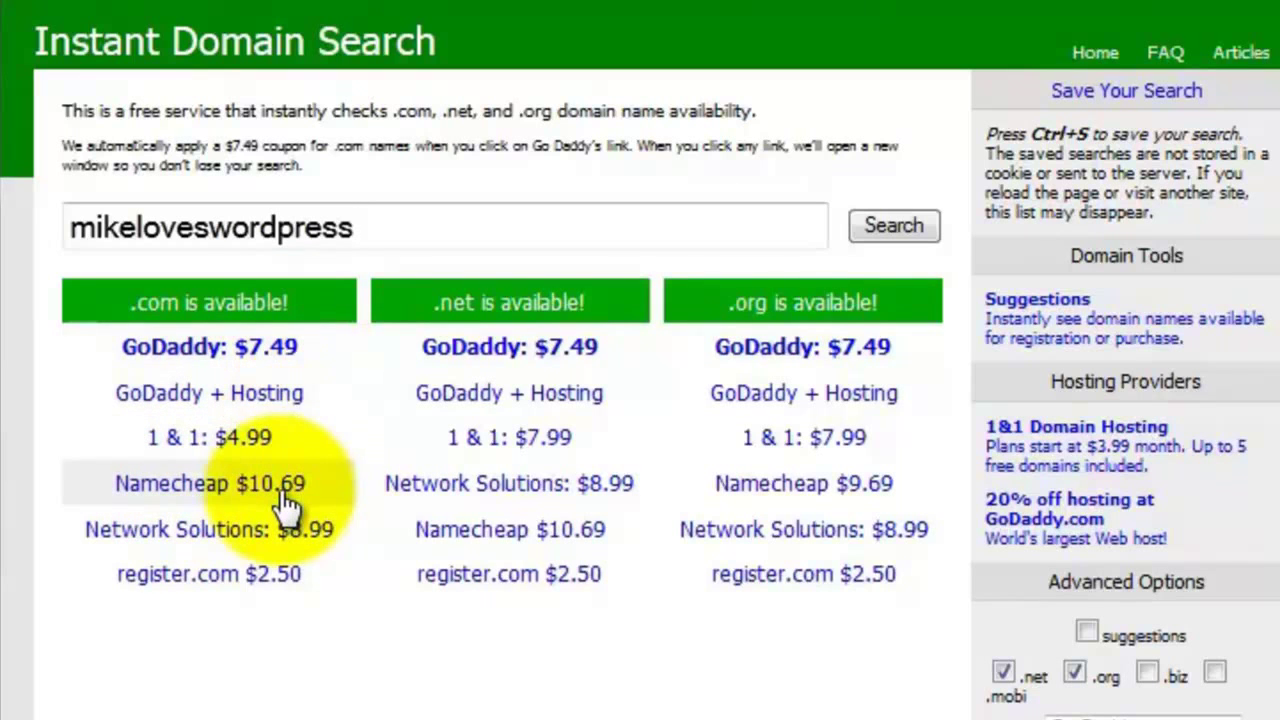
# Step: Open GoDaddy's offer for mikeloveswordpress.com, add the domain to the order and continue to registration
pyautogui.click(185, 350)
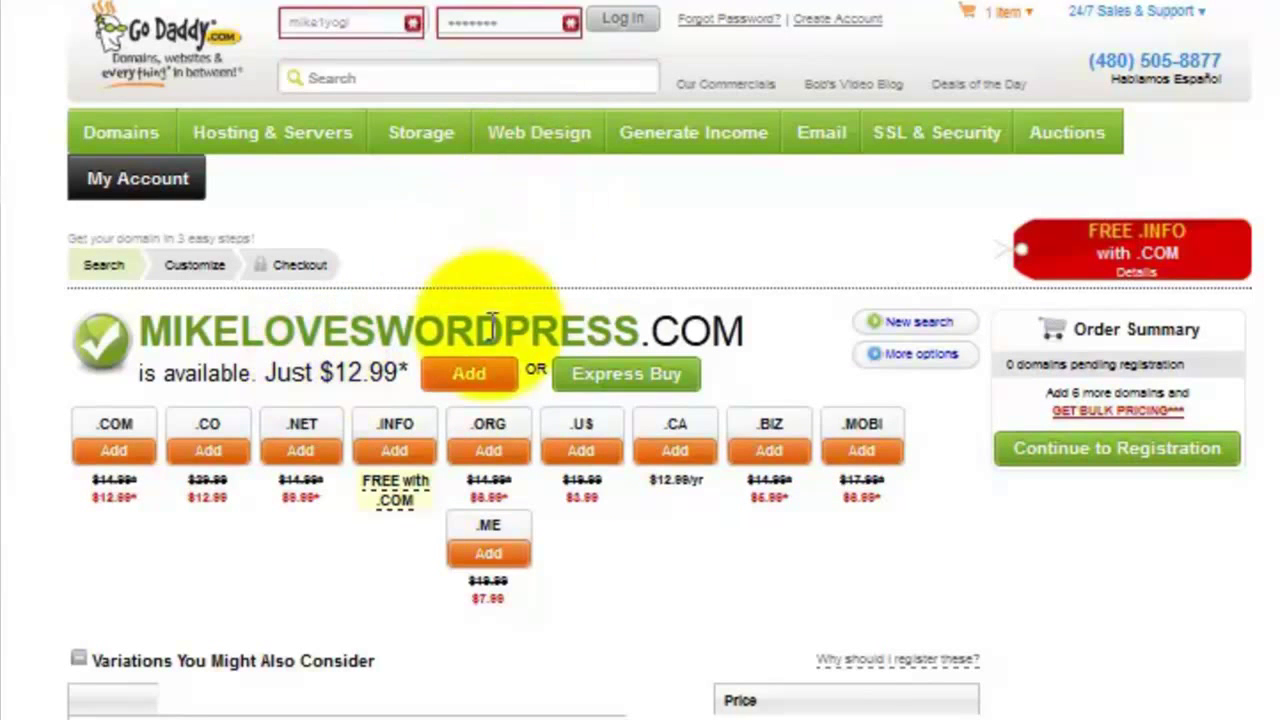
pyautogui.click(468, 378)
pyautogui.click(1120, 490)
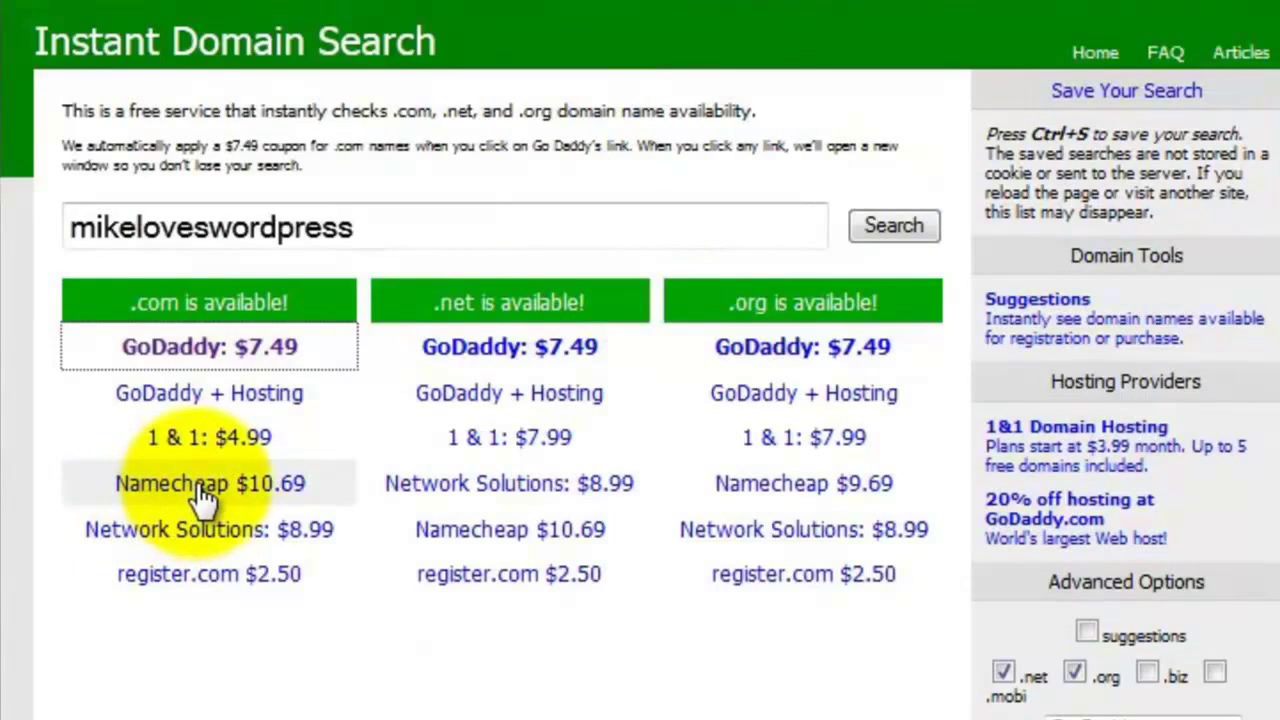
# Step: Open the Namecheap offer for mikeloveswordpress.com and review its shopping cart, highlighting the Free WhoisGuard item
pyautogui.click(203, 490)
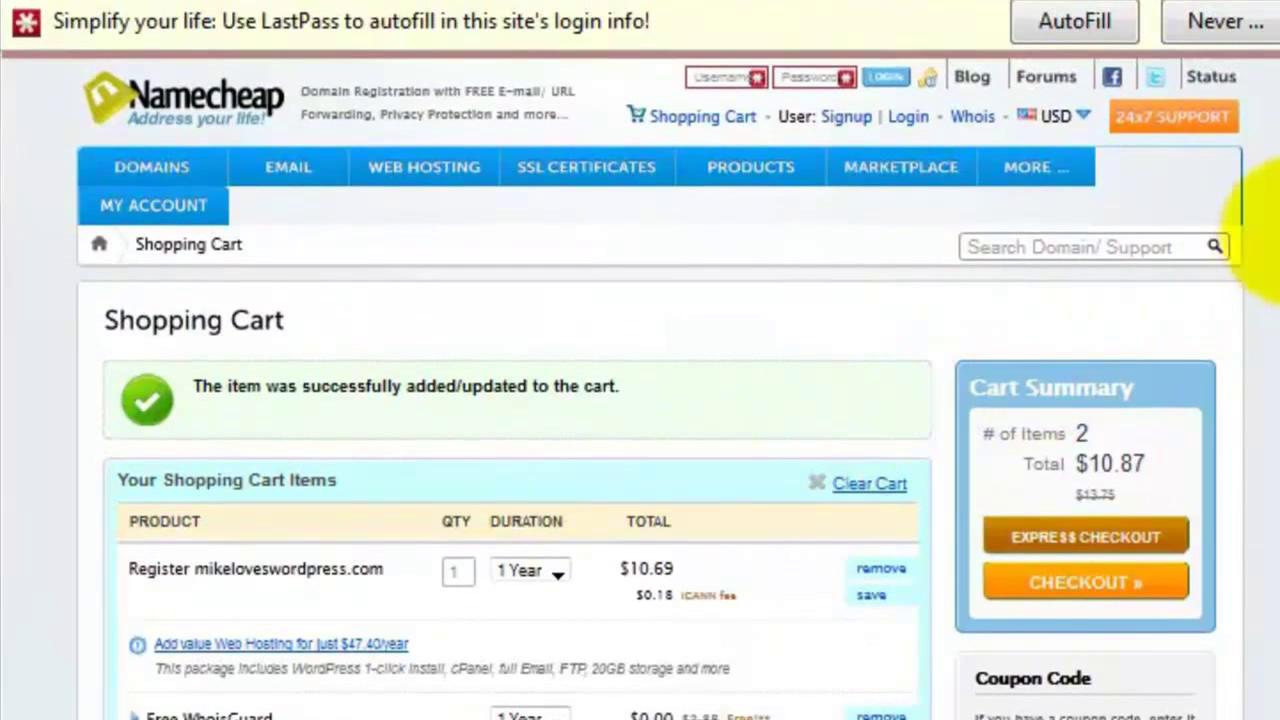
pyautogui.scroll(-3, 1265, 245)
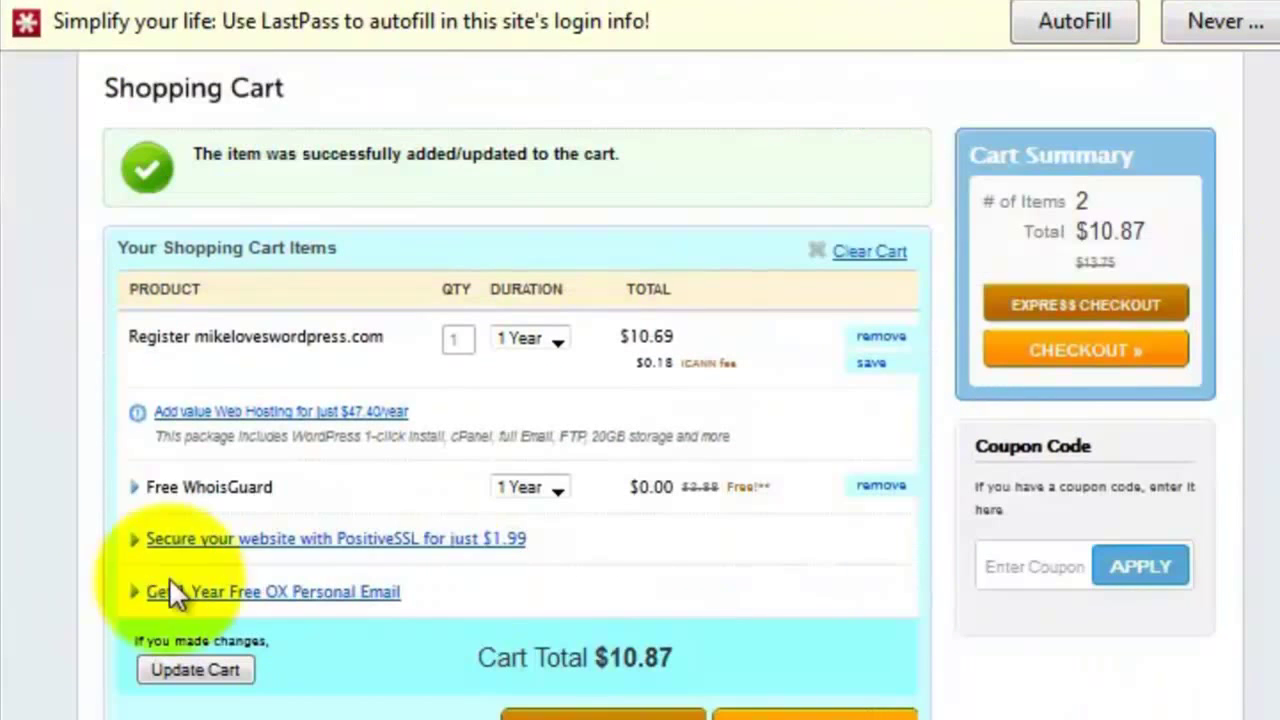
pyautogui.tripleClick(178, 487)
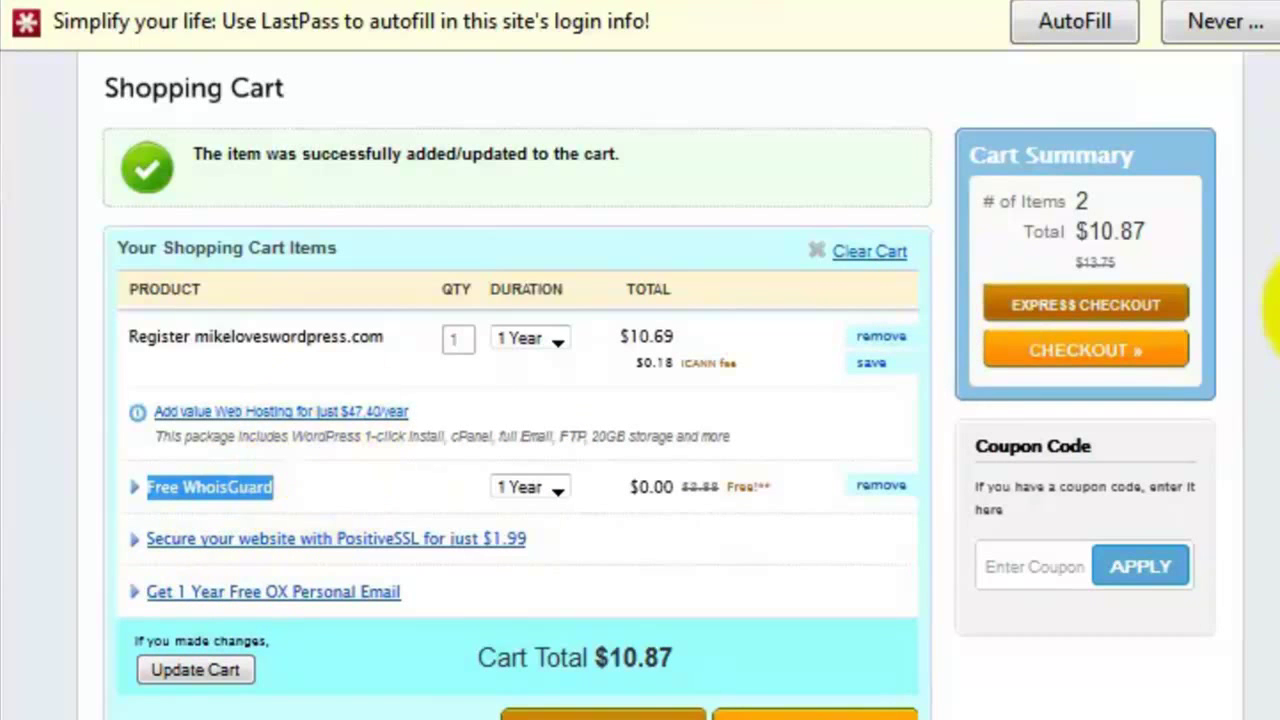
pyautogui.scroll(3, 1270, 310)
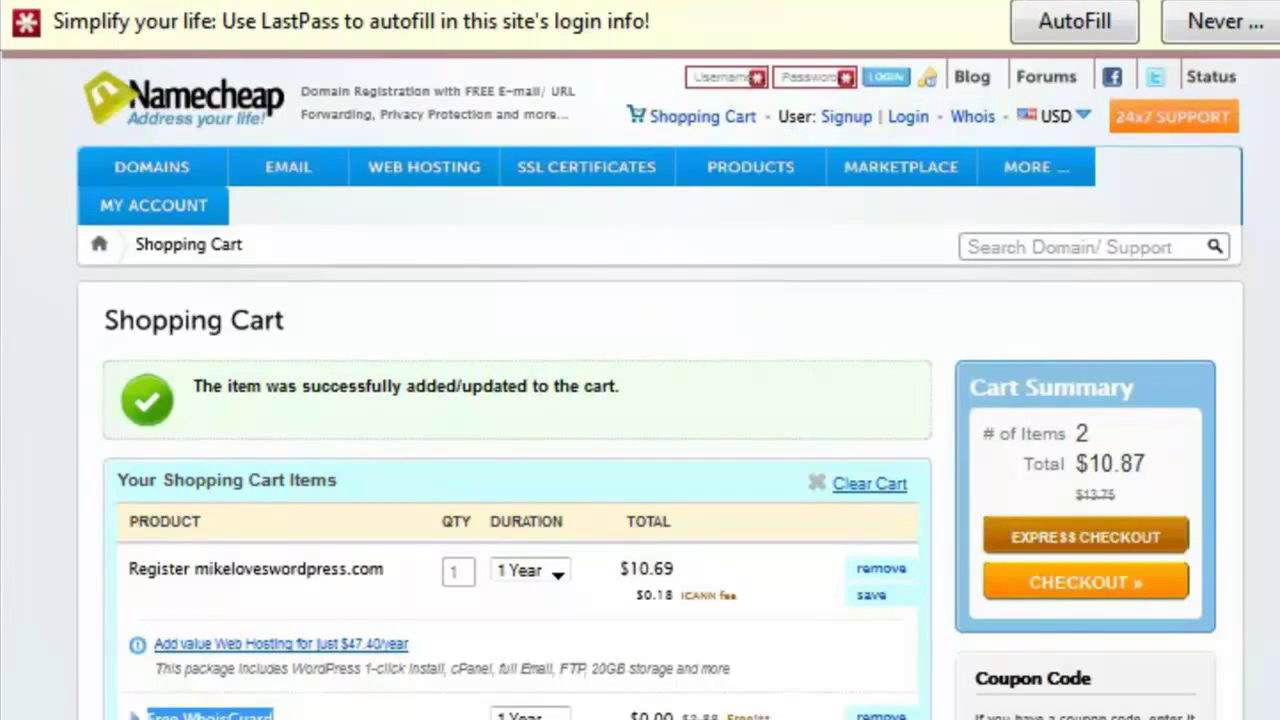
# Step: Switch back to the Notepad checklist and mark the "Choose Domain Name(s)" and "Check Availabilty" lines with an X
pyautogui.hotkey('alt', 'Tab')
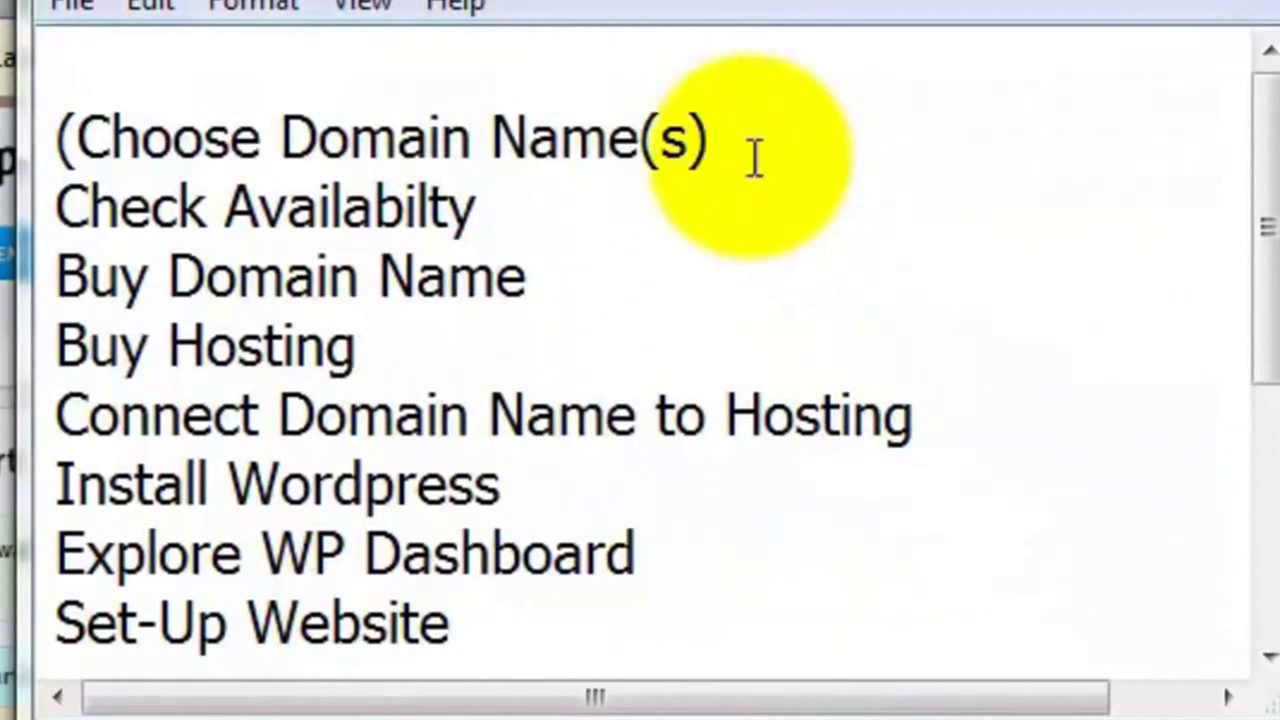
pyautogui.click(755, 160)
pyautogui.write('X')
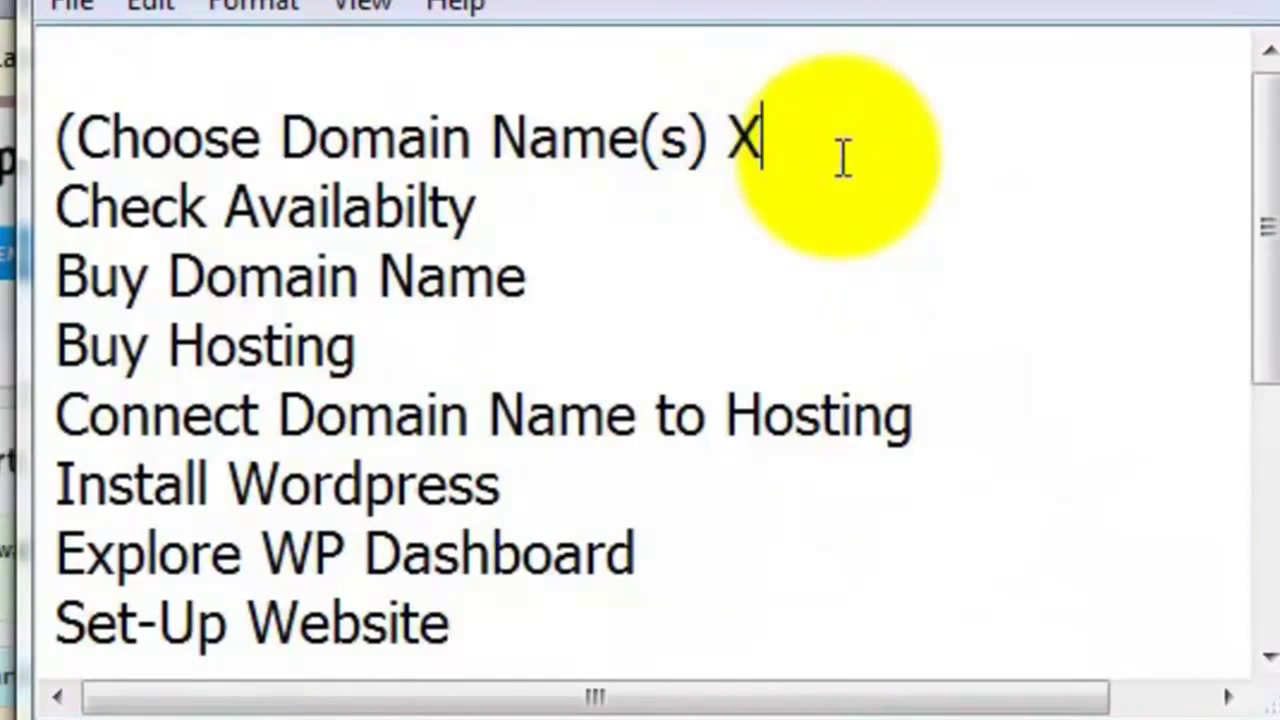
pyautogui.click(585, 208)
pyautogui.write('X')
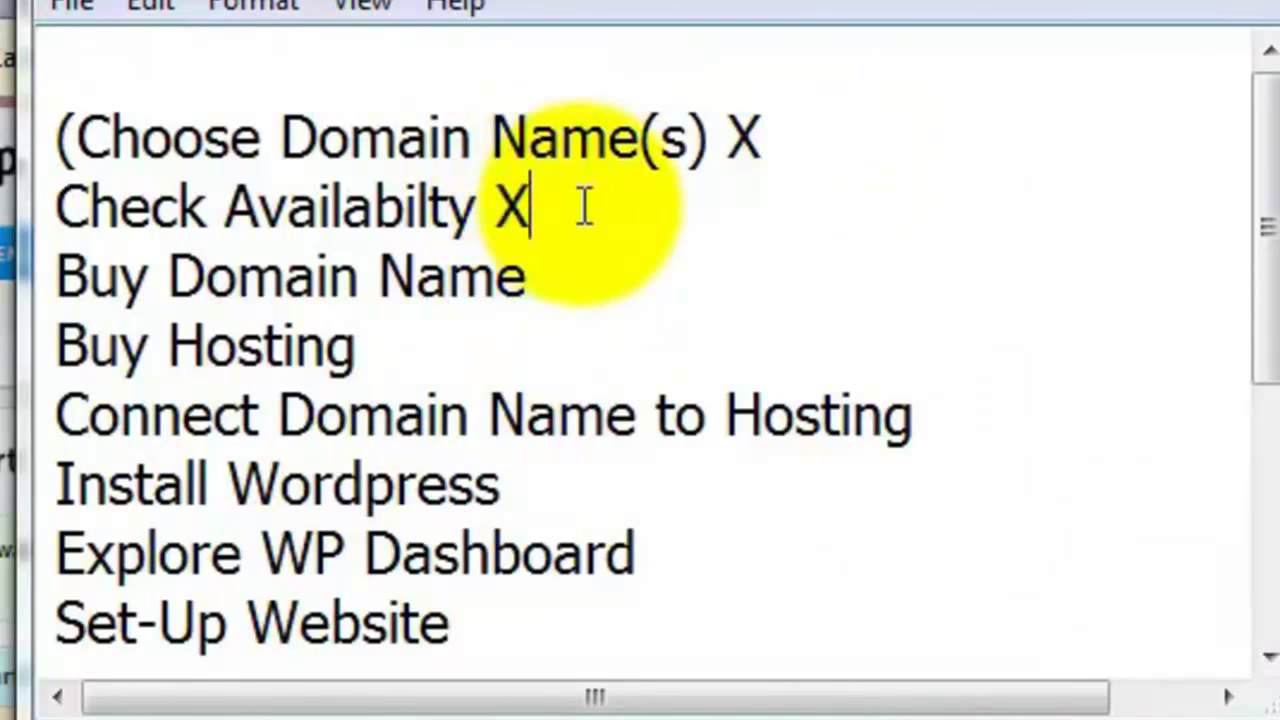
# Step: Add the domain naming pattern "nichecityst" after the X on the "Choose Domain Name(s)" line
pyautogui.click(790, 134)
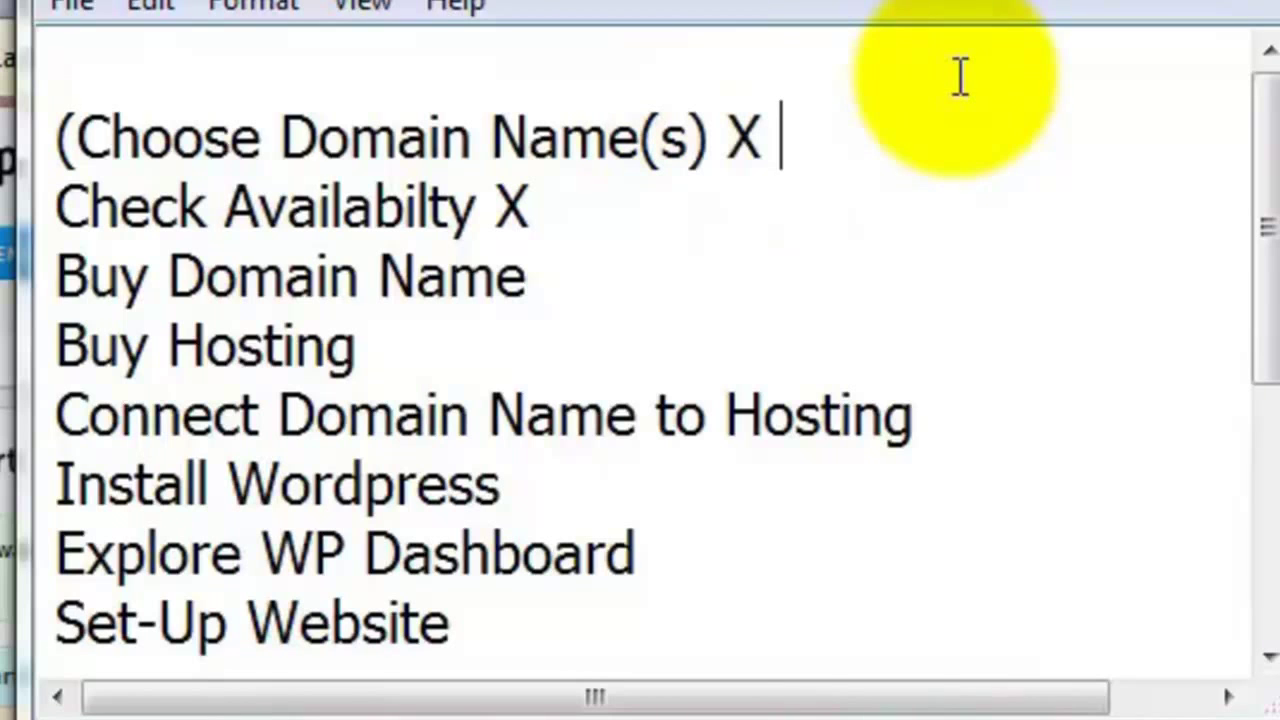
pyautogui.write('niche')
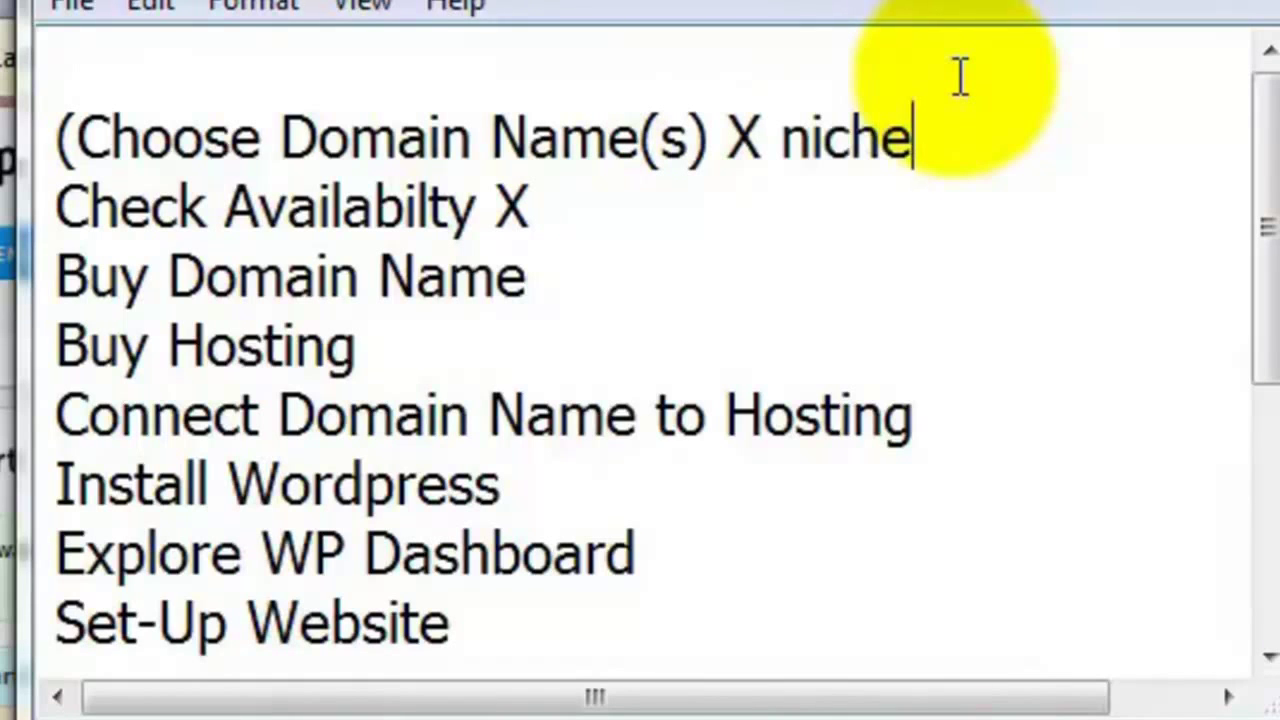
pyautogui.write('city')
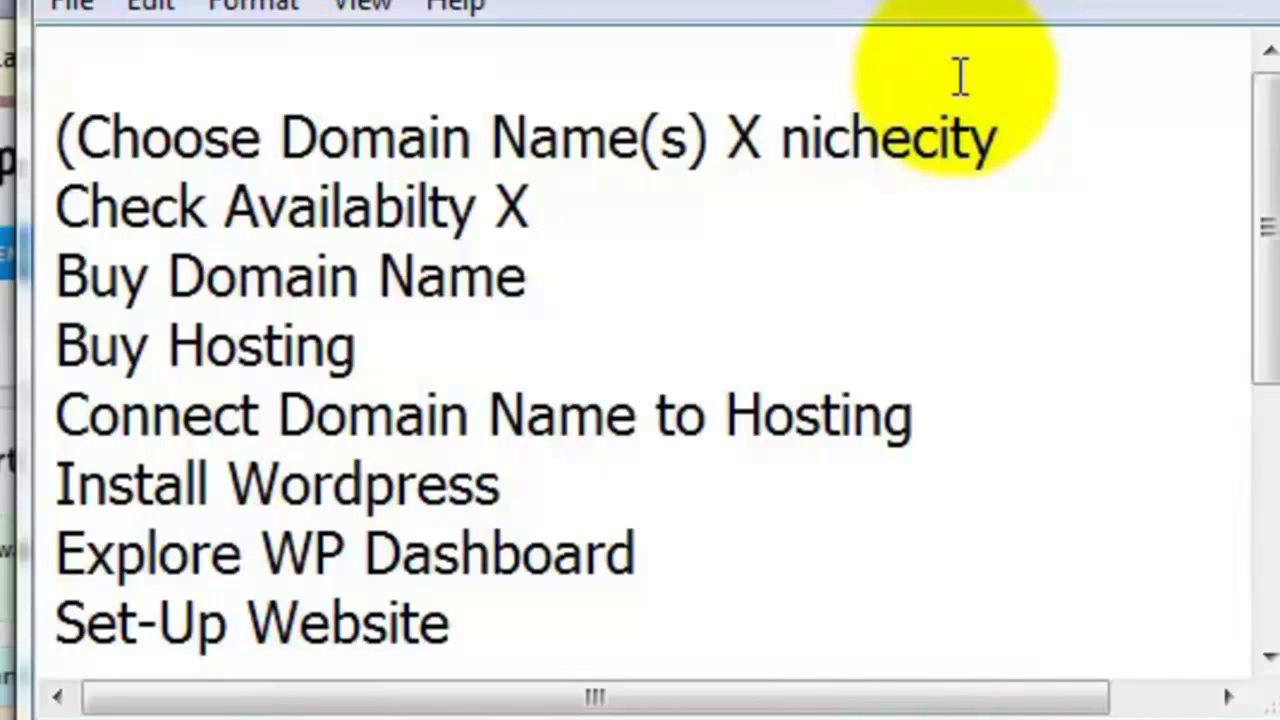
pyautogui.write('st')
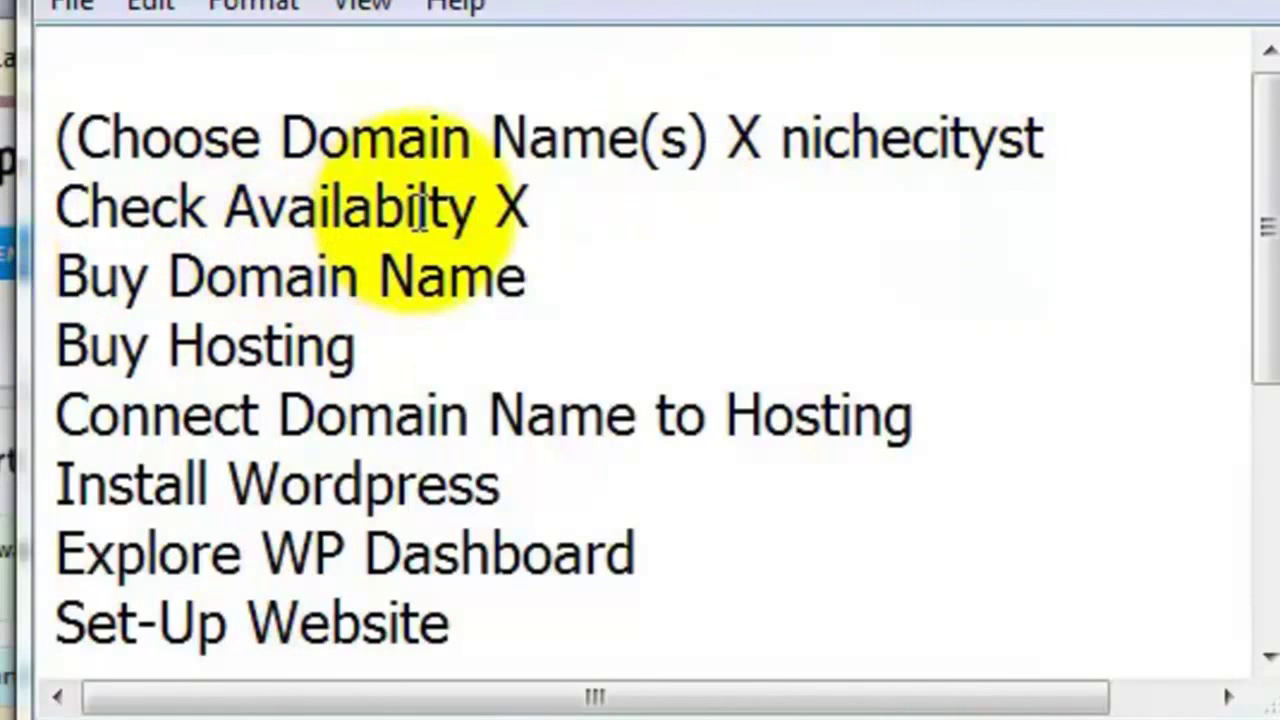
# Step: Mark the "Buy Domain Name" line of the checklist with an X and put the checklist away
pyautogui.click(540, 270)
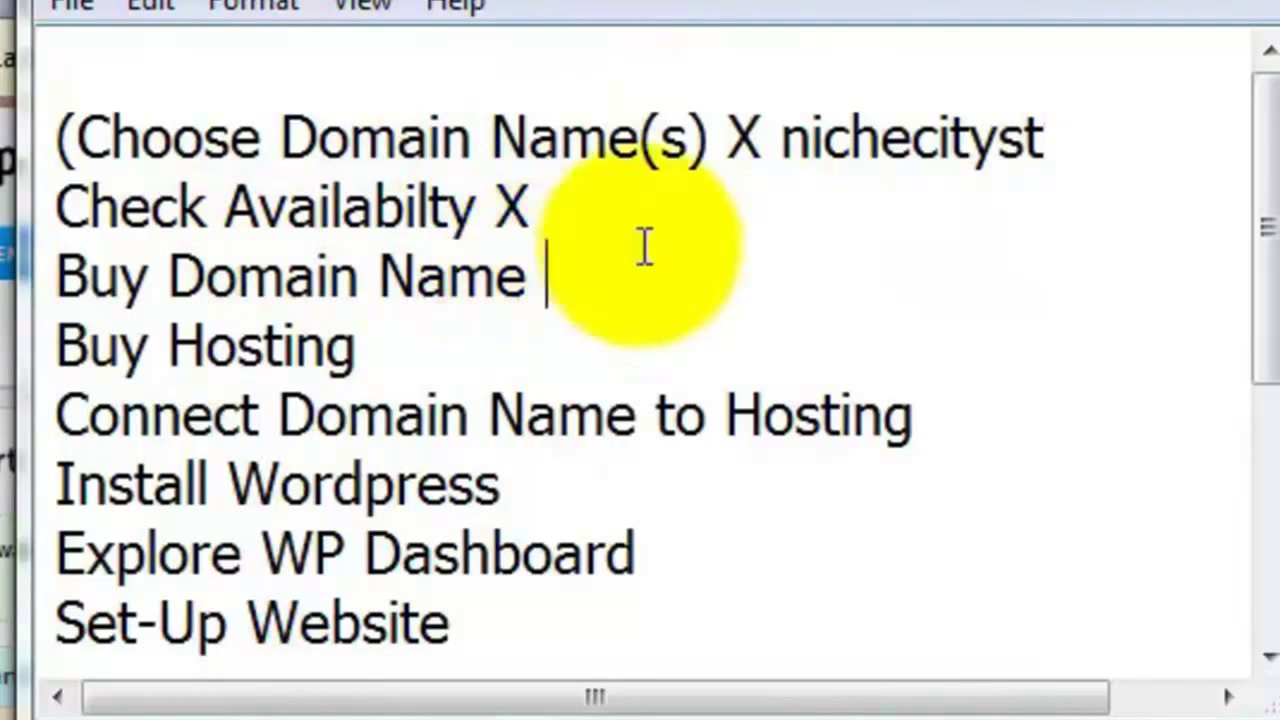
pyautogui.write('X')
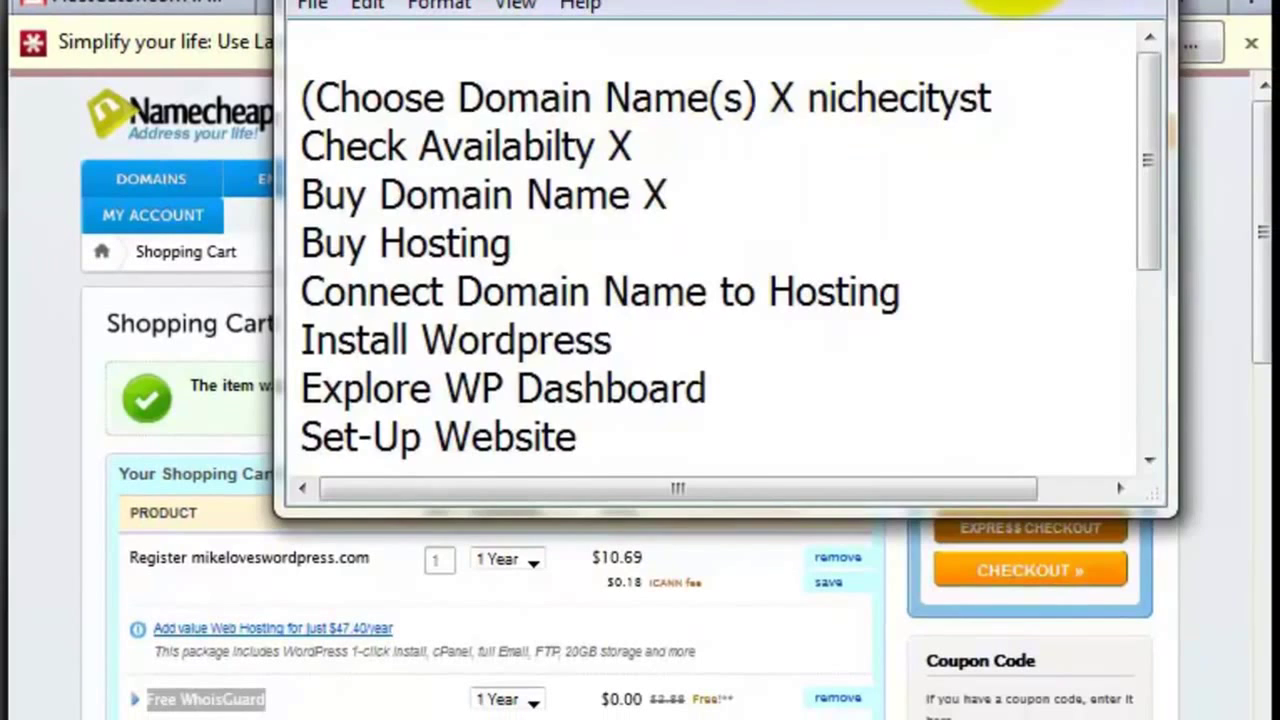
pyautogui.click(1010, 2)
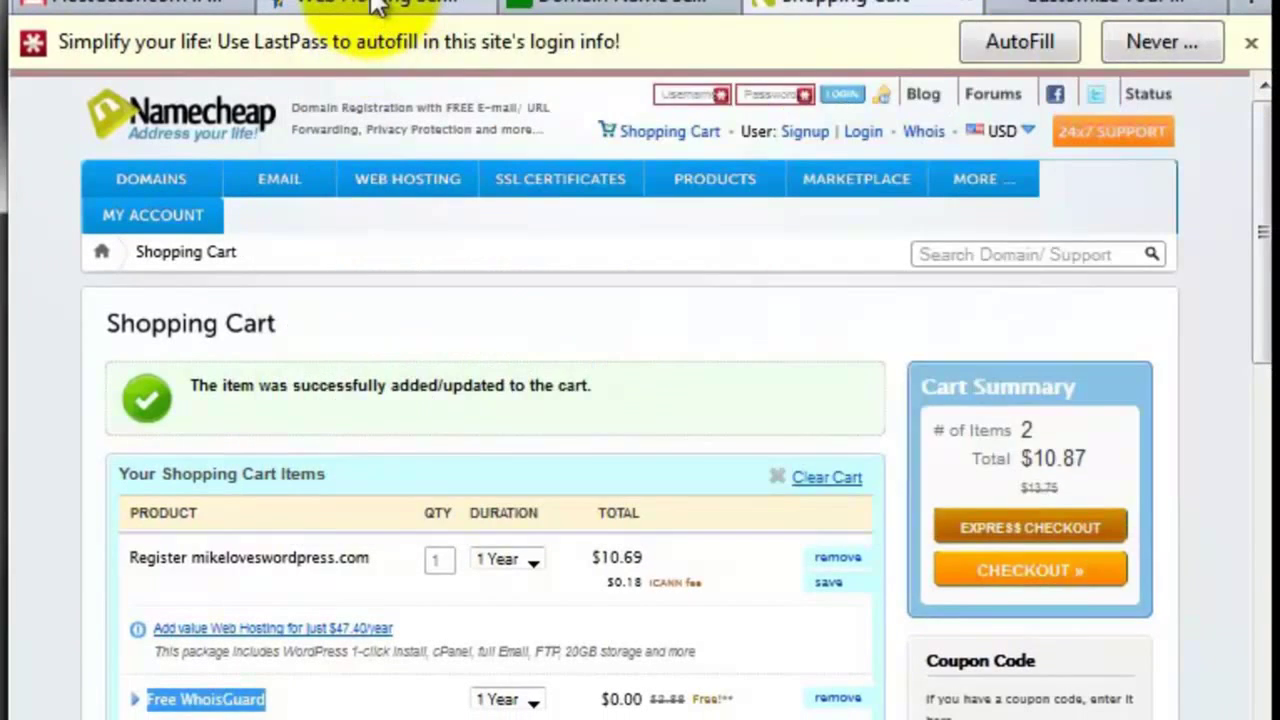
# Step: Switch to the HostGator site at normal zoom, open its Live Chat form, enlarge it to examine the fields, and put it away
pyautogui.click(378, 5)
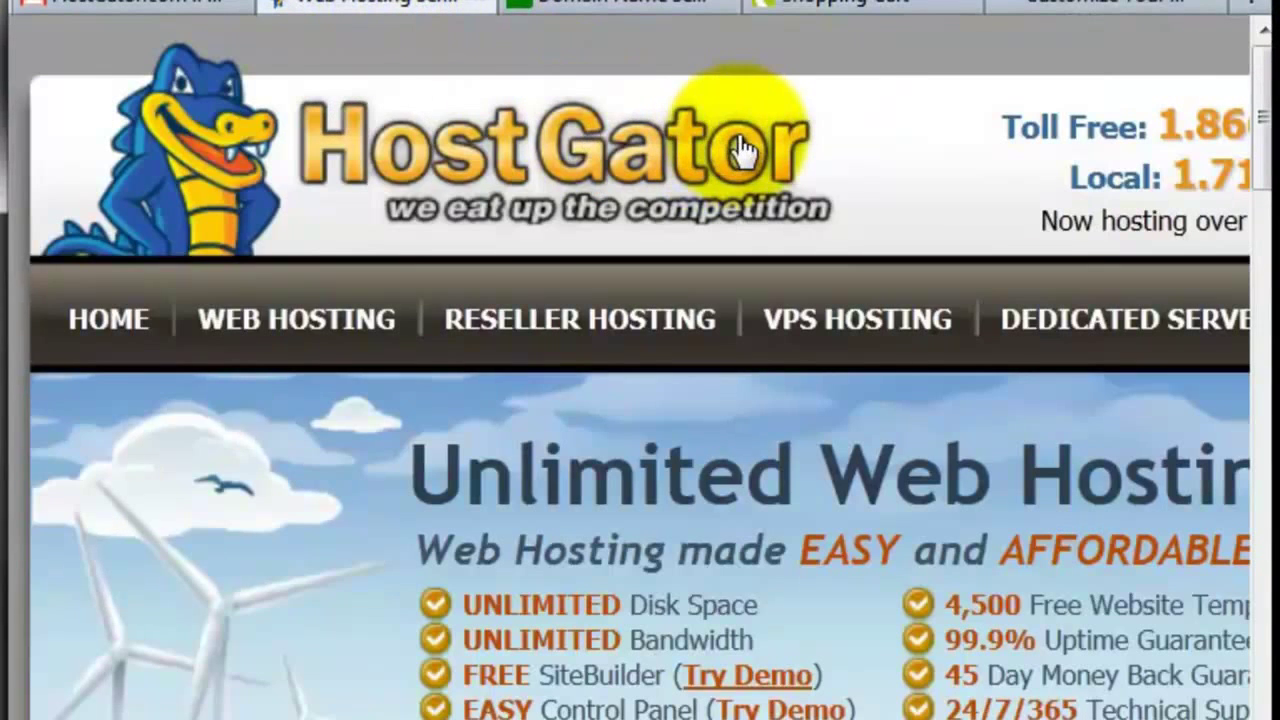
pyautogui.hotkey('ctrl', '0')
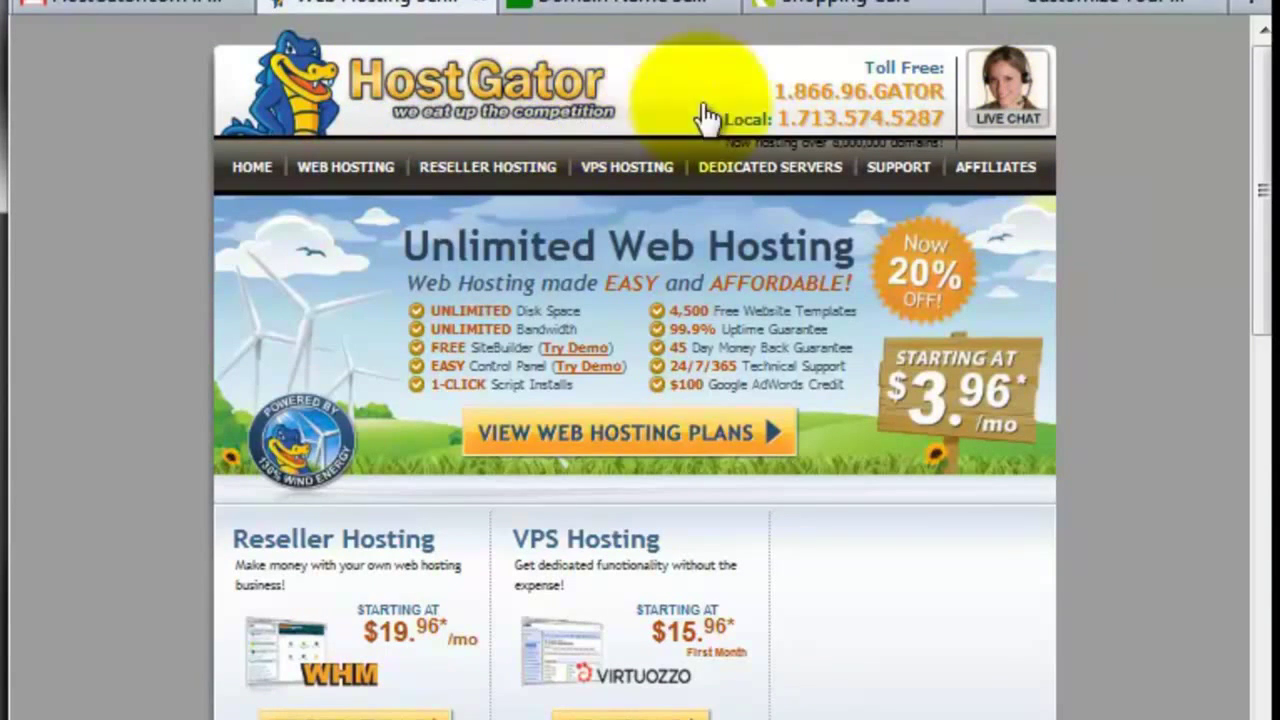
pyautogui.click(1005, 100)
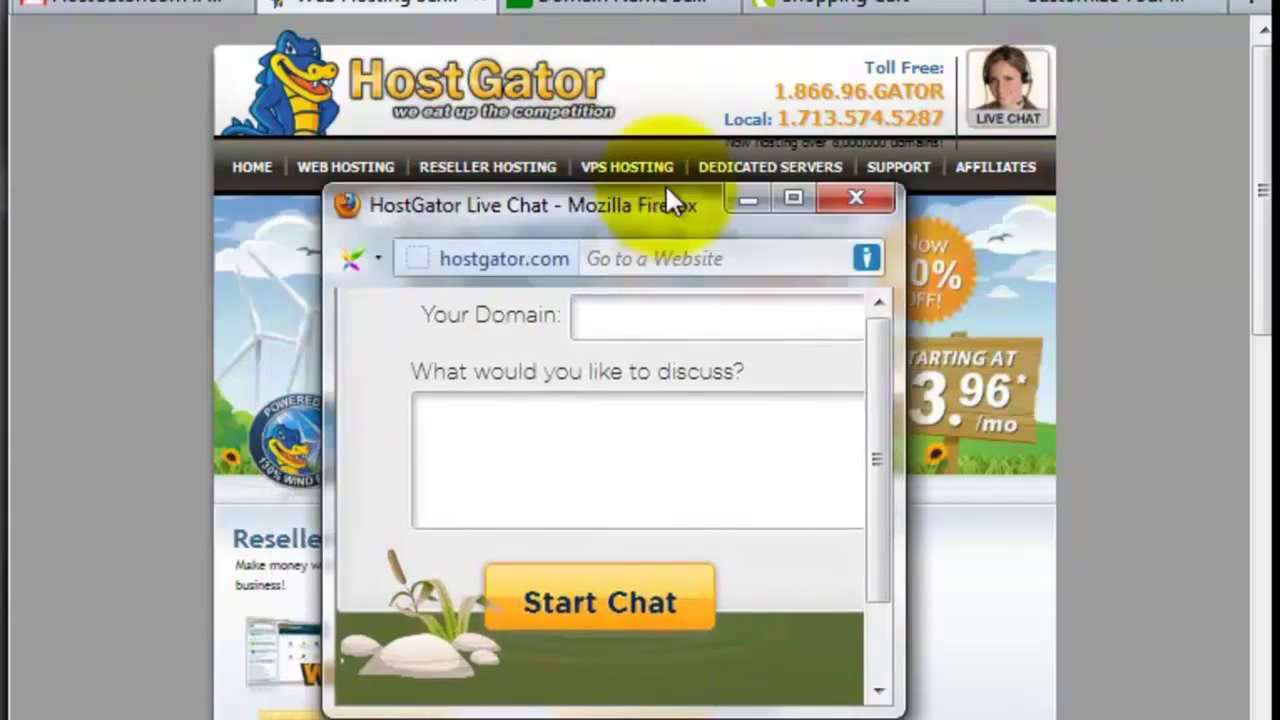
pyautogui.moveTo(665, 200); pyautogui.dragTo(315, 184)
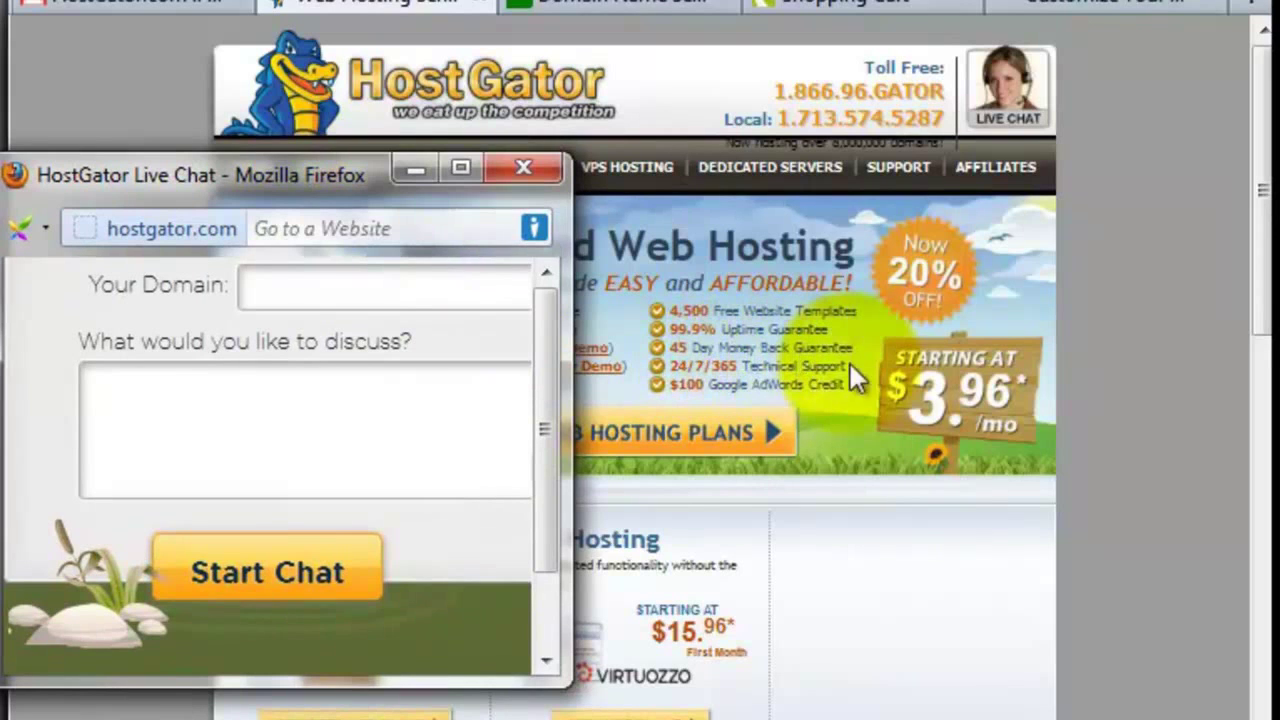
pyautogui.moveTo(236, 197); pyautogui.dragTo(509, 66)
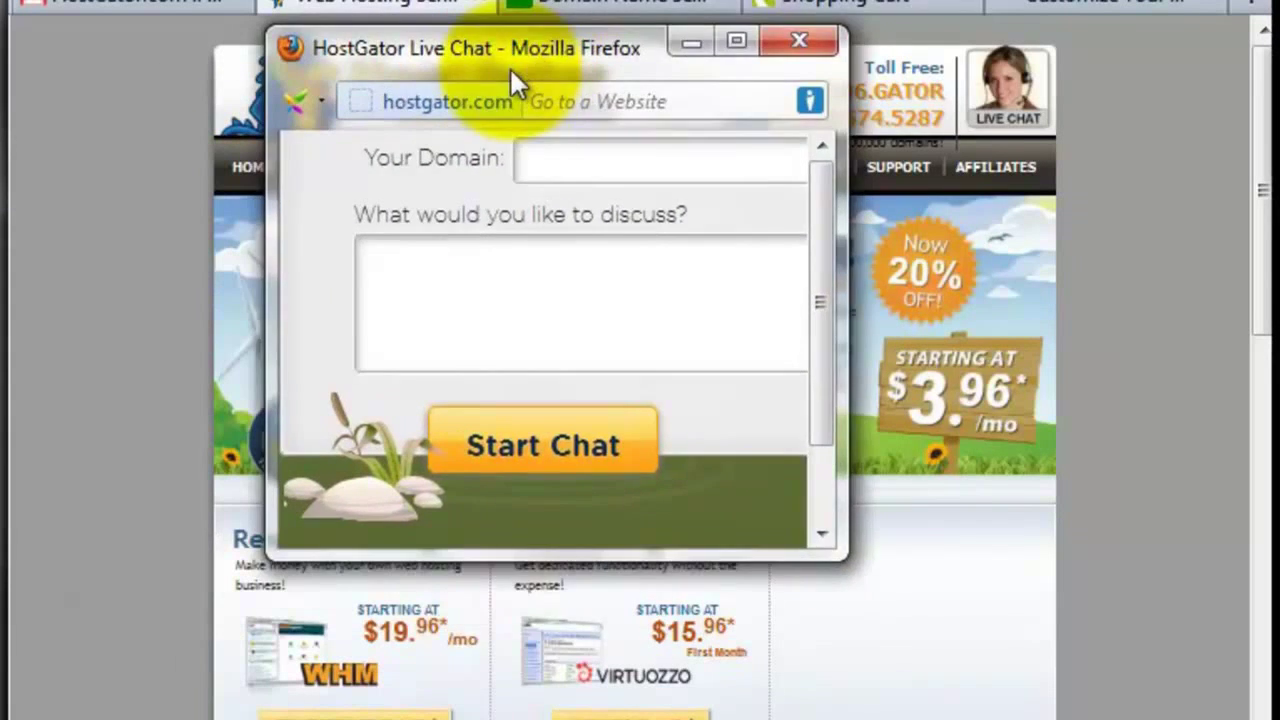
pyautogui.rightClick(517, 559)
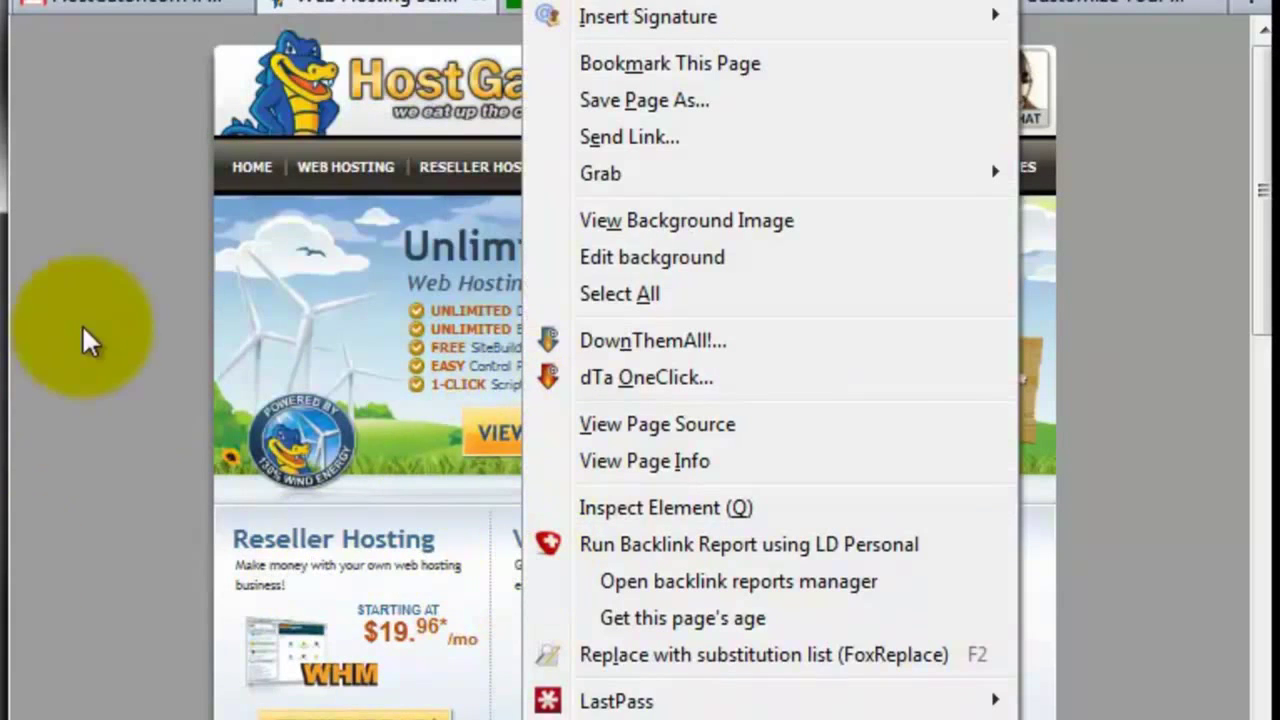
pyautogui.click(86, 337)
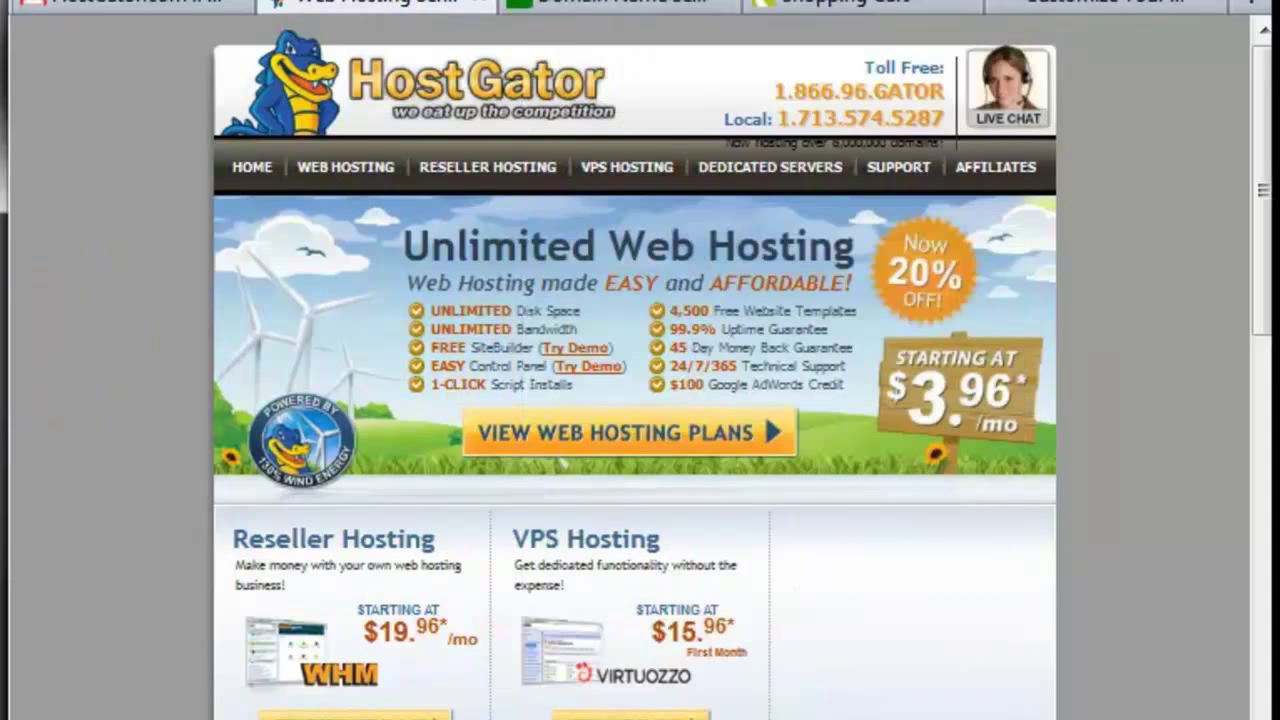
pyautogui.hotkey('alt', 'Tab')
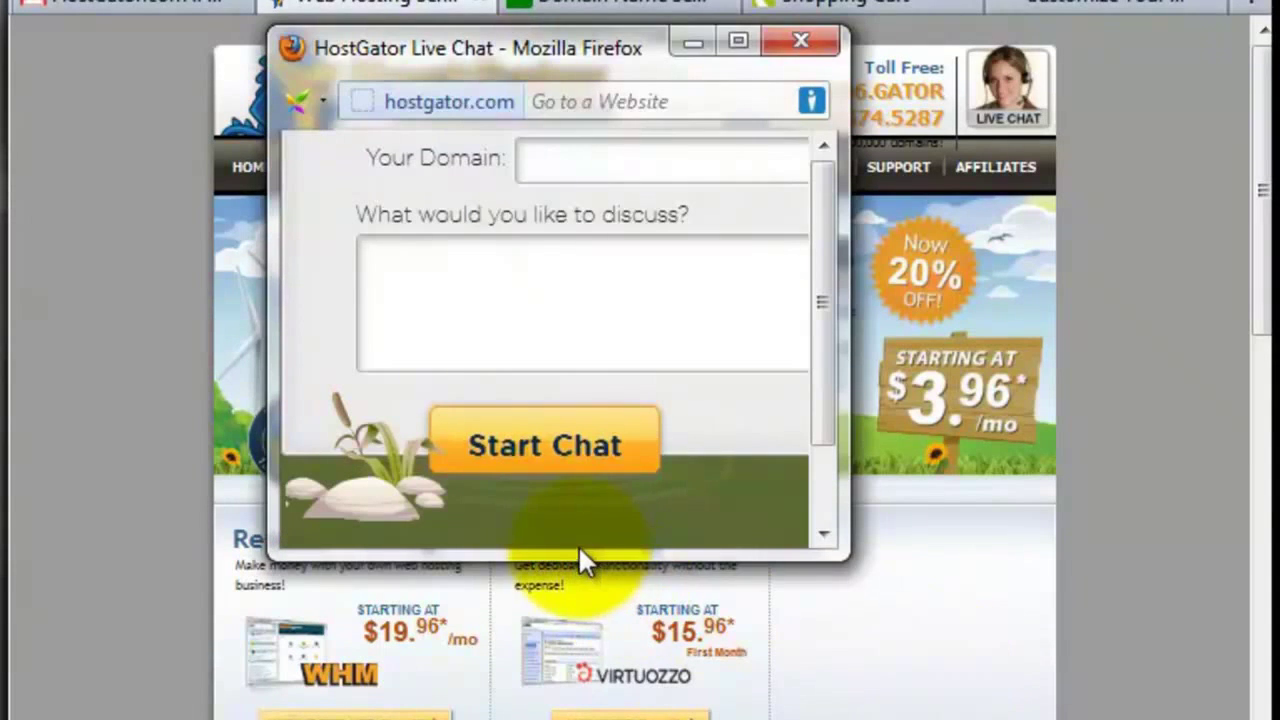
pyautogui.moveTo(566, 557); pyautogui.dragTo(538, 715)
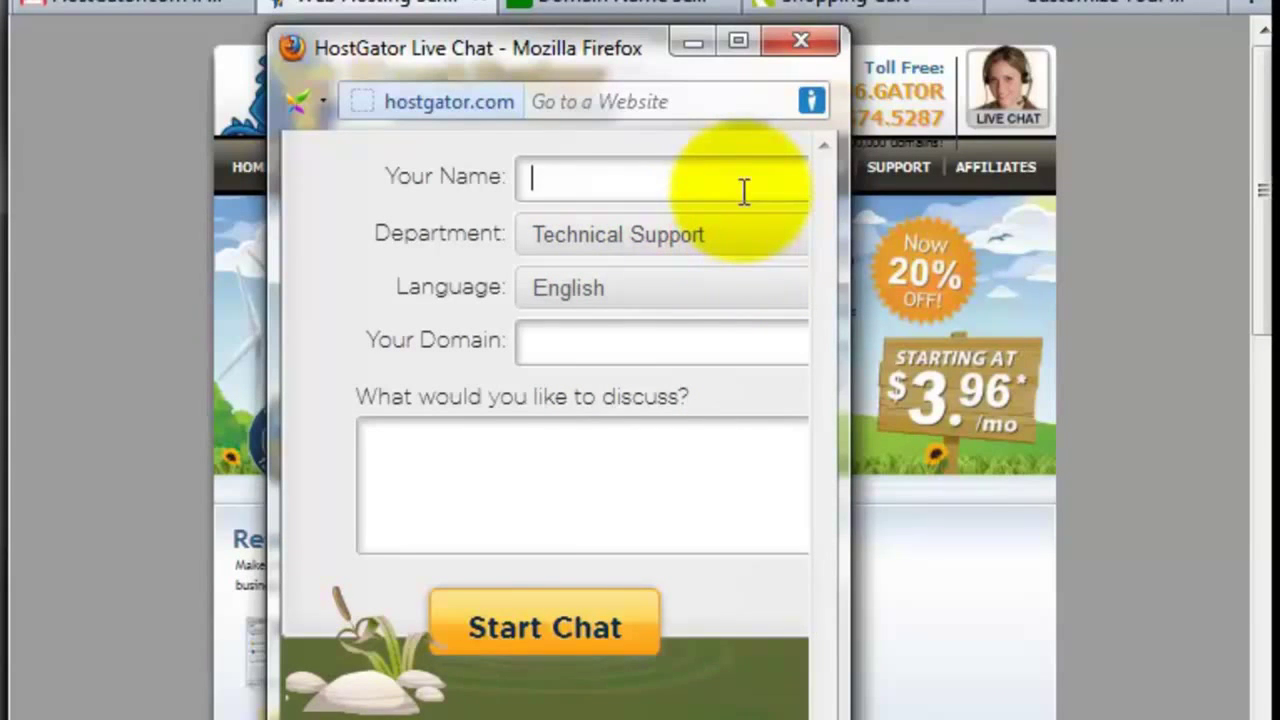
pyautogui.click(688, 43)
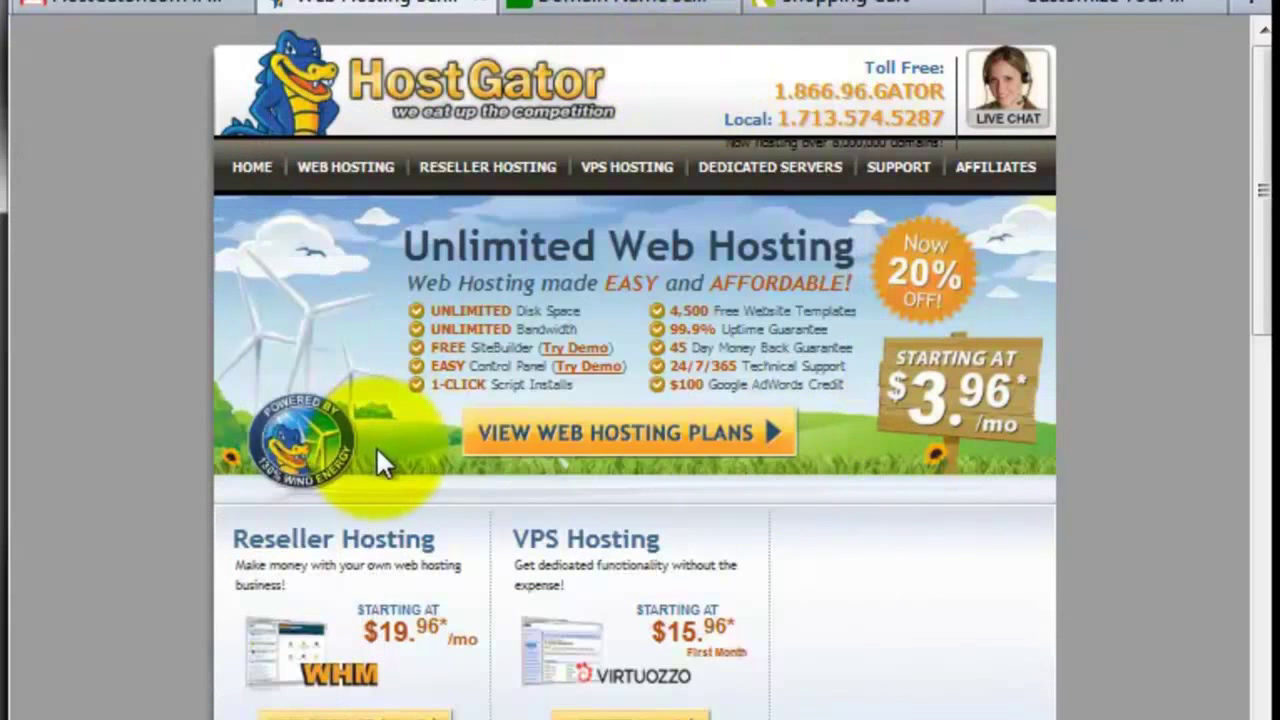
# Step: View HostGator's web hosting plans and start an order for the Baby Plan
pyautogui.click(625, 433)
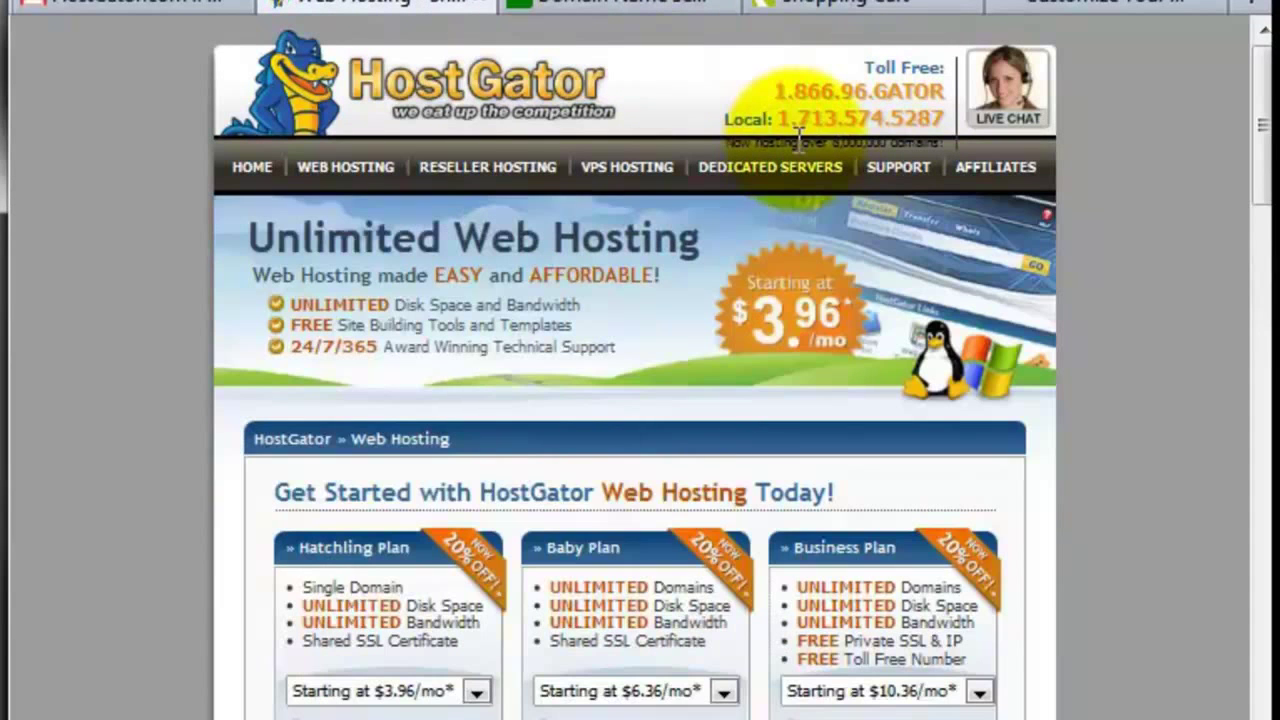
pyautogui.moveTo(1260, 105); pyautogui.dragTo(1262, 171)
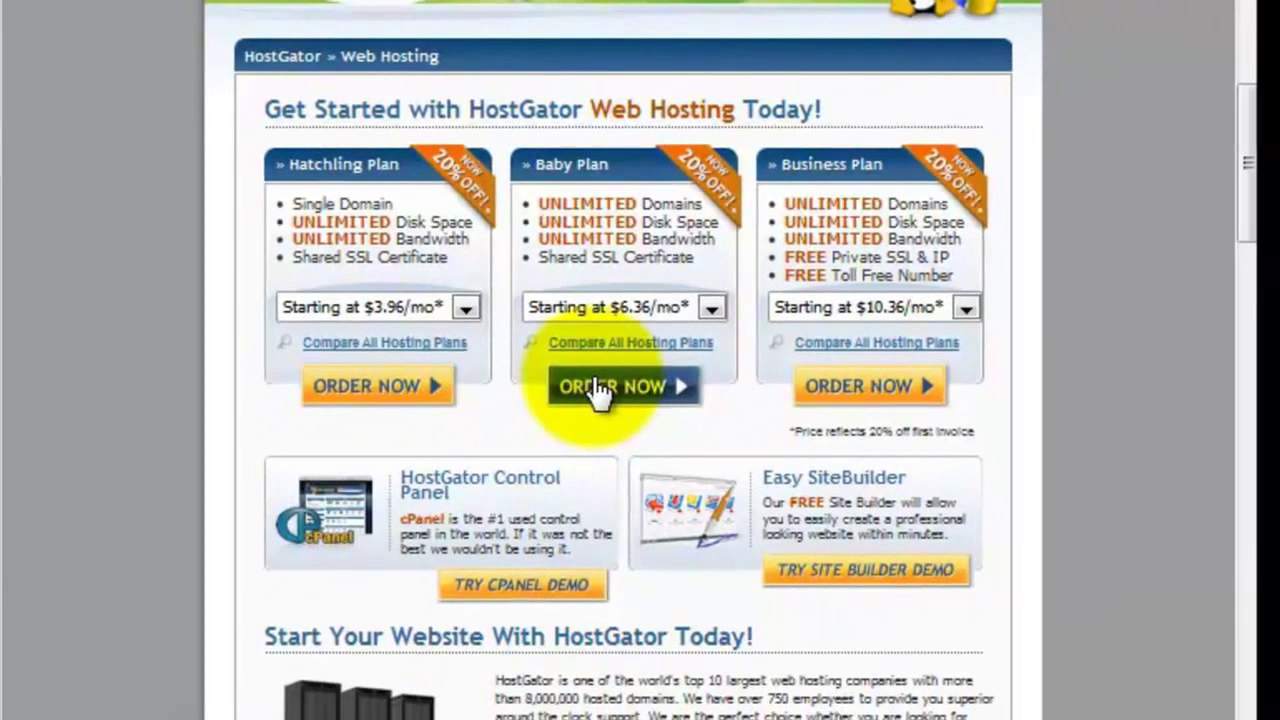
pyautogui.click(598, 388)
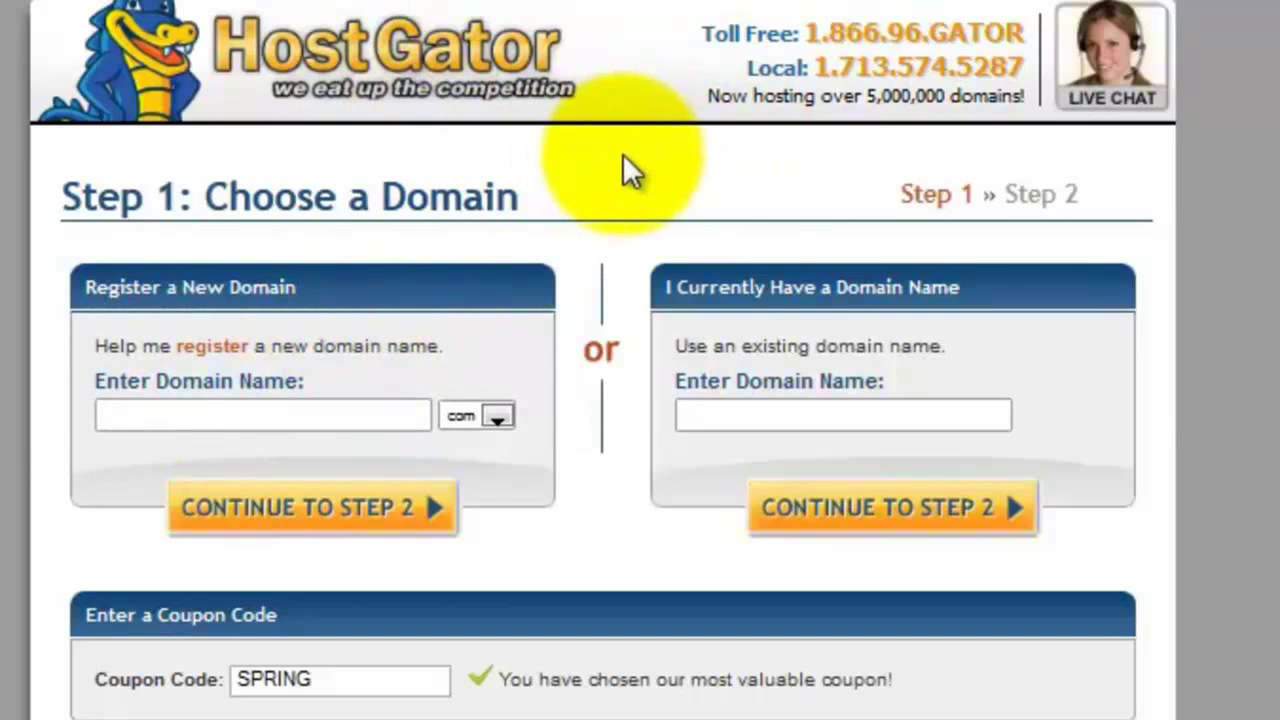
# Step: Enter mikeswordpresstips.com as the existing domain name for the hosting order
pyautogui.click(725, 414)
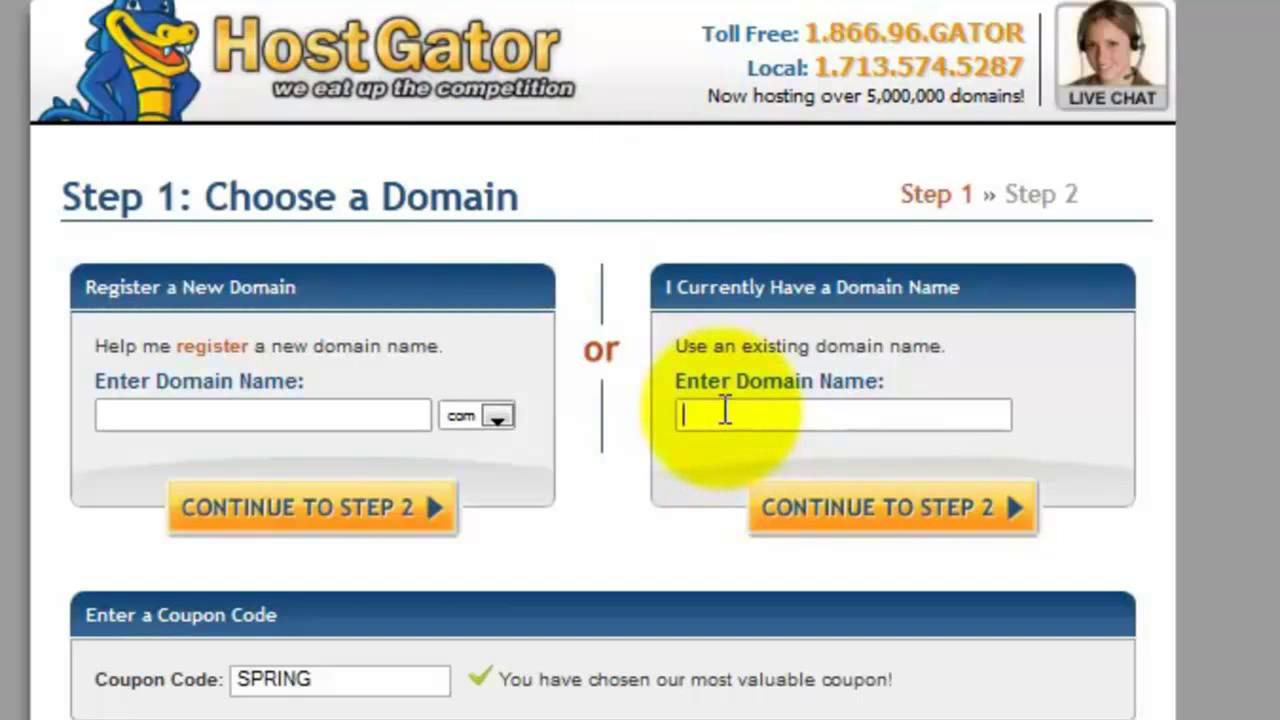
pyautogui.write('m')
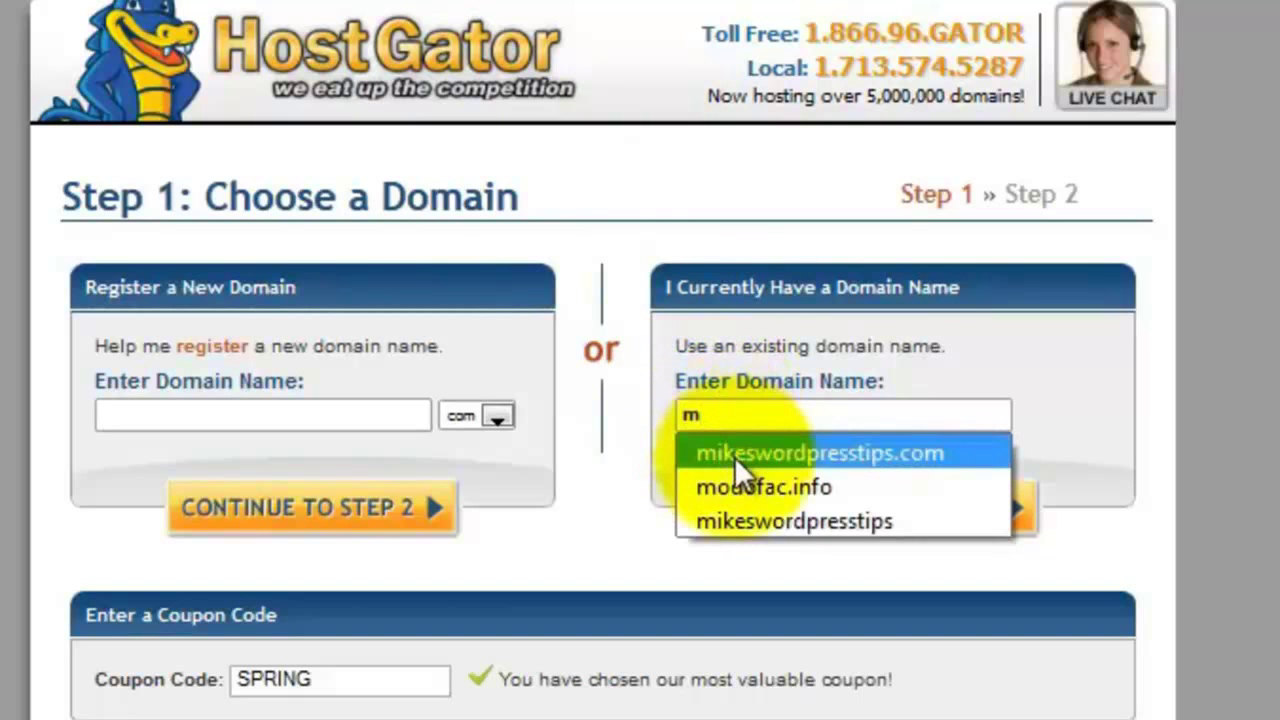
pyautogui.click(735, 452)
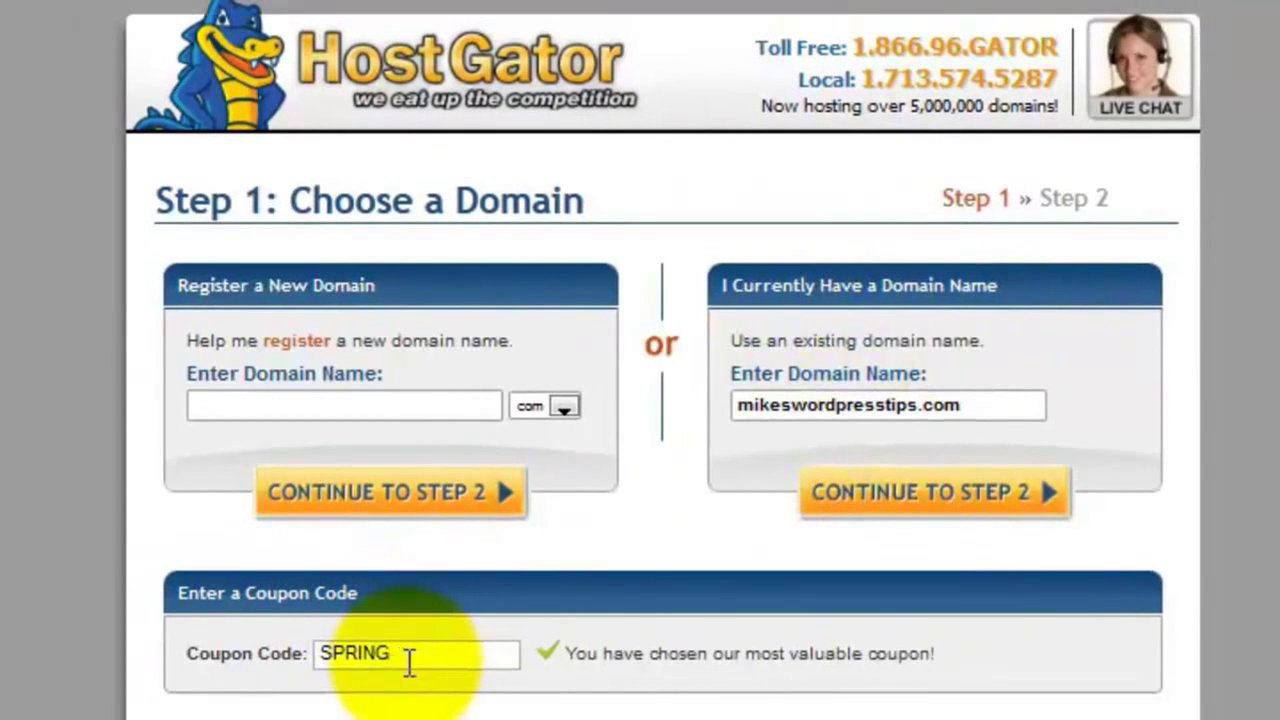
# Step: Replace the coupon code with MIKEsave25 and continue to step 2 with the existing domain
pyautogui.moveTo(400, 654); pyautogui.dragTo(271, 655)
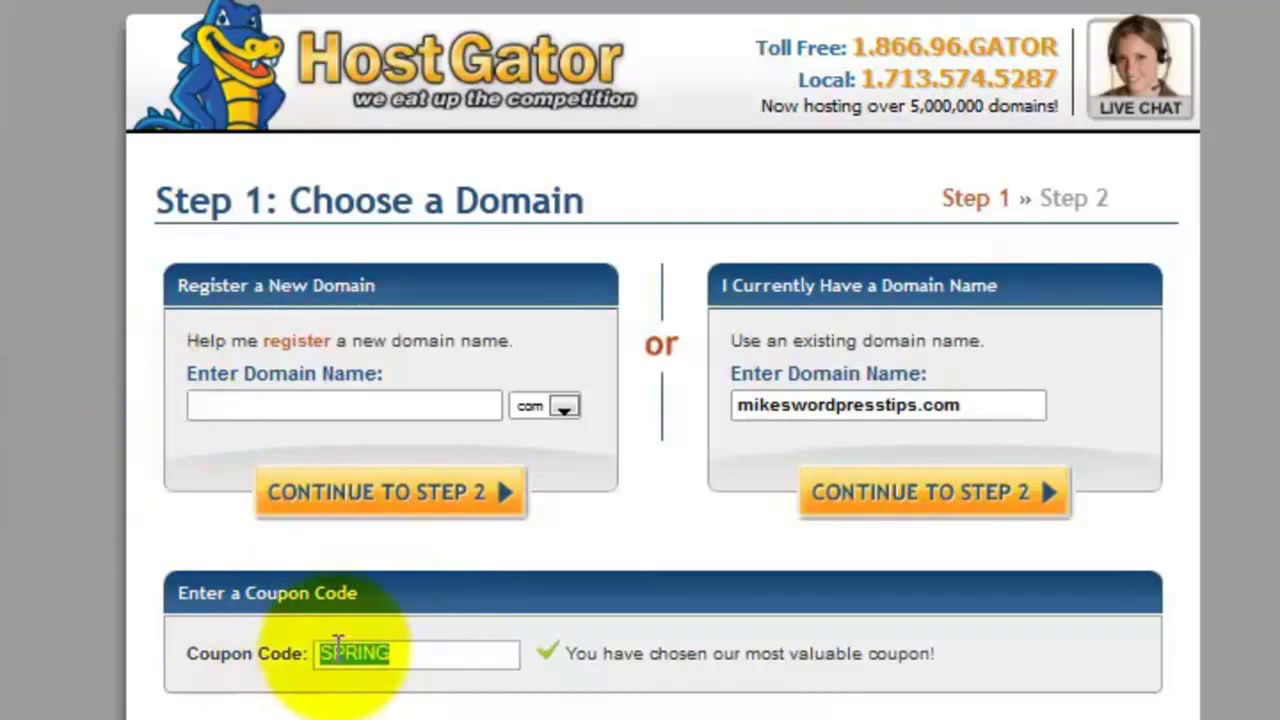
pyautogui.write('M')
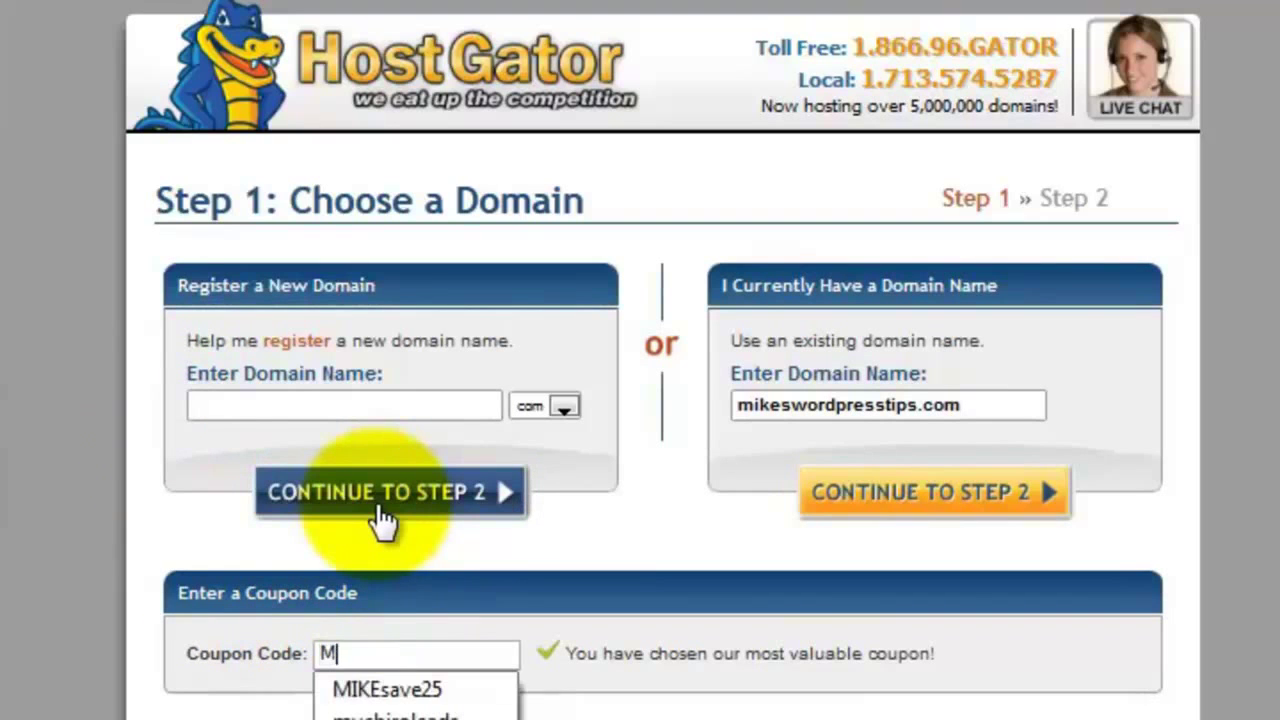
pyautogui.click(348, 689)
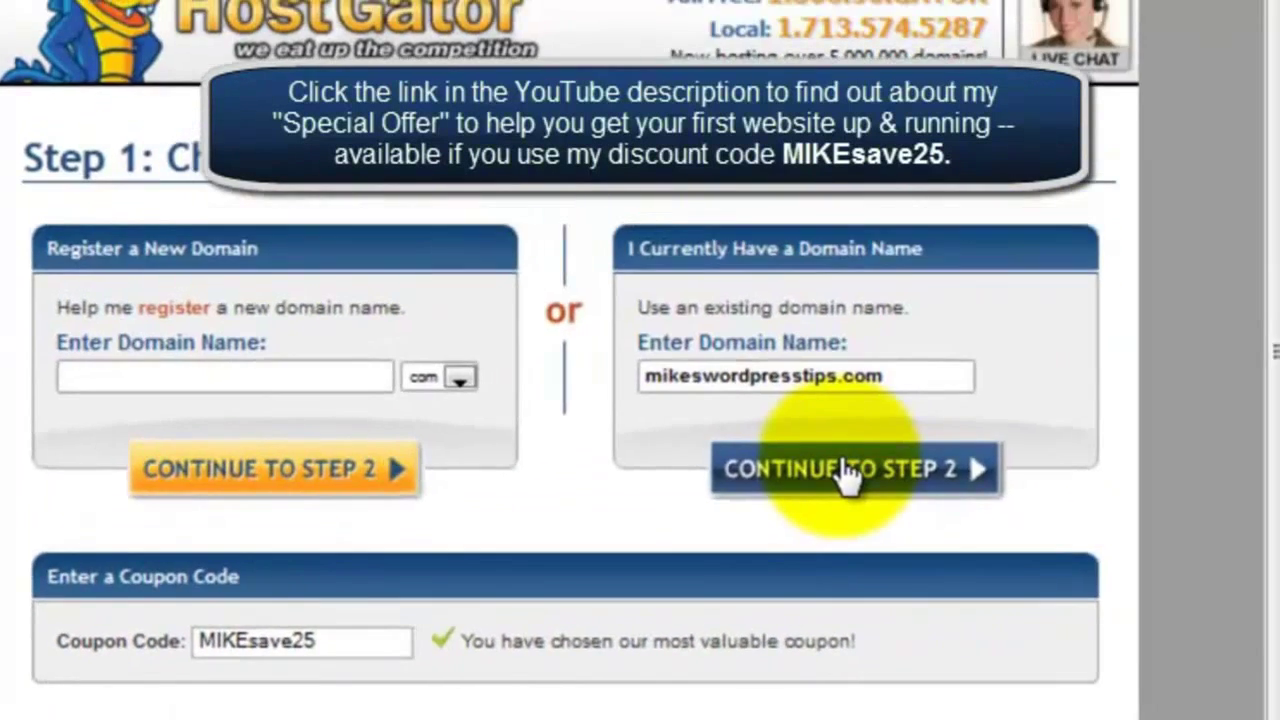
pyautogui.click(845, 472)
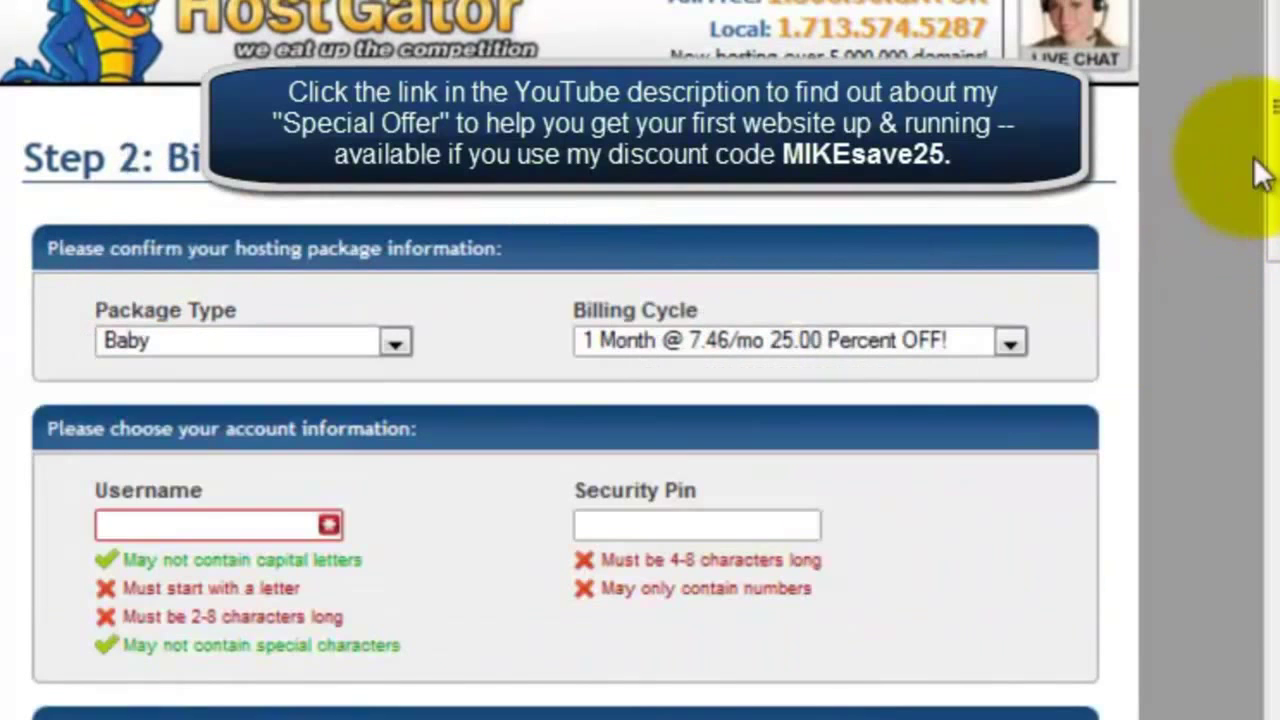
# Step: Examine the billing cycle options offered for the Baby package without changing the selection
pyautogui.scroll(-2, 463, 309)
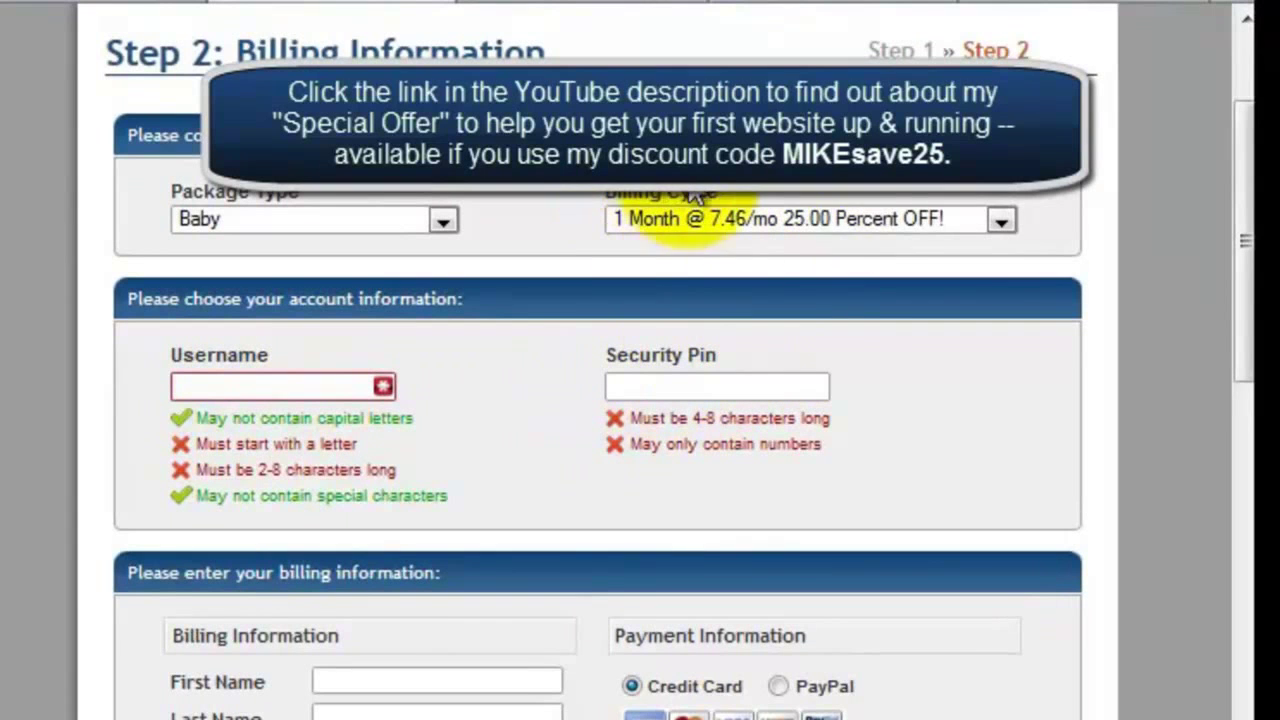
pyautogui.click(995, 220)
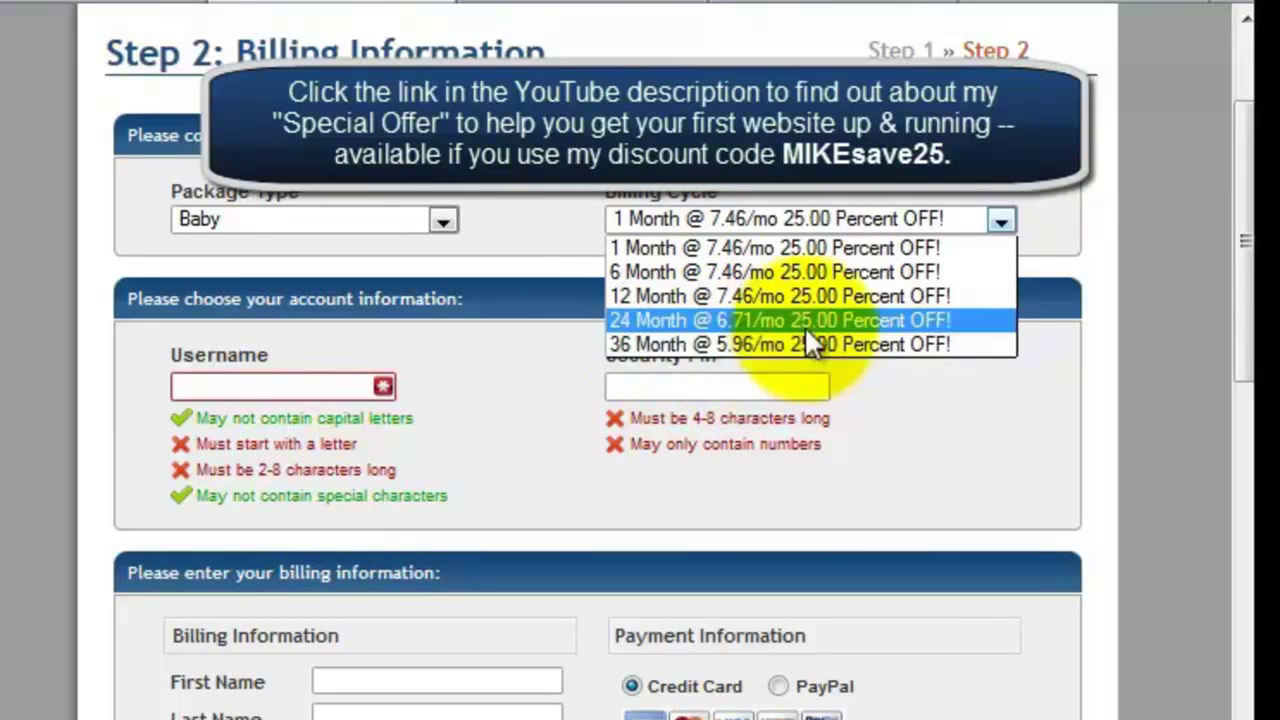
pyautogui.click(1240, 318)
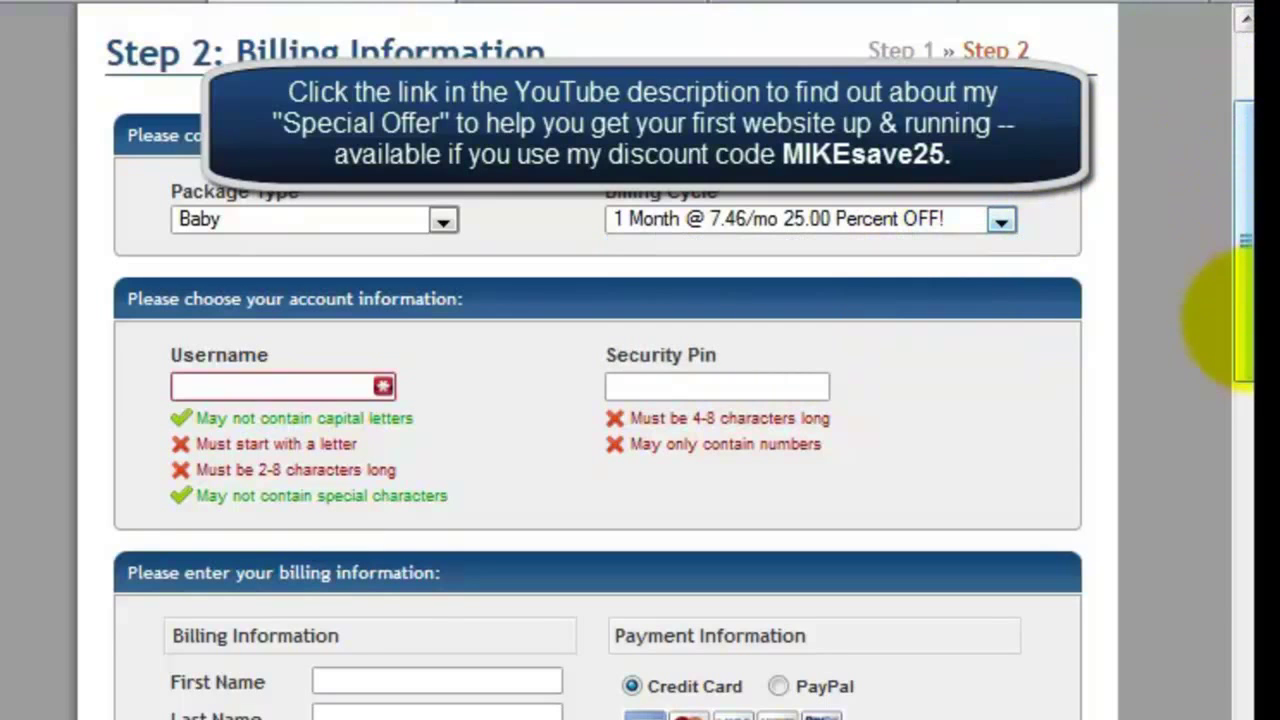
# Step: Review the billing and payment fields and the order details, highlighting the Money Back Guarantee line
pyautogui.scroll(-4, 1240, 318)
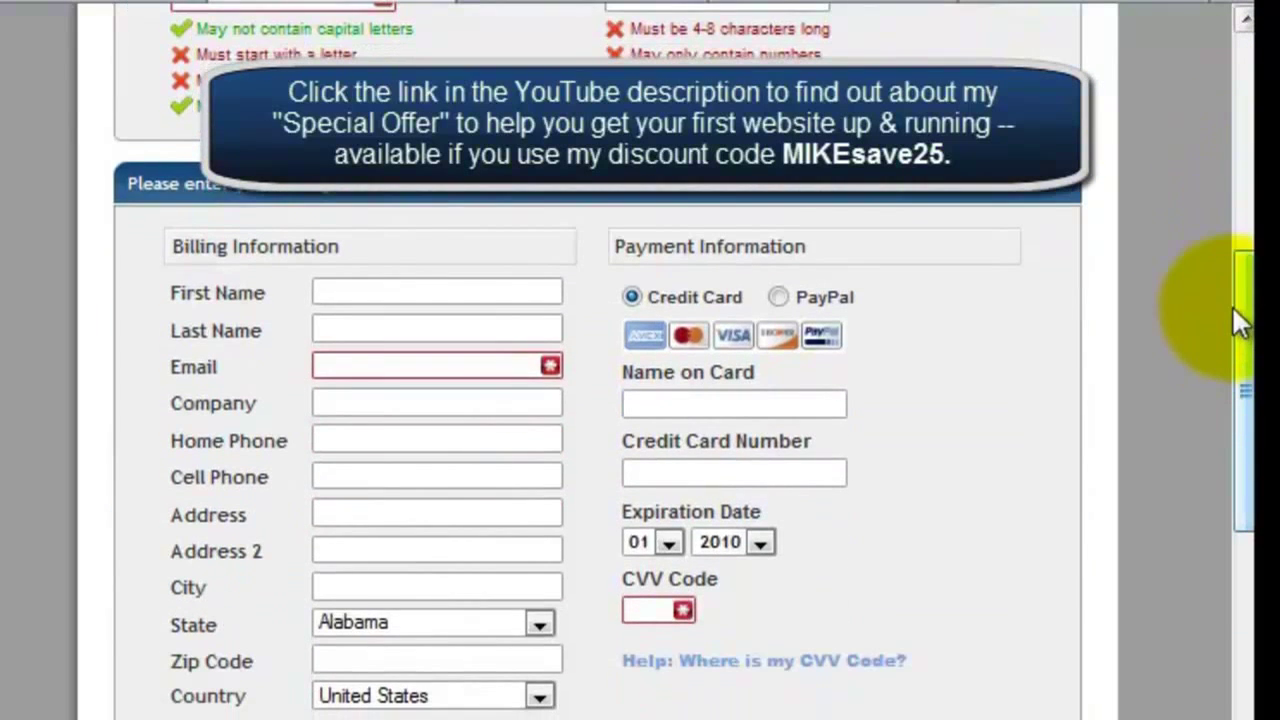
pyautogui.moveTo(1240, 320); pyautogui.dragTo(1231, 540)
pyautogui.moveTo(149, 303); pyautogui.dragTo(364, 342)
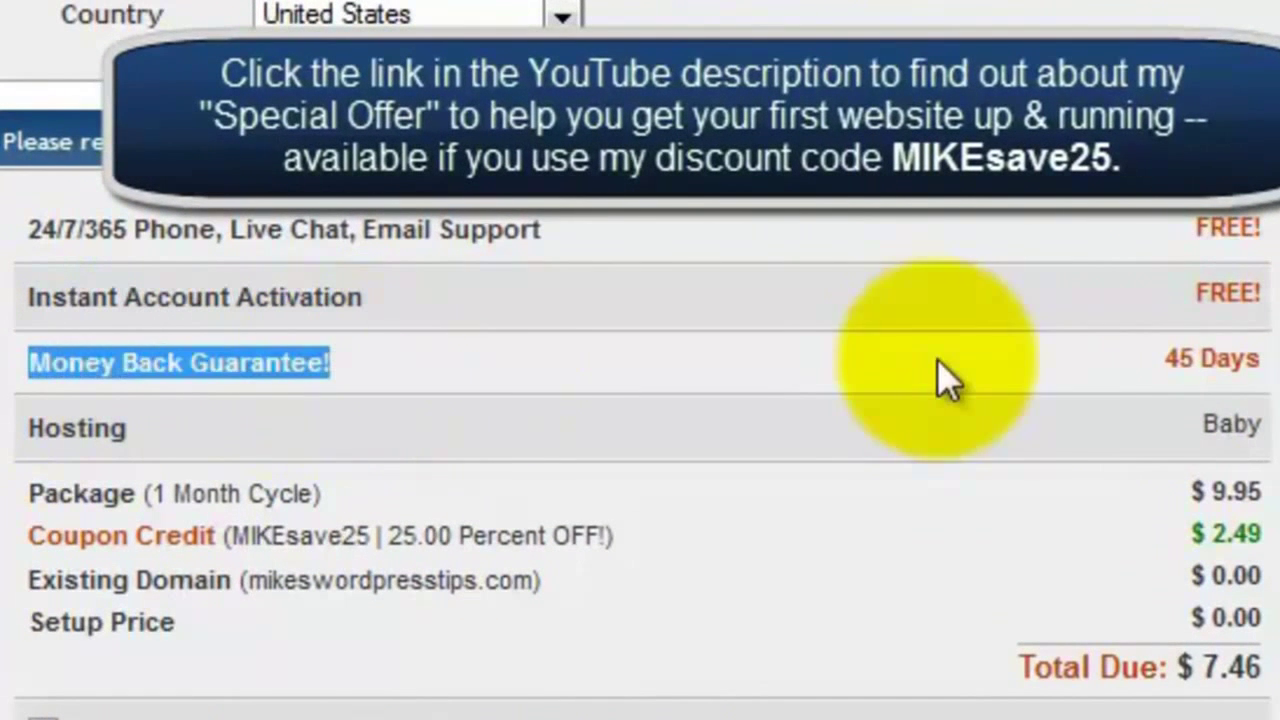
pyautogui.click(1150, 368)
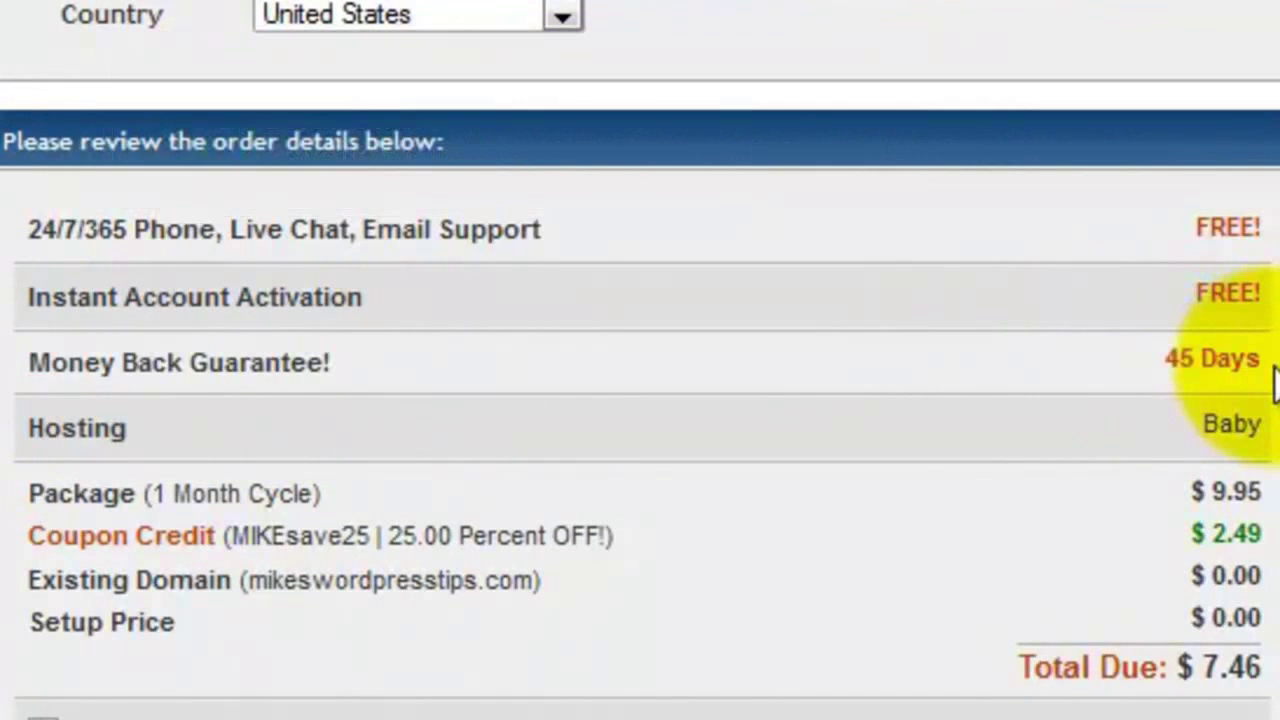
pyautogui.tripleClick(1250, 366)
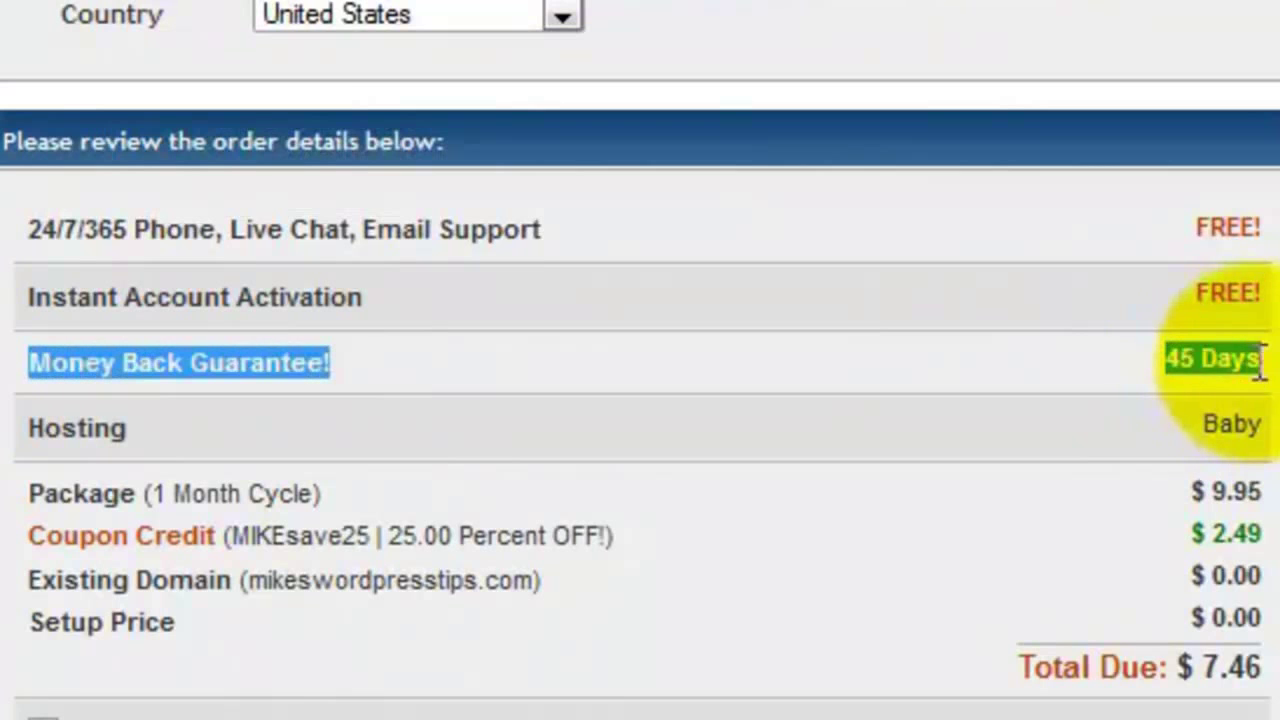
pyautogui.click(1155, 370)
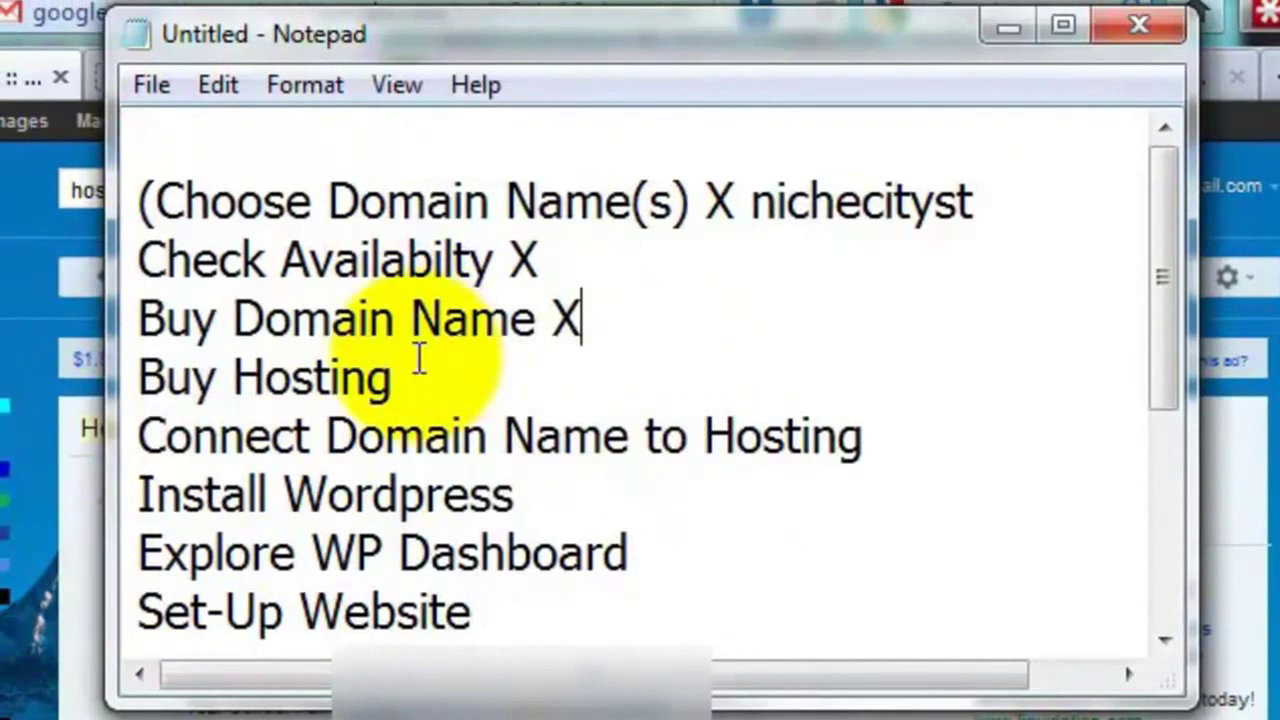
# Step: Mark the "Buy Hosting" checklist line with an X and highlight the "Connect Domain Name to Hosting" line
pyautogui.click(418, 358)
pyautogui.write('X')
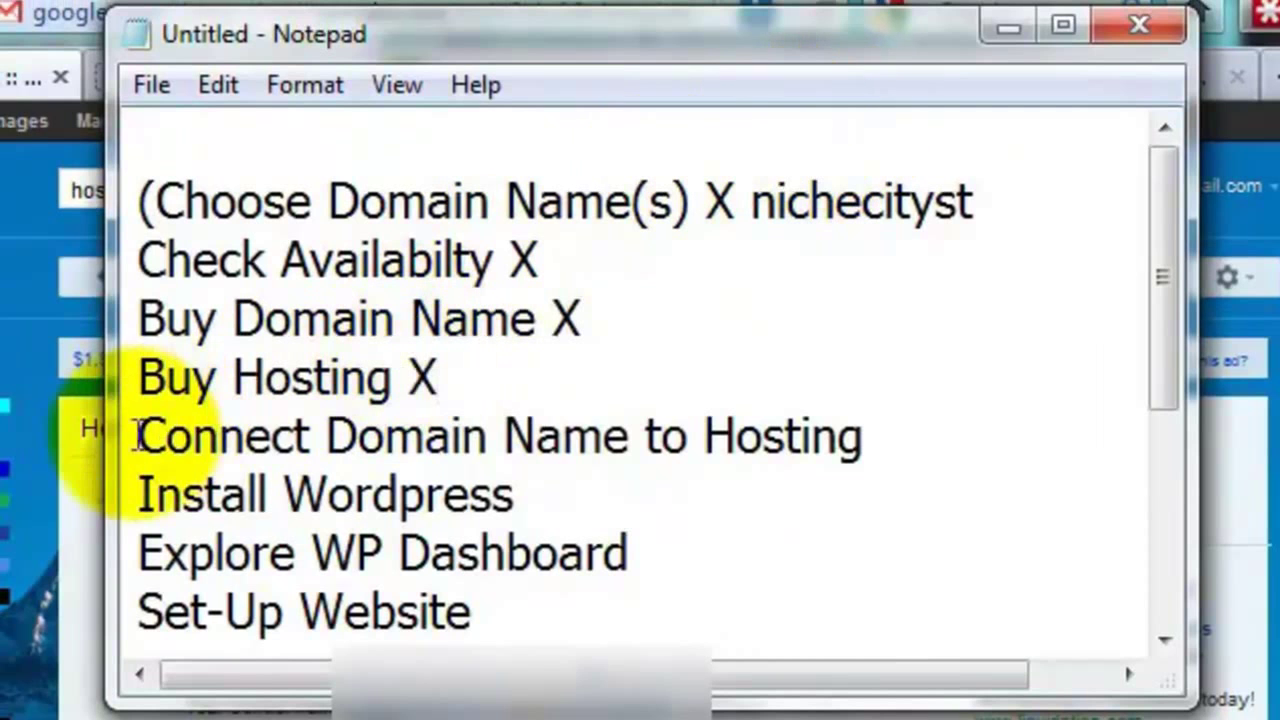
pyautogui.moveTo(138, 437); pyautogui.dragTo(947, 460)
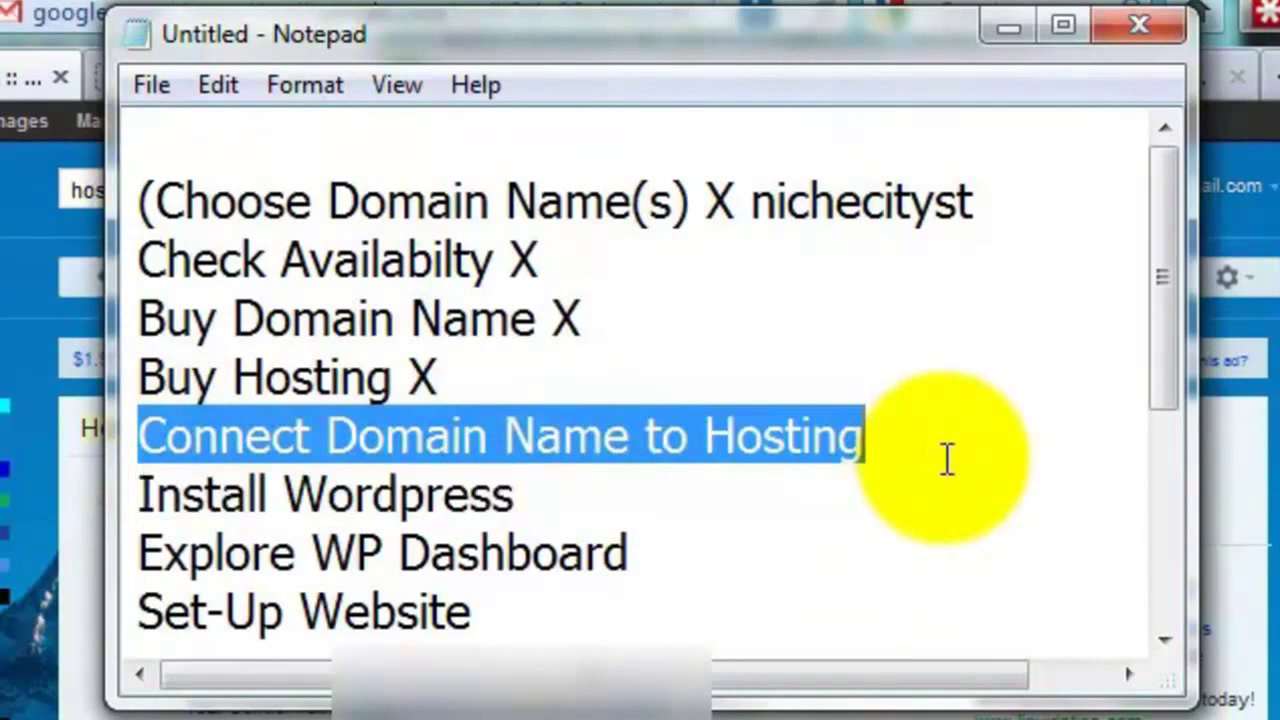
# Step: Copy the nameserver details from the HostGator account info email
pyautogui.click(1016, 29)
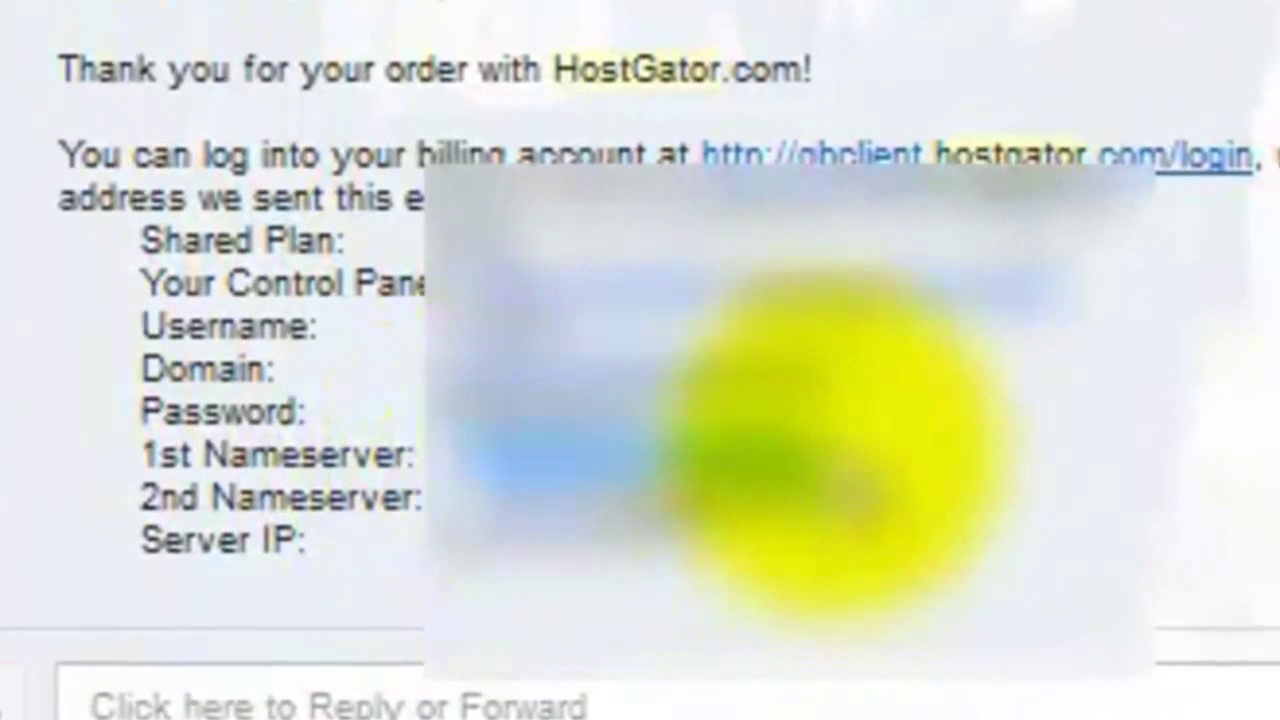
pyautogui.rightClick(776, 440)
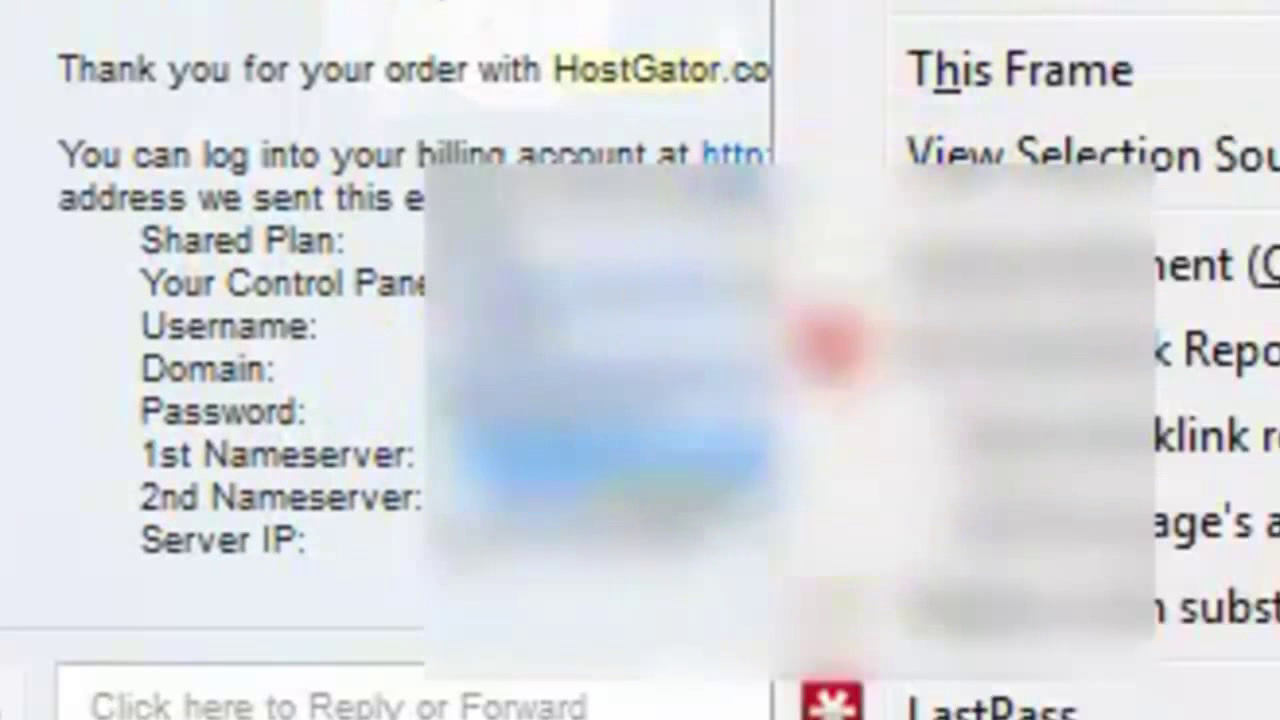
pyautogui.click(830, 342)
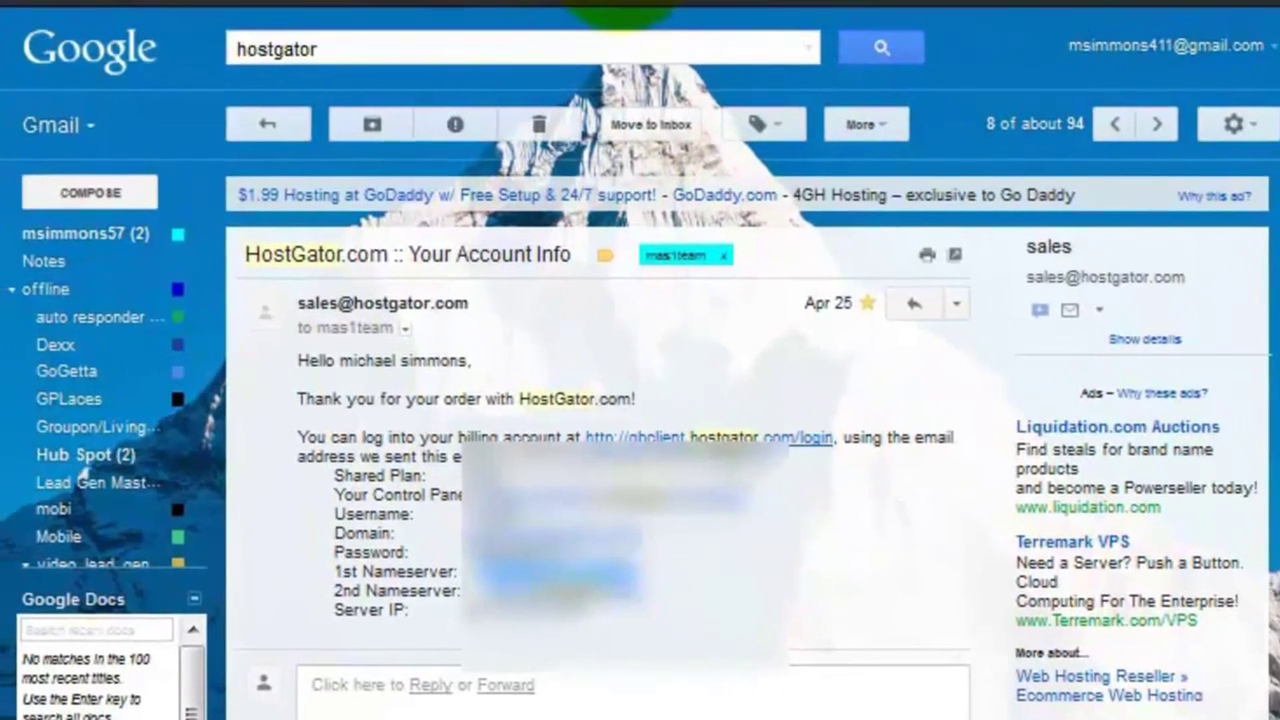
# Step: Log in to the GoDaddy account from its home page and open Domain Management
pyautogui.click(690, 30)
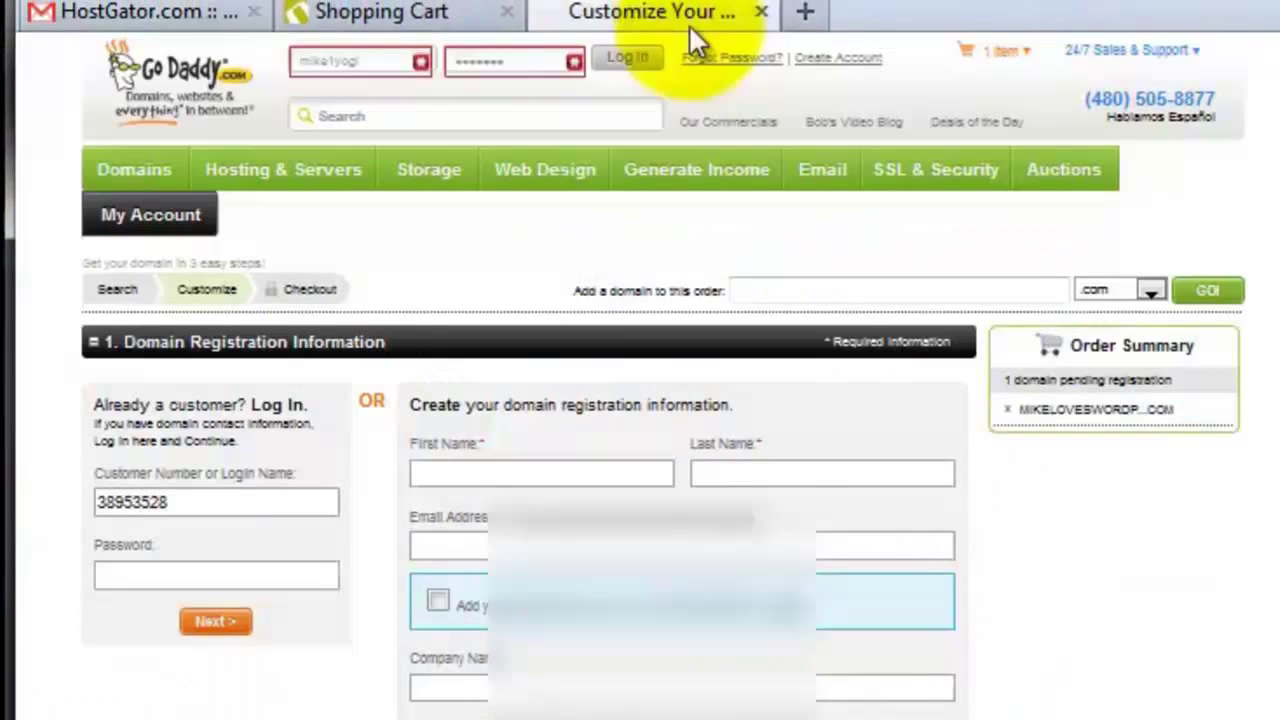
pyautogui.click(171, 86)
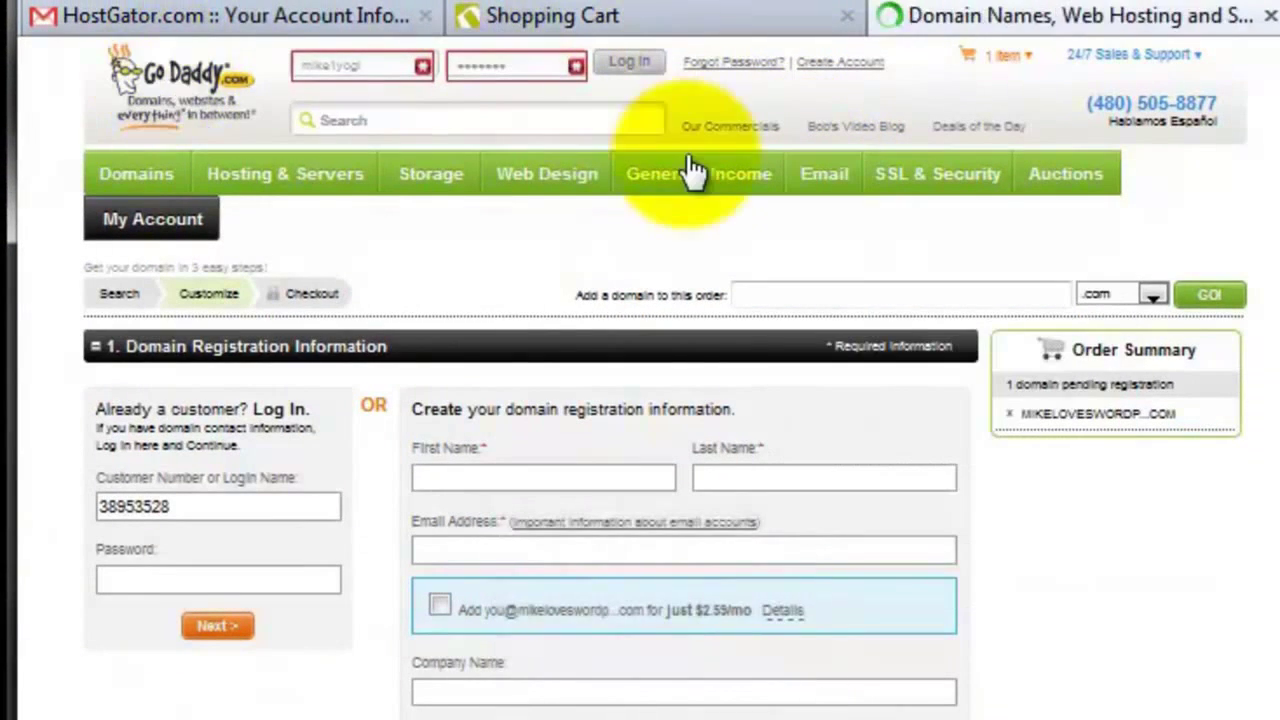
pyautogui.click(630, 62)
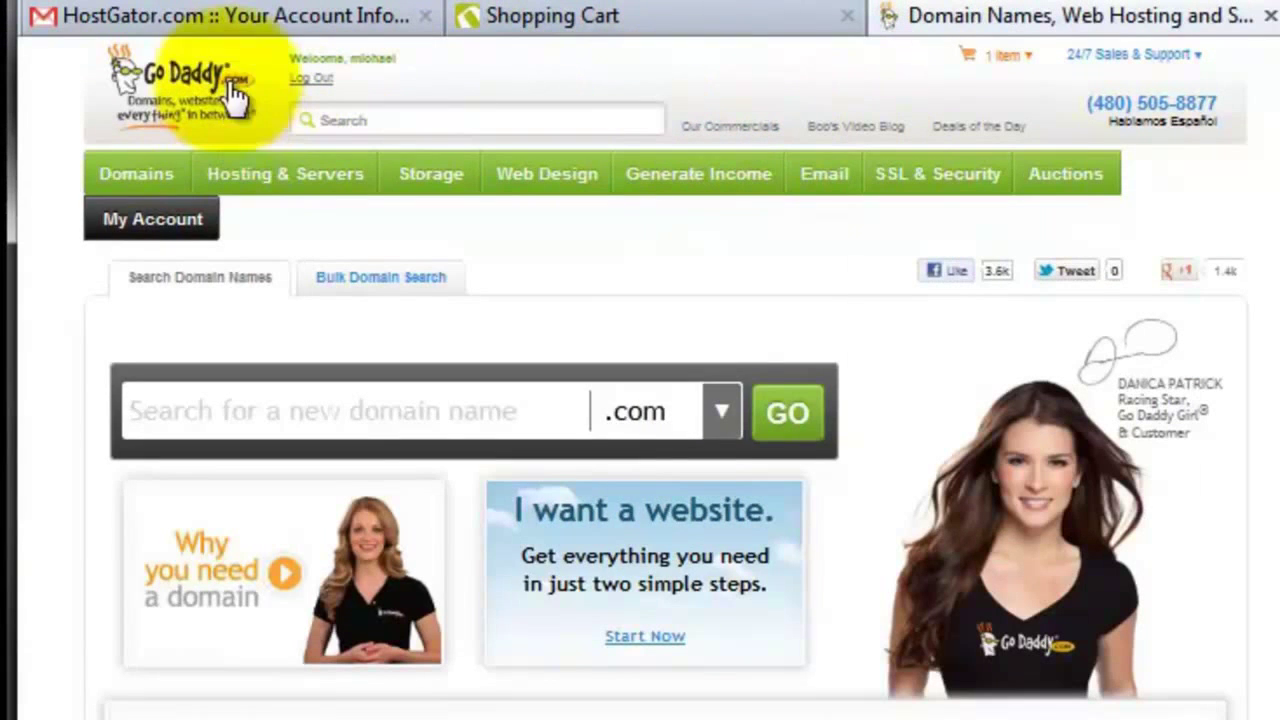
pyautogui.moveTo(118, 188)
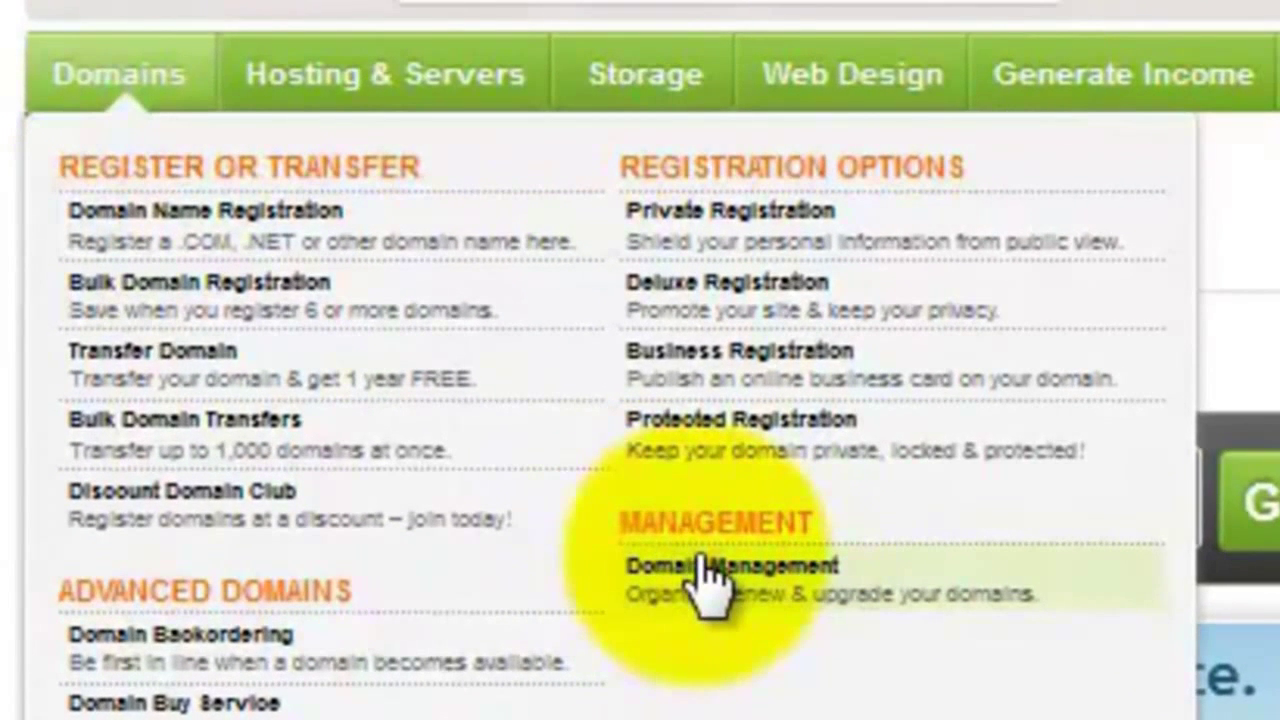
pyautogui.click(707, 578)
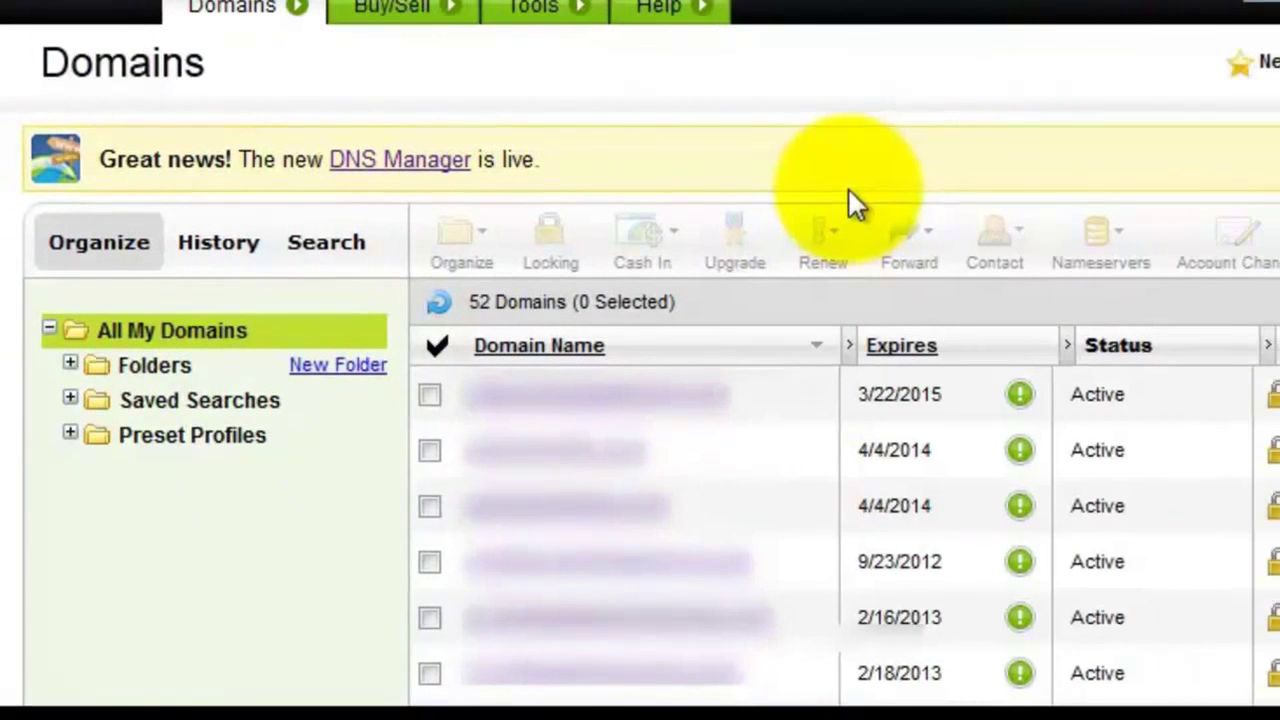
# Step: Sort the domains by expiration date, select the one expiring 4/25/2013 and open its Set Nameservers form
pyautogui.click(898, 350)
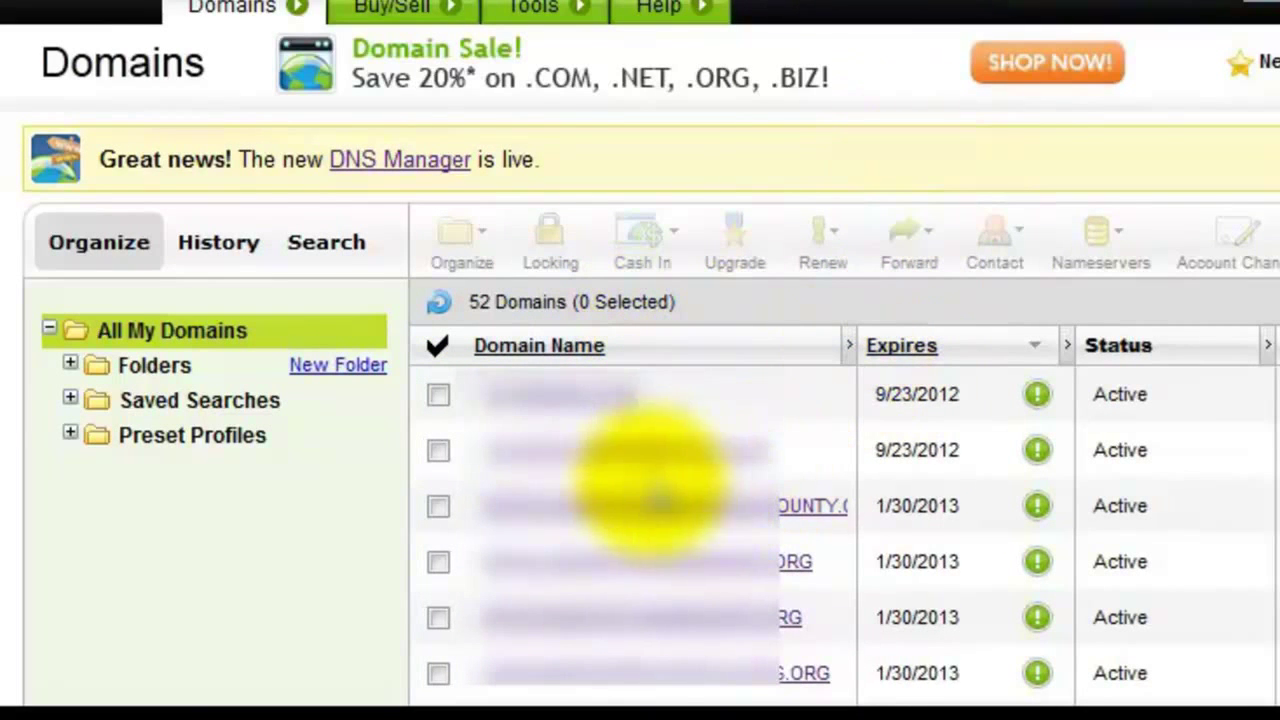
pyautogui.click(440, 618)
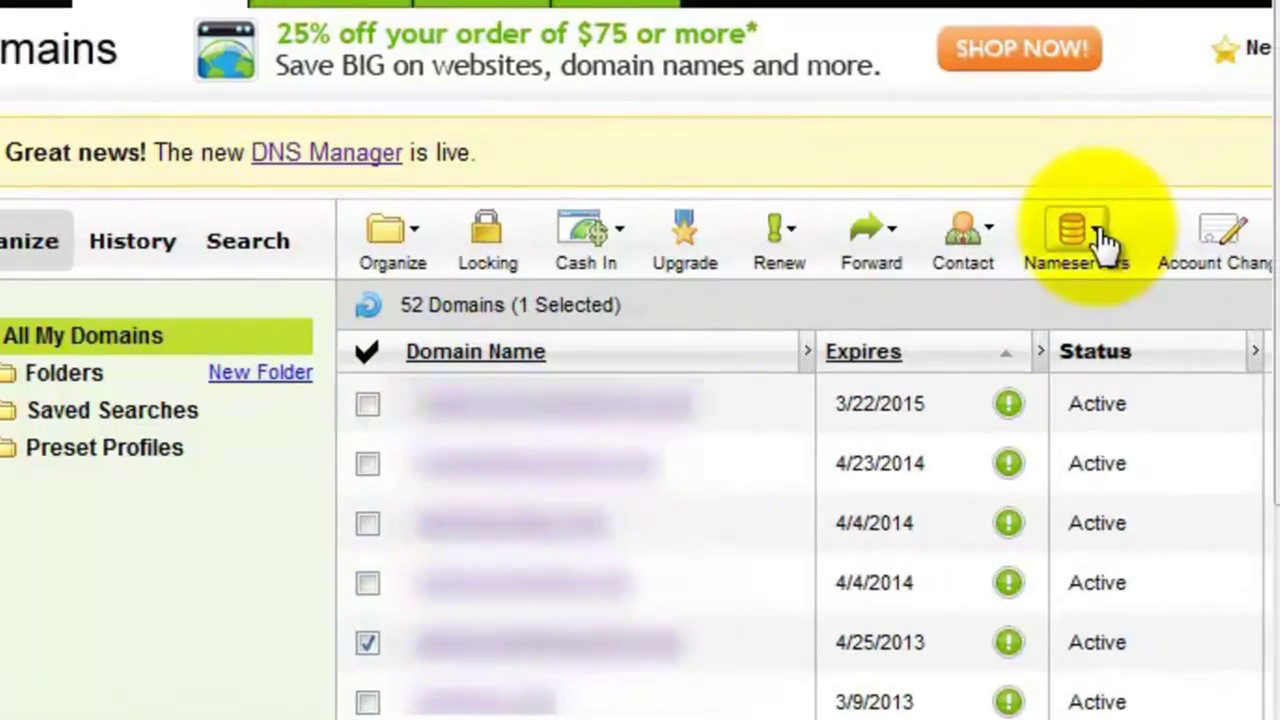
pyautogui.click(1101, 238)
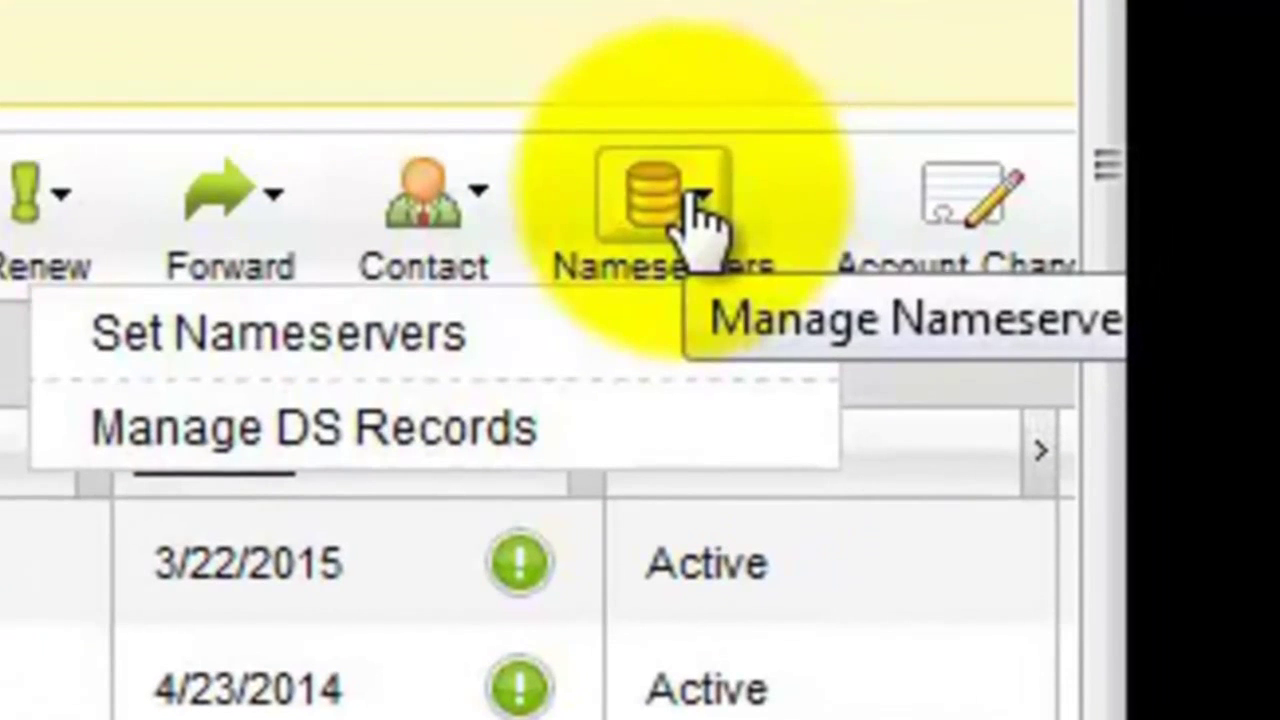
pyautogui.click(700, 222)
pyautogui.click(705, 225)
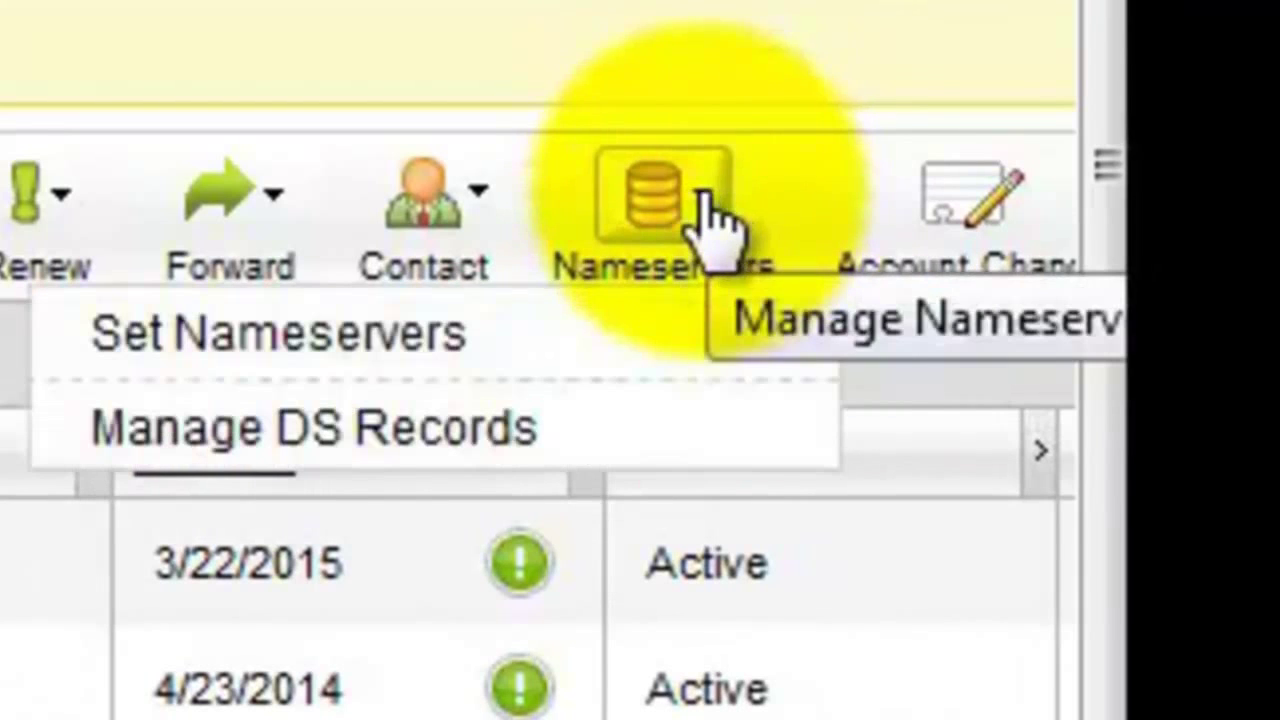
pyautogui.click(280, 330)
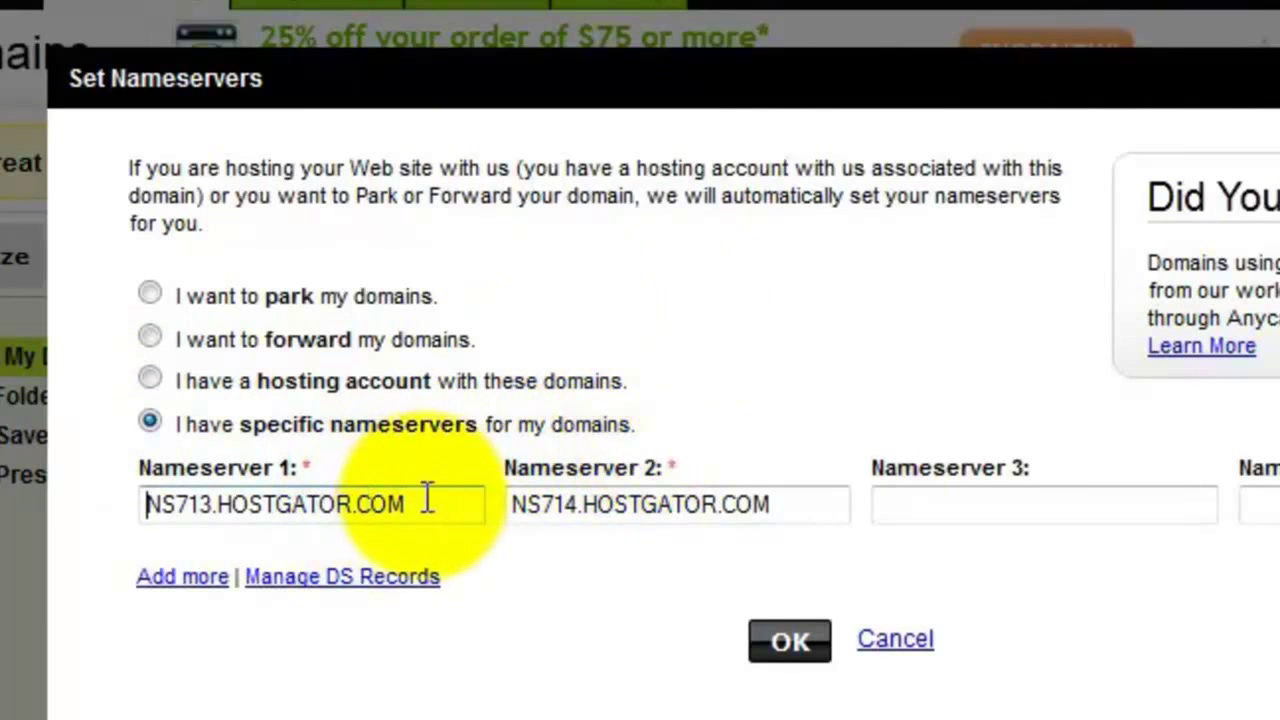
# Step: Set Nameserver 1 to ns713.hostgator.com and Nameserver 2 to NS714.HOSTGATOR.COM, submit the changes and close the confirmation
pyautogui.moveTo(418, 504); pyautogui.dragTo(69, 491)
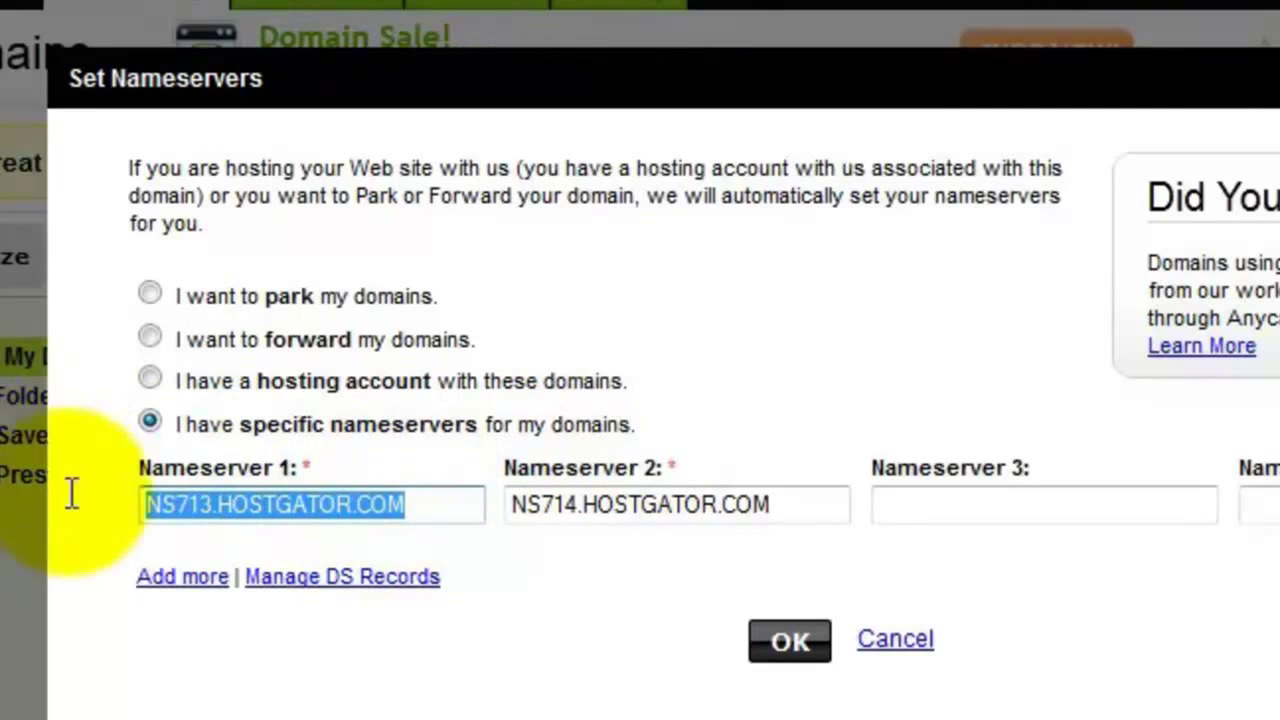
pyautogui.rightClick(237, 504)
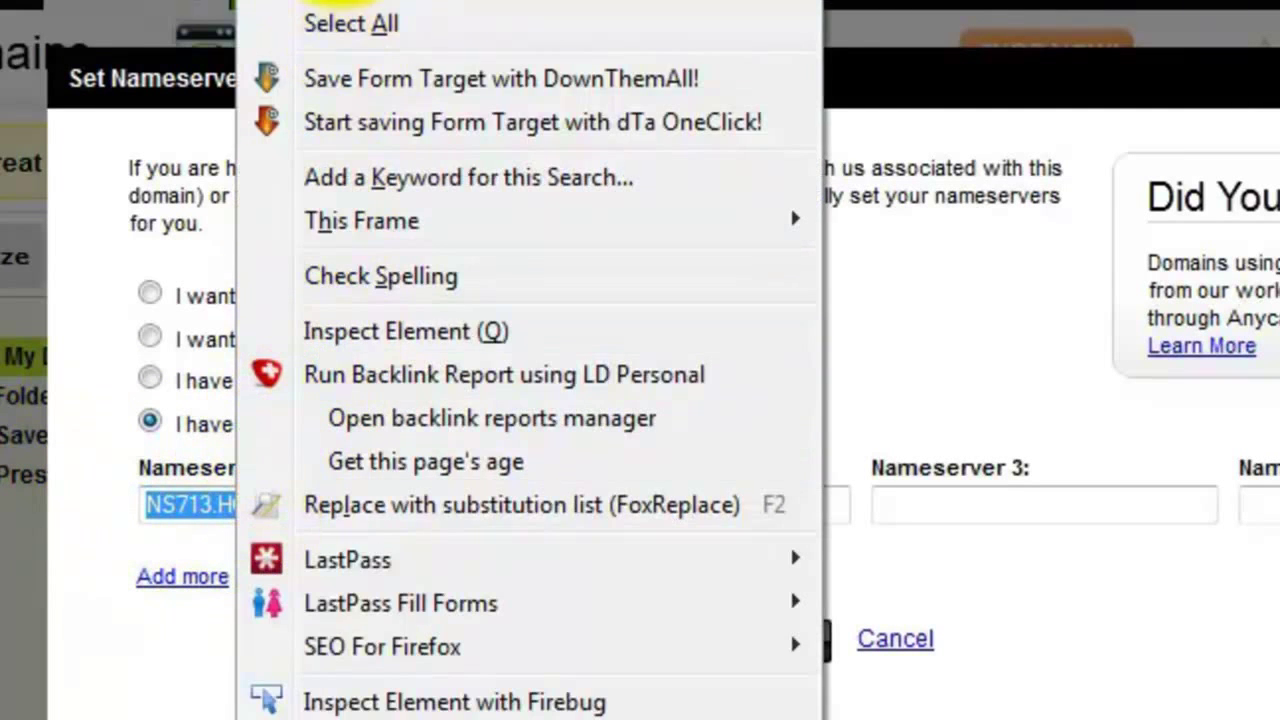
pyautogui.click(346, 5)
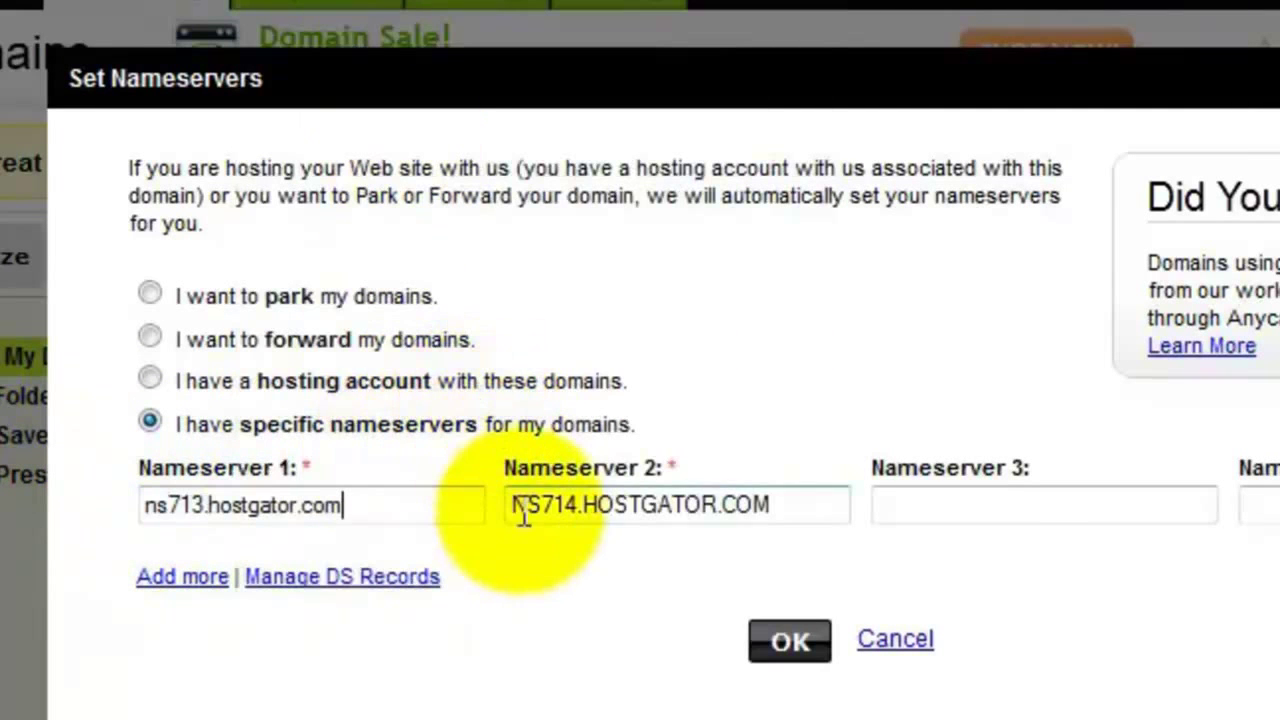
pyautogui.moveTo(514, 505); pyautogui.dragTo(863, 523)
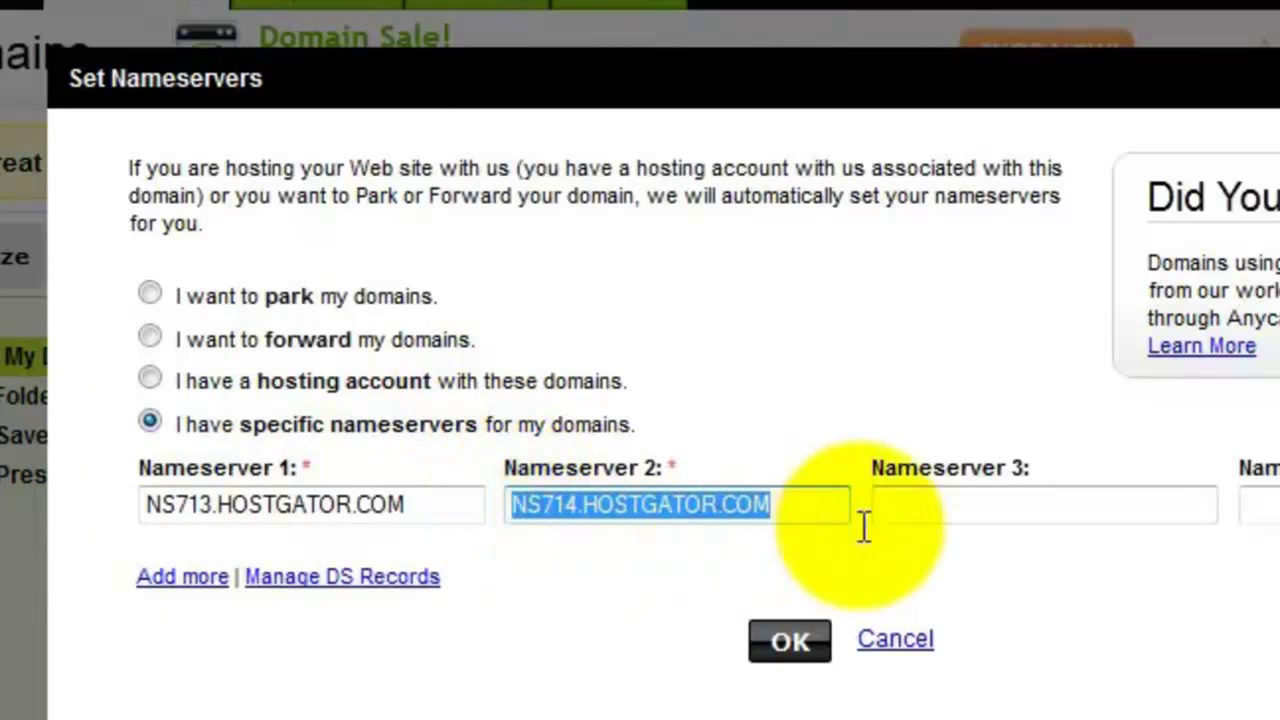
pyautogui.rightClick(752, 510)
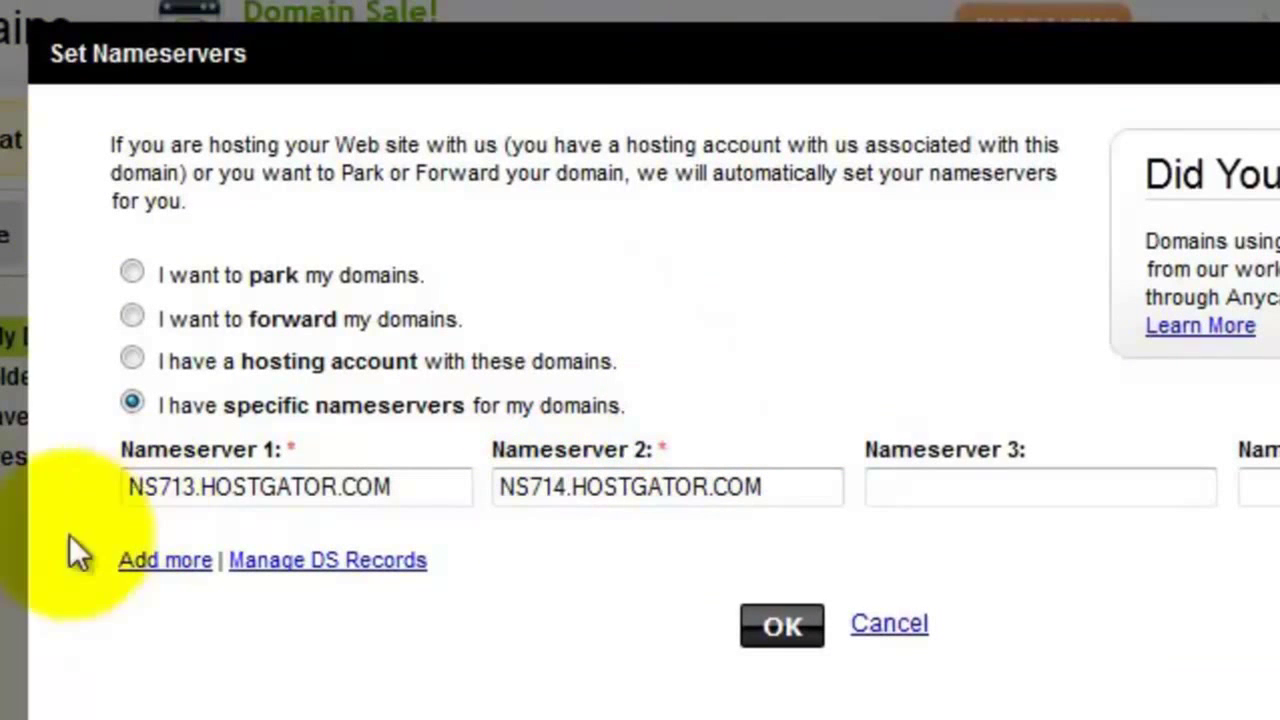
pyautogui.click(770, 630)
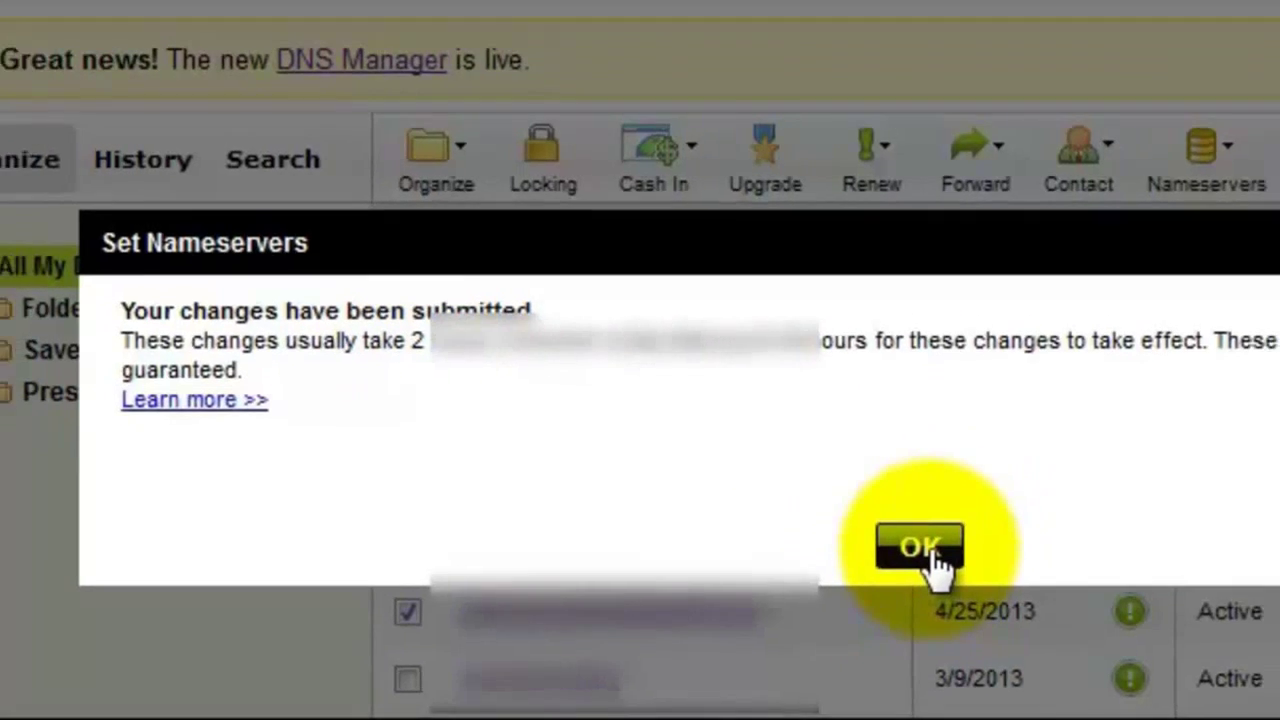
pyautogui.click(950, 530)
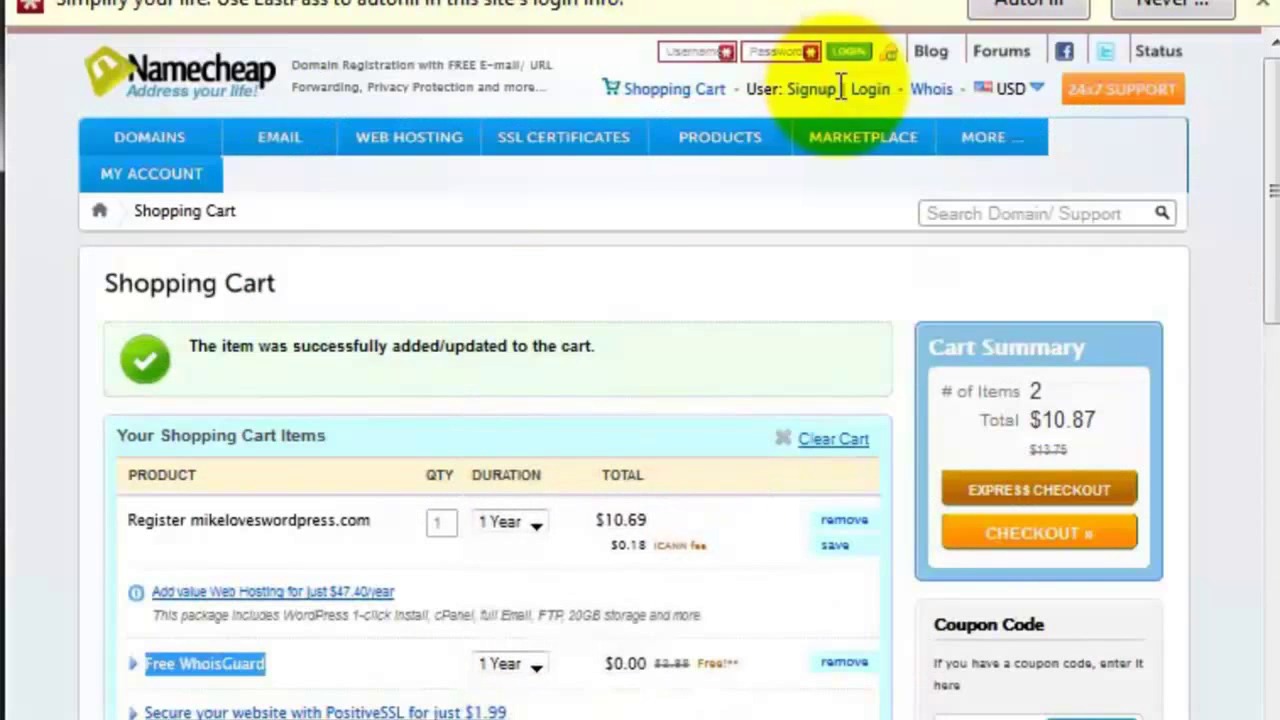
# Step: Log in to the Namecheap account and open the Manage Domains page
pyautogui.scroll(-4, 1018, 45)
pyautogui.moveTo(1272, 405); pyautogui.dragTo(1272, 110)
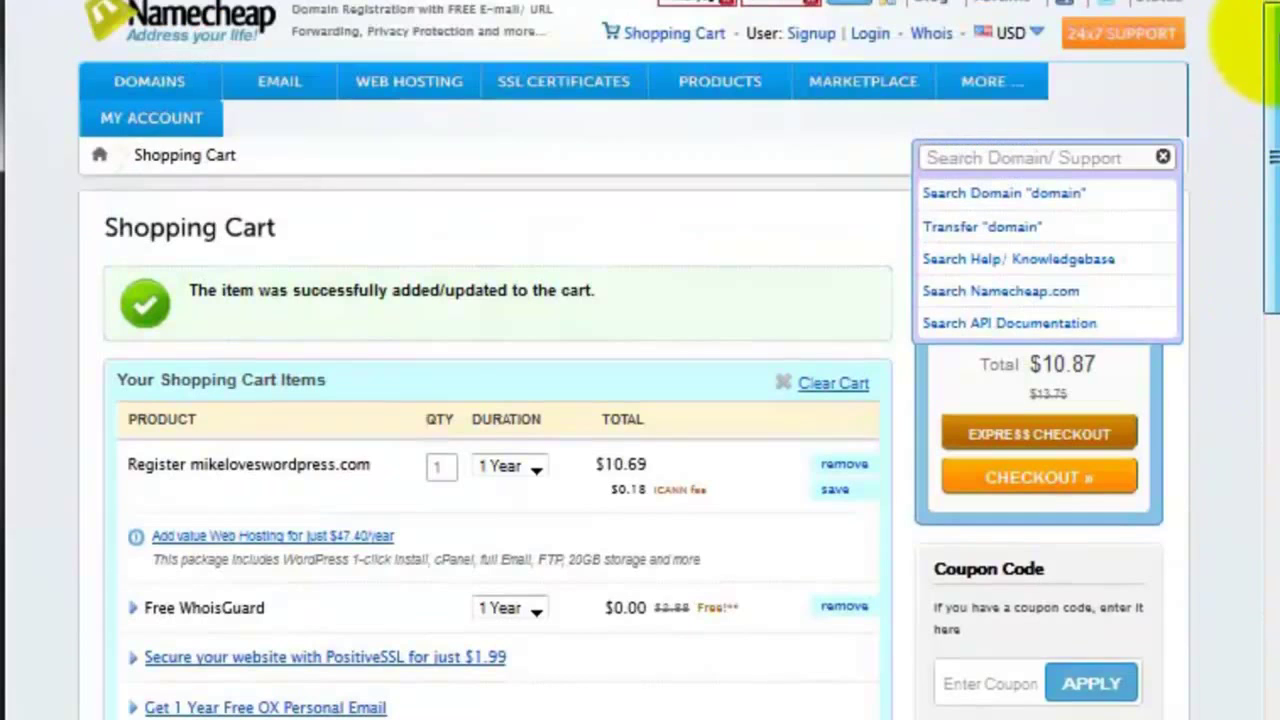
pyautogui.click(845, 55)
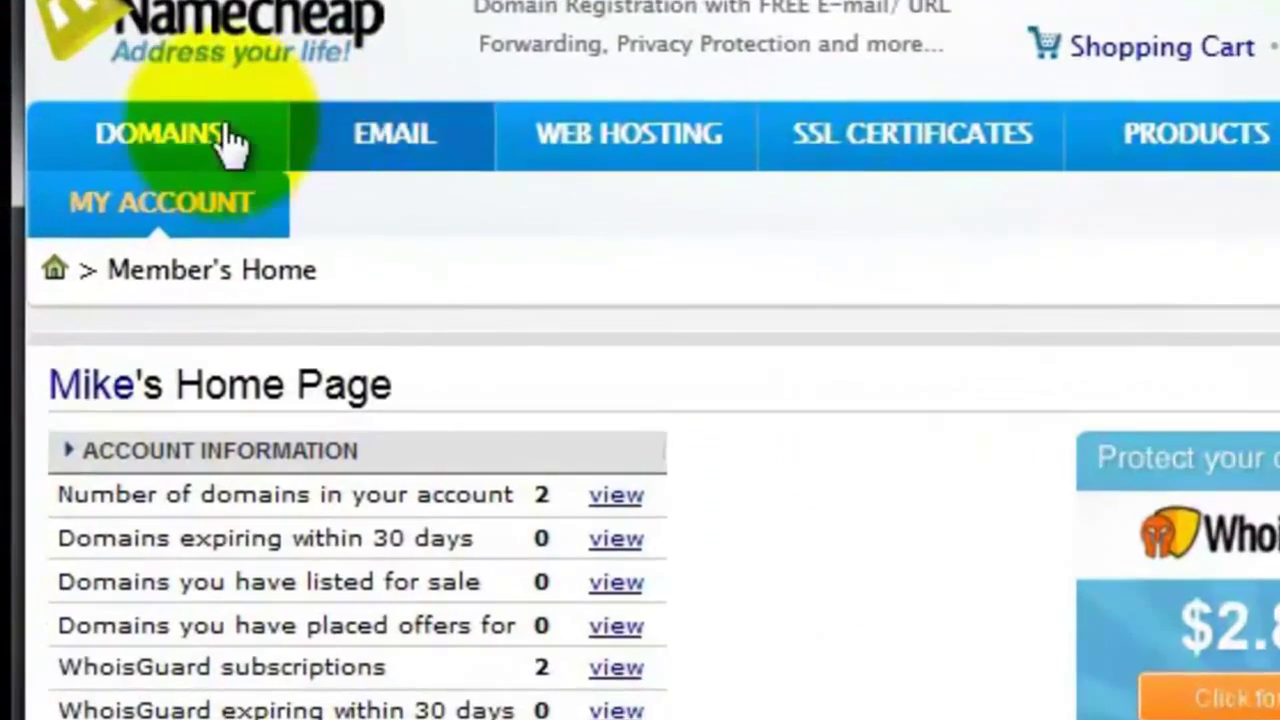
pyautogui.moveTo(89, 124)
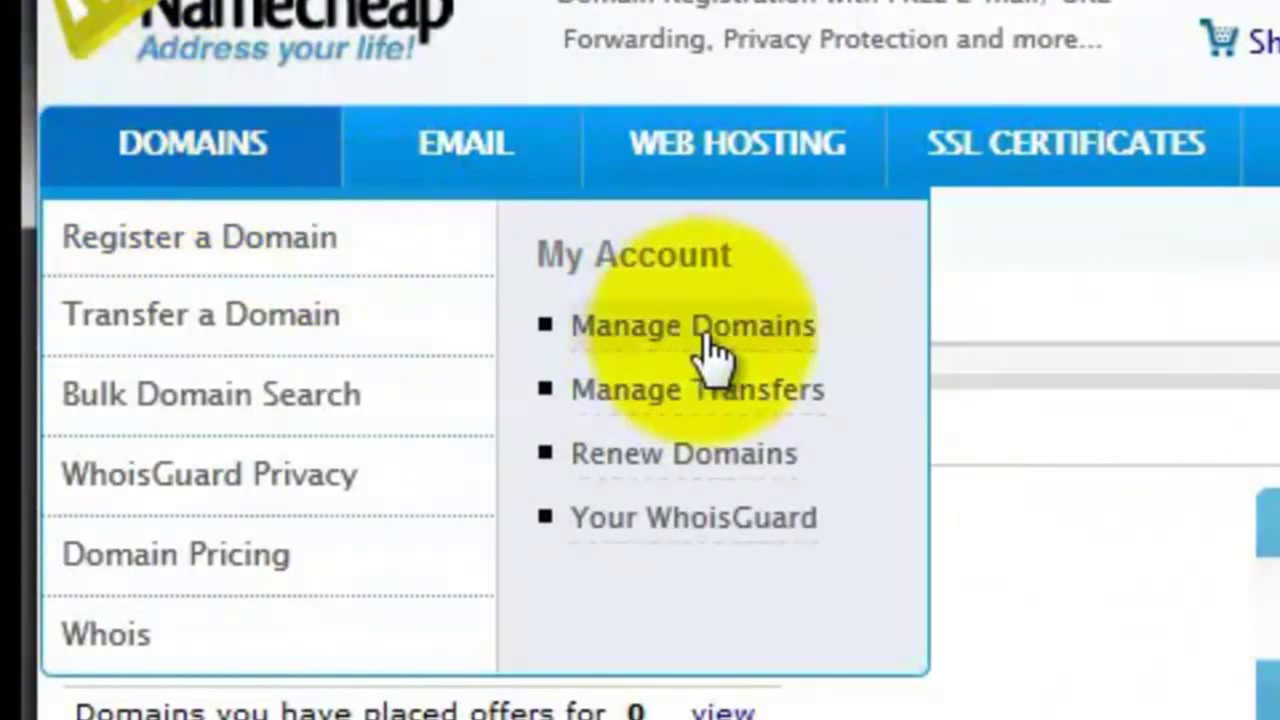
pyautogui.click(706, 338)
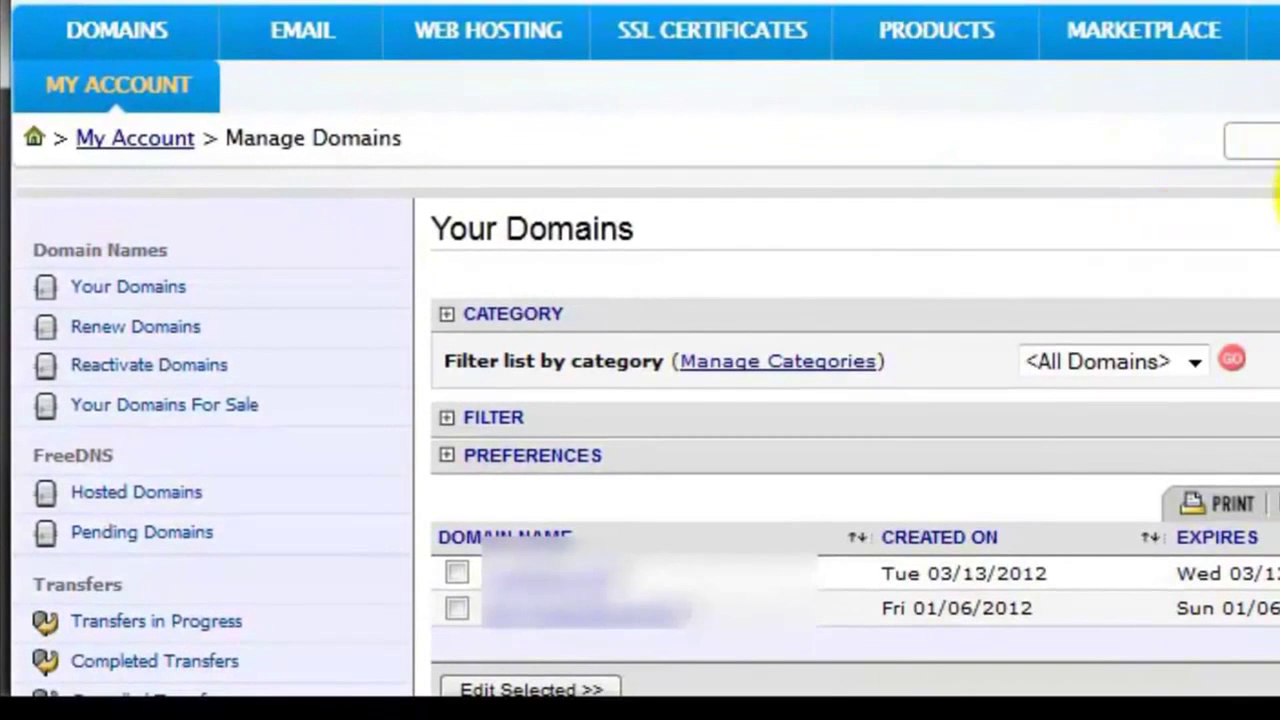
# Step: Select the domain created 03/13/2012 for editing and review its Domain Name Server Setup with the custom DNS server fields
pyautogui.scroll(-3, 762, 272)
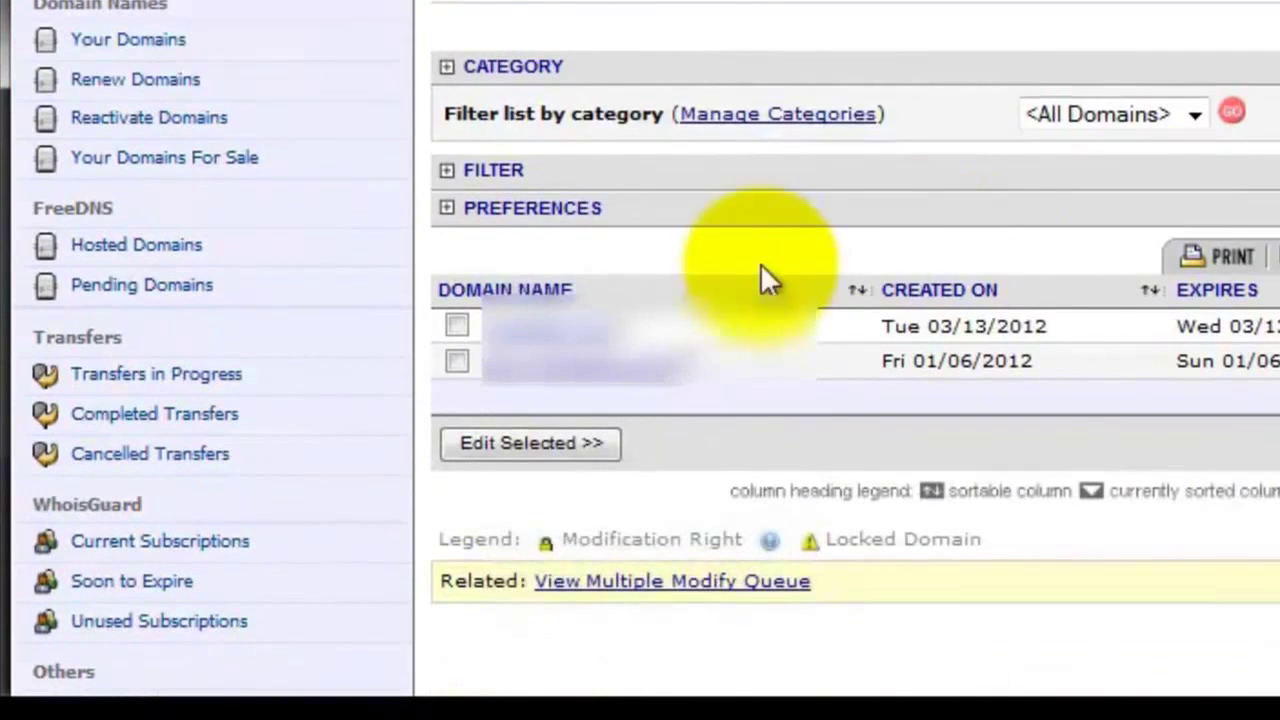
pyautogui.click(456, 325)
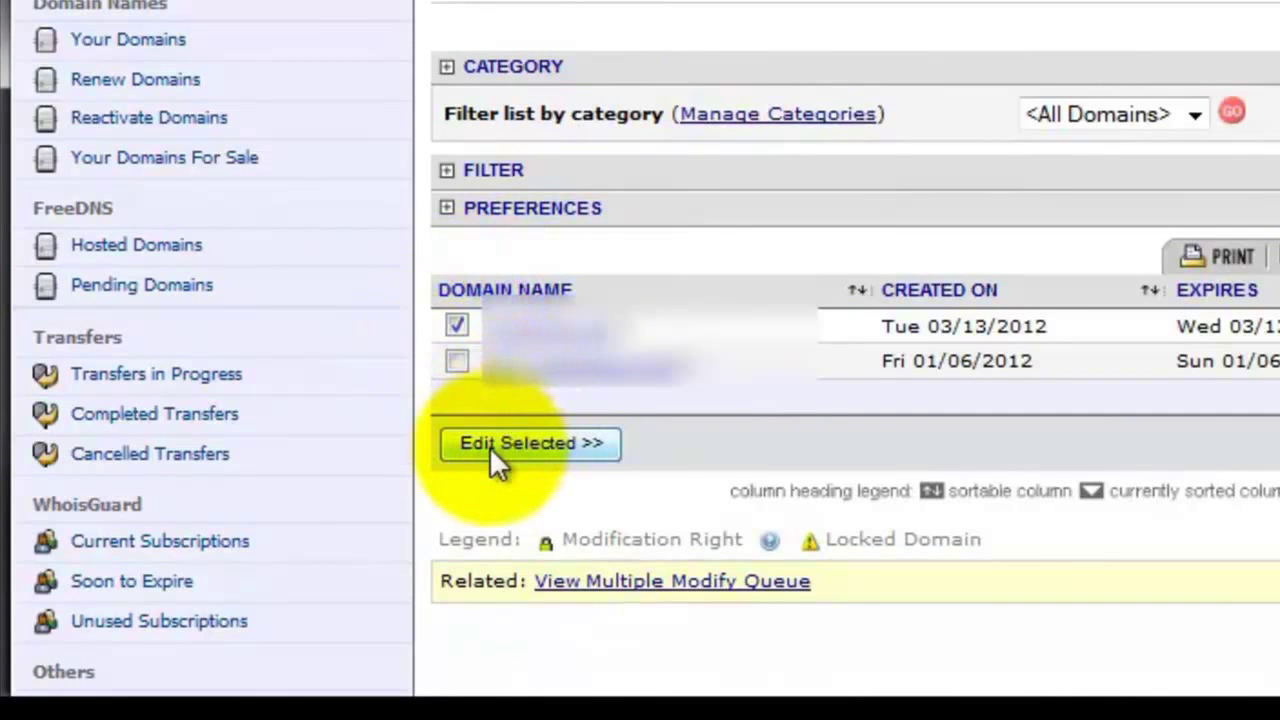
pyautogui.click(492, 448)
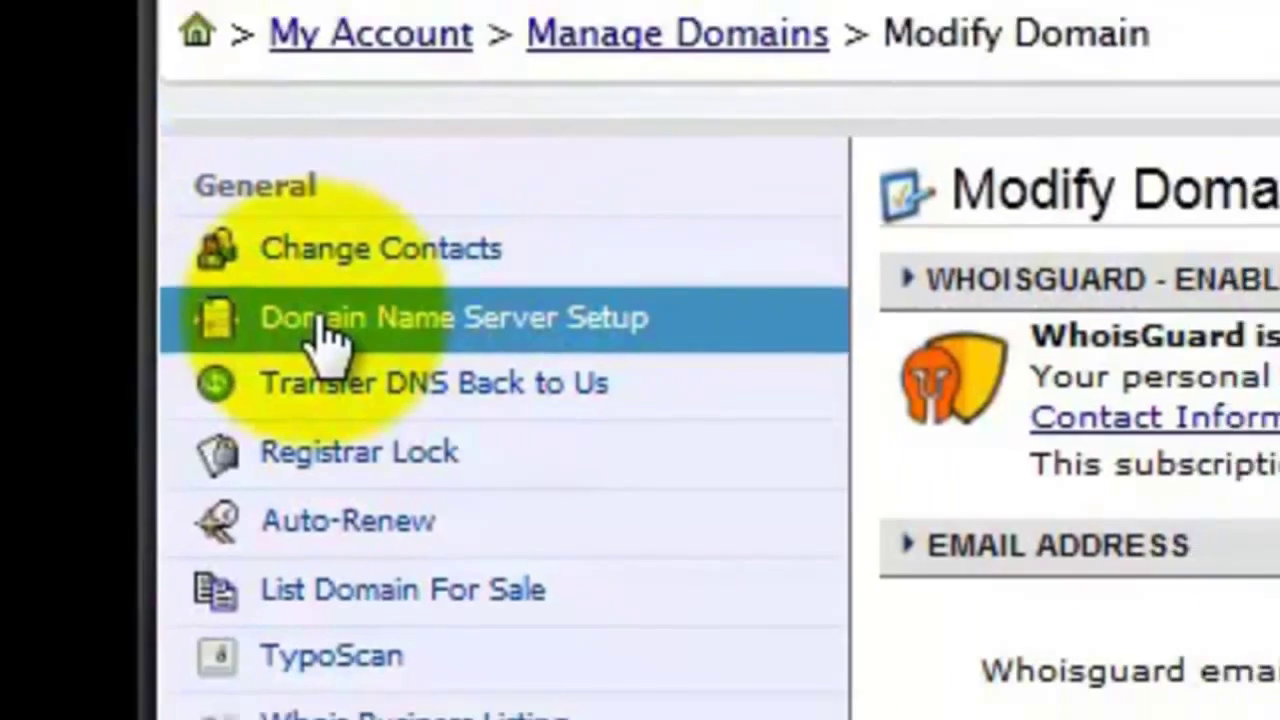
pyautogui.click(370, 318)
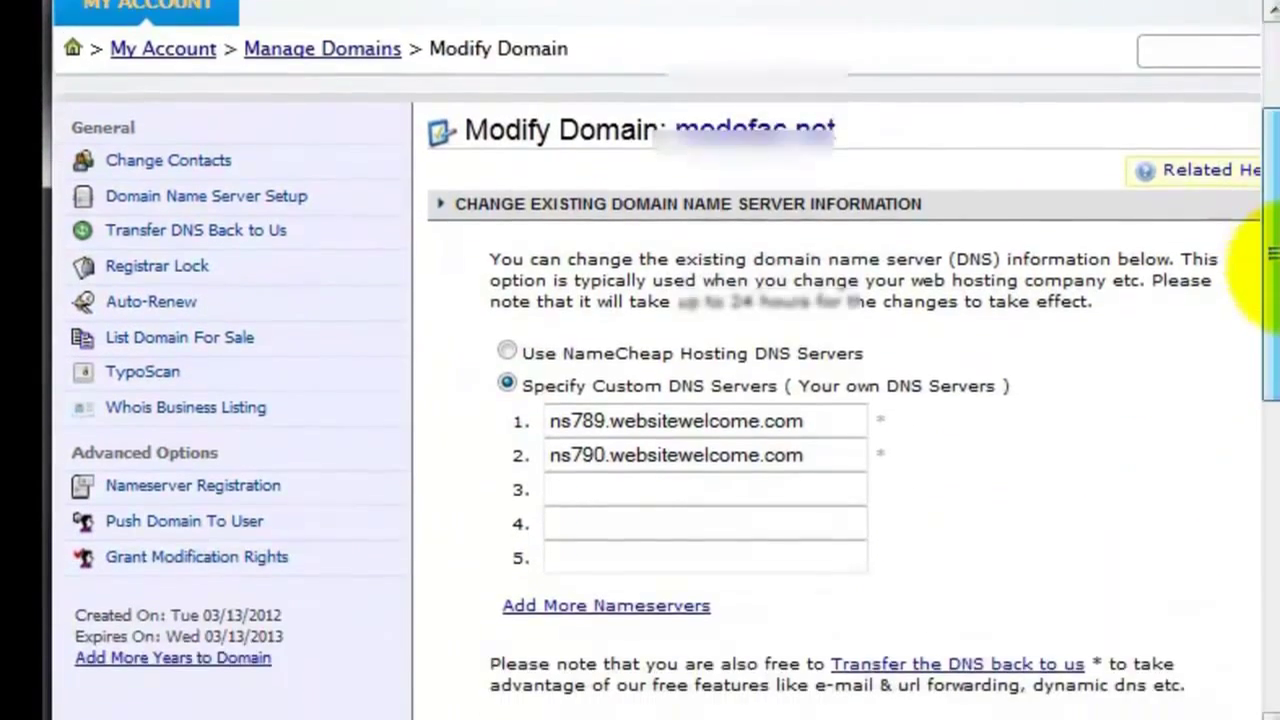
pyautogui.moveTo(1270, 253); pyautogui.dragTo(1270, 285)
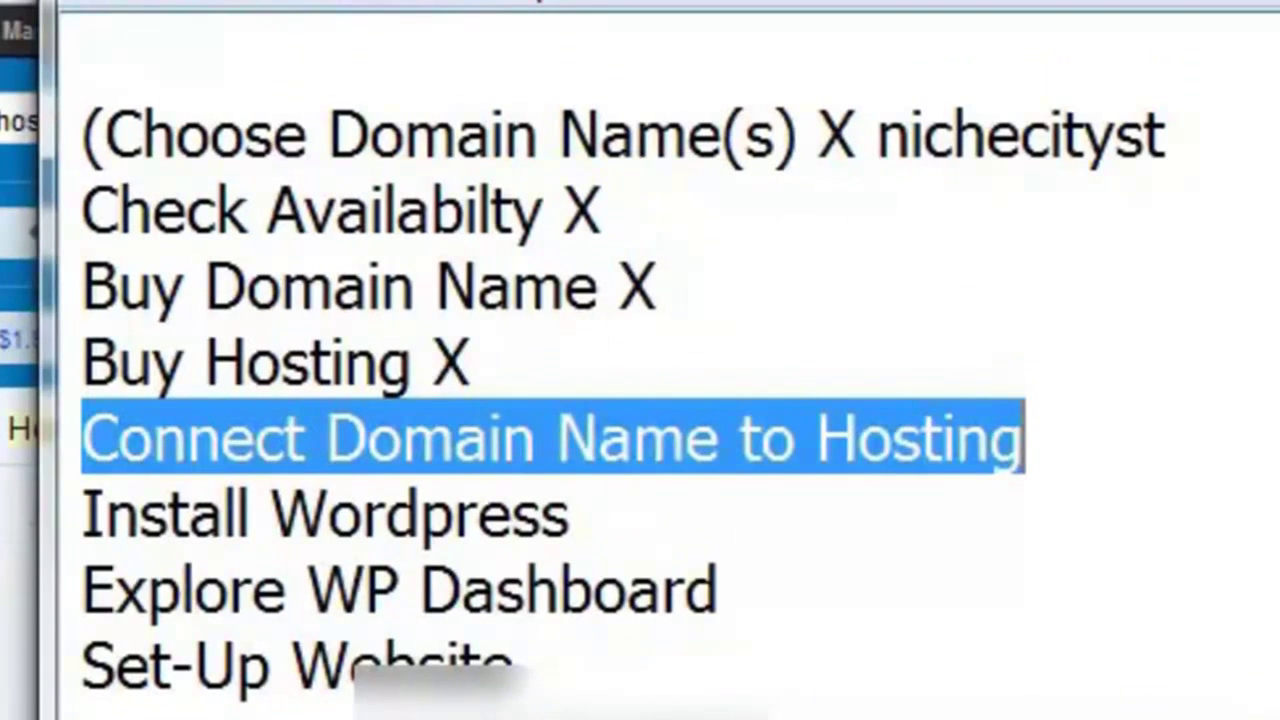
pyautogui.click(1237, 384)
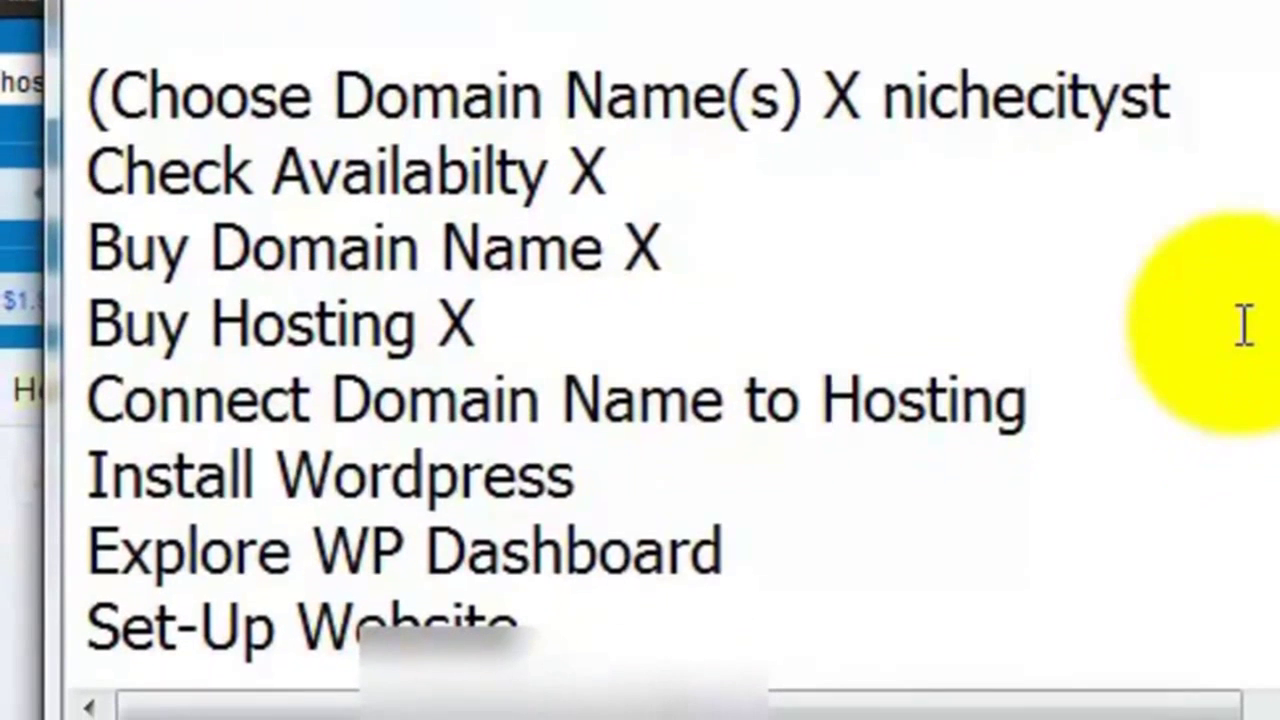
pyautogui.press('Return')
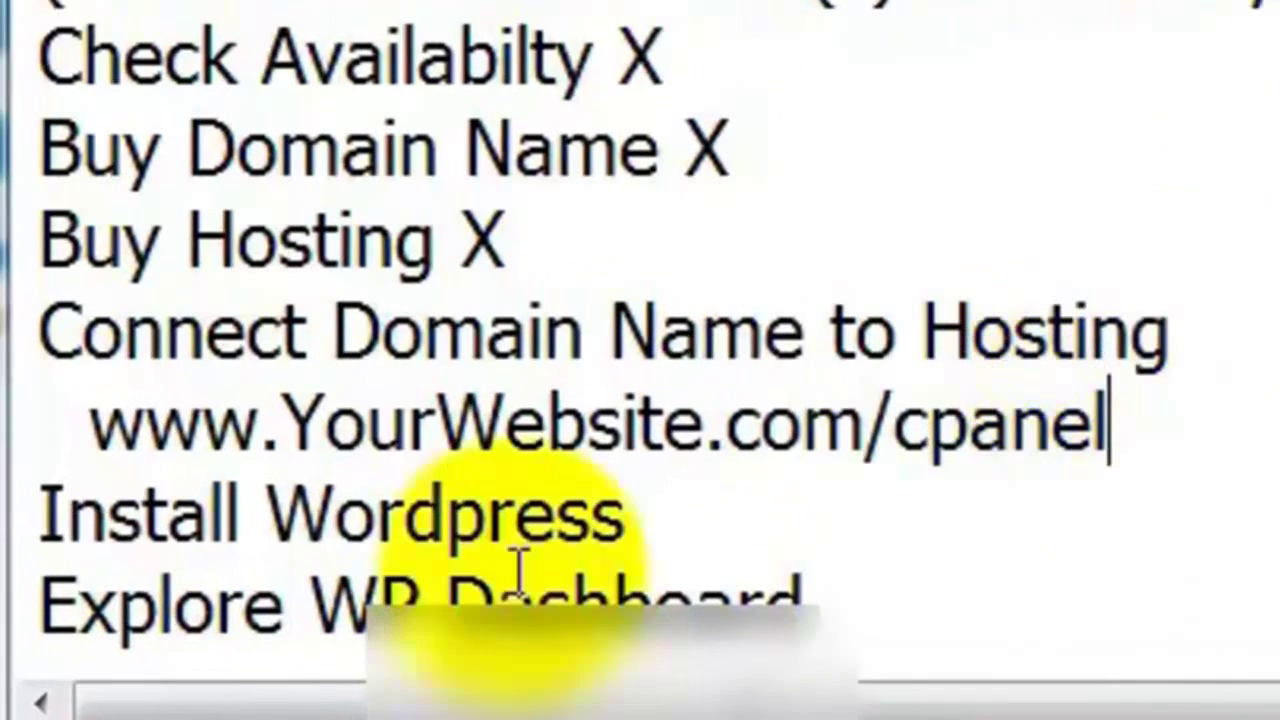
pyautogui.moveTo(130, 476); pyautogui.dragTo(980, 482)
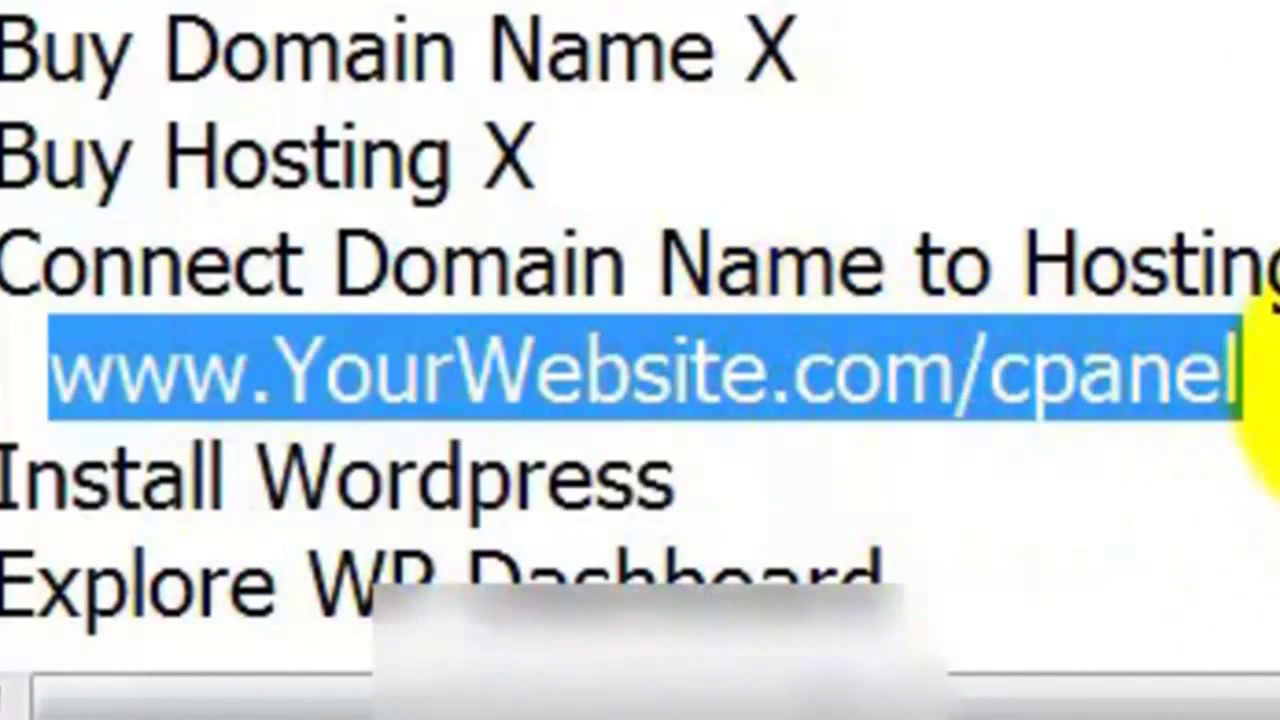
pyautogui.click(1026, 517)
pyautogui.moveTo(990, 378); pyautogui.dragTo(1248, 385)
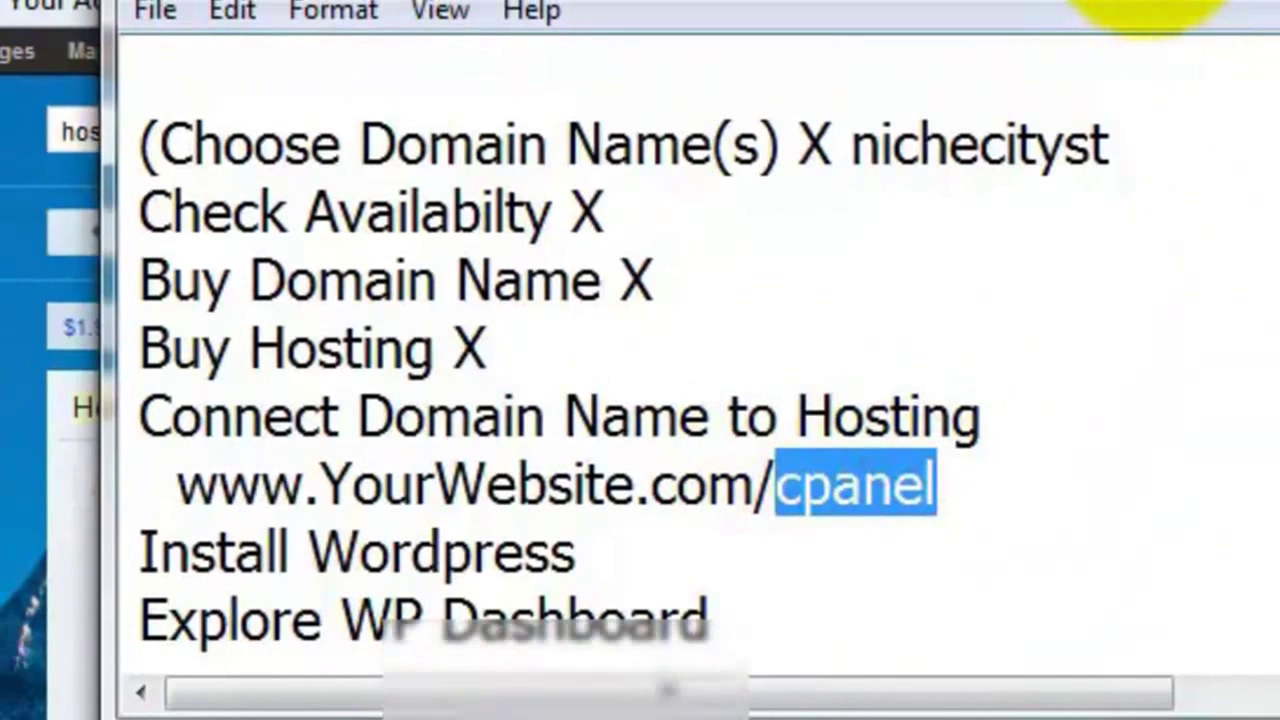
# Step: Put the checklist away and open the hosting control panel from the link in the HostGator account email
pyautogui.click(1150, 5)
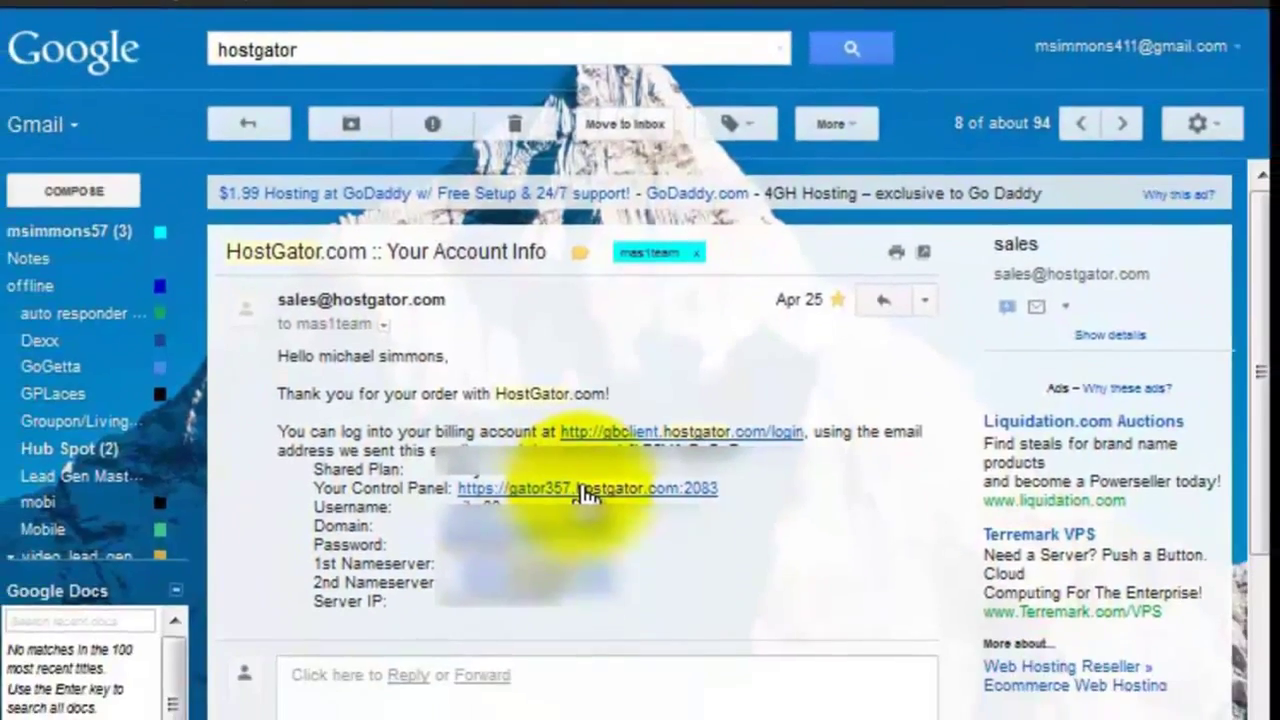
pyautogui.click(548, 330)
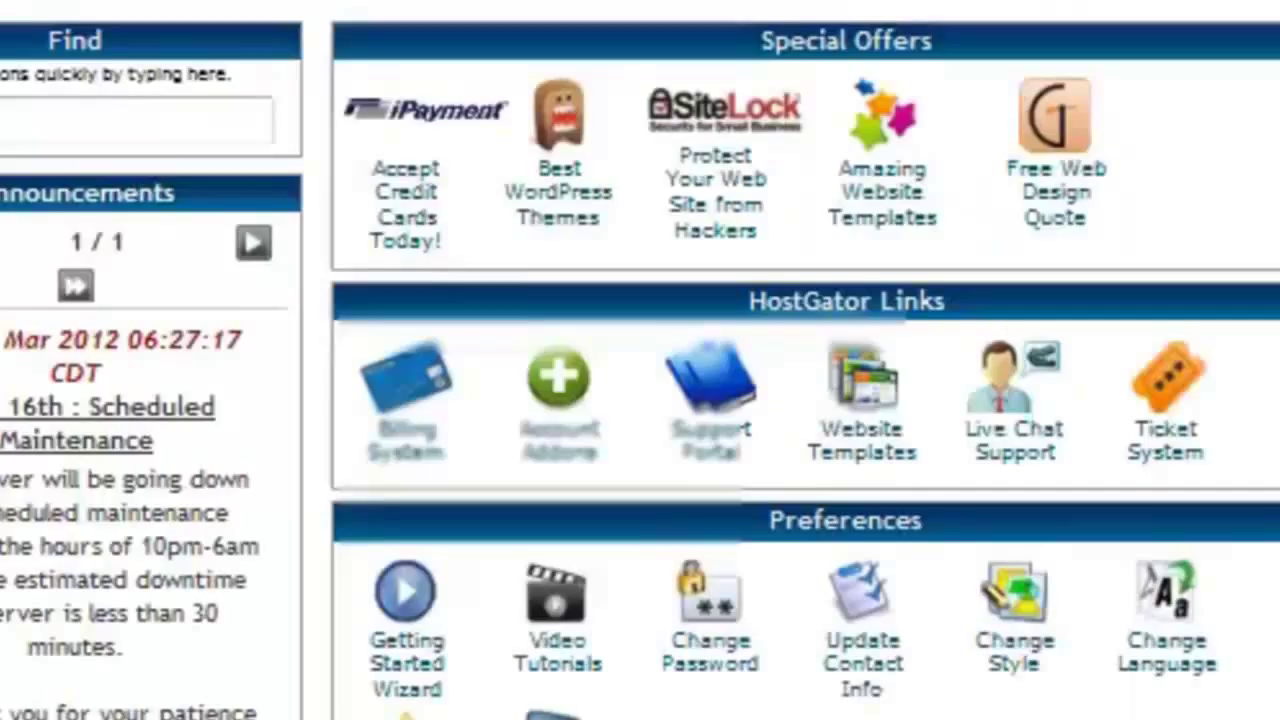
# Step: Open Fantastico De Luxe from the Software/Services section and start a new WordPress installation
pyautogui.scroll(-2, 640, 400)
pyautogui.scroll(-10, 640, 360)
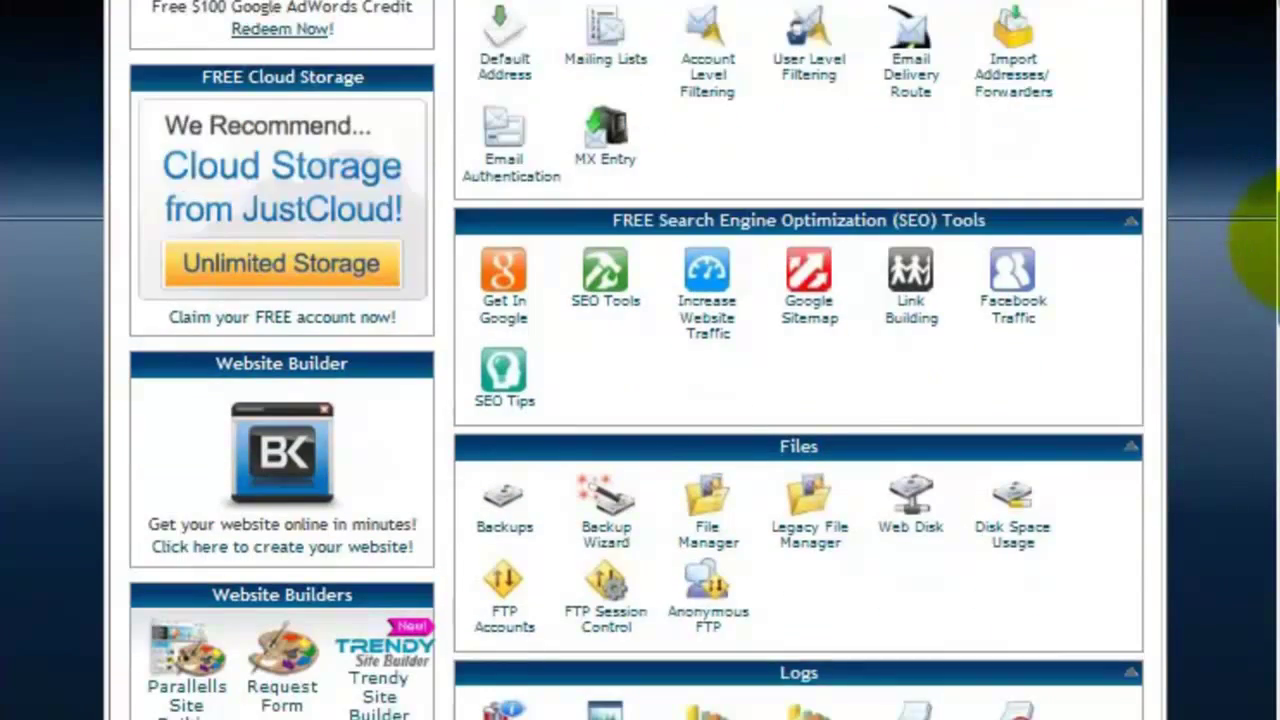
pyautogui.scroll(-6, 640, 360)
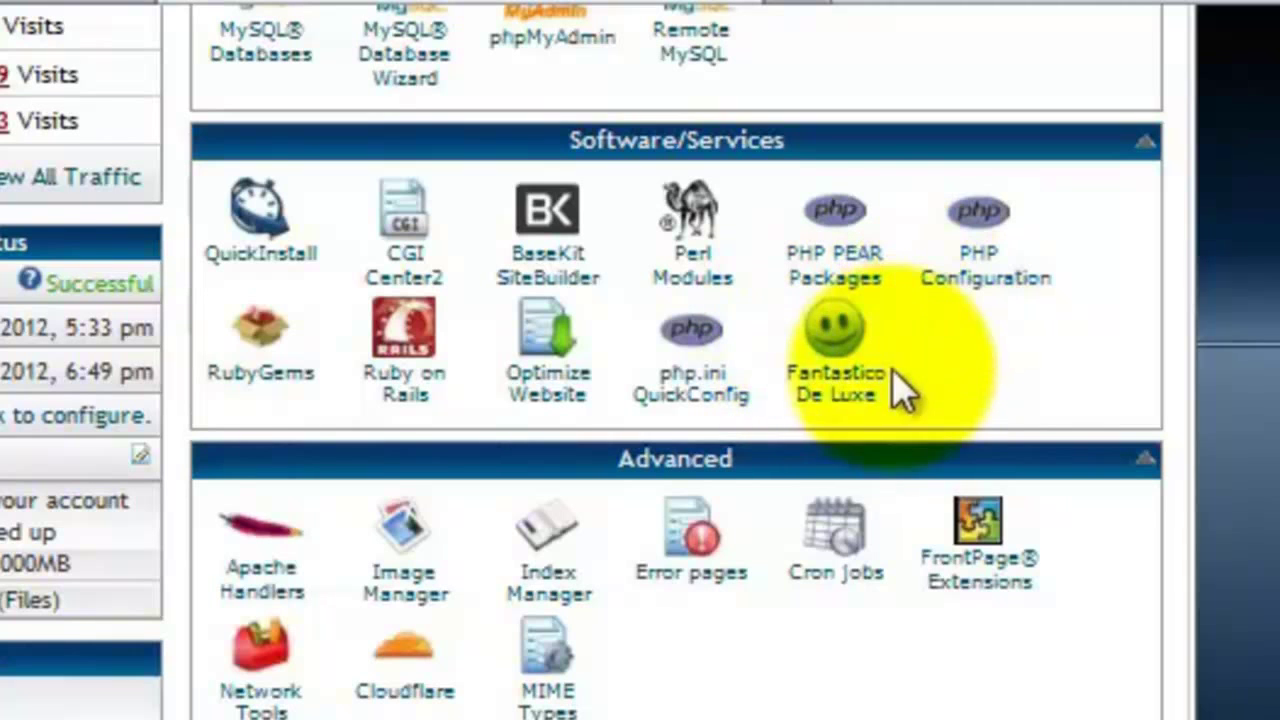
pyautogui.click(833, 345)
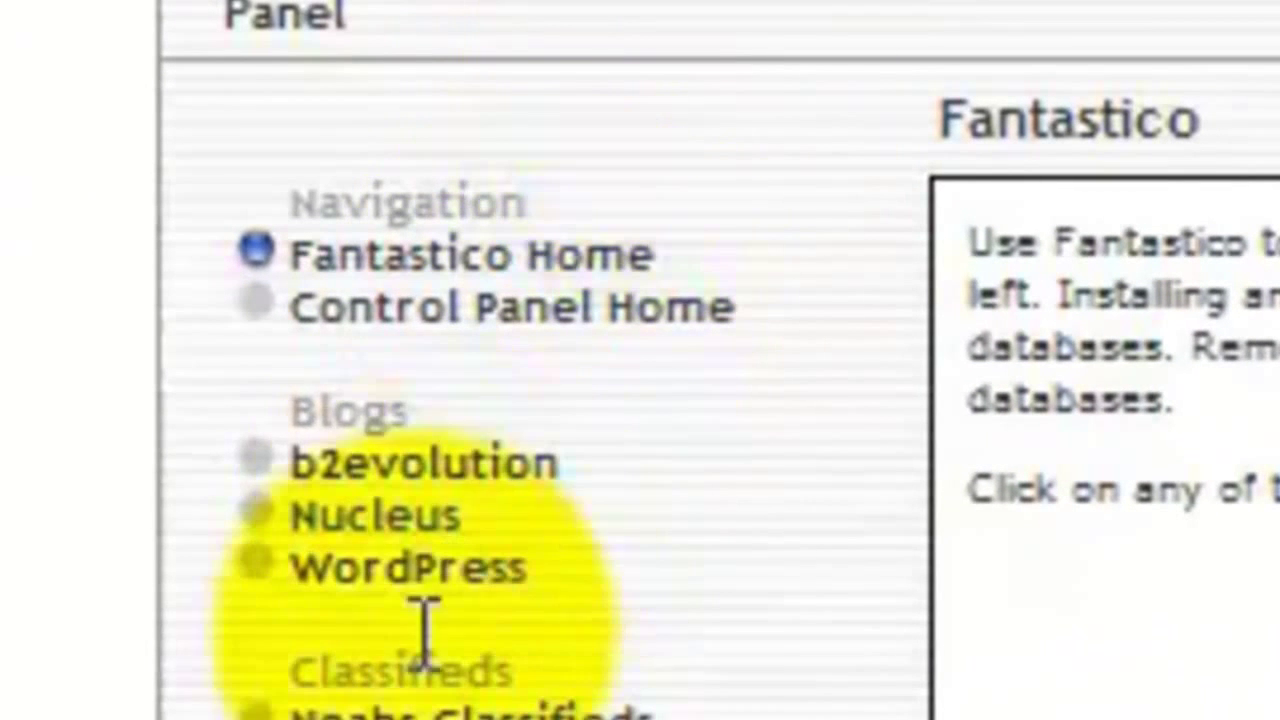
pyautogui.click(474, 570)
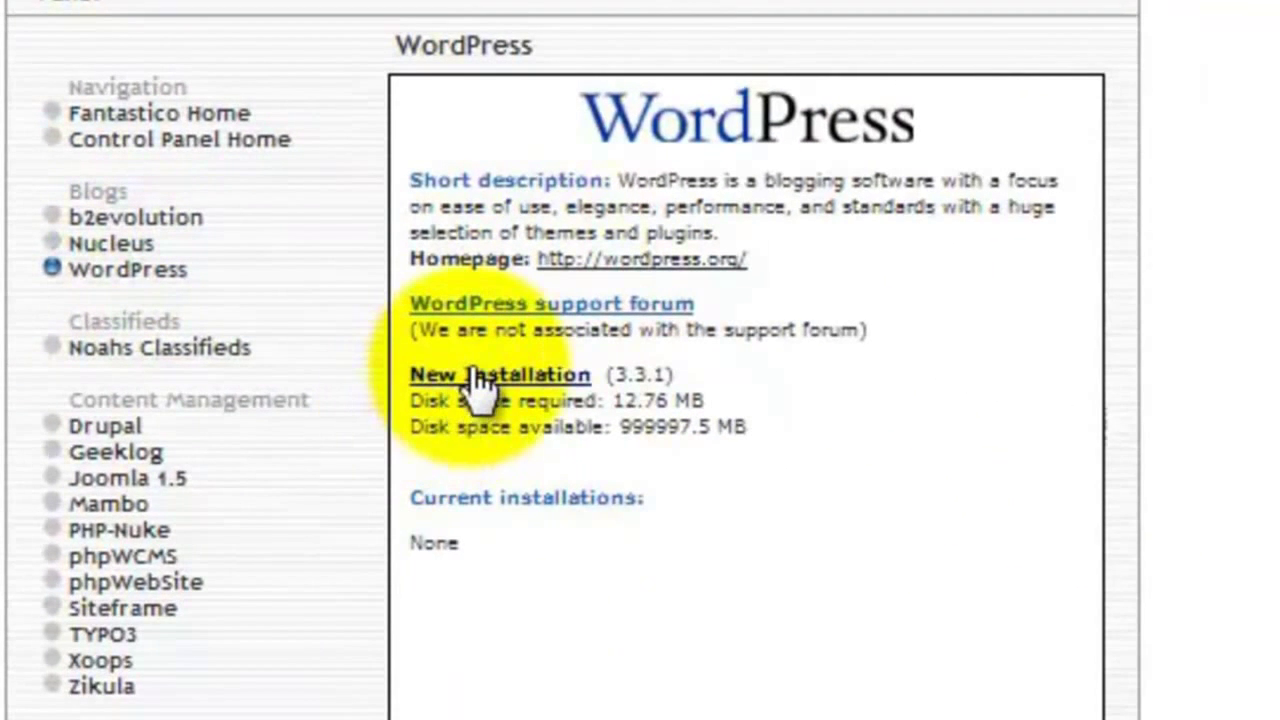
pyautogui.click(478, 381)
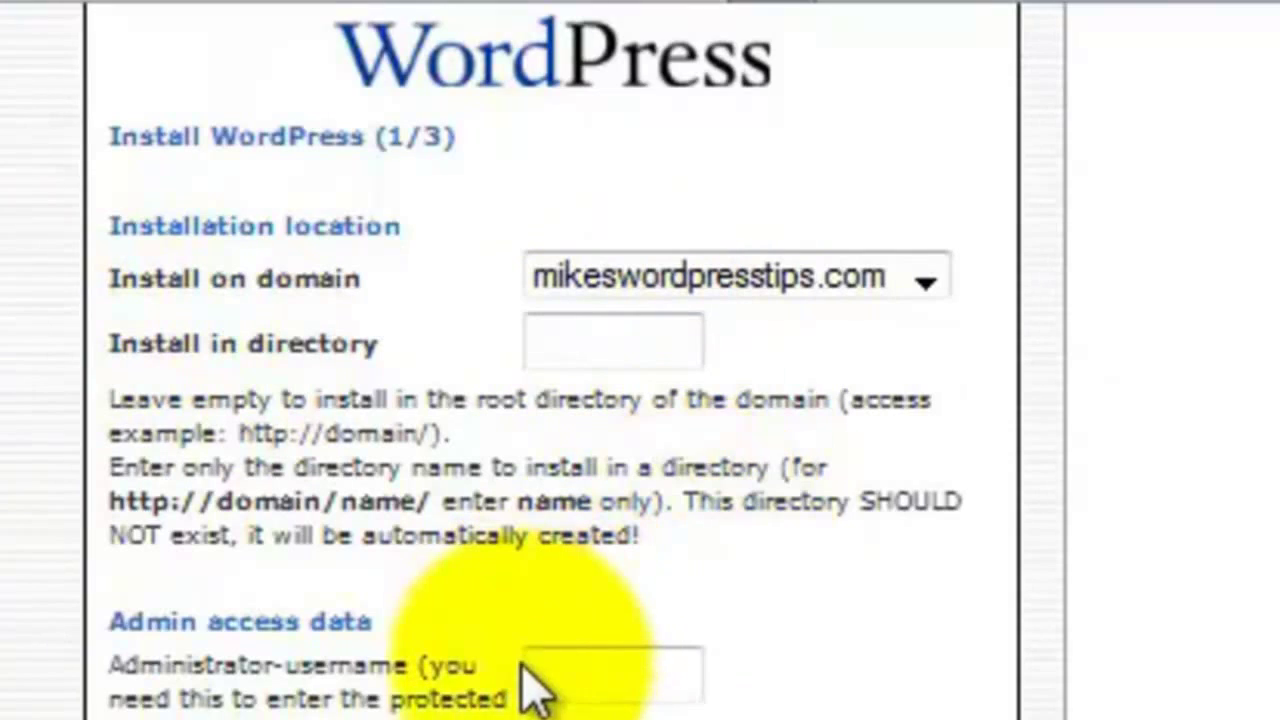
# Step: Fill in the administrator username and password under Admin access data, leaving the installation directory empty
pyautogui.click(576, 675)
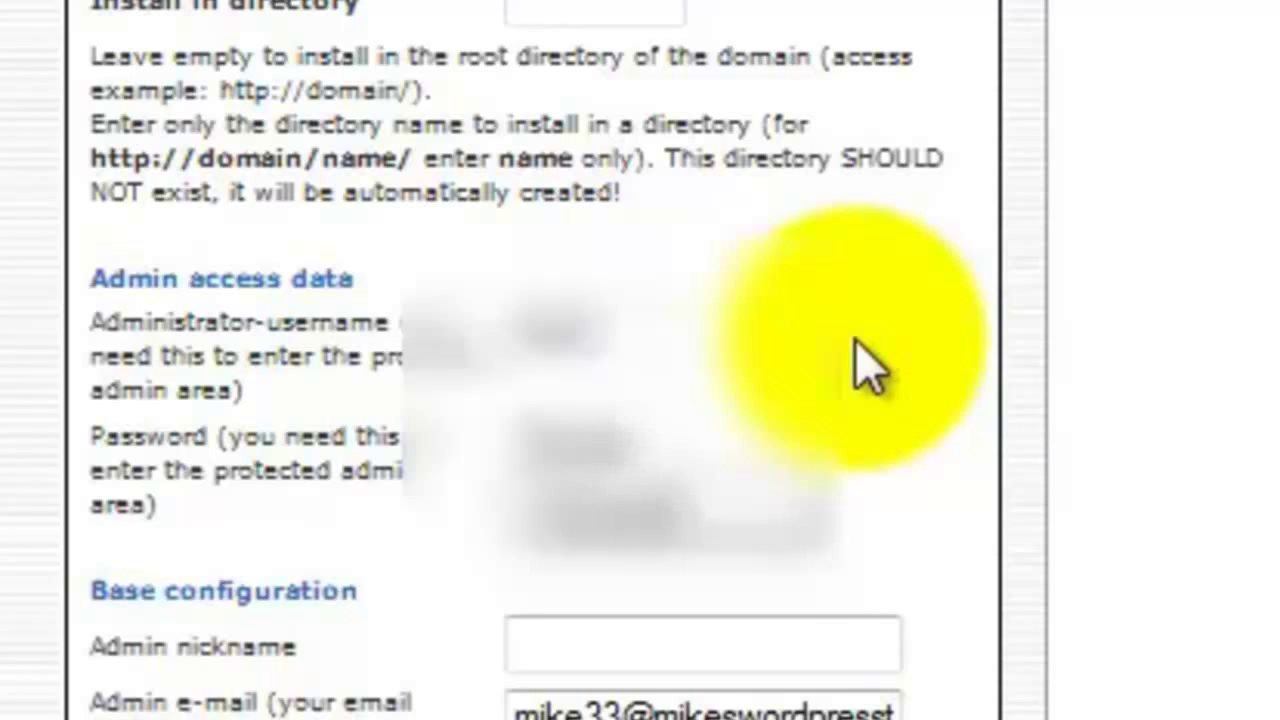
pyautogui.rightClick(665, 650)
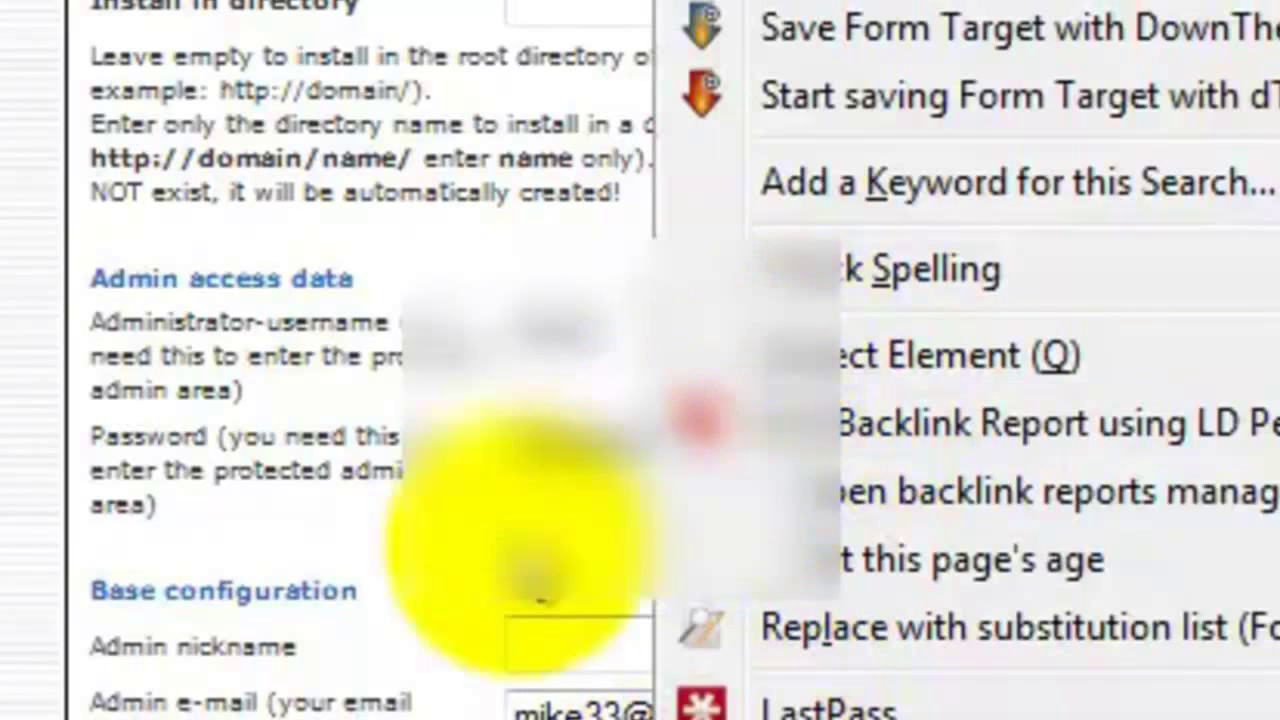
pyautogui.click(540, 597)
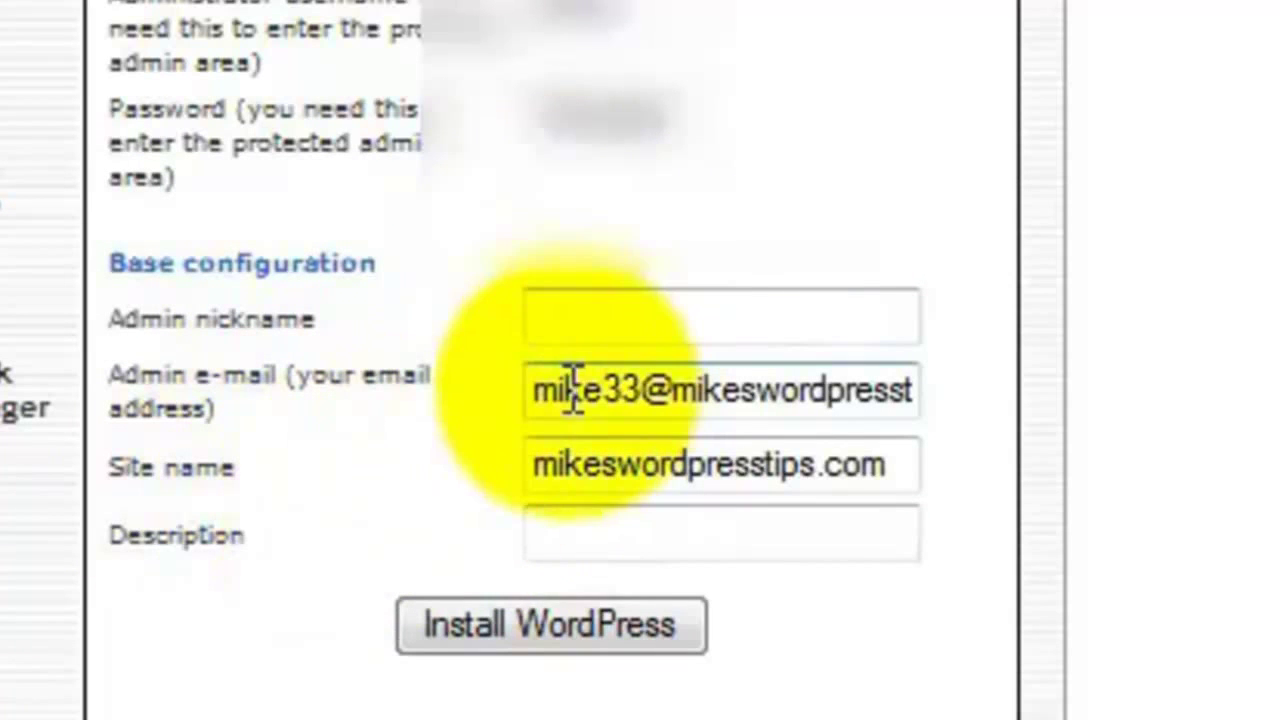
# Step: Replace the admin e-mail with the site owner's e-mail address and set the site name to "Mikes WordPress Tips"
pyautogui.moveTo(536, 390); pyautogui.dragTo(1023, 420)
pyautogui.press('BackSpace')
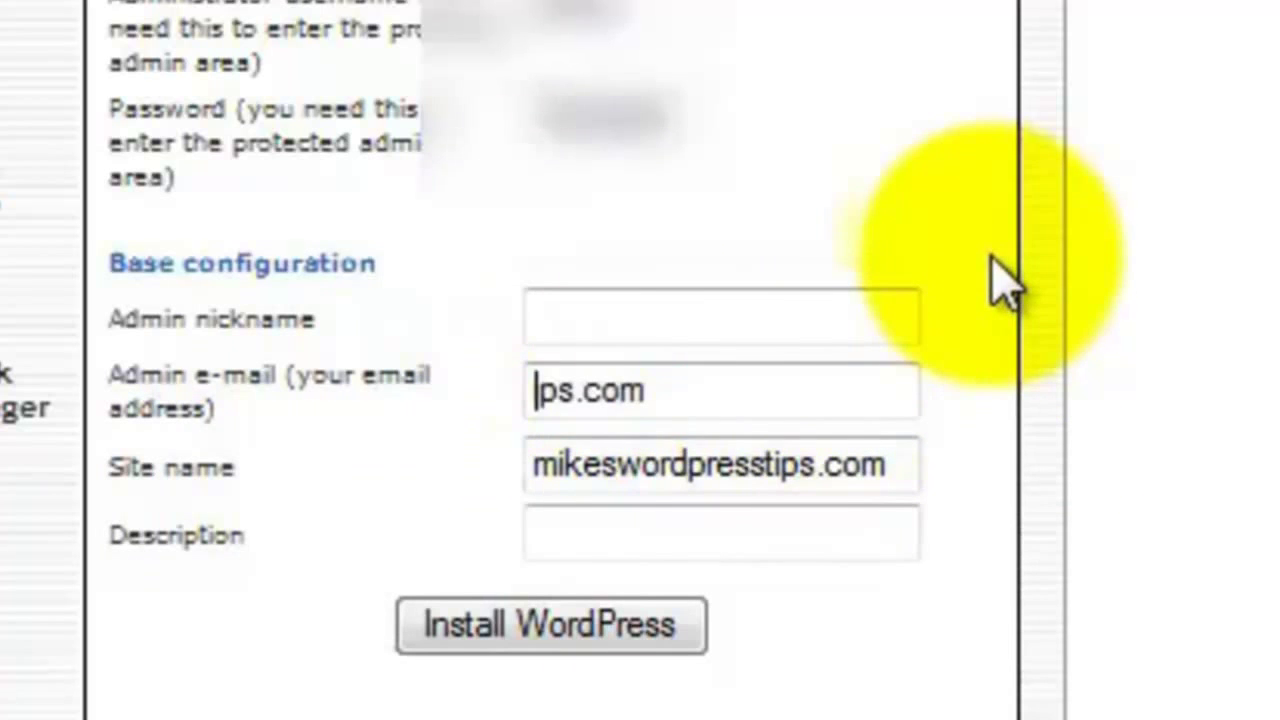
pyautogui.moveTo(536, 392); pyautogui.dragTo(308, 300)
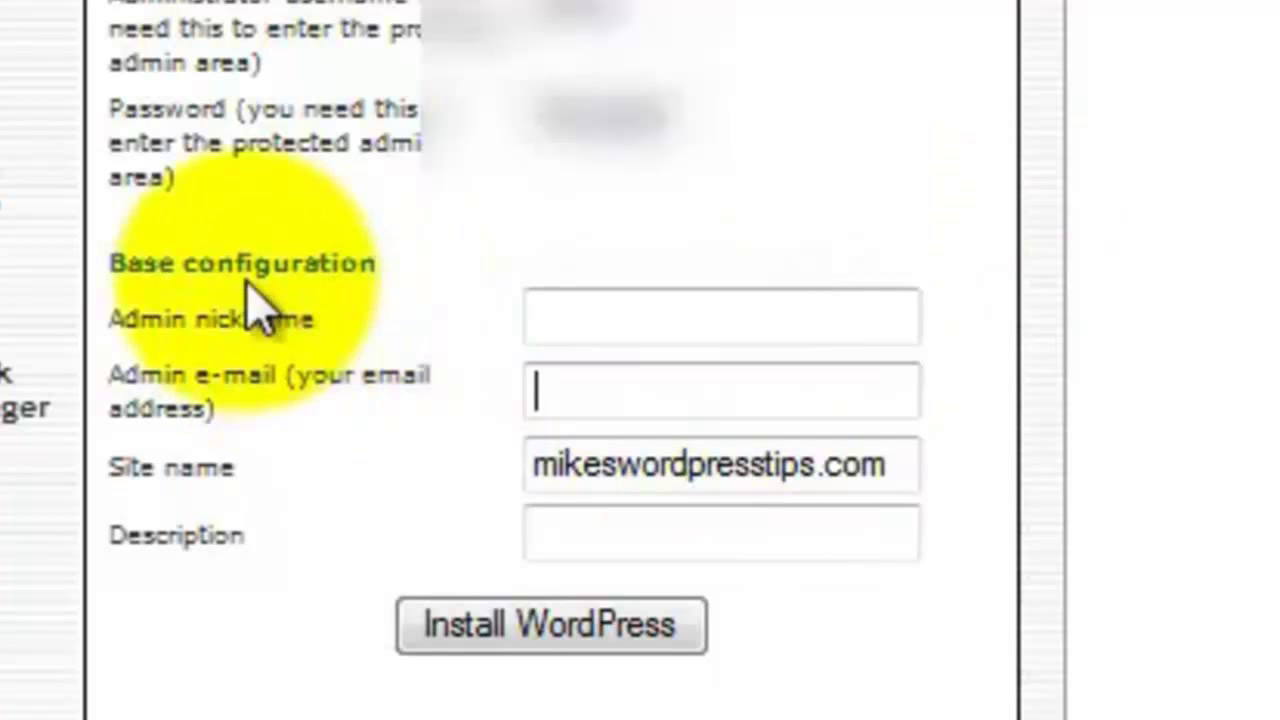
pyautogui.hotkey('ctrl', 'v')
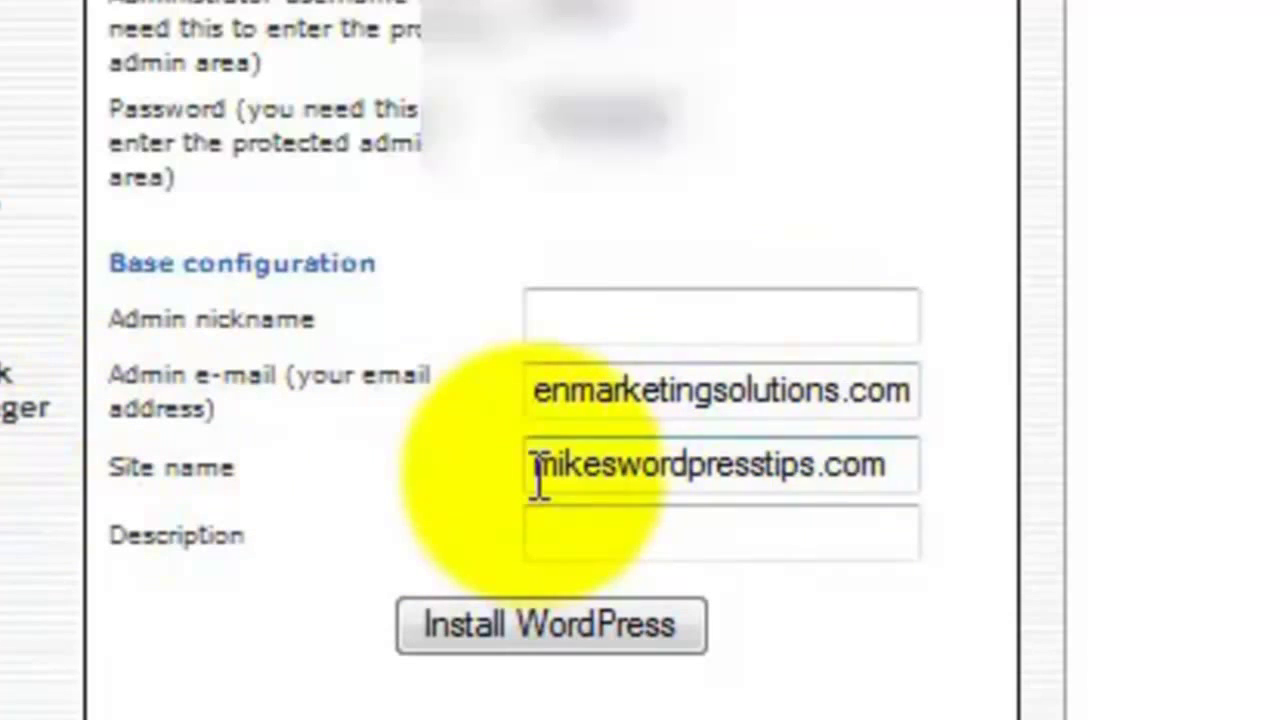
pyautogui.moveTo(538, 480); pyautogui.dragTo(949, 480)
pyautogui.write('m')
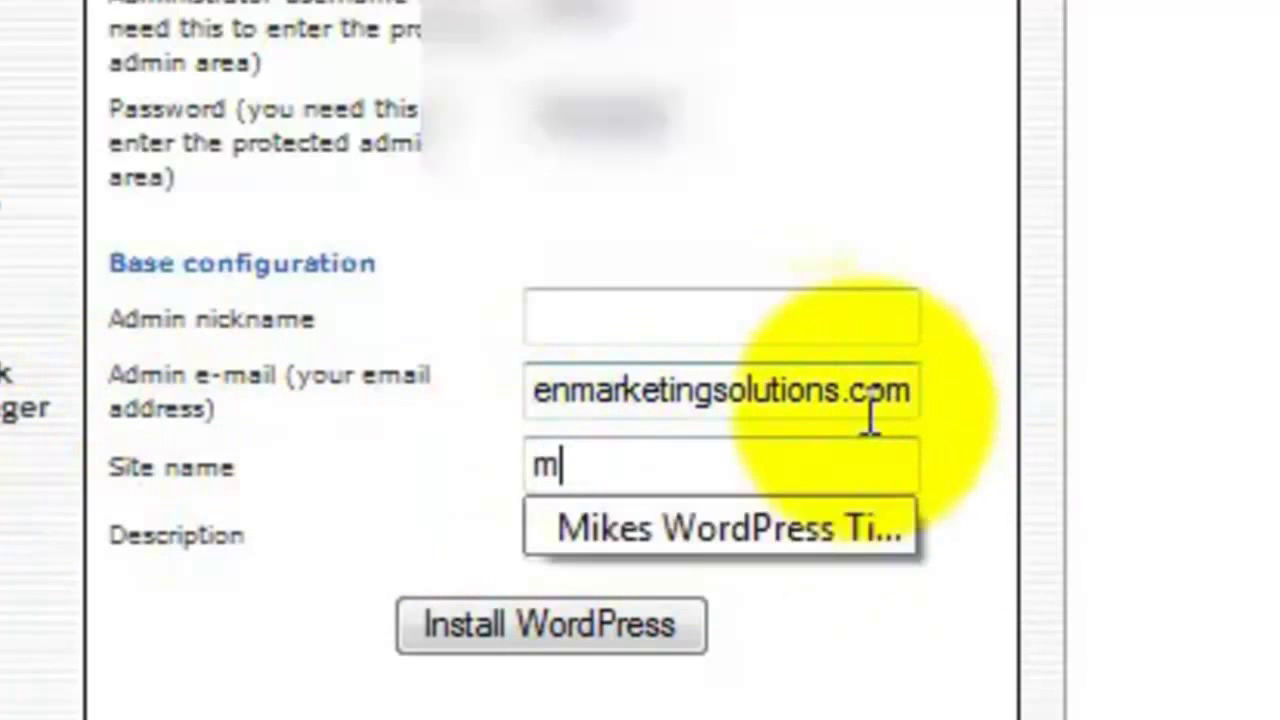
pyautogui.click(805, 530)
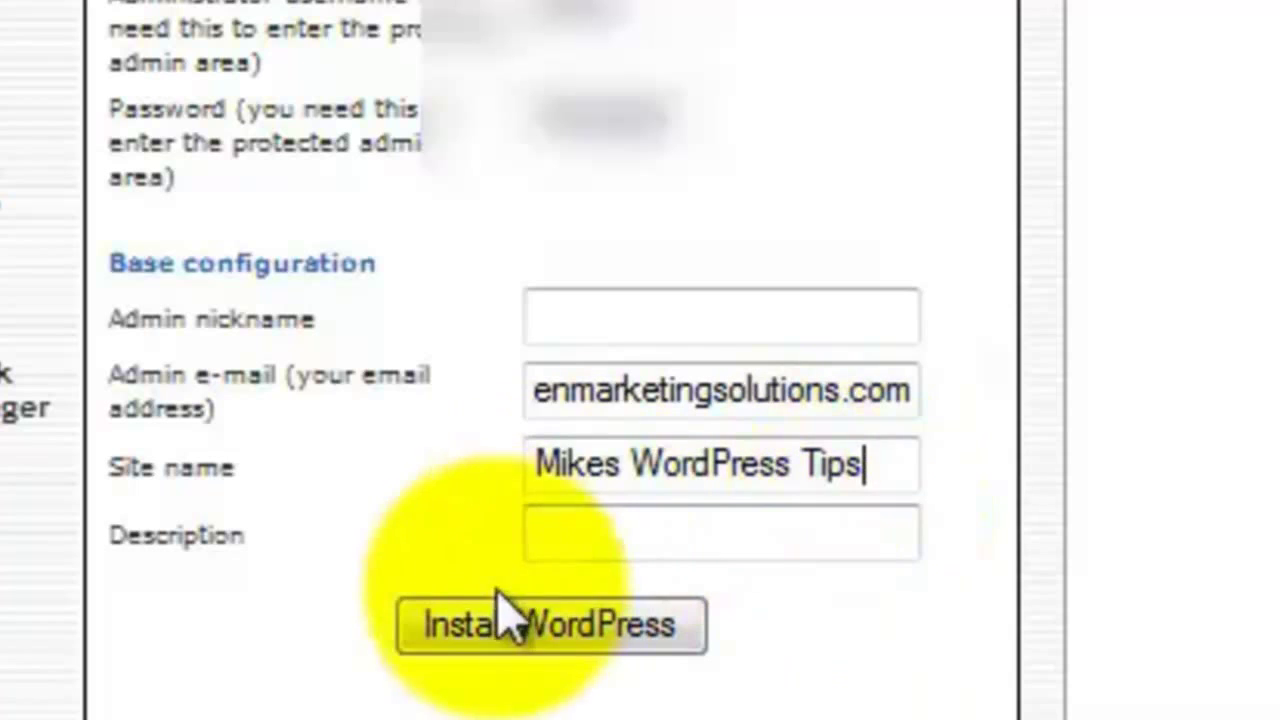
# Step: Install WordPress through to the finished installation and send its details to the site owner's e-mail address
pyautogui.click(514, 644)
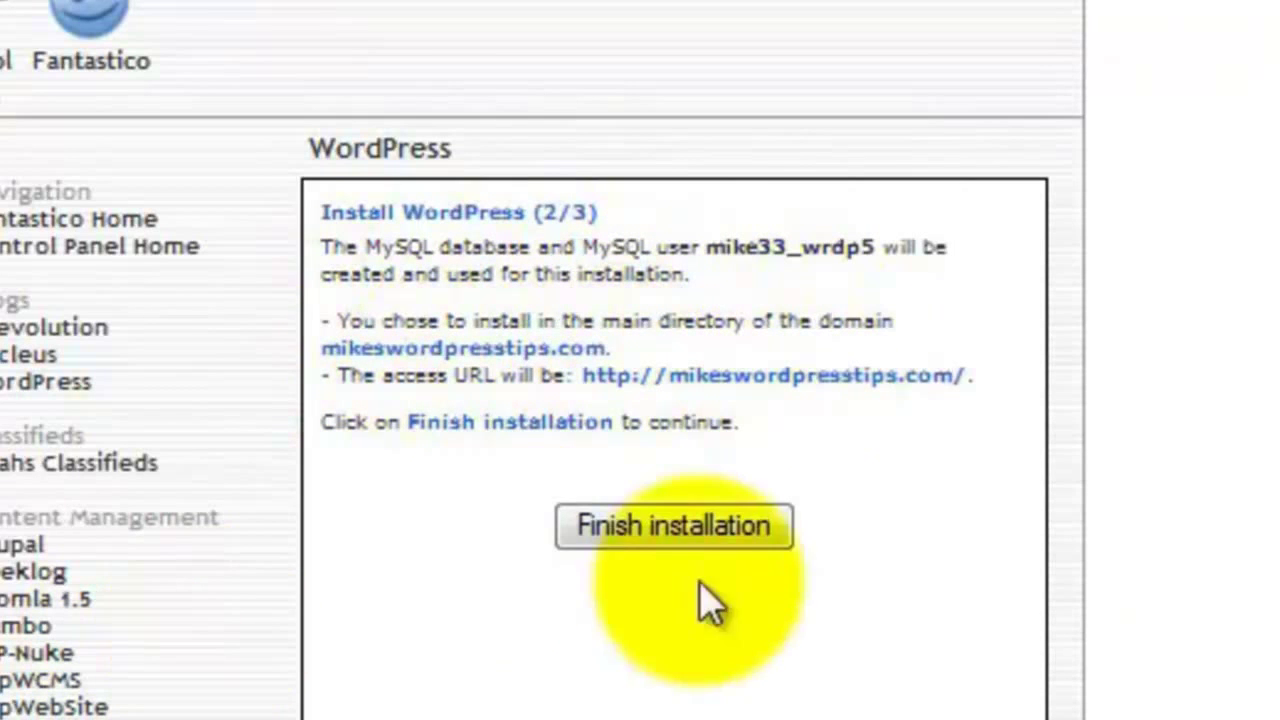
pyautogui.press('Return')
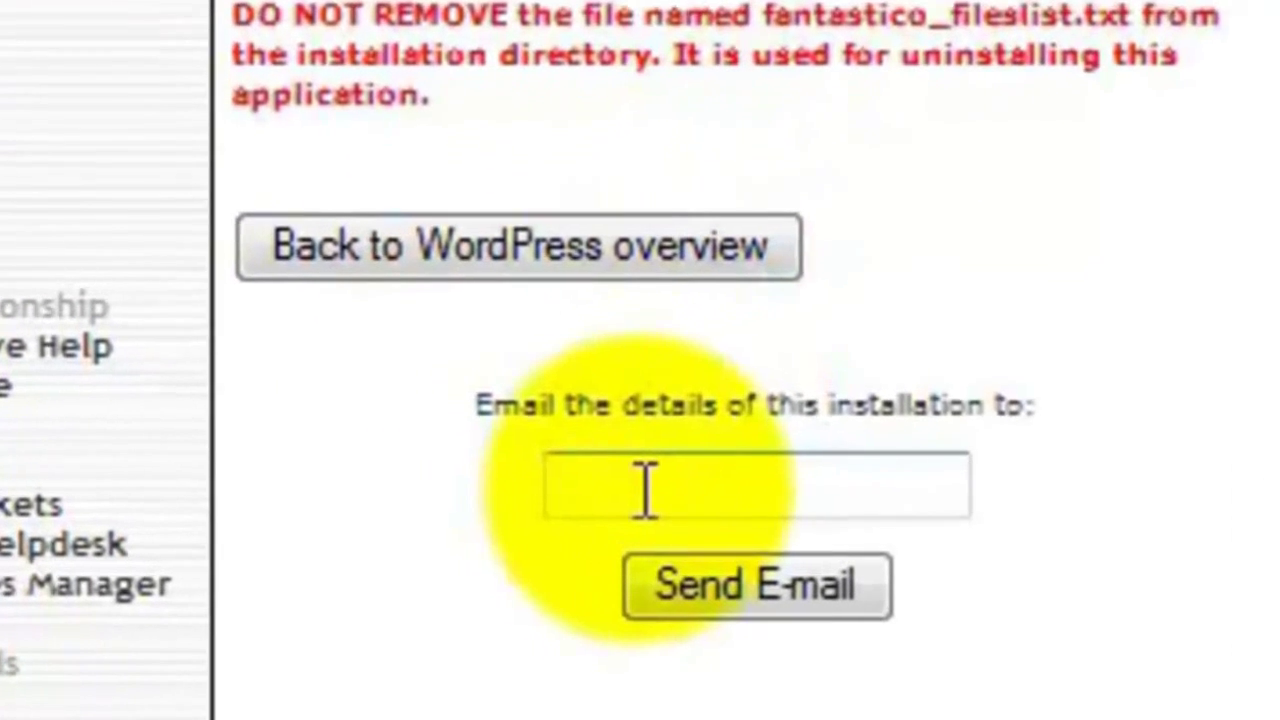
pyautogui.click(646, 490)
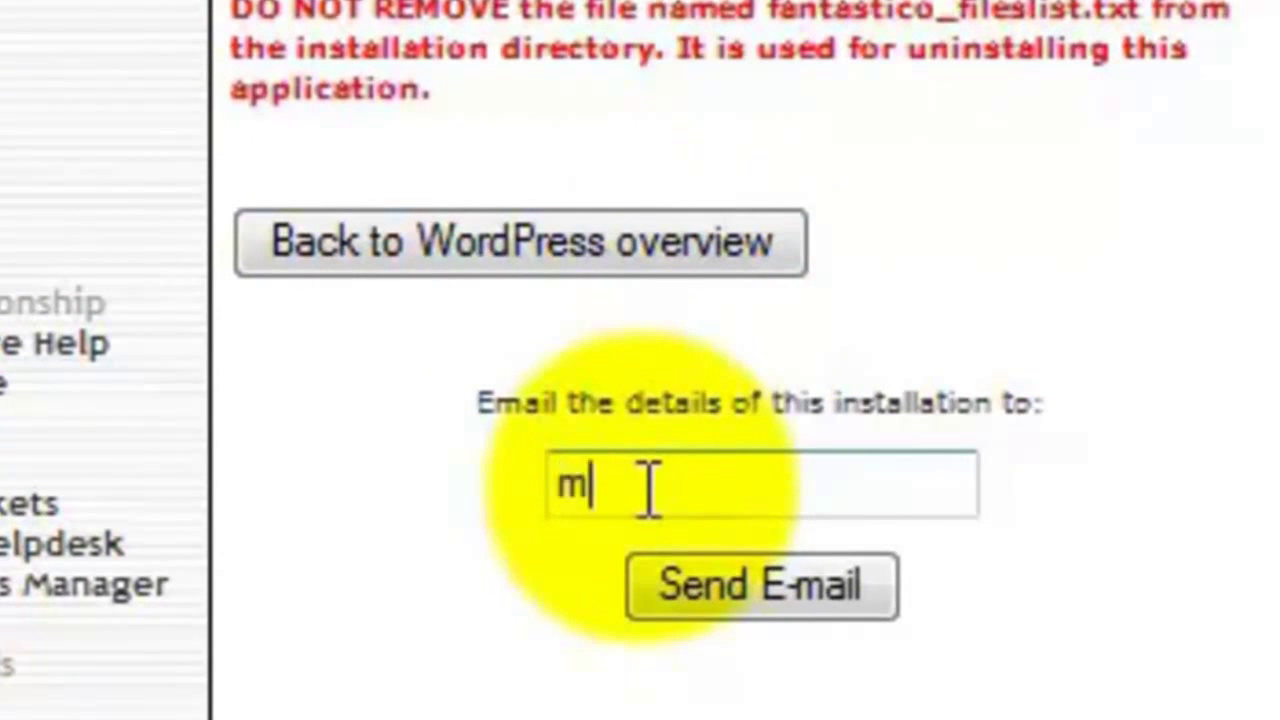
pyautogui.write('m')
pyautogui.click(729, 563)
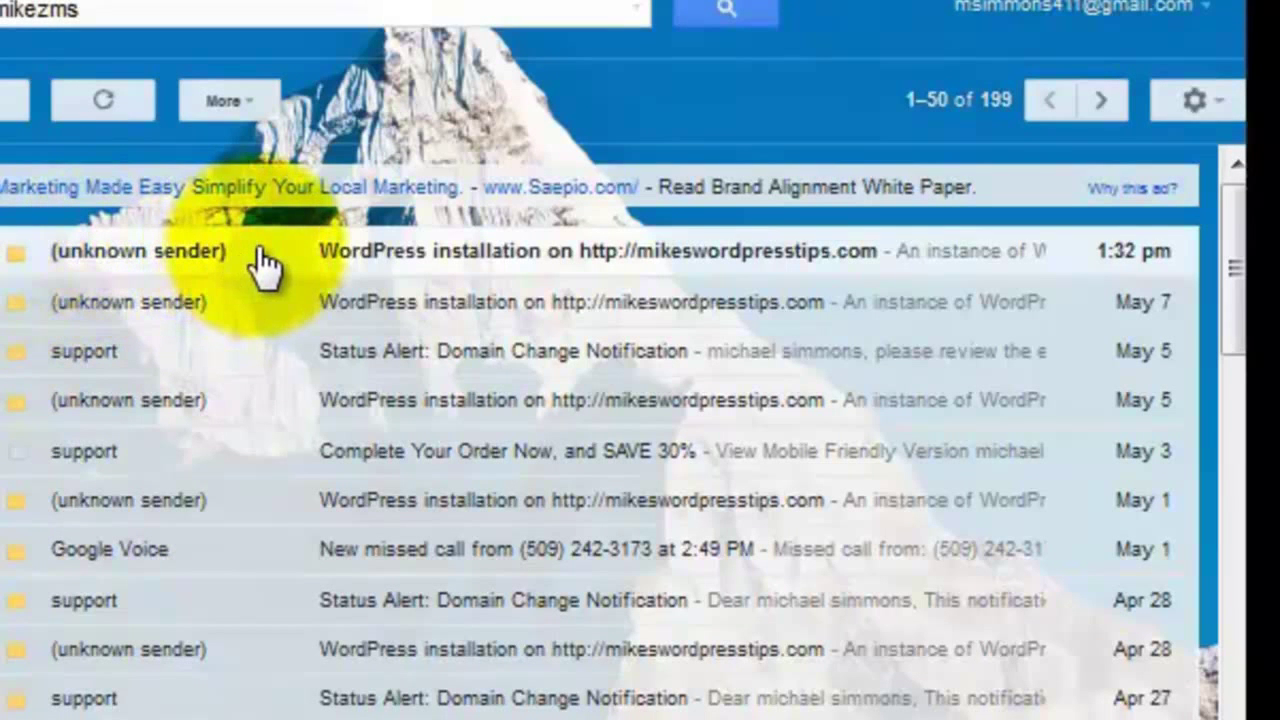
# Step: In Gmail, open the WordPress installation message, follow its admin URL and copy the admin password from the message
pyautogui.click(256, 262)
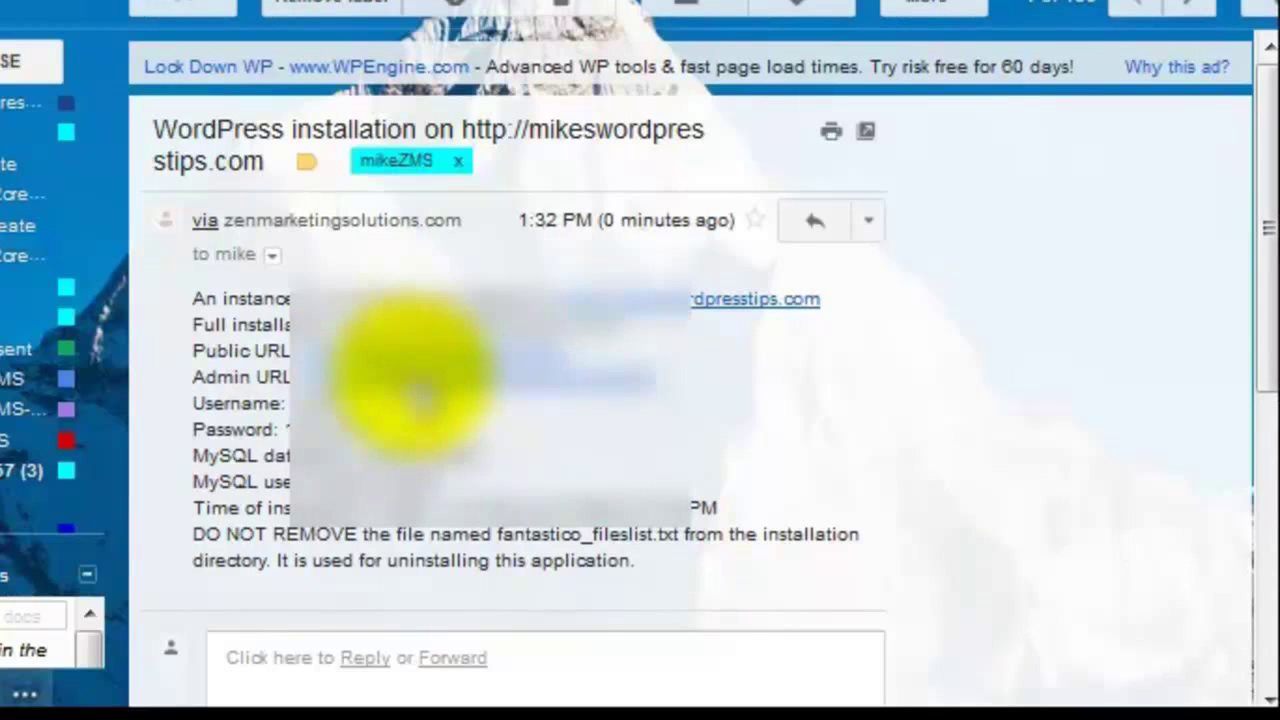
pyautogui.click(419, 385)
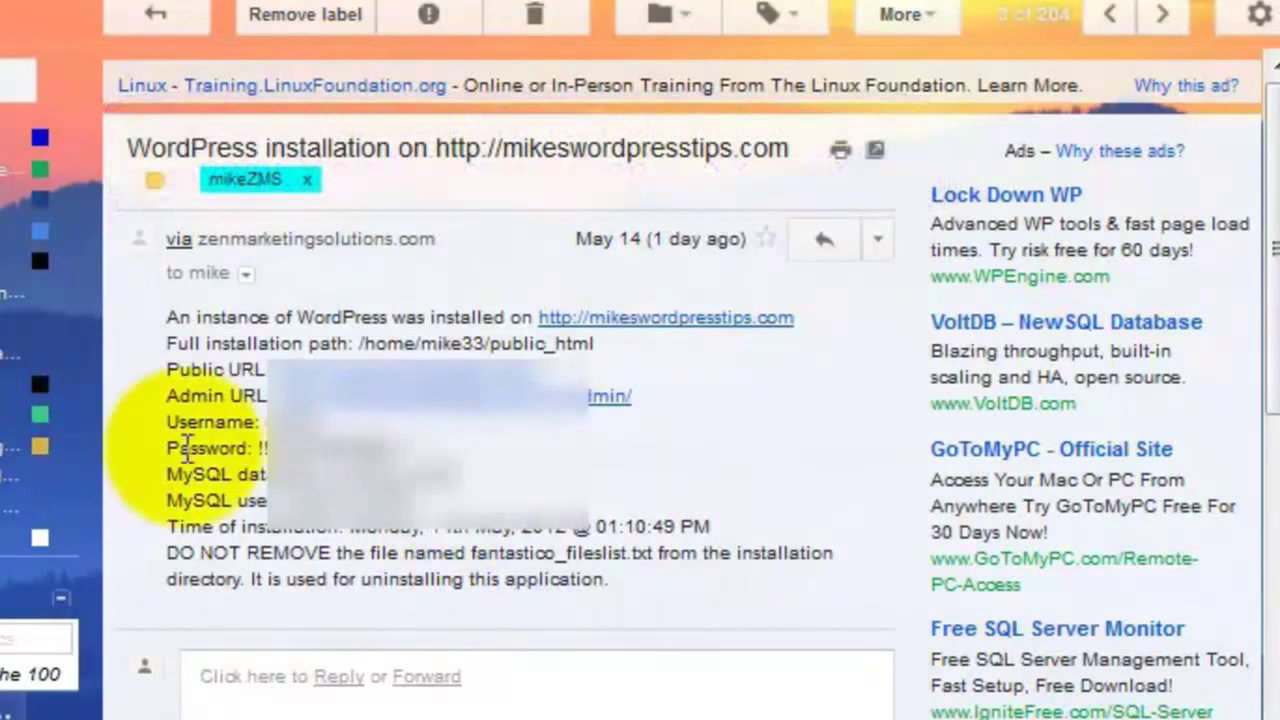
pyautogui.moveTo(258, 450); pyautogui.dragTo(405, 450)
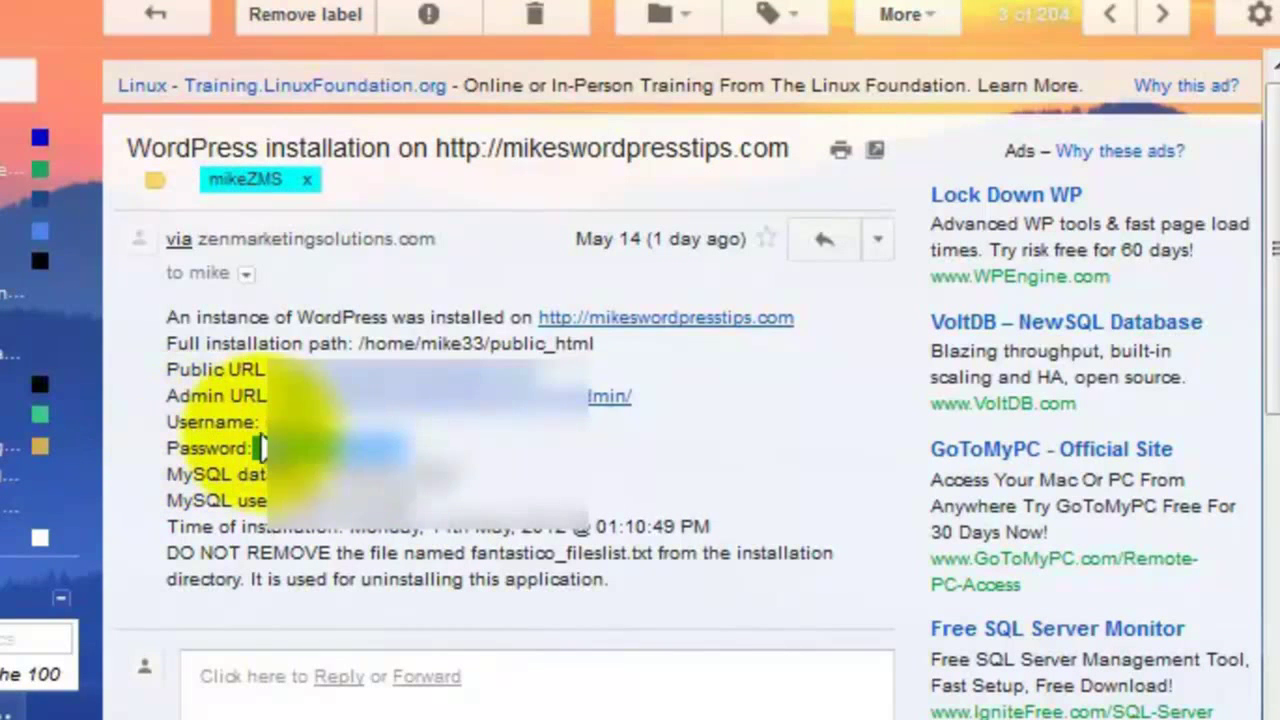
pyautogui.rightClick(318, 432)
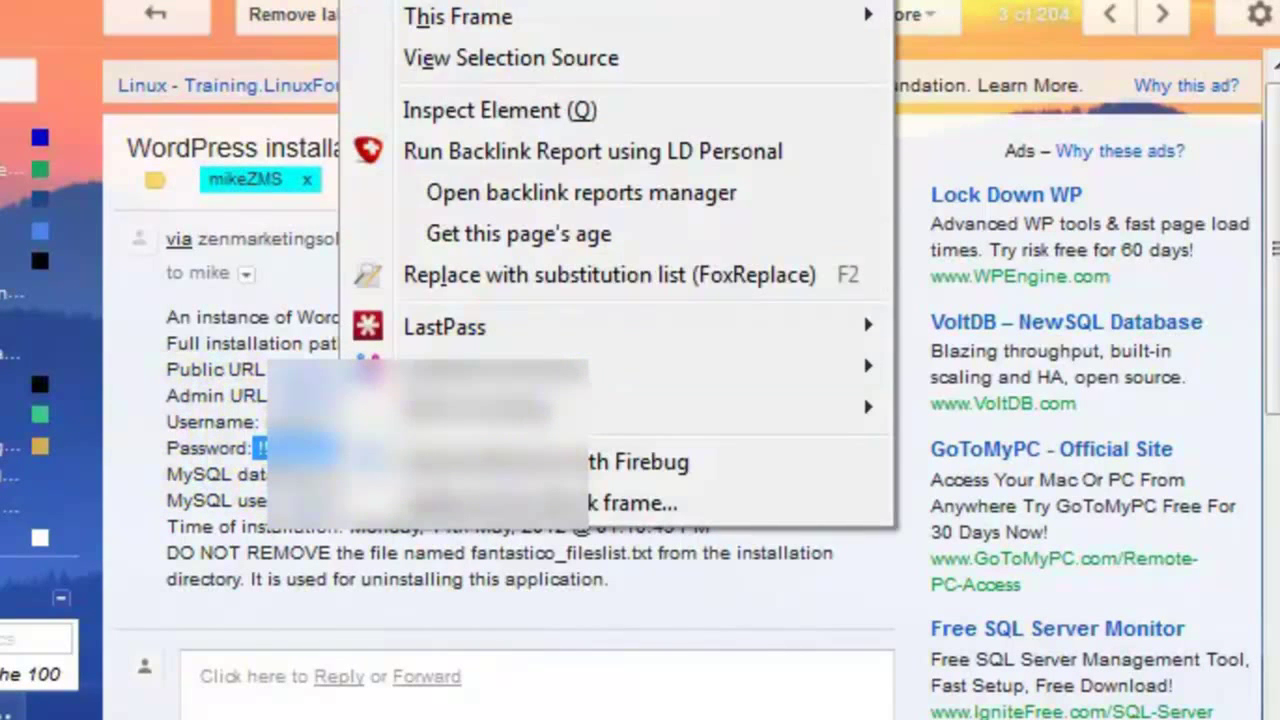
pyautogui.click(430, 3)
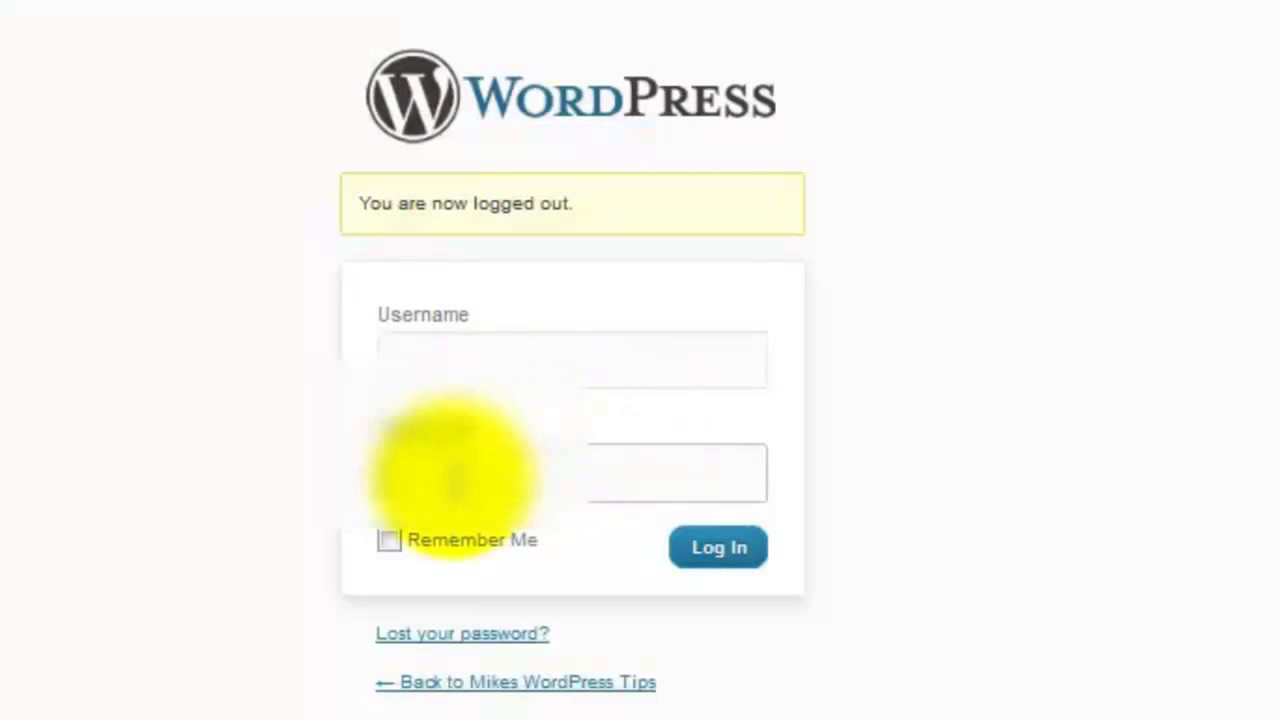
# Step: Paste the admin password to log in to WordPress and dismiss the New Feature: Toolbar notice
pyautogui.rightClick(455, 490)
pyautogui.press('p')
pyautogui.click(716, 549)
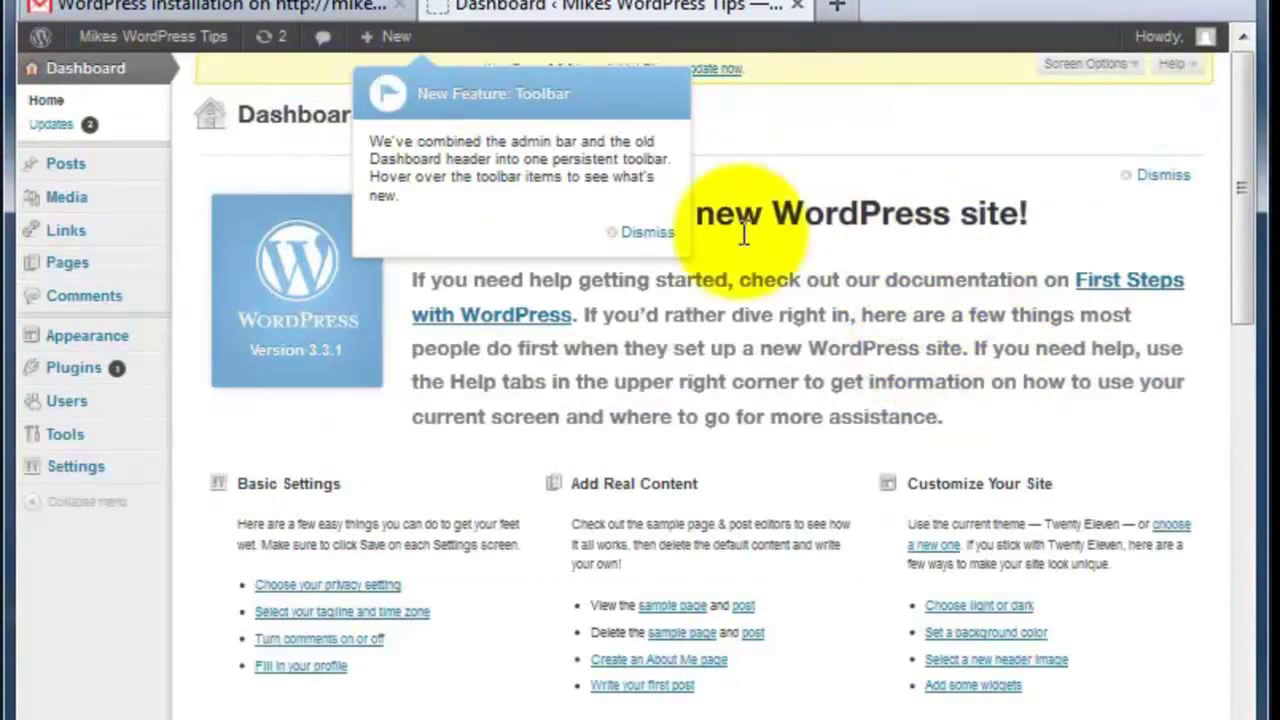
pyautogui.click(645, 233)
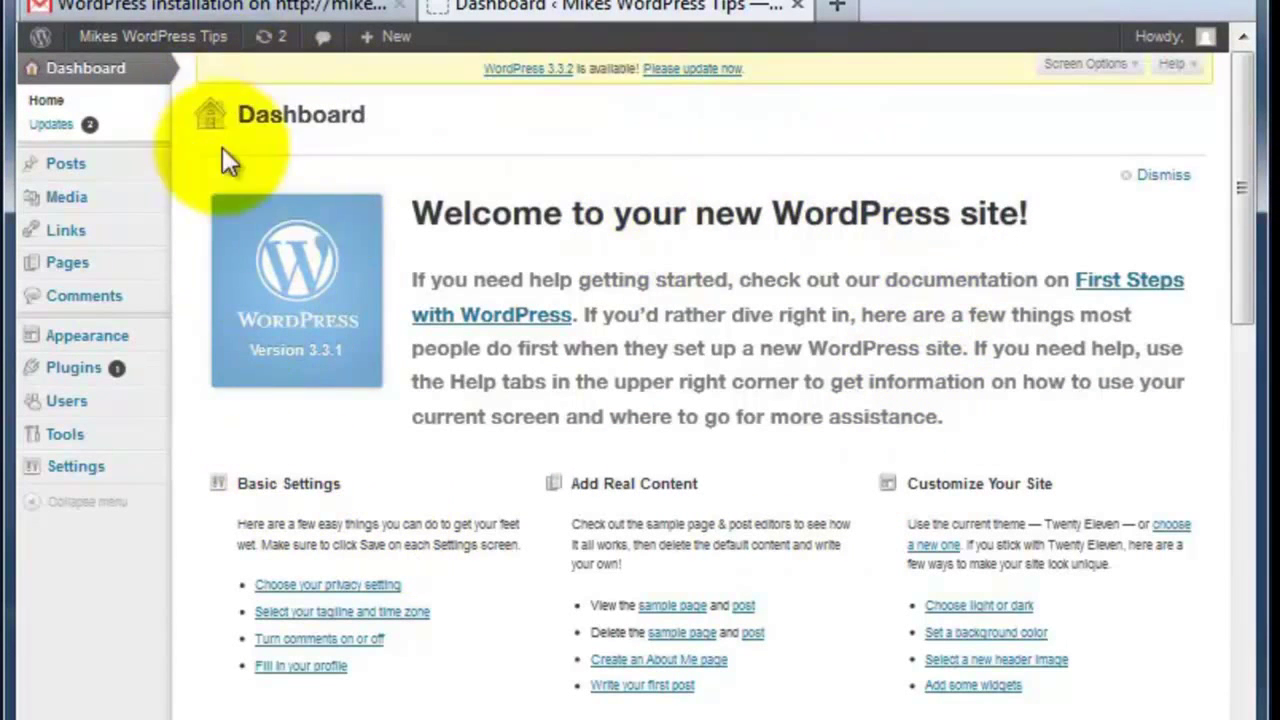
# Step: Look over the new site's dashboard and dismiss its welcome message
pyautogui.moveTo(1252, 133)
pyautogui.mouseDown()
pyautogui.moveTo(1246, 200)
pyautogui.moveTo(1250, 153)
pyautogui.mouseUp()
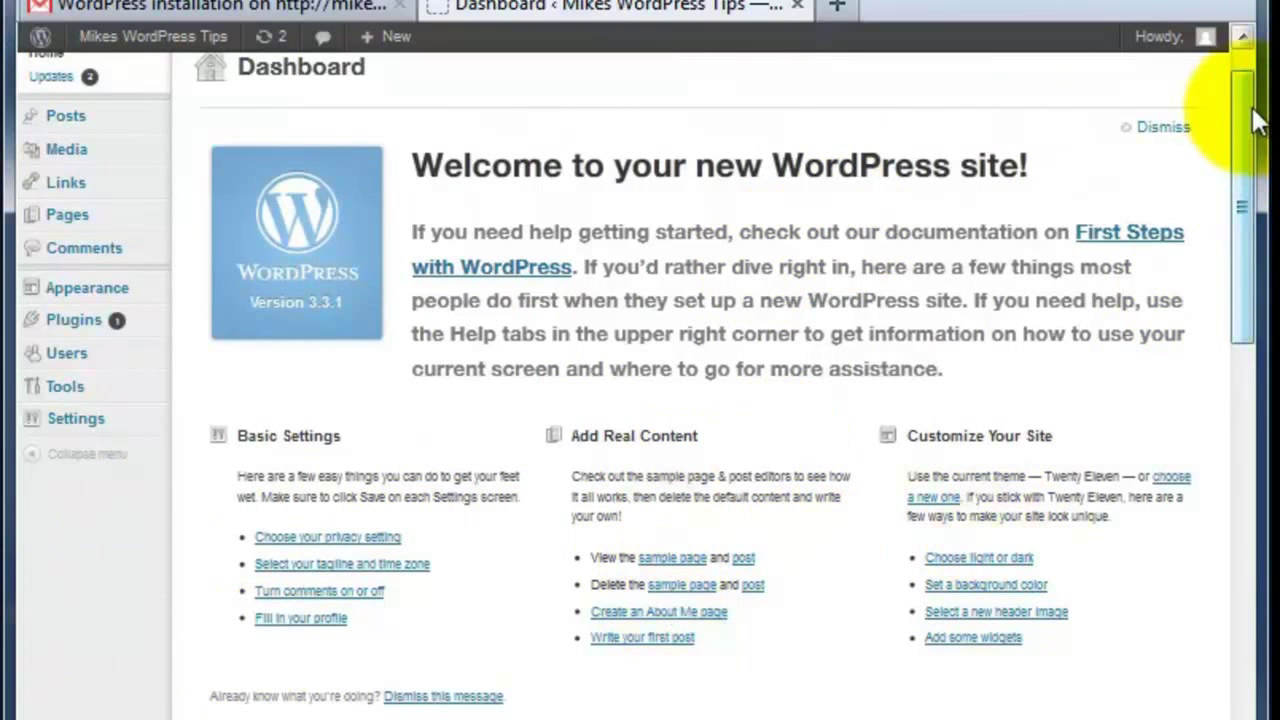
pyautogui.moveTo(1242, 115); pyautogui.dragTo(1254, 66)
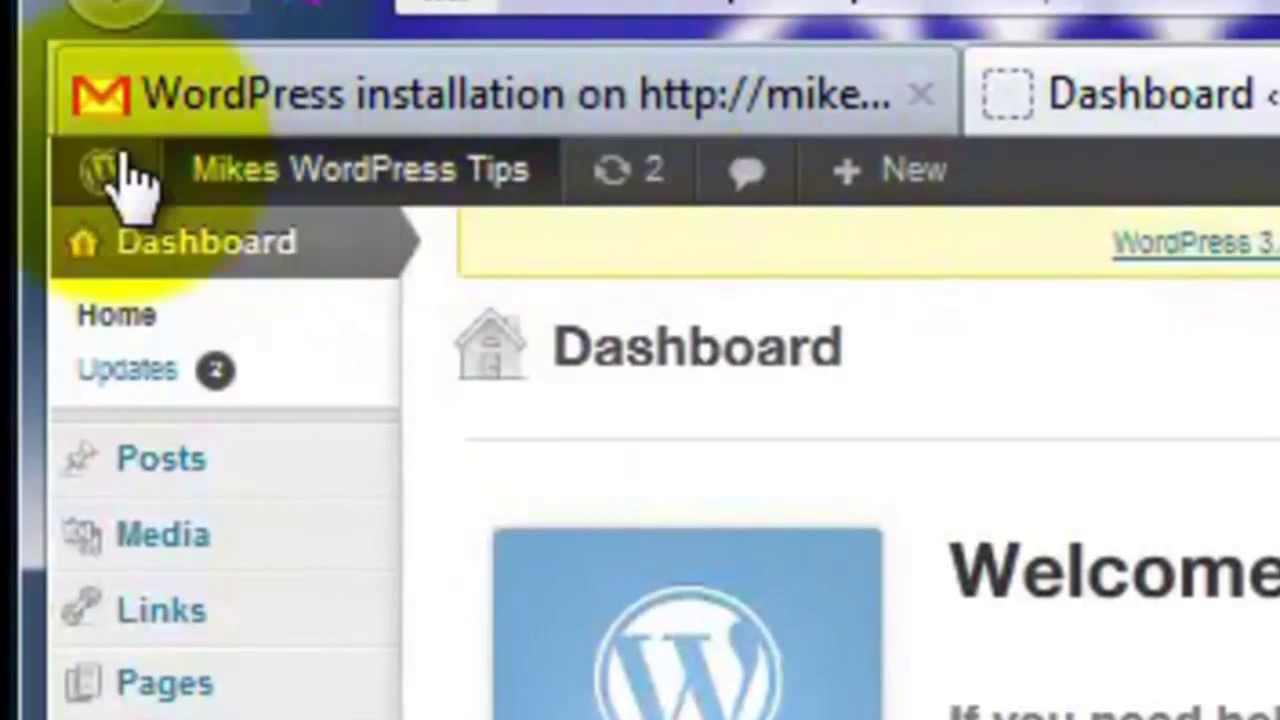
pyautogui.moveTo(115, 168)
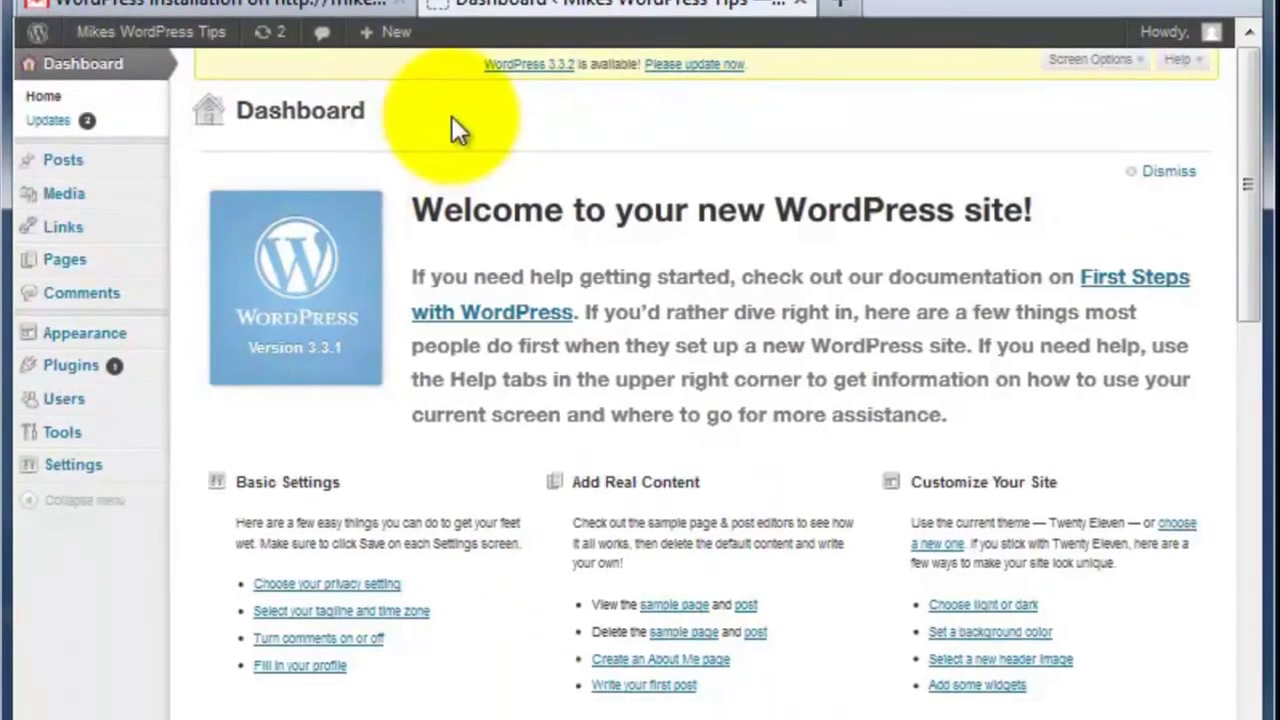
pyautogui.moveTo(1248, 108); pyautogui.dragTo(1252, 250)
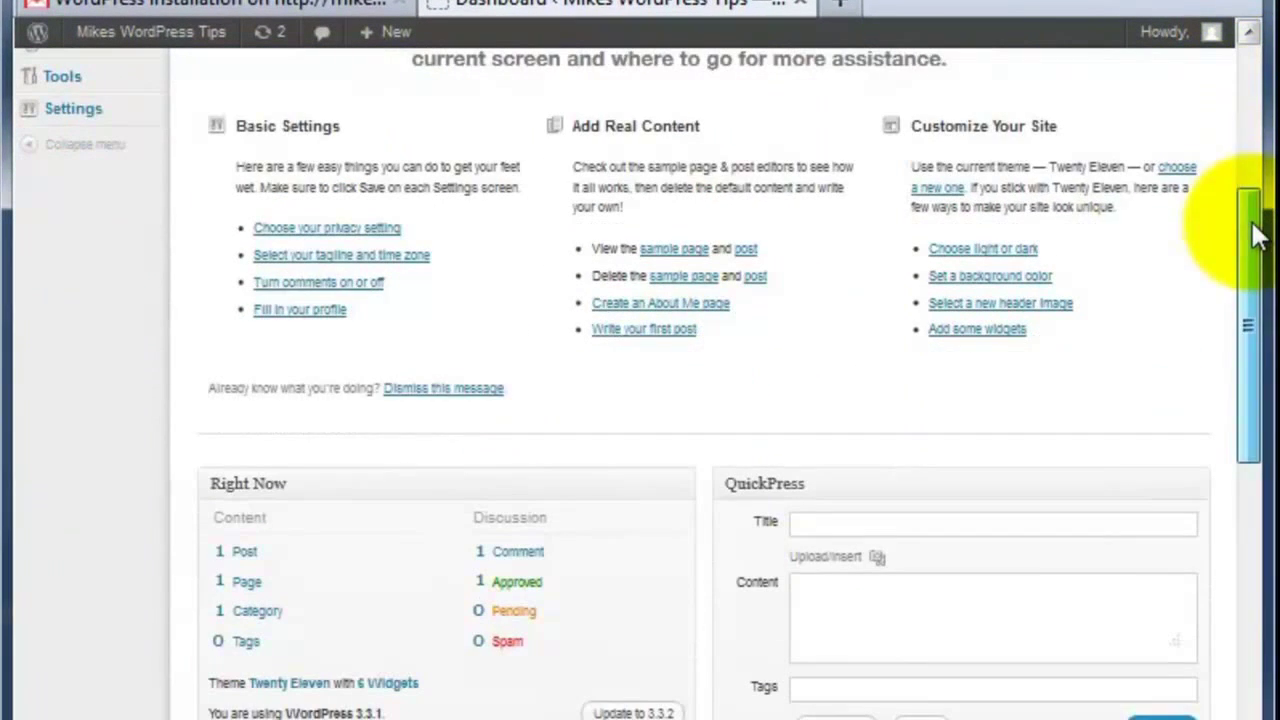
pyautogui.click(452, 389)
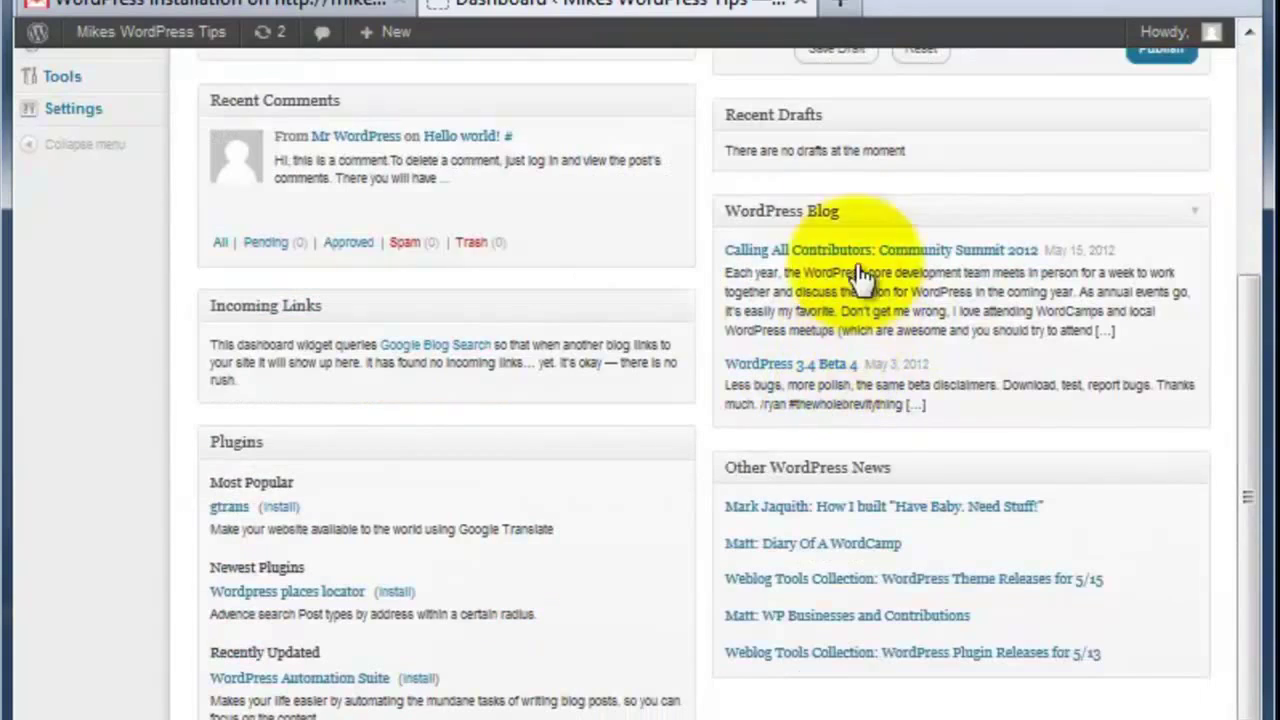
pyautogui.moveTo(1255, 423); pyautogui.dragTo(1258, 106)
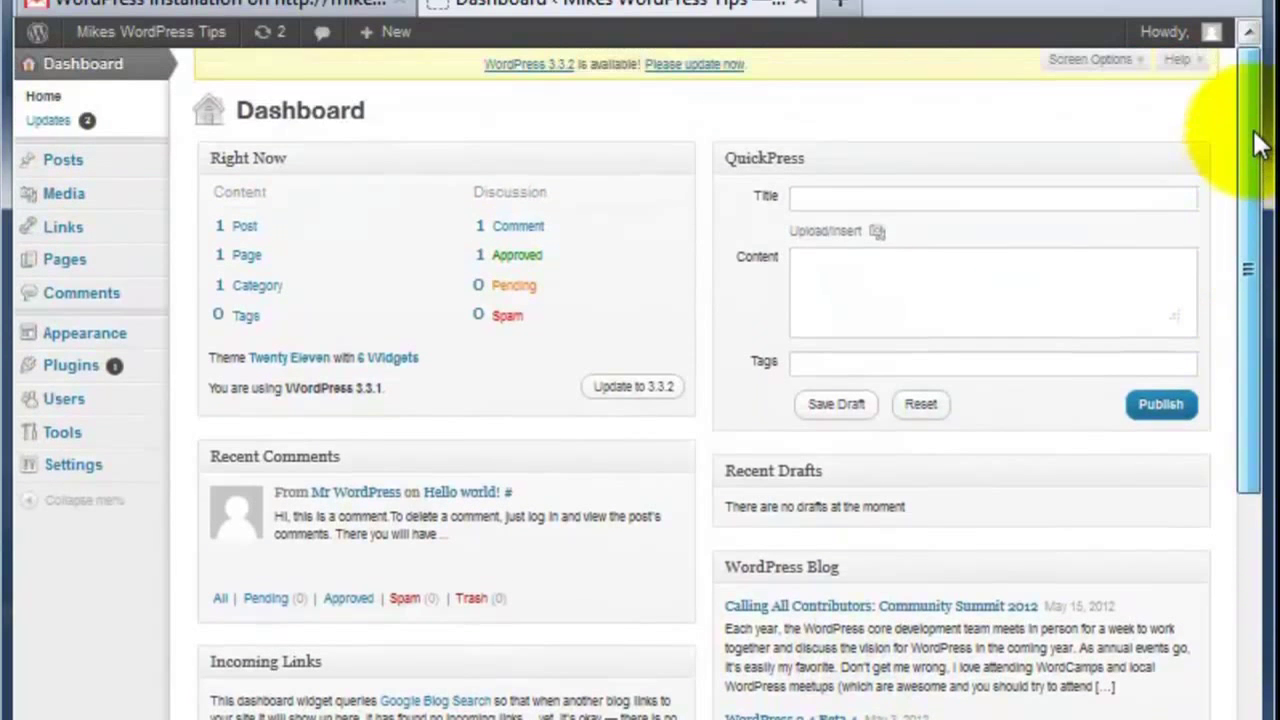
# Step: Collapse the Right Now box on the dashboard and expand it again
pyautogui.moveTo(307, 160)
pyautogui.mouseDown()
pyautogui.moveTo(957, 171)
pyautogui.moveTo(280, 151)
pyautogui.moveTo(386, 166)
pyautogui.moveTo(328, 157)
pyautogui.mouseUp()
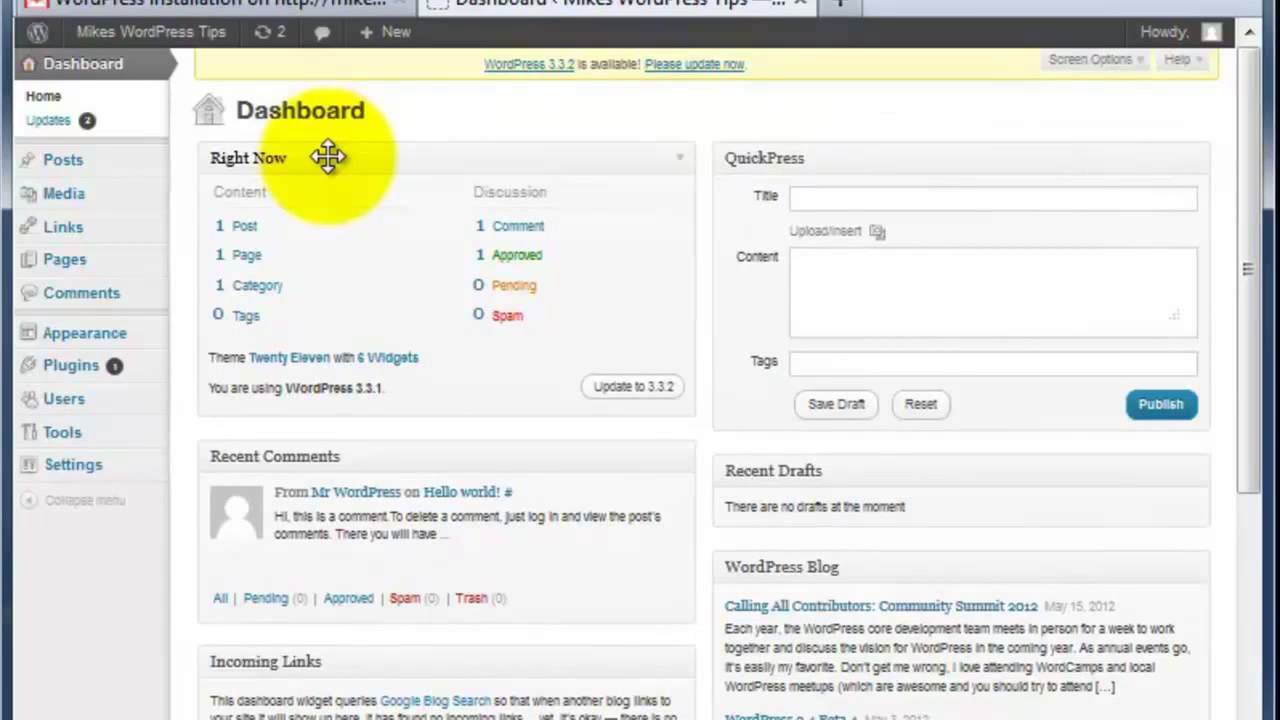
pyautogui.click(330, 157)
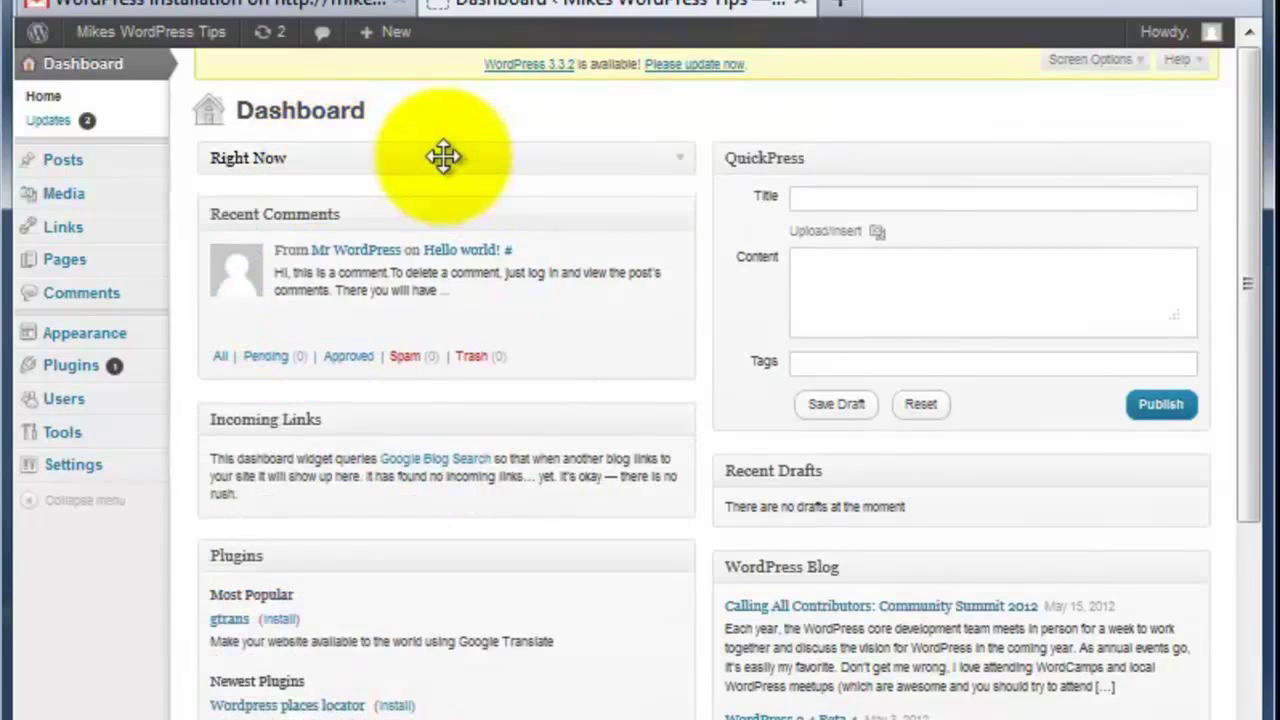
pyautogui.click(684, 163)
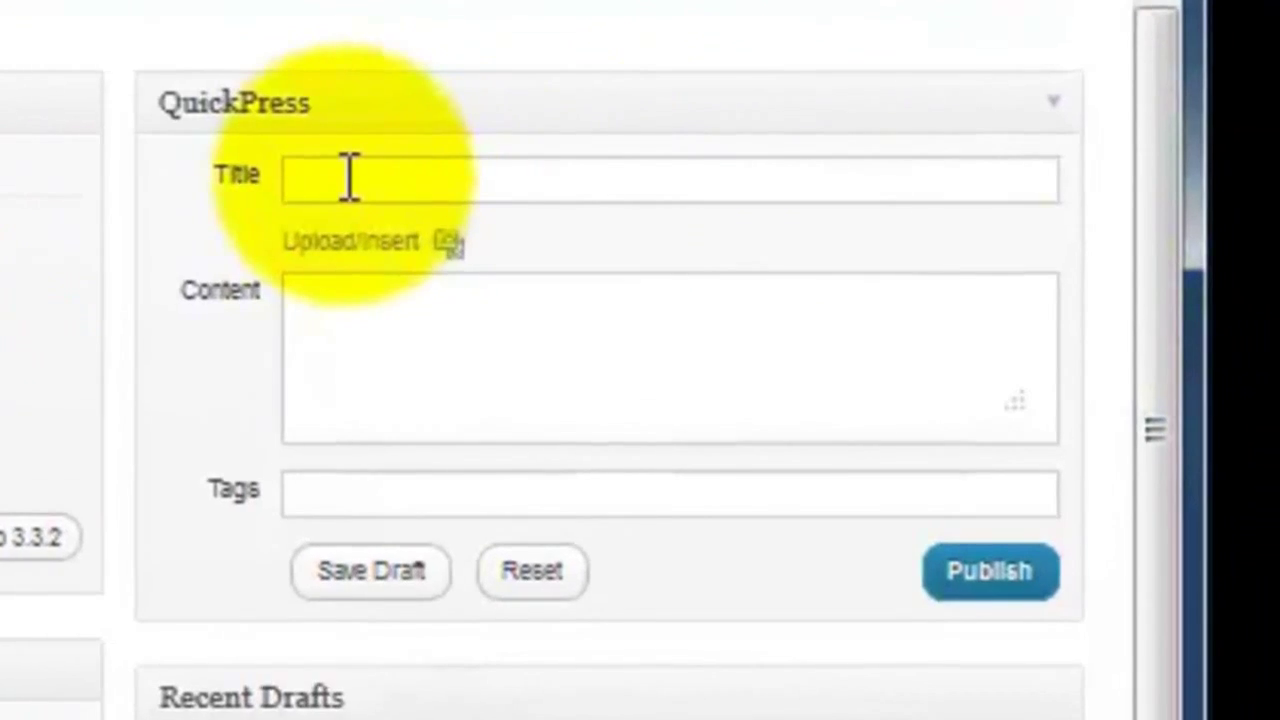
# Step: Place the cursor in the QuickPress title field and review the boxes further down the dashboard
pyautogui.click(349, 178)
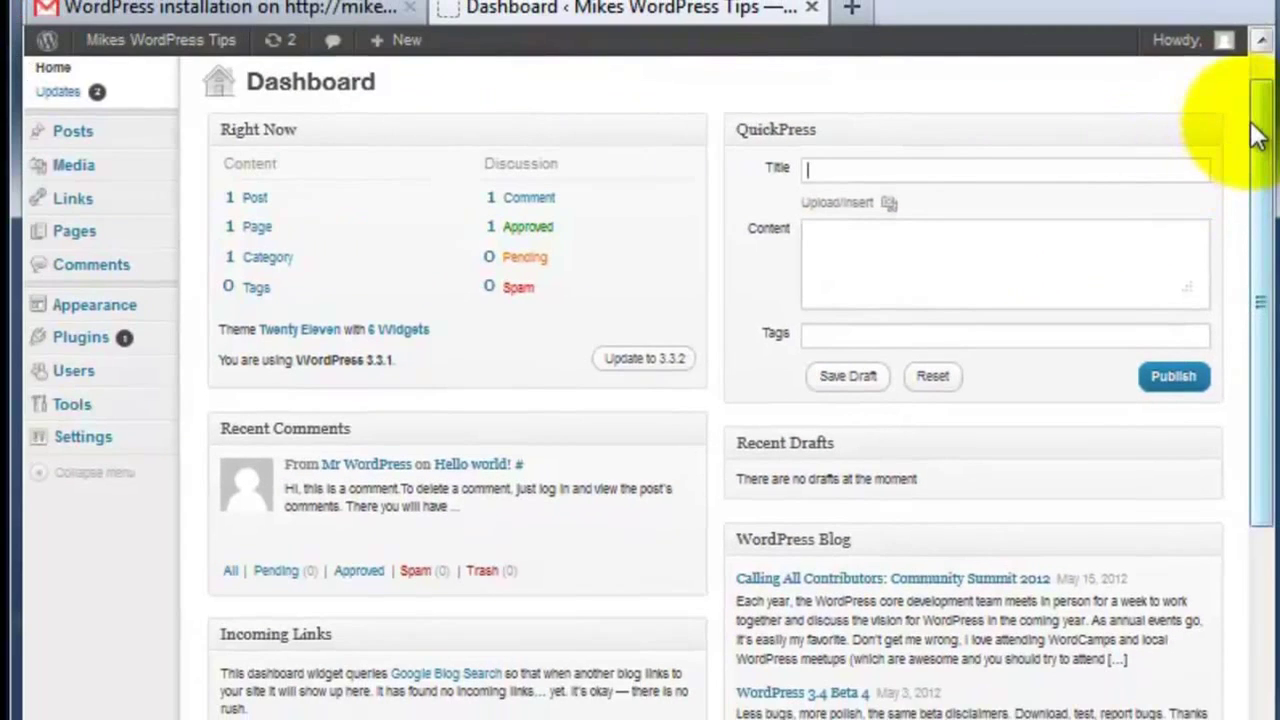
pyautogui.moveTo(1257, 143); pyautogui.dragTo(1264, 385)
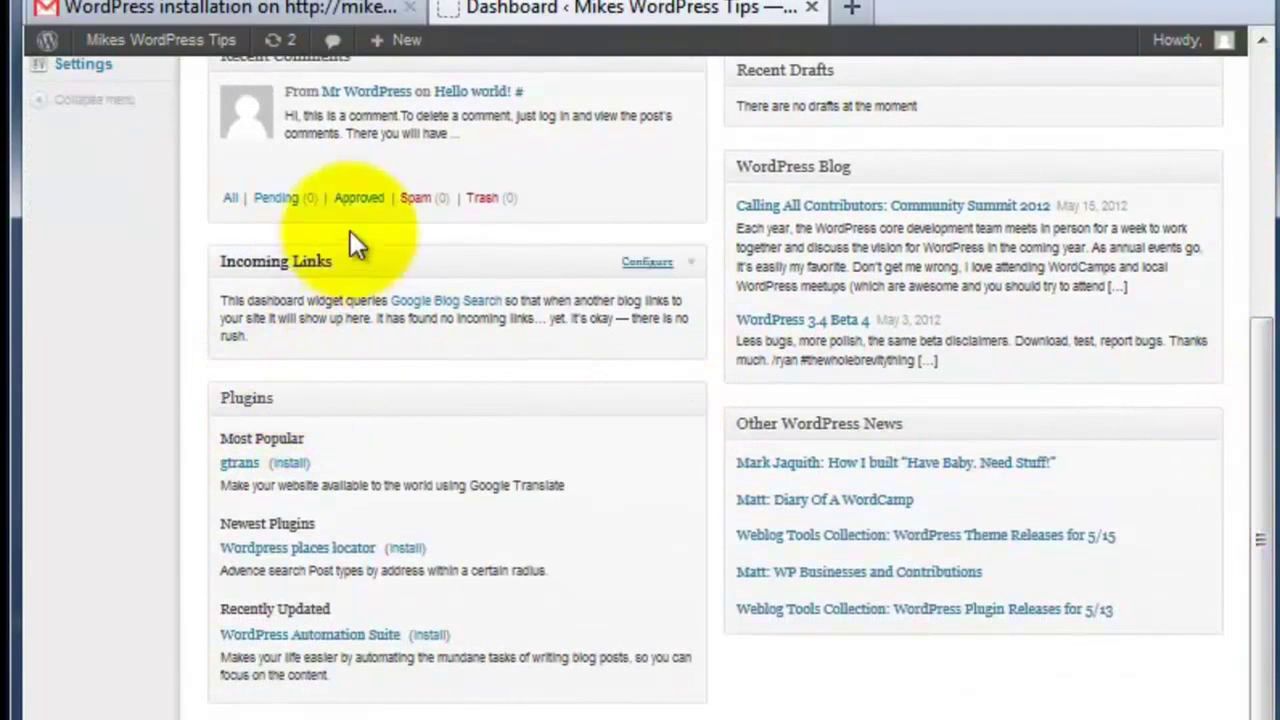
# Step: Return from the lower dashboard boxes and open the site's list of available updates
pyautogui.moveTo(535, 95)
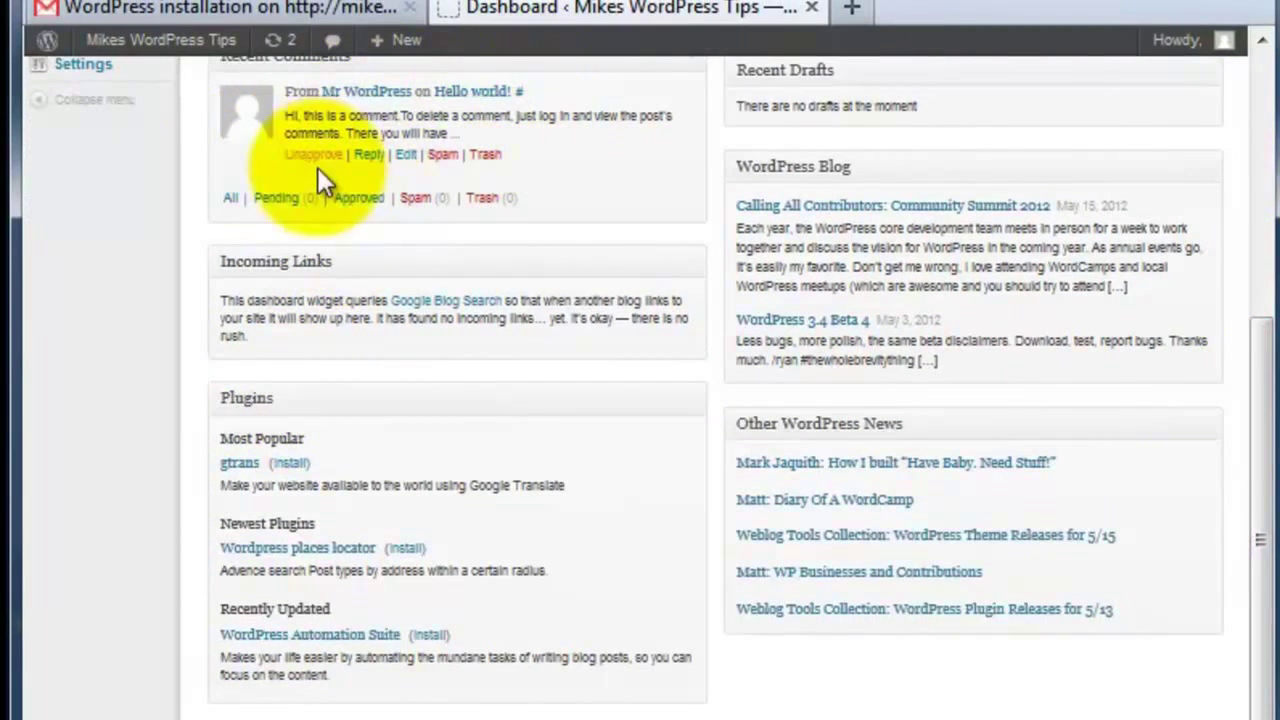
pyautogui.moveTo(1262, 330); pyautogui.dragTo(1270, 140)
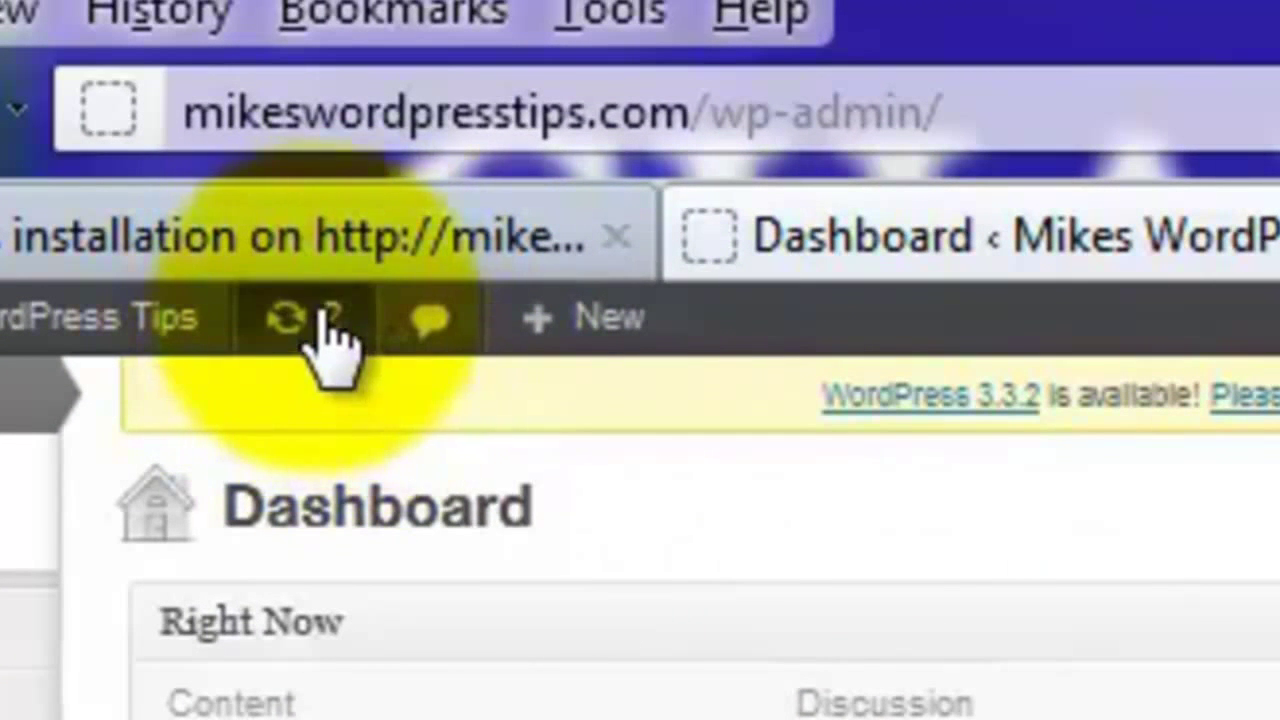
pyautogui.click(325, 332)
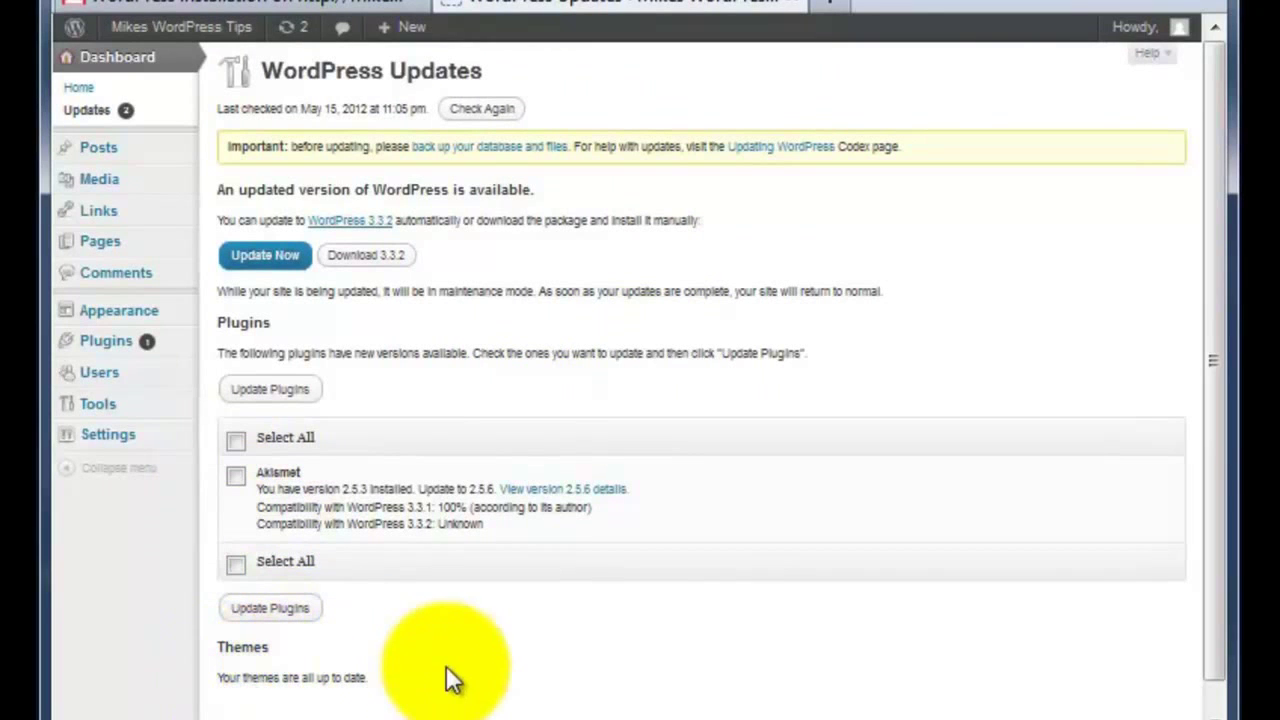
# Step: Update WordPress to version 3.3.2 and the Akismet plugin to version 2.5.6
pyautogui.click(268, 254)
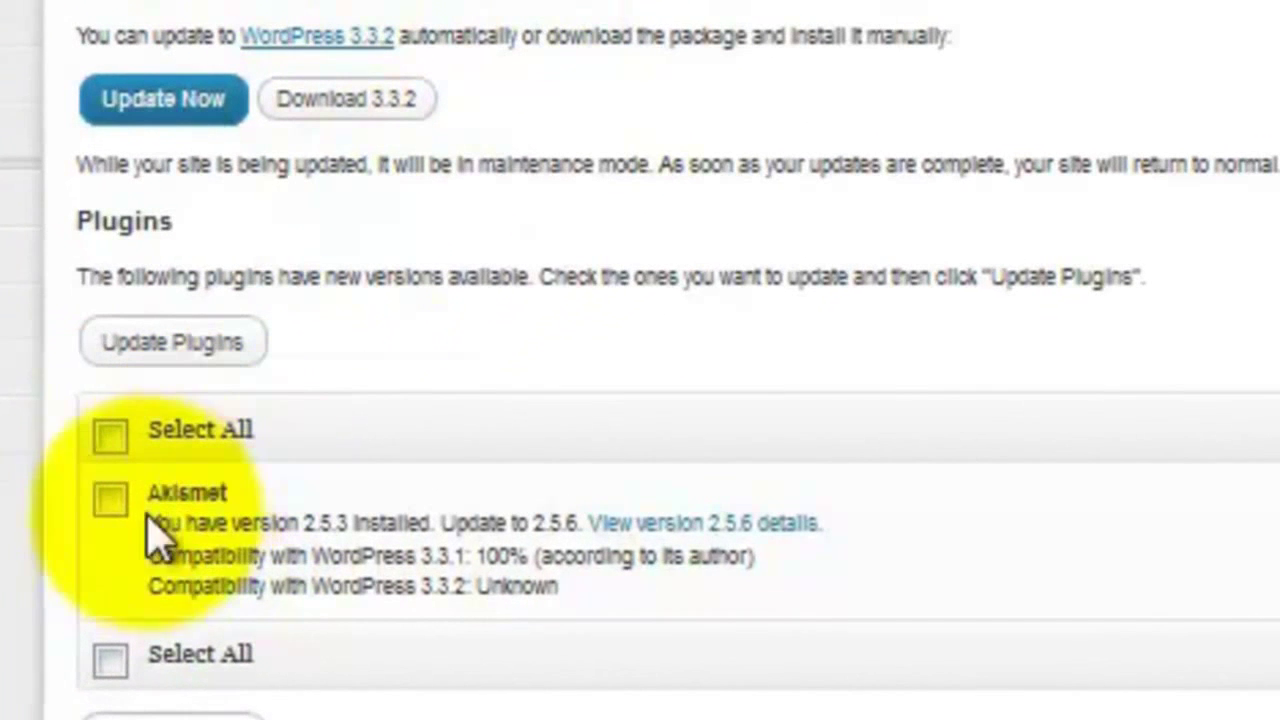
pyautogui.click(112, 440)
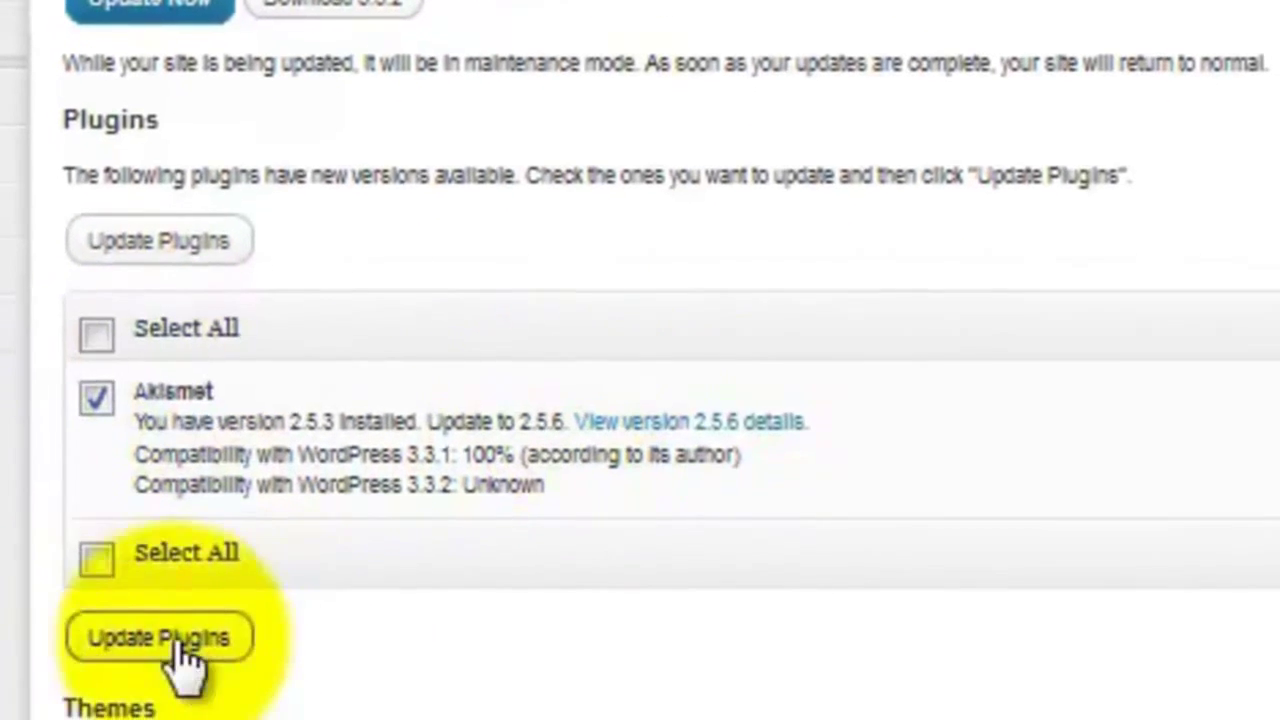
pyautogui.click(172, 605)
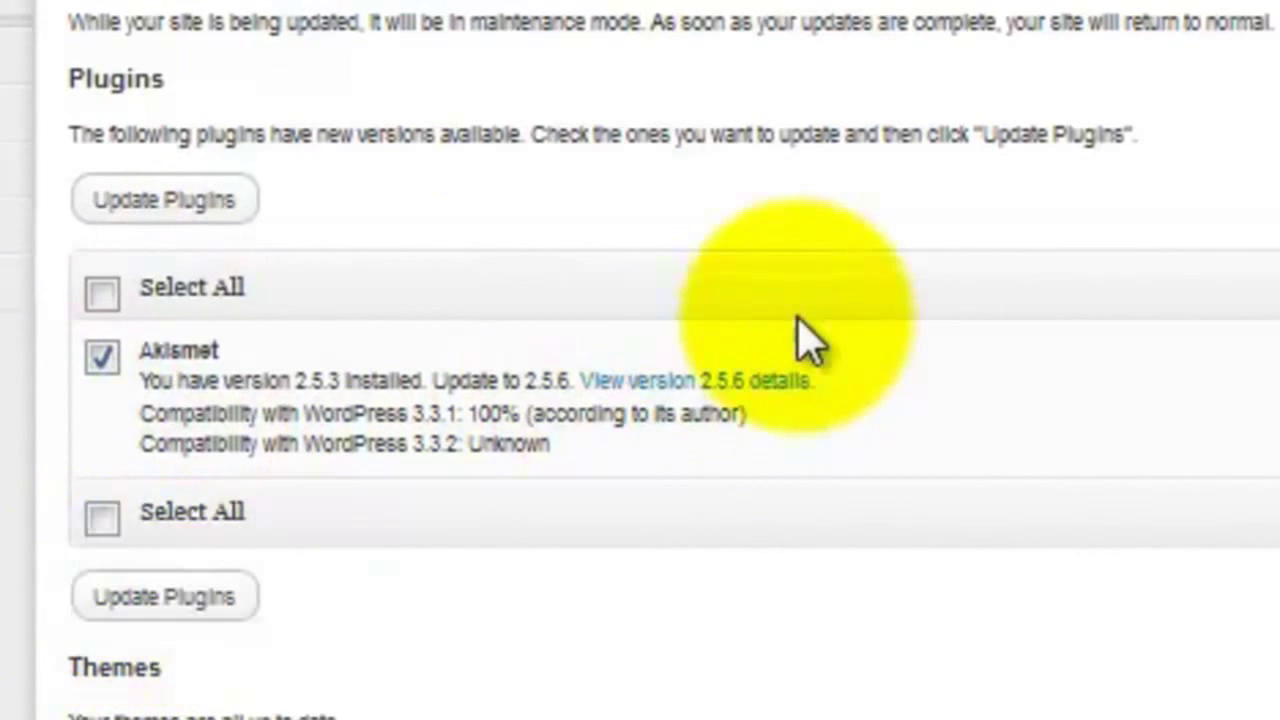
pyautogui.click(420, 256)
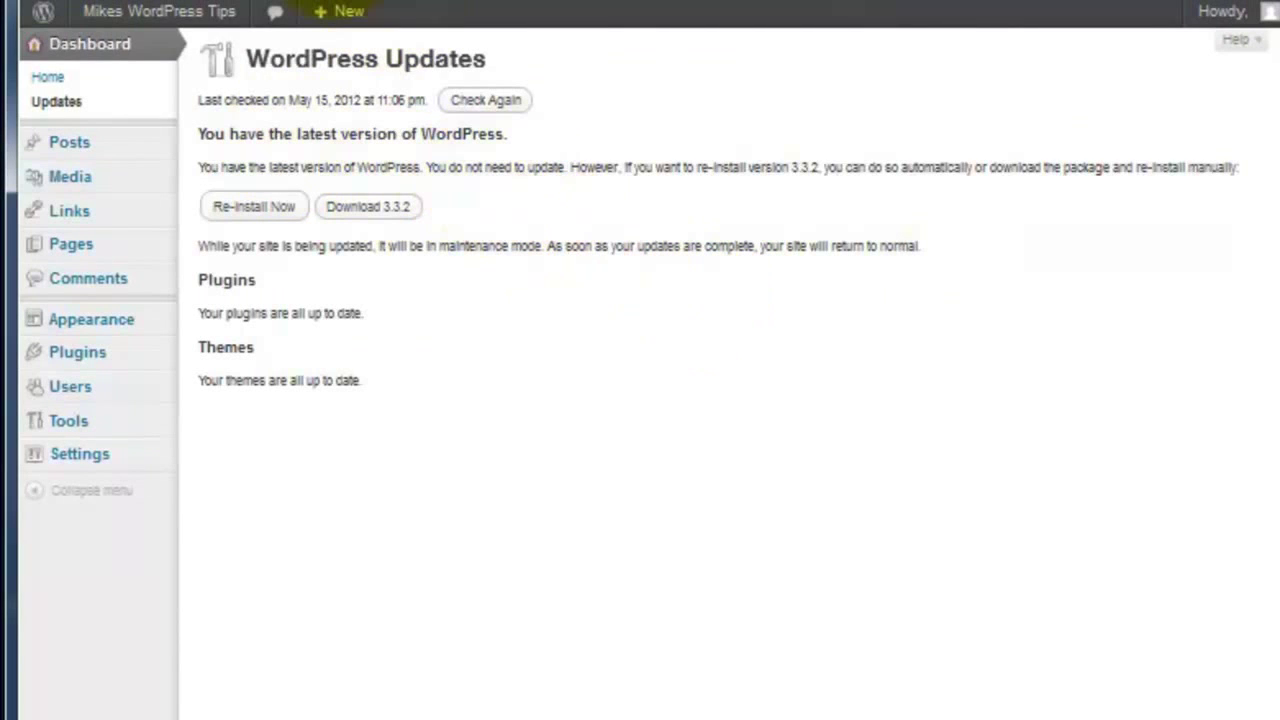
# Step: Go back to the dashboard home and show the kinds of new content that can be created from the toolbar
pyautogui.click(78, 45)
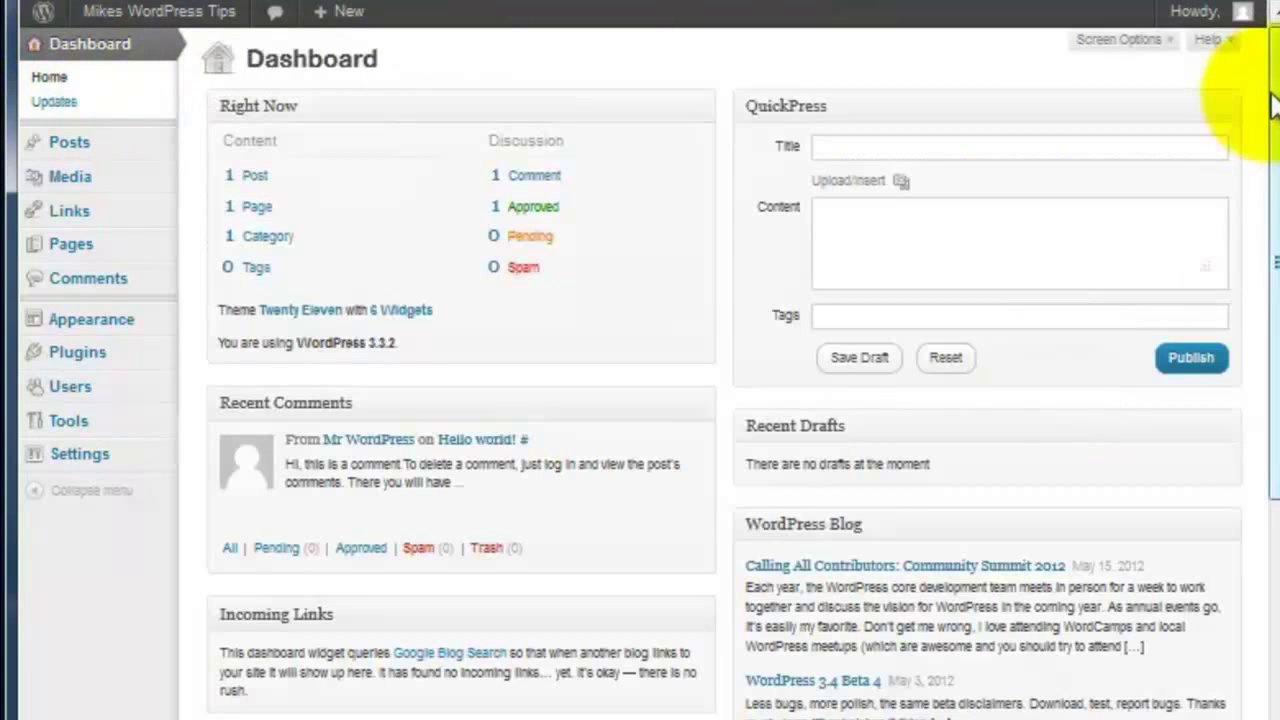
pyautogui.moveTo(1272, 90); pyautogui.dragTo(1249, 14)
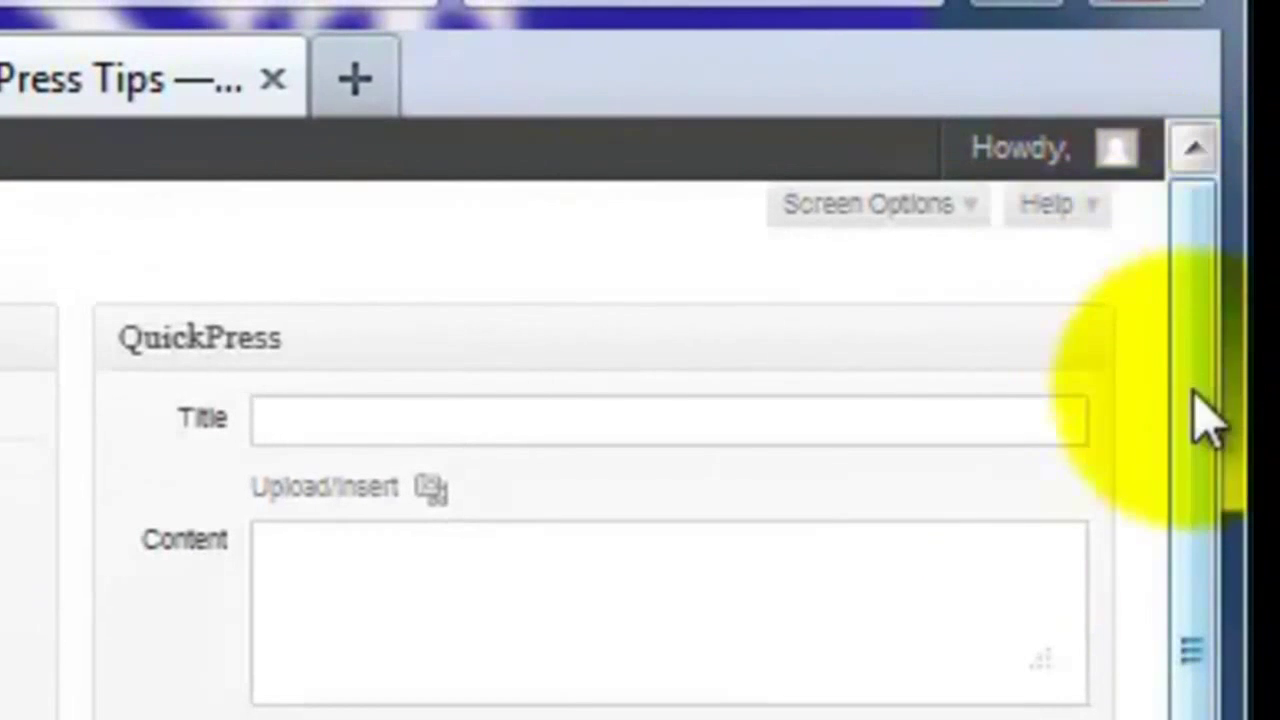
pyautogui.moveTo(1138, 78)
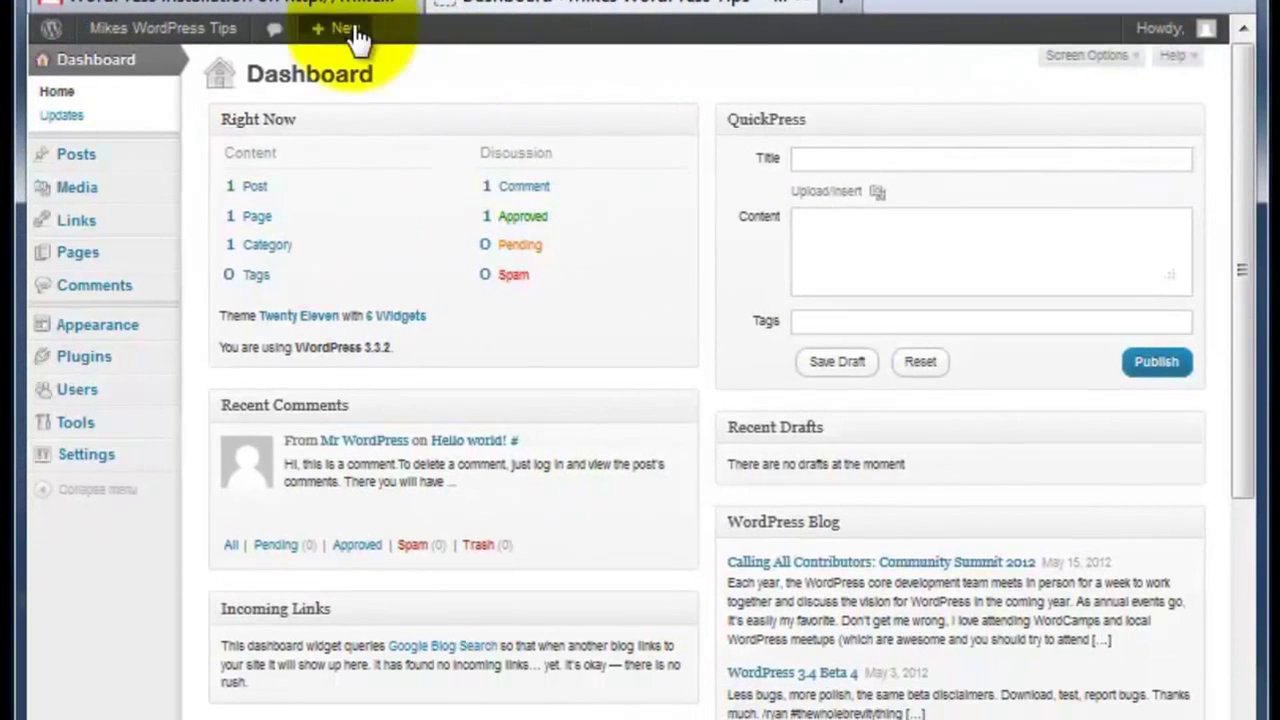
pyautogui.moveTo(340, 28)
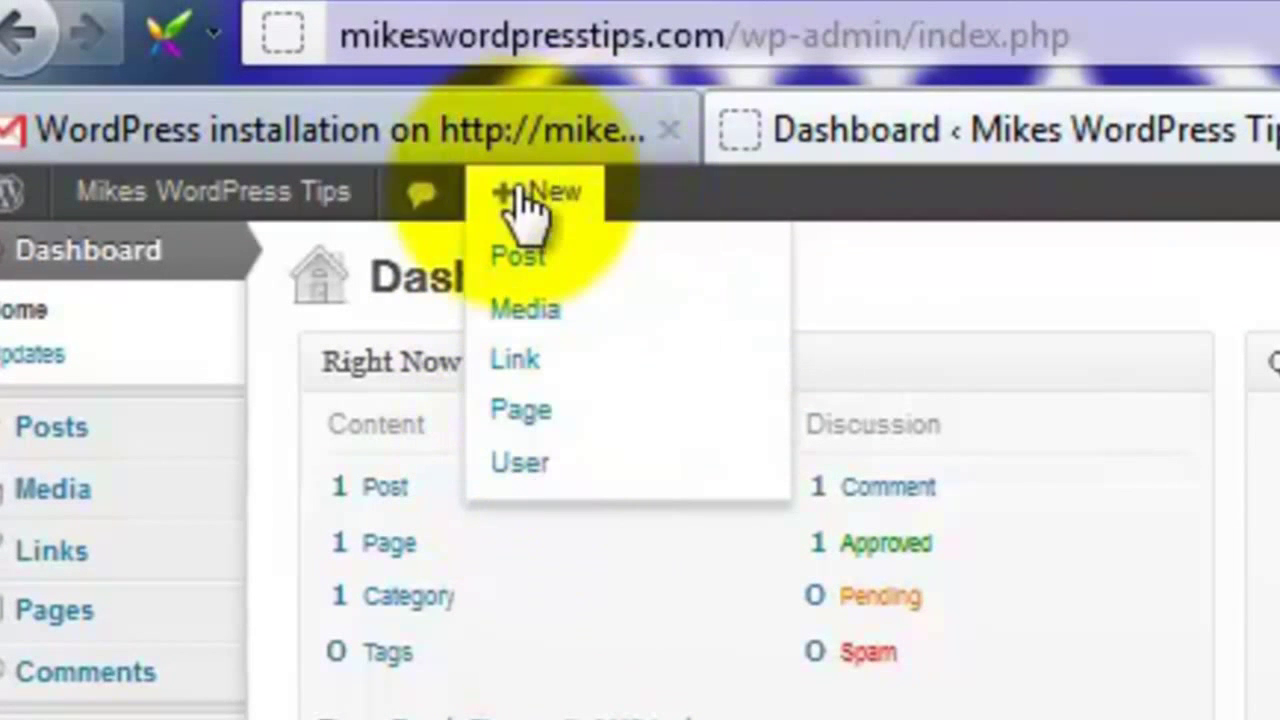
# Step: Open the public site in a new browser tab, look it over and return to the dashboard tab
pyautogui.moveTo(180, 200)
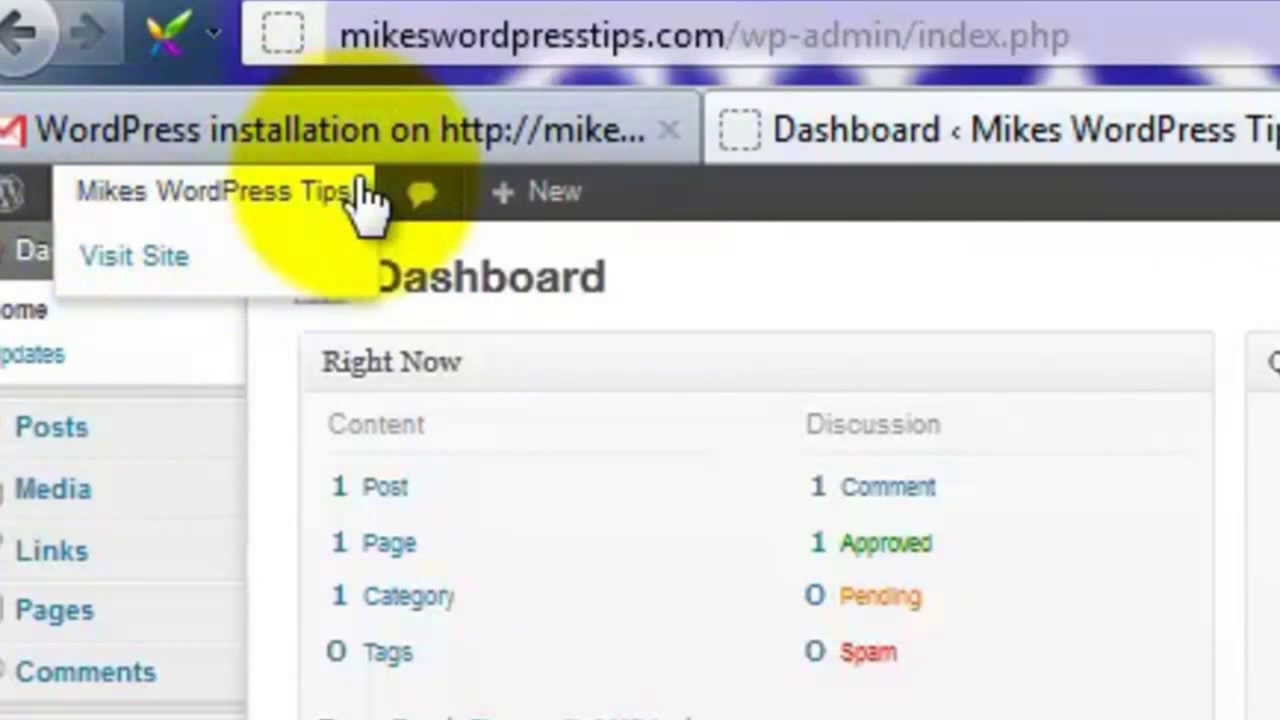
pyautogui.rightClick(145, 260)
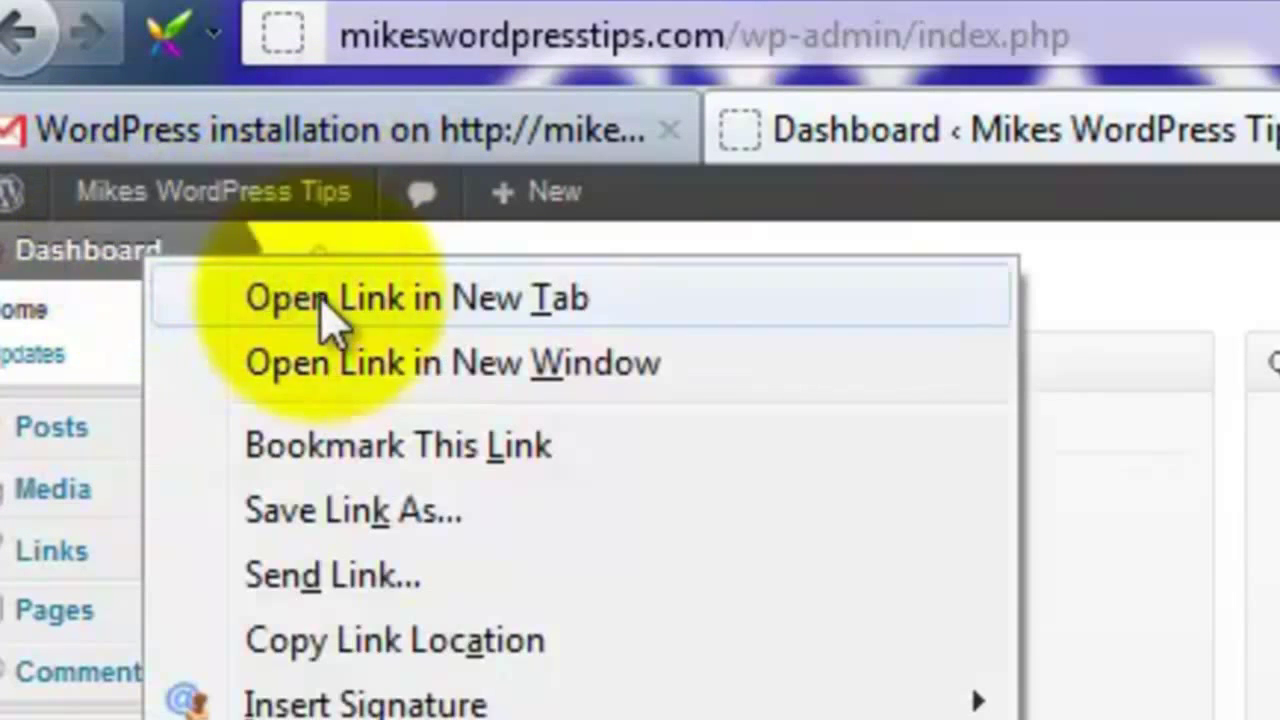
pyautogui.click(378, 318)
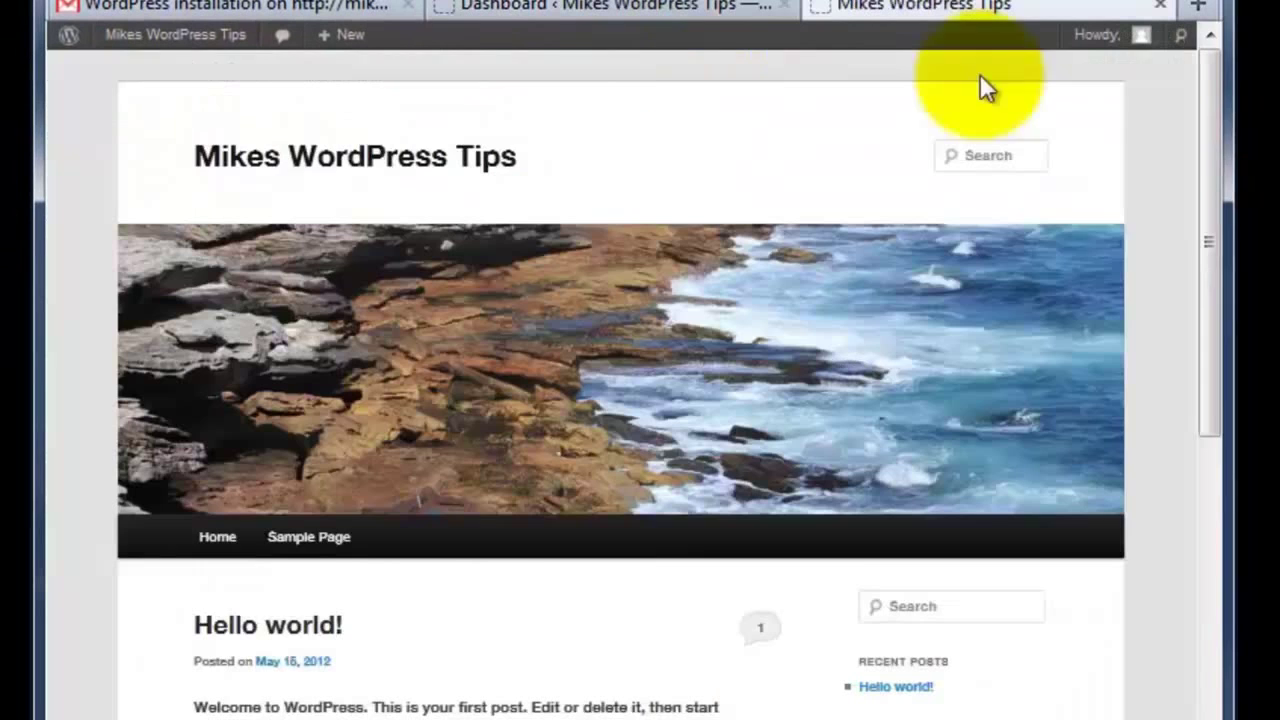
pyautogui.moveTo(1209, 137); pyautogui.dragTo(1207, 60)
pyautogui.hotkey('ctrl', 'shift', 'Tab')
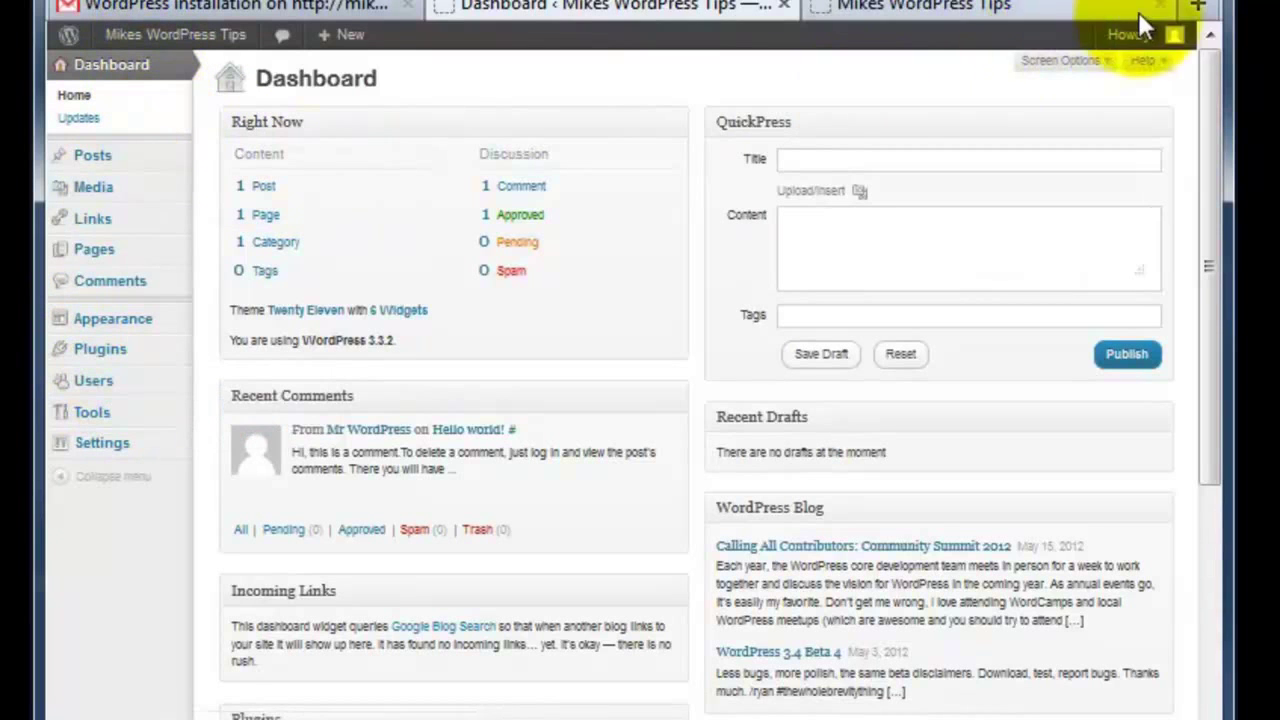
# Step: View the list of all users, open the form for adding a user and look through its role options
pyautogui.moveTo(1160, 45)
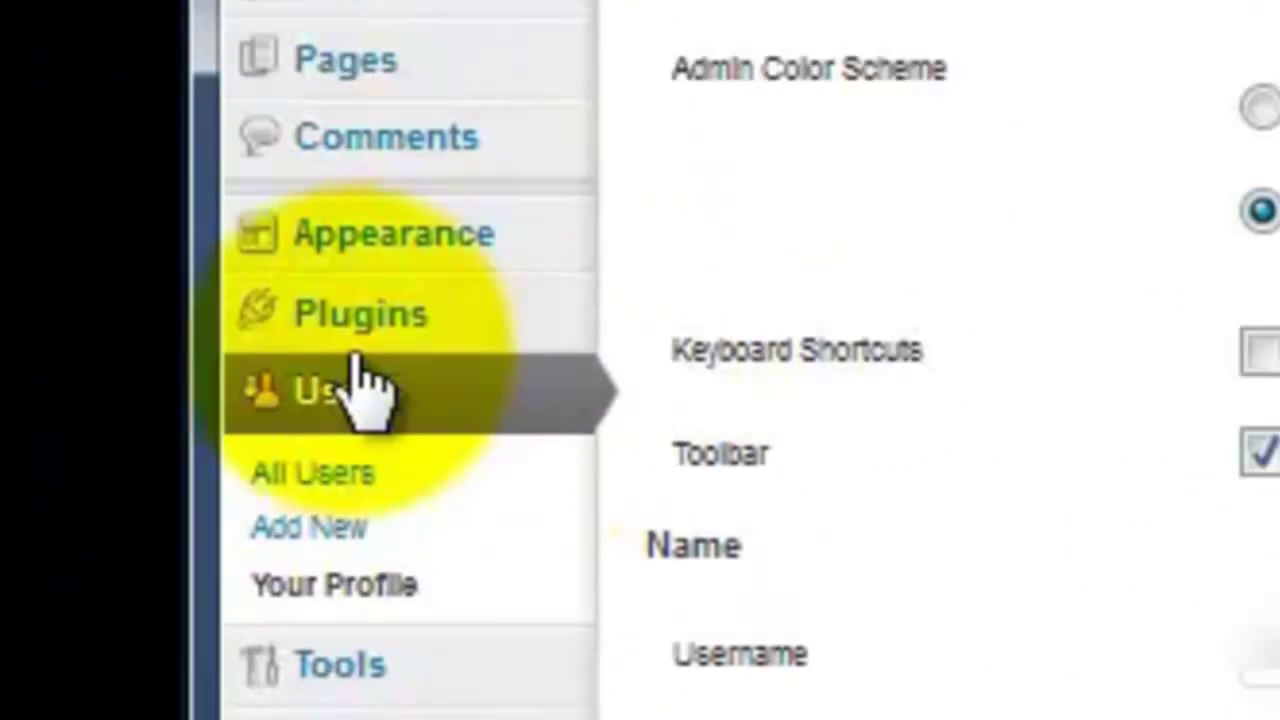
pyautogui.click(327, 505)
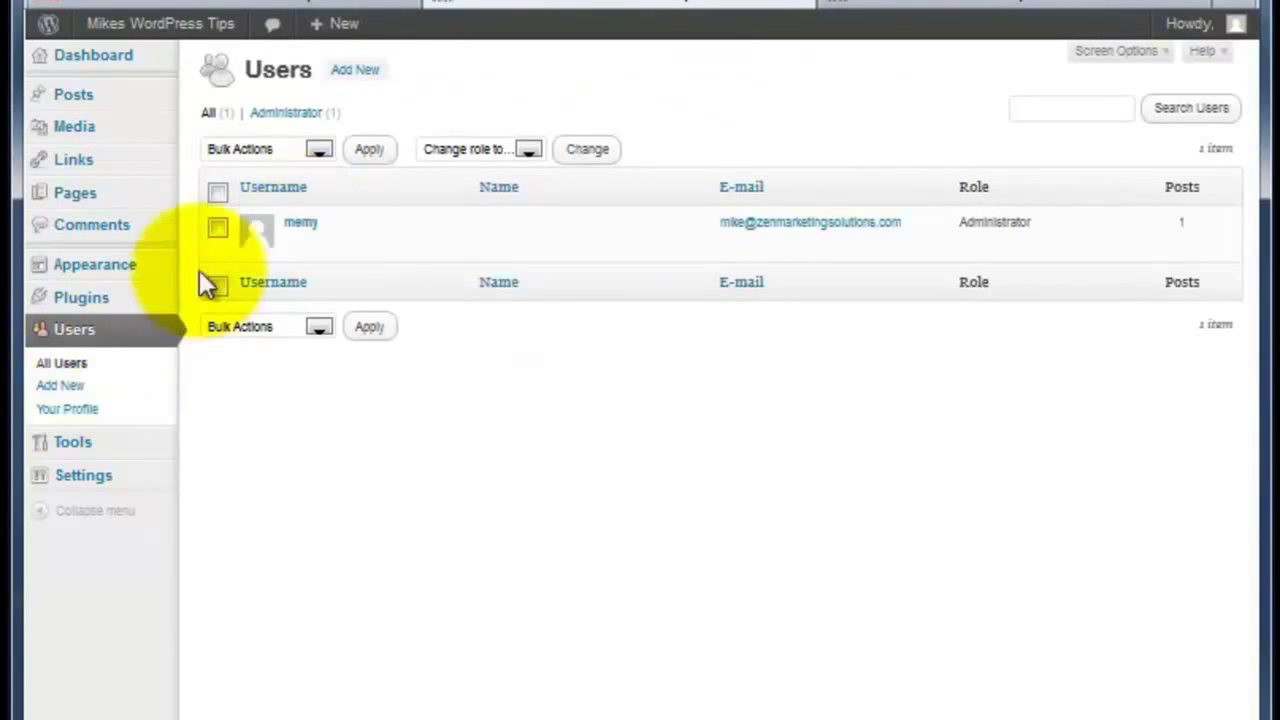
pyautogui.click(48, 385)
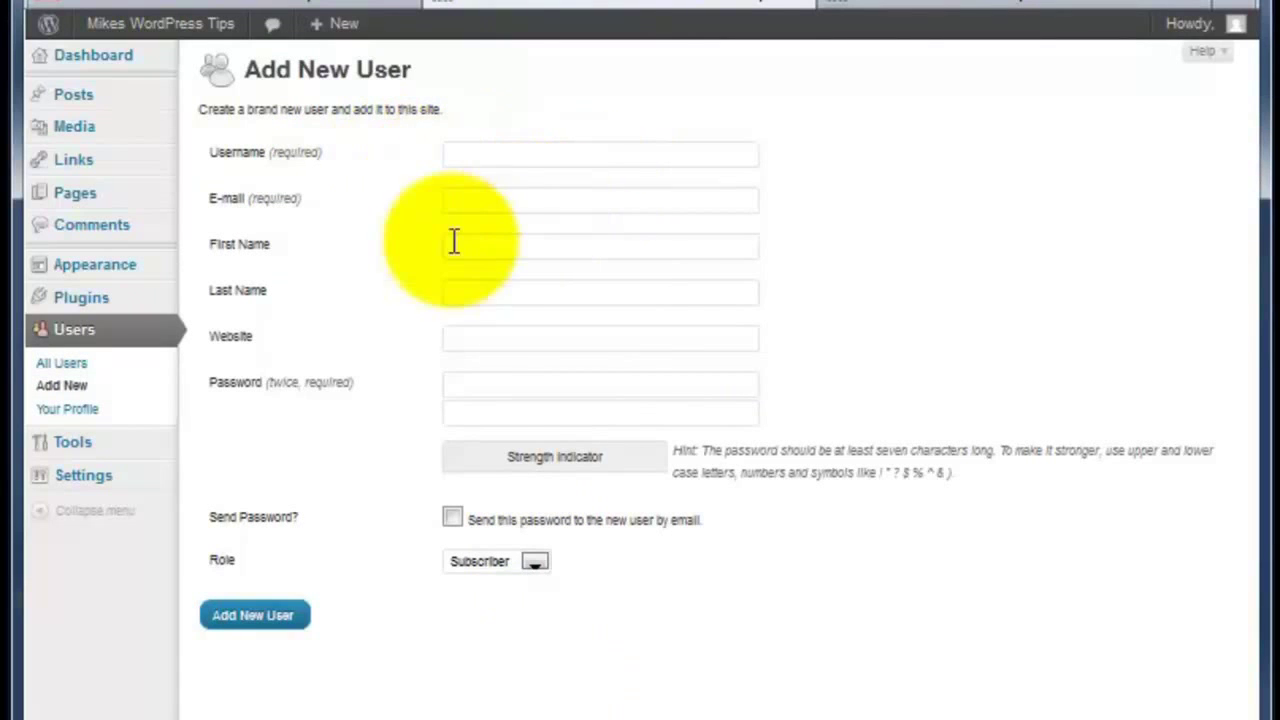
pyautogui.click(530, 561)
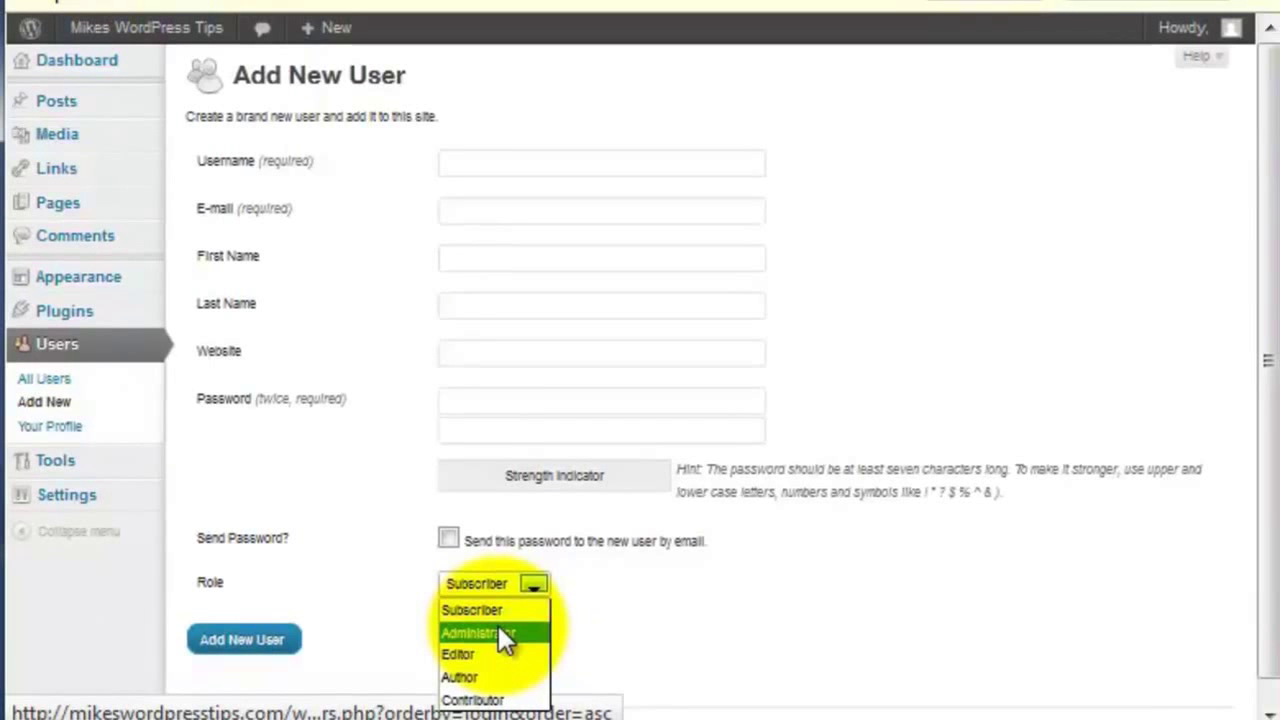
pyautogui.press('Escape')
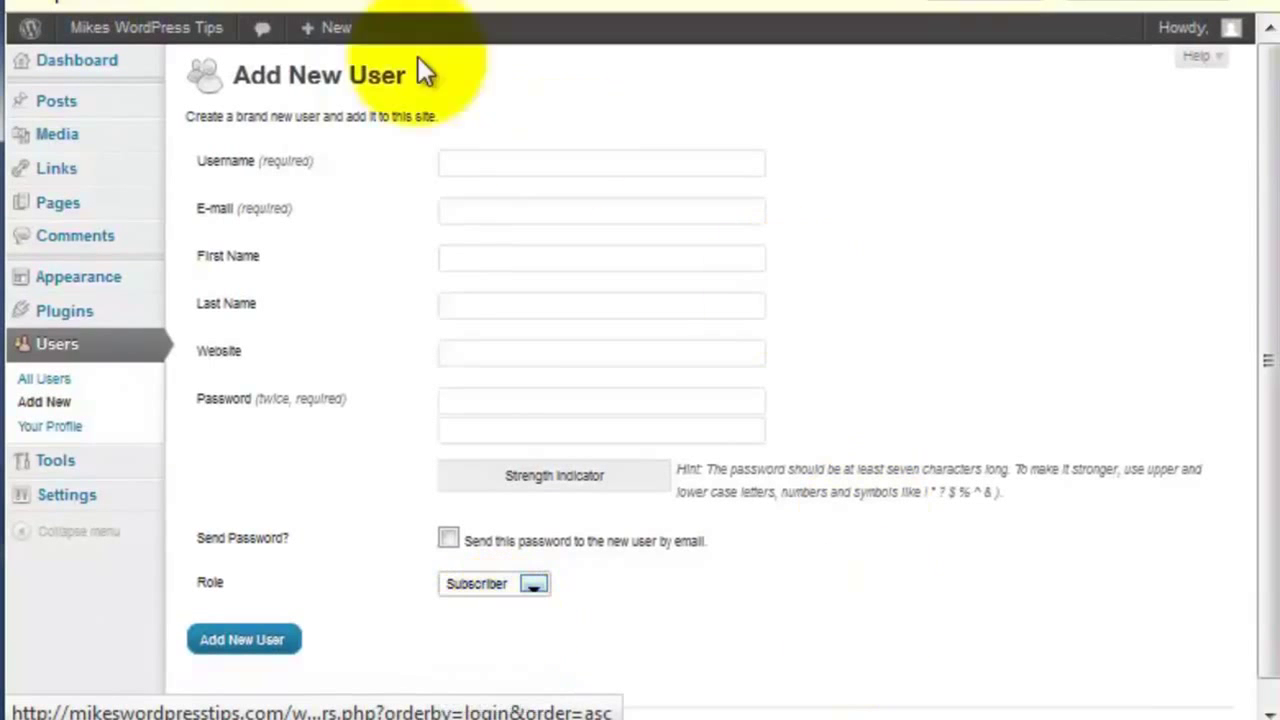
# Step: Open your own user profile and set the admin color scheme to Blue
pyautogui.click(55, 428)
pyautogui.scroll(-1, 820, 337)
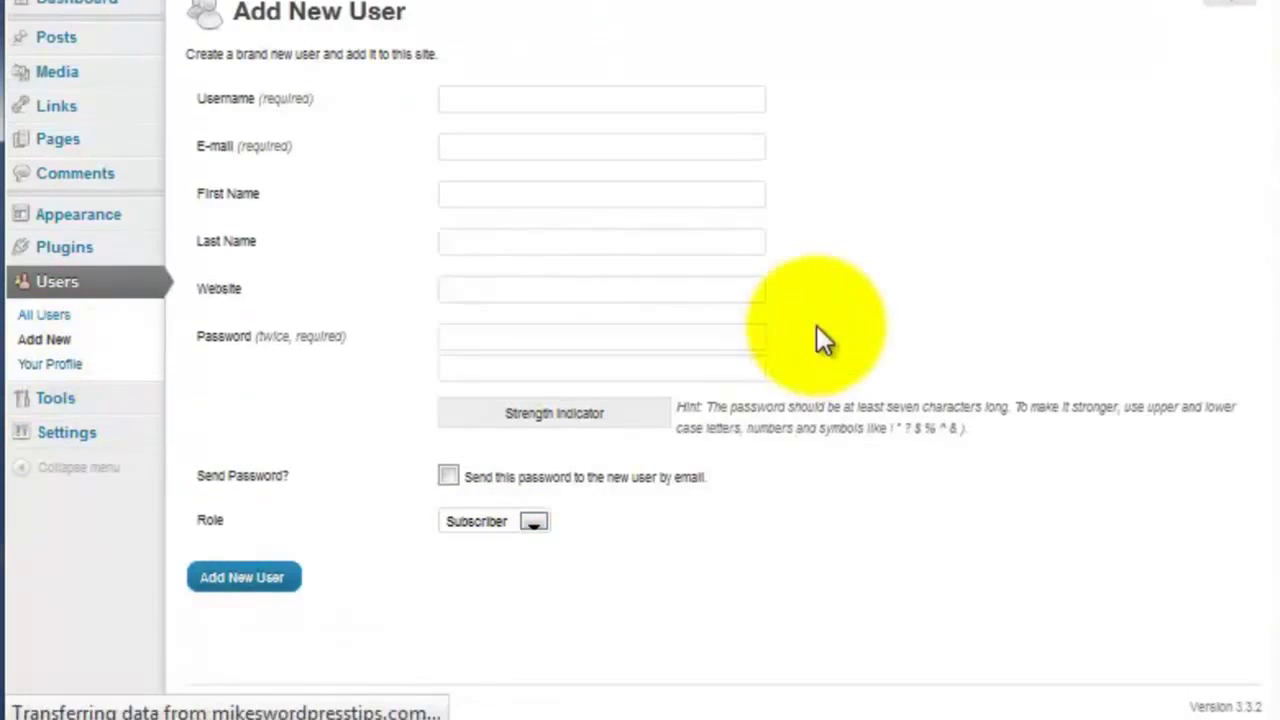
pyautogui.scroll(-1, 982, 286)
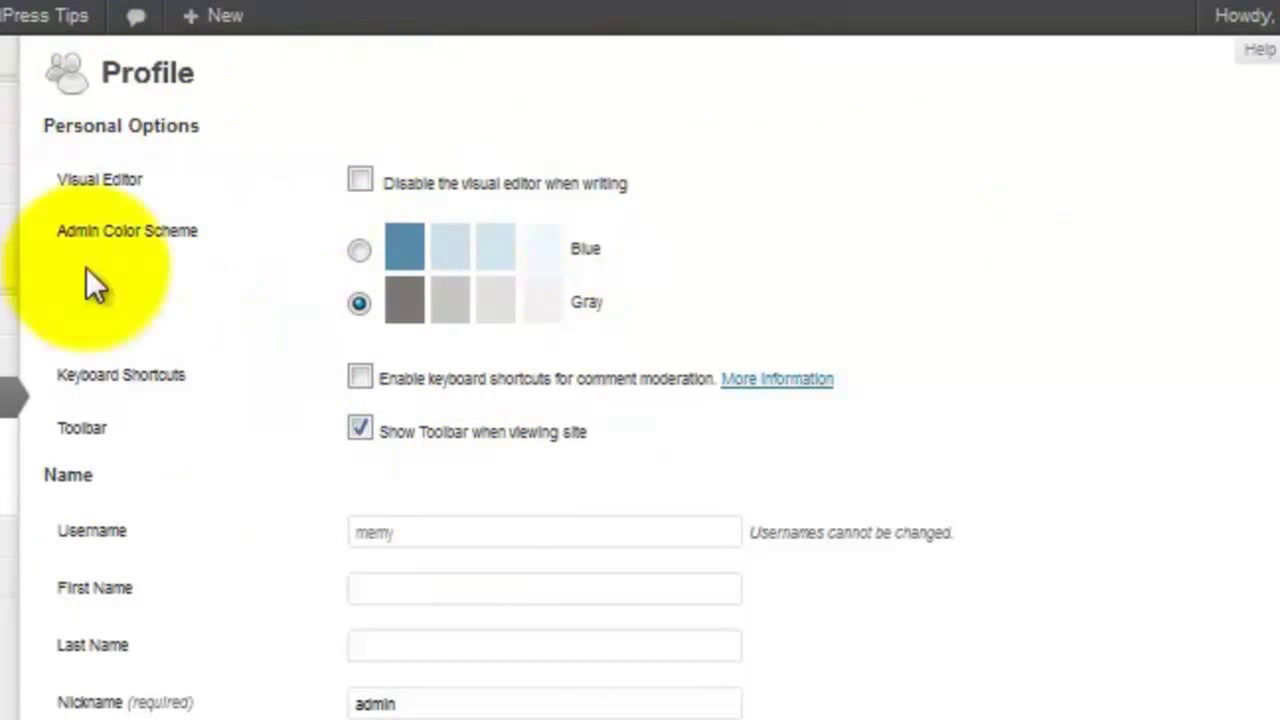
pyautogui.click(361, 250)
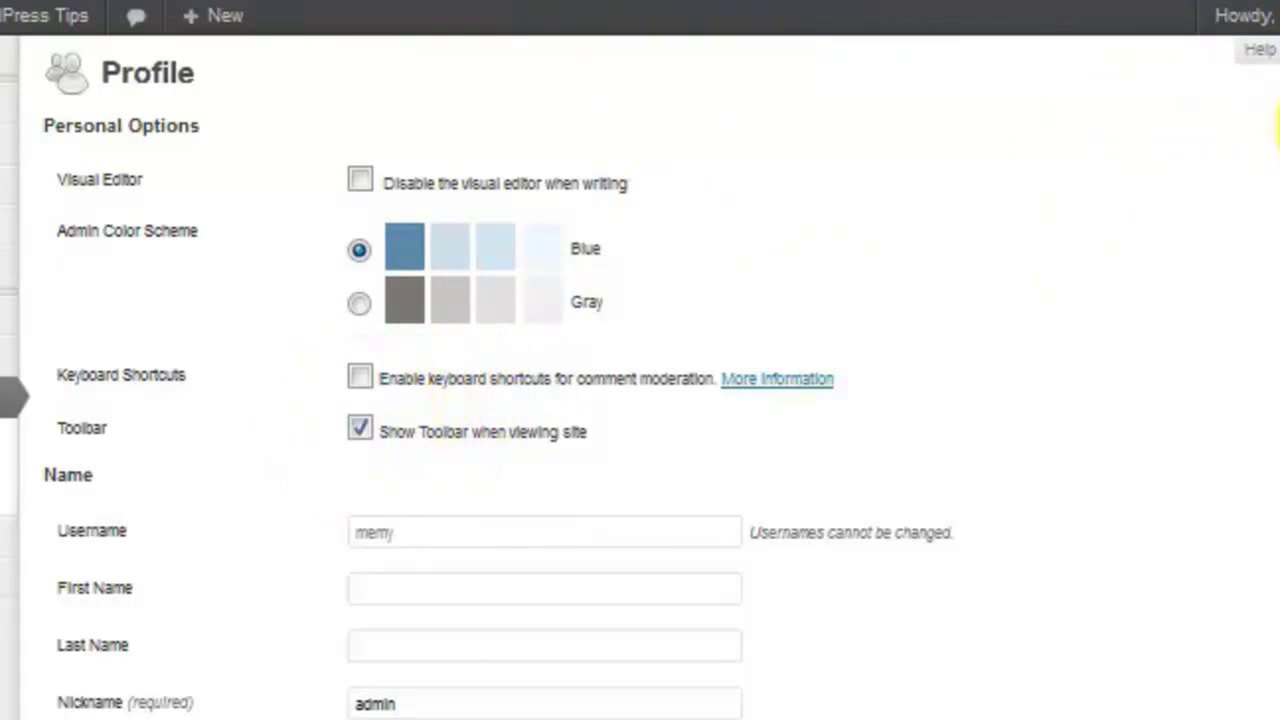
# Step: Set the profile's publicly displayed name to admin
pyautogui.scroll(-2, 1270, 250)
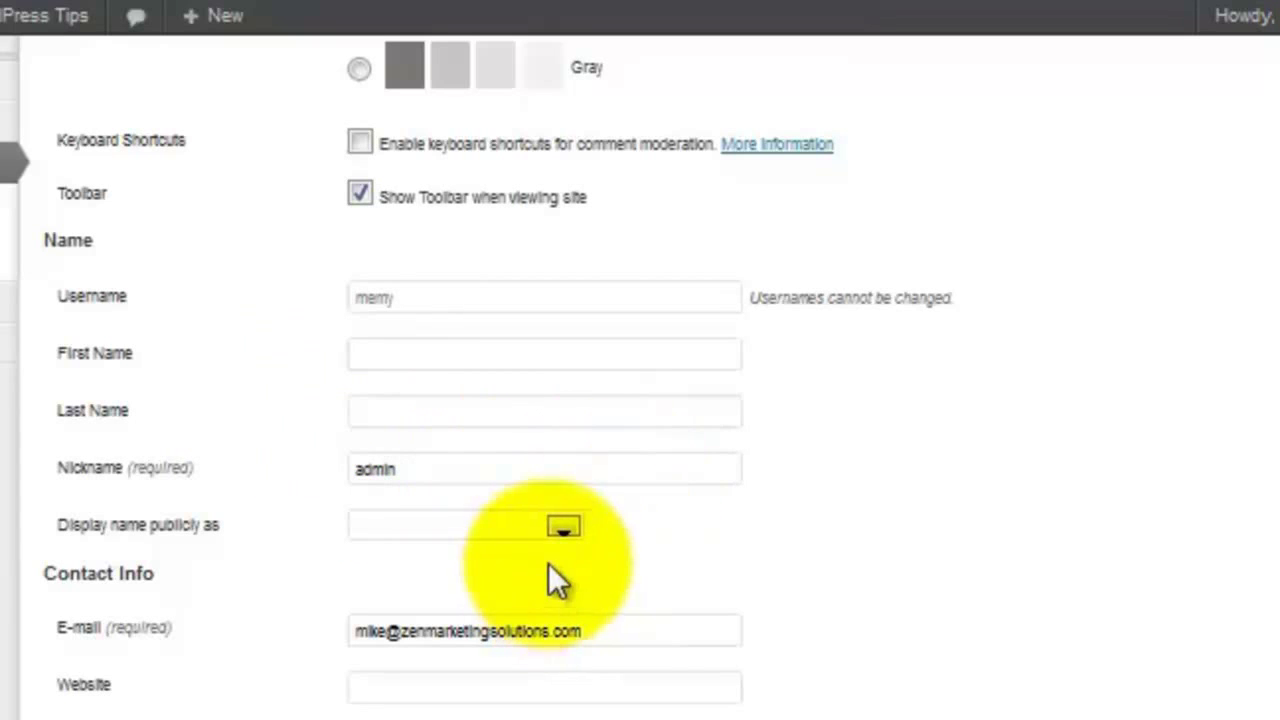
pyautogui.click(568, 529)
pyautogui.click(358, 574)
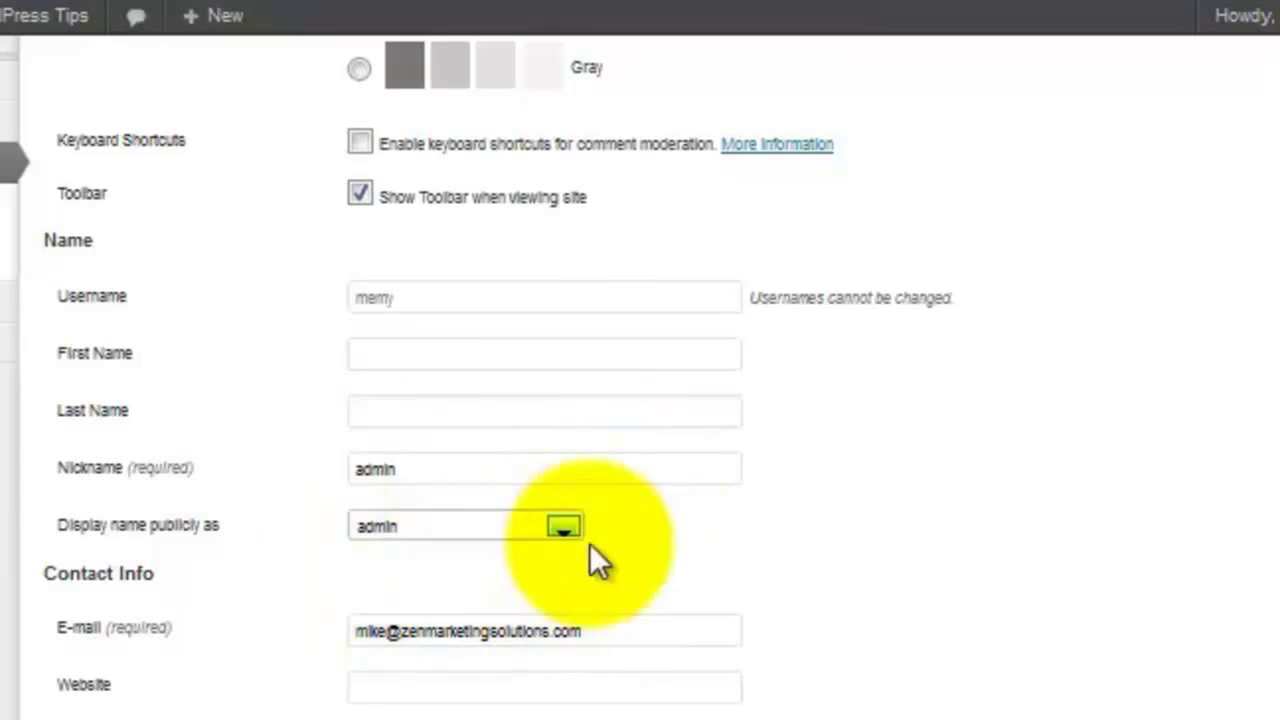
# Step: Review the profile's contact and biographical fields and place the cursor in the New Password field
pyautogui.scroll(-5, 1270, 450)
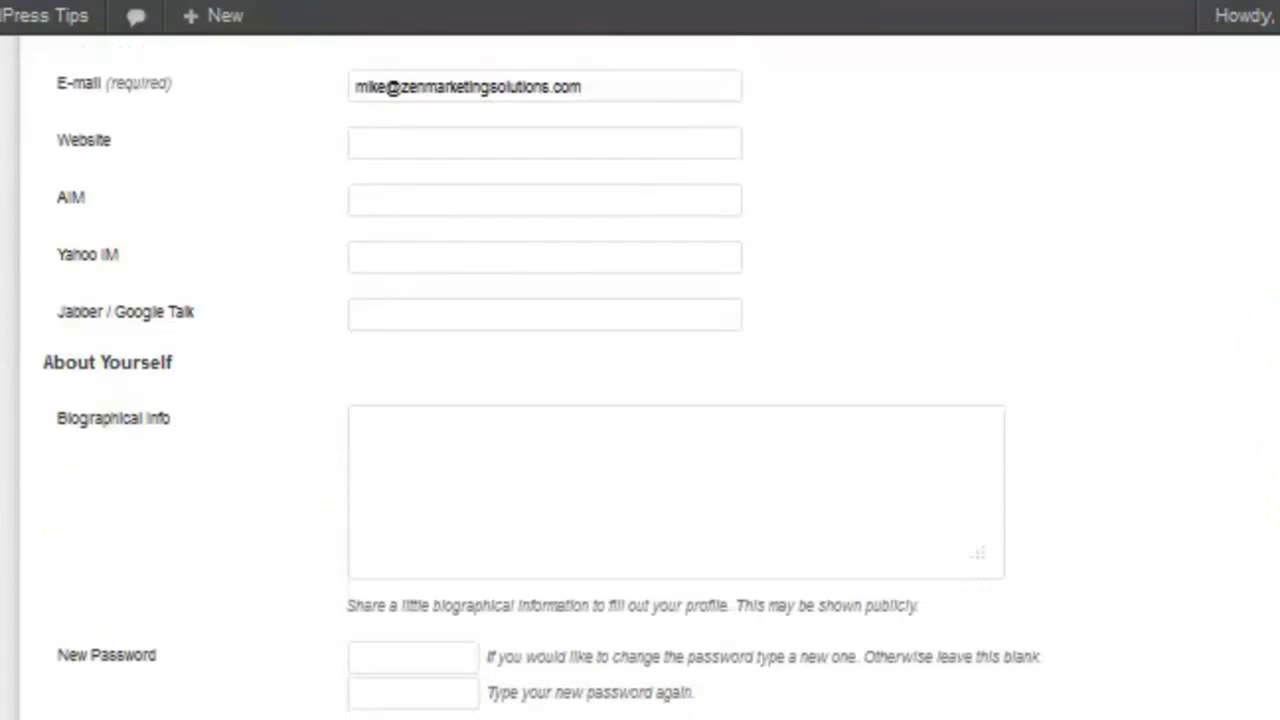
pyautogui.scroll(2, 1270, 450)
pyautogui.moveTo(355, 250); pyautogui.dragTo(663, 251)
pyautogui.click(1257, 257)
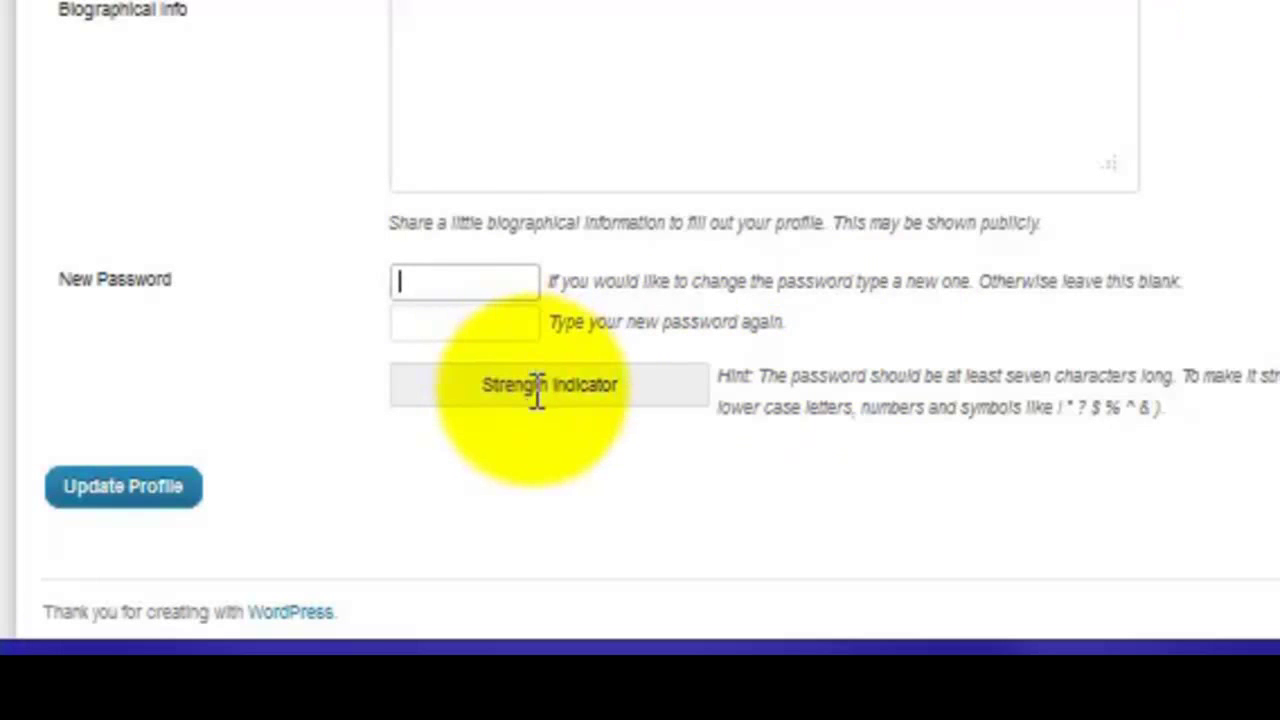
# Step: Generate a secure 8-character password with LastPass, select it and cancel the generator without accepting it
pyautogui.click(1237, 49)
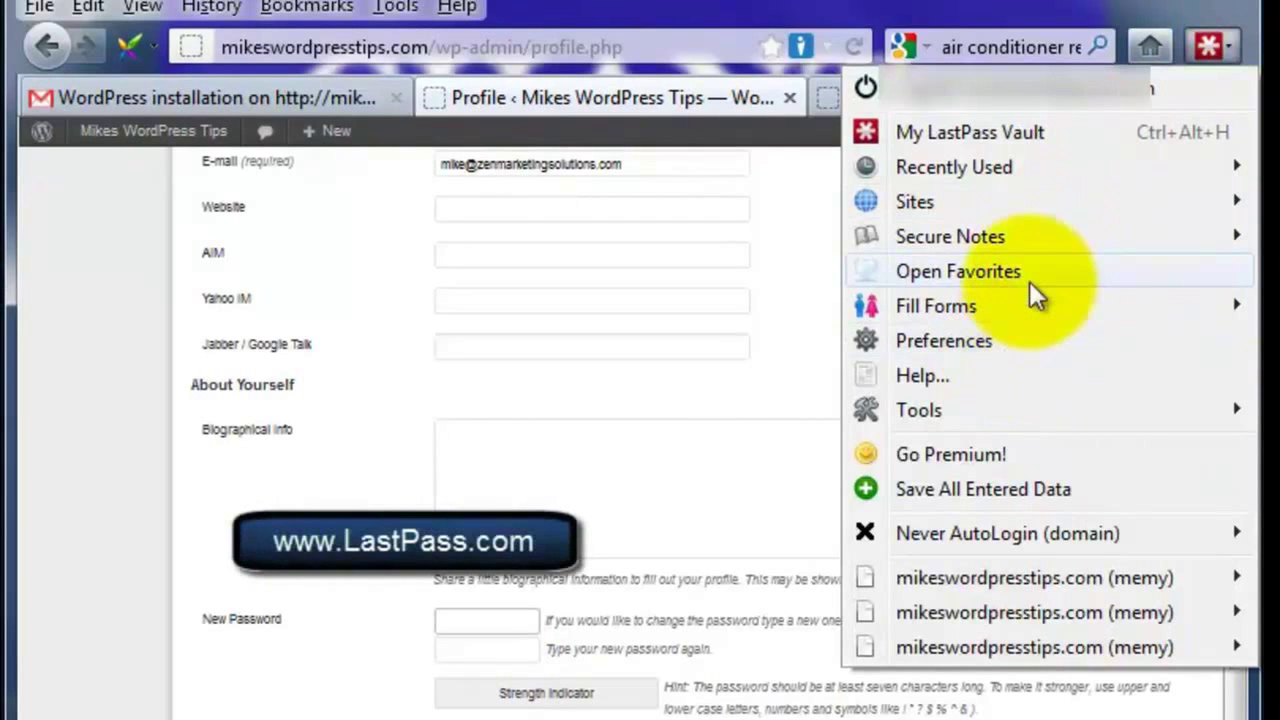
pyautogui.moveTo(875, 418)
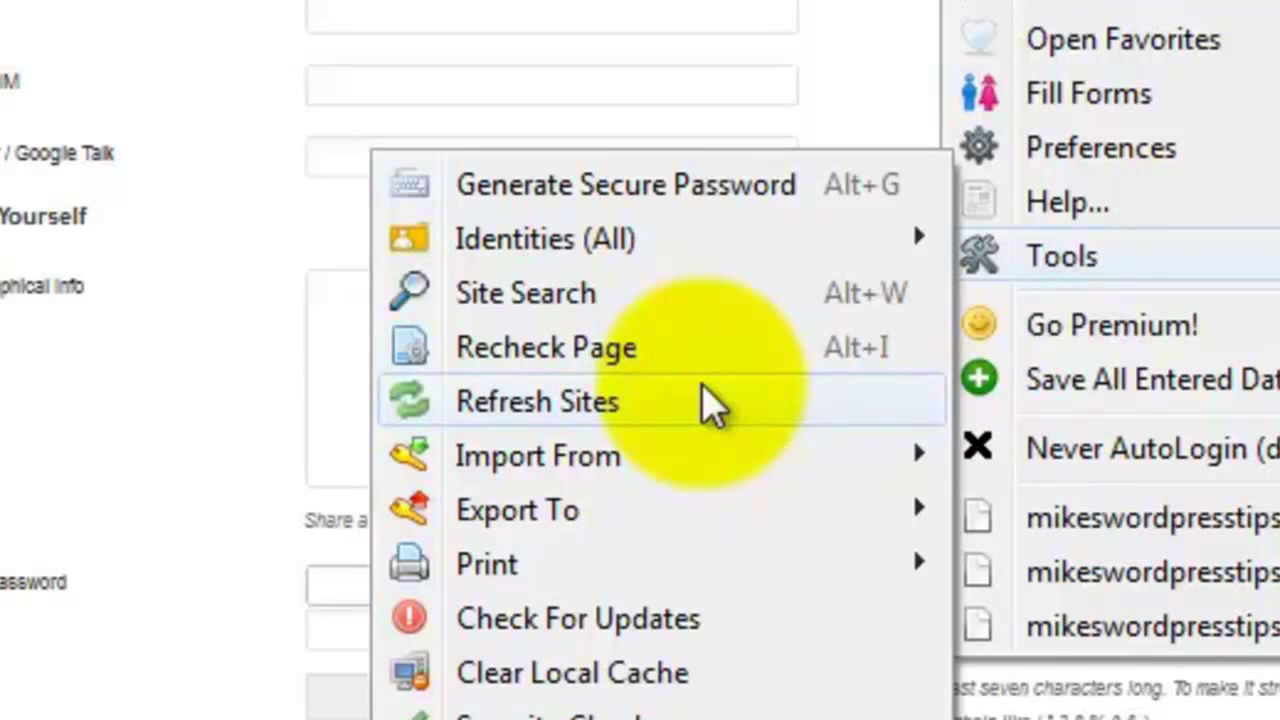
pyautogui.click(597, 190)
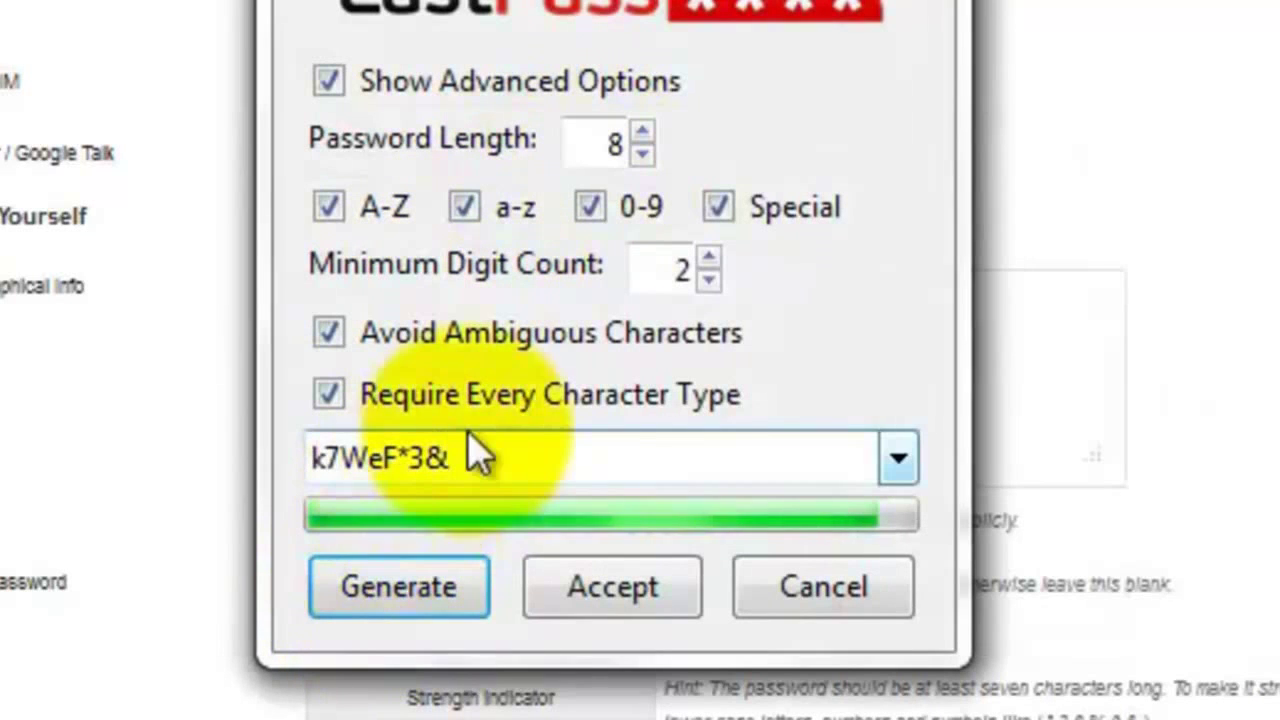
pyautogui.moveTo(463, 445); pyautogui.dragTo(310, 457)
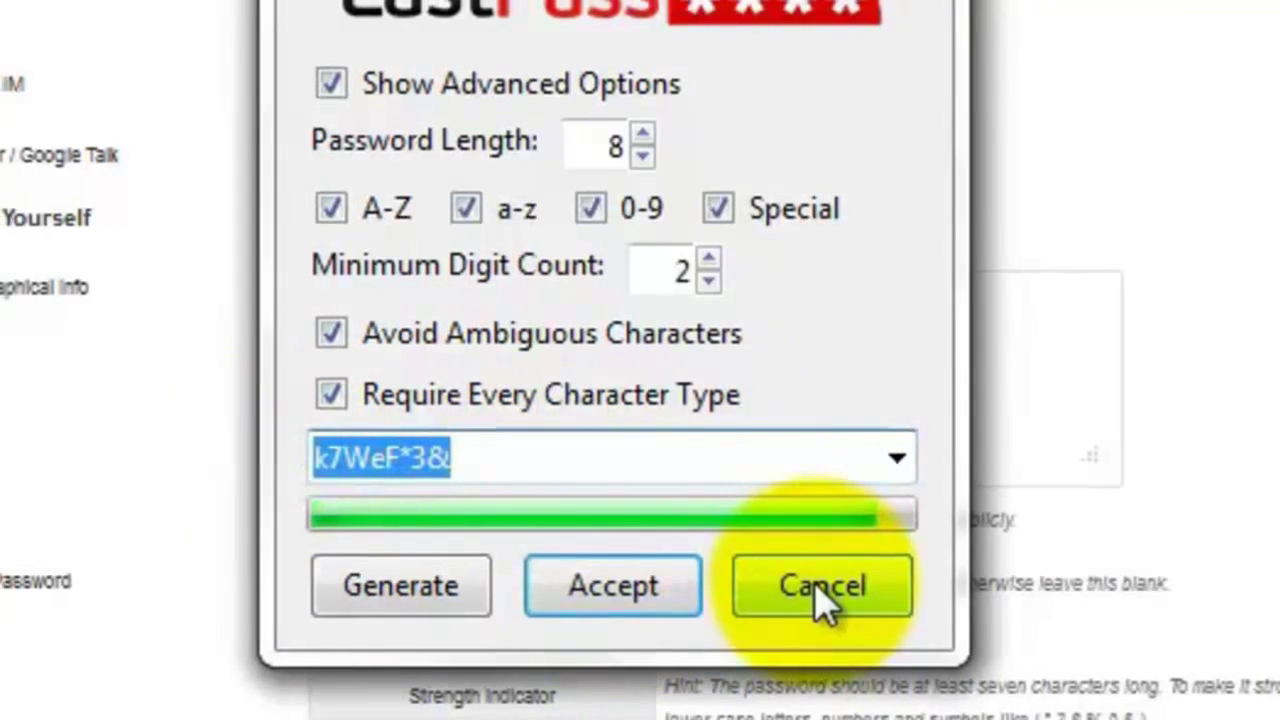
pyautogui.click(820, 591)
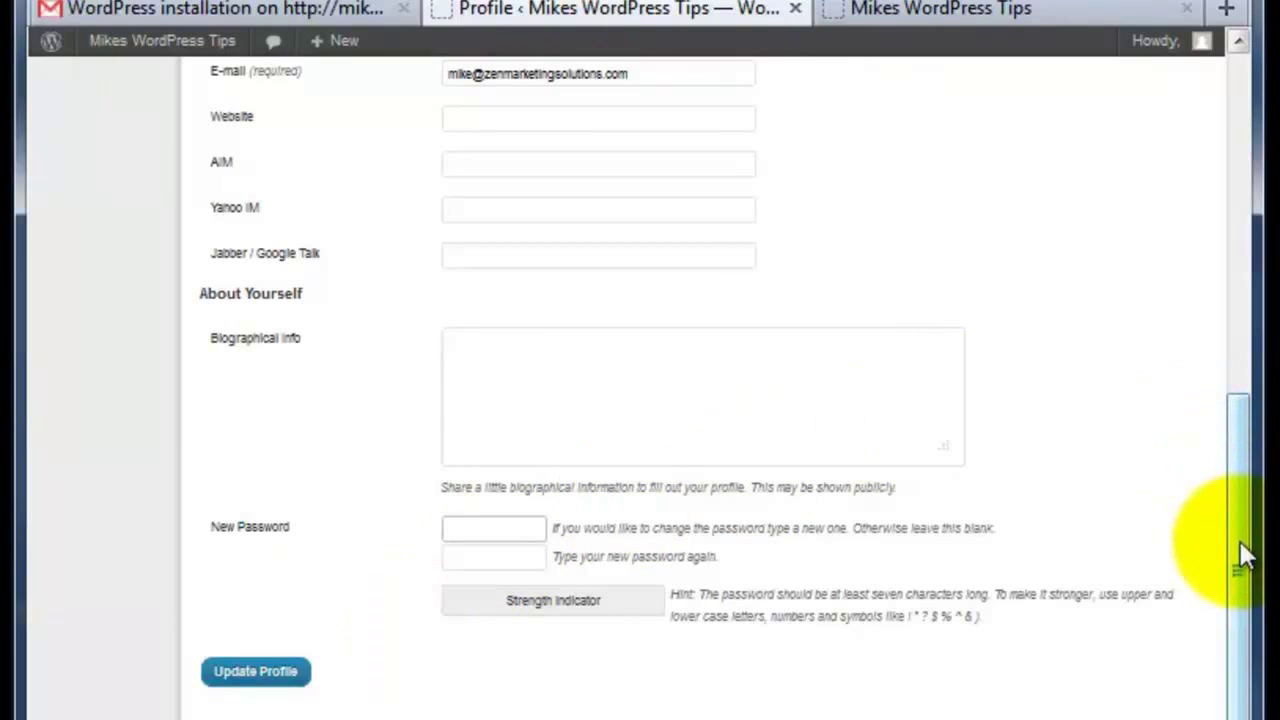
# Step: Look back over the profile settings and save the updated profile
pyautogui.moveTo(1245, 557); pyautogui.dragTo(402, 79)
pyautogui.moveTo(1232, 155); pyautogui.dragTo(1226, 463)
pyautogui.click(240, 702)
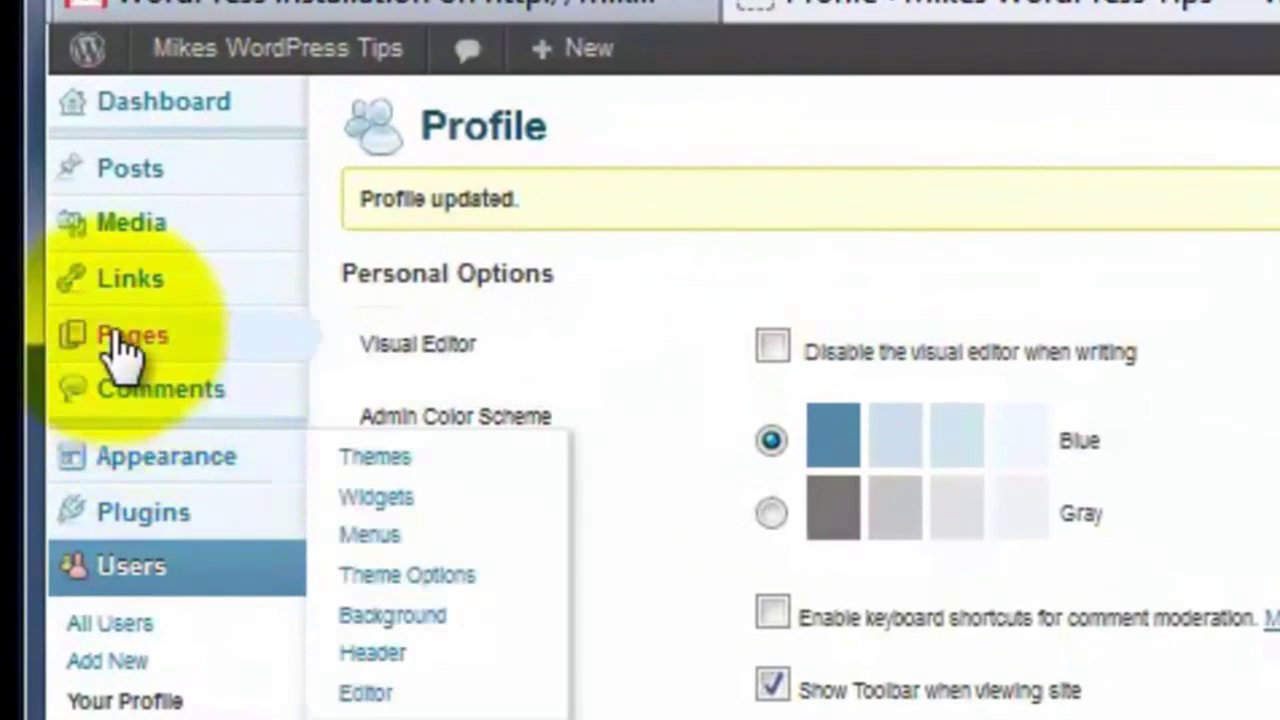
# Step: Add a new page titled Home, dismissing the media uploader notice, and publish it
pyautogui.click(115, 340)
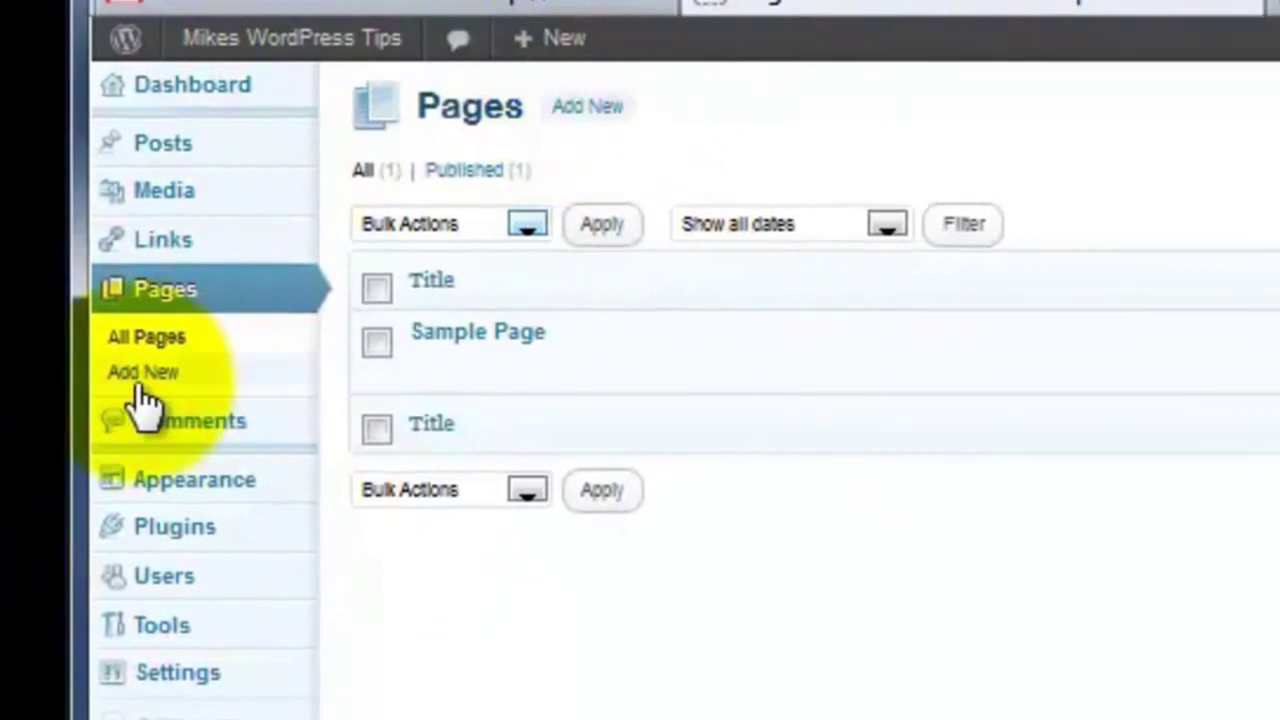
pyautogui.click(590, 110)
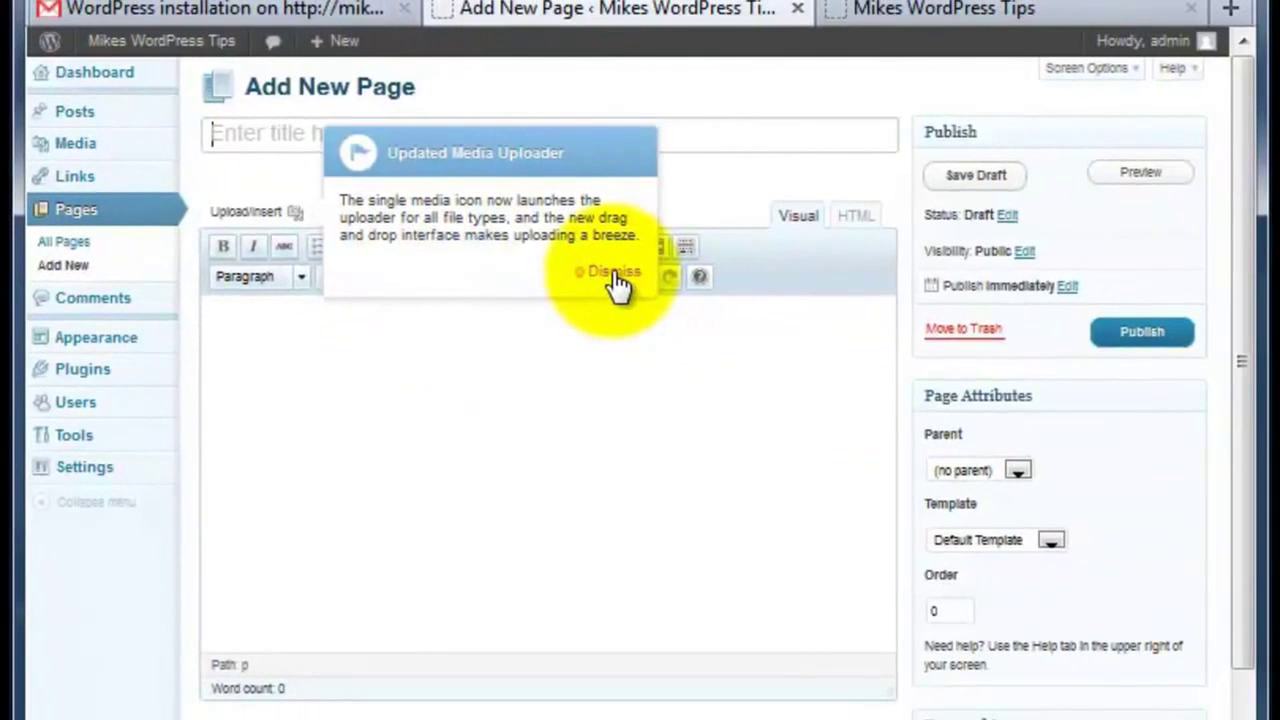
pyautogui.click(612, 272)
pyautogui.click(219, 131)
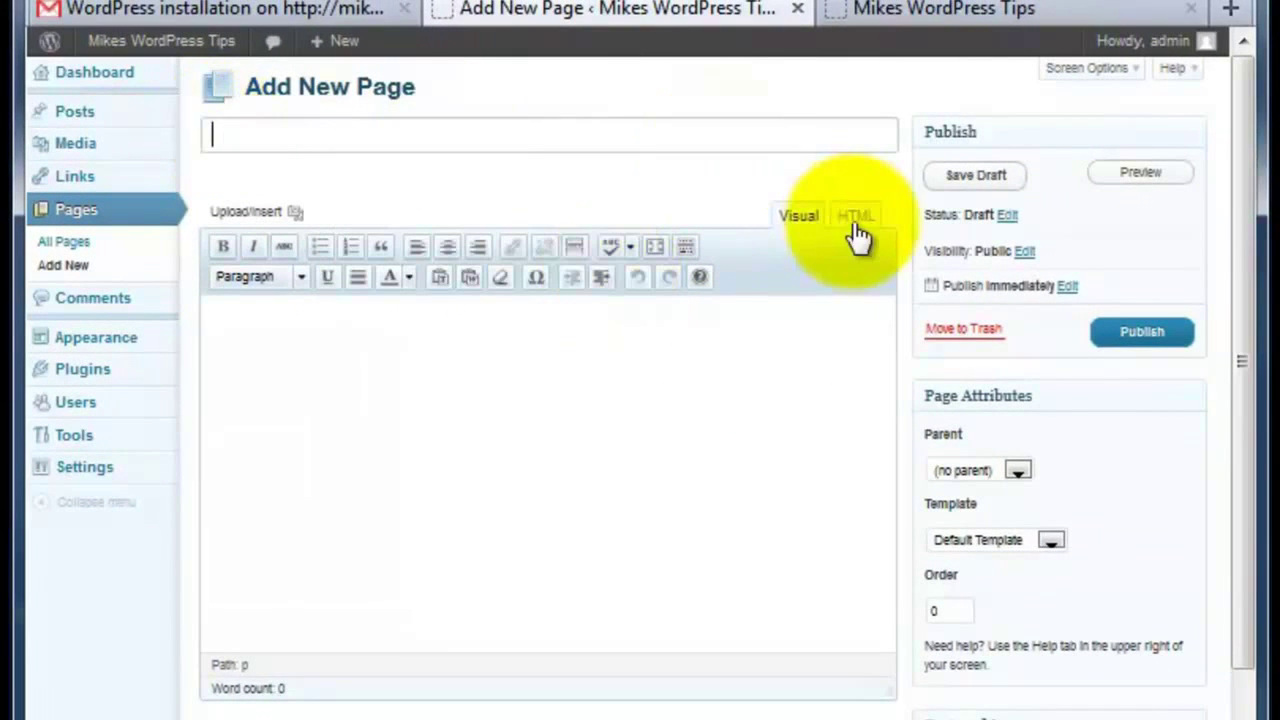
pyautogui.write('Home')
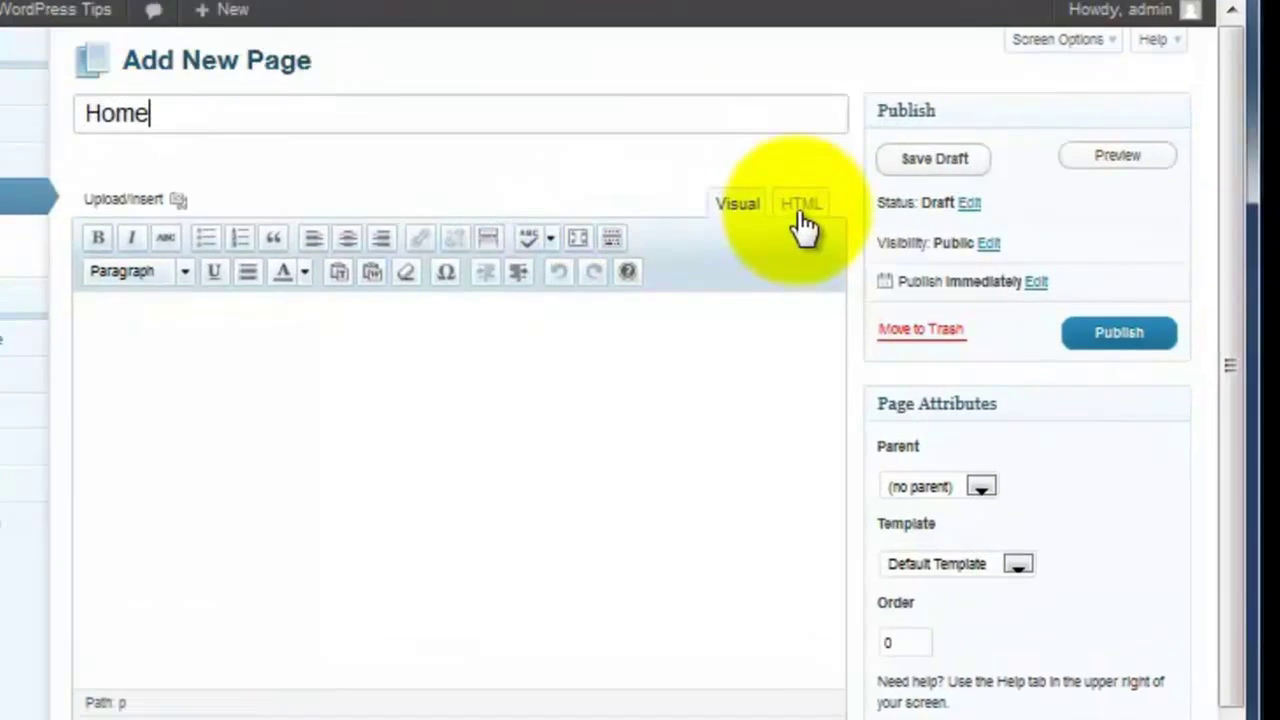
pyautogui.click(655, 345)
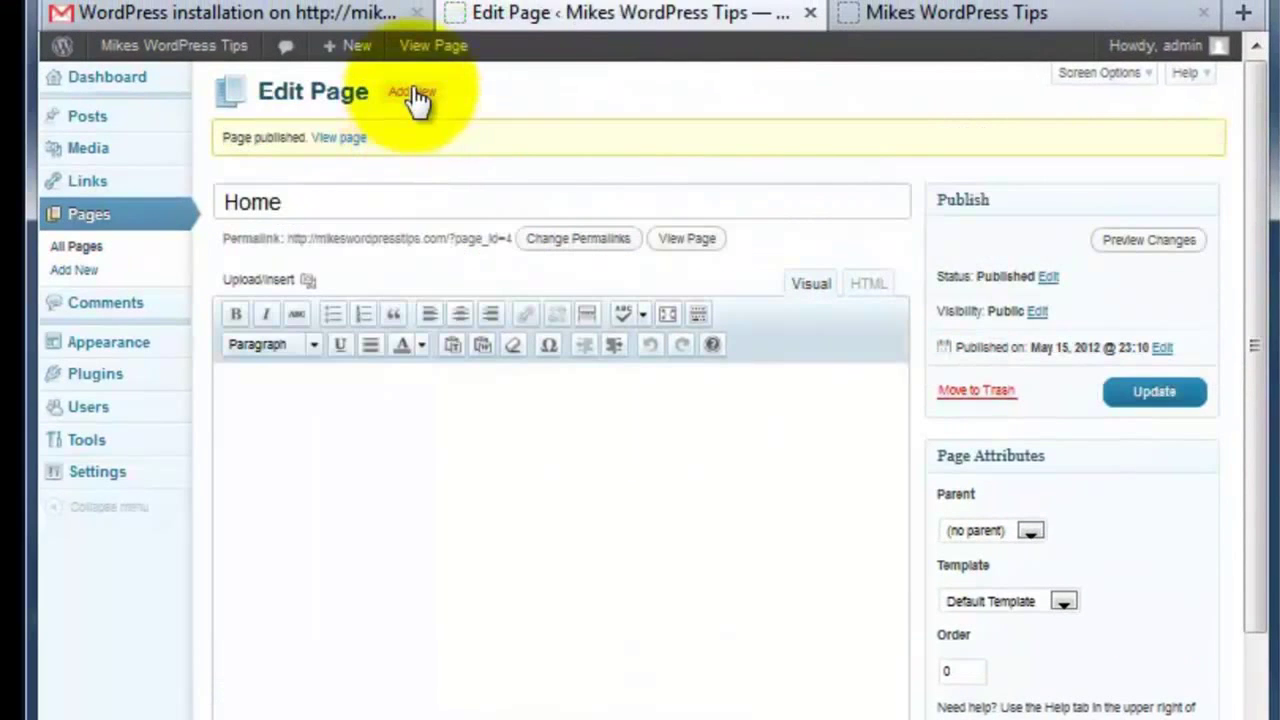
# Step: Add another new page titled Blog and publish it
pyautogui.click(413, 92)
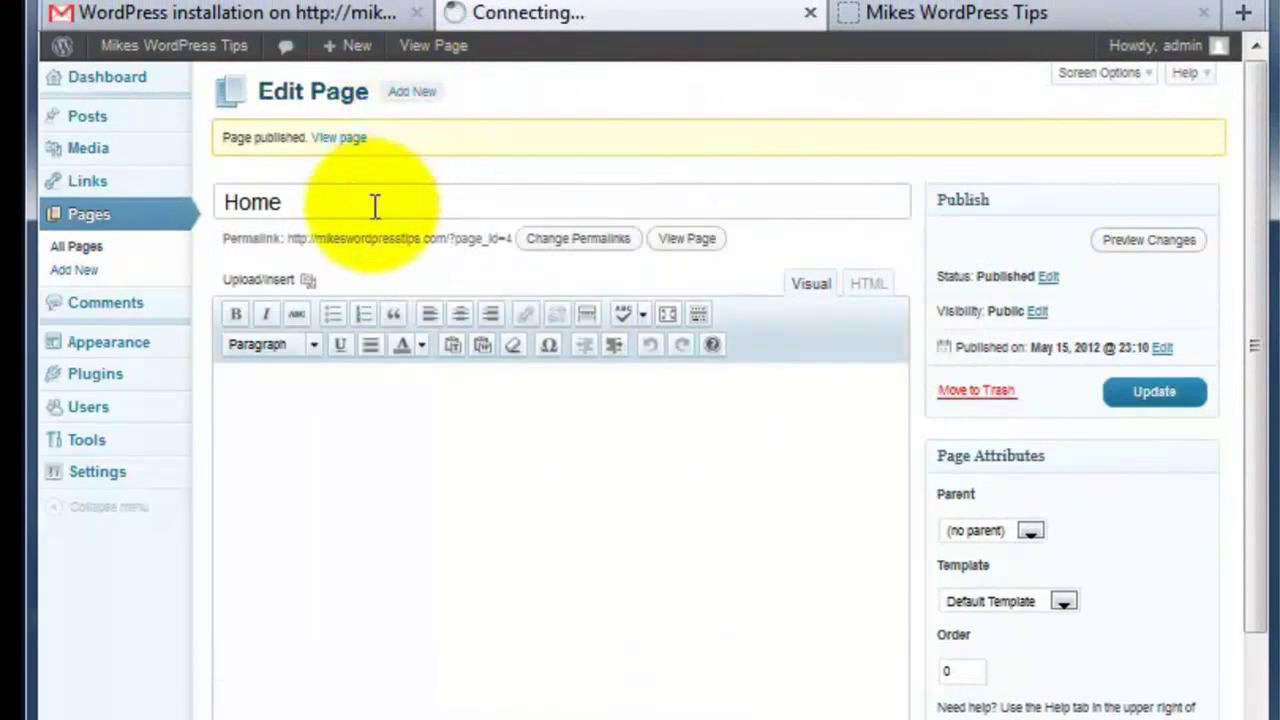
pyautogui.write('Blog')
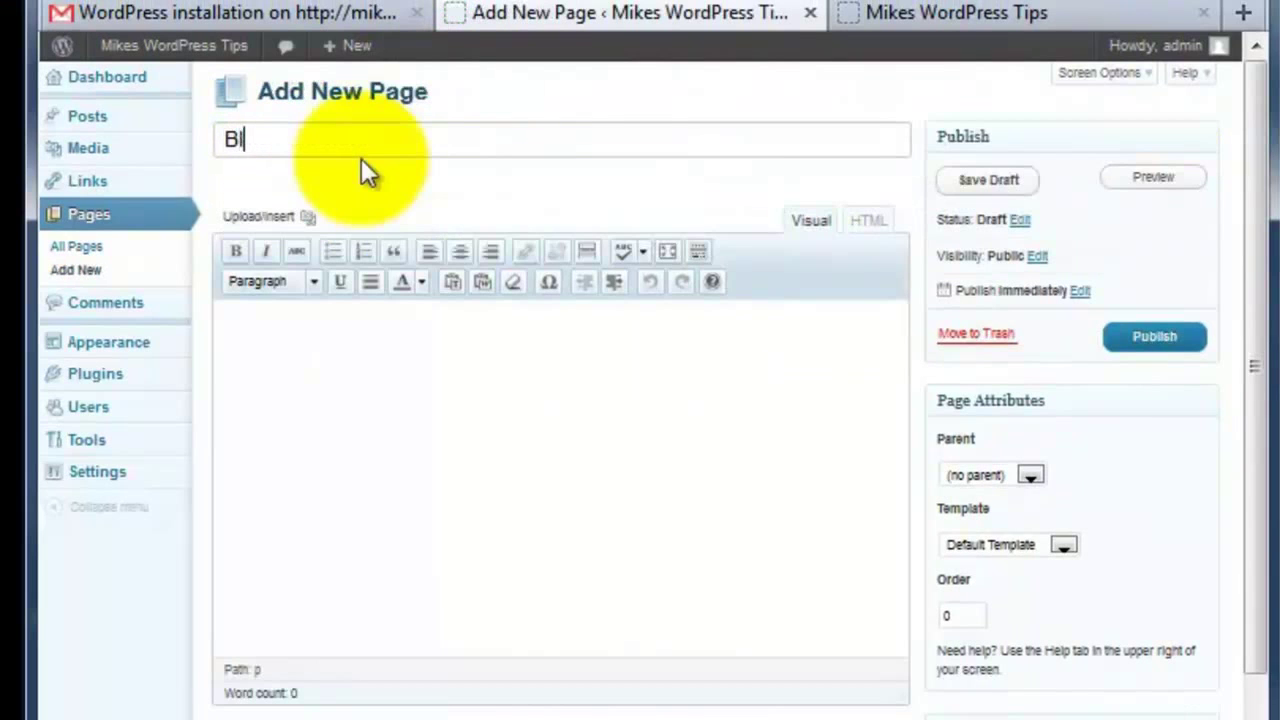
pyautogui.click(1143, 340)
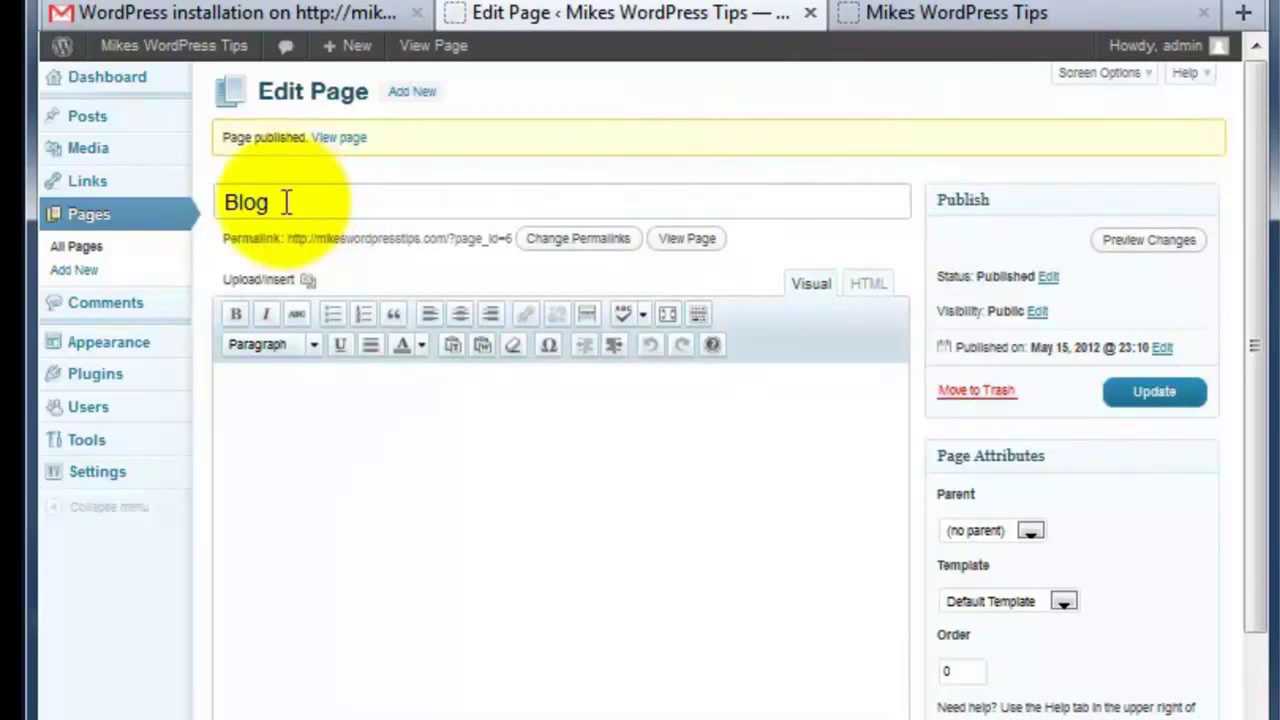
# Step: Replace the title of the published Blog page with About Me and update the page
pyautogui.moveTo(286, 202); pyautogui.dragTo(120, 200)
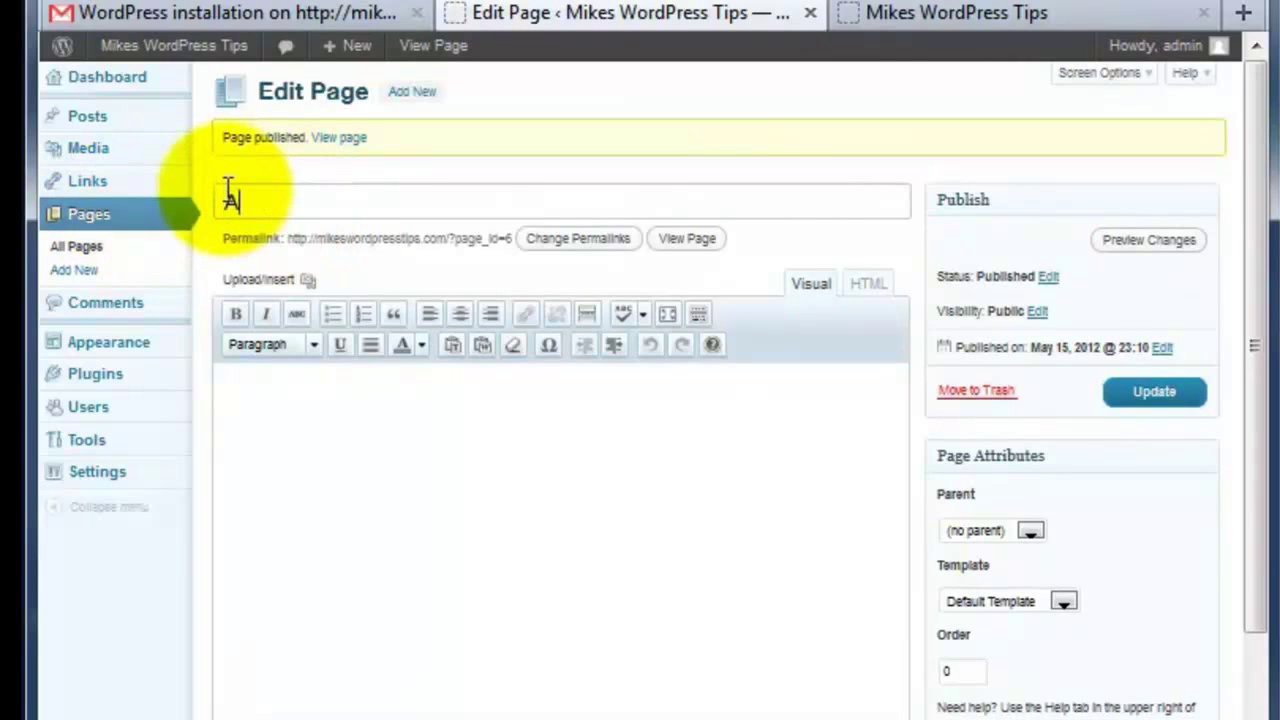
pyautogui.write('About Me')
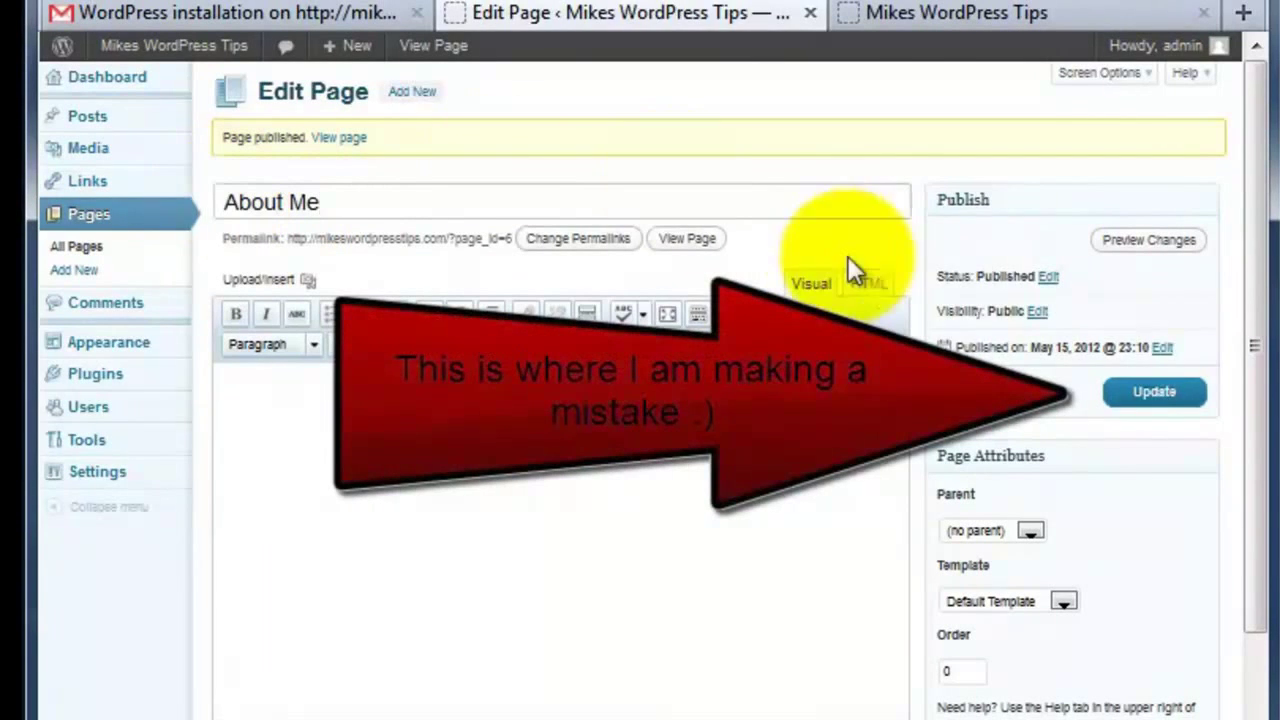
pyautogui.click(1155, 393)
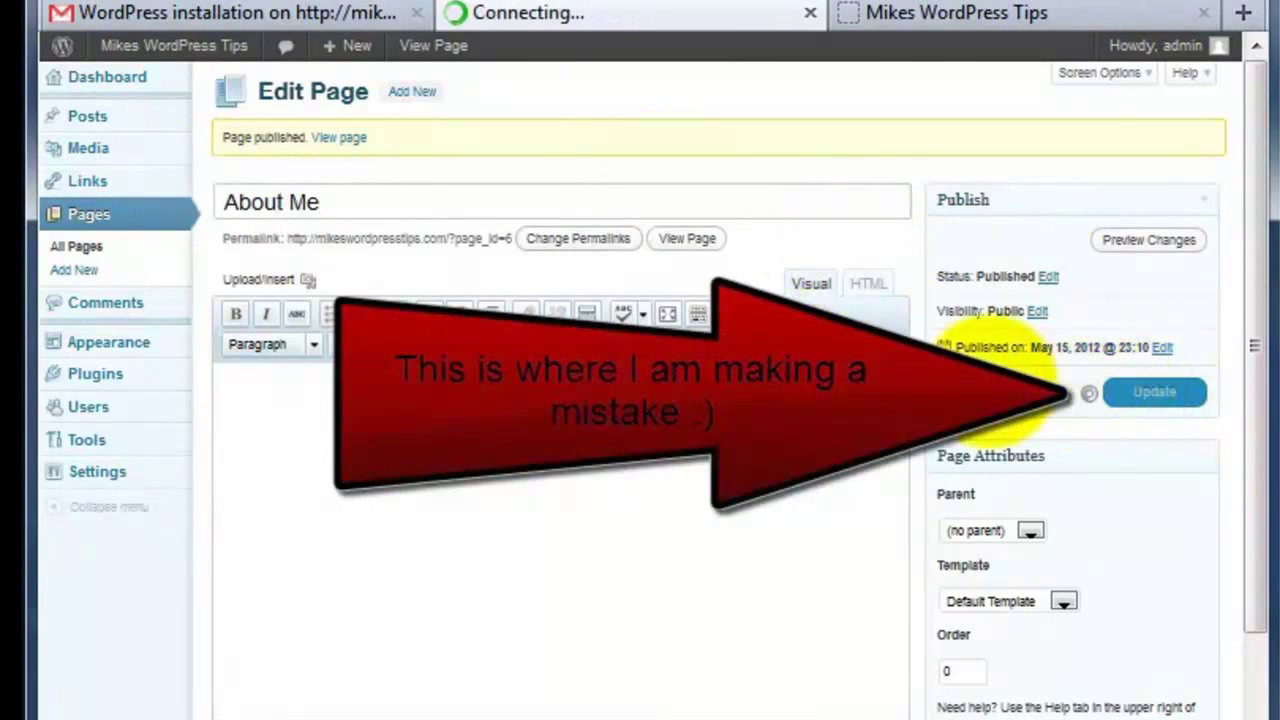
# Step: Add a new page titled Contact and publish it
pyautogui.click(412, 93)
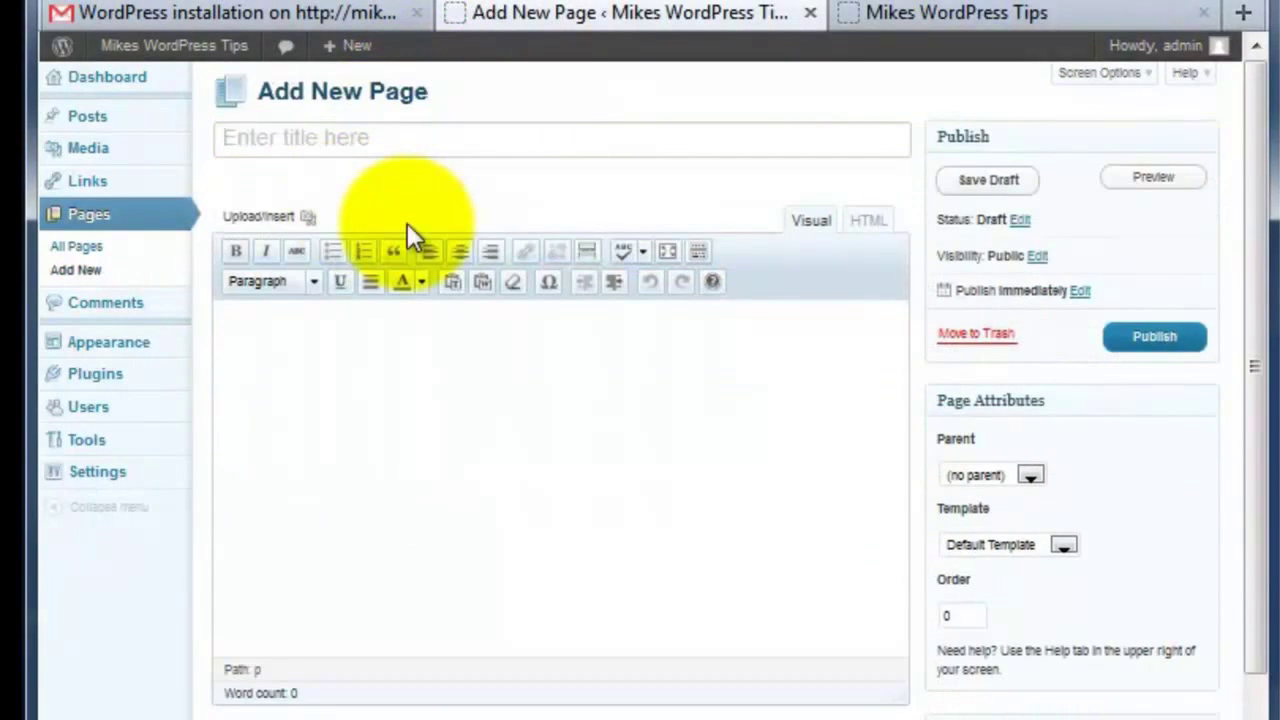
pyautogui.write('Contatc')
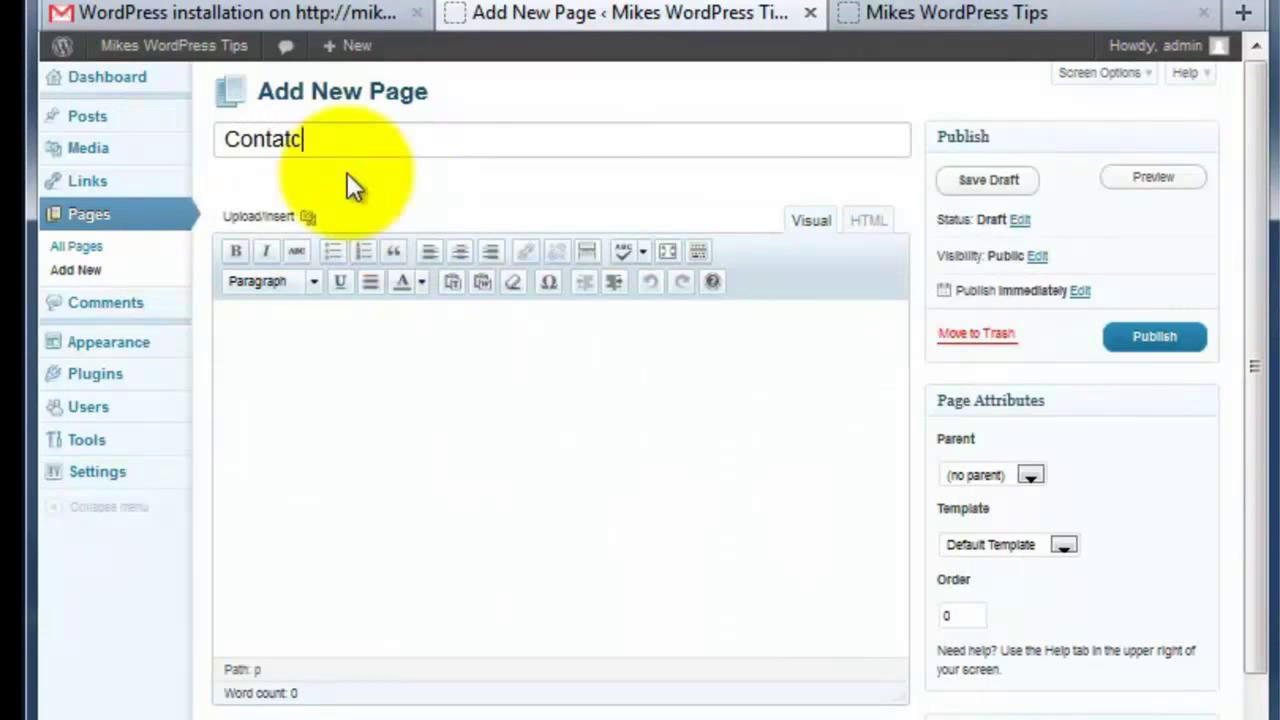
pyautogui.press('BackSpace')
pyautogui.press('BackSpace')
pyautogui.write('ct')
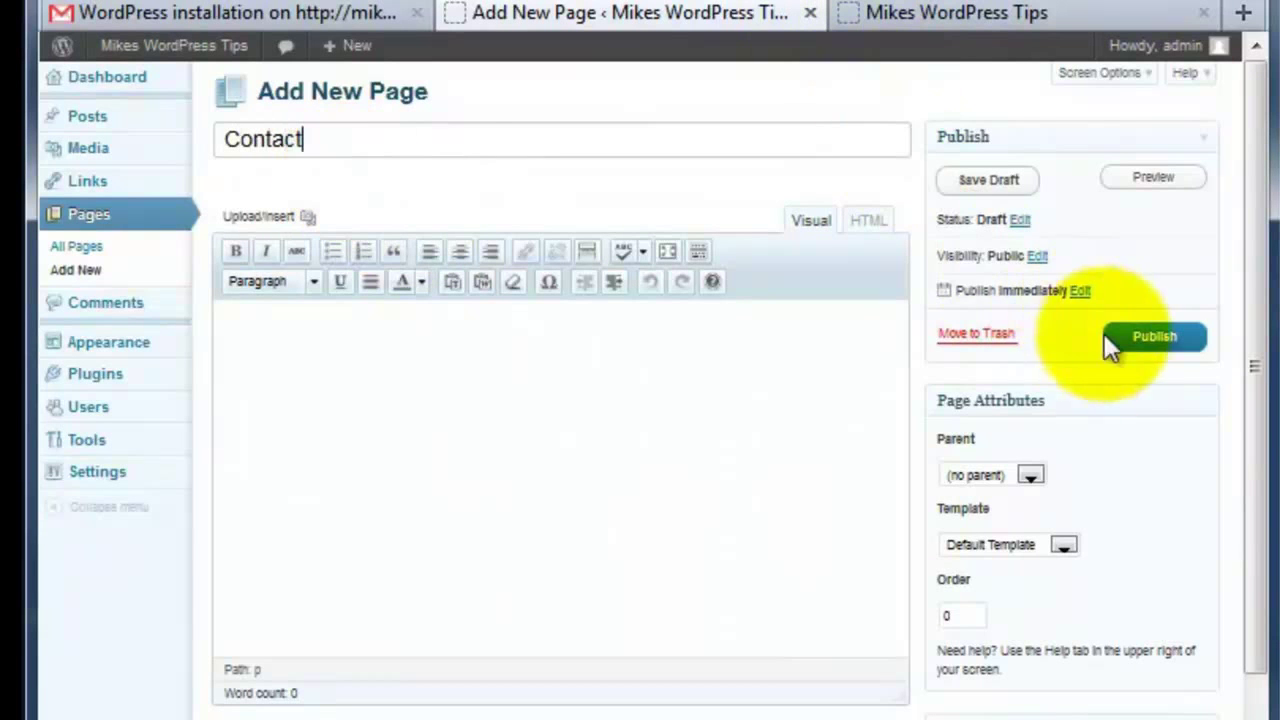
pyautogui.click(1131, 342)
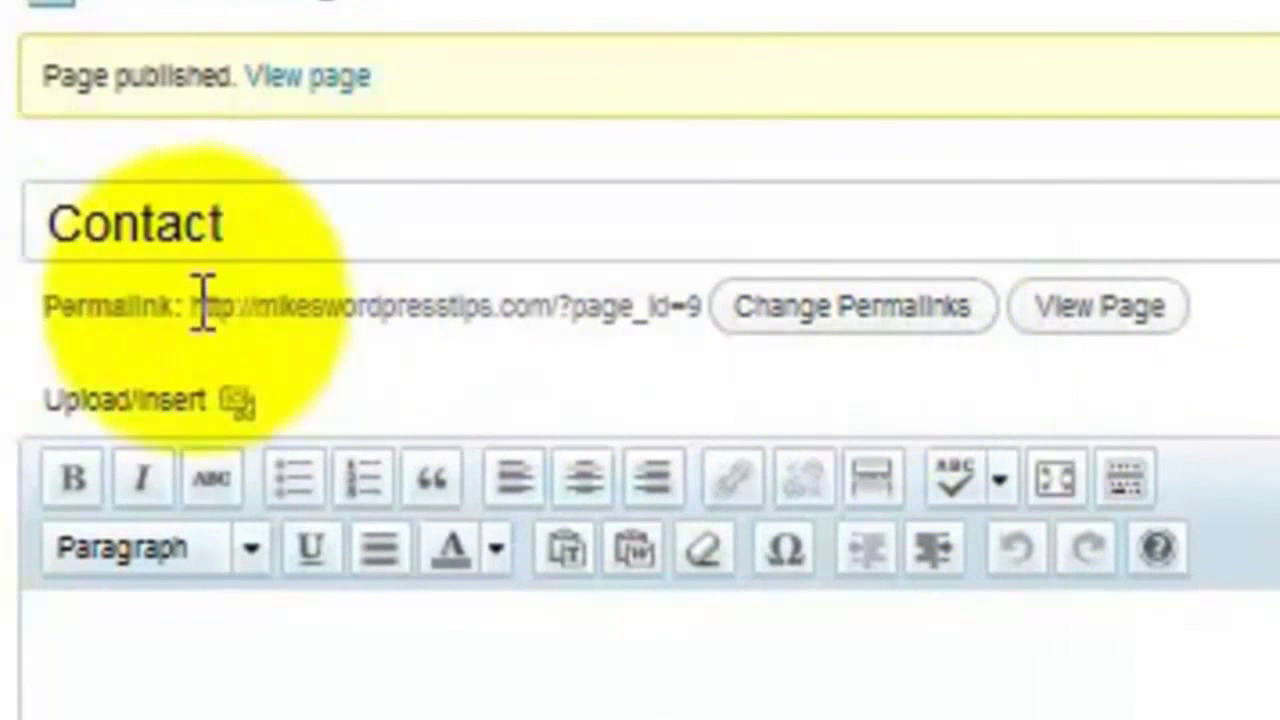
# Step: Examine the Contact page's permalink, highlighting the full address and its page ID portion
pyautogui.moveTo(196, 305); pyautogui.dragTo(700, 306)
pyautogui.click(565, 303)
pyautogui.moveTo(566, 305); pyautogui.dragTo(706, 300)
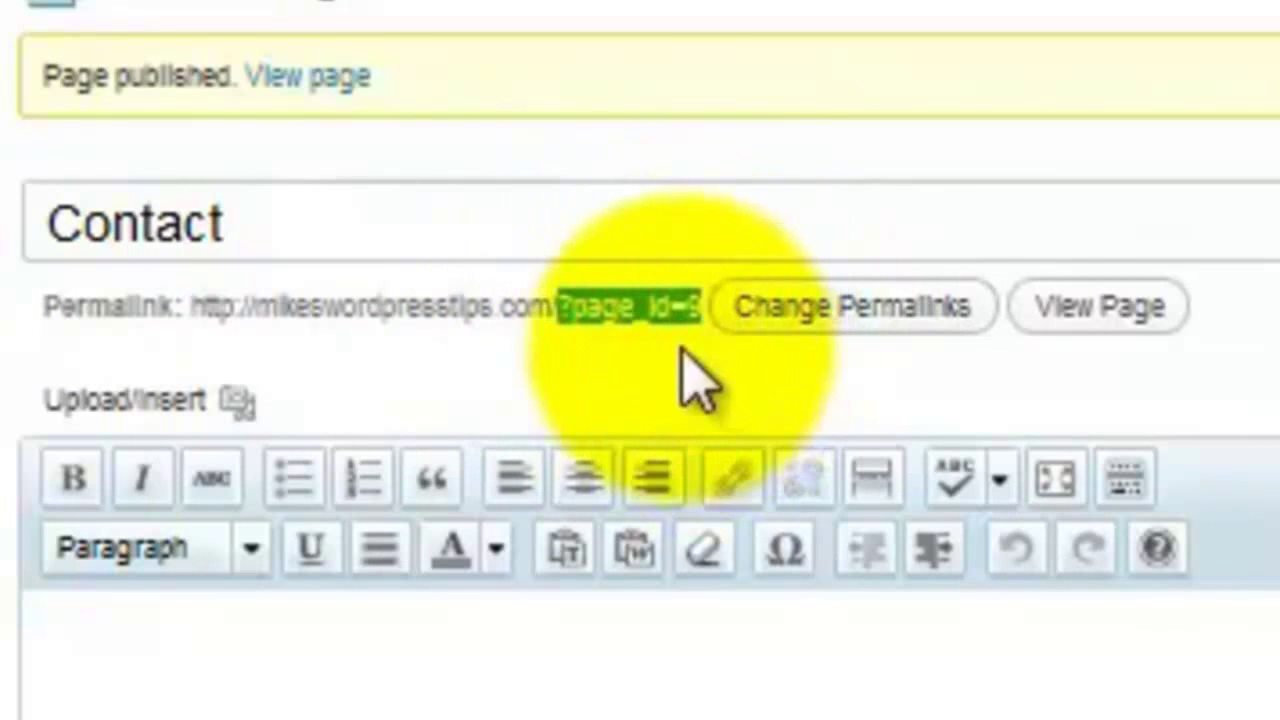
pyautogui.click(668, 375)
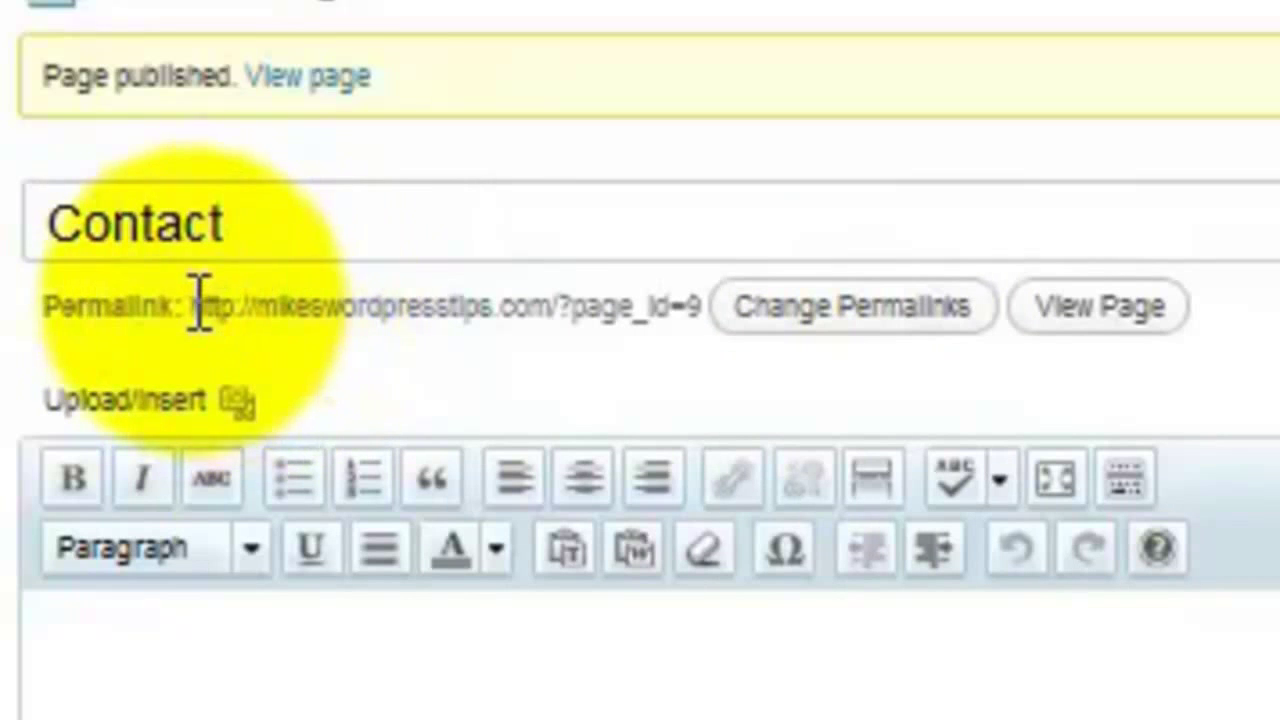
# Step: Change the site's permalink structure to Post name, save it, and update the Contact page
pyautogui.click(855, 322)
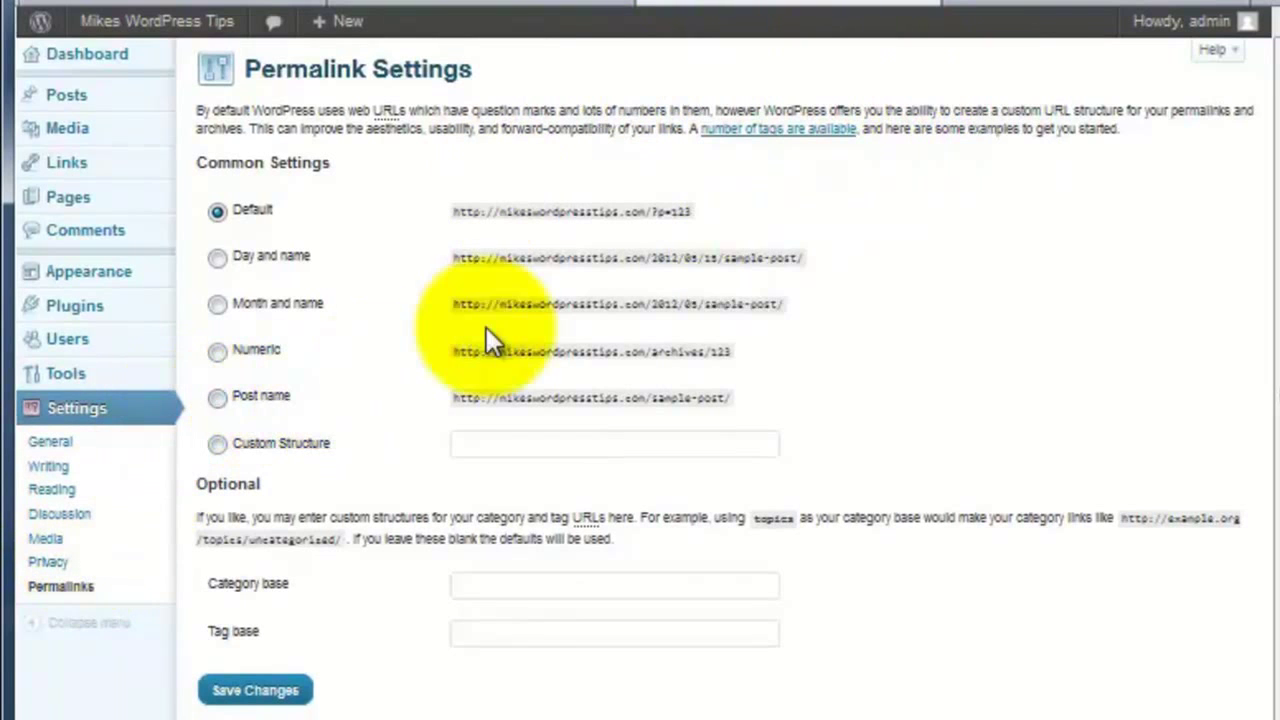
pyautogui.click(218, 397)
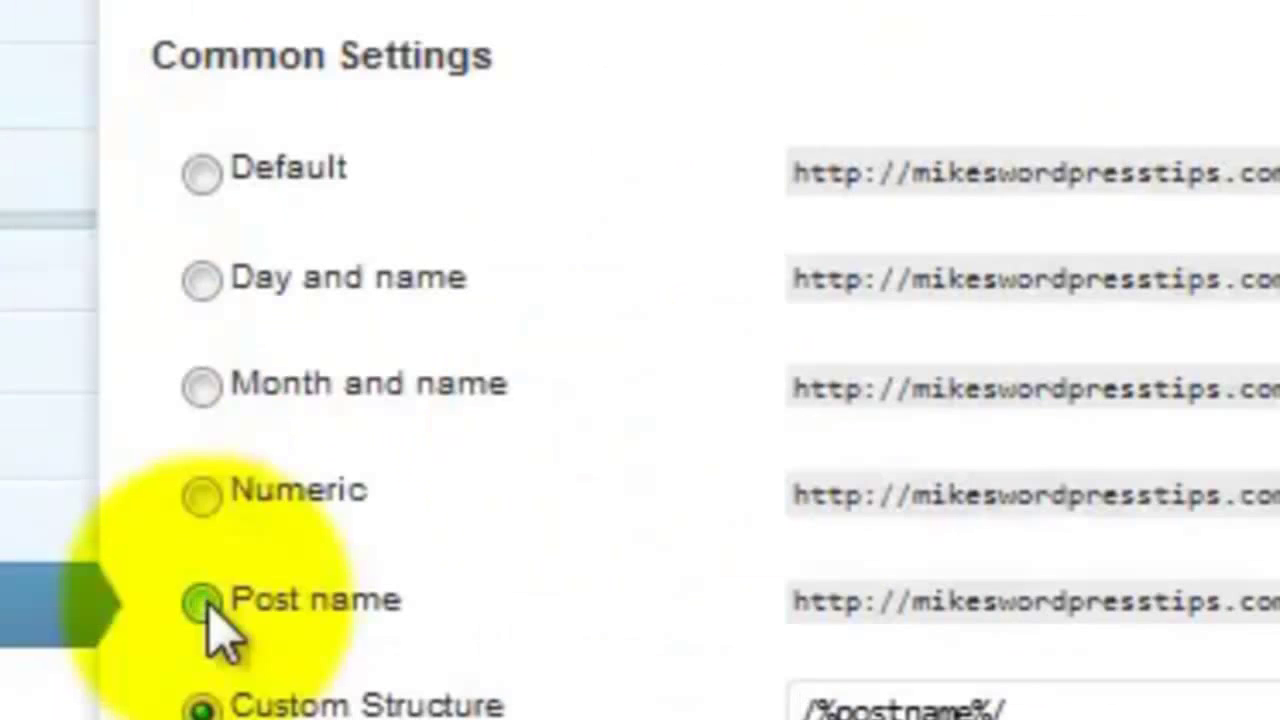
pyautogui.click(205, 602)
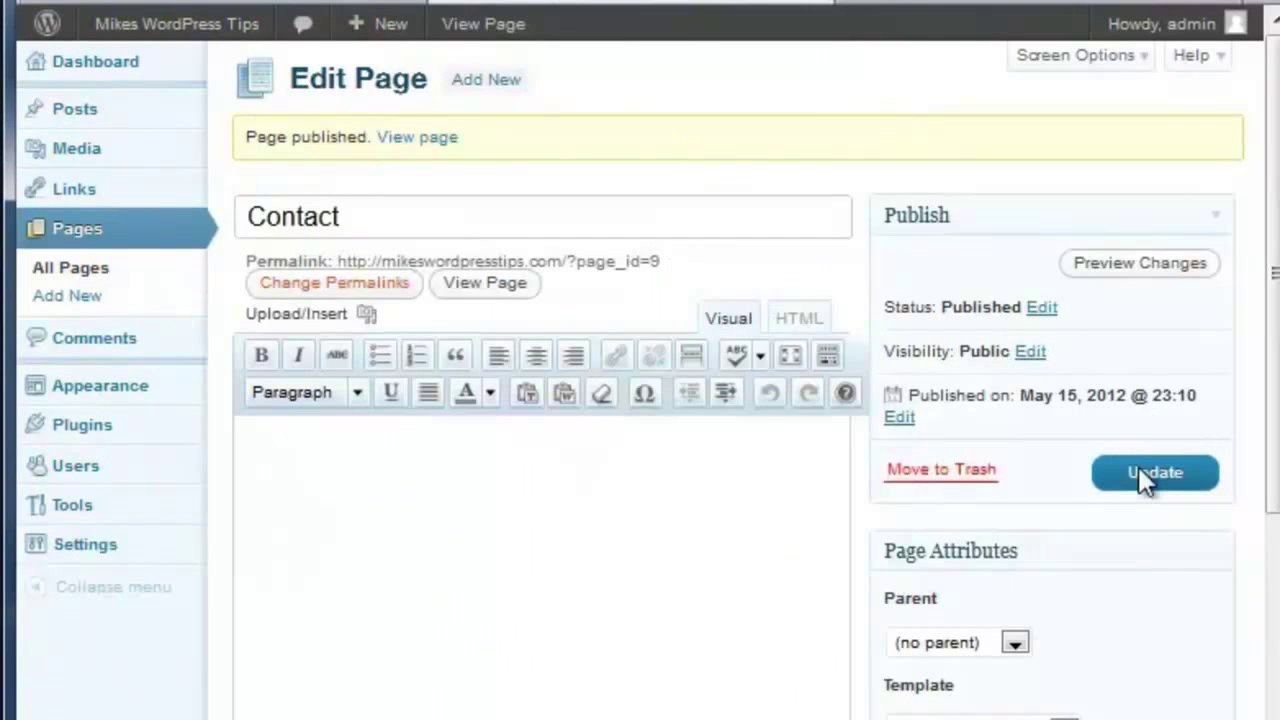
pyautogui.click(1152, 473)
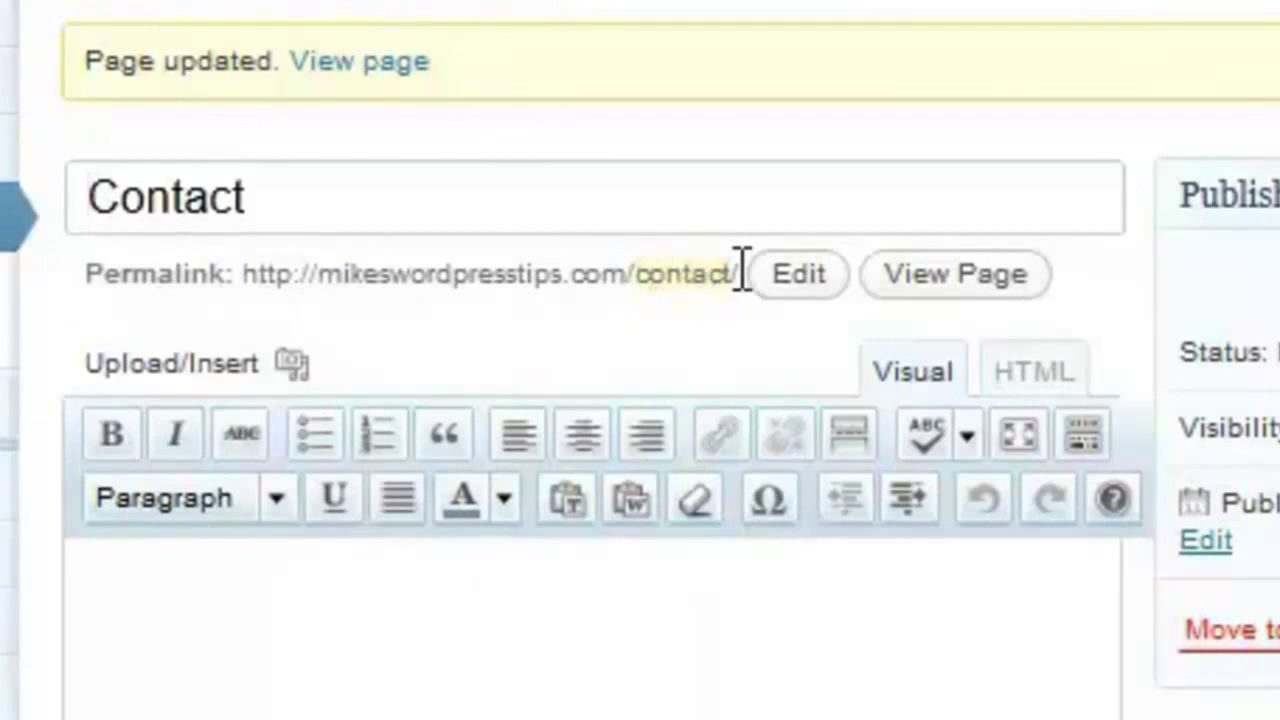
# Step: Compare the Contact page's title with the ending of its permalink
pyautogui.moveTo(93, 170); pyautogui.dragTo(302, 188)
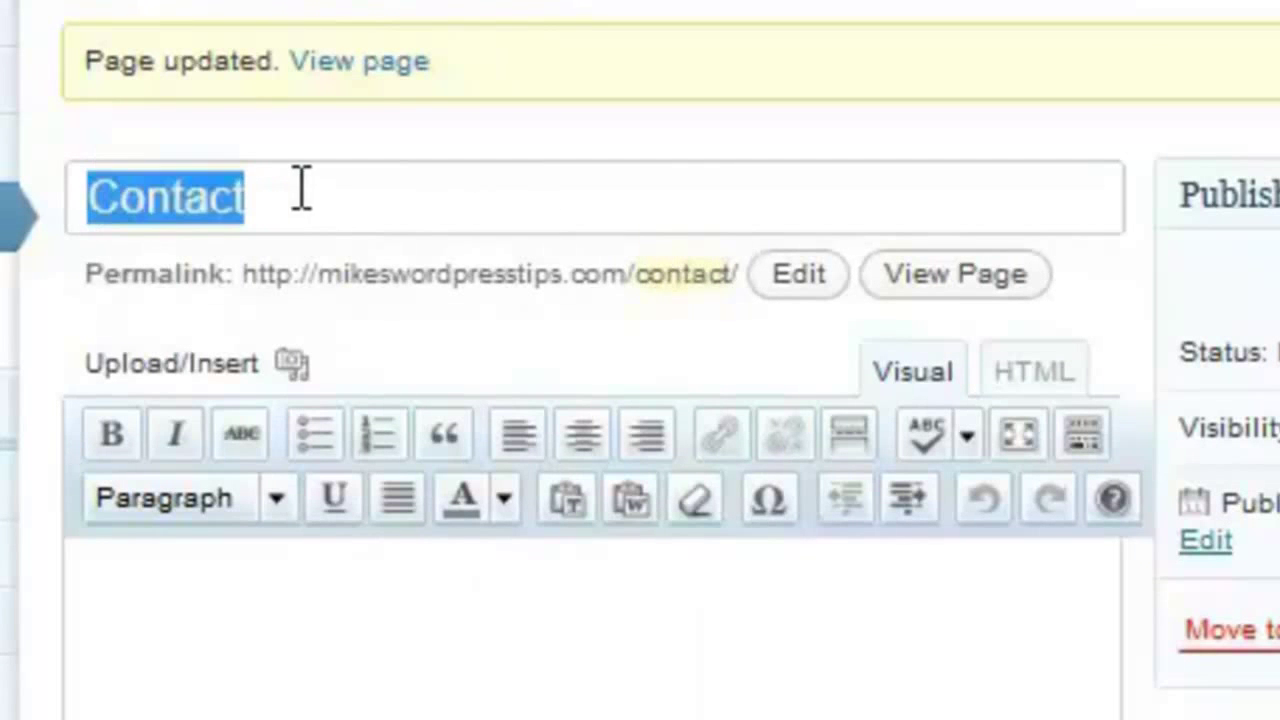
pyautogui.click(677, 371)
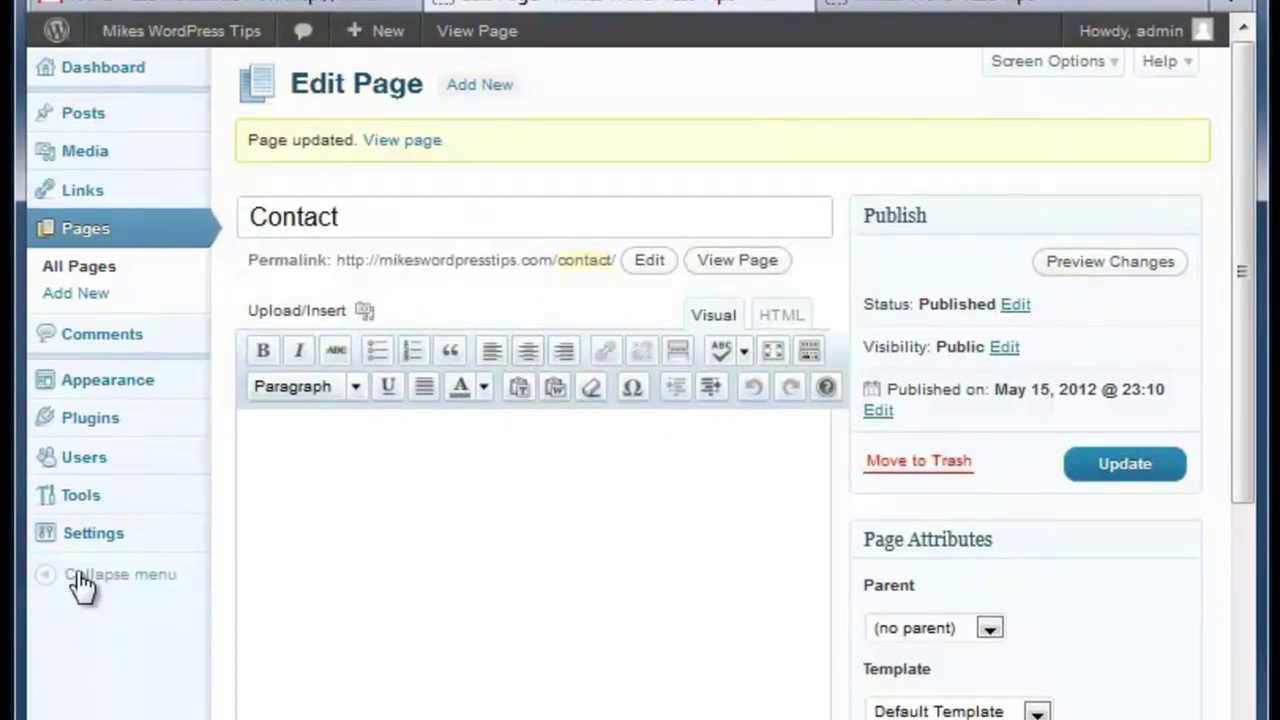
pyautogui.moveTo(95, 543)
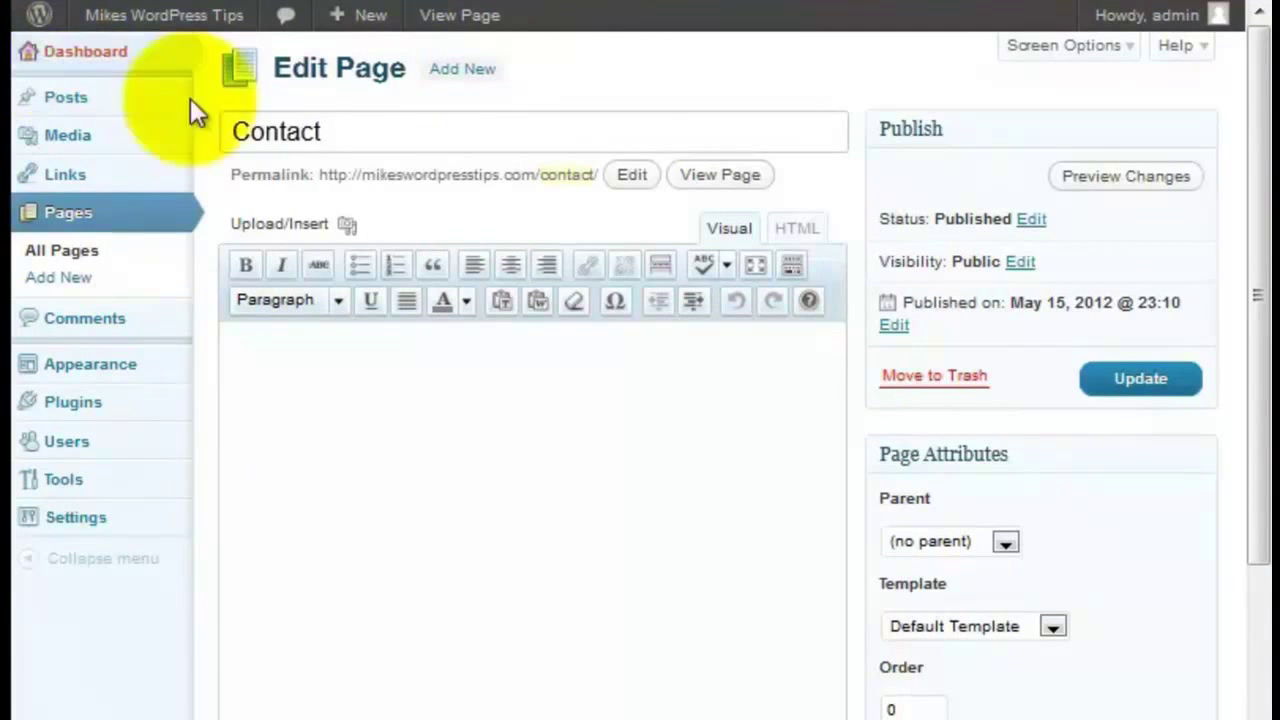
# Step: Open the About Me page from the list of all pages, retitle it Blog to match its permalink, and update it
pyautogui.click(70, 251)
pyautogui.moveTo(380, 282)
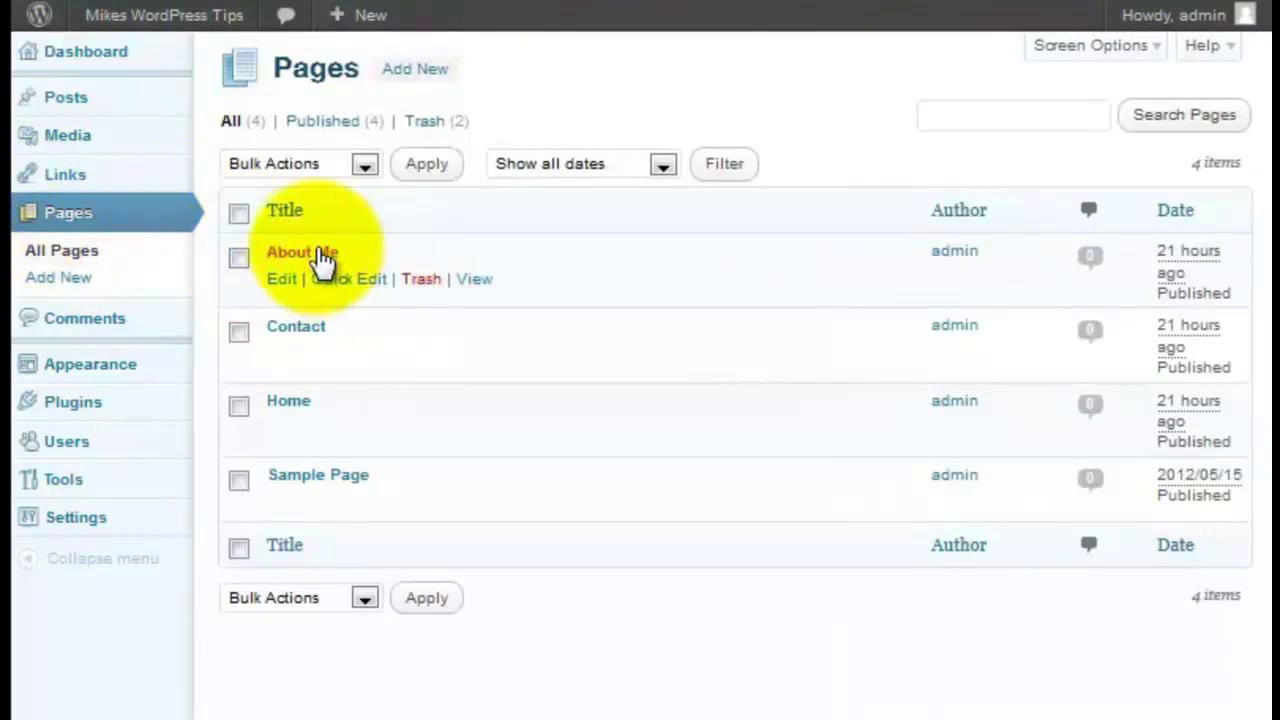
pyautogui.moveTo(303, 424)
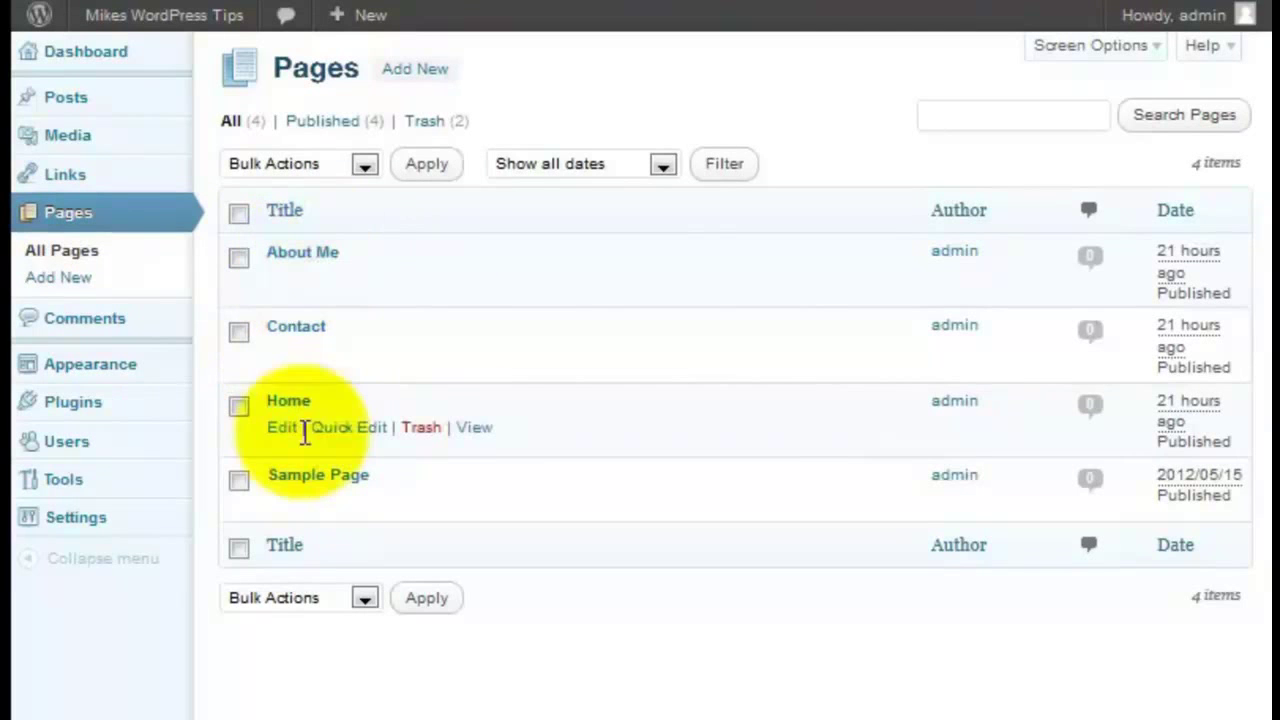
pyautogui.moveTo(298, 262)
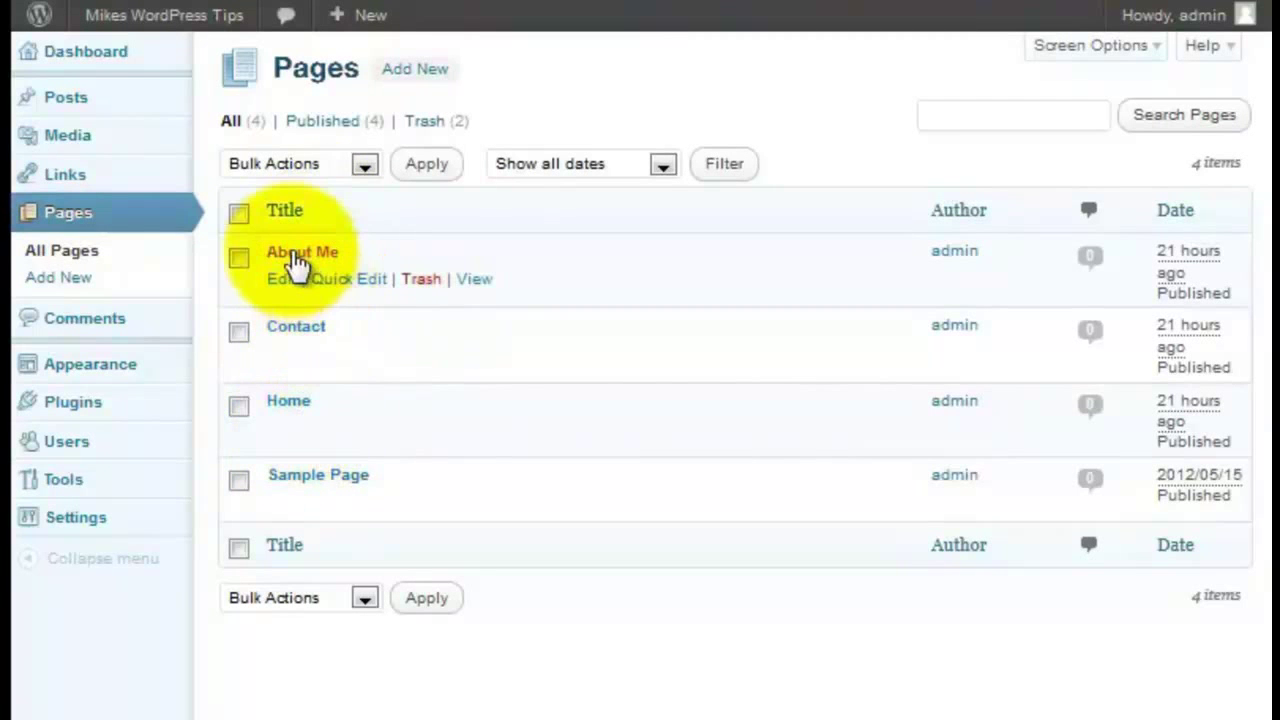
pyautogui.moveTo(550, 335)
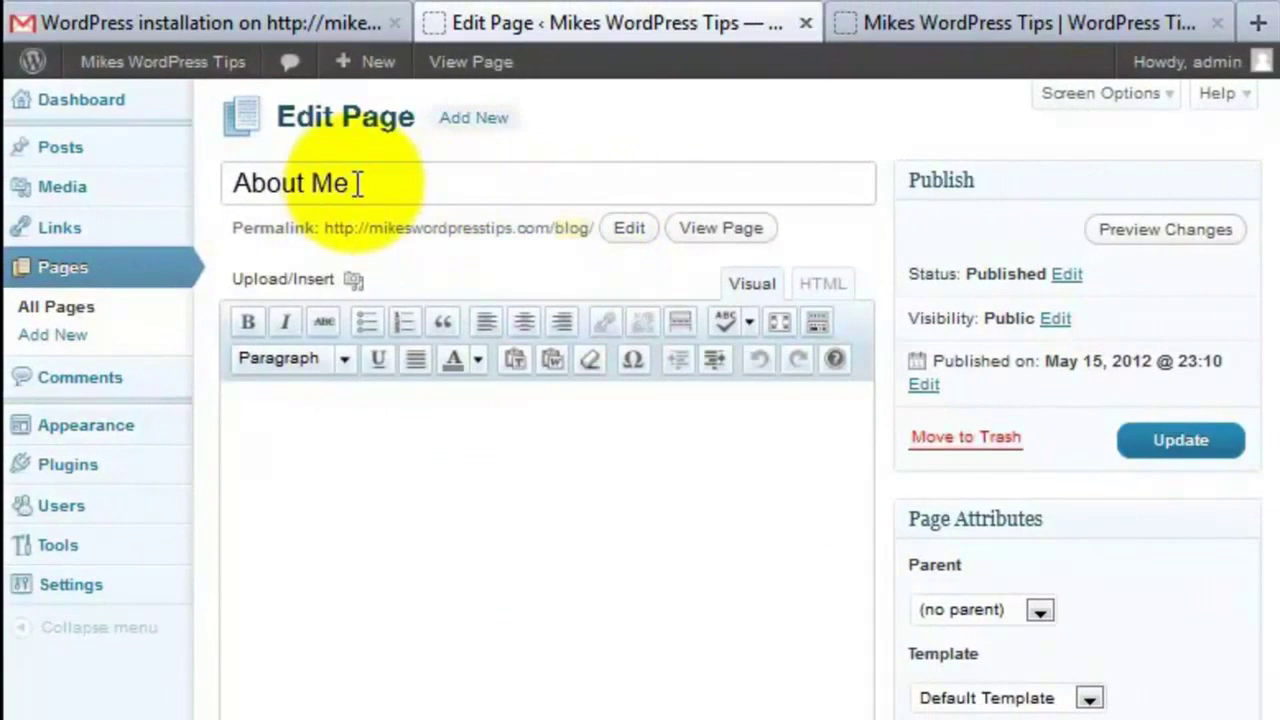
pyautogui.moveTo(33, 170)
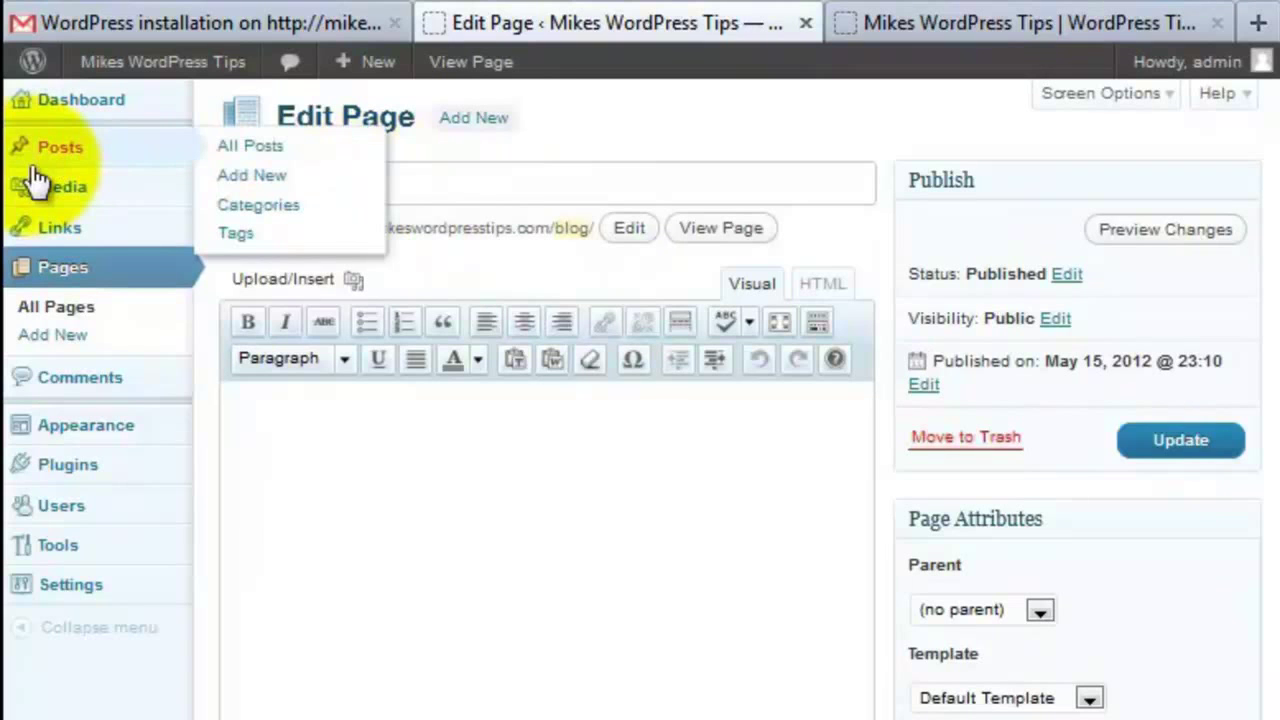
pyautogui.click(1172, 444)
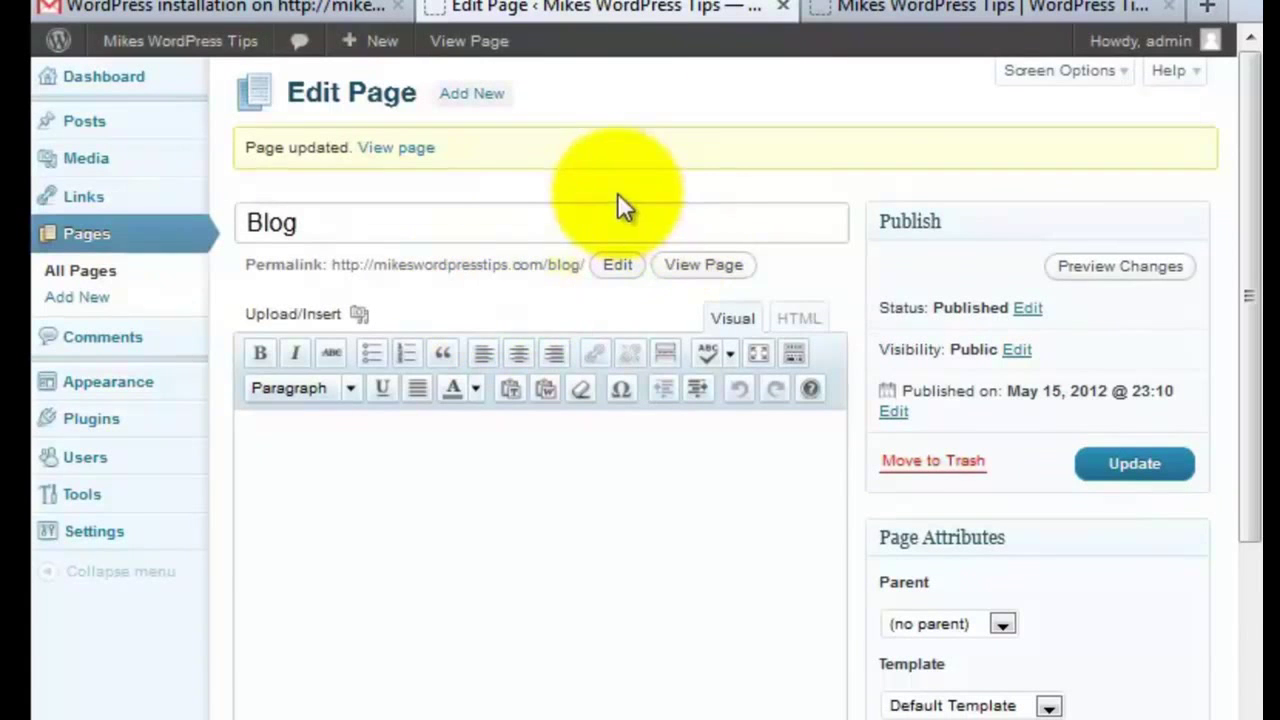
# Step: Add a new page titled About Me and publish it
pyautogui.click(467, 97)
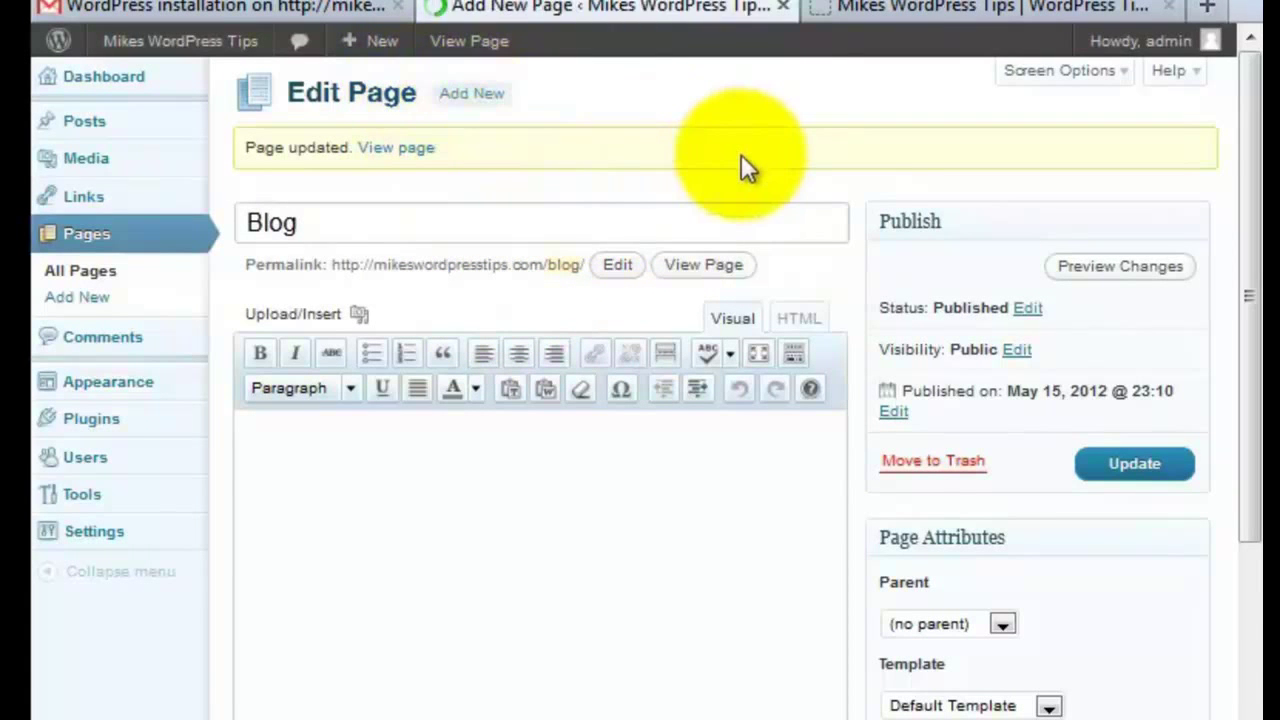
pyautogui.write('A')
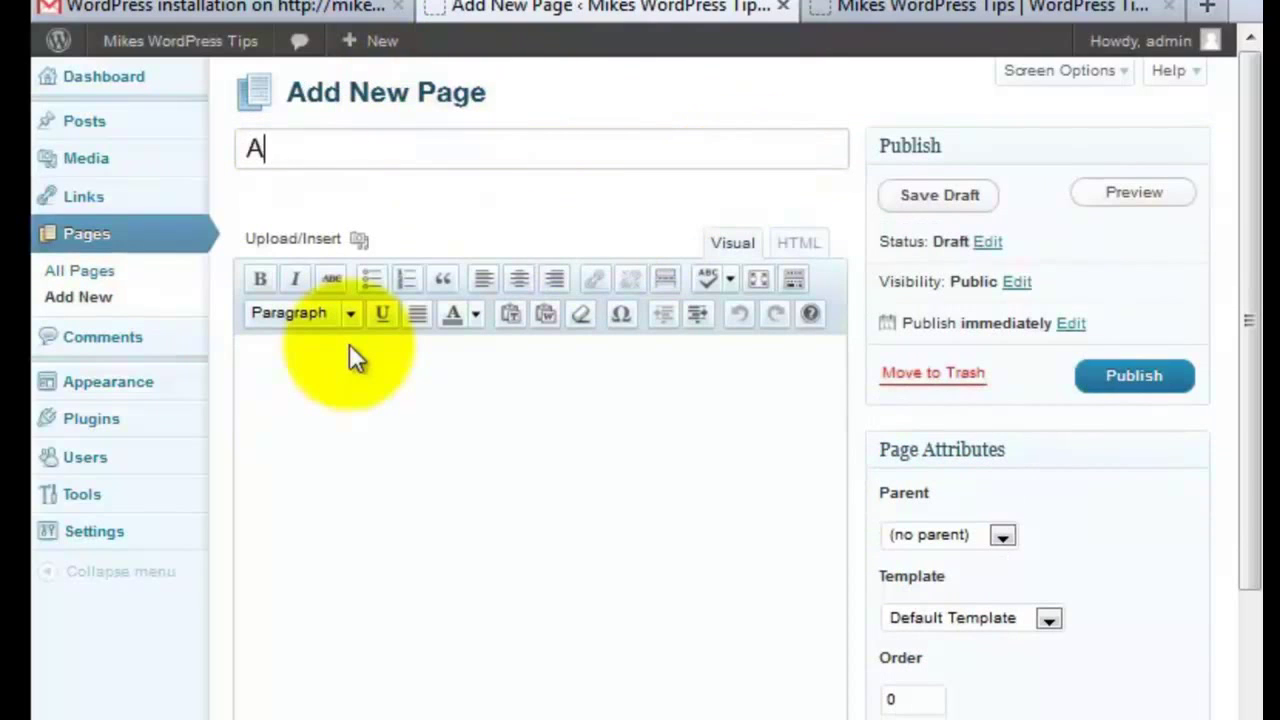
pyautogui.write('bout Me')
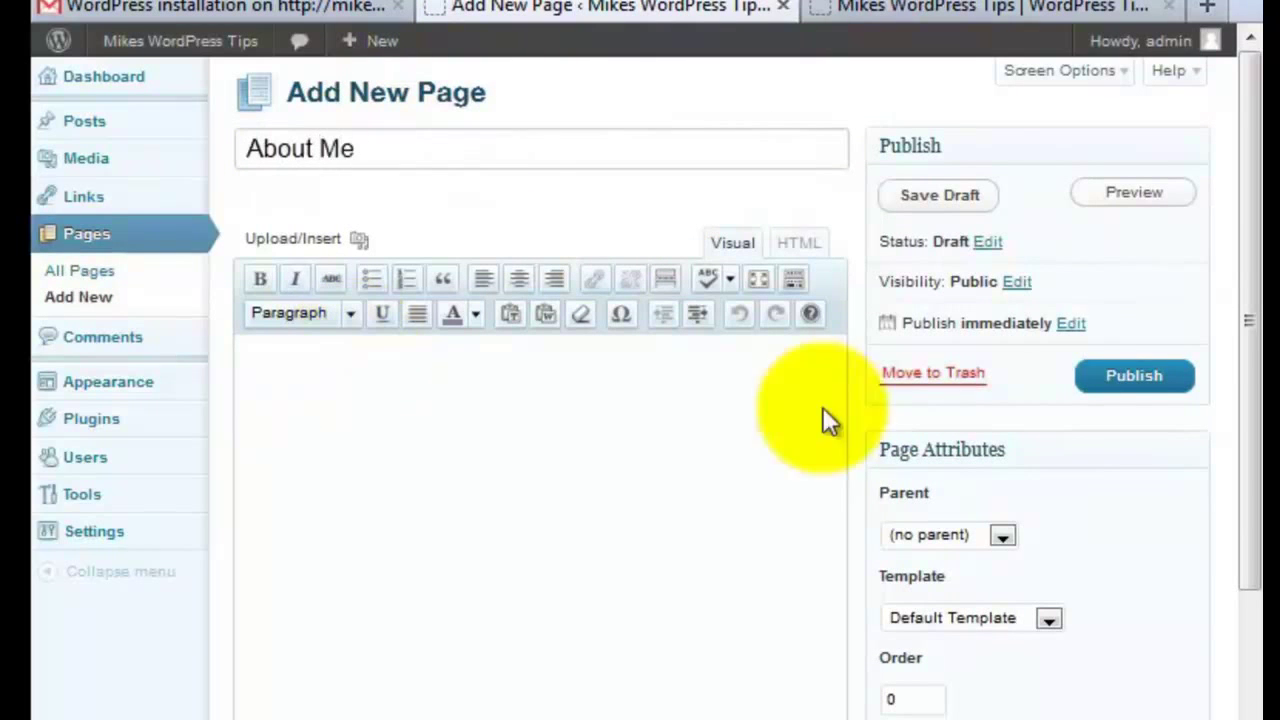
pyautogui.click(1128, 378)
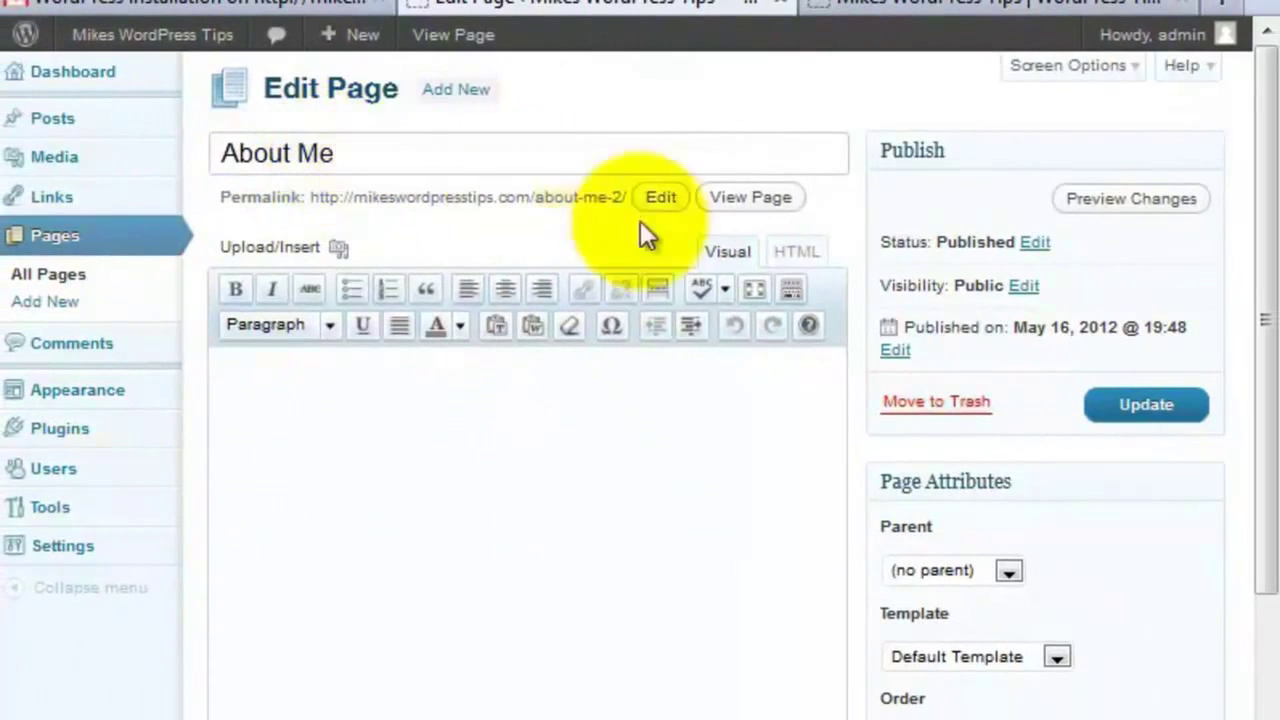
# Step: Check the site's header and set the tagline in General Settings to "Tips & Trickls For WordPress Beginners...and more!"
pyautogui.moveTo(66, 556)
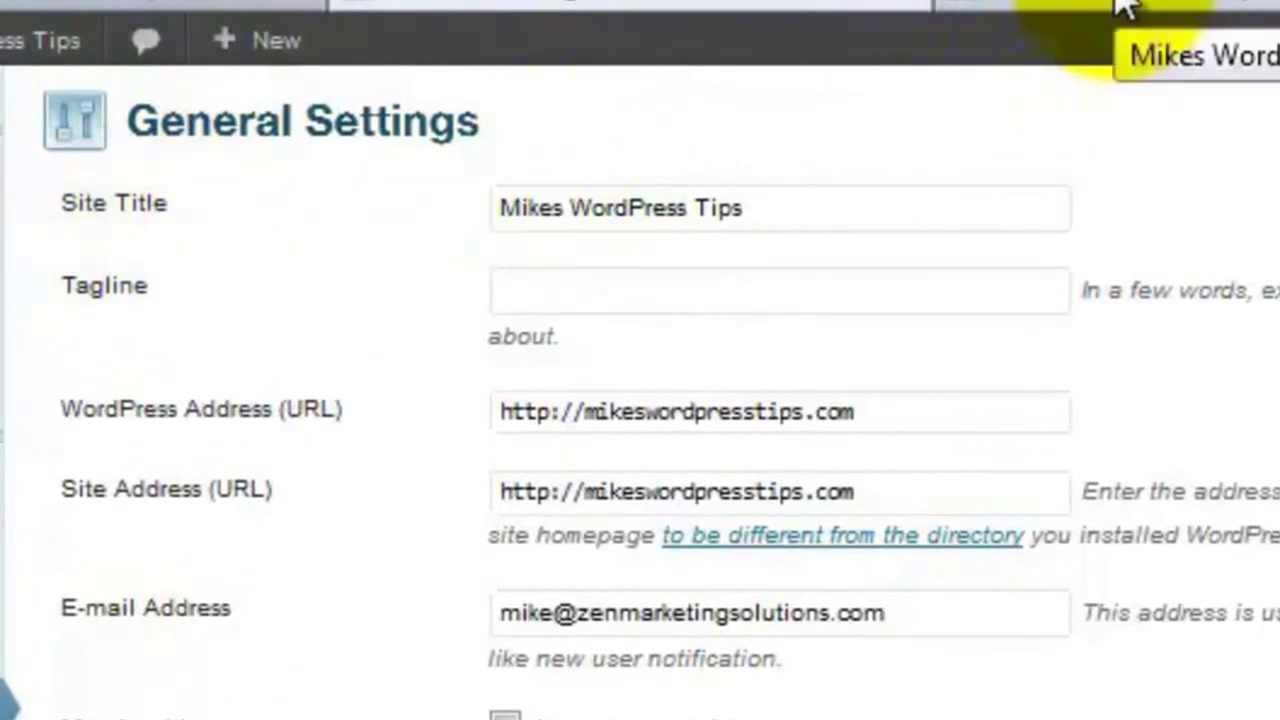
pyautogui.click(1125, 8)
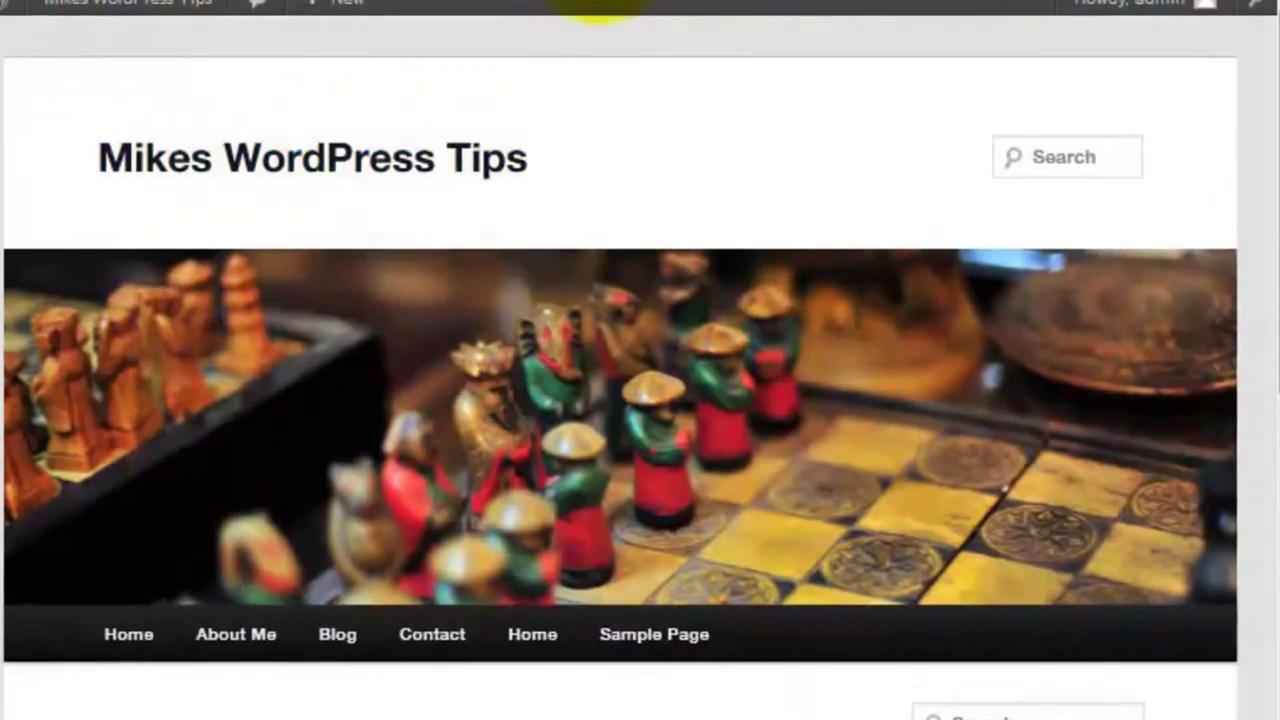
pyautogui.click(600, 3)
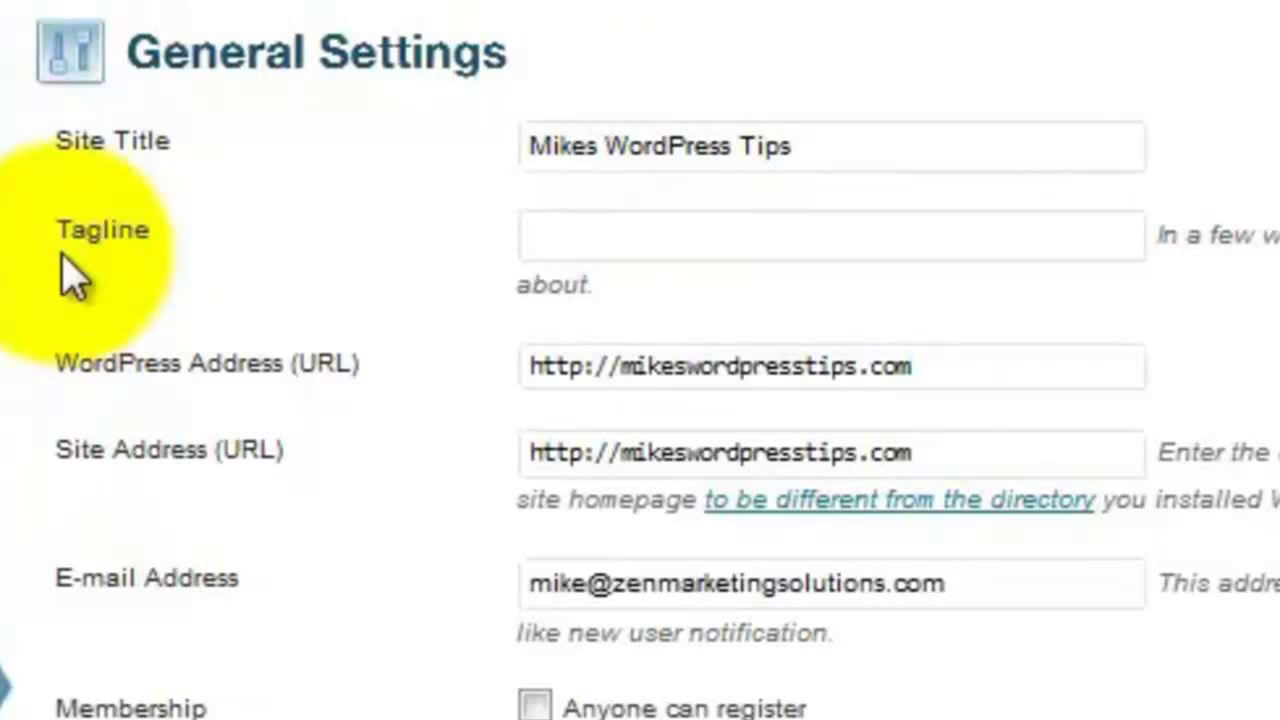
pyautogui.write('Tips & Trickls For WordPress Beginners...adn')
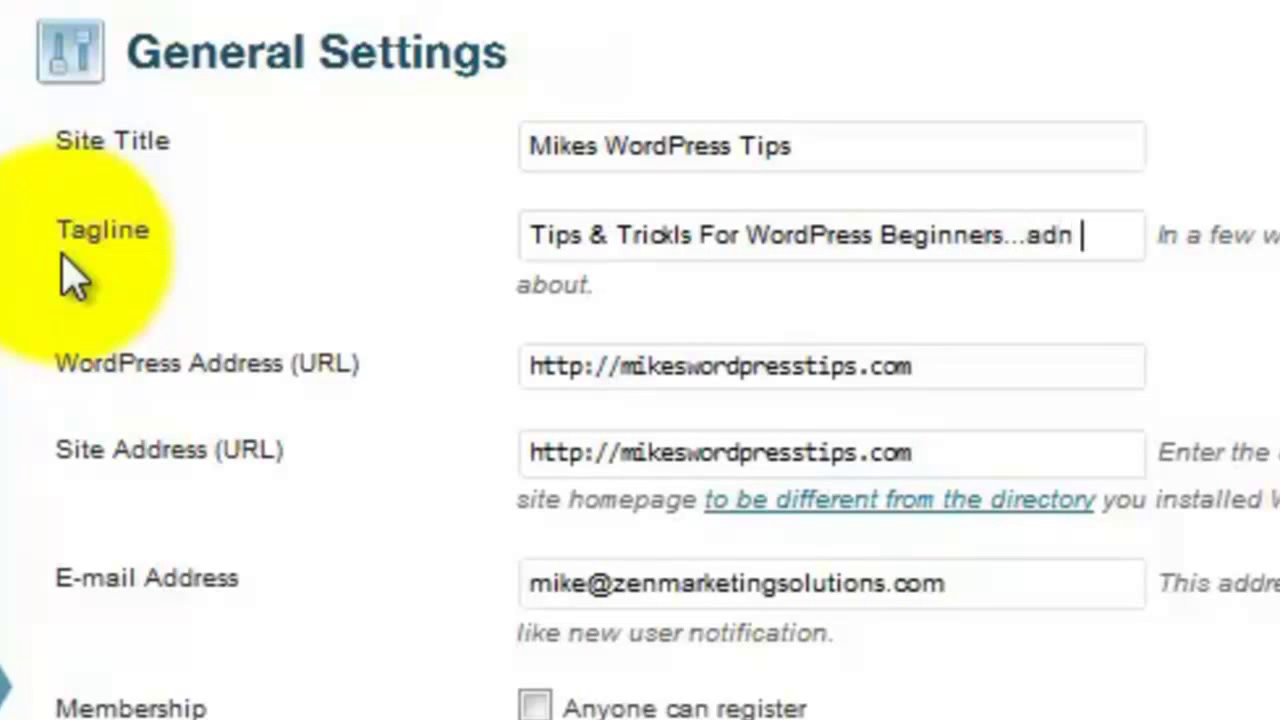
pyautogui.write('e!')
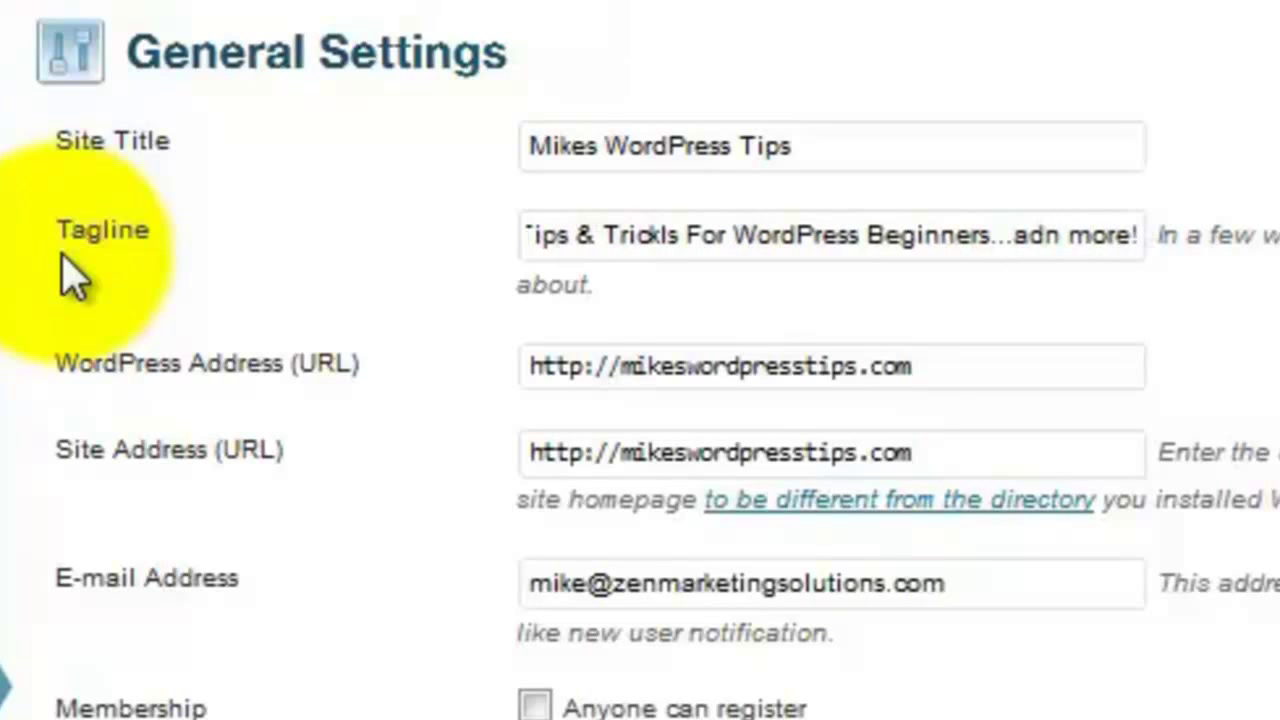
pyautogui.click(1050, 235)
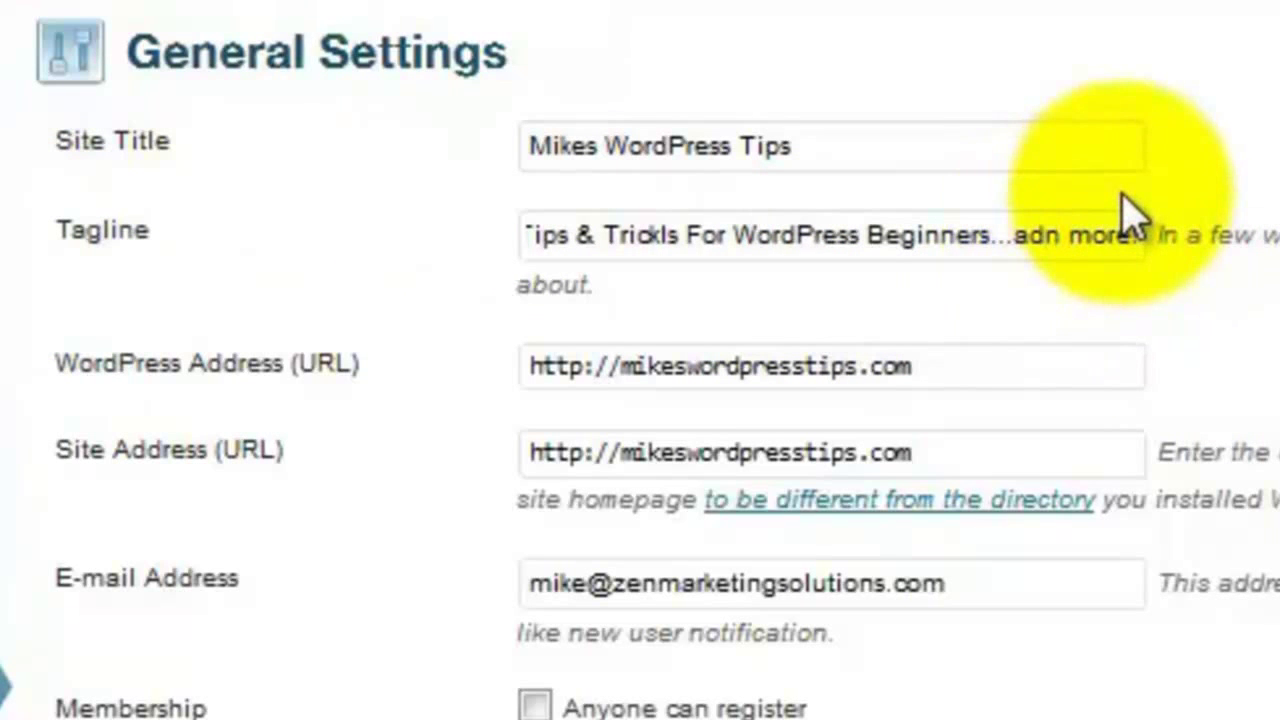
pyautogui.press('BackSpace')
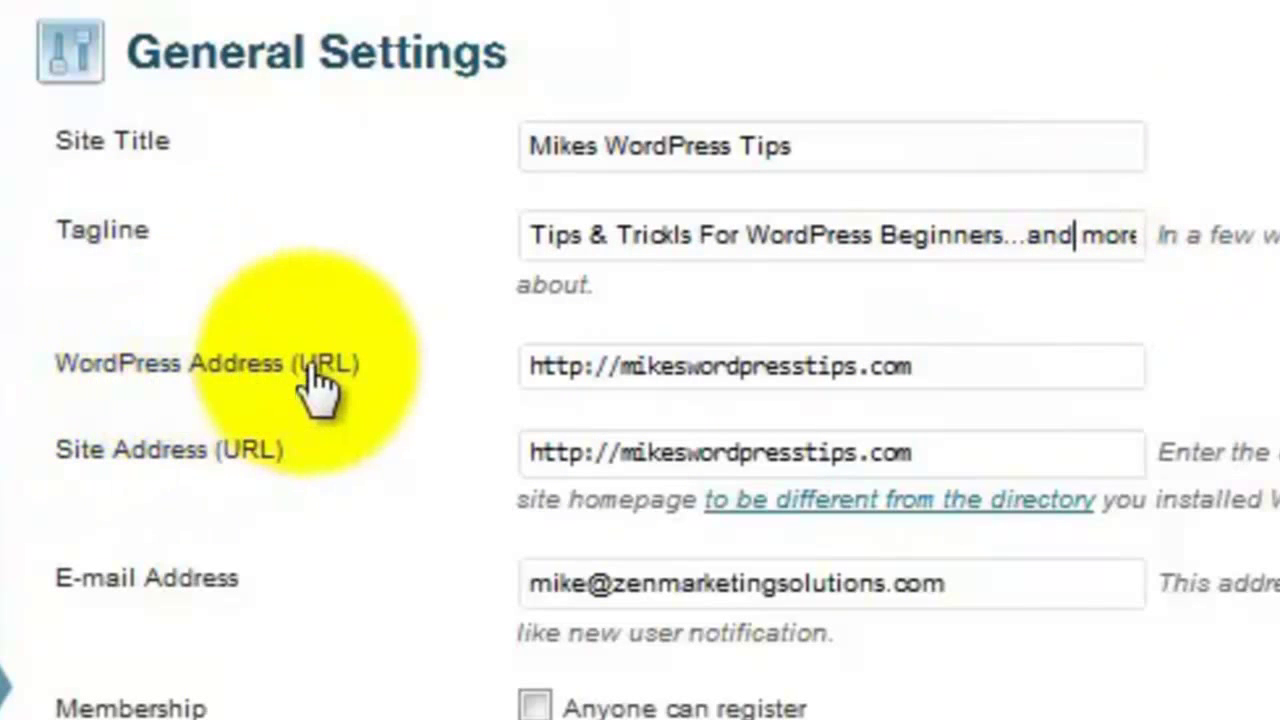
pyautogui.click(622, 366)
pyautogui.write('www.')
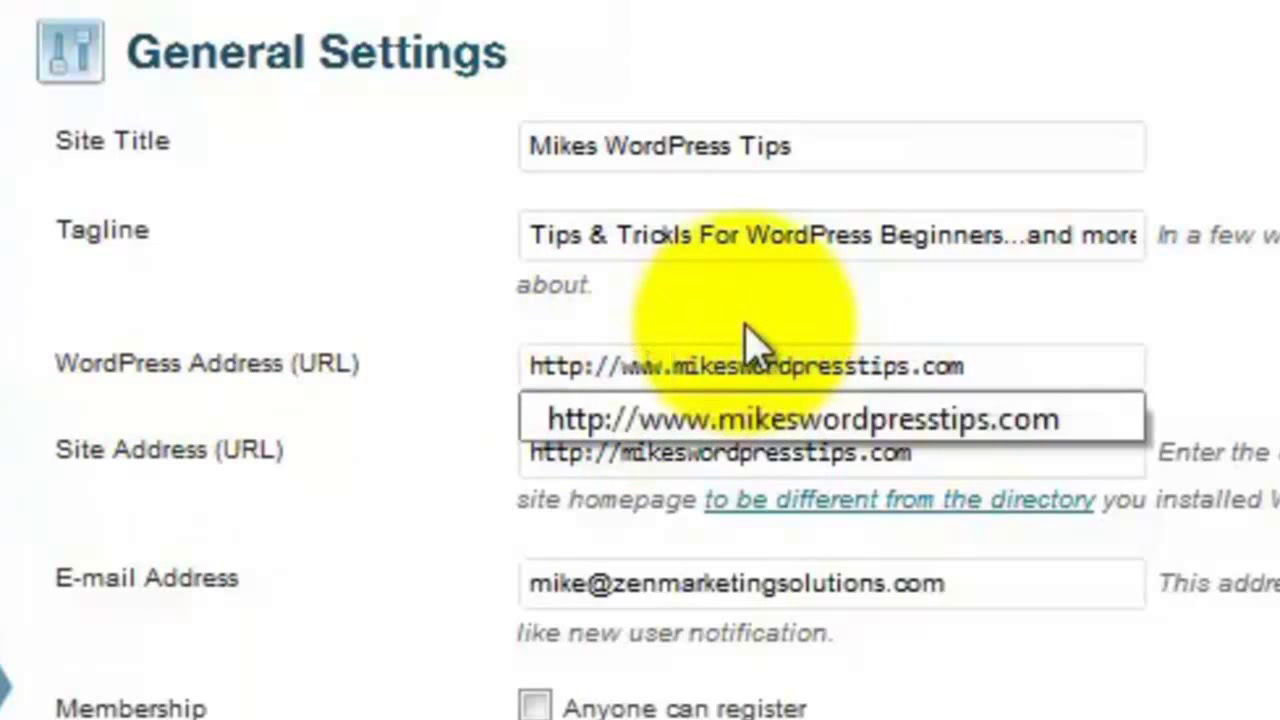
pyautogui.click(626, 452)
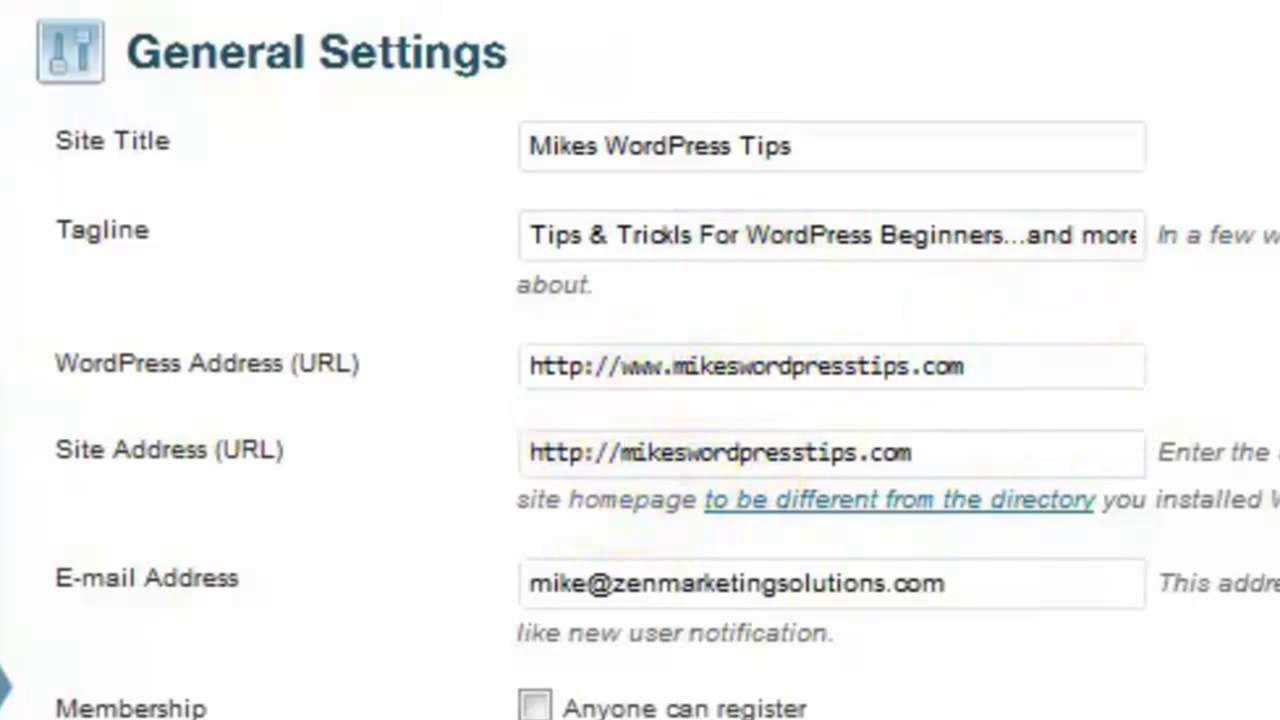
pyautogui.write('www.')
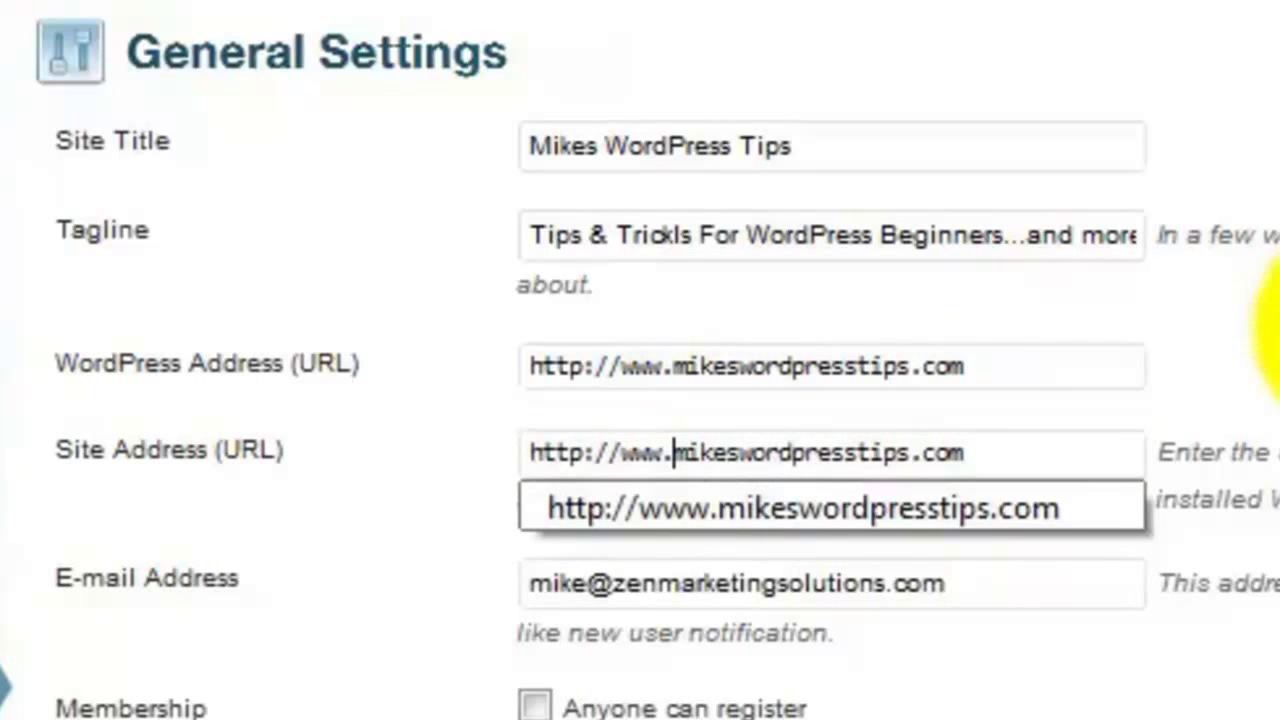
pyautogui.write('mikeswordpresstips.com')
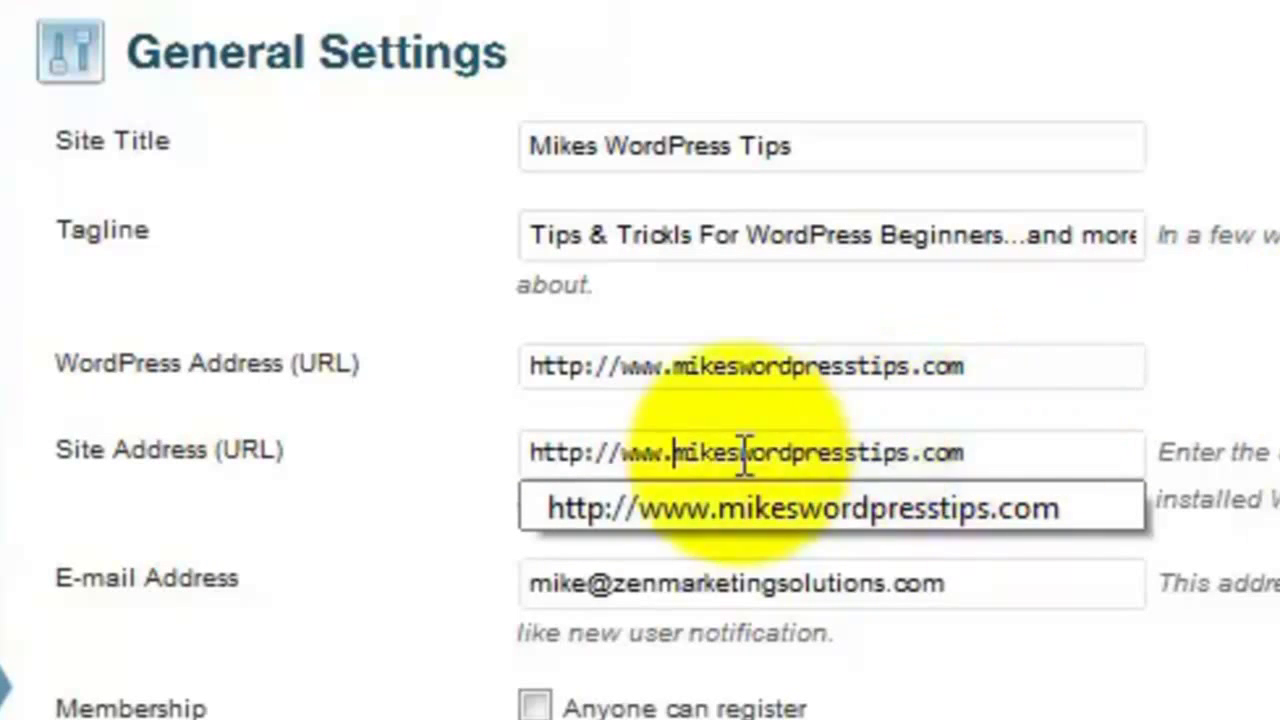
pyautogui.click(822, 515)
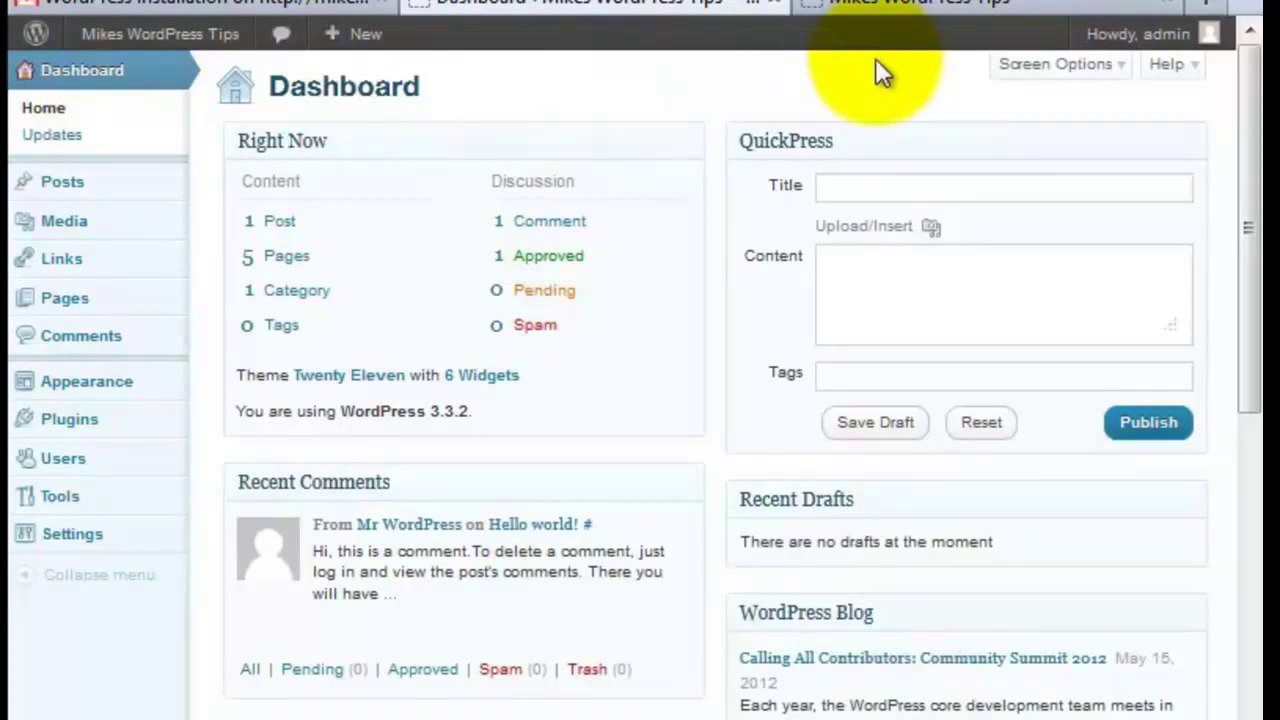
# Step: Reload the public site, check the tagline under its title, and return to the dashboard
pyautogui.rightClick(920, 8)
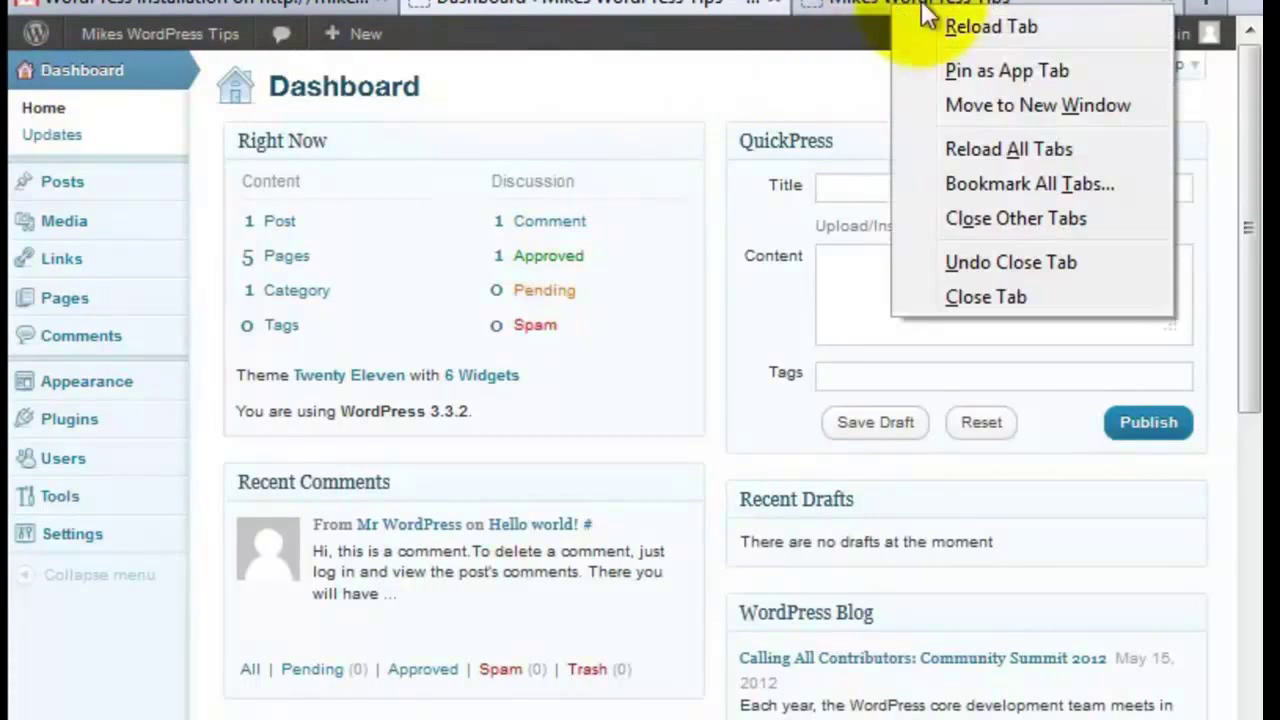
pyautogui.click(985, 20)
pyautogui.click(983, 4)
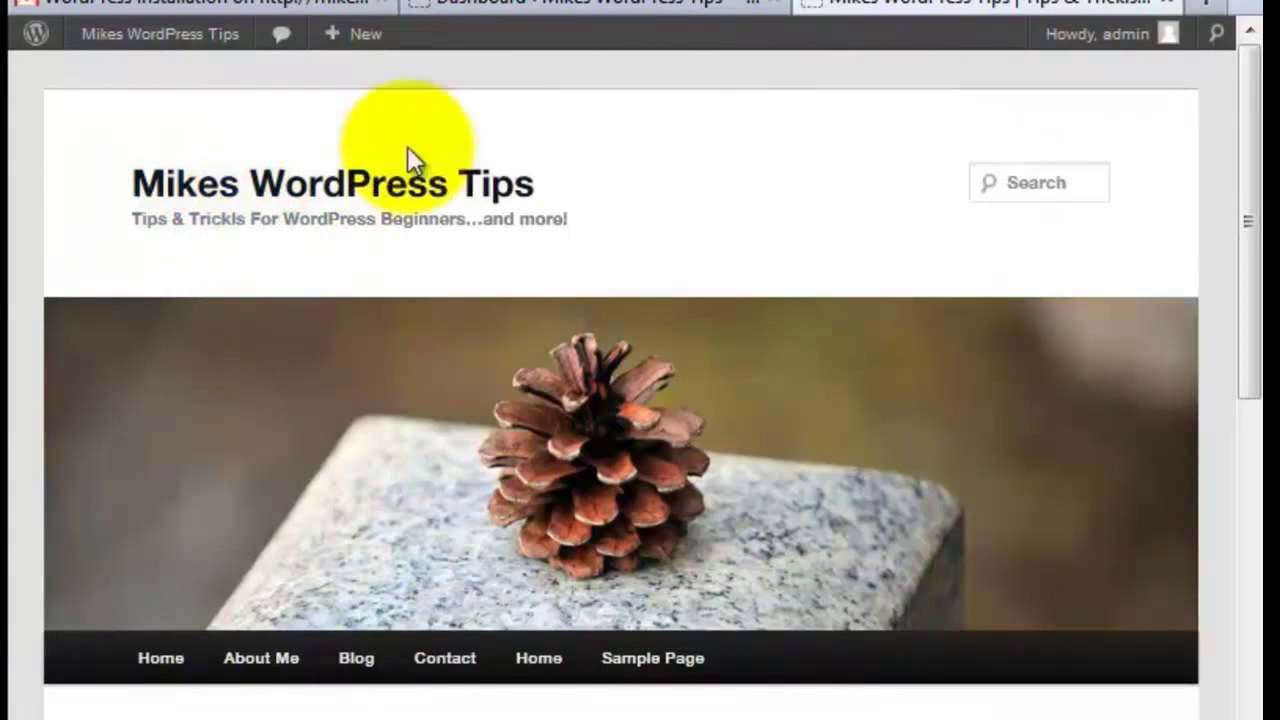
pyautogui.click(629, 12)
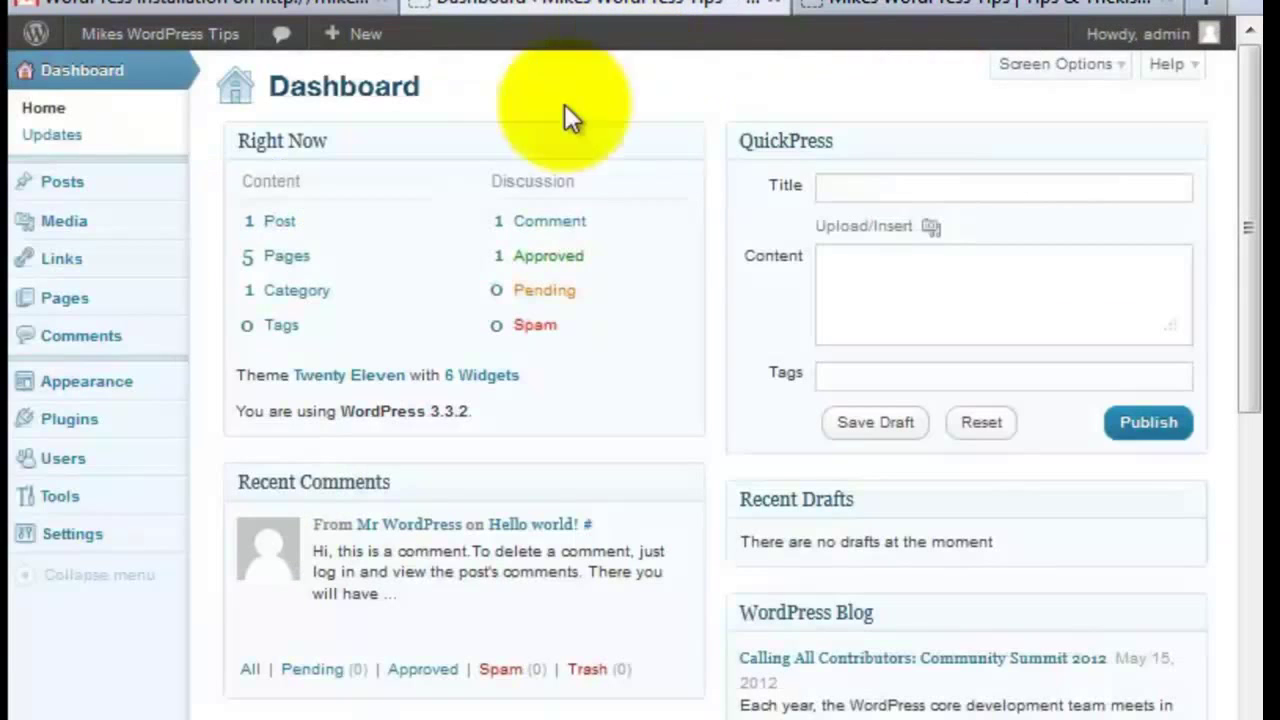
# Step: Correct the misspelled word in the General Settings tagline to "Tricks" and save the settings
pyautogui.moveTo(88, 545)
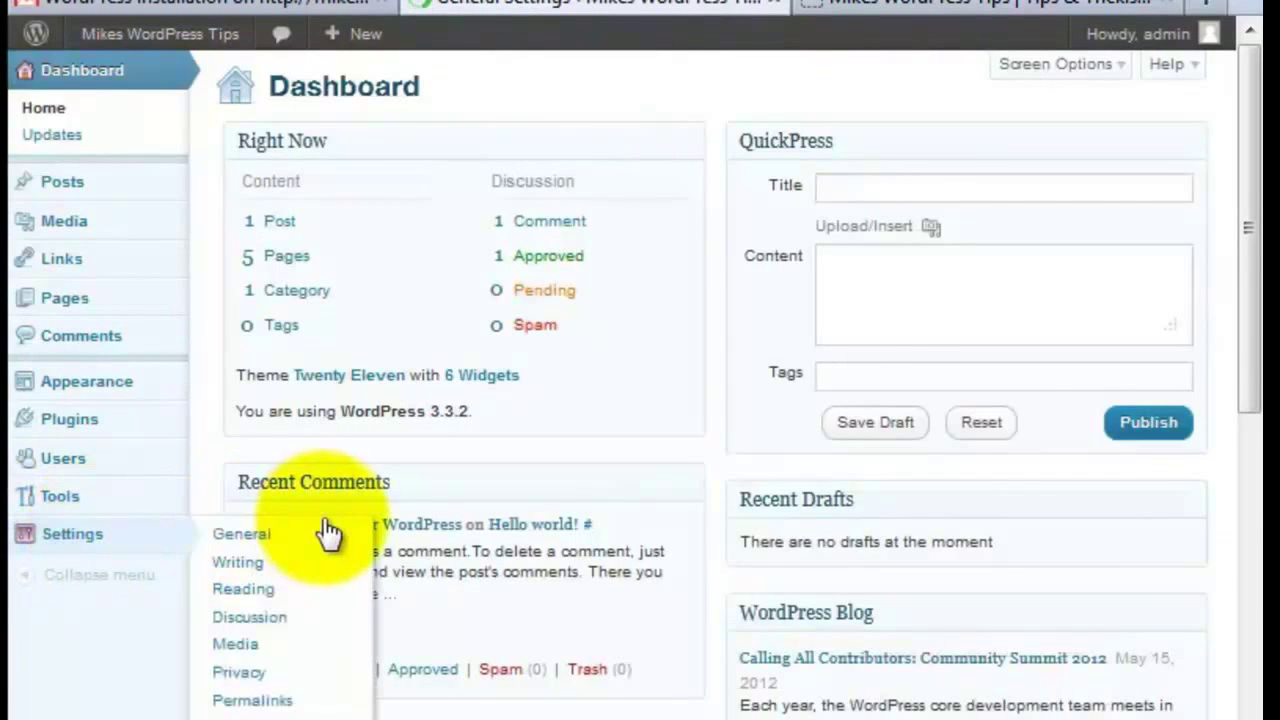
pyautogui.click(325, 530)
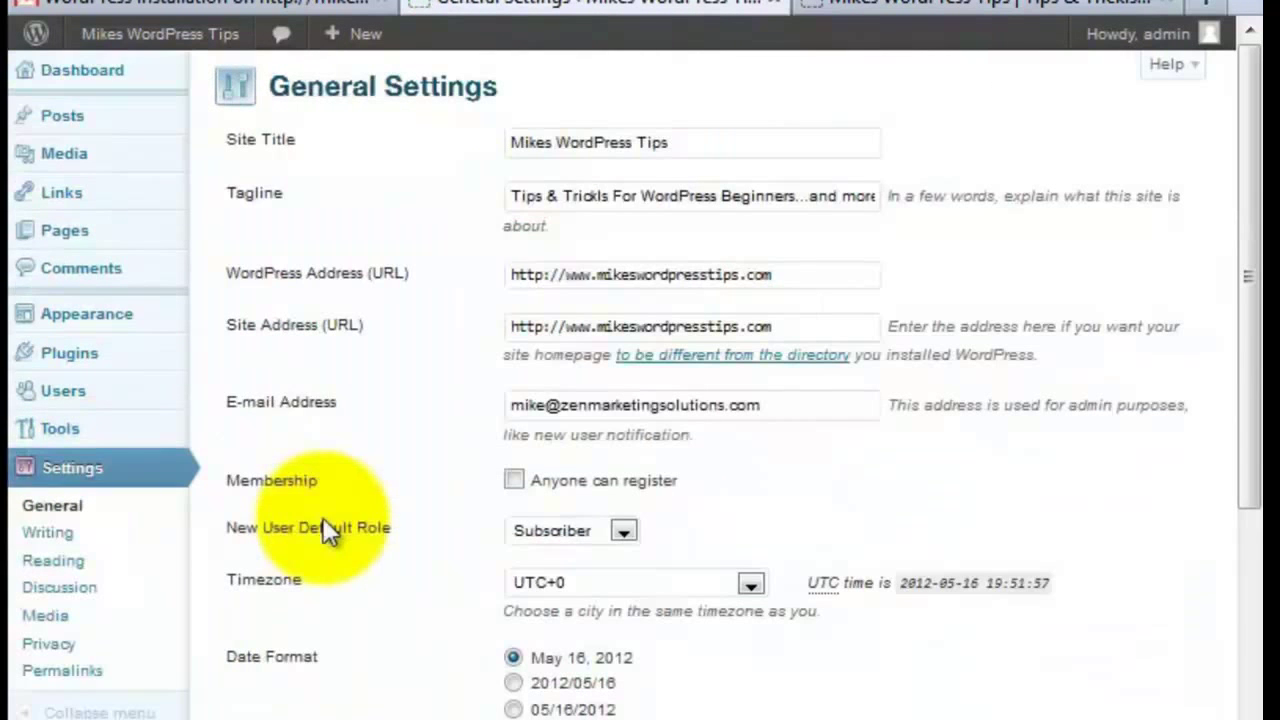
pyautogui.click(603, 195)
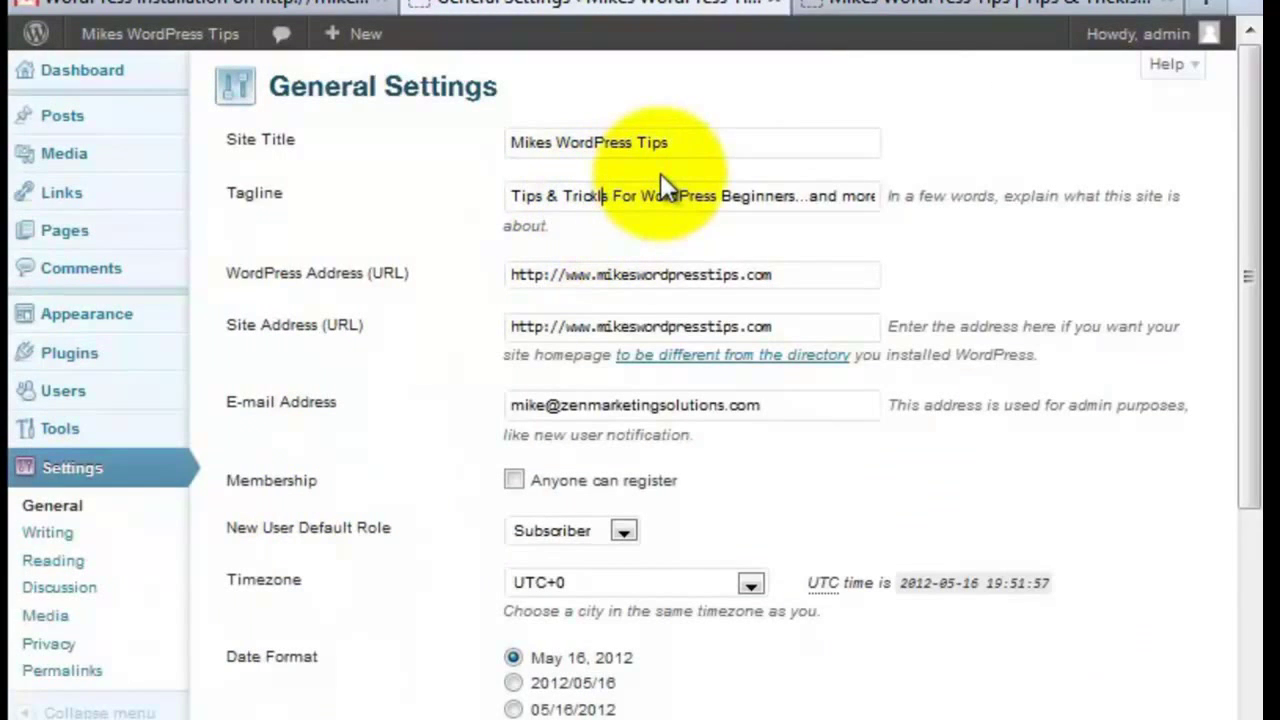
pyautogui.press('Down')
pyautogui.press('Escape')
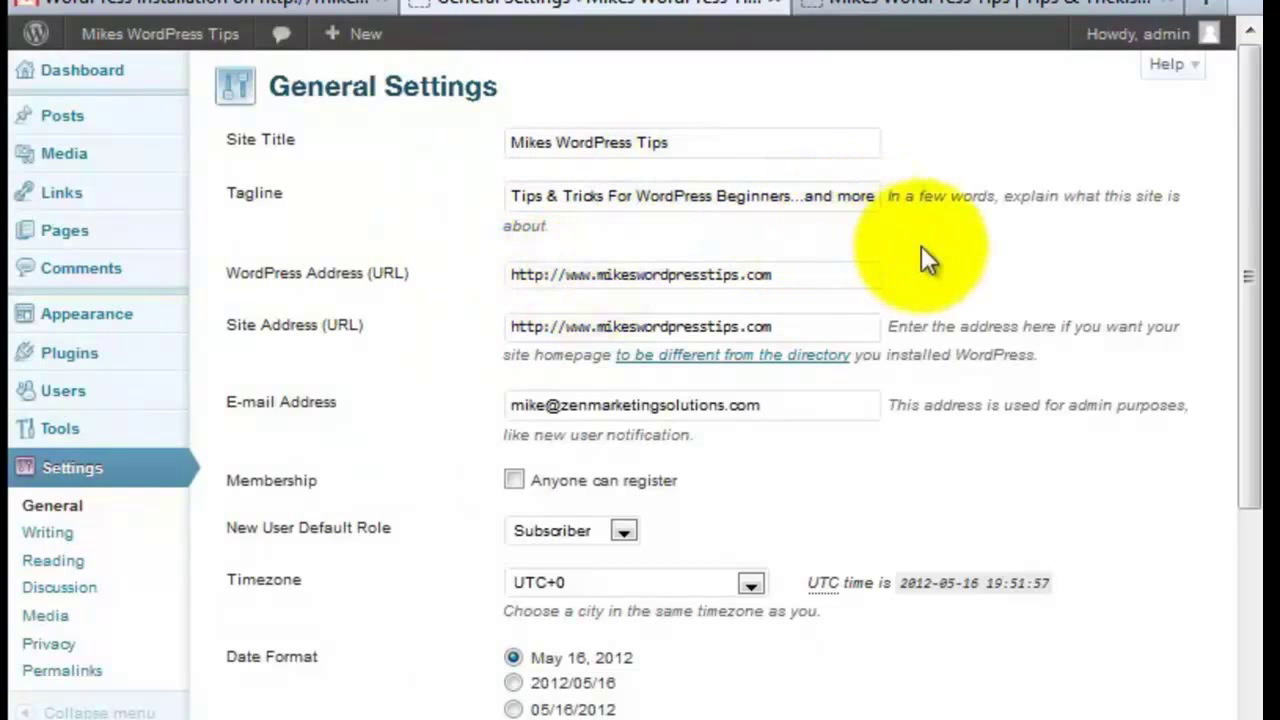
pyautogui.press('Return')
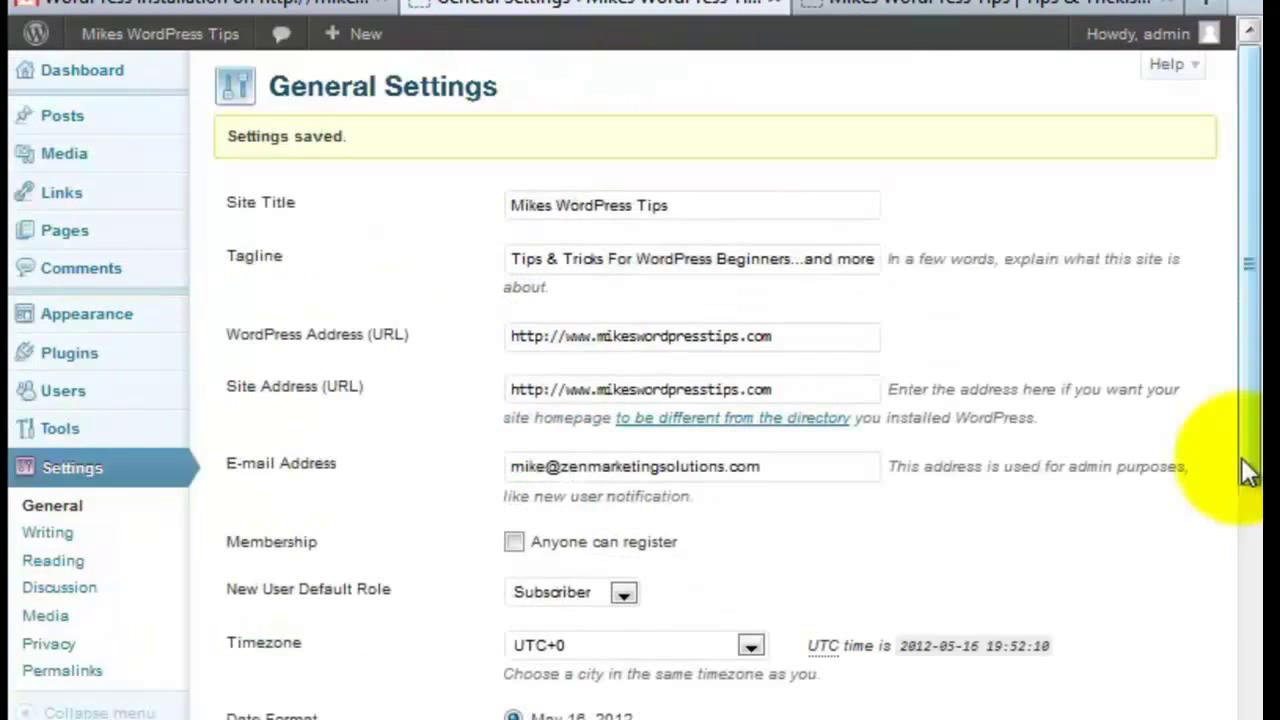
# Step: Reload the public site, check its corrected tagline and page navigation, and return to the admin area
pyautogui.click(1050, 15)
pyautogui.rightClick(1048, 14)
pyautogui.click(1062, 30)
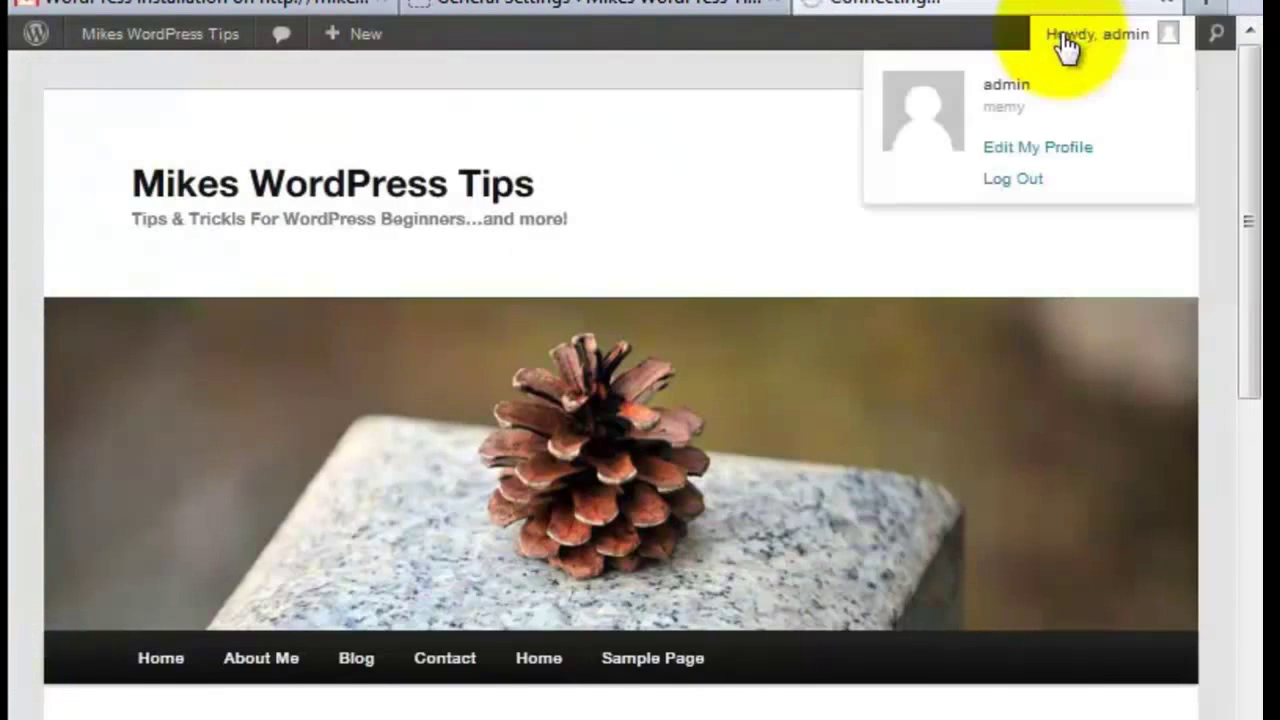
pyautogui.moveTo(1243, 103); pyautogui.dragTo(1251, 257)
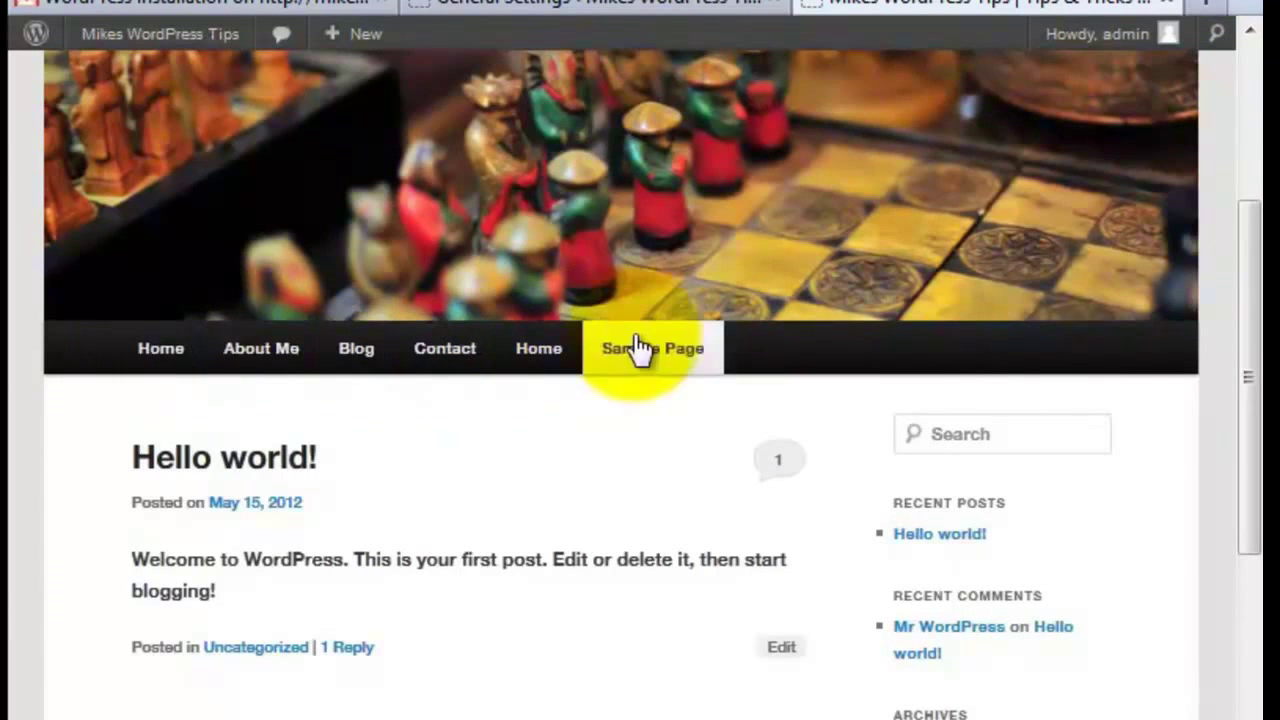
pyautogui.click(640, 8)
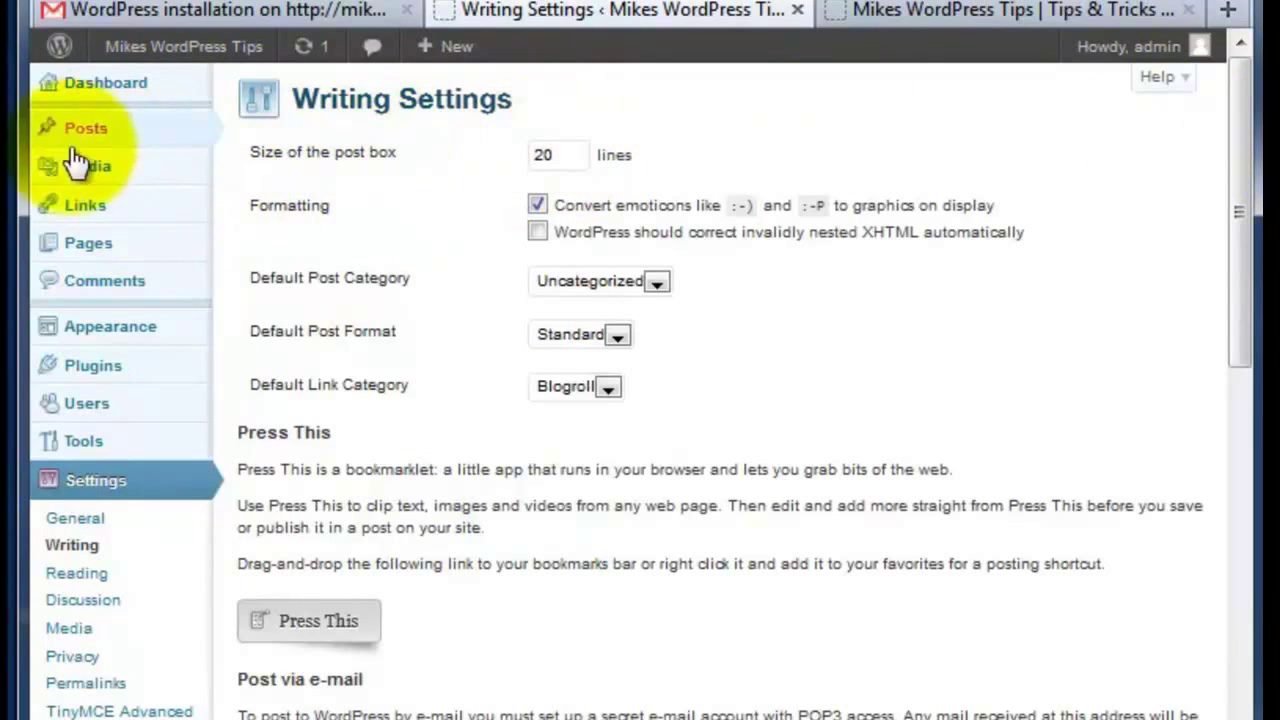
# Step: Open the Contact page from the list of all pages and examine the size of its content box
pyautogui.moveTo(87, 133)
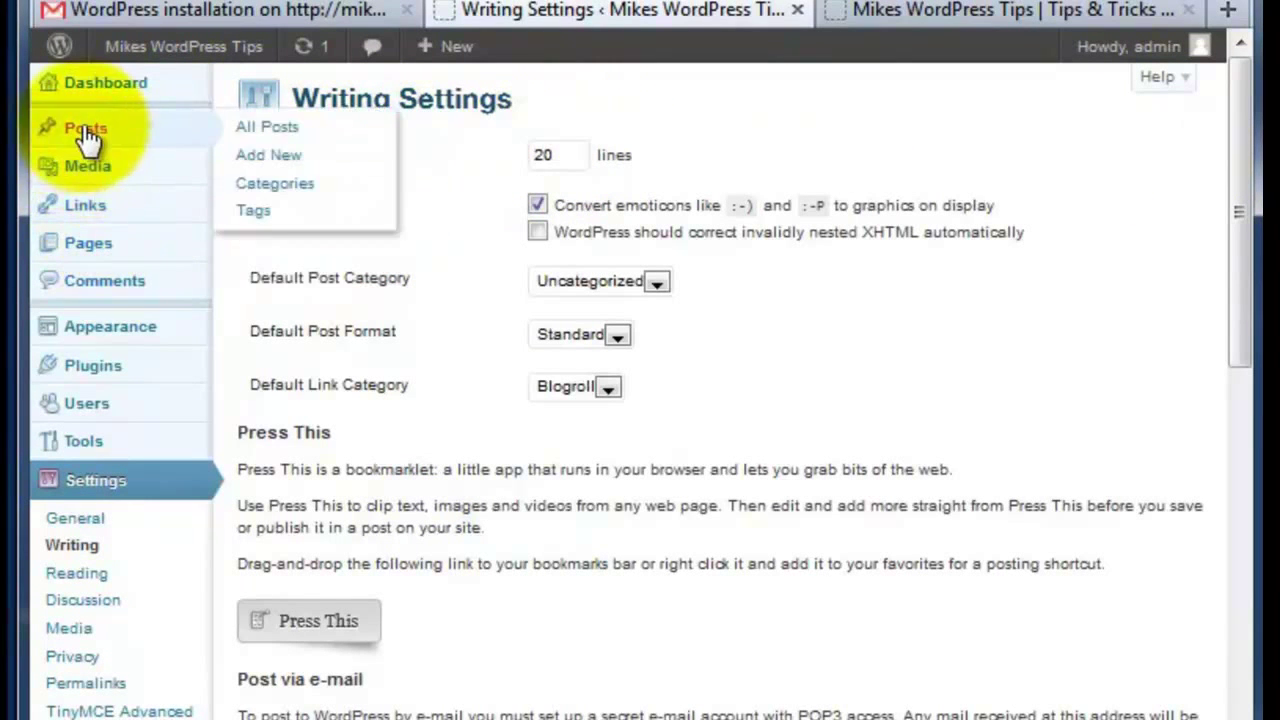
pyautogui.click(88, 245)
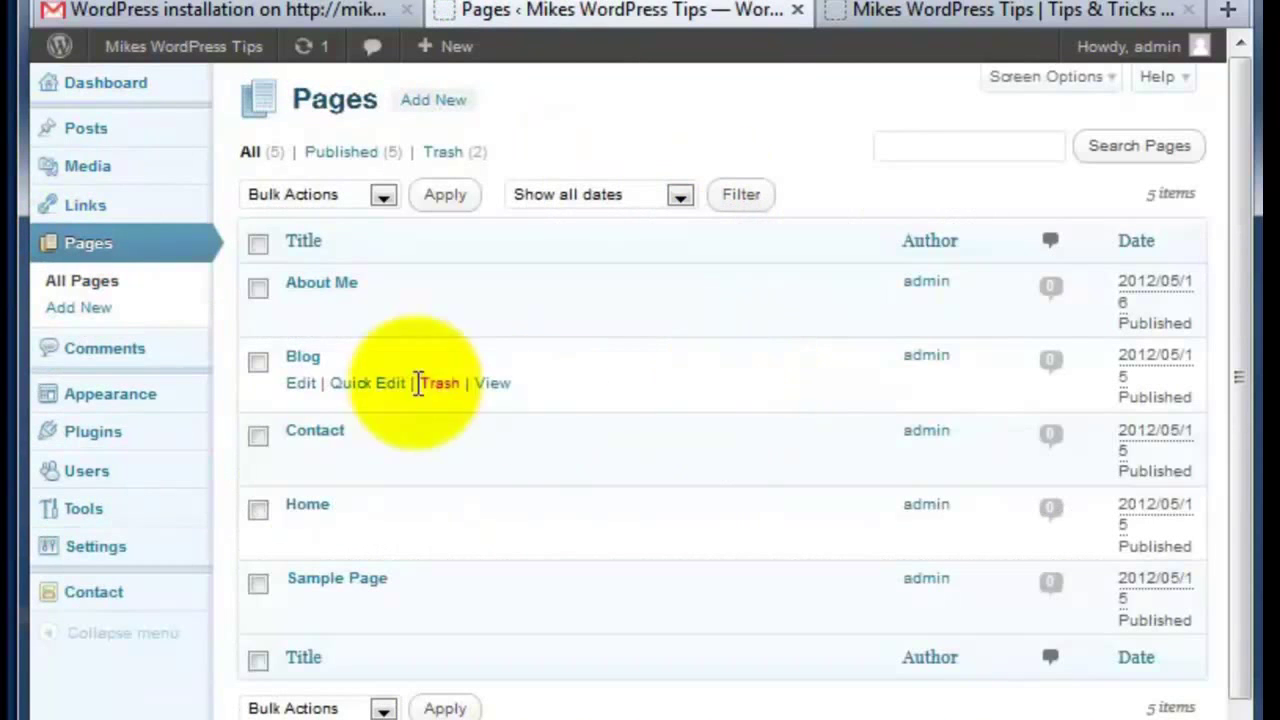
pyautogui.click(300, 460)
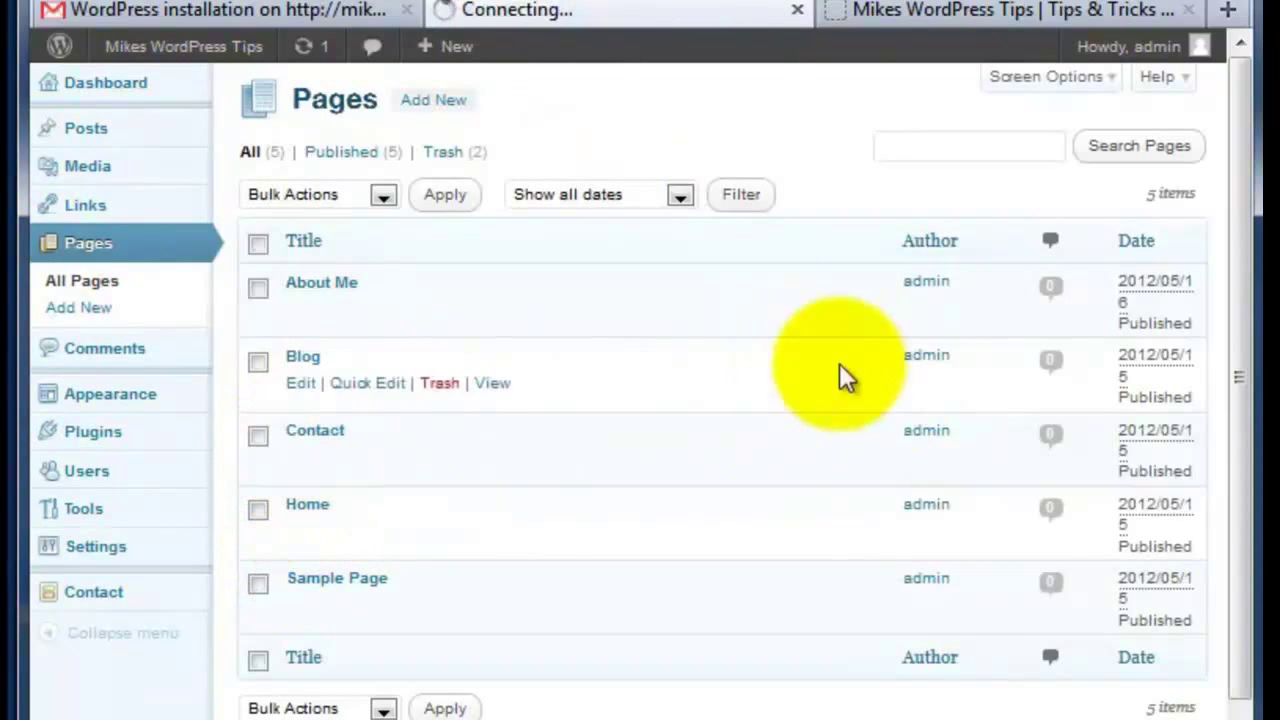
pyautogui.scroll(-3, 1234, 414)
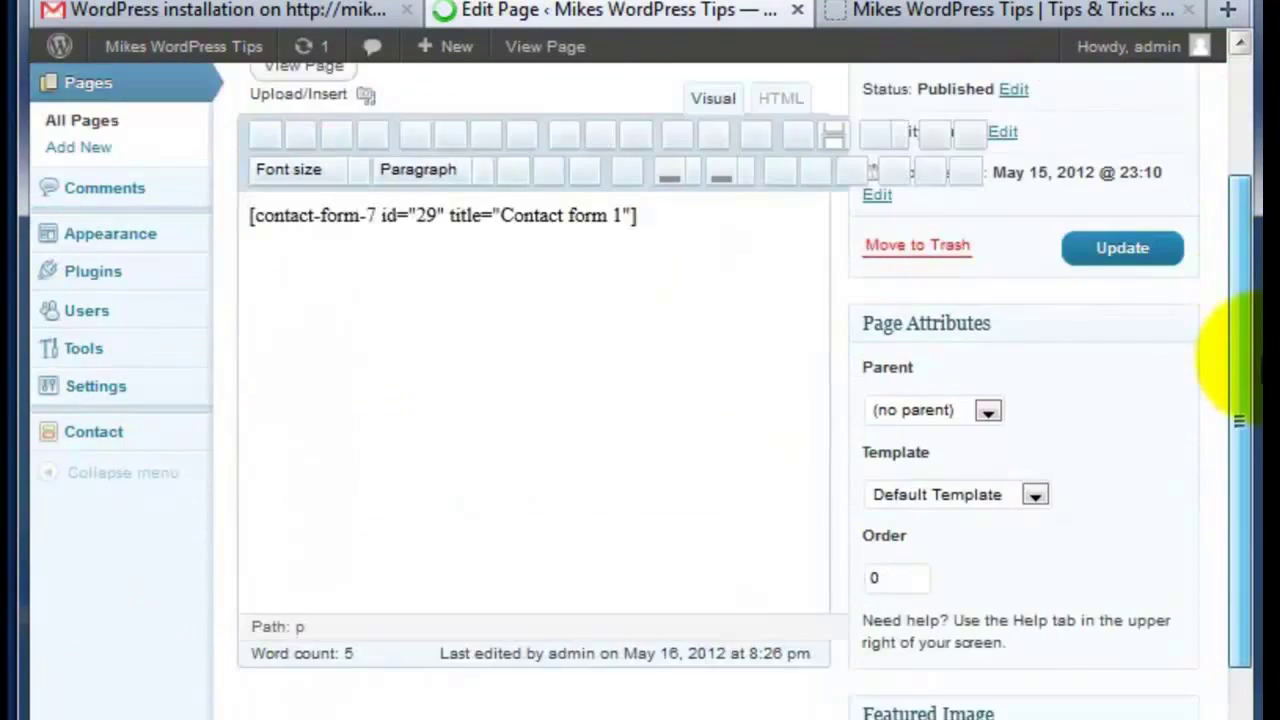
pyautogui.scroll(1, 791, 229)
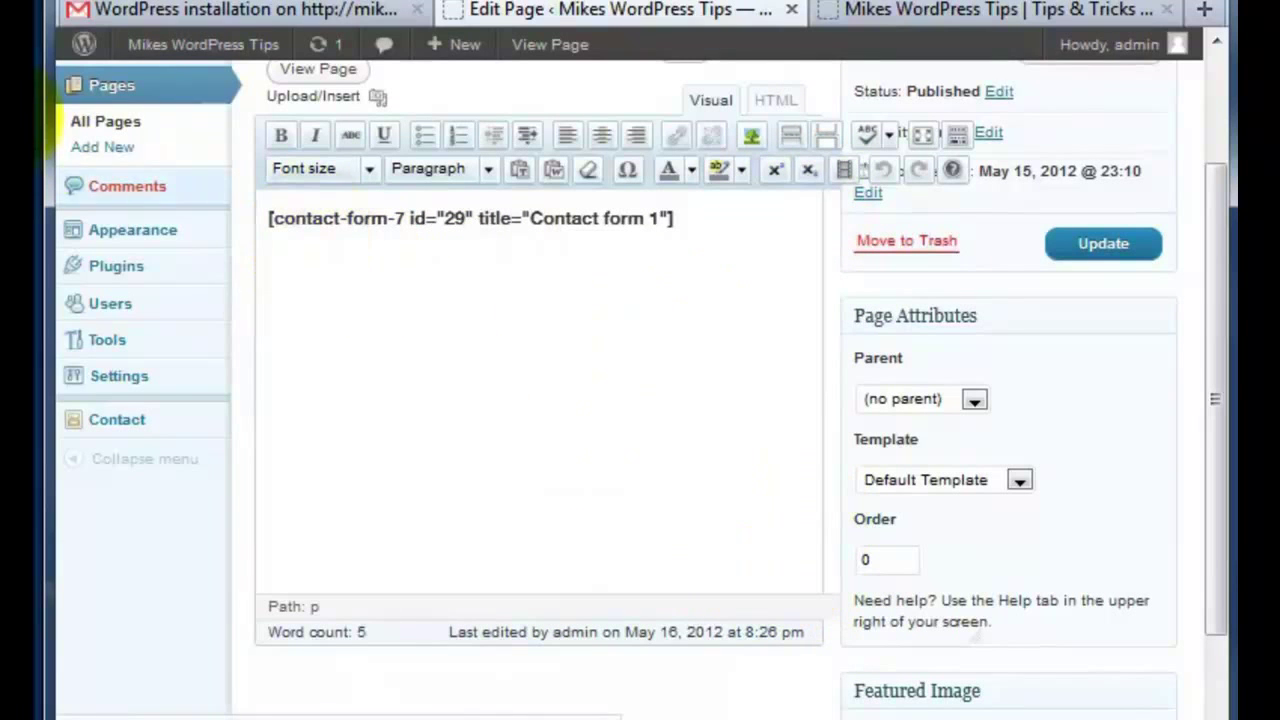
# Step: Set the size of the post box to 50 lines in Writing Settings and save the changes
pyautogui.click(75, 5)
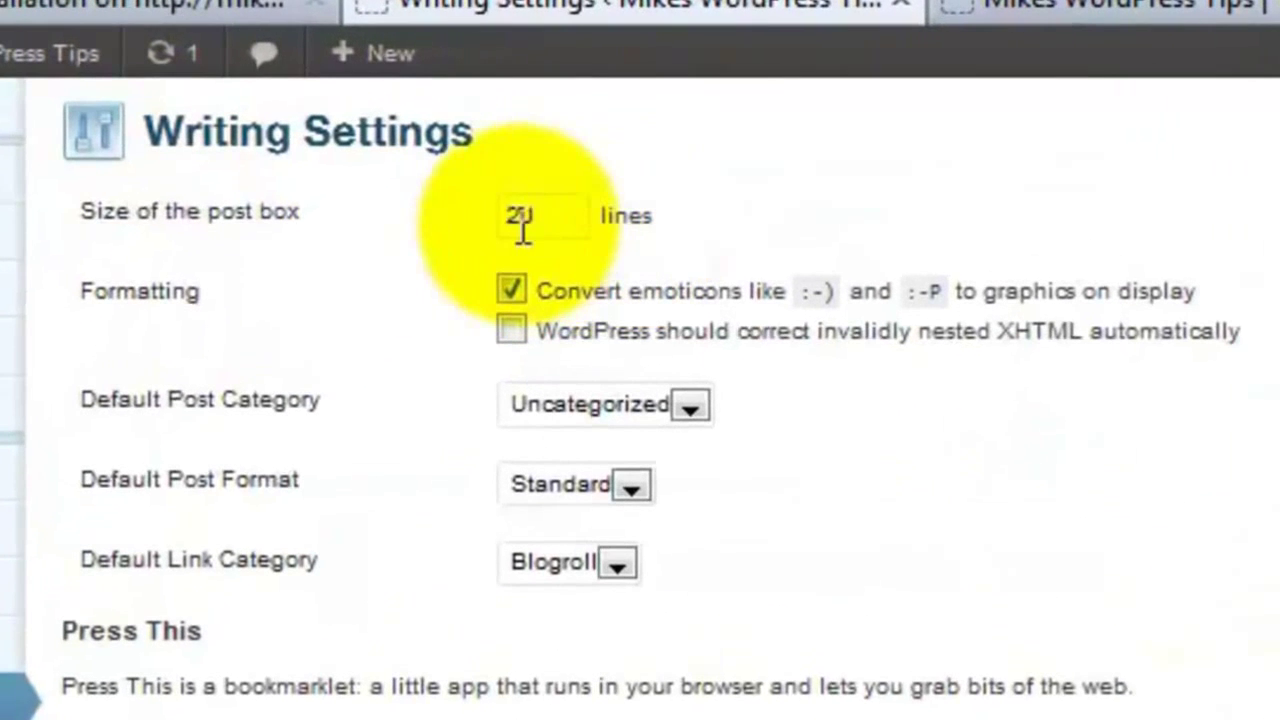
pyautogui.click(521, 220)
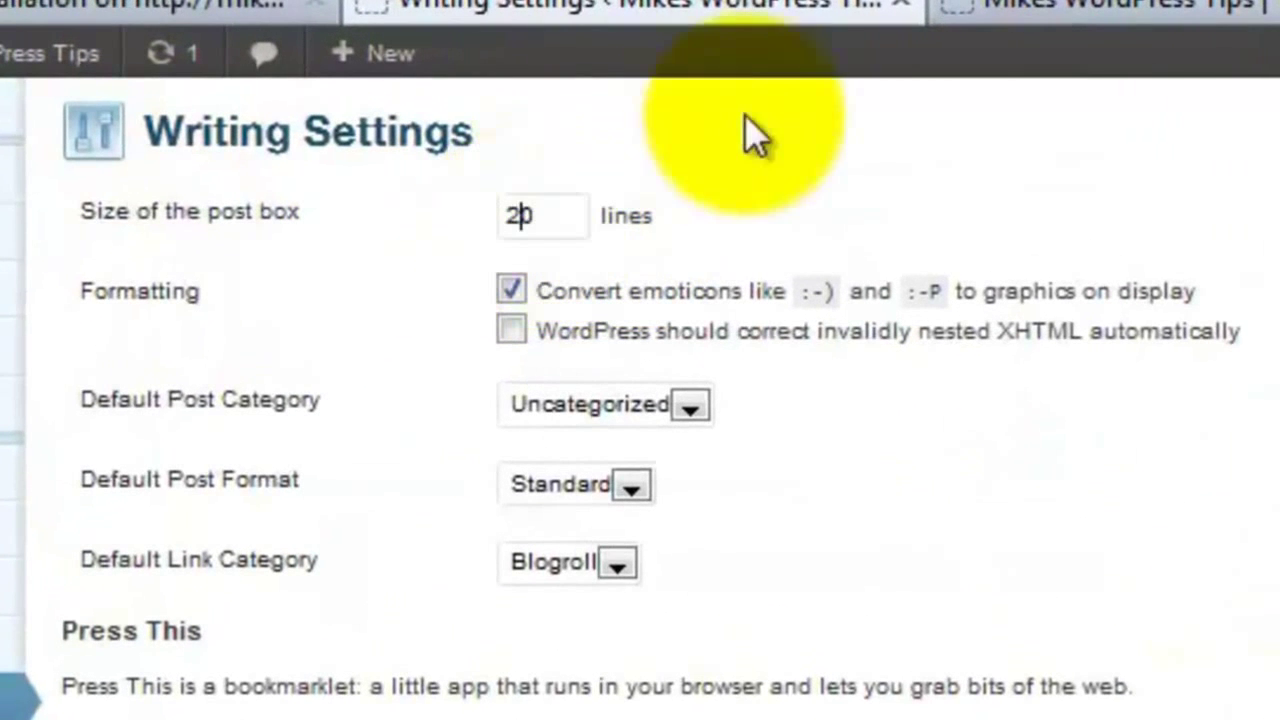
pyautogui.press('BackSpace')
pyautogui.write('5')
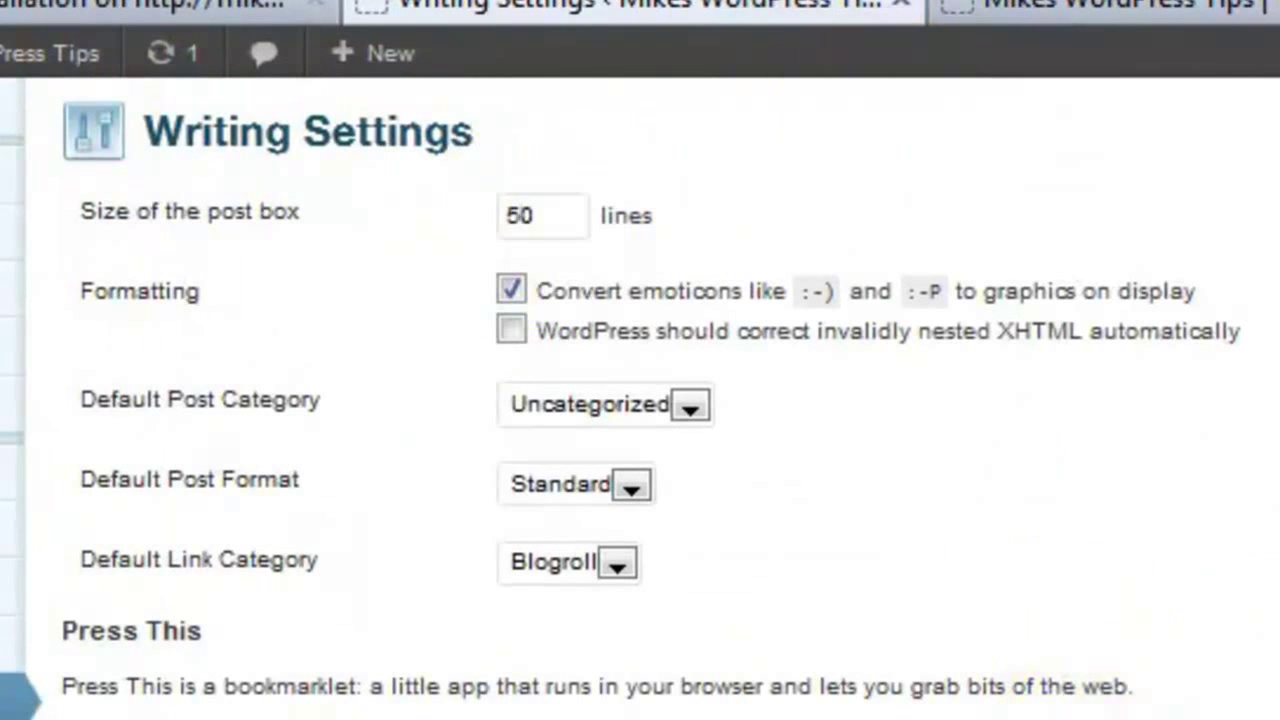
pyautogui.scroll(-10, 640, 400)
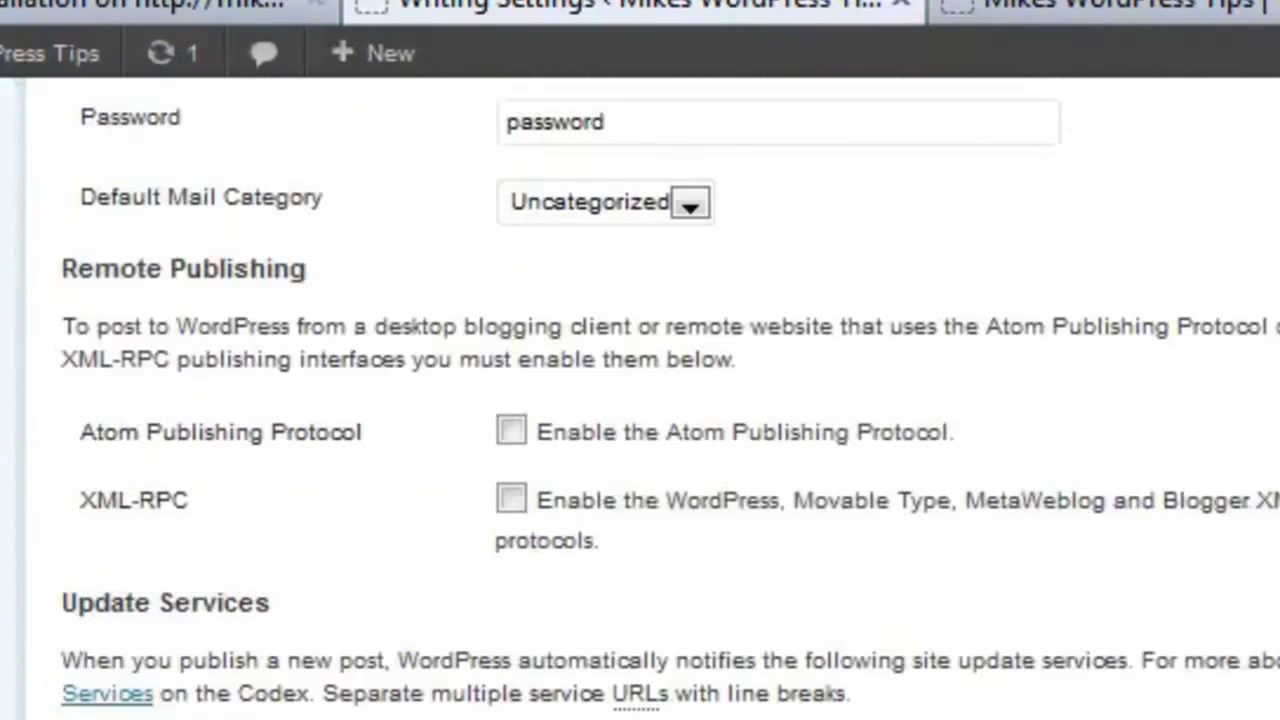
pyautogui.press('Return')
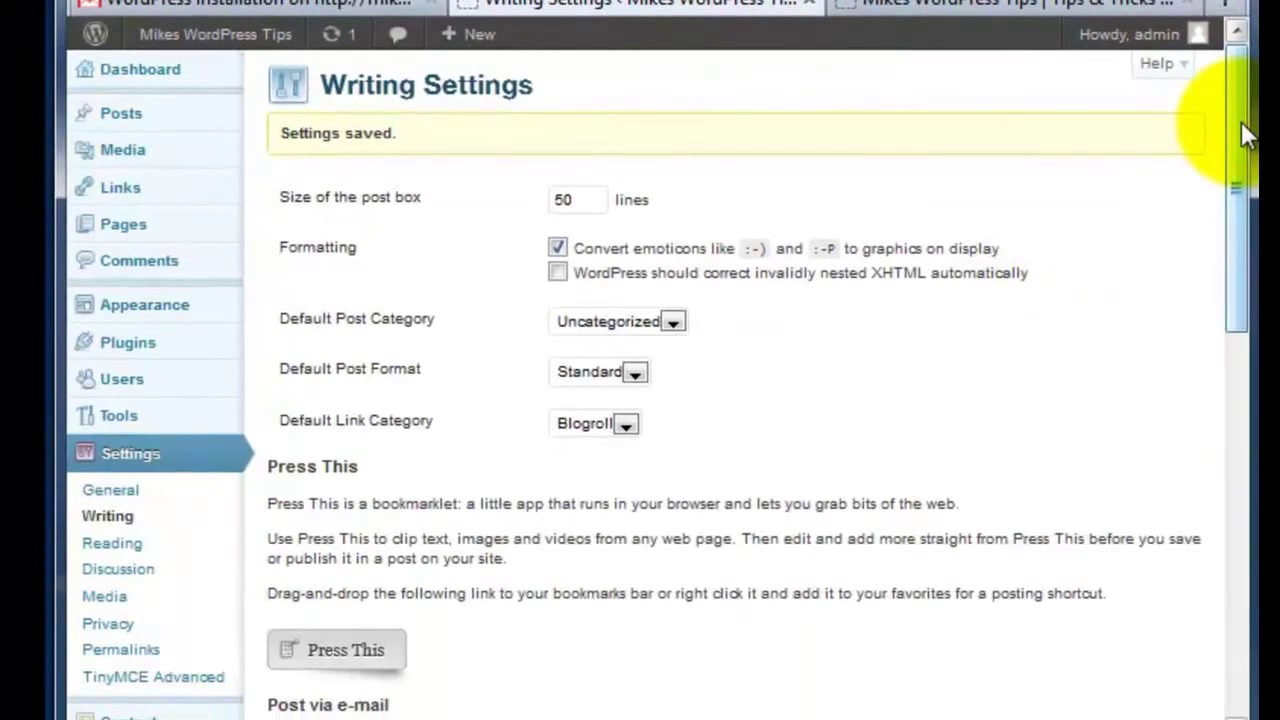
pyautogui.moveTo(1245, 135); pyautogui.dragTo(1214, 523)
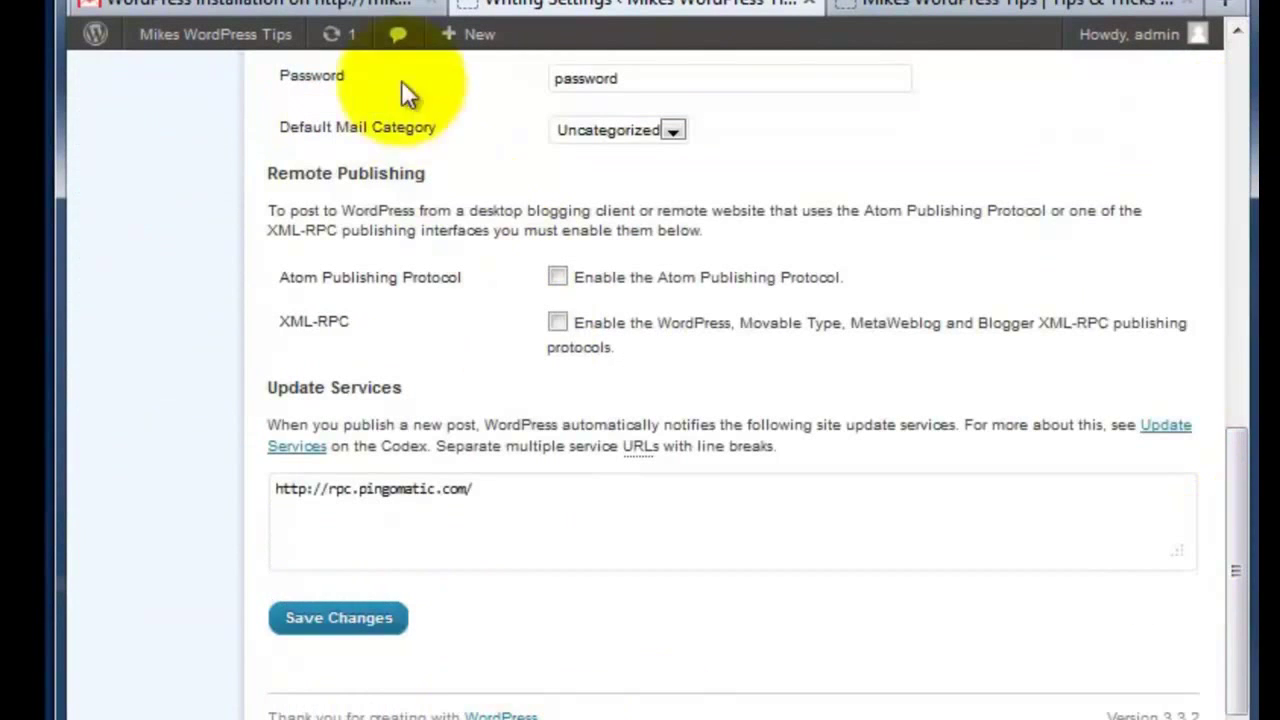
pyautogui.click(343, 612)
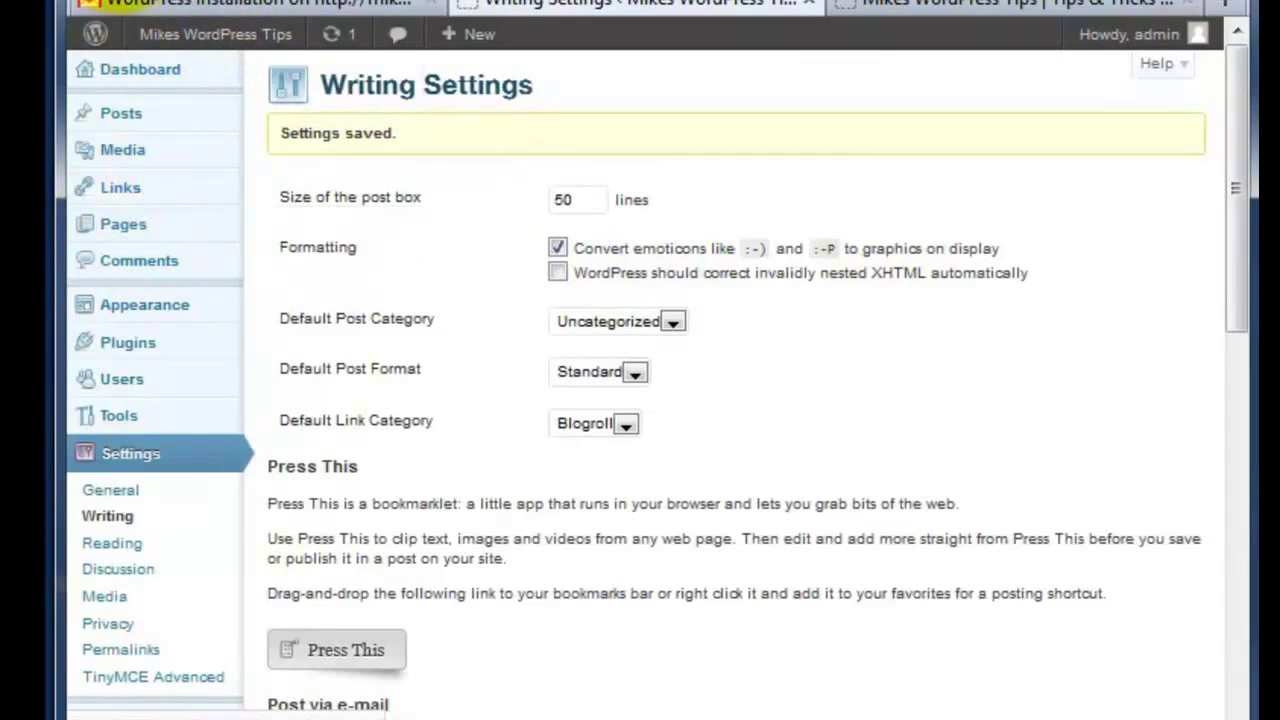
# Step: Open the Contact page for editing, examine the full height of its content box, and return to Writing Settings
pyautogui.click(123, 226)
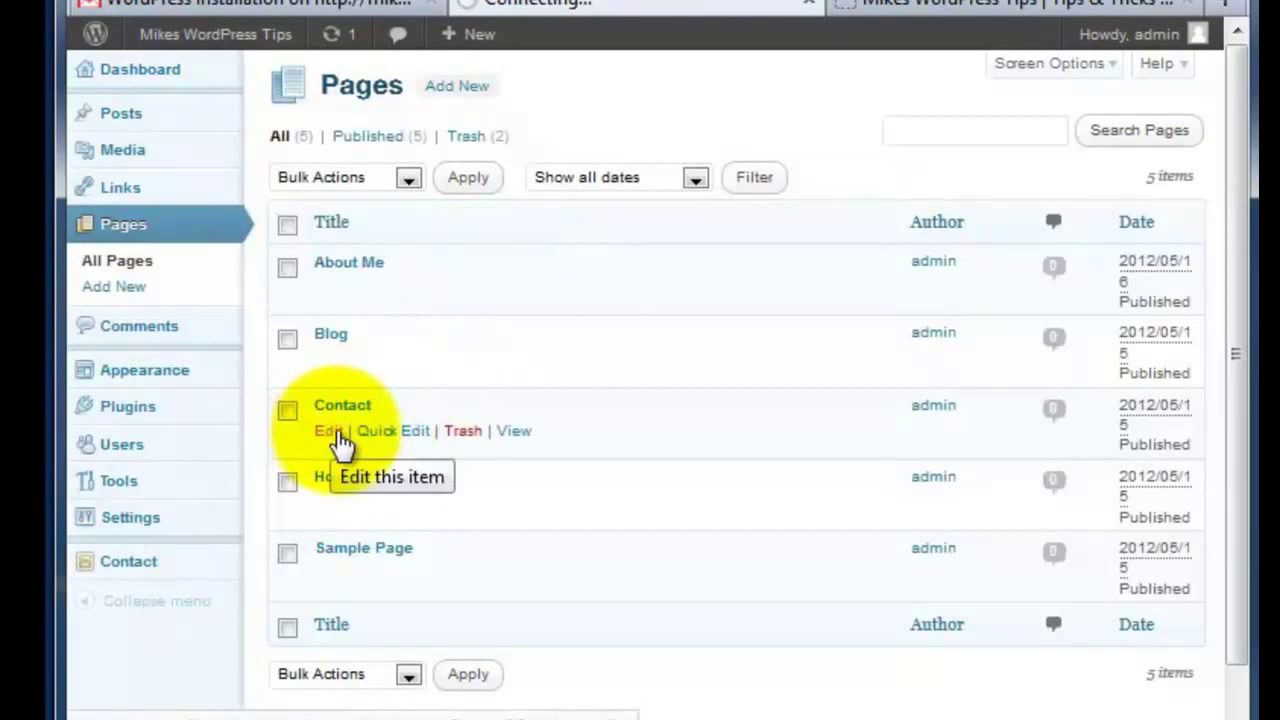
pyautogui.moveTo(1230, 88); pyautogui.dragTo(1243, 40)
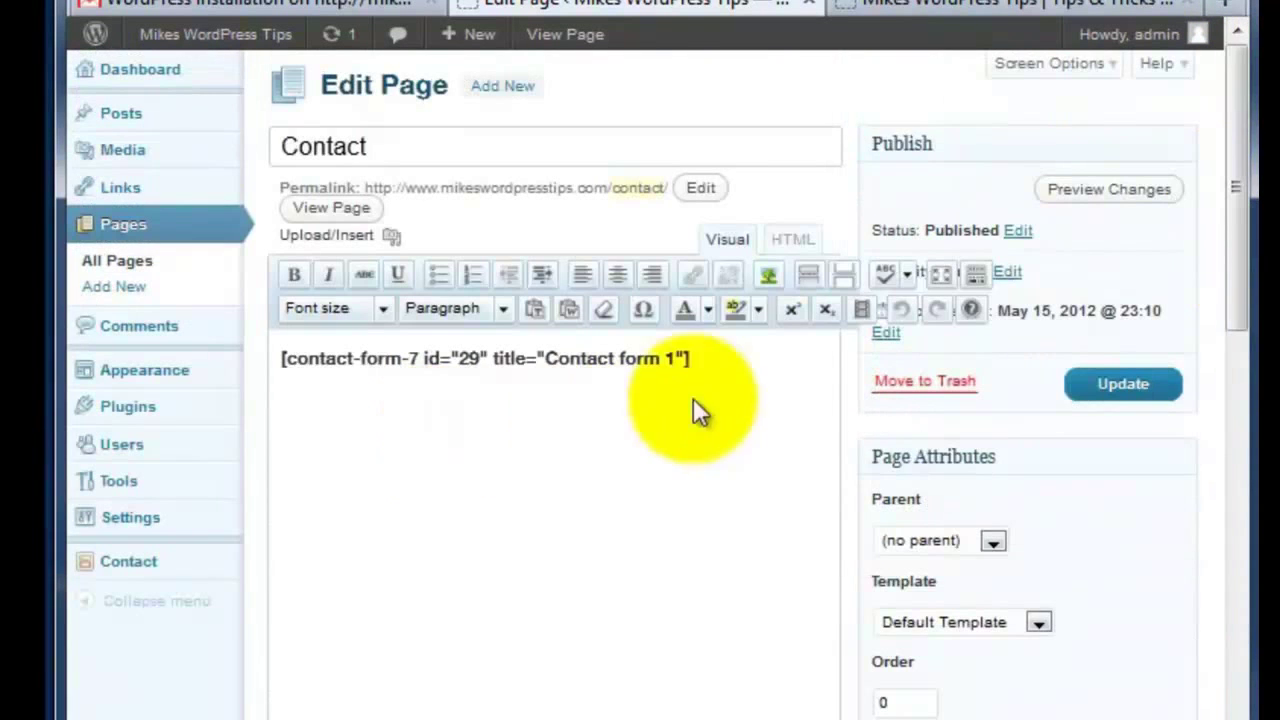
pyautogui.moveTo(1240, 163); pyautogui.dragTo(1240, 470)
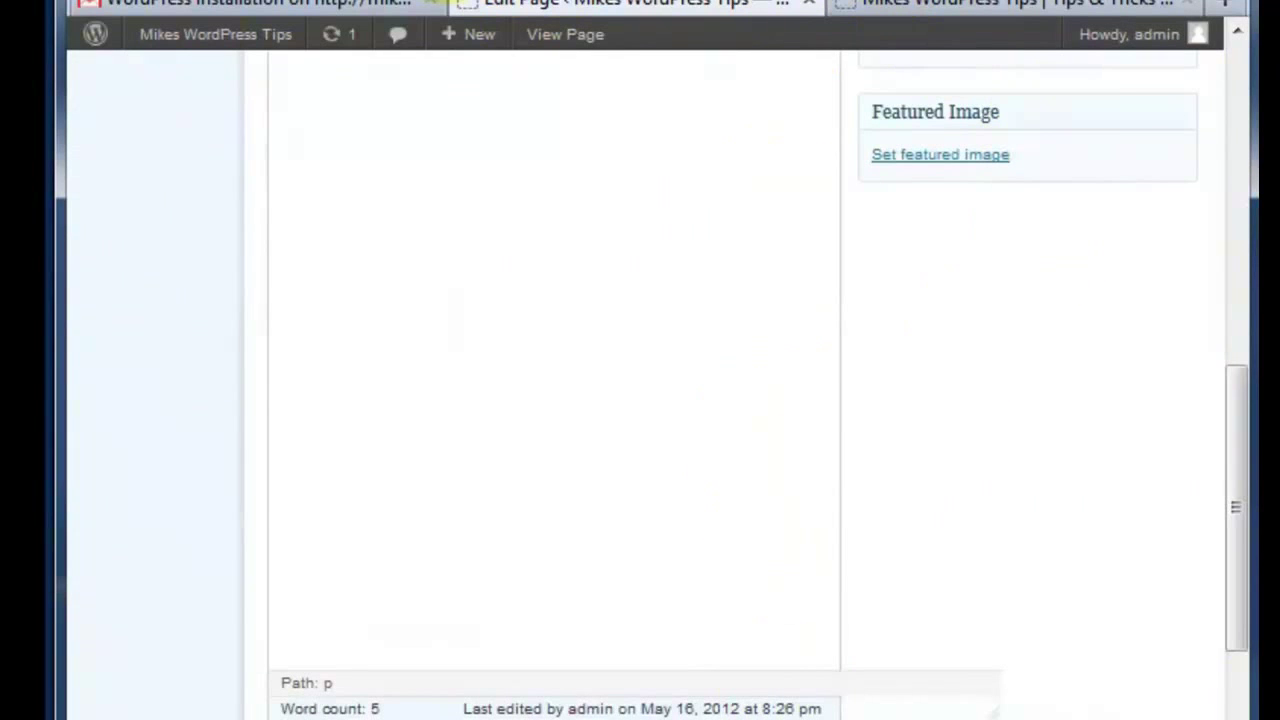
pyautogui.hotkey('alt', 'Left')
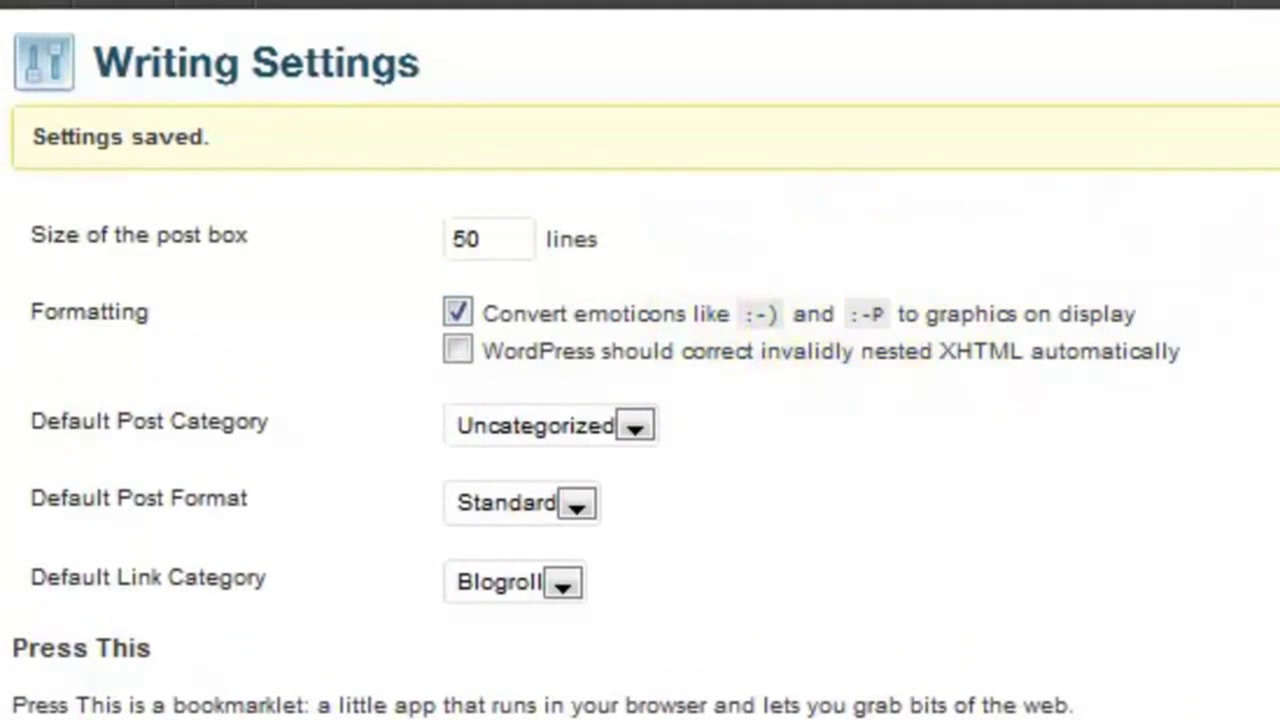
# Step: Examine the available options for the default post category and default post format in Writing Settings
pyautogui.scroll(-4, 640, 400)
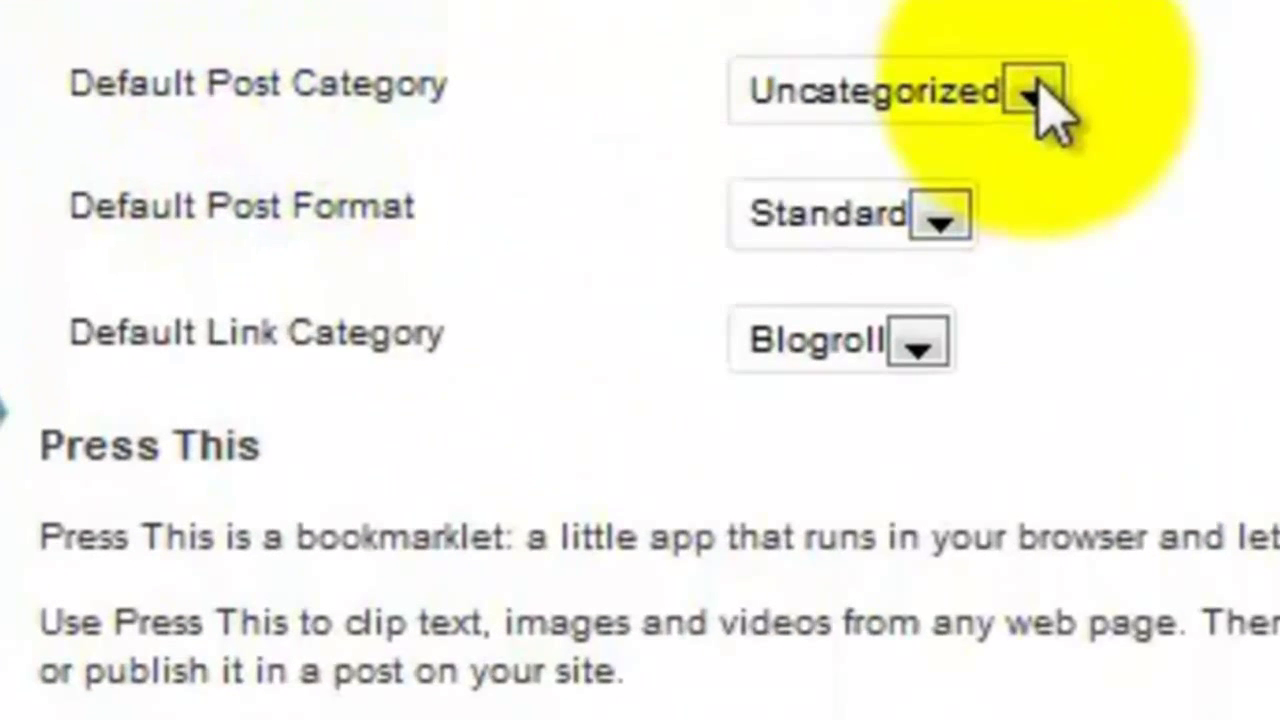
pyautogui.click(1040, 100)
pyautogui.click(1040, 100)
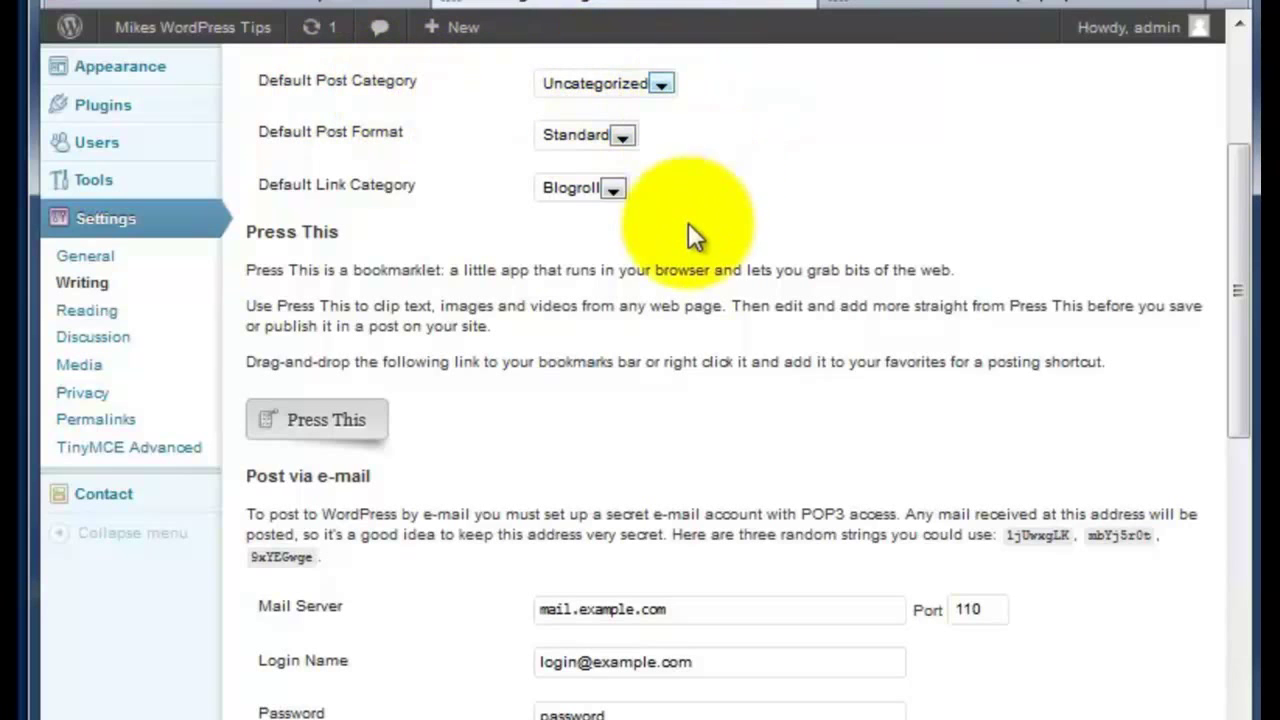
pyautogui.click(622, 136)
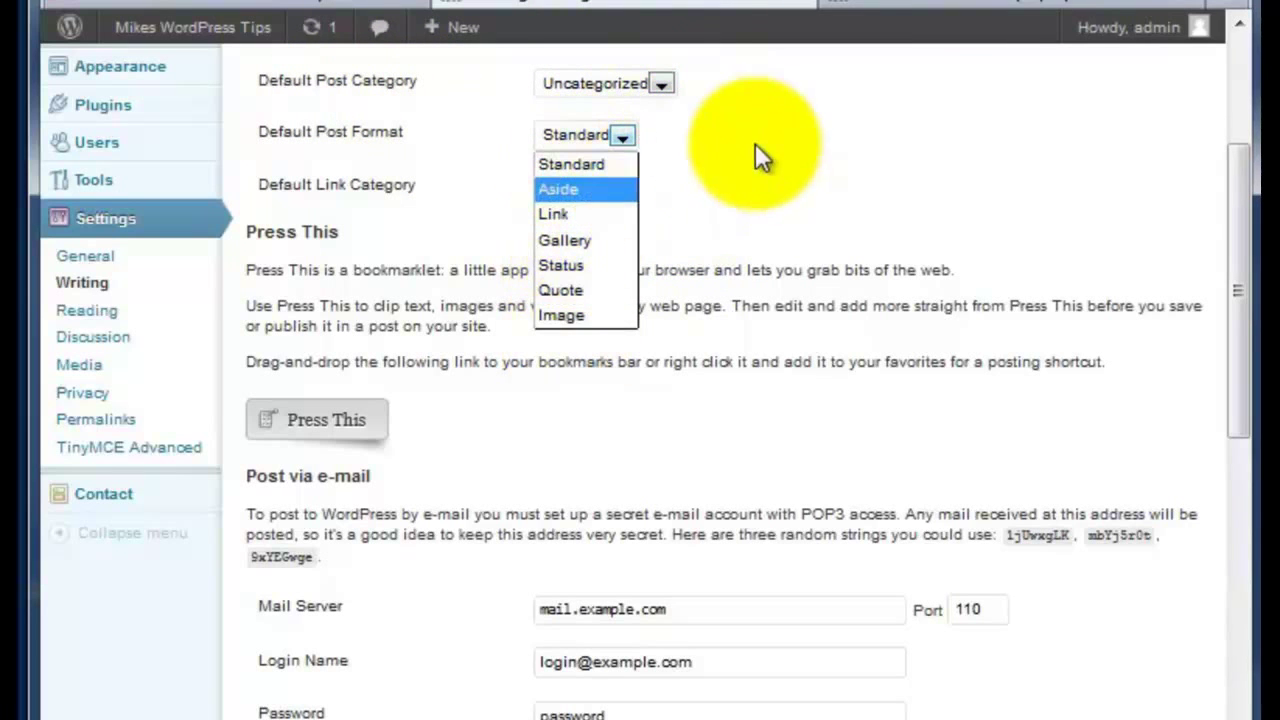
pyautogui.click(705, 178)
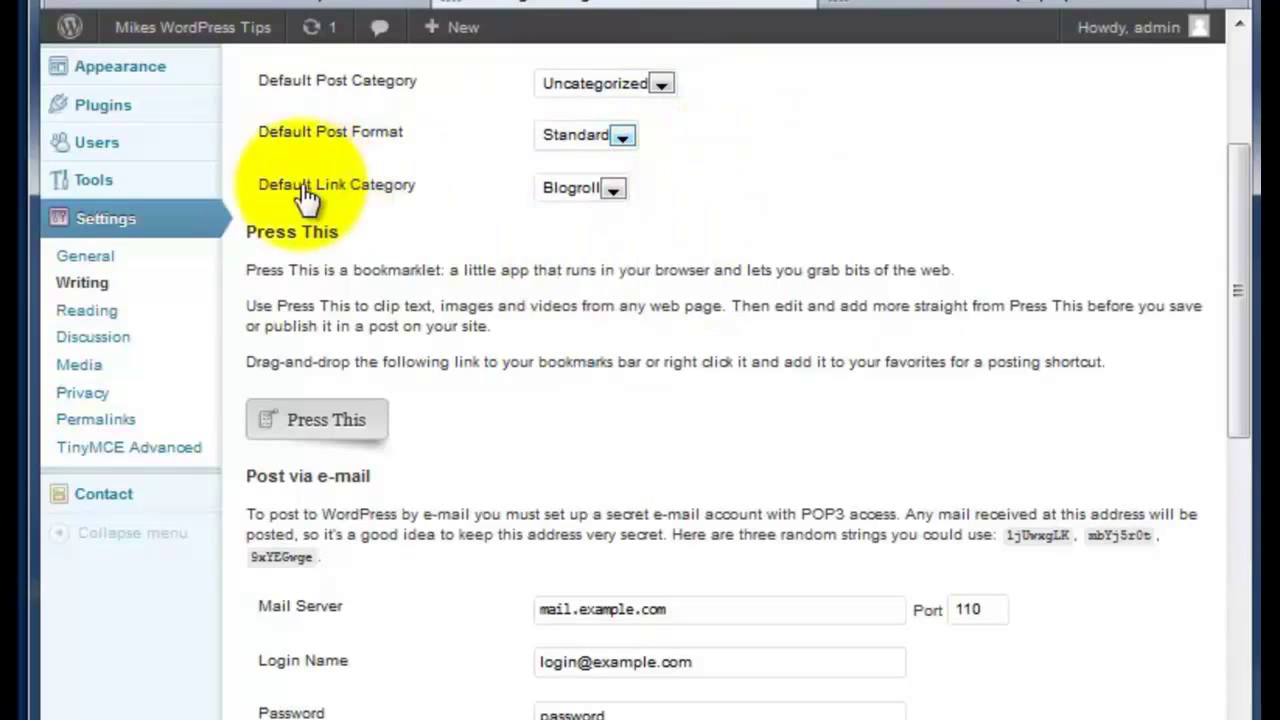
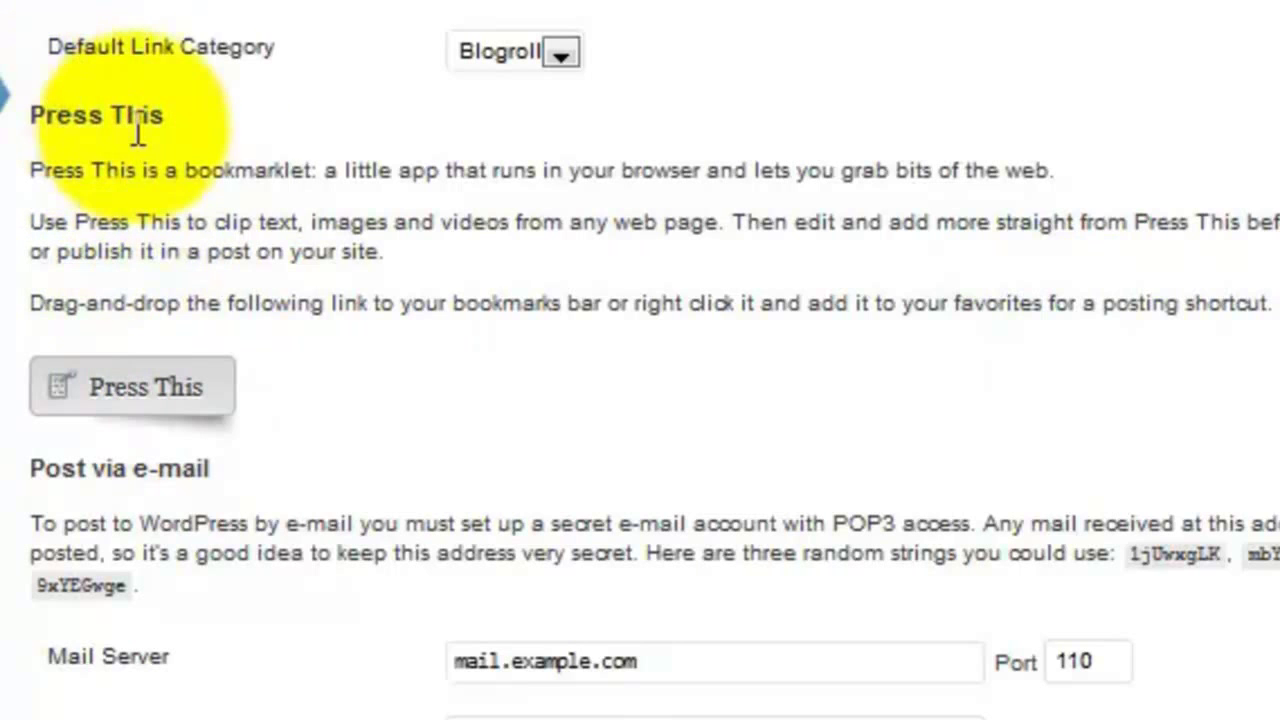
# Step: Review the post-by-e-mail and remote publishing options, and look through the text file listing ping service URLs
pyautogui.scroll(-5, 640, 360)
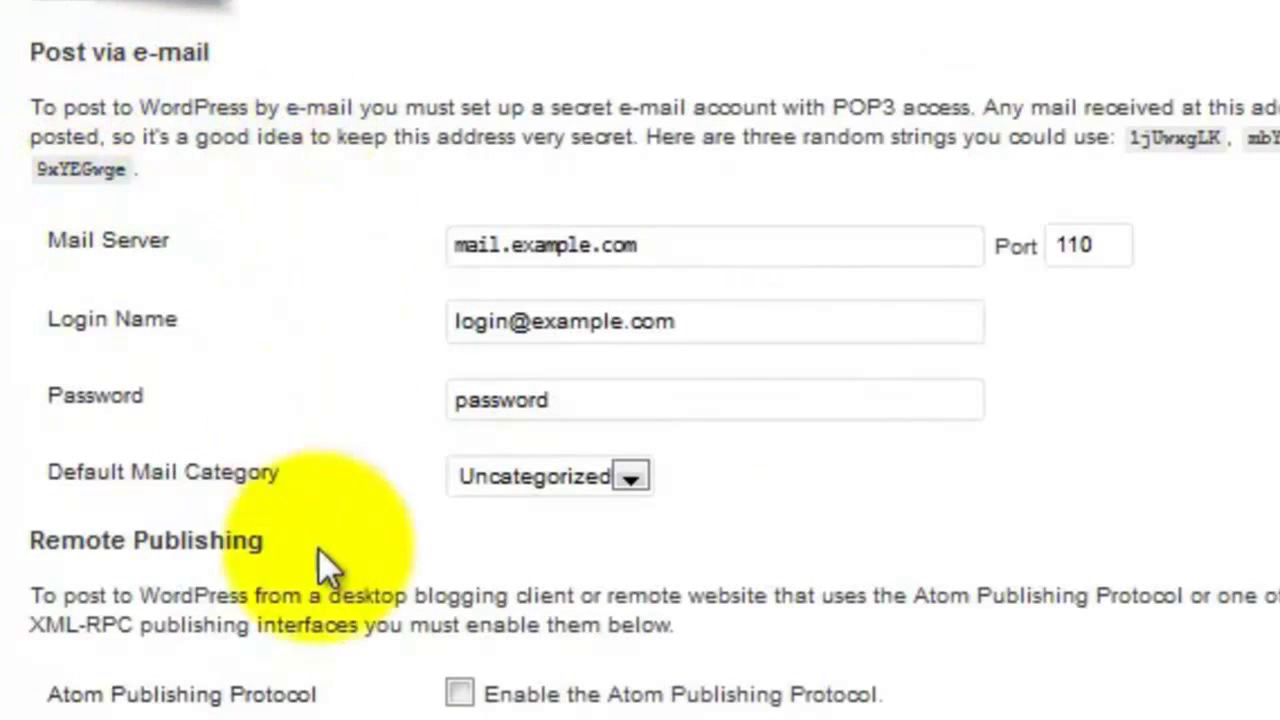
pyautogui.scroll(-8, 640, 360)
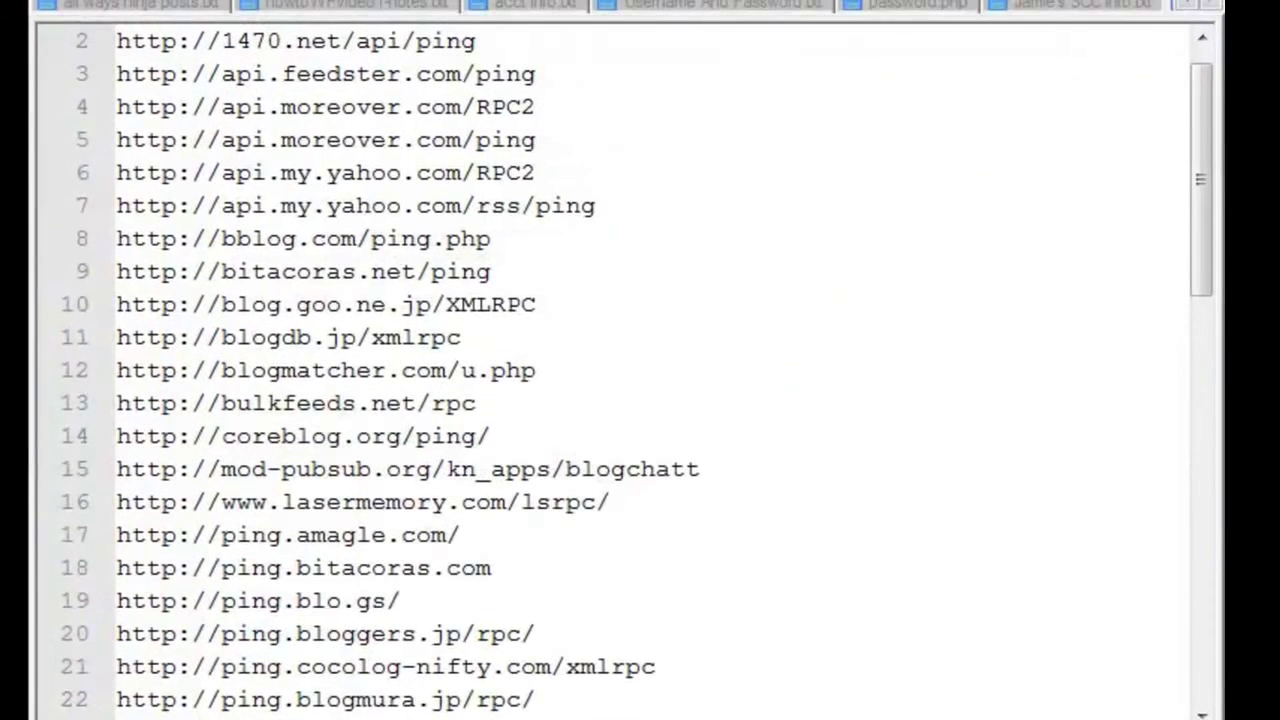
pyautogui.moveTo(1178, 180); pyautogui.dragTo(1160, 140)
pyautogui.click(137, 41)
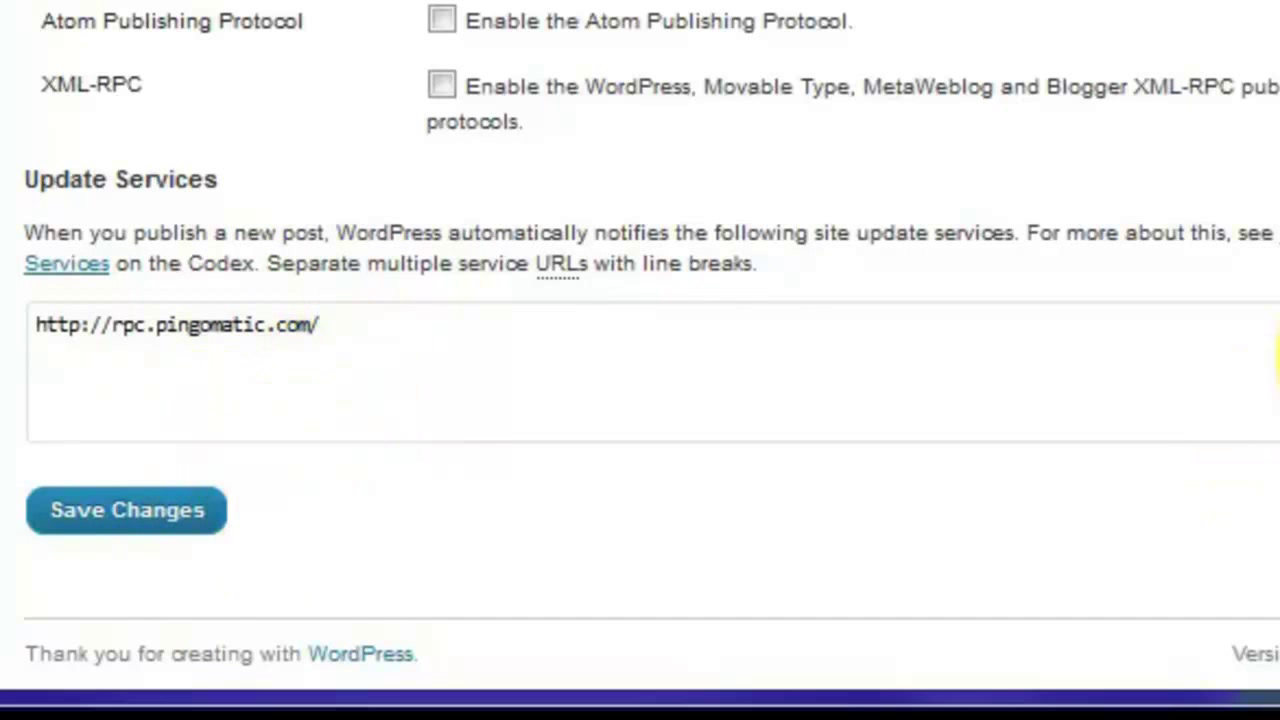
# Step: Return to the Update Services section of Writing Settings and save the changes
pyautogui.scroll(5, 1271, 257)
pyautogui.scroll(-4, 1271, 257)
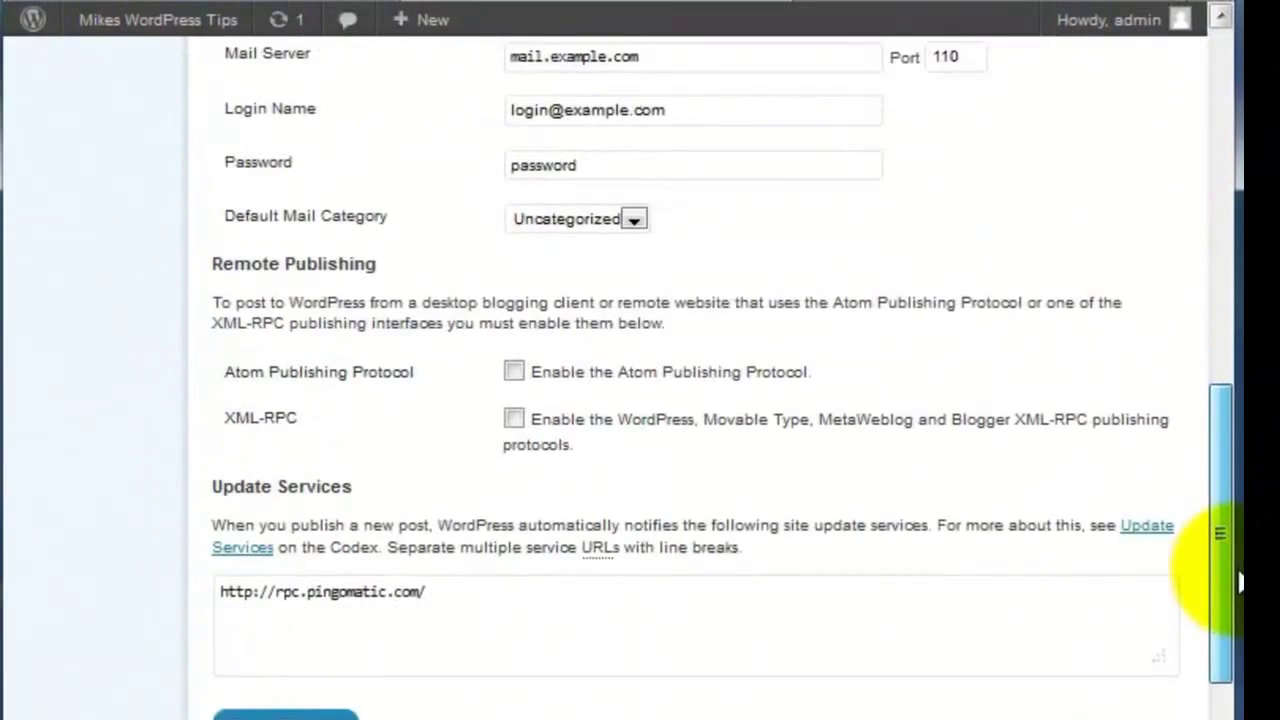
pyautogui.scroll(-2, 1240, 585)
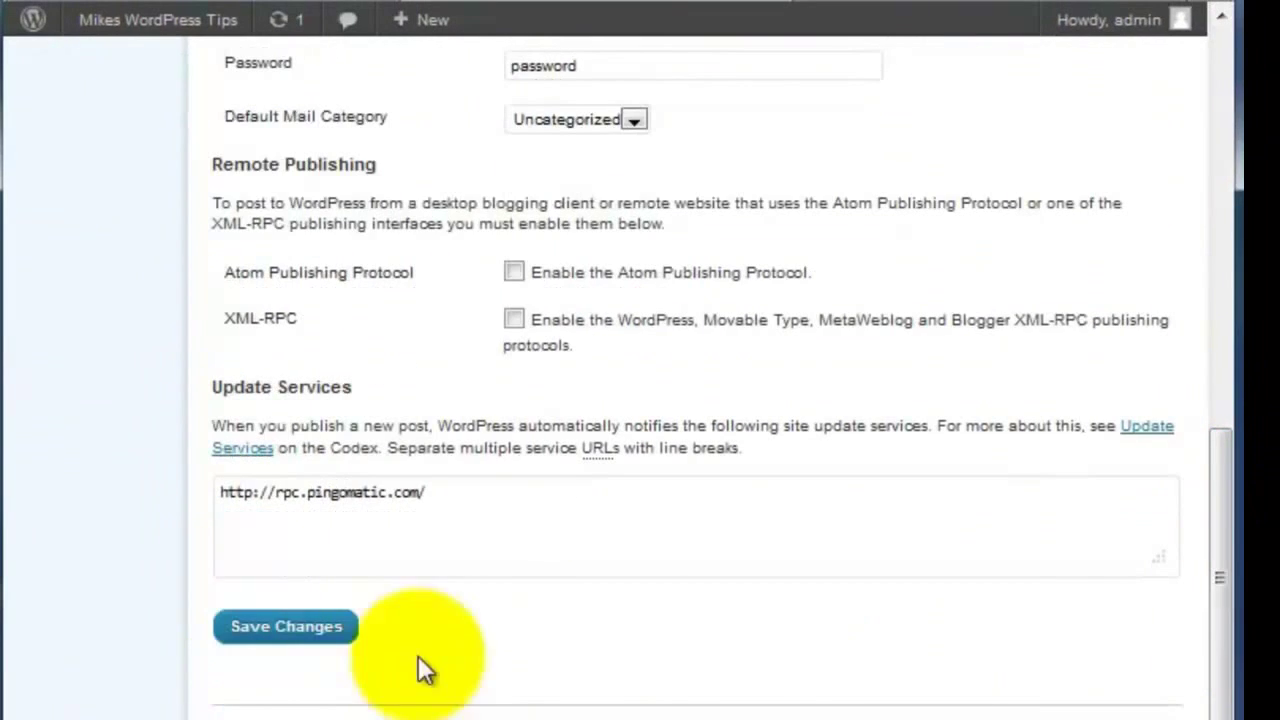
pyautogui.click(287, 628)
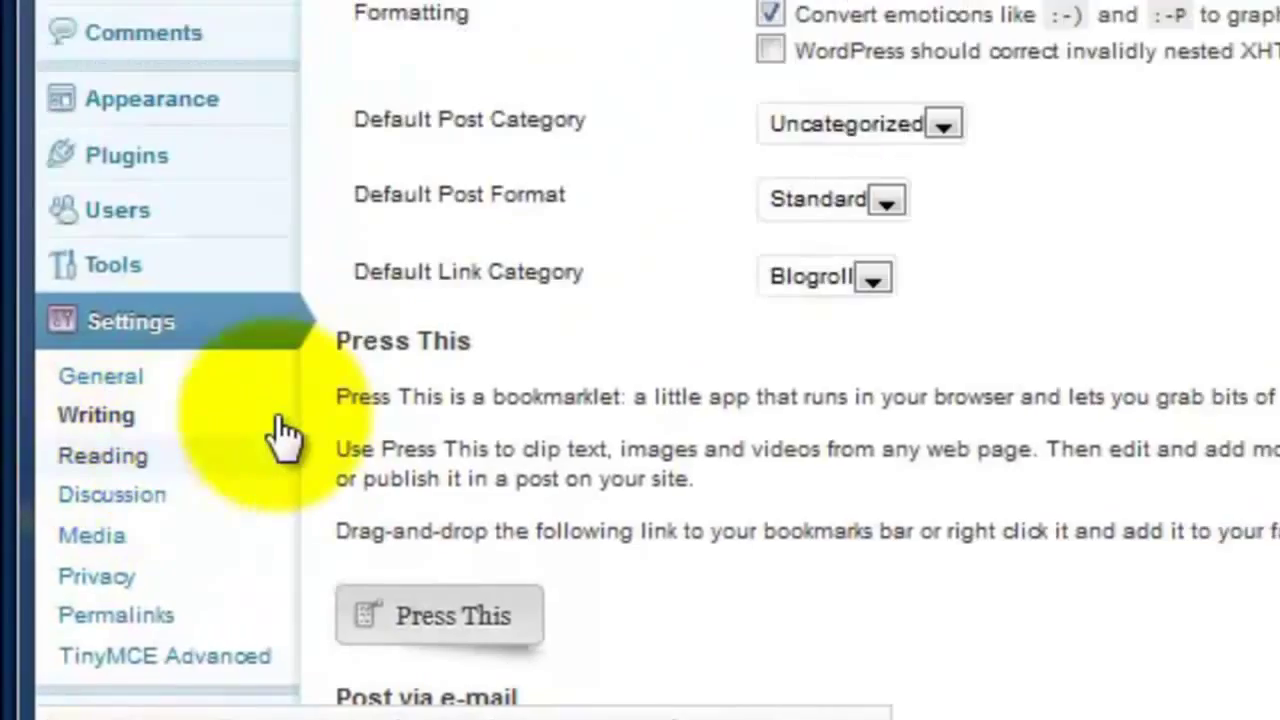
# Step: In Reading Settings, display a static front page with Home as front page and Blog as posts page, and save
pyautogui.click(118, 388)
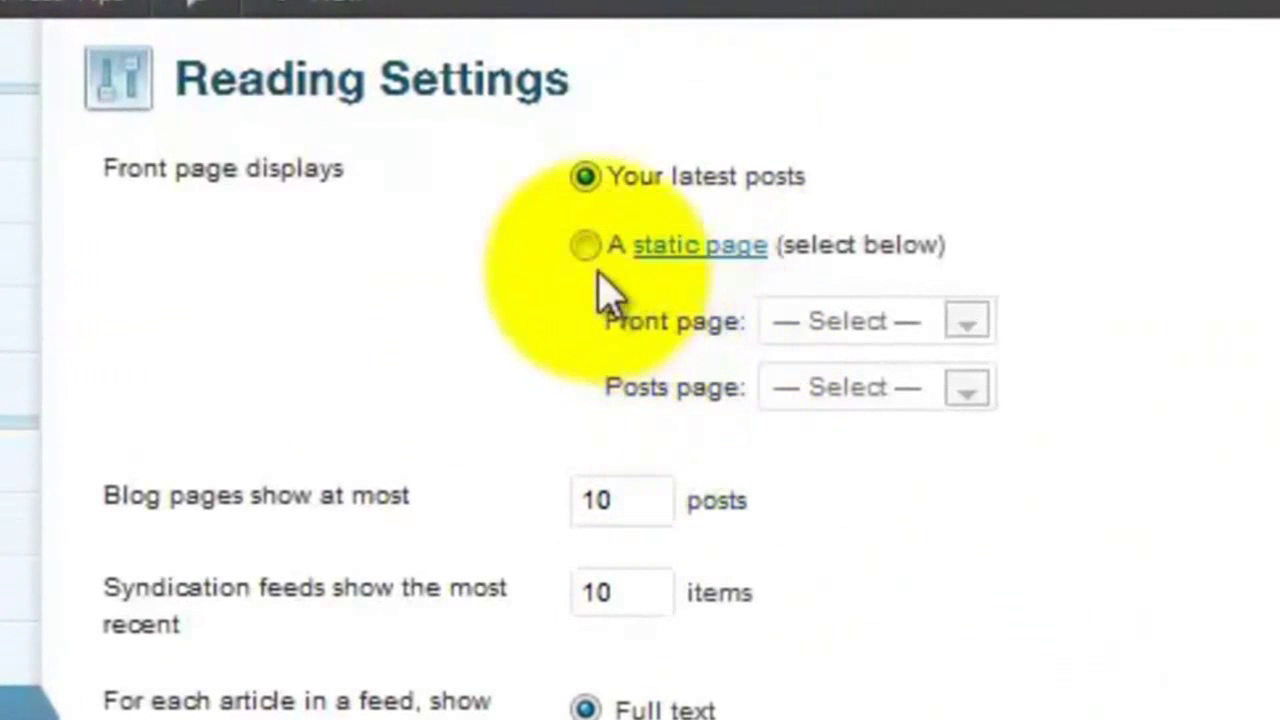
pyautogui.click(586, 246)
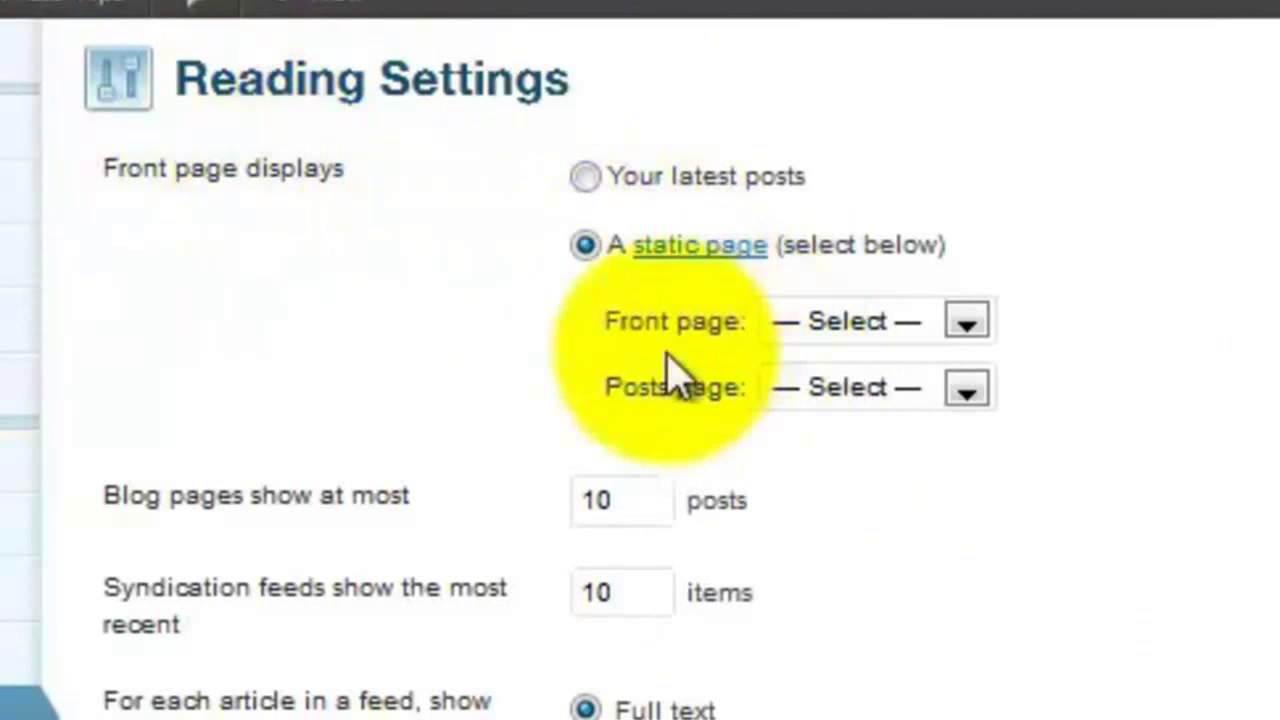
pyautogui.click(960, 322)
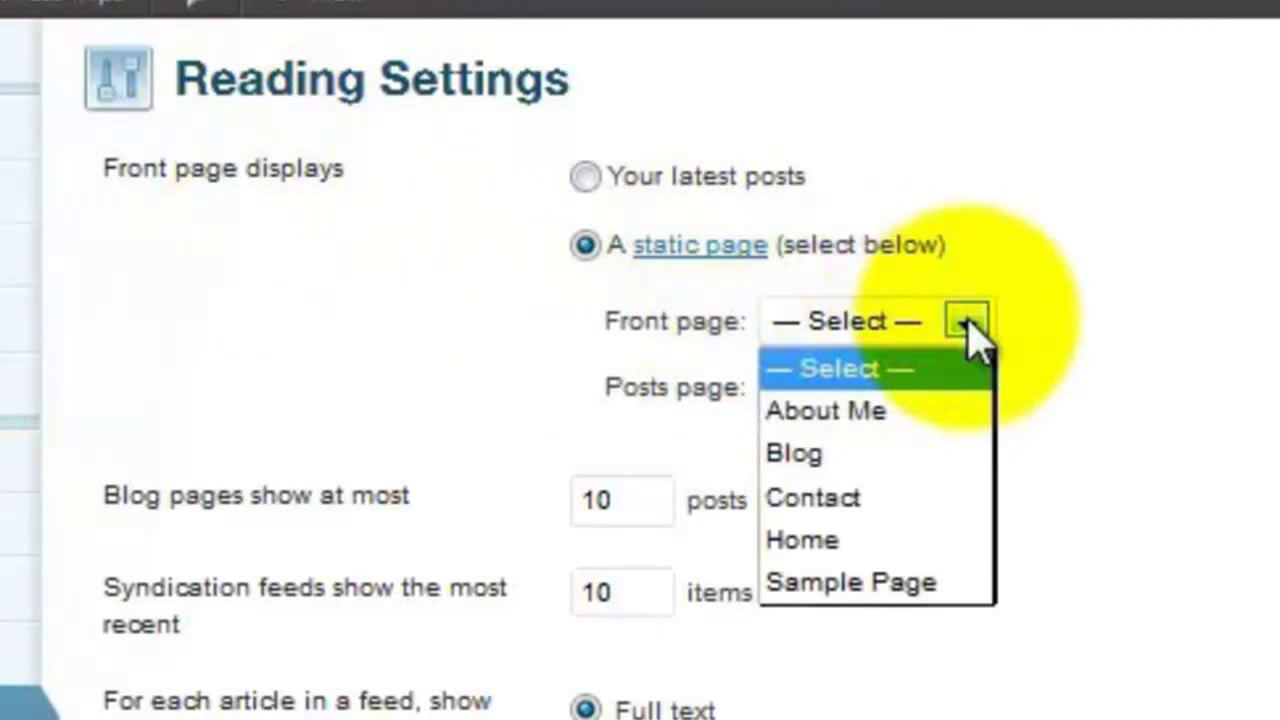
pyautogui.click(848, 540)
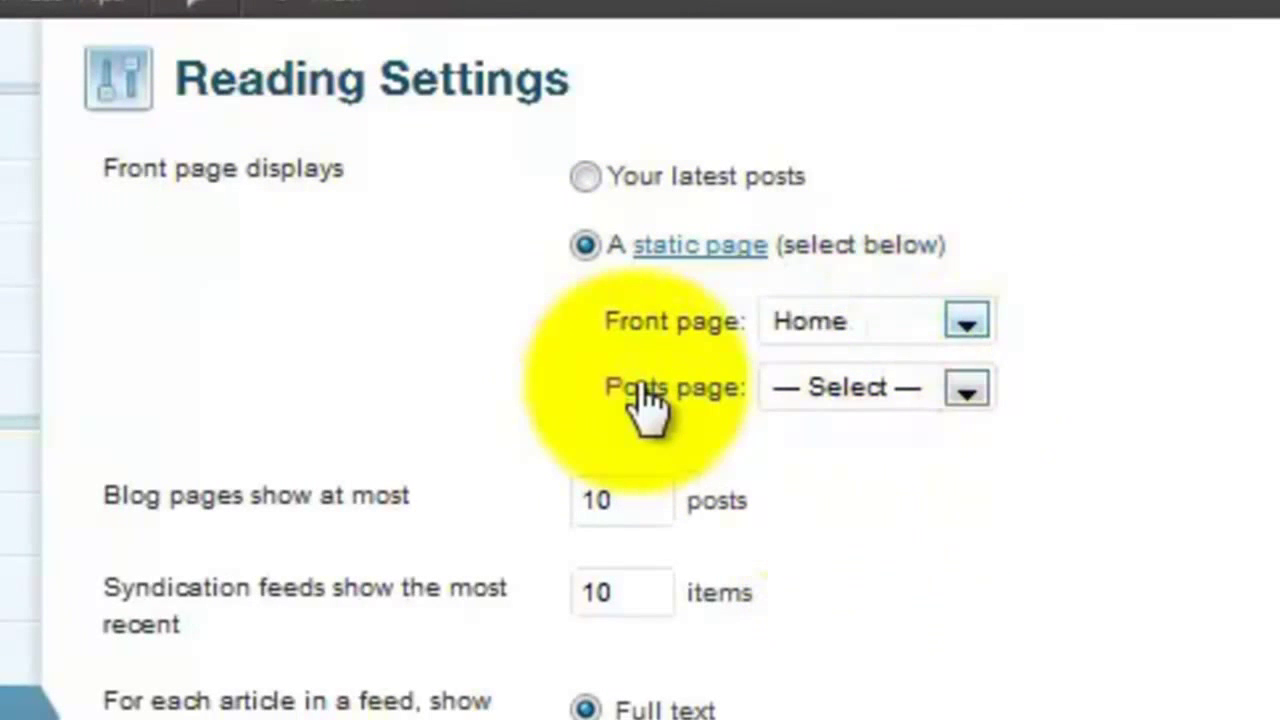
pyautogui.click(925, 395)
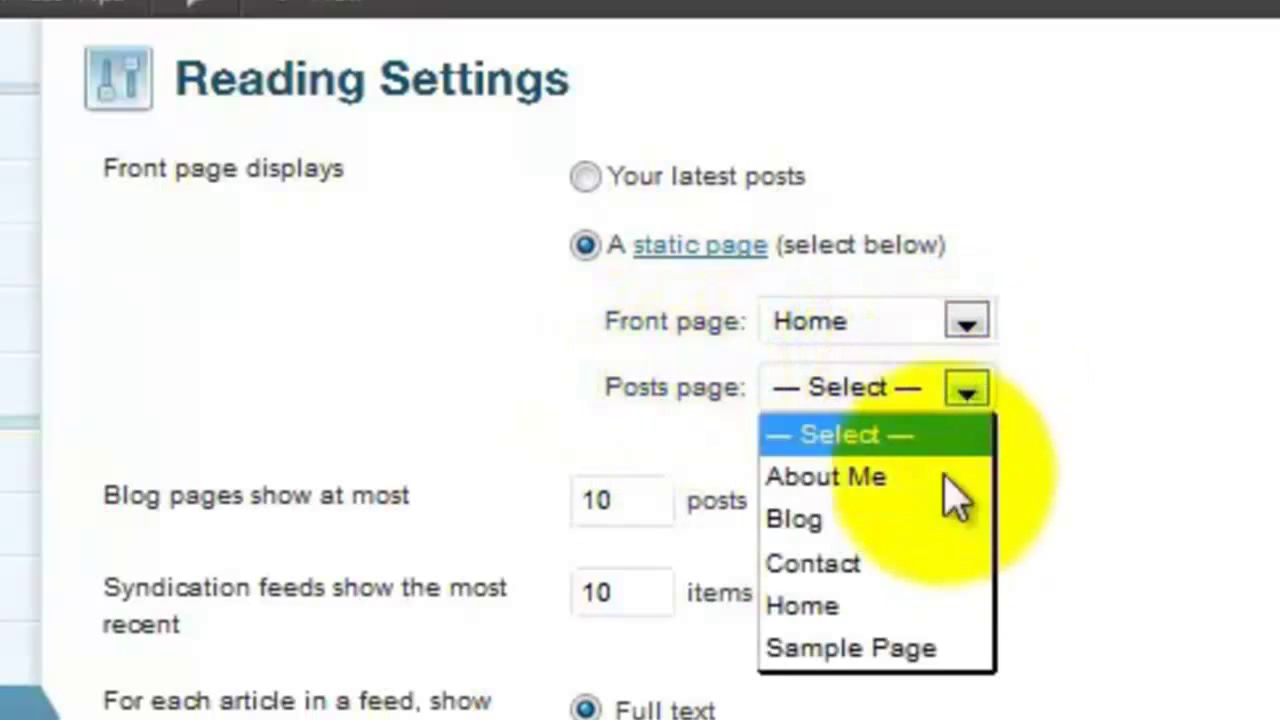
pyautogui.click(868, 520)
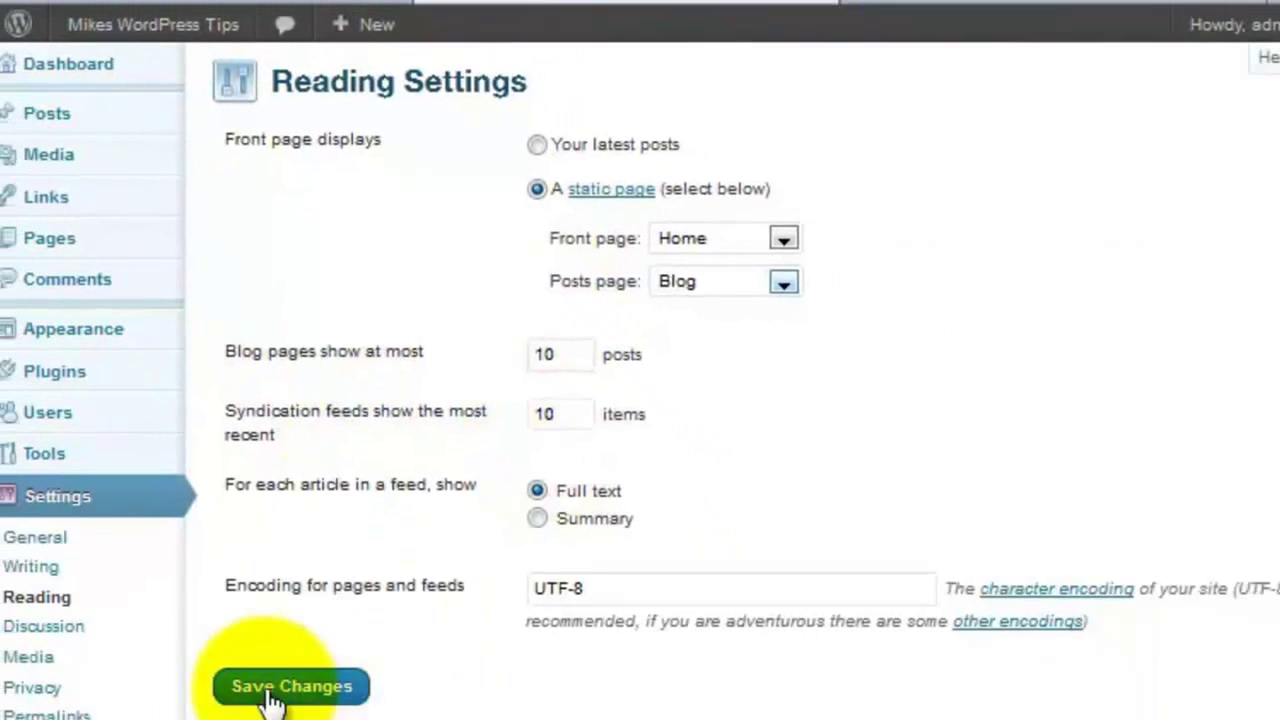
pyautogui.click(272, 690)
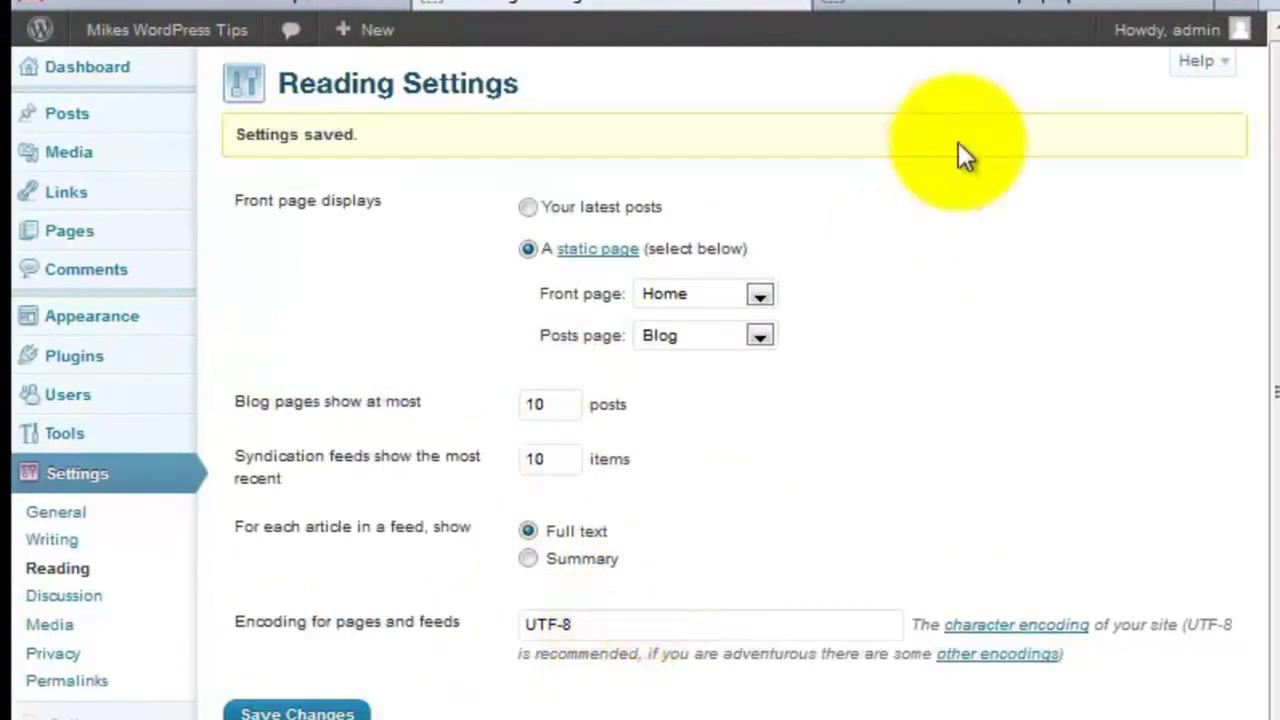
# Step: Reload the public site, check which page it shows at the front, and return to Reading Settings
pyautogui.rightClick(1032, 5)
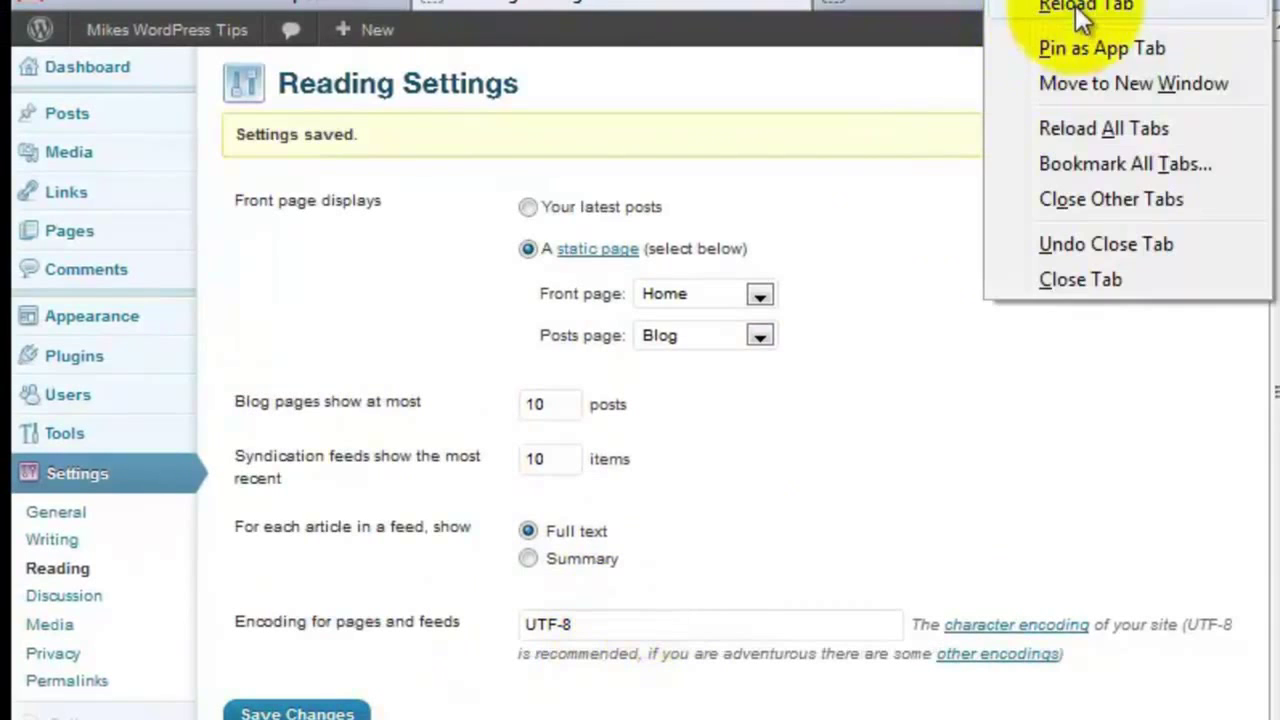
pyautogui.click(1085, 8)
pyautogui.click(1014, 8)
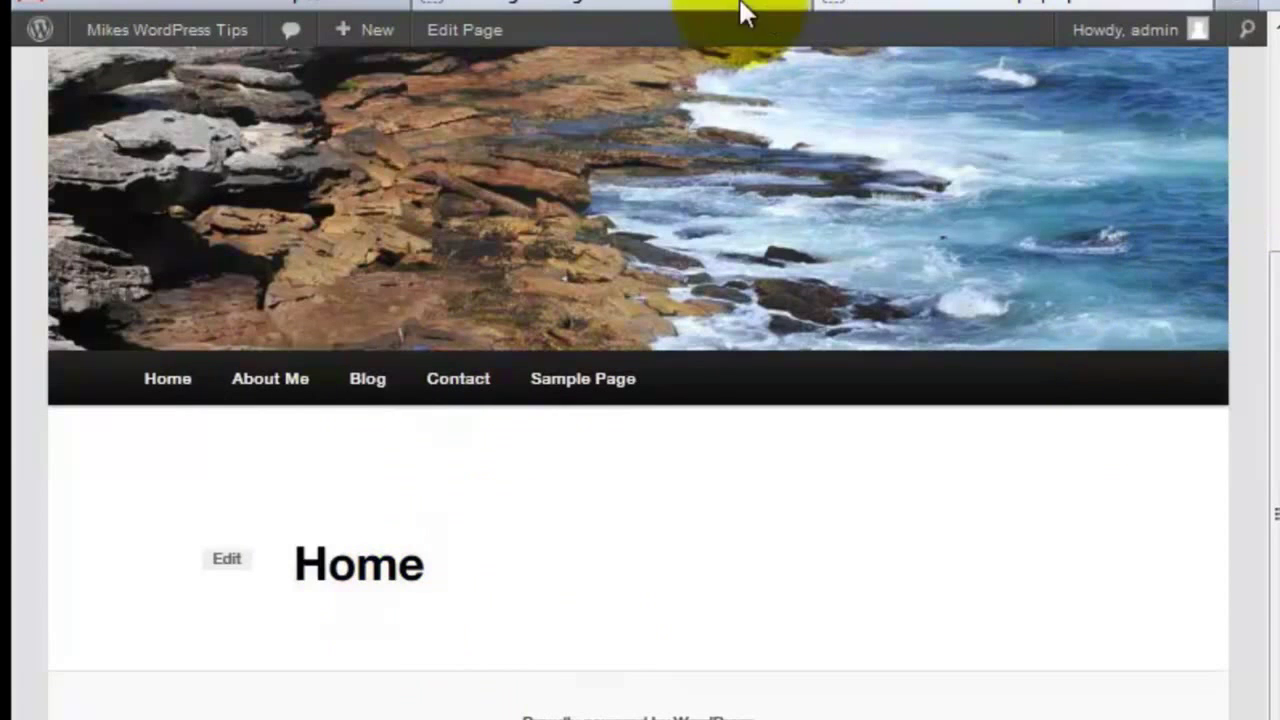
pyautogui.click(688, 8)
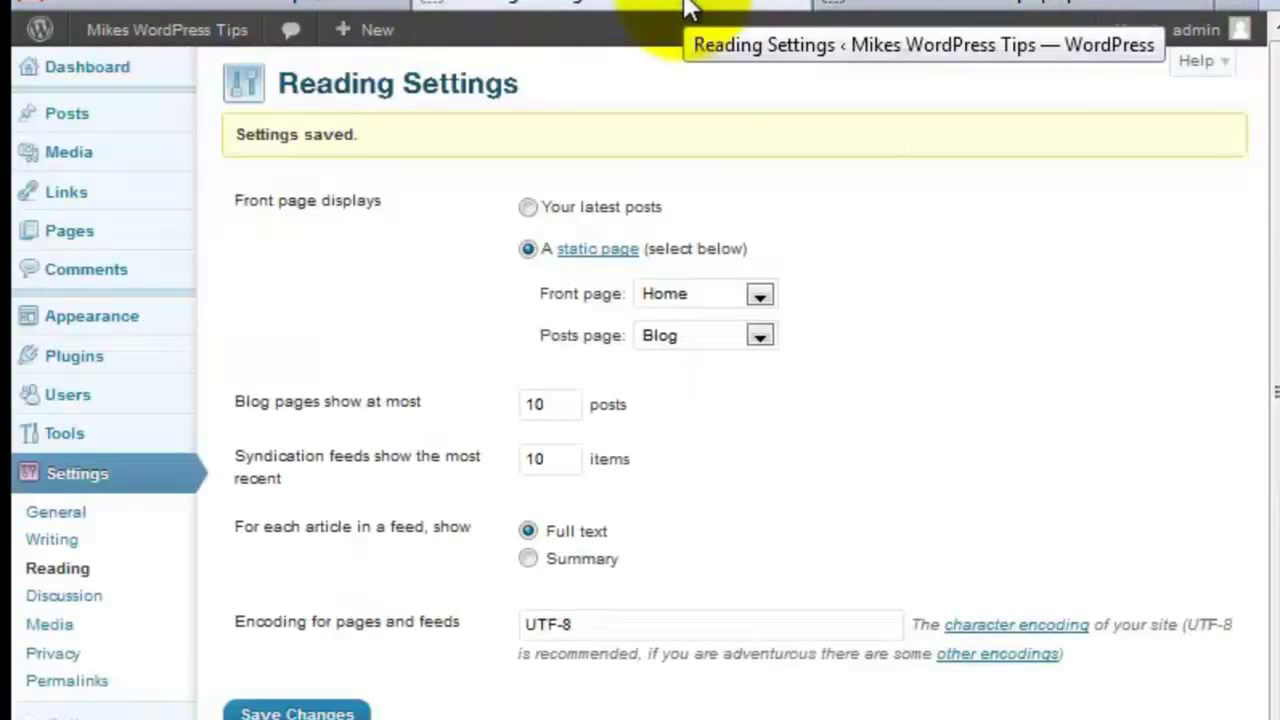
# Step: In Discussion Settings, switch off comments on new articles, switch them back on, and review the comment approval options
pyautogui.click(87, 598)
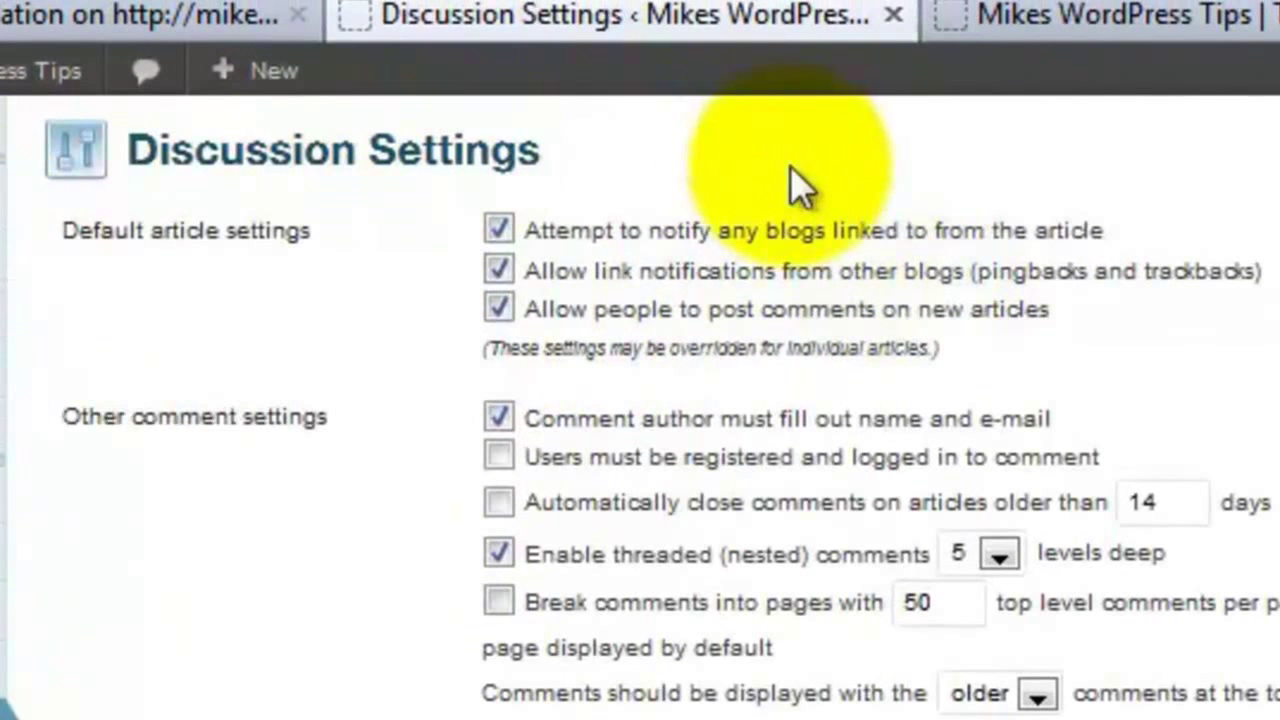
pyautogui.click(499, 308)
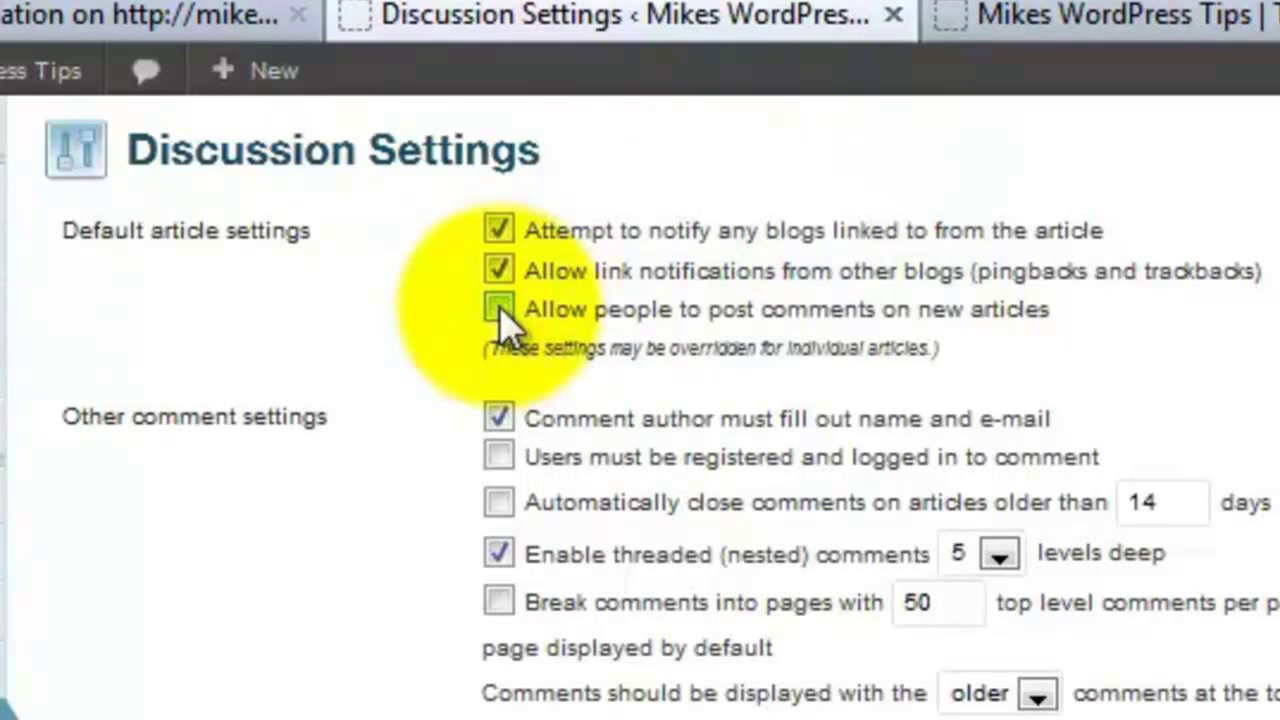
pyautogui.scroll(-8, 640, 400)
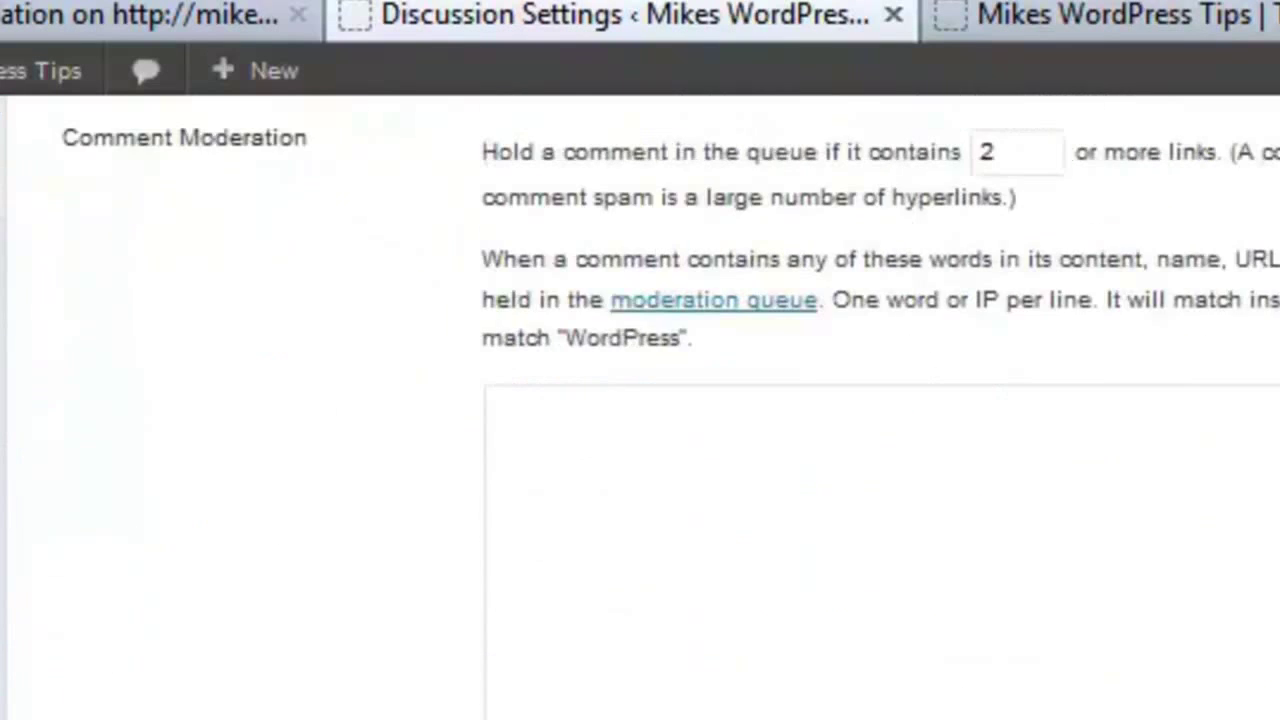
pyautogui.scroll(8, 571, 286)
pyautogui.click(499, 308)
pyautogui.moveTo(1230, 60); pyautogui.dragTo(1148, 51)
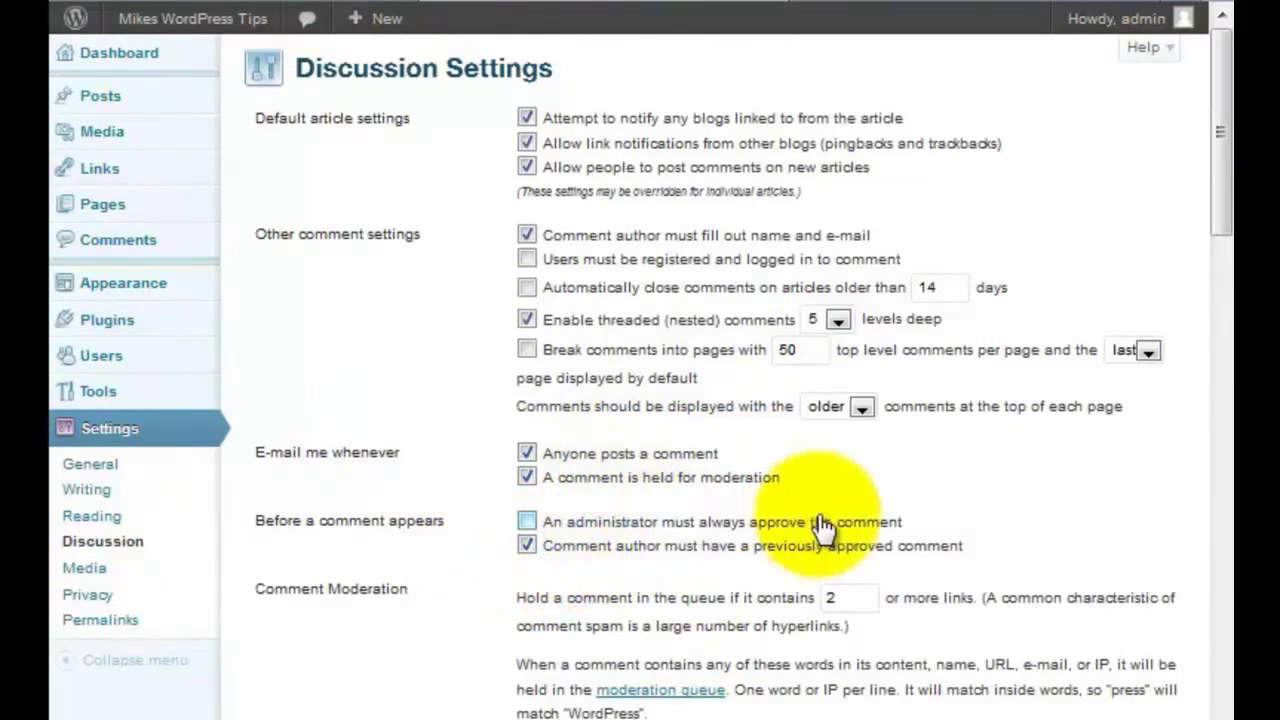
pyautogui.click(527, 546)
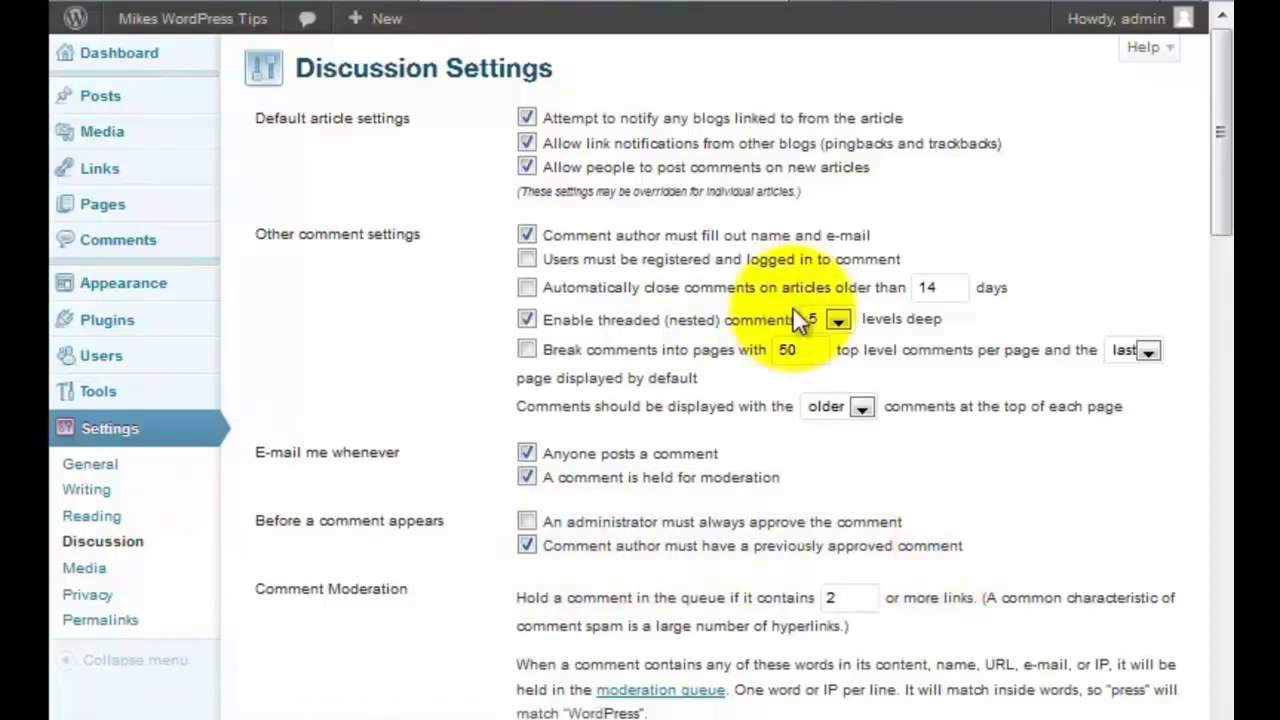
# Step: Go through the Media and Privacy settings and check the search engine visibility choice
pyautogui.click(85, 568)
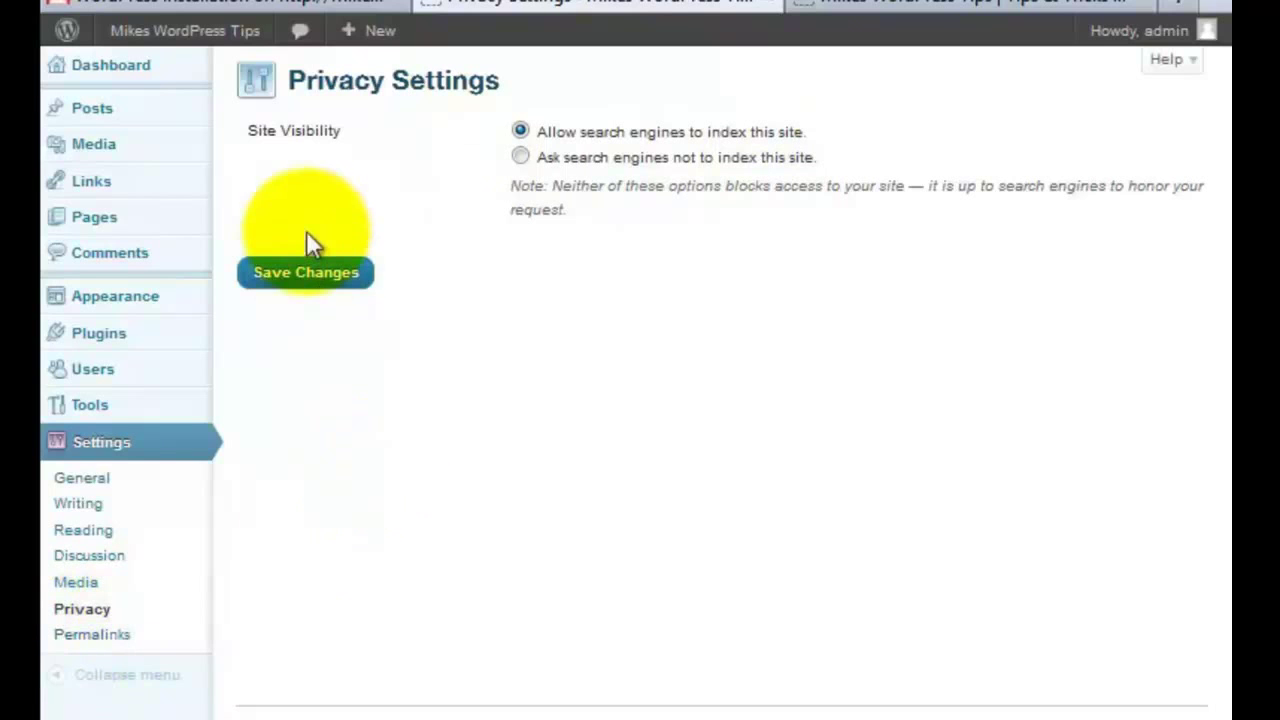
pyautogui.moveTo(196, 292)
pyautogui.moveTo(117, 225)
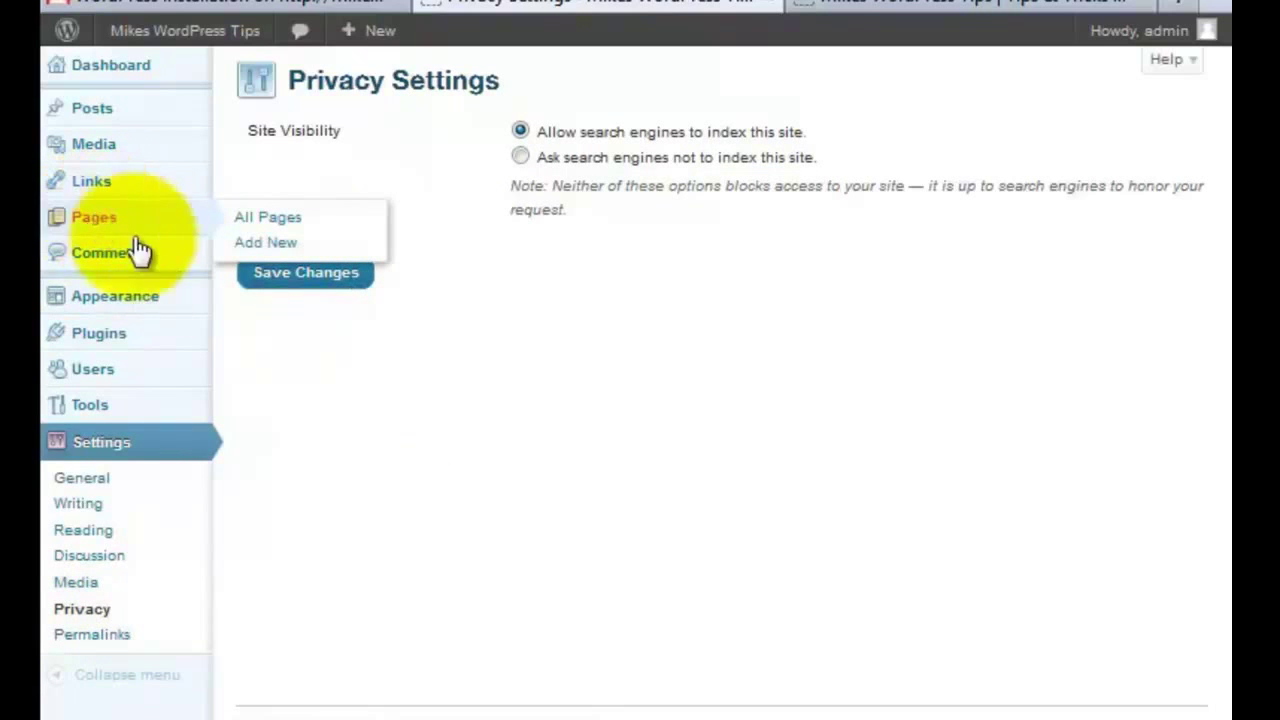
# Step: Go to the installed plugins list and open the page for installing new plugins
pyautogui.moveTo(96, 335)
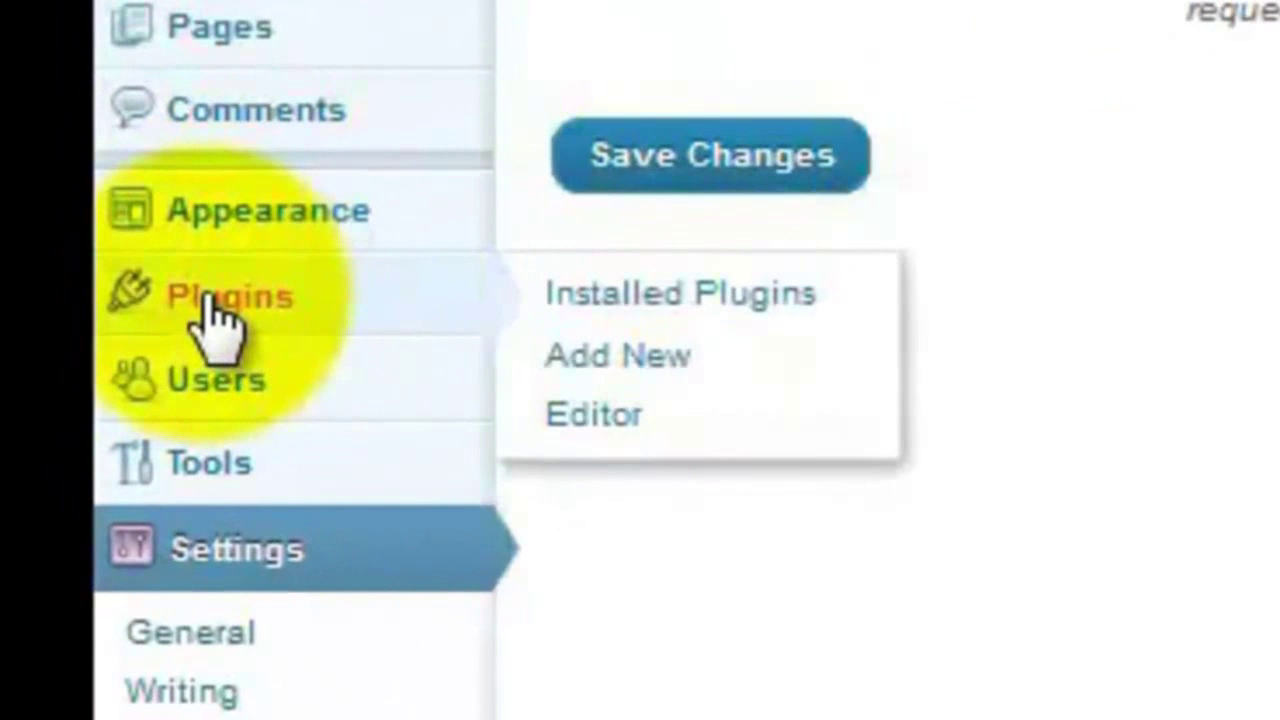
pyautogui.click(218, 318)
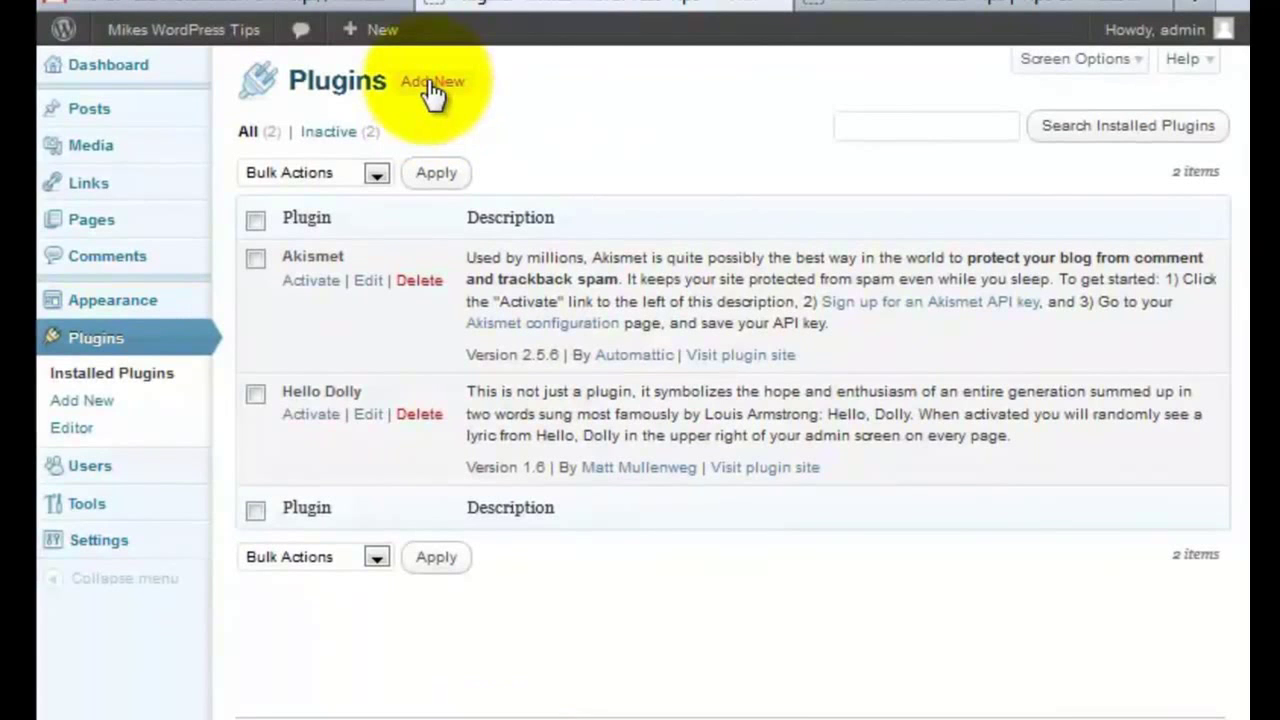
pyautogui.click(431, 83)
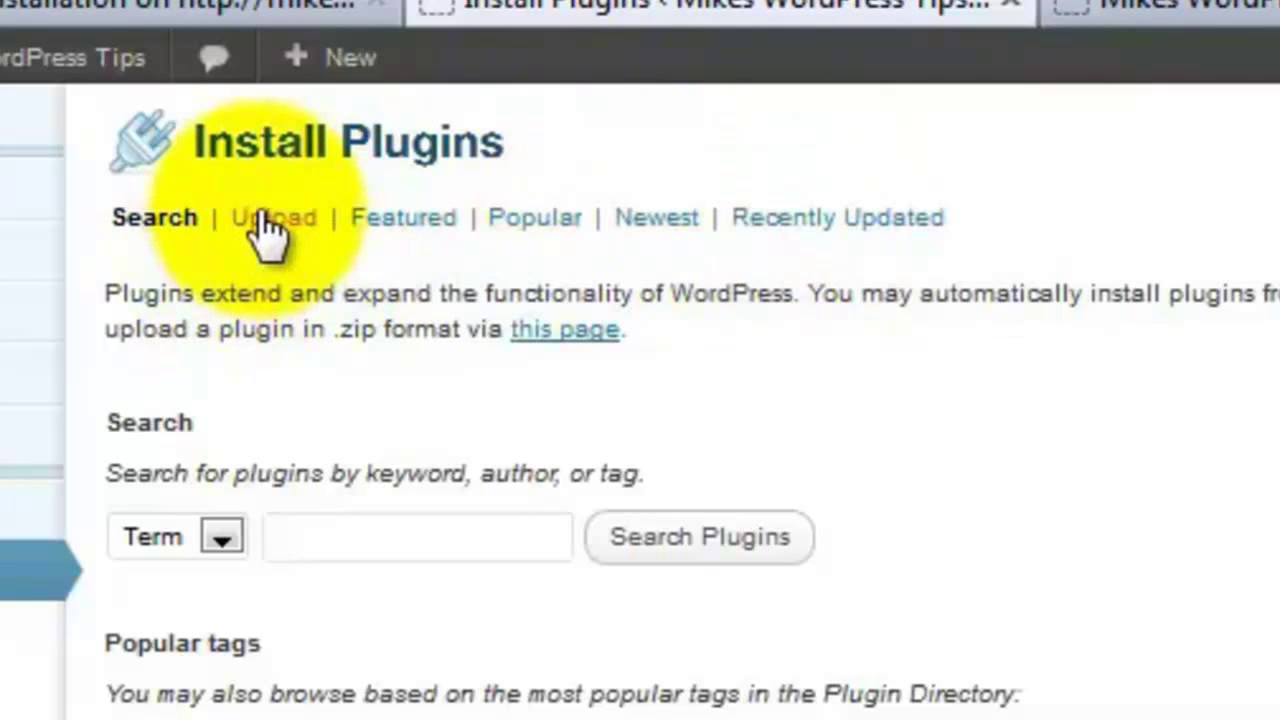
# Step: Search the plugin directory for TinyMCE Advanced
pyautogui.click(326, 540)
pyautogui.write('T')
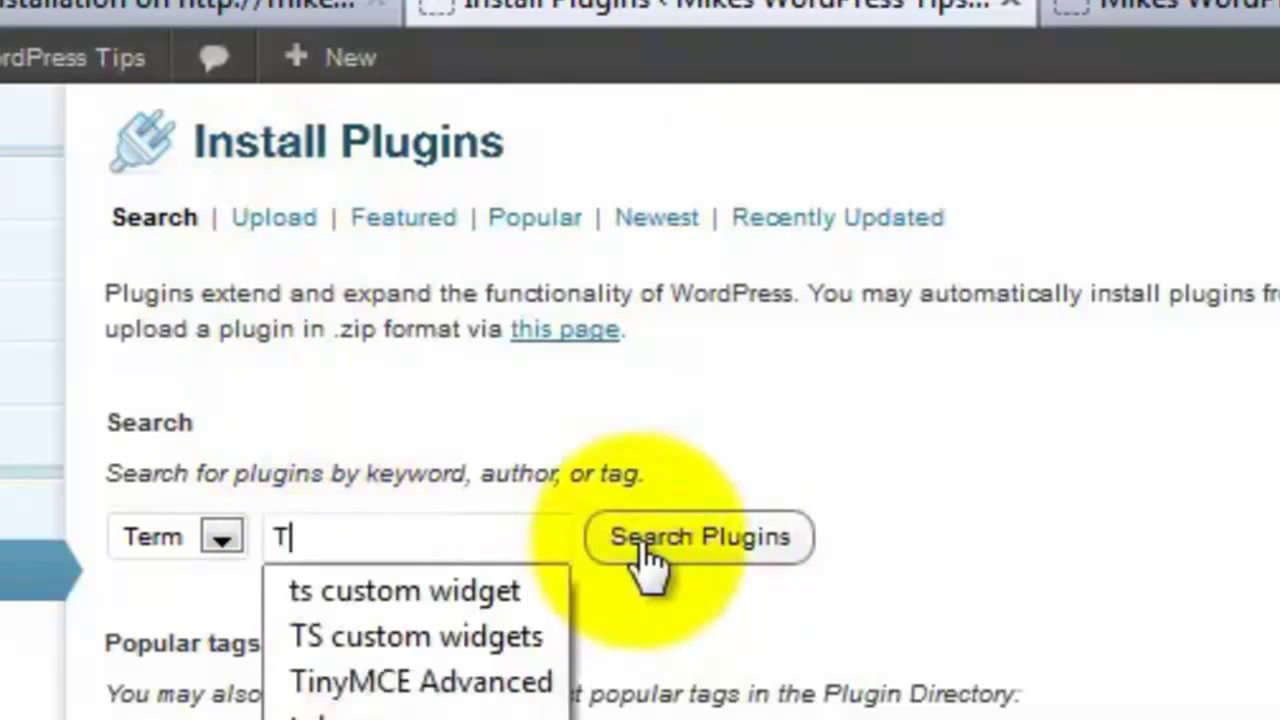
pyautogui.write('iny')
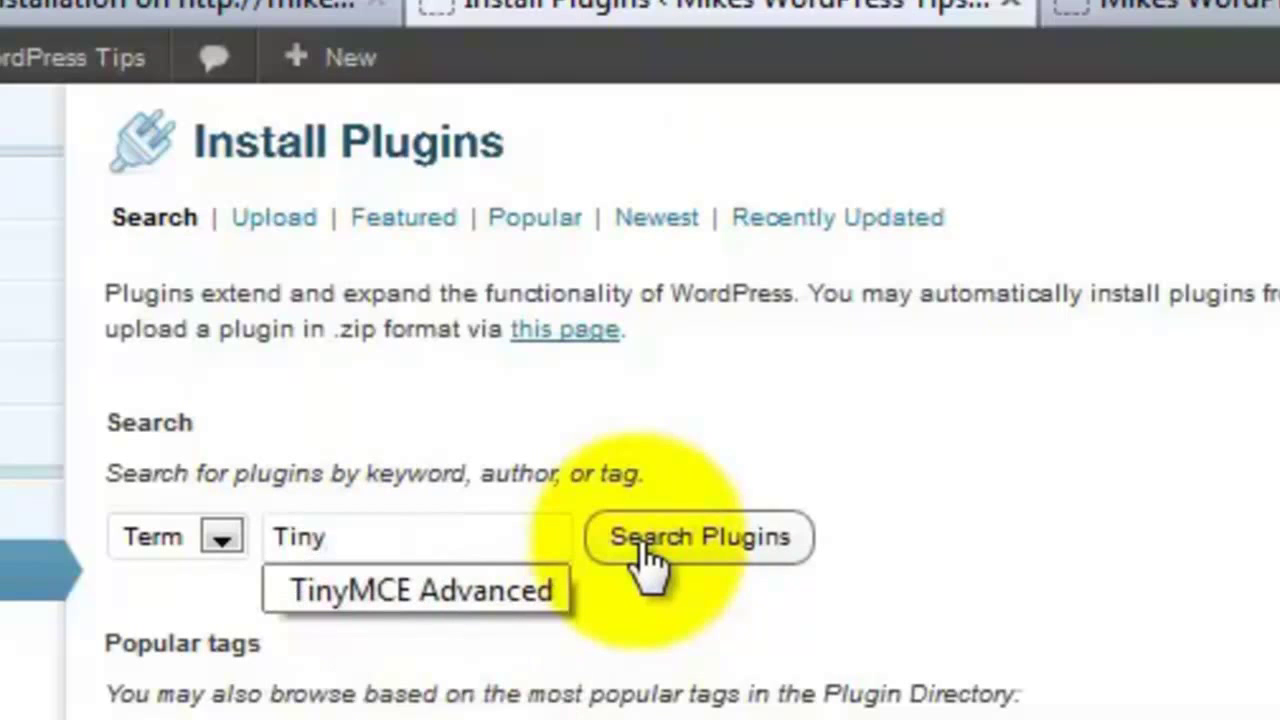
pyautogui.click(410, 592)
pyautogui.press('Return')
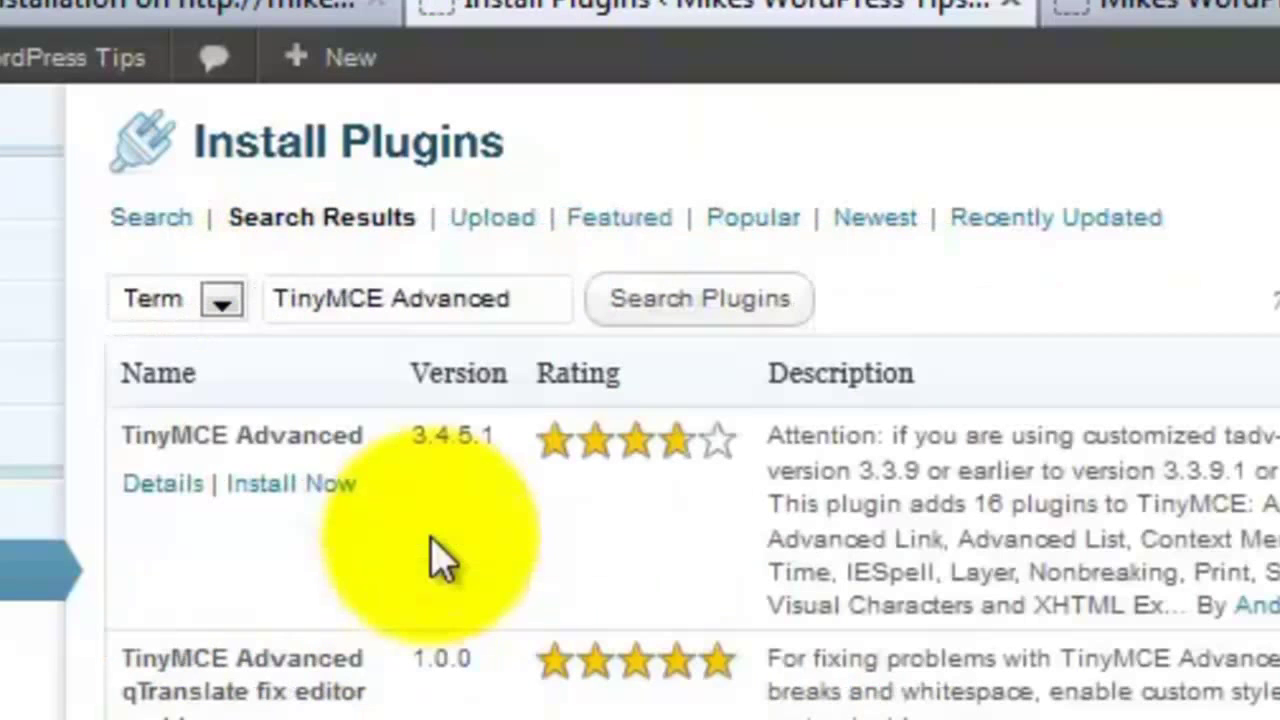
# Step: Open the TinyMCE Advanced plugin's details, then install the plugin and activate it
pyautogui.click(146, 490)
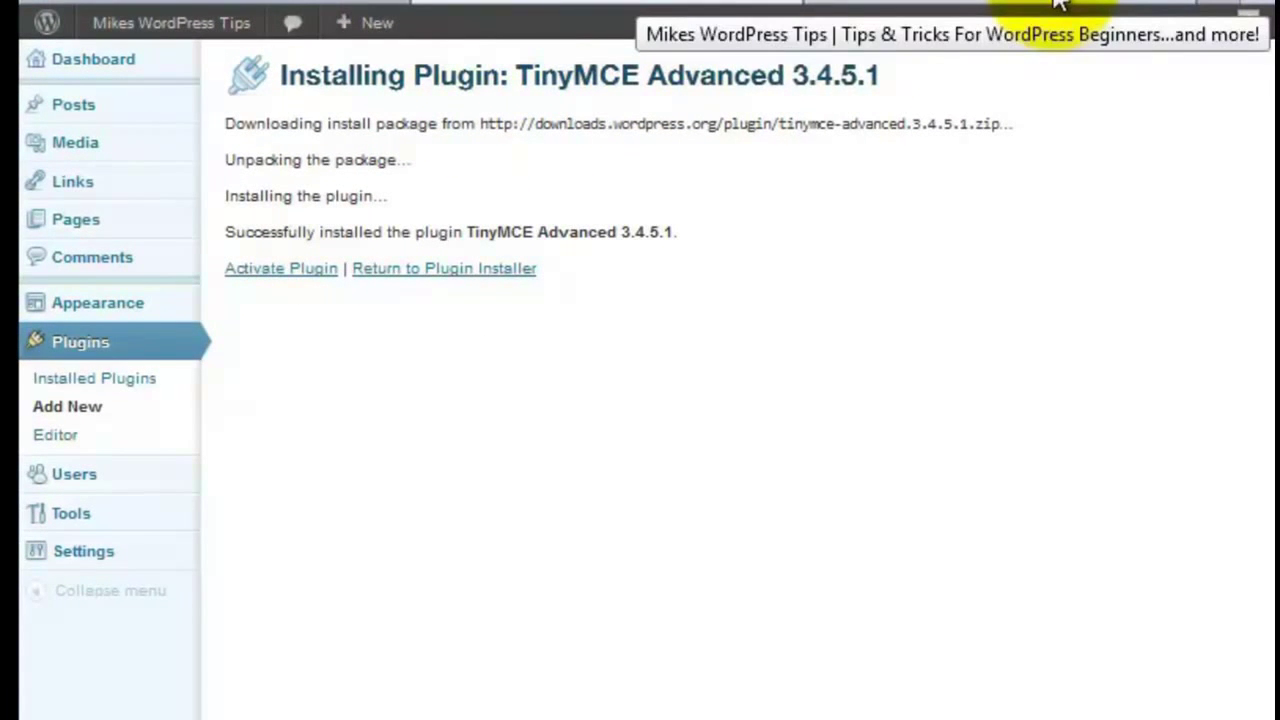
pyautogui.click(285, 270)
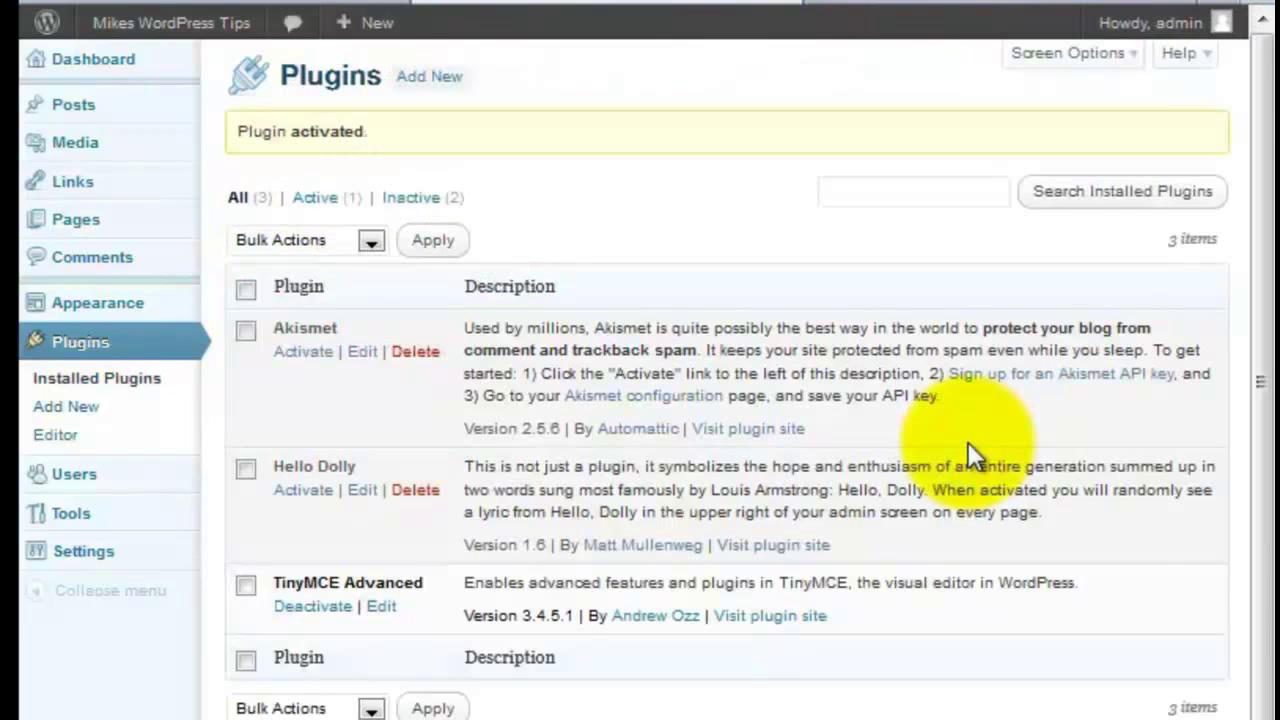
pyautogui.moveTo(1262, 112); pyautogui.dragTo(1262, 140)
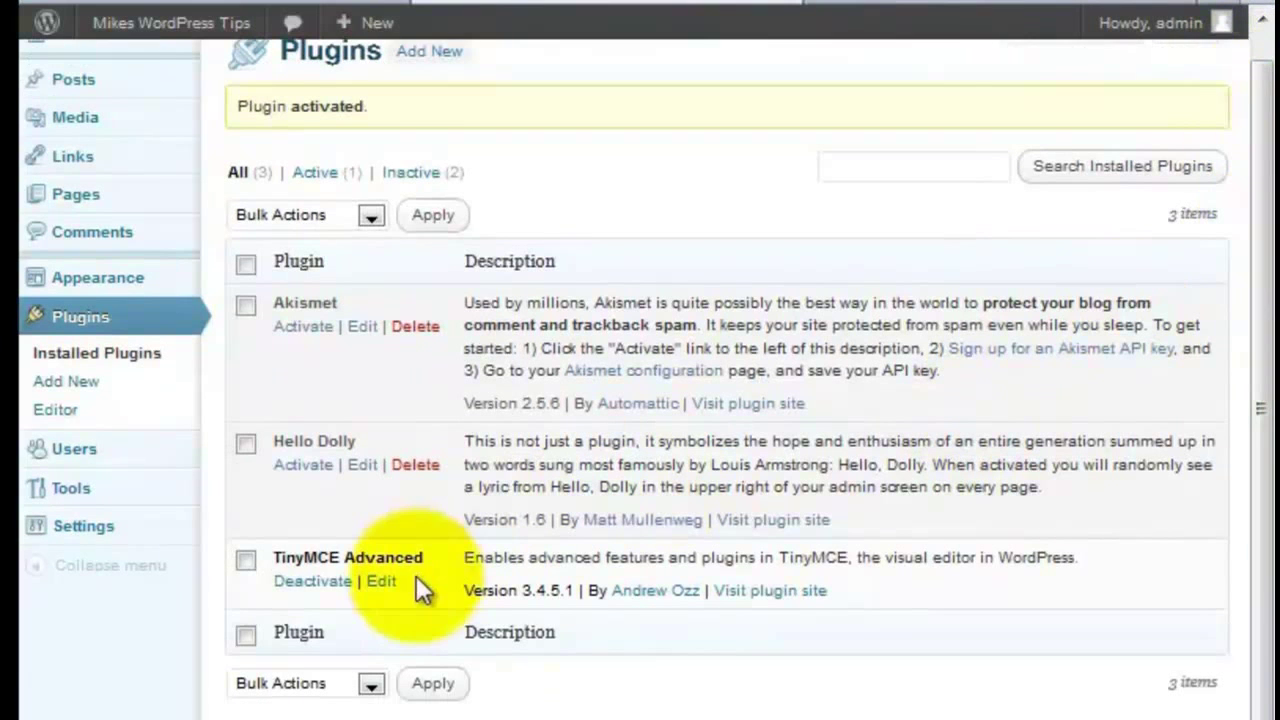
# Step: Return to installing new plugins, search for "contact form" and locate the Contact Form 7 entry in the results
pyautogui.click(424, 50)
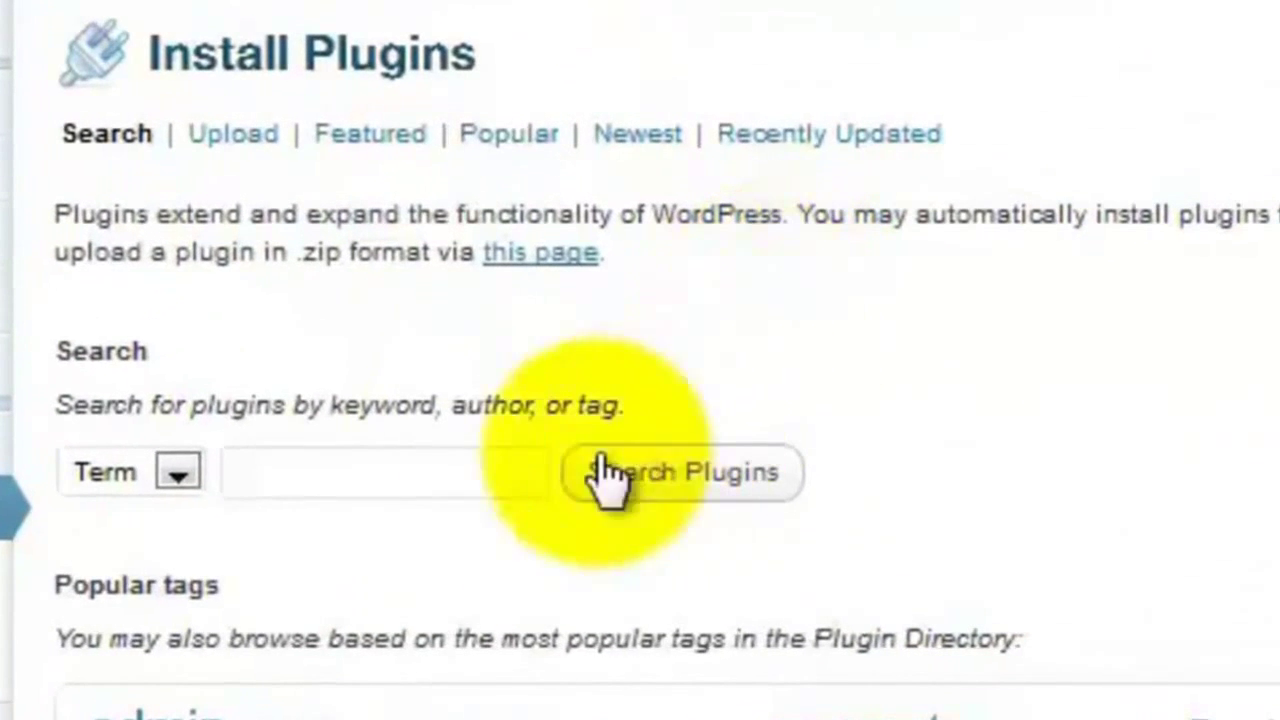
pyautogui.click(299, 478)
pyautogui.write('contact form')
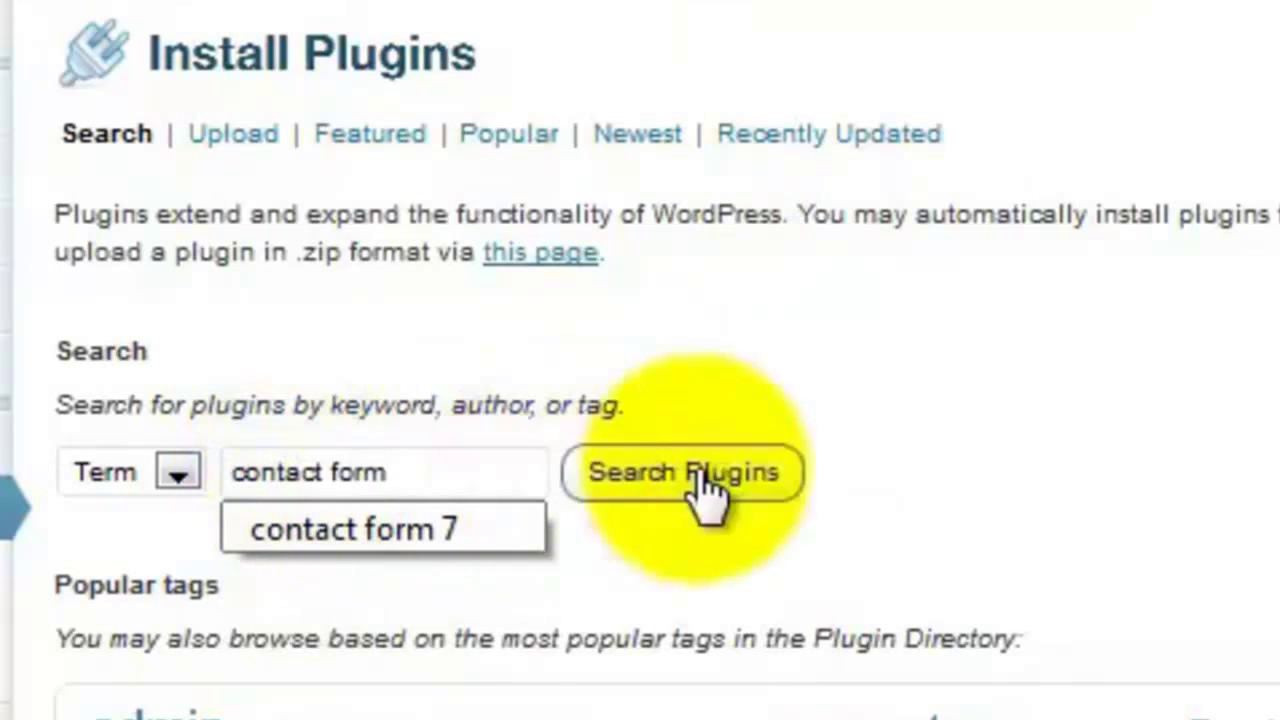
pyautogui.click(688, 490)
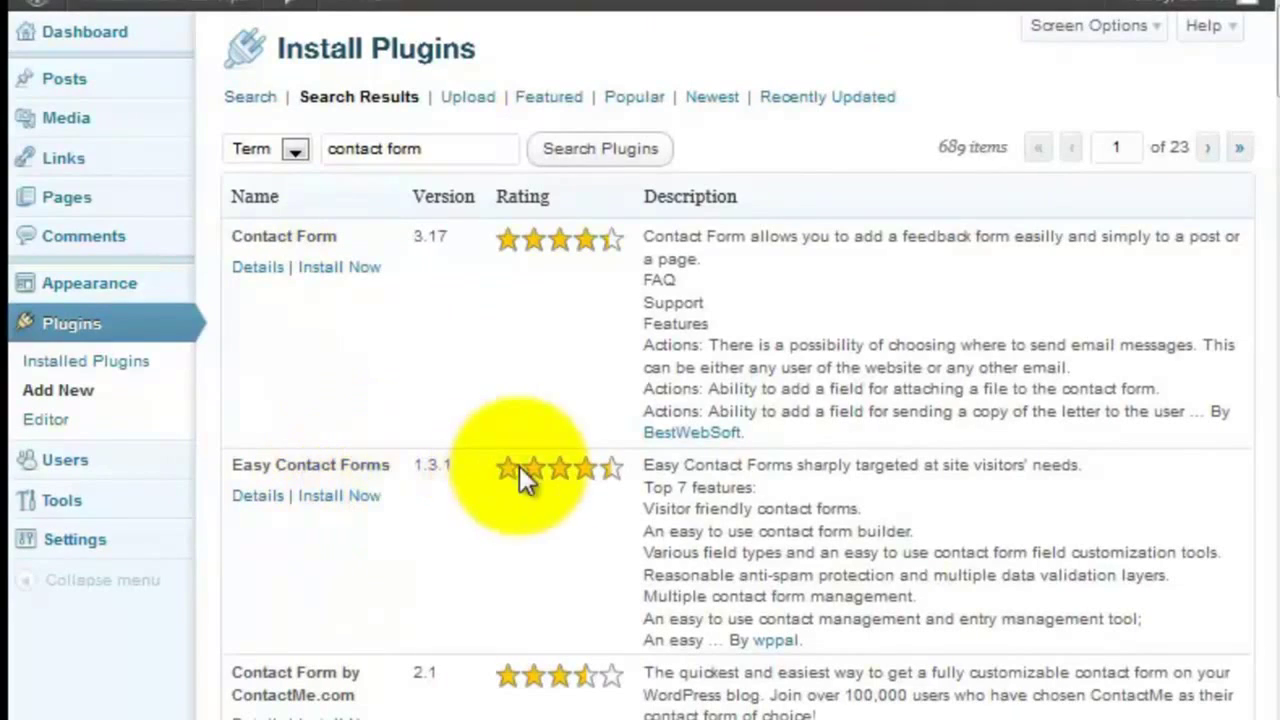
pyautogui.moveTo(1274, 55); pyautogui.dragTo(1236, 680)
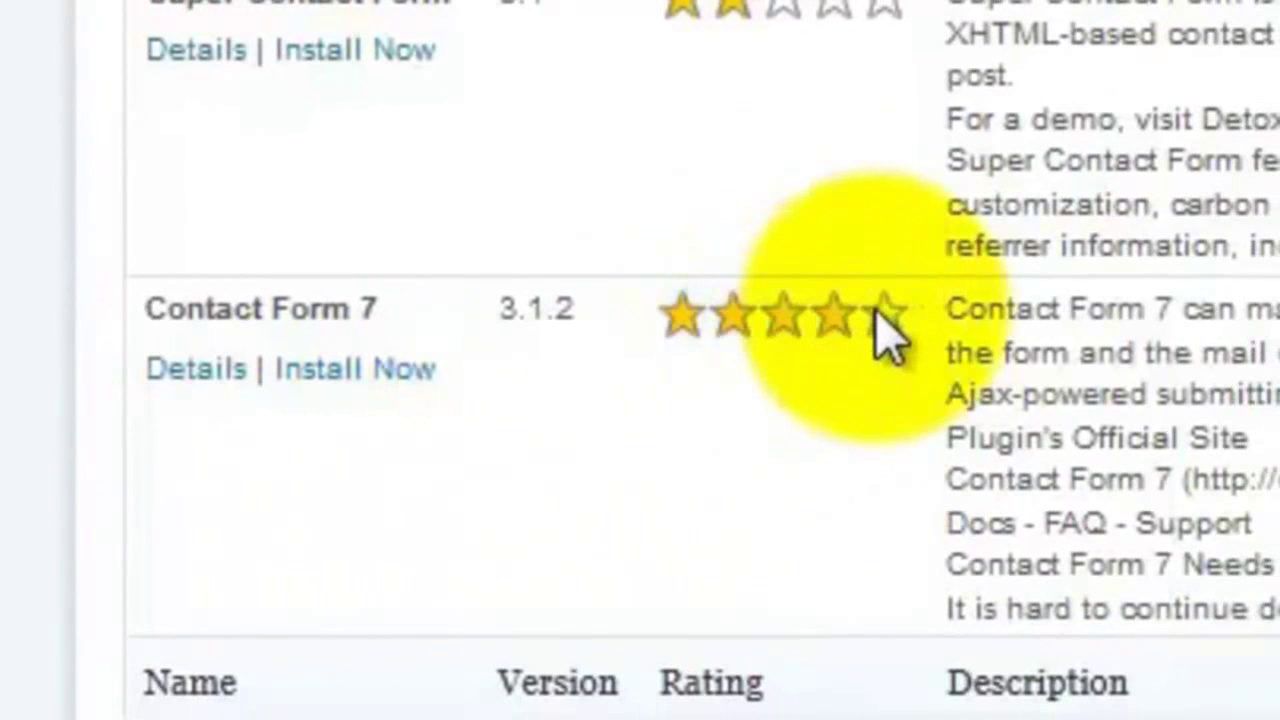
pyautogui.moveTo(800, 320)
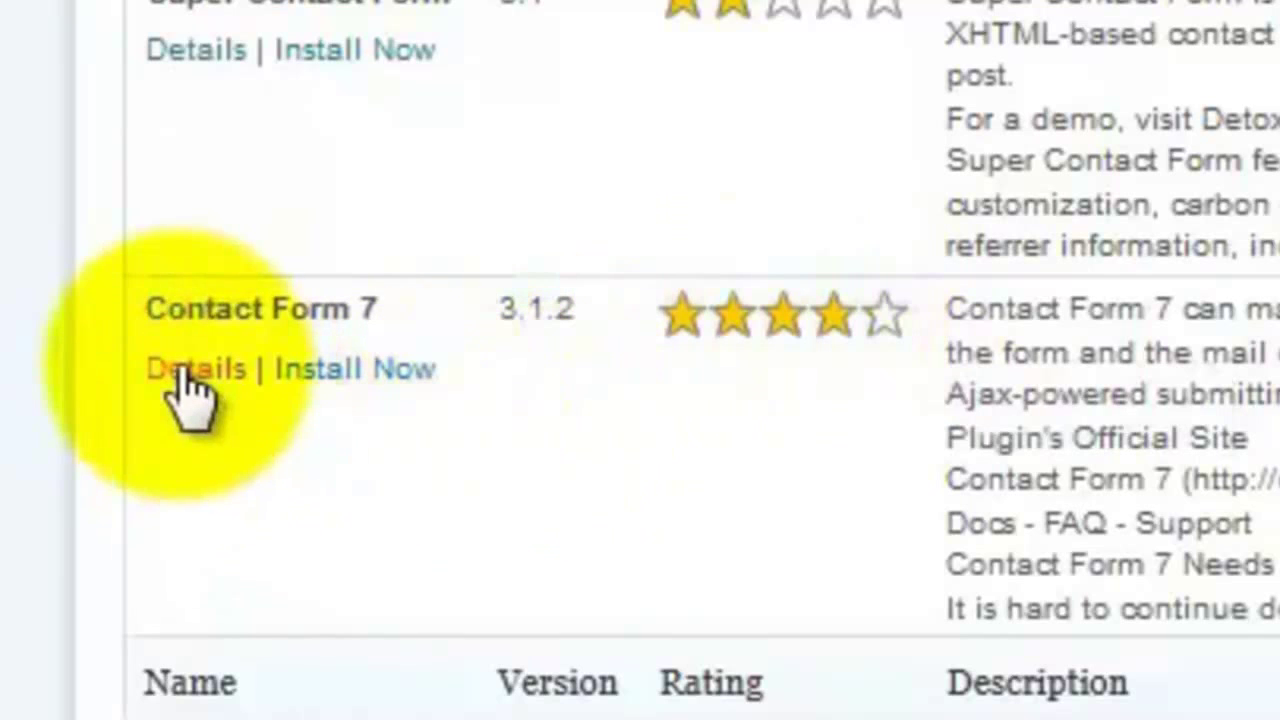
# Step: Install the Contact Form 7 plugin from its details window and activate it
pyautogui.click(190, 388)
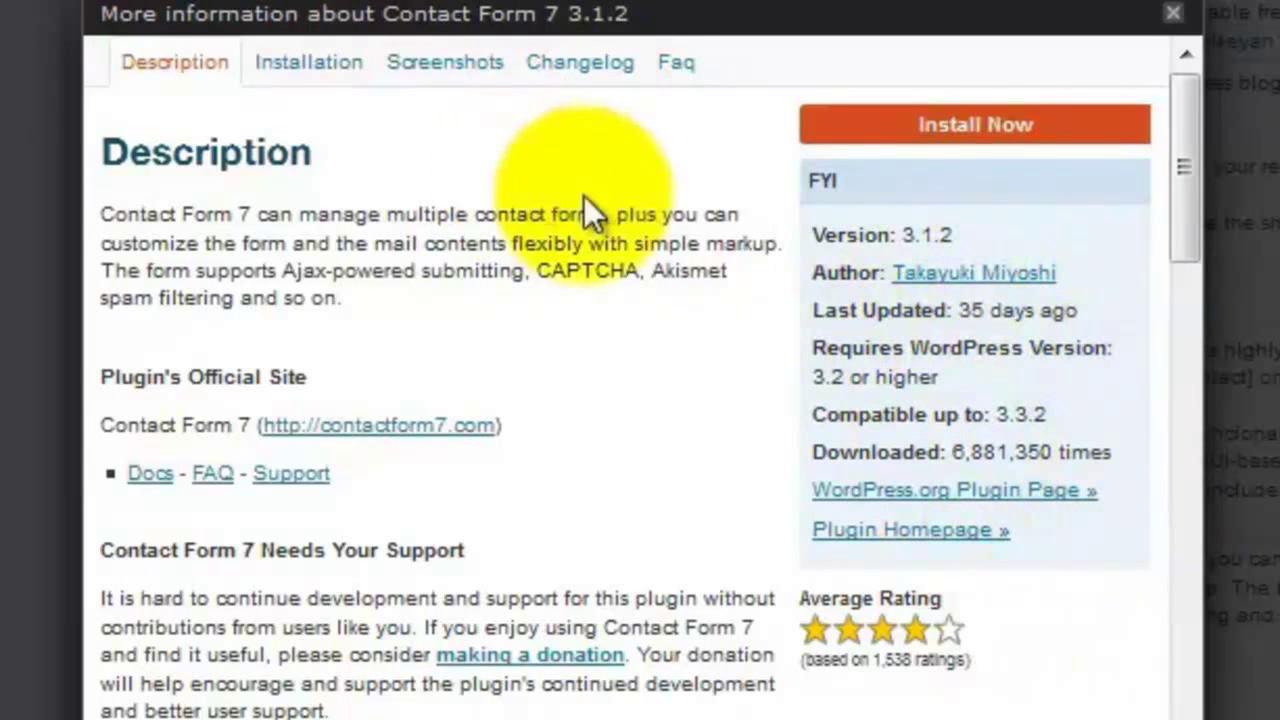
pyautogui.click(955, 140)
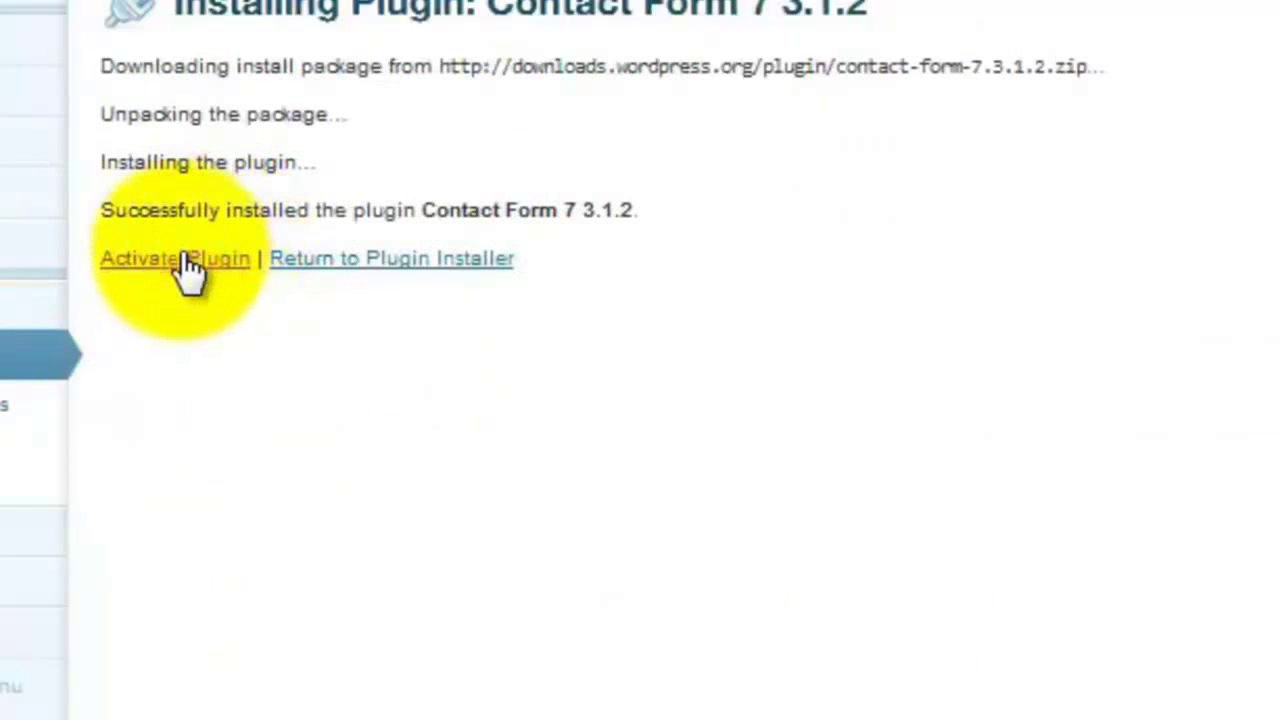
pyautogui.click(186, 258)
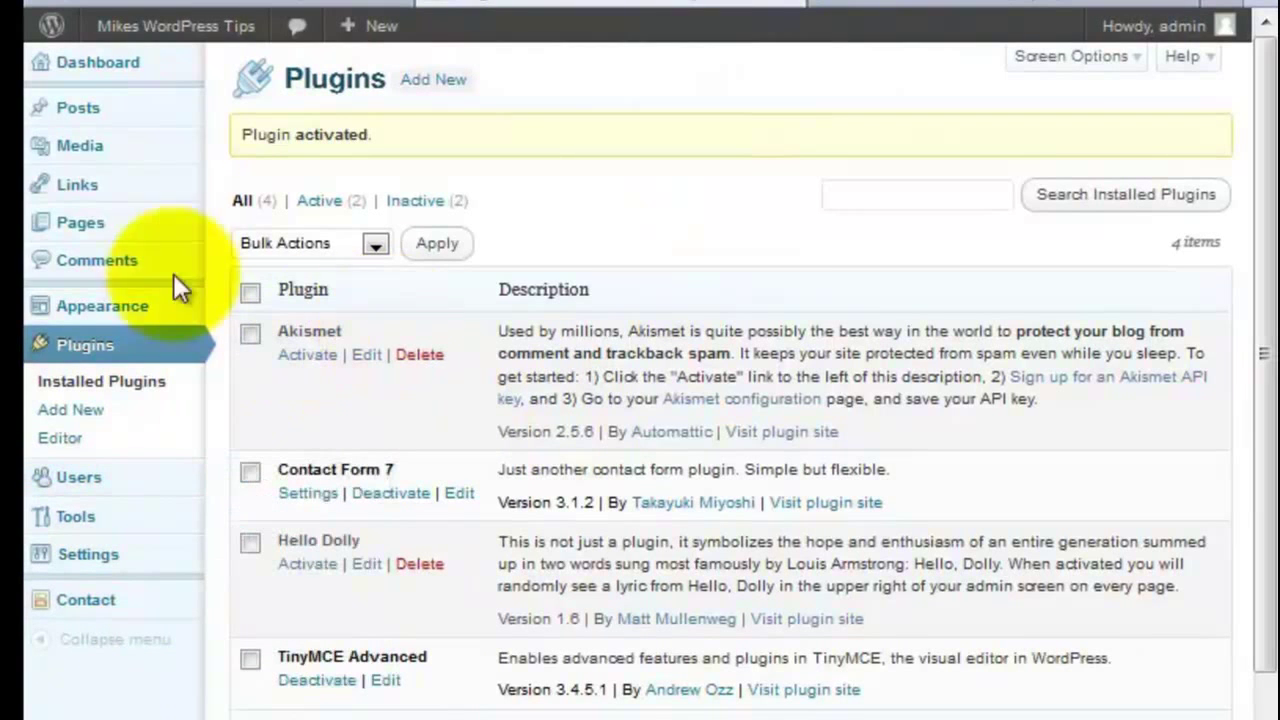
# Step: Open the list of all pages and examine the Home page on the live site
pyautogui.moveTo(80, 232)
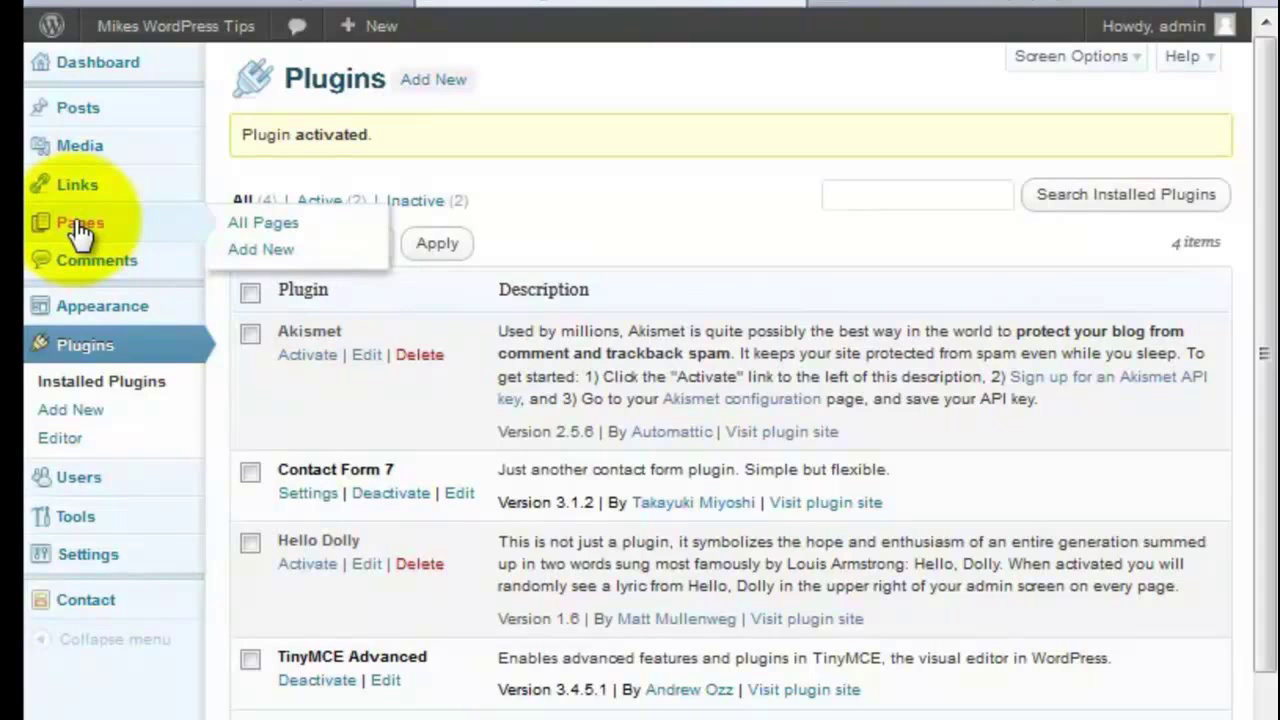
pyautogui.click(80, 232)
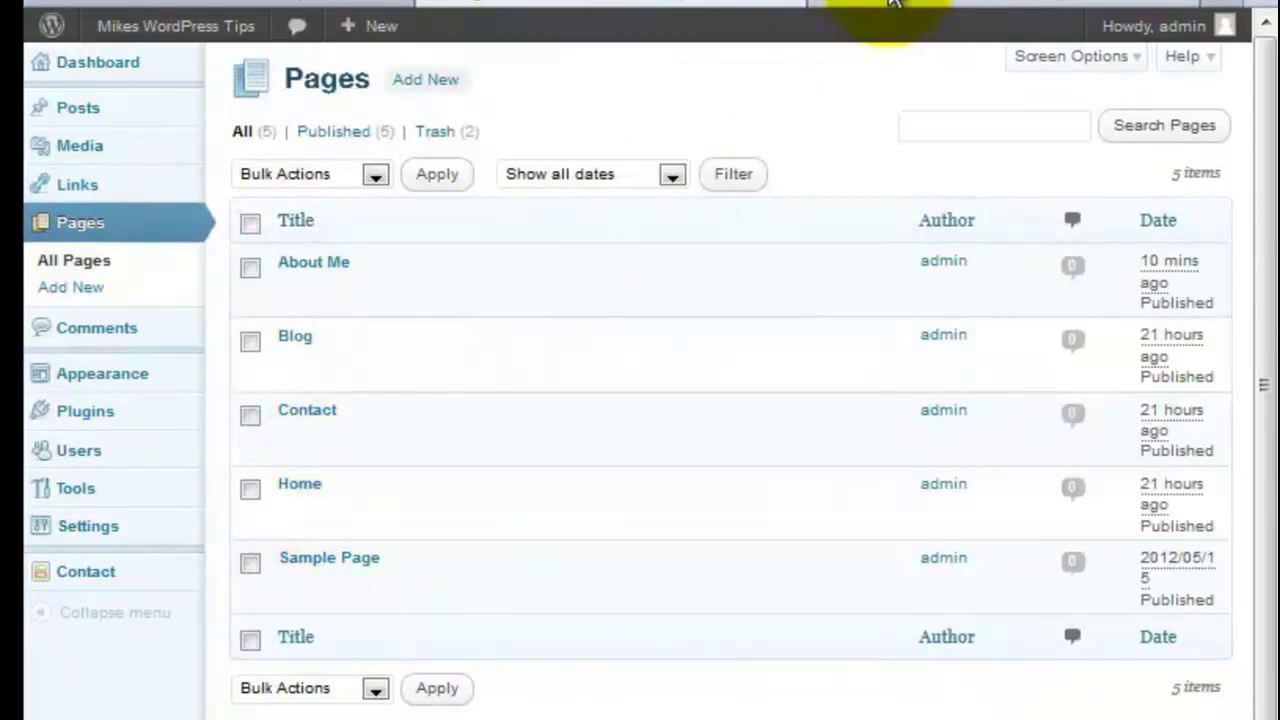
pyautogui.click(875, 5)
pyautogui.click(194, 390)
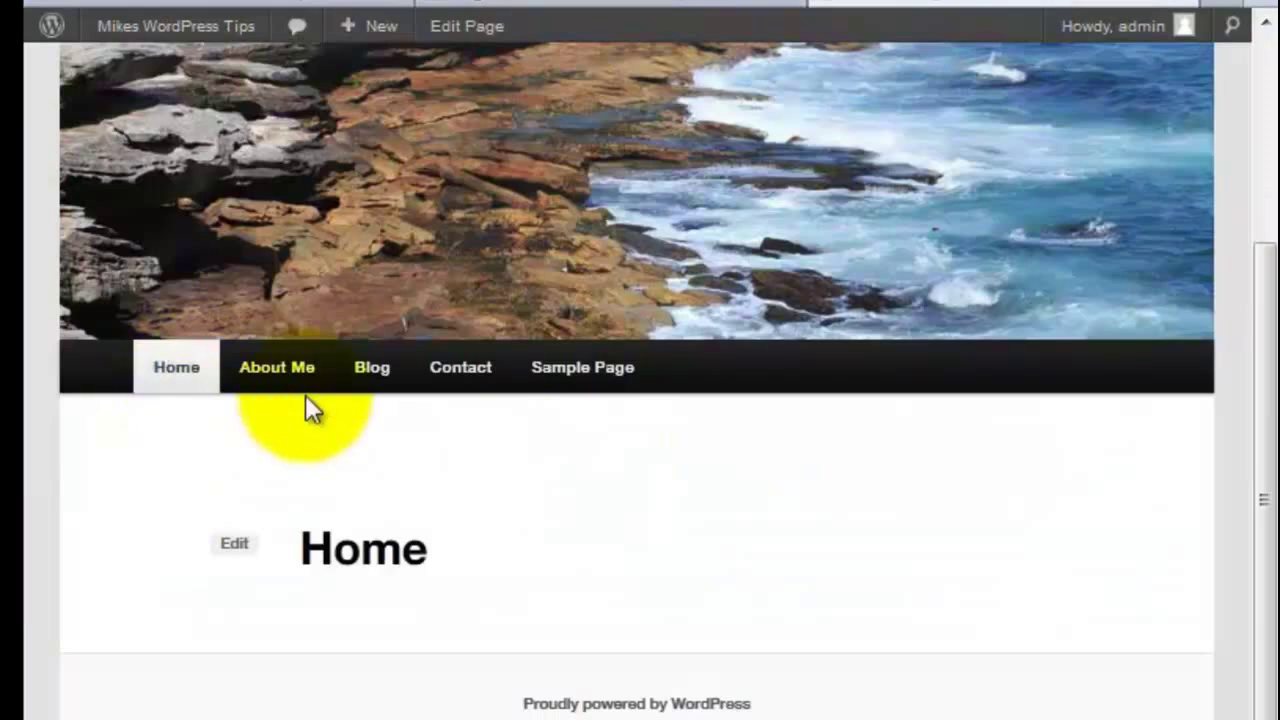
pyautogui.moveTo(1265, 140); pyautogui.dragTo(1211, 257)
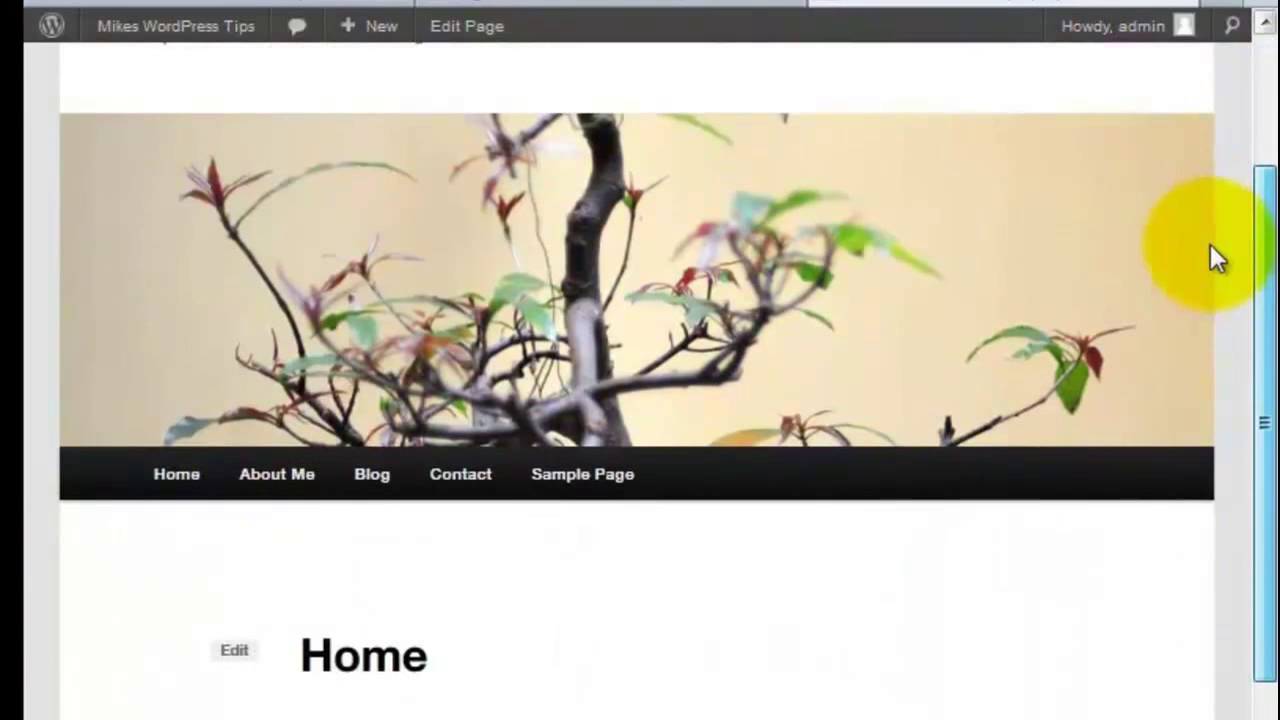
# Step: Allow comments on the Home page with Quick Edit and reload the live site to view the comment area
pyautogui.click(530, 3)
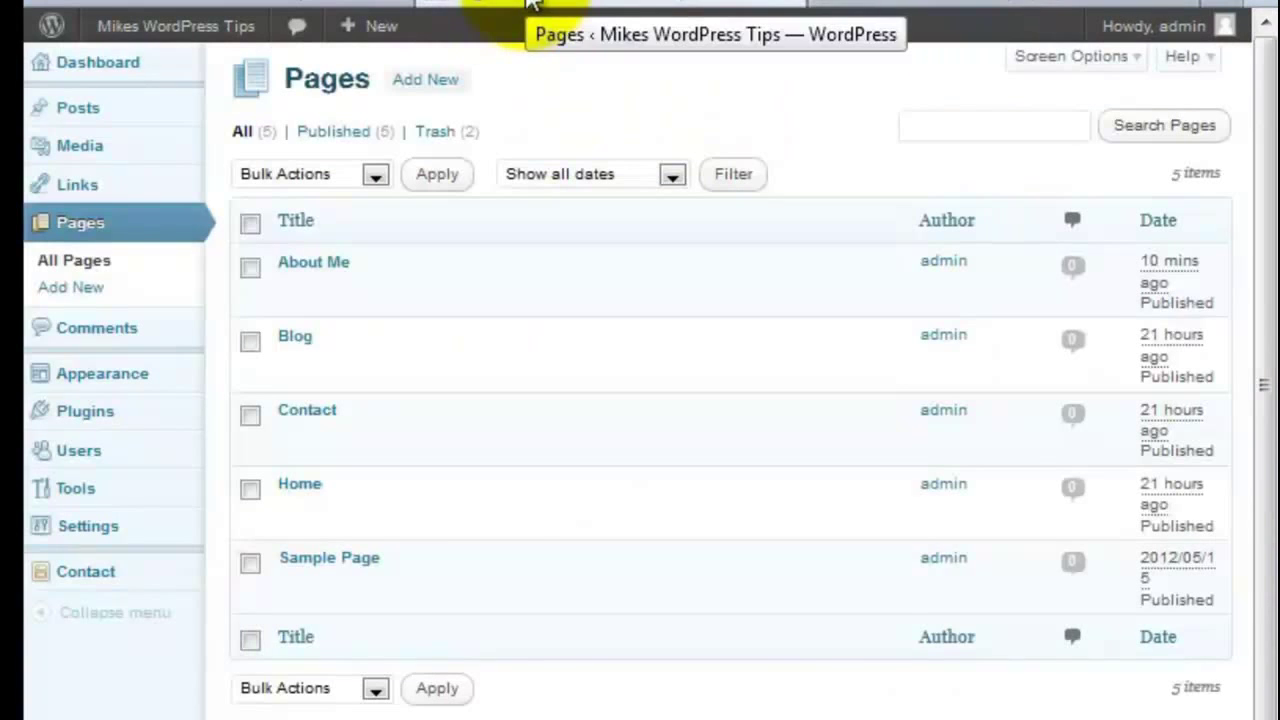
pyautogui.click(366, 511)
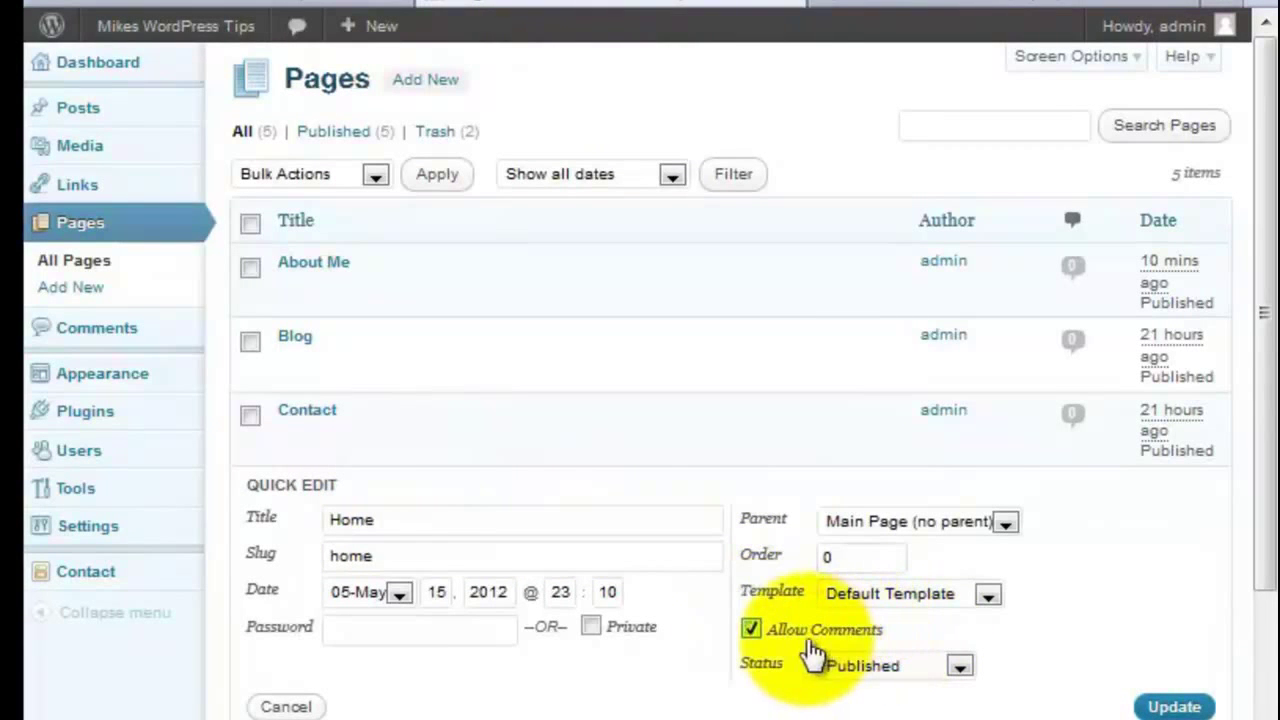
pyautogui.click(1170, 706)
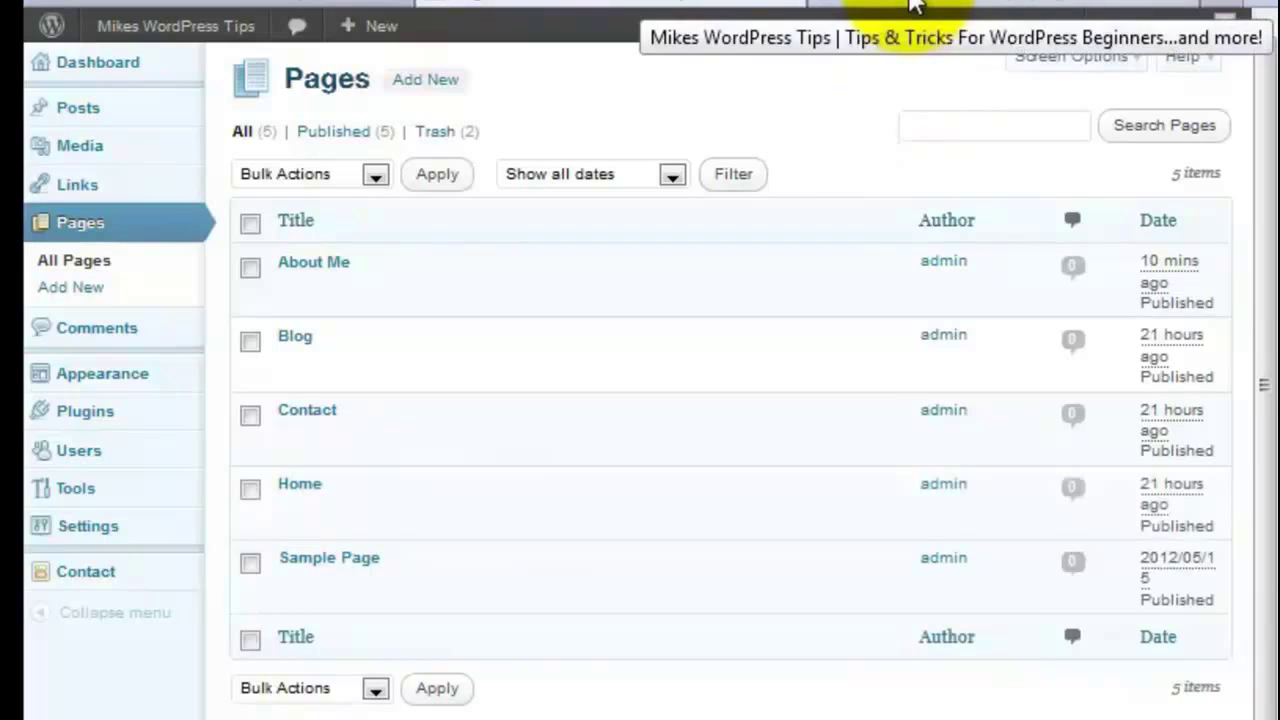
pyautogui.click(912, 5)
pyautogui.rightClick(950, 6)
pyautogui.click(965, 12)
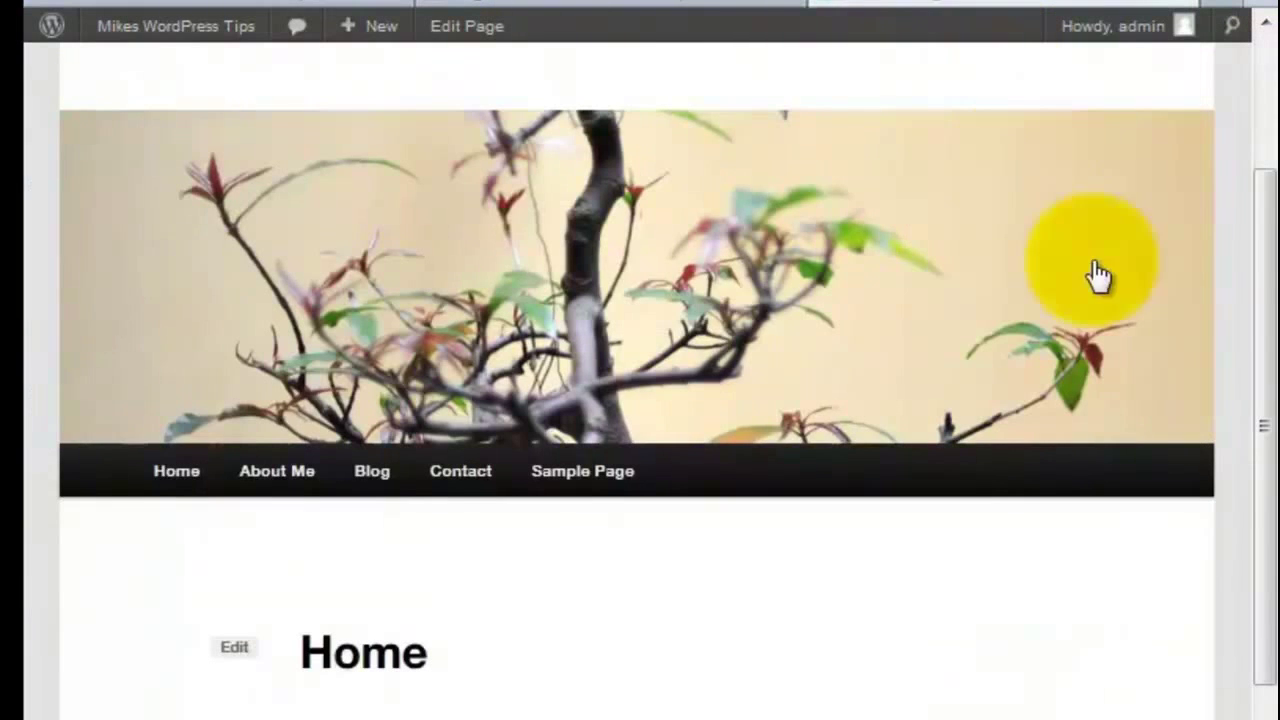
pyautogui.moveTo(1263, 204); pyautogui.dragTo(1265, 452)
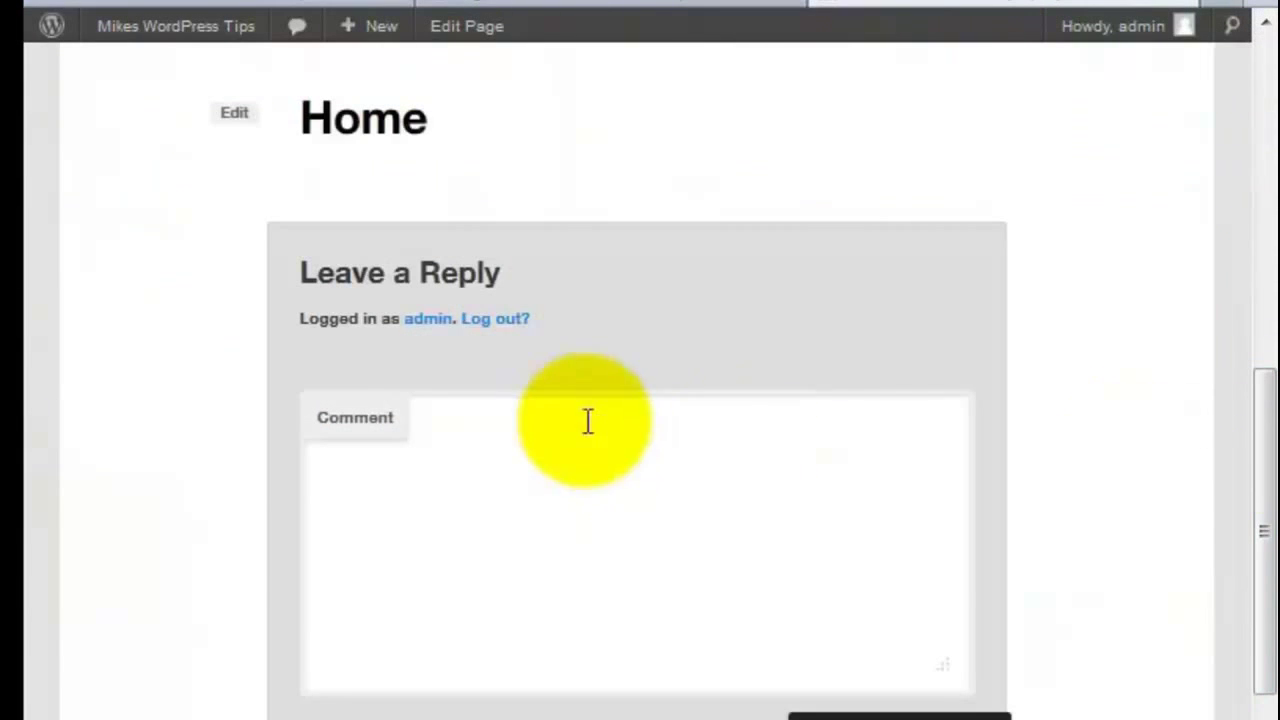
# Step: Disable Allow Comments for the Home page with Quick Edit and update it
pyautogui.click(620, 3)
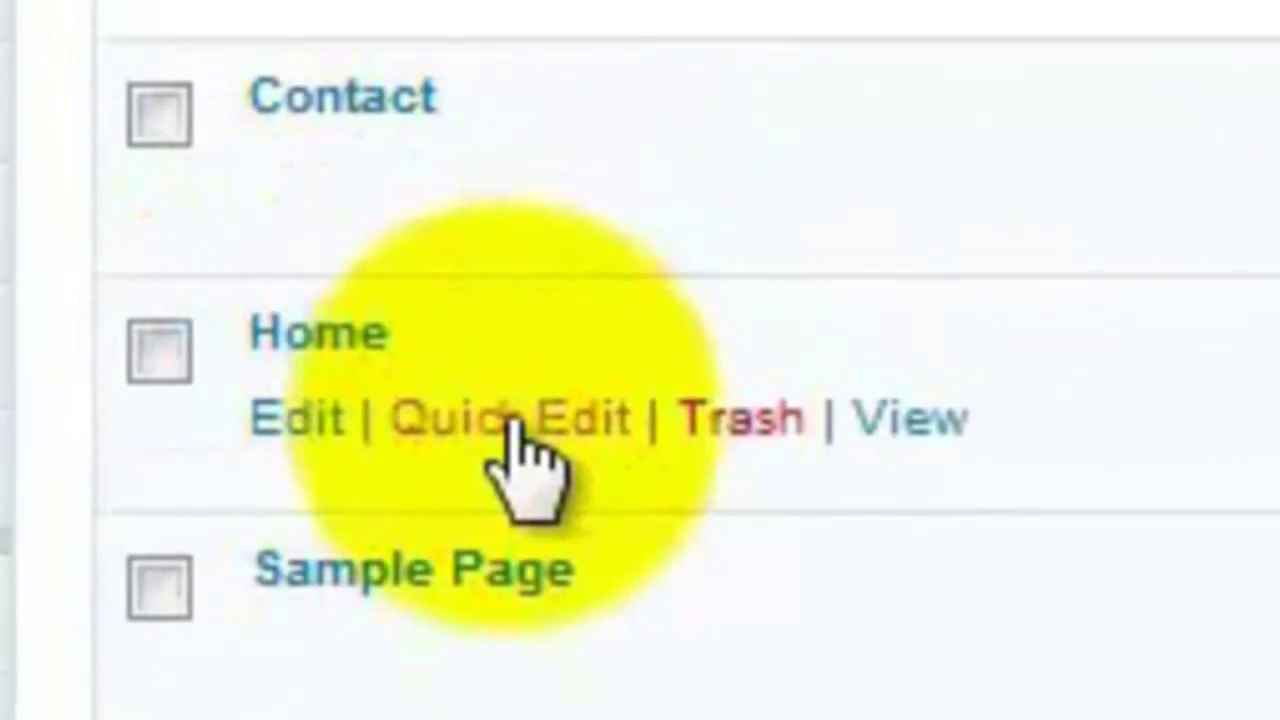
pyautogui.click(515, 408)
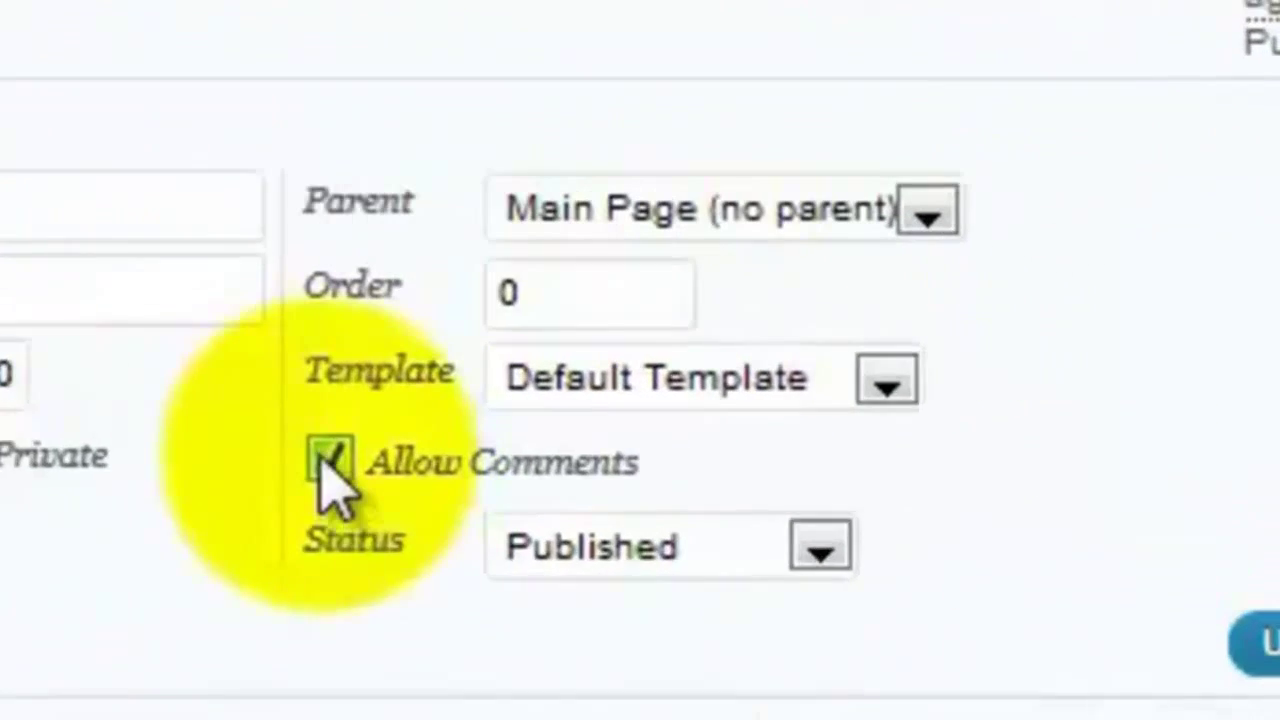
pyautogui.click(726, 468)
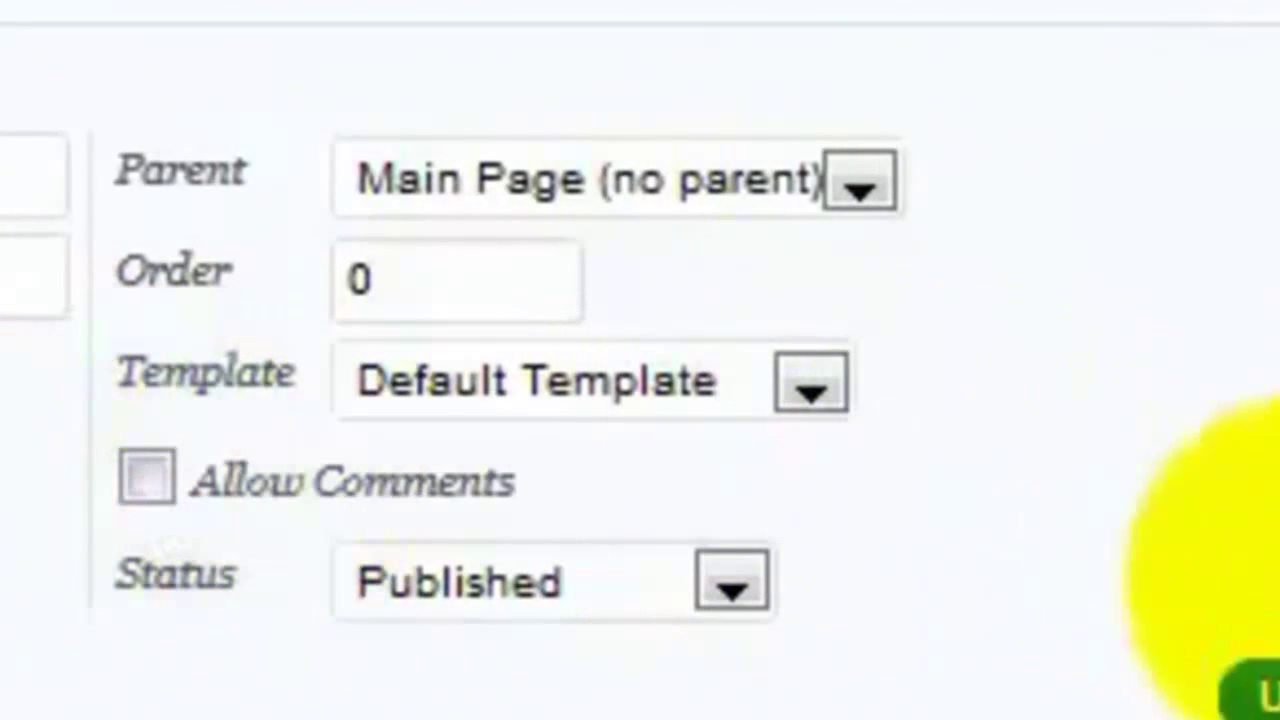
pyautogui.click(1262, 695)
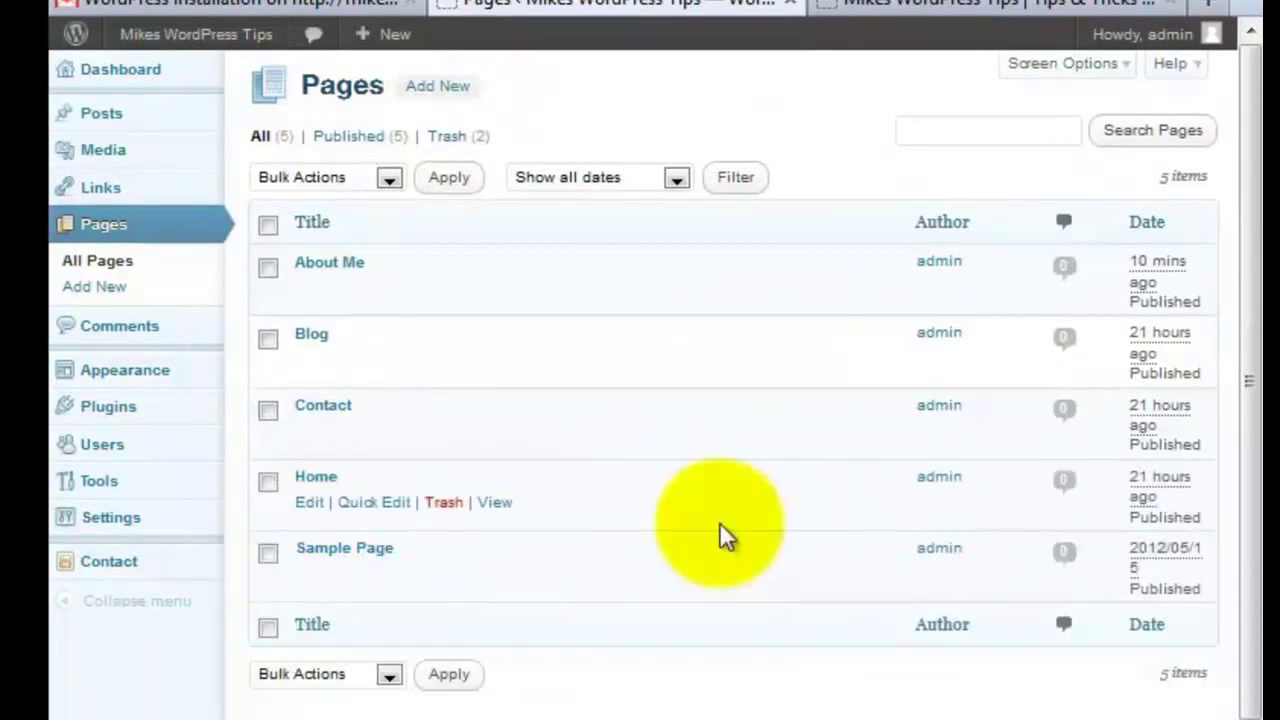
# Step: Open the Home page for editing, insert the three-paragraph welcome text and remove the surplus blank lines between its paragraphs
pyautogui.click(313, 483)
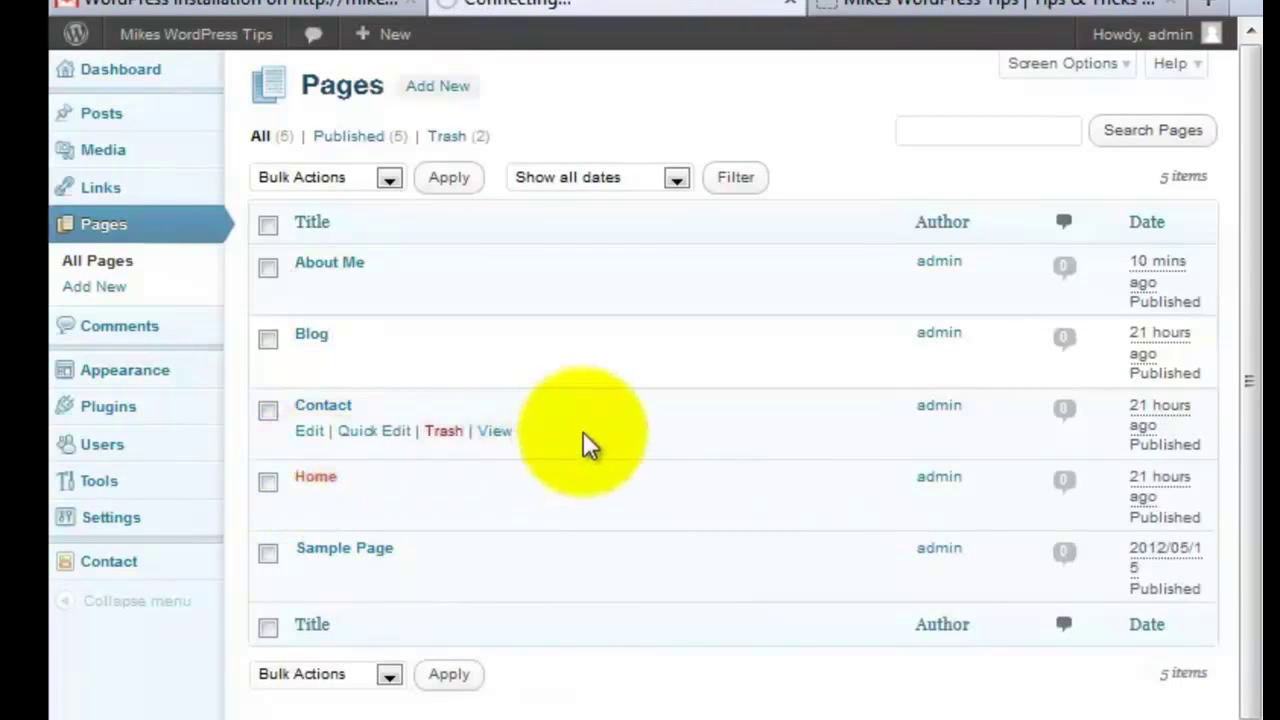
pyautogui.moveTo(100, 187)
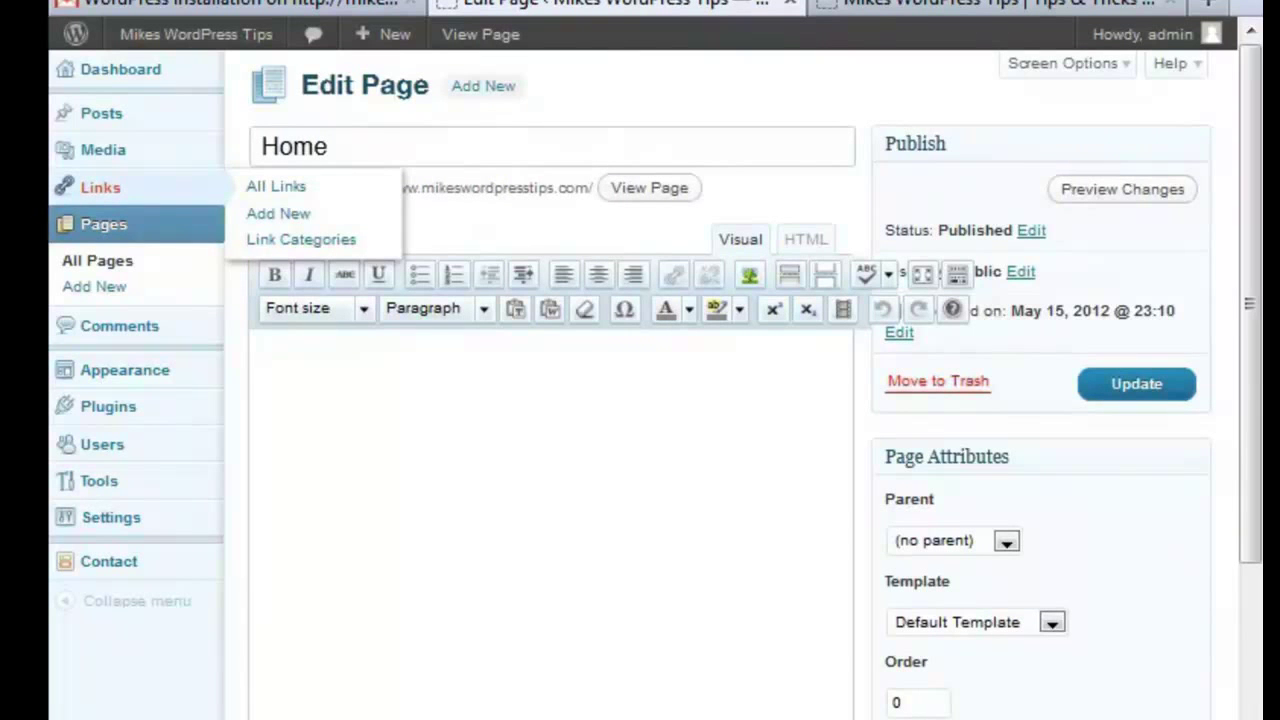
pyautogui.click(397, 449)
pyautogui.press('BackSpace')
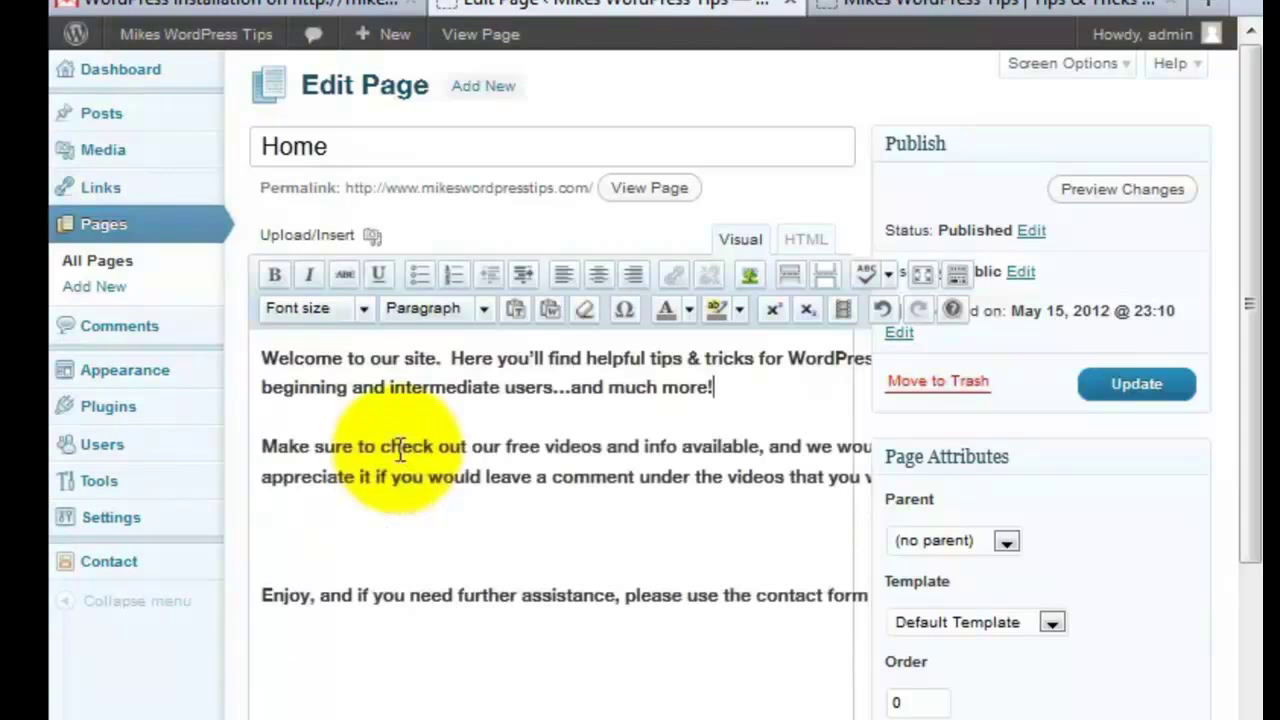
pyautogui.click(266, 531)
pyautogui.press('BackSpace')
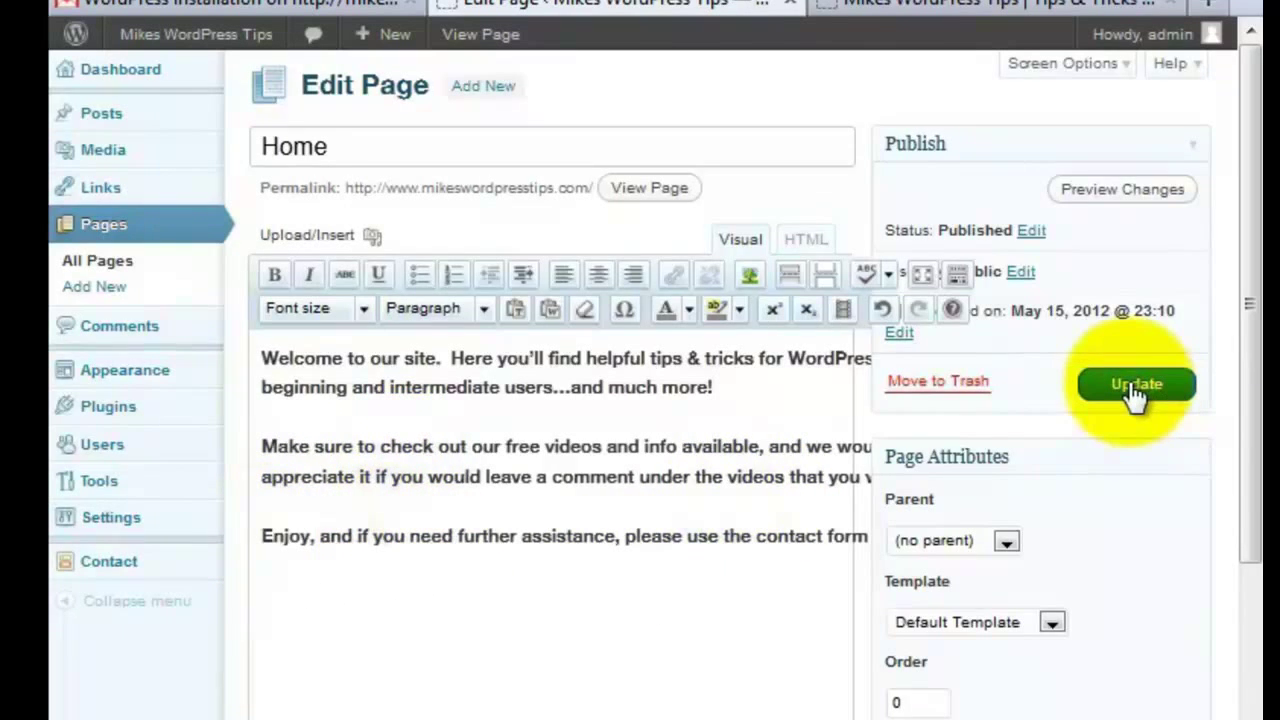
# Step: Update the Home page and reload the live site to view the welcome text
pyautogui.click(957, 9)
pyautogui.rightClick(962, 12)
pyautogui.click(1031, 18)
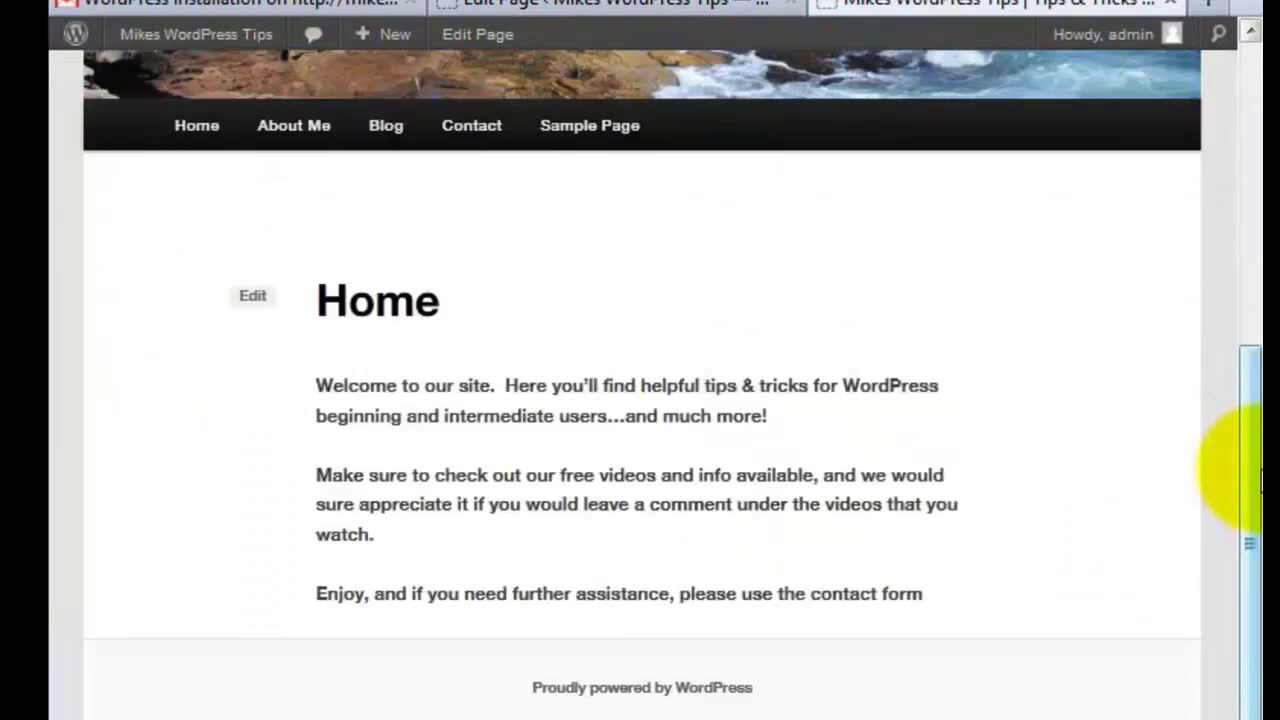
# Step: Try to leave the Home page editor for WordPress.org, stay to keep the unsaved changes, and update the page
pyautogui.click(600, 6)
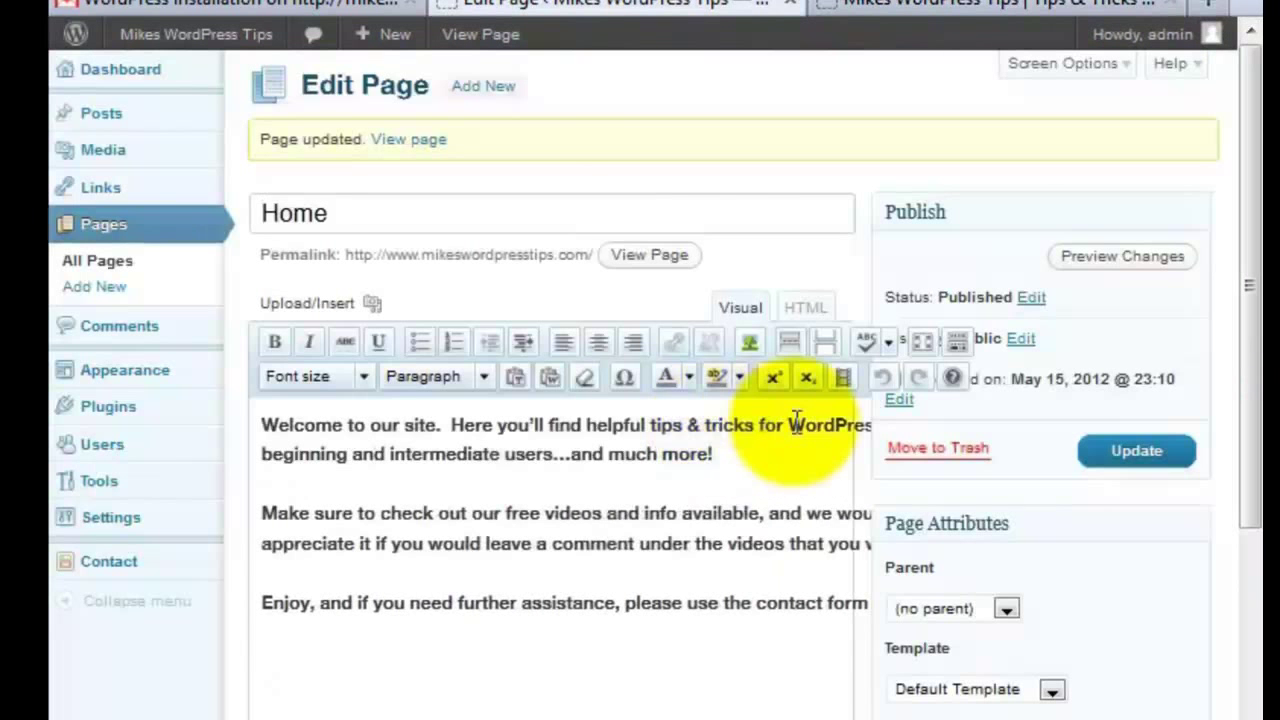
pyautogui.moveTo(70, 34)
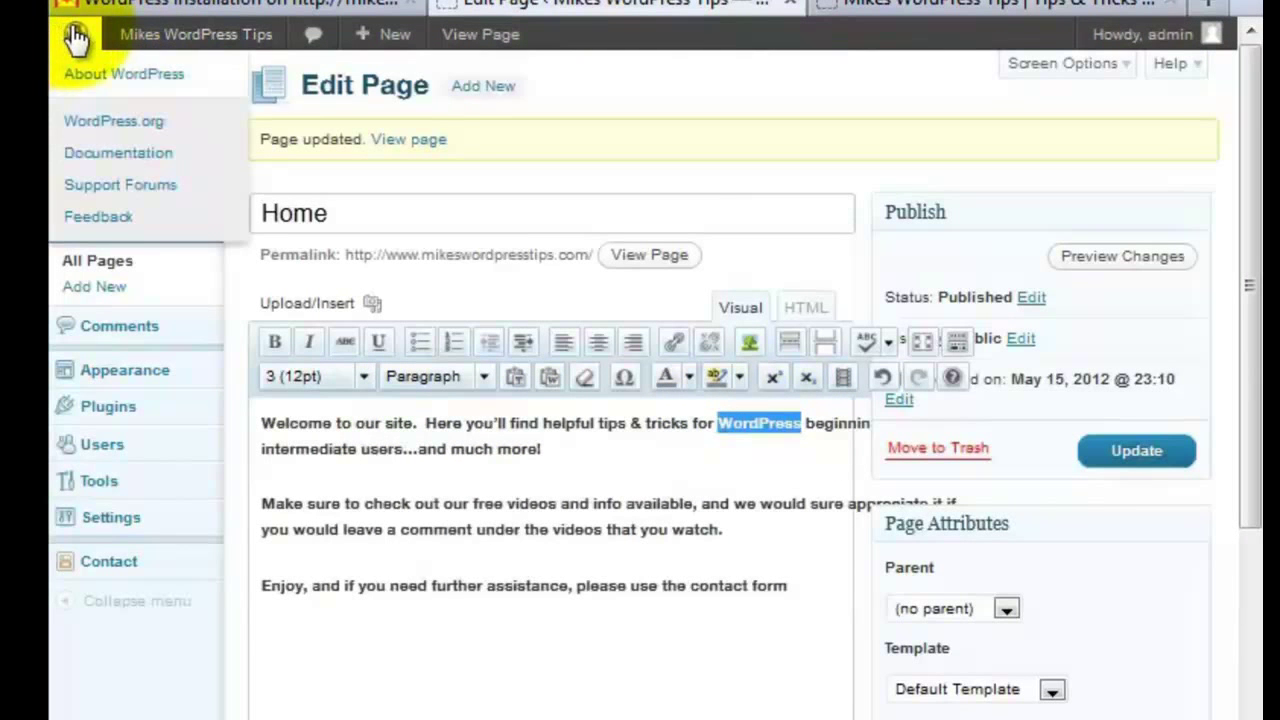
pyautogui.click(115, 125)
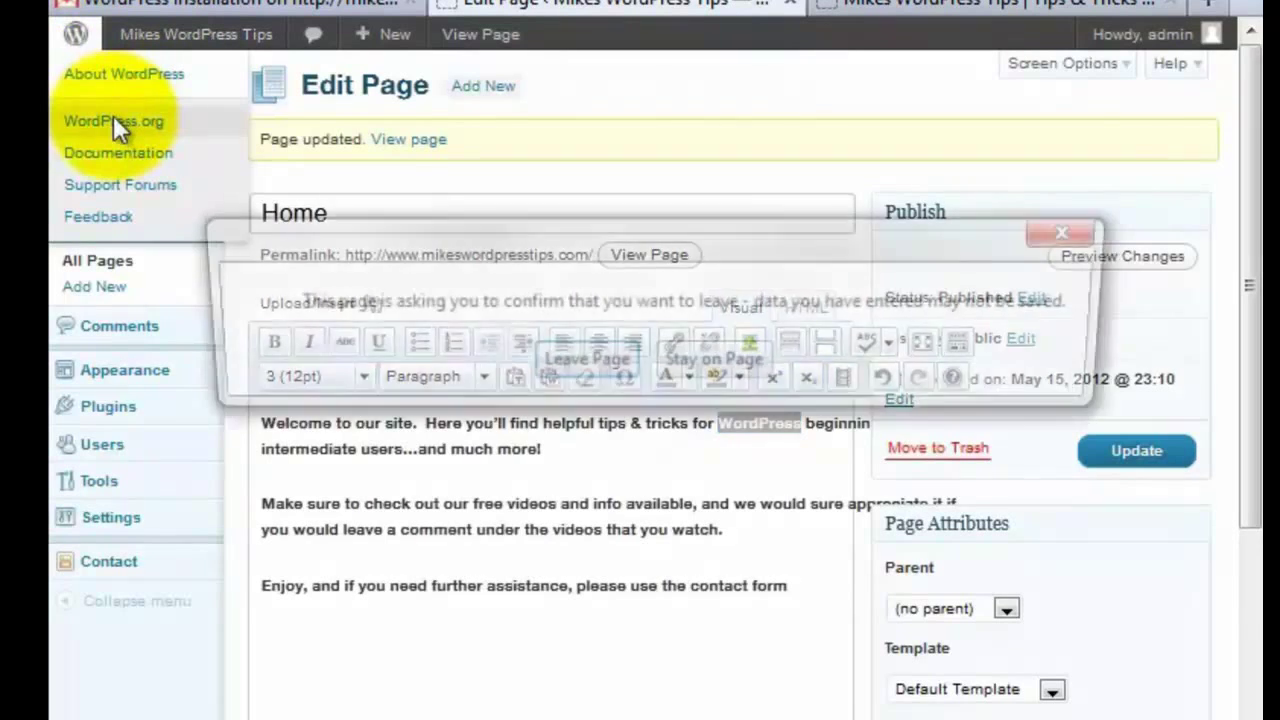
pyautogui.click(698, 365)
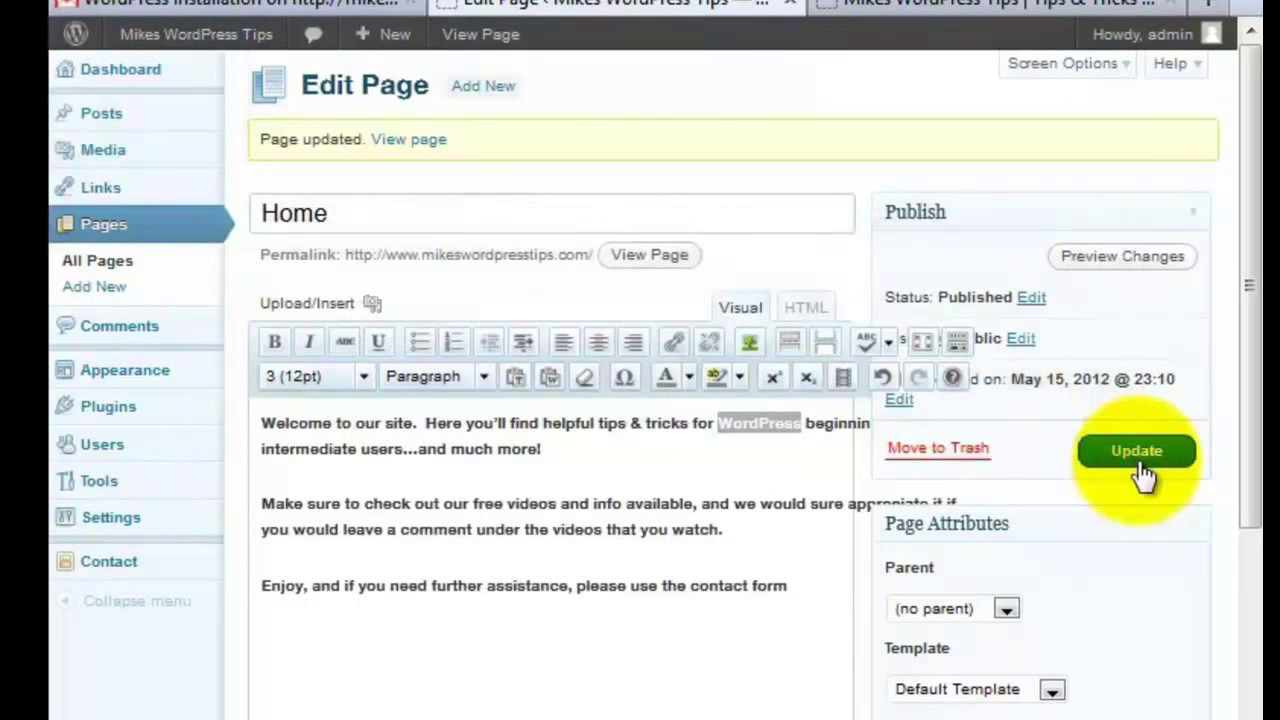
pyautogui.click(1145, 460)
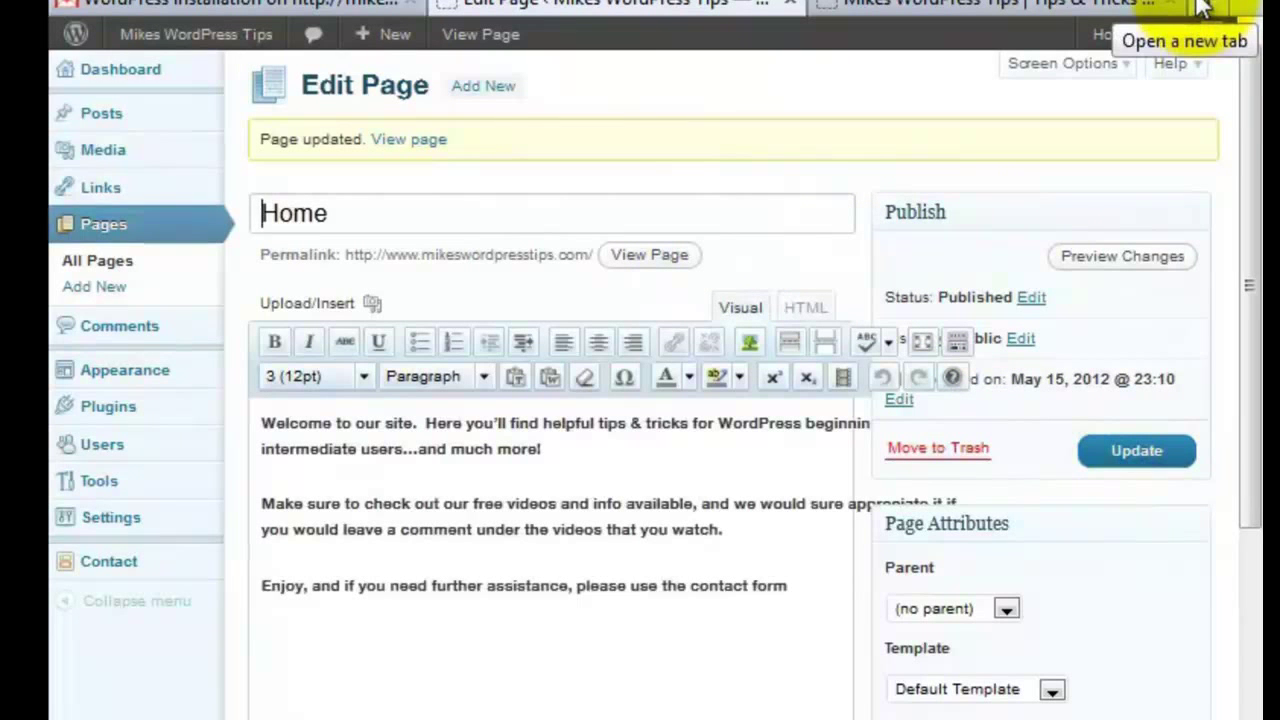
# Step: Open WordPress.org, copy its web address and return to the Home page editor
pyautogui.moveTo(78, 36)
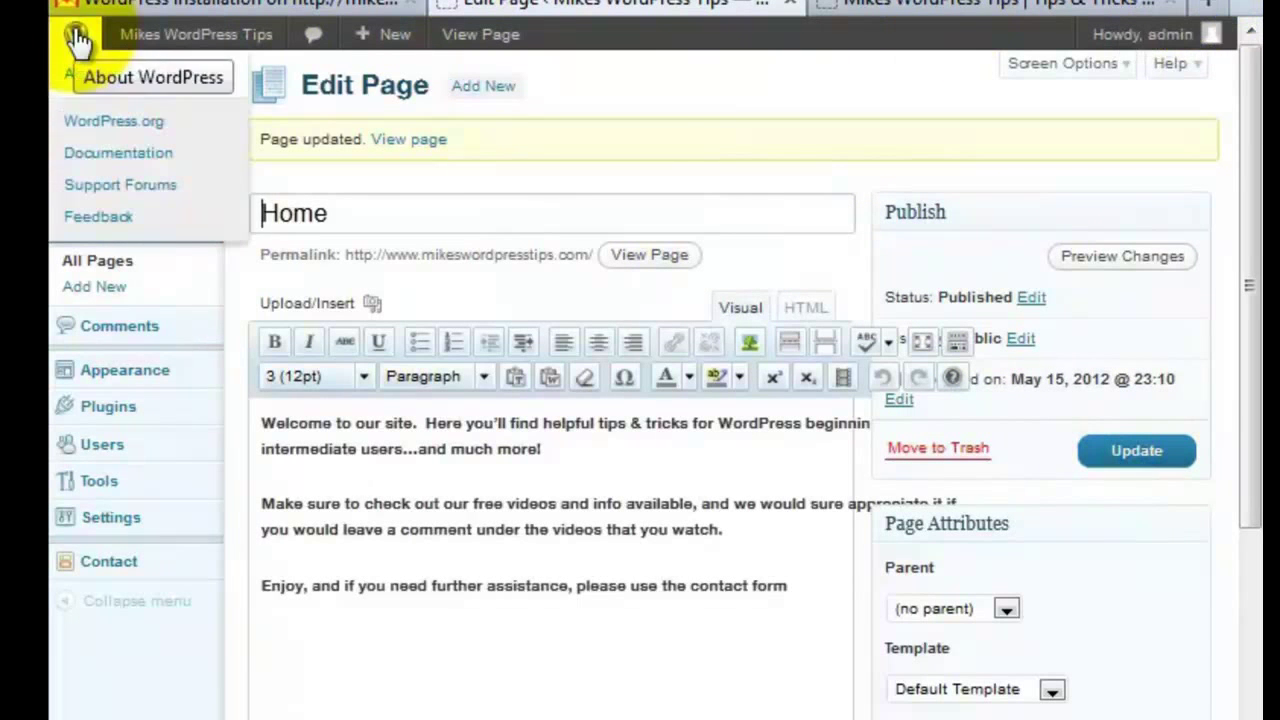
pyautogui.click(90, 130)
pyautogui.rightClick(320, 2)
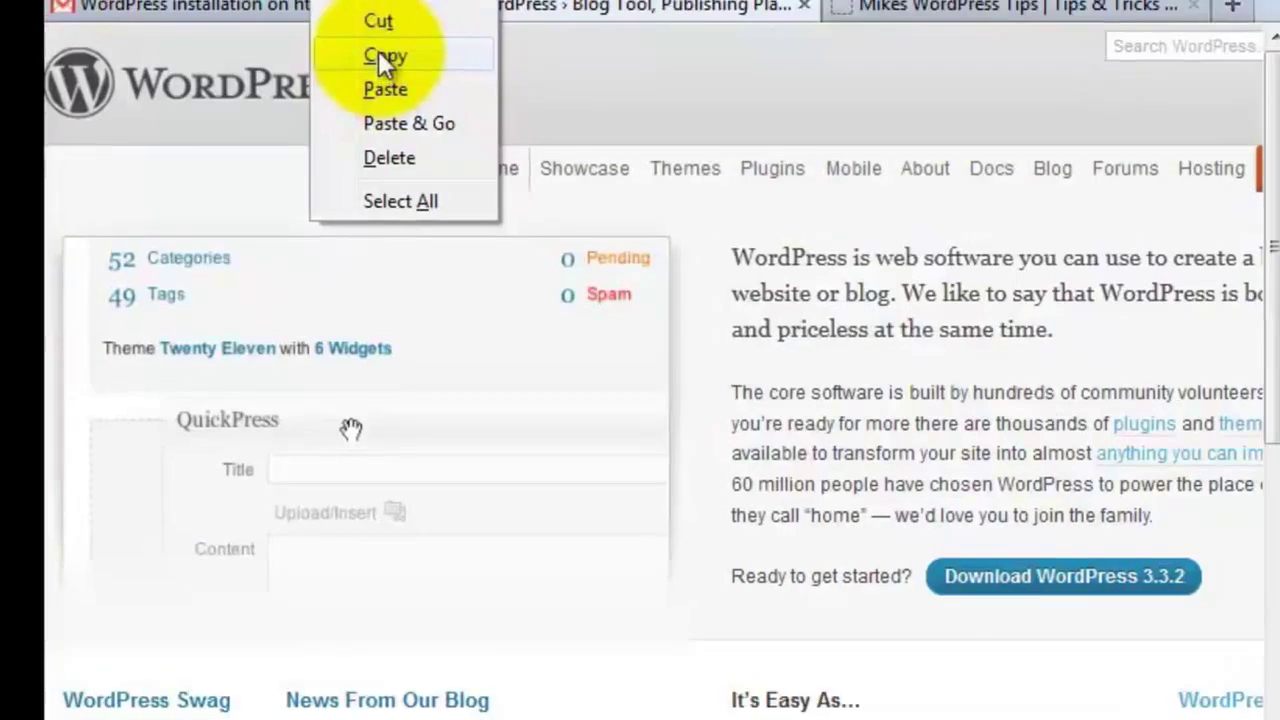
pyautogui.click(380, 57)
pyautogui.hotkey('alt', 'Left')
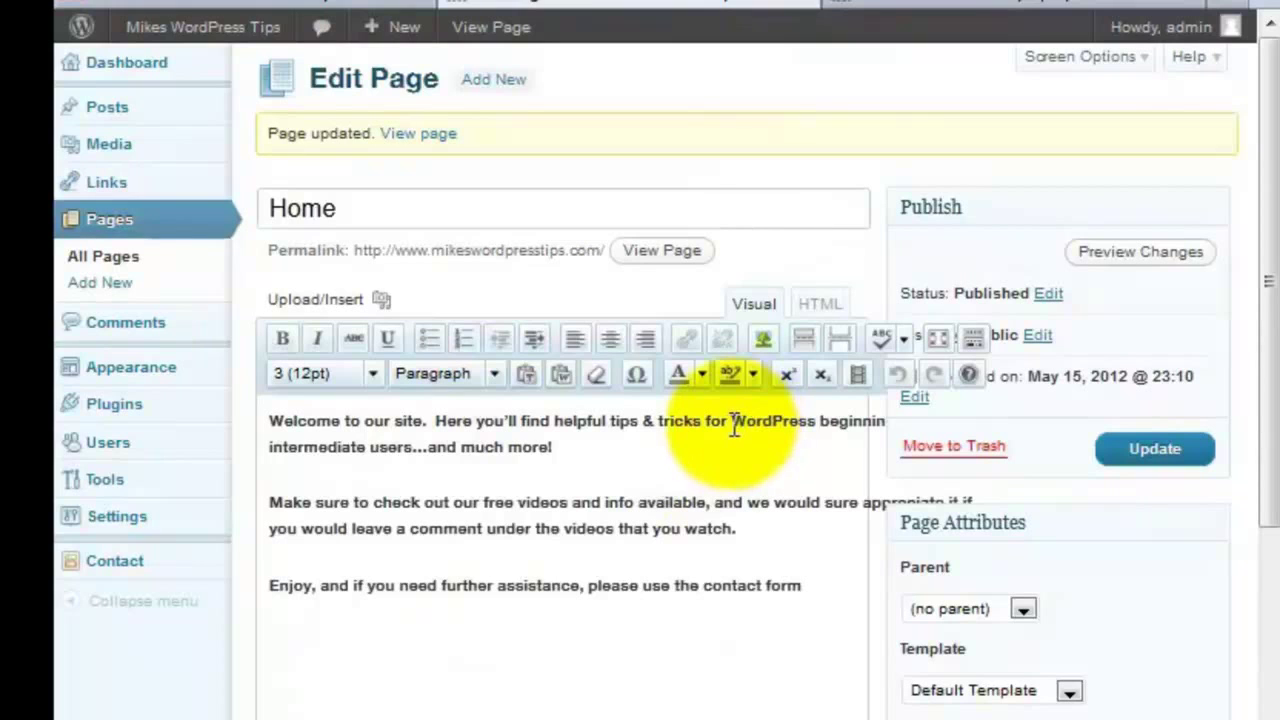
pyautogui.moveTo(733, 425); pyautogui.dragTo(787, 425)
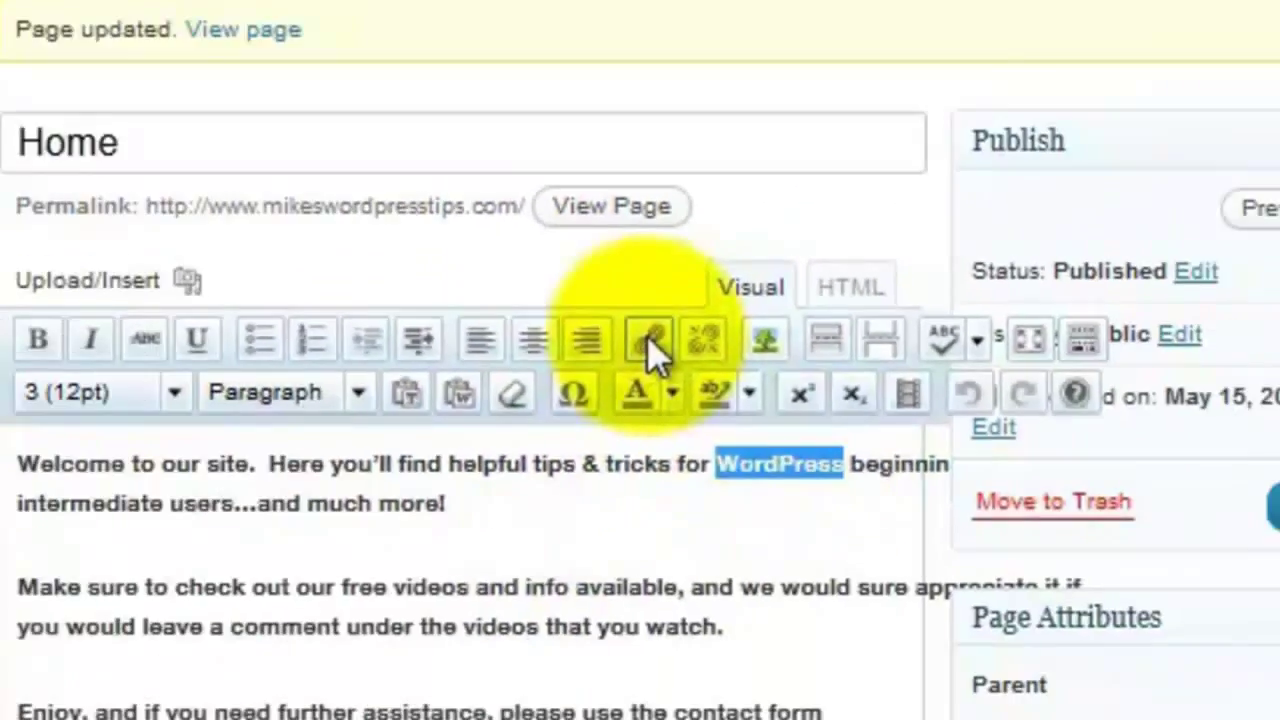
pyautogui.click(620, 318)
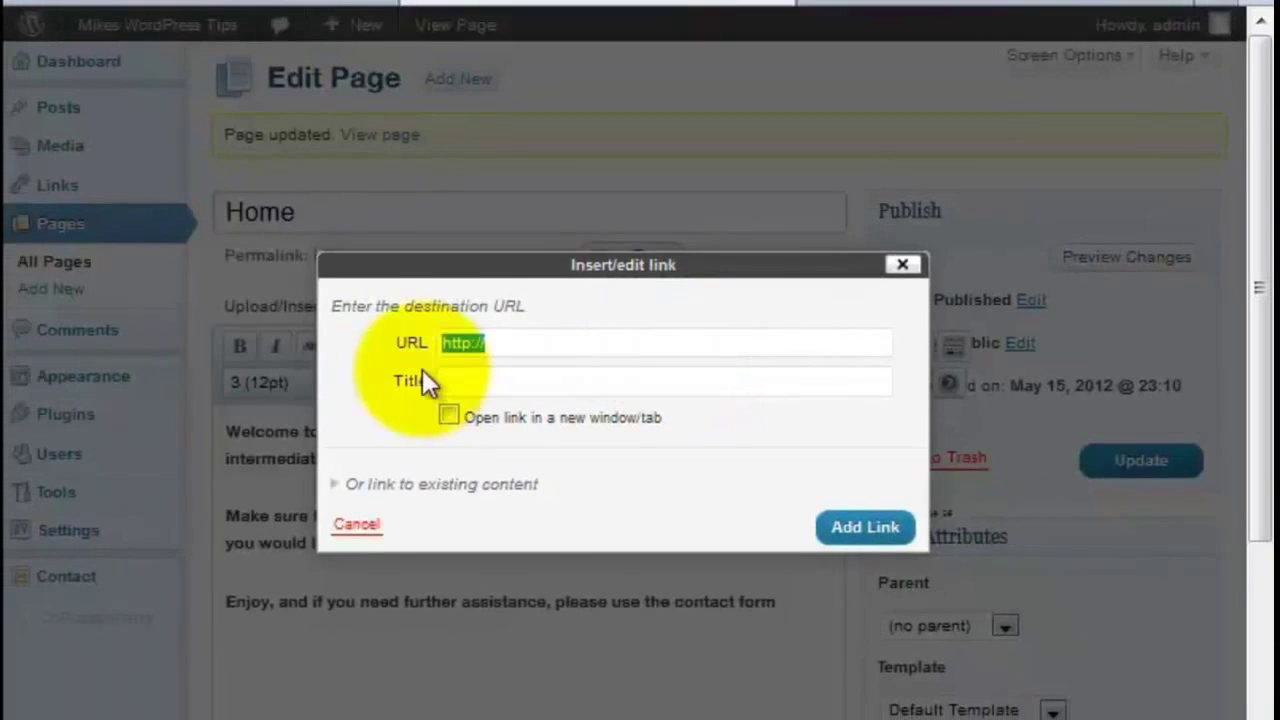
pyautogui.rightClick(476, 343)
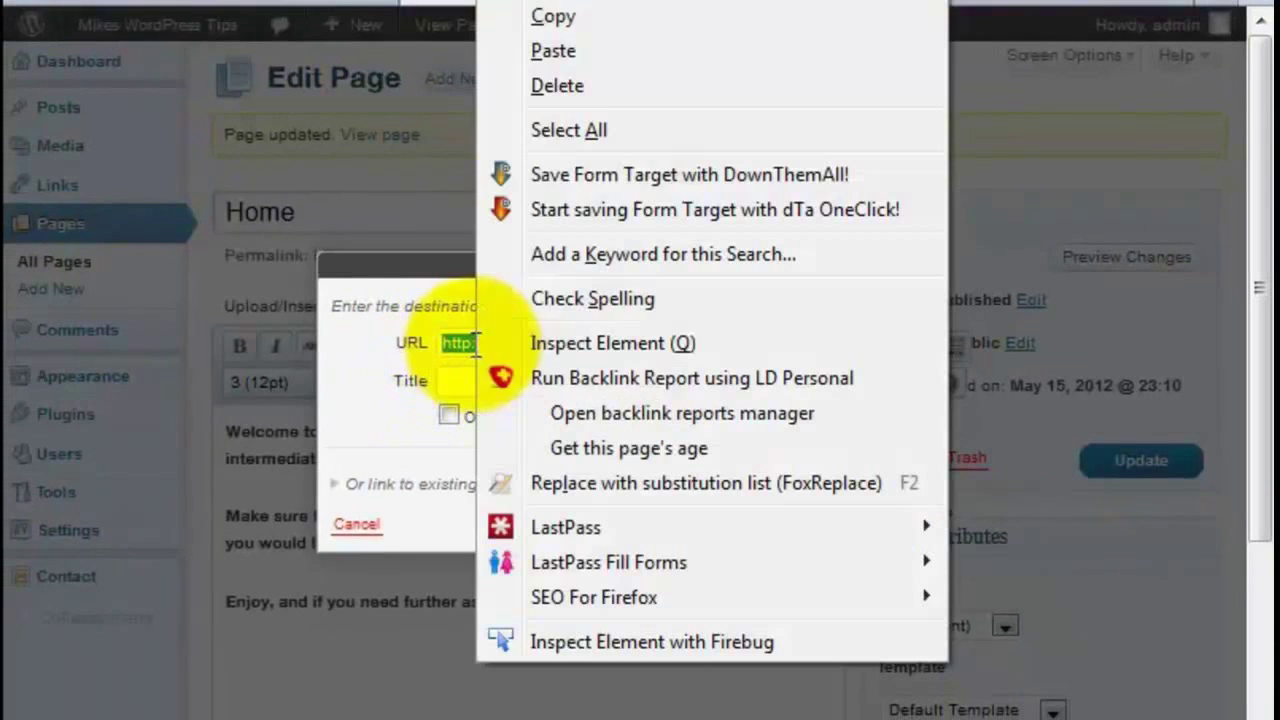
pyautogui.click(548, 54)
pyautogui.click(670, 512)
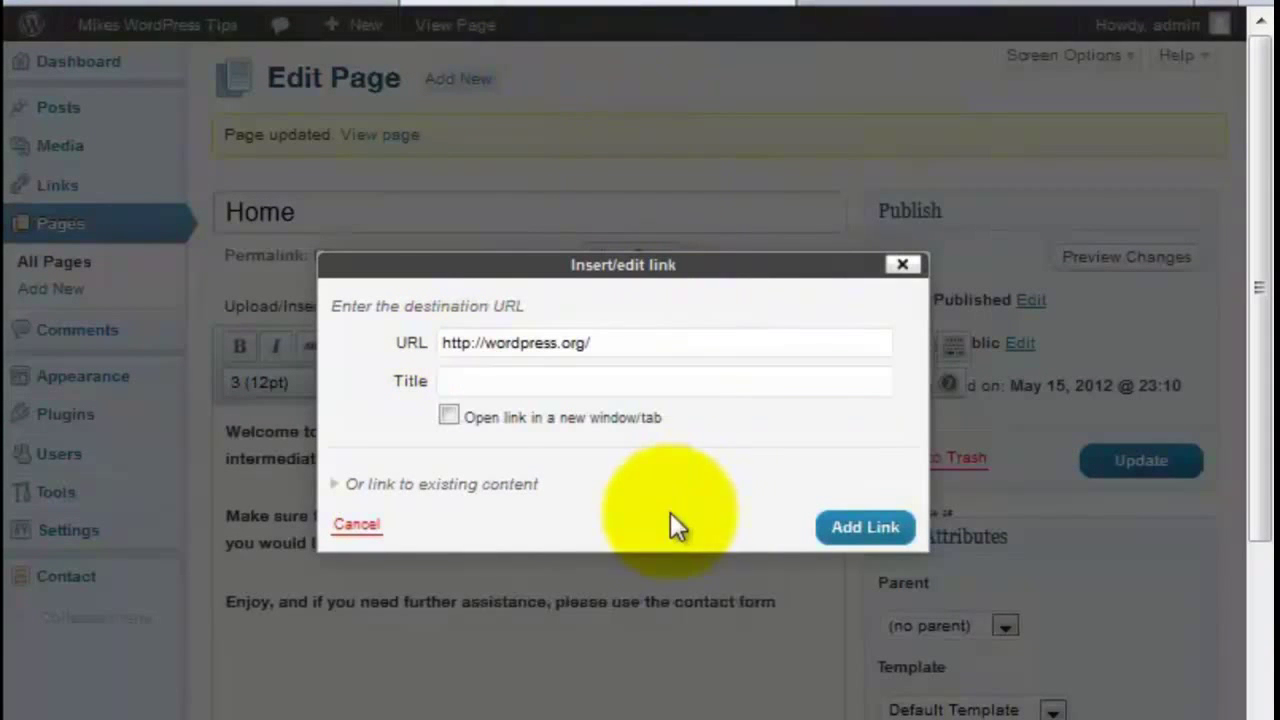
pyautogui.click(448, 416)
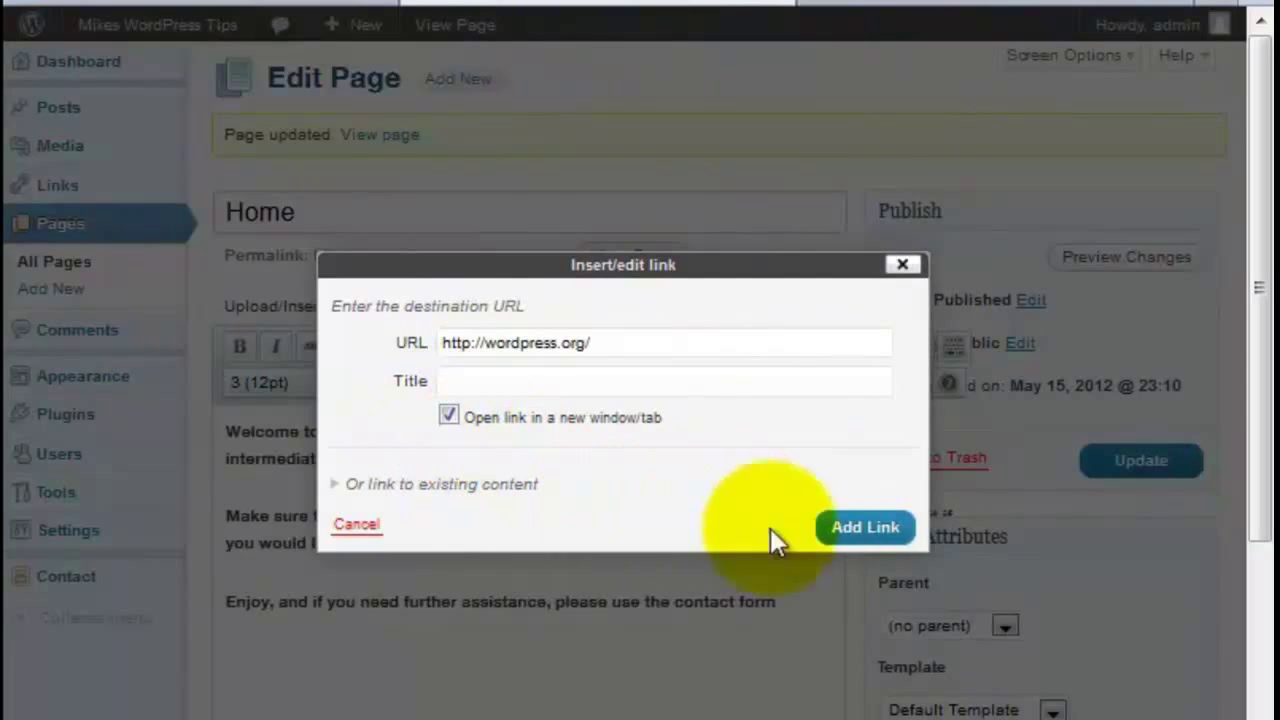
pyautogui.click(866, 525)
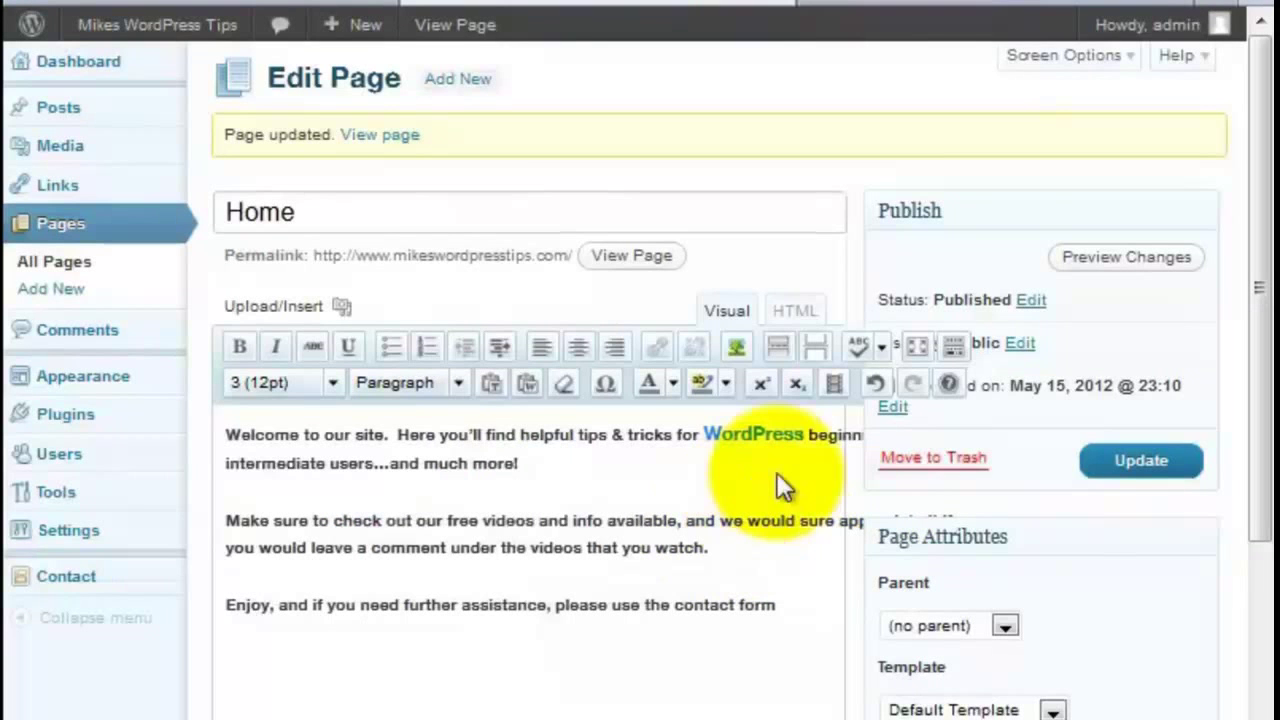
# Step: Update the Home page and reload the live site to view the linked word "WordPress"
pyautogui.click(1142, 484)
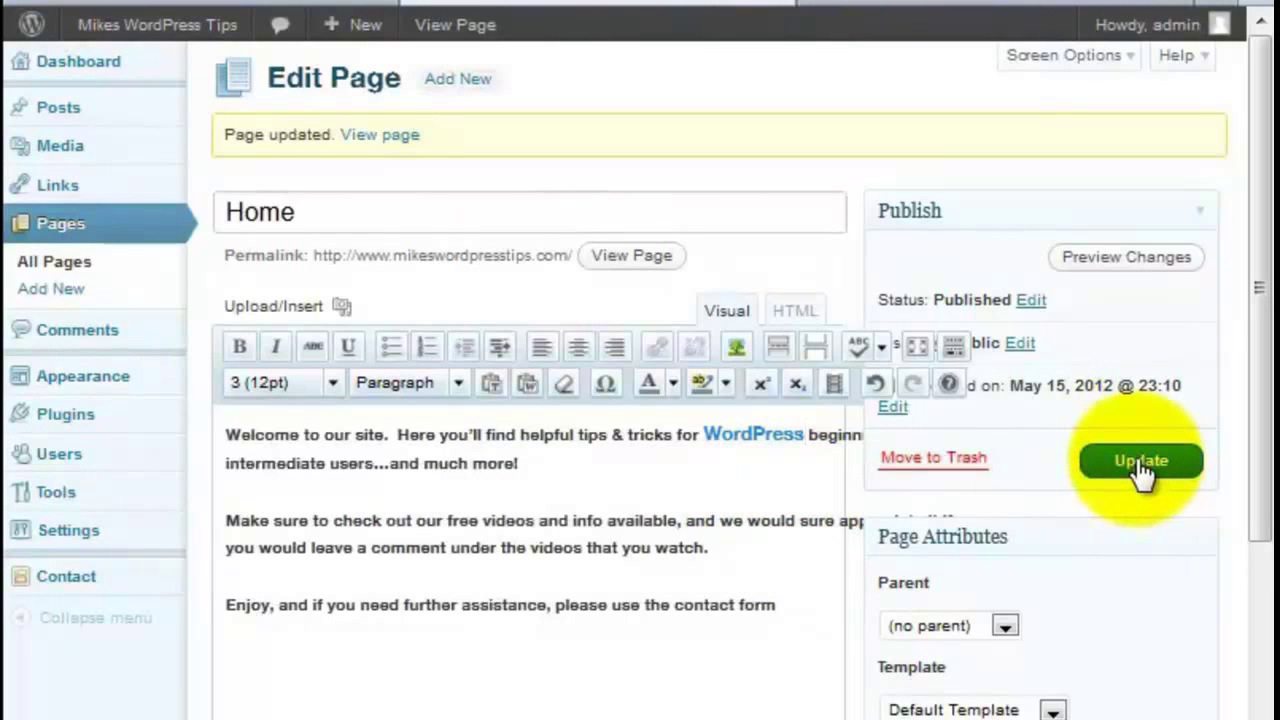
pyautogui.click(980, 5)
pyautogui.rightClick(986, 6)
pyautogui.click(1106, 12)
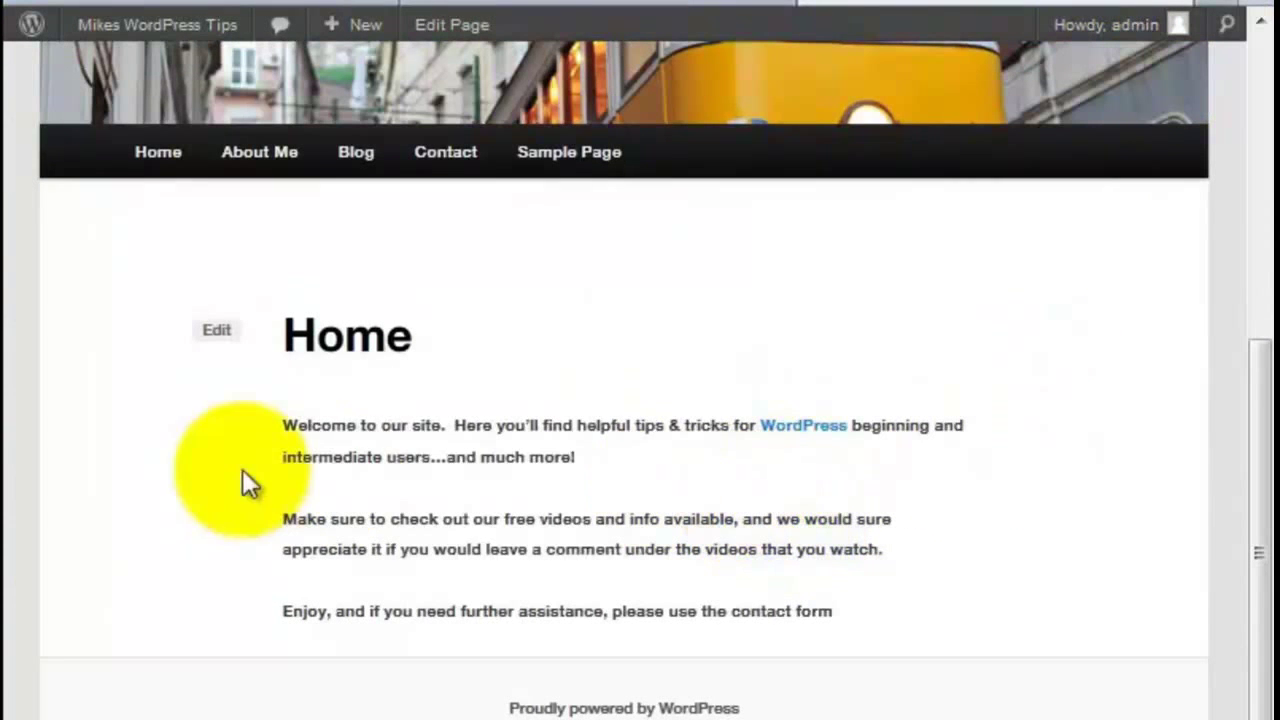
# Step: Test the "WordPress" link on the live Home page, close the WordPress.org page and return to the Home page editor
pyautogui.click(795, 432)
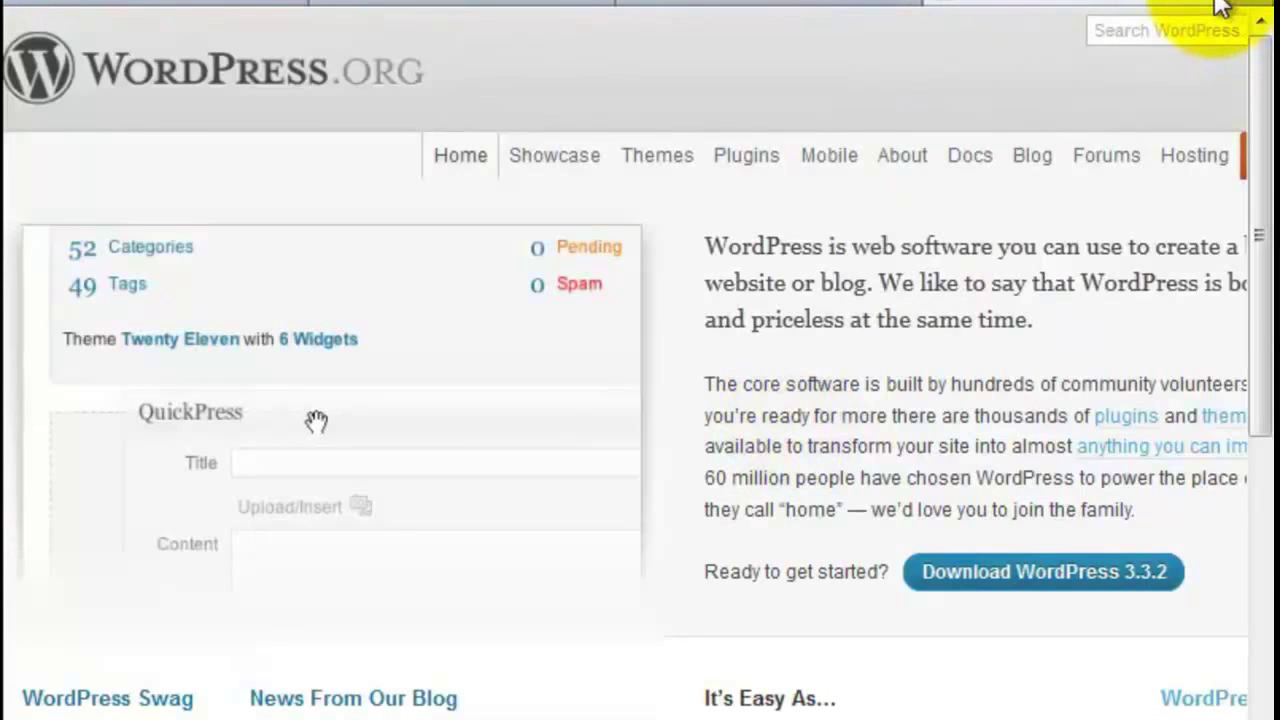
pyautogui.click(1222, 8)
pyautogui.click(605, 6)
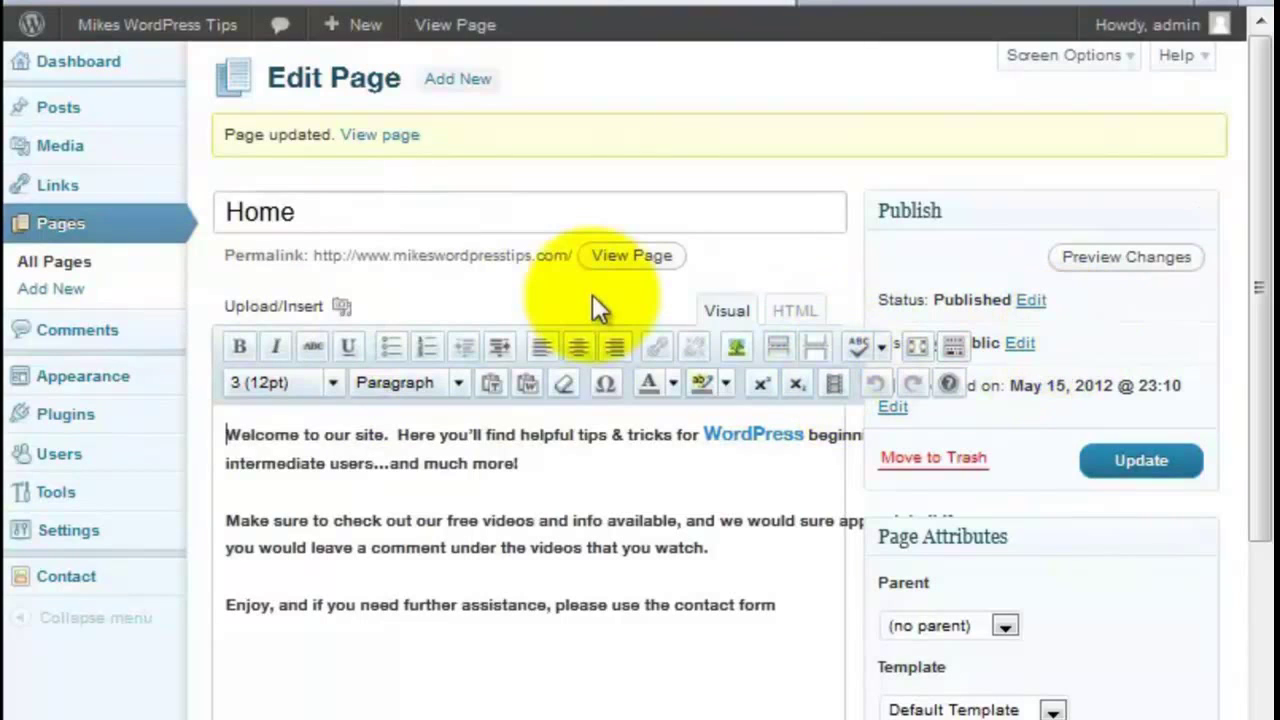
# Step: Examine the Home page editor's second toolbar row, its paragraph format list and the page's HTML source, ending in Visual mode
pyautogui.hotkey('ctrl', '-')
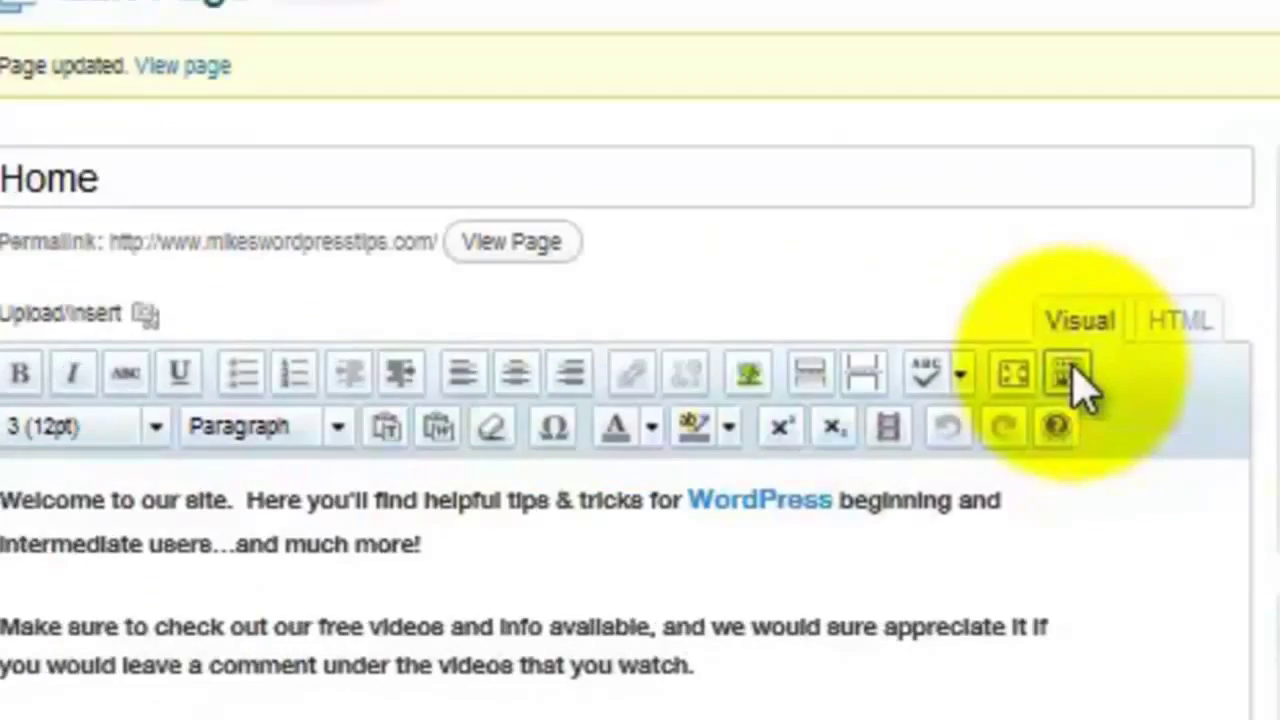
pyautogui.click(250, 305)
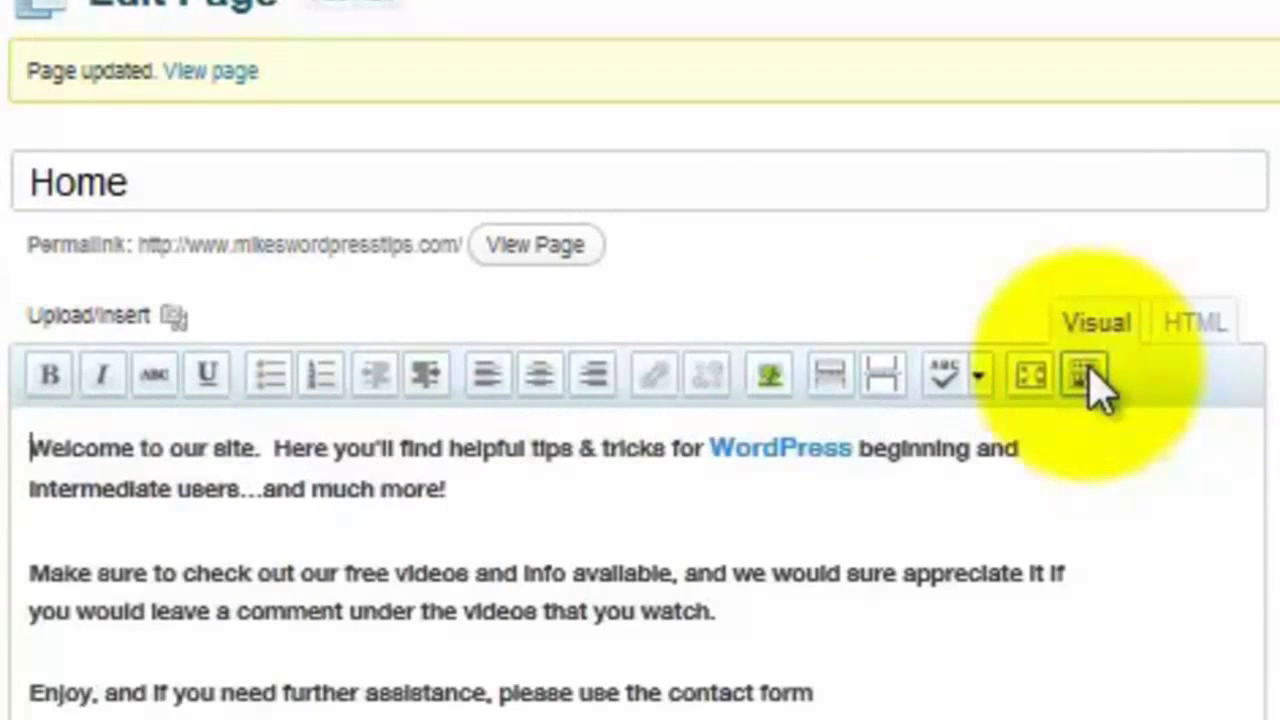
pyautogui.click(1088, 376)
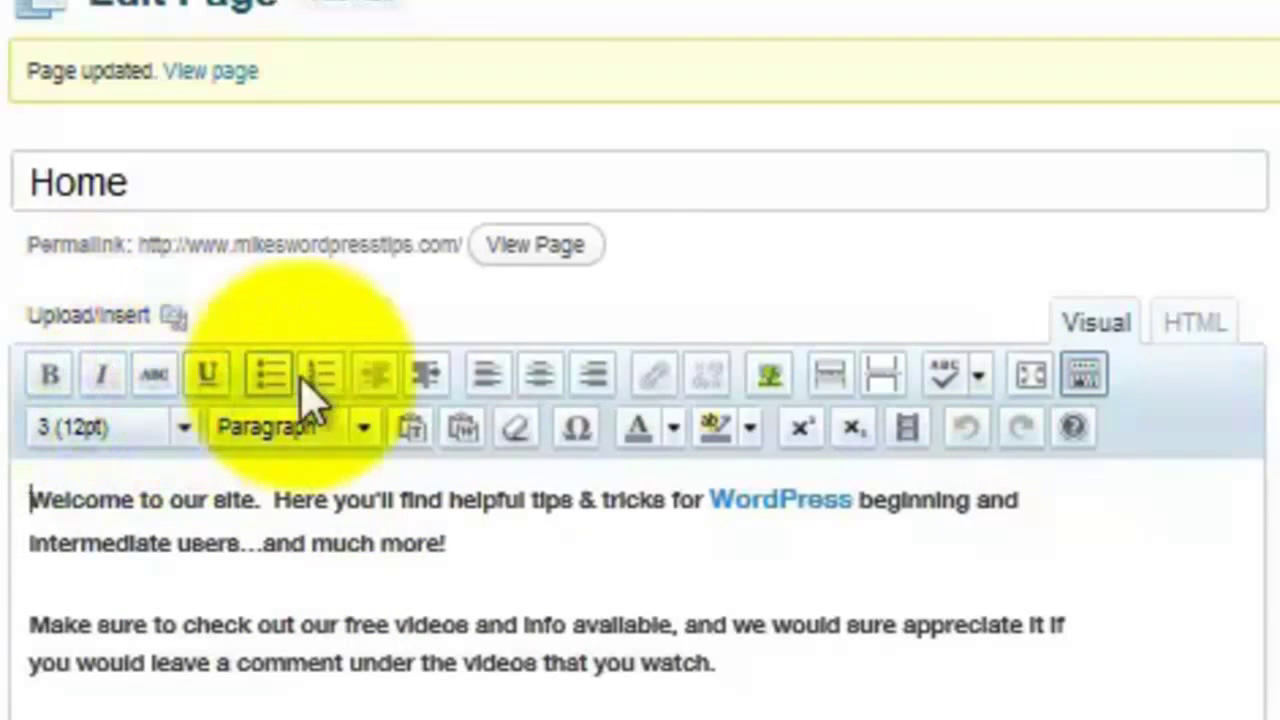
pyautogui.click(366, 440)
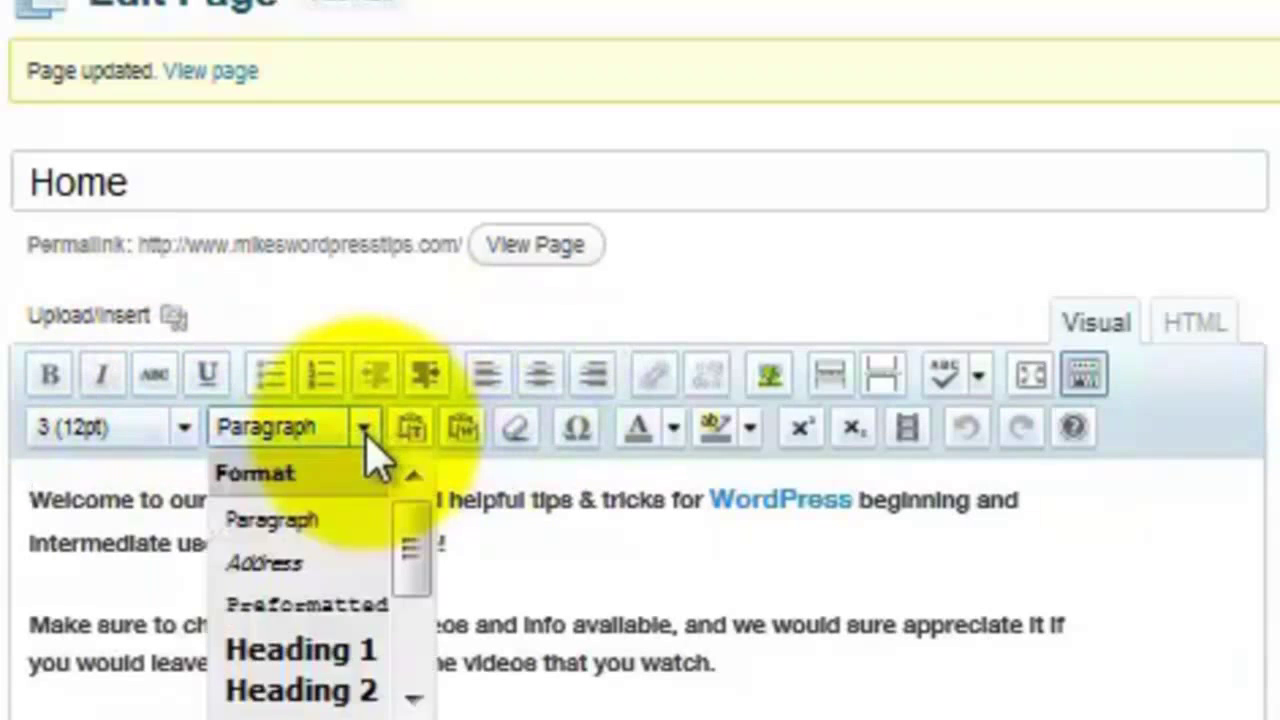
pyautogui.click(370, 445)
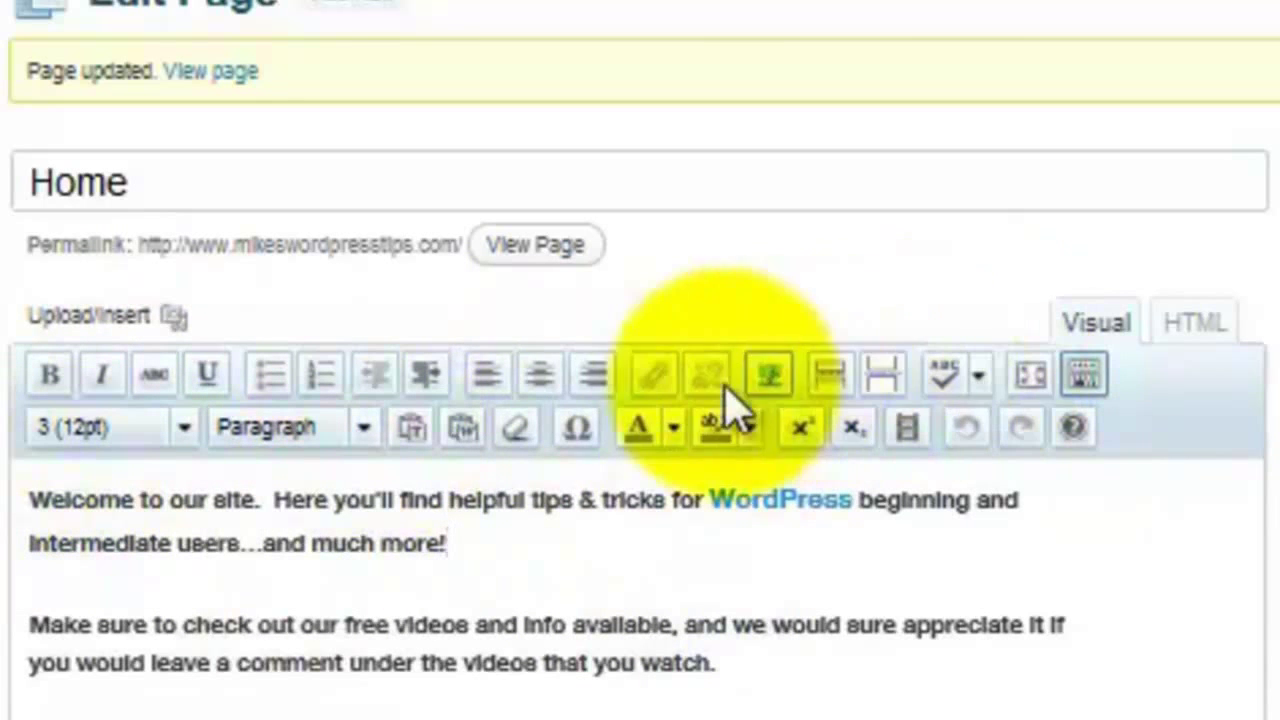
pyautogui.click(1195, 325)
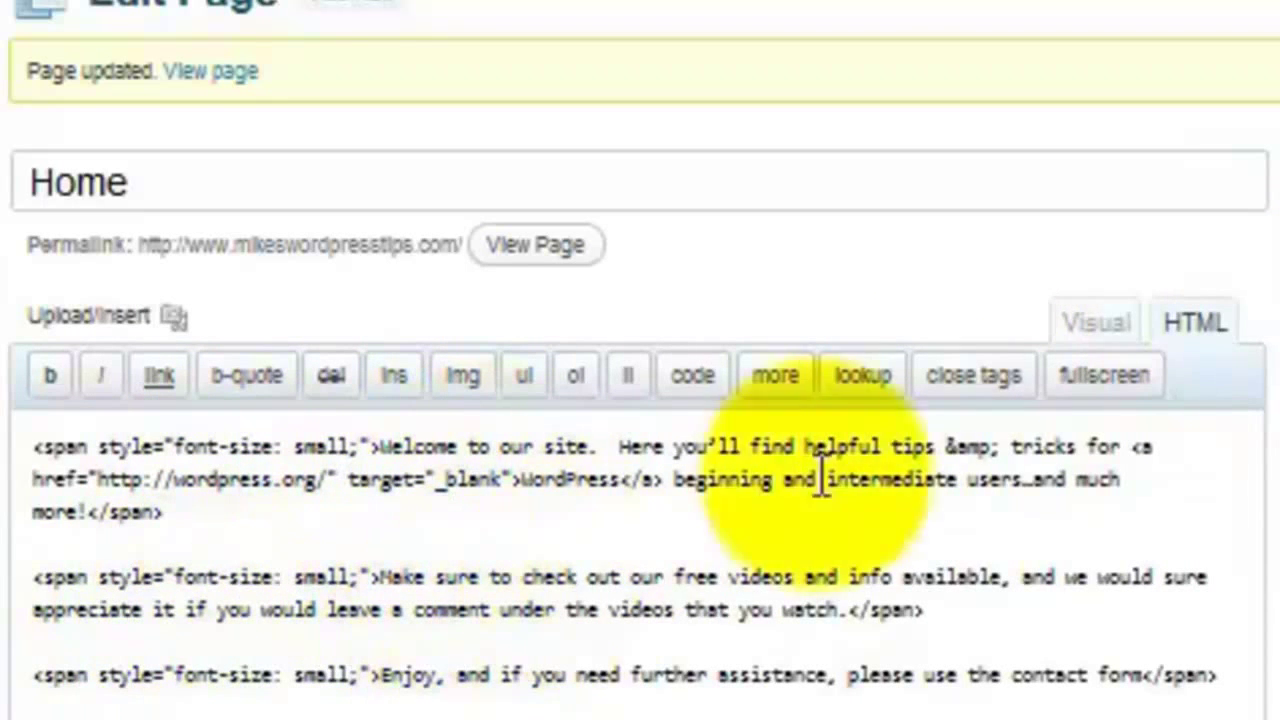
pyautogui.click(1090, 325)
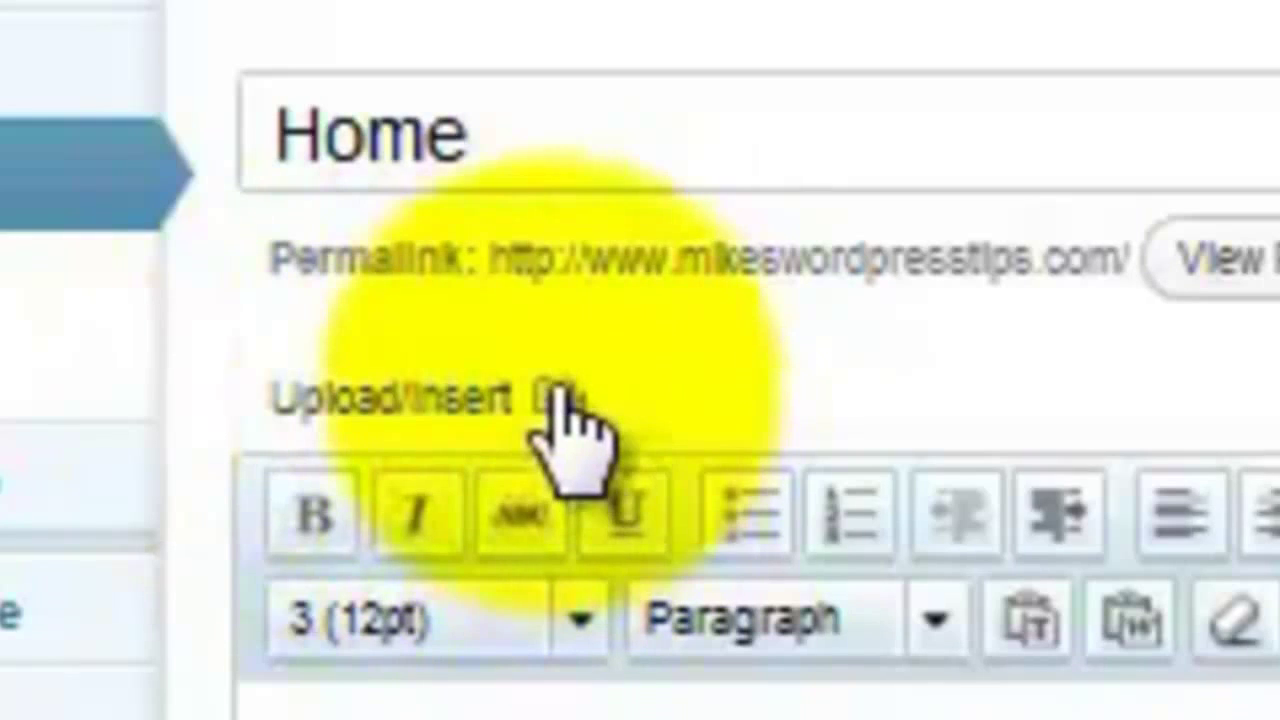
# Step: Upload the image Me_may_2012-1-small.jpg from the computer through the Home page's media uploader
pyautogui.click(552, 396)
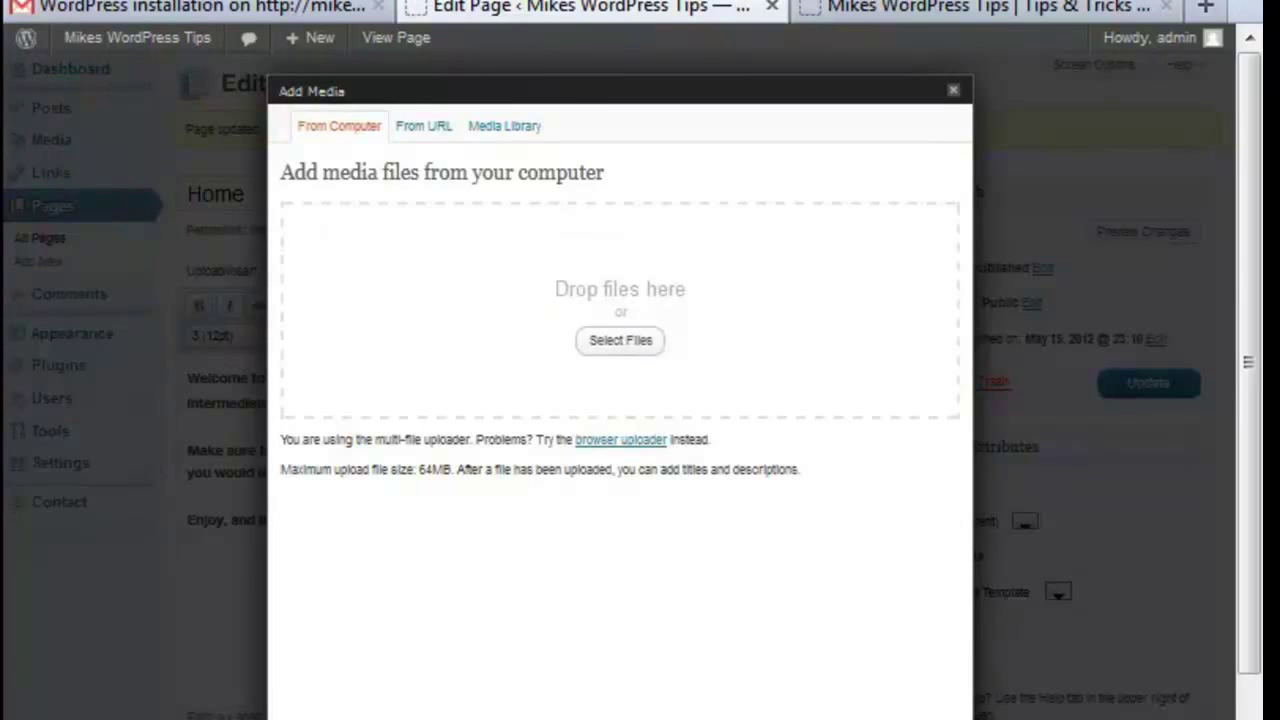
pyautogui.click(637, 336)
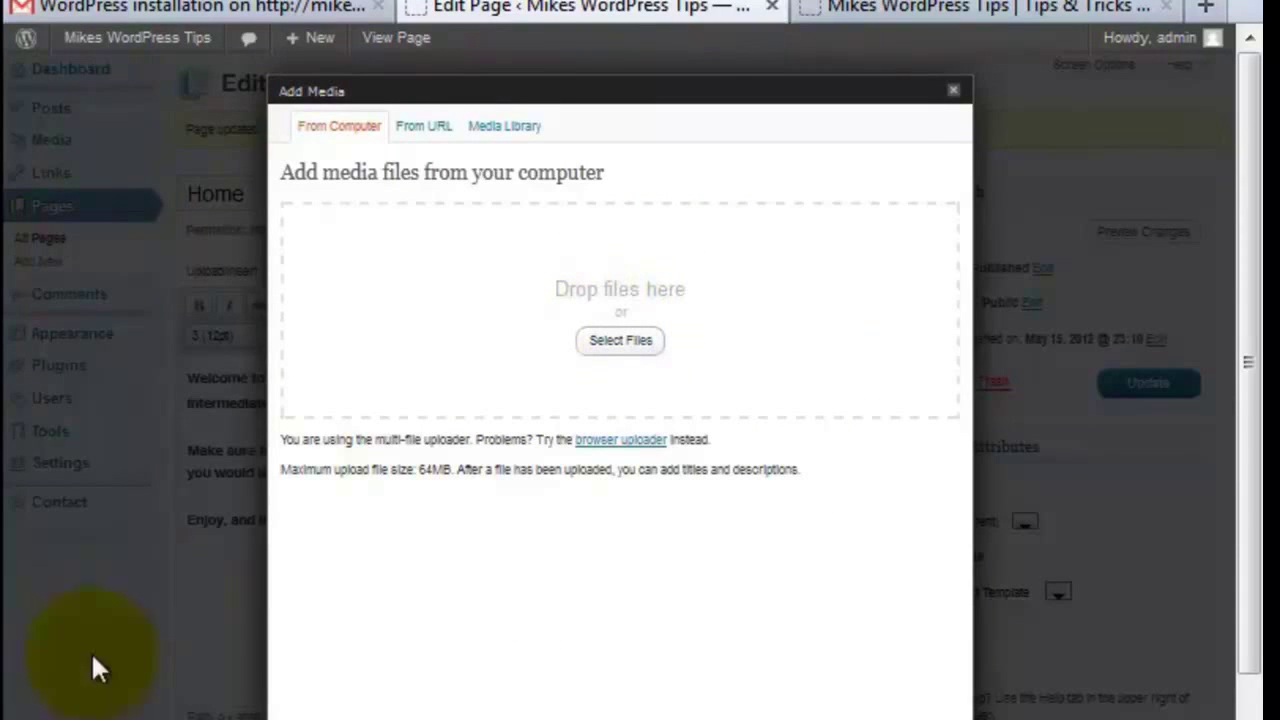
pyautogui.click(612, 341)
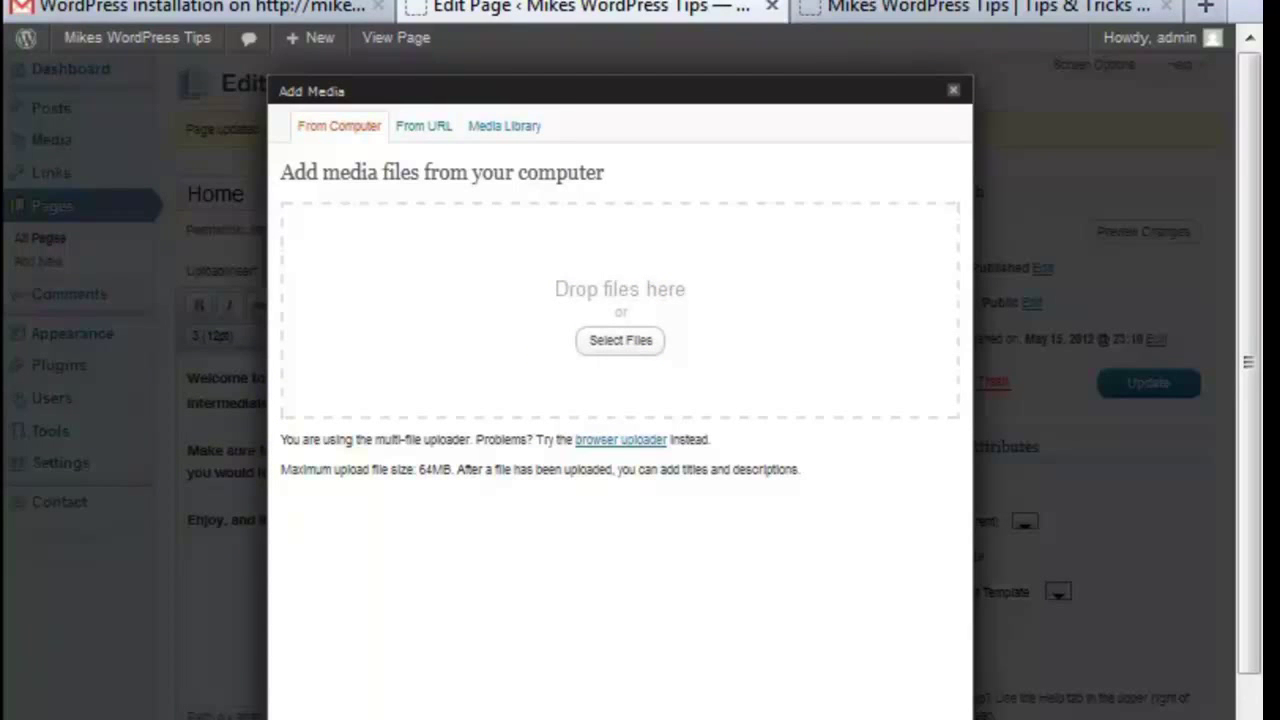
pyautogui.moveTo(1275, 320); pyautogui.dragTo(620, 350)
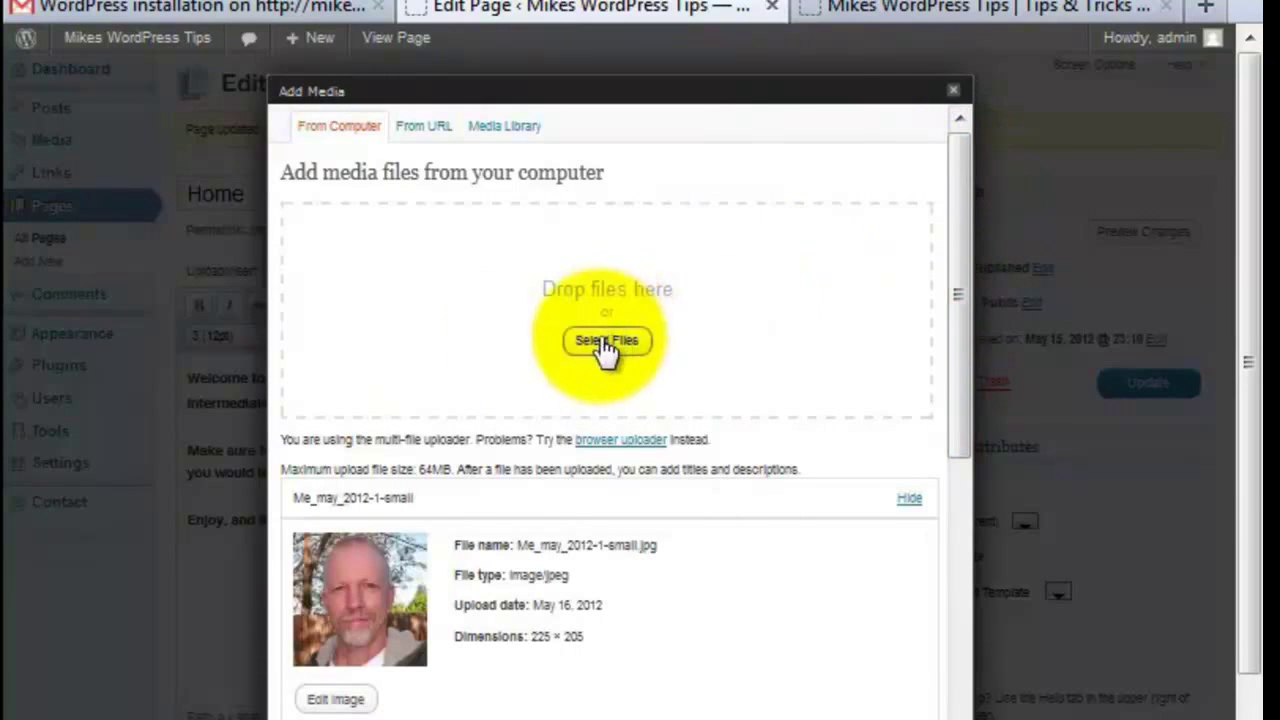
# Step: Insert the uploaded image below the page text with no link URL, left alignment and full size (225 × 205)
pyautogui.scroll(-3, 969, 260)
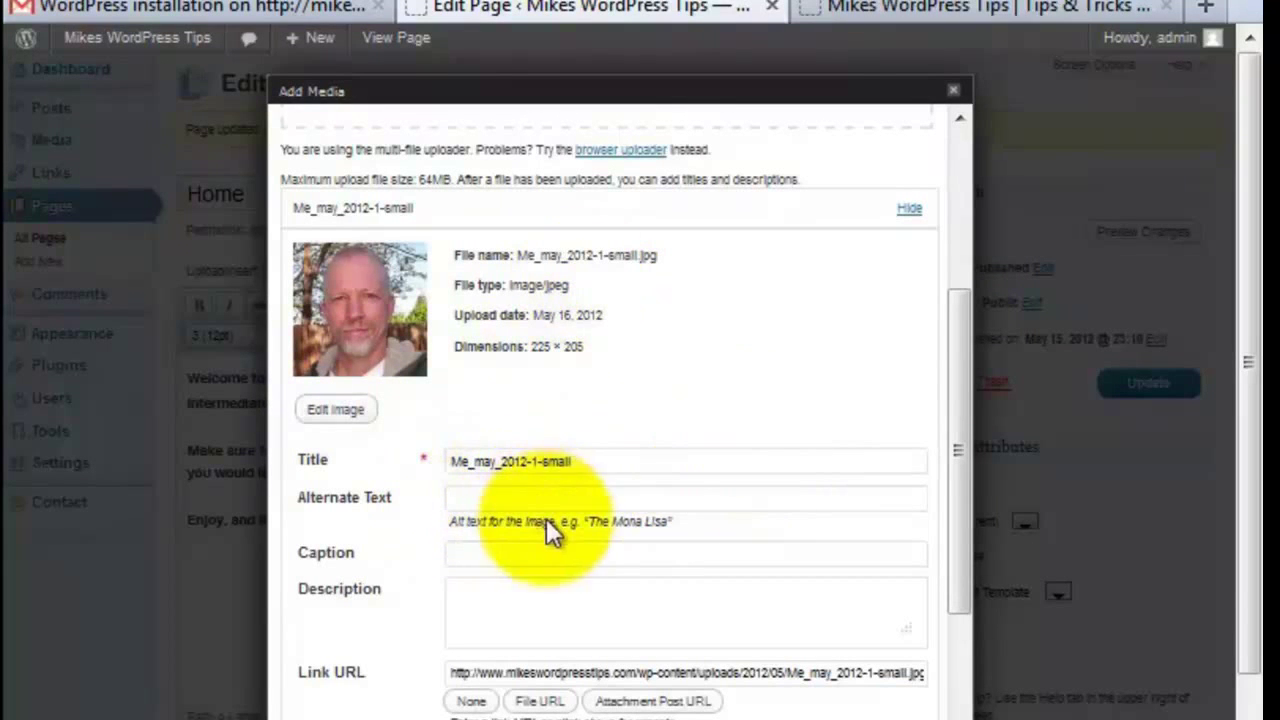
pyautogui.moveTo(963, 408); pyautogui.dragTo(971, 523)
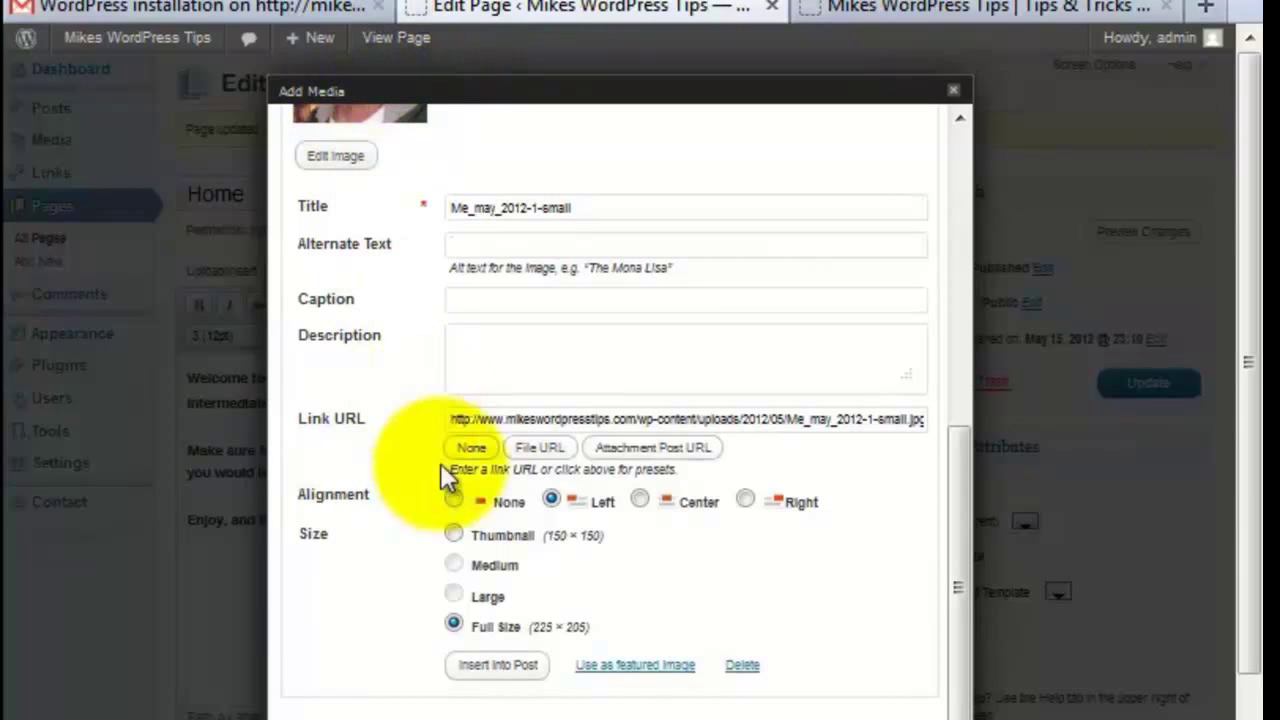
pyautogui.click(470, 449)
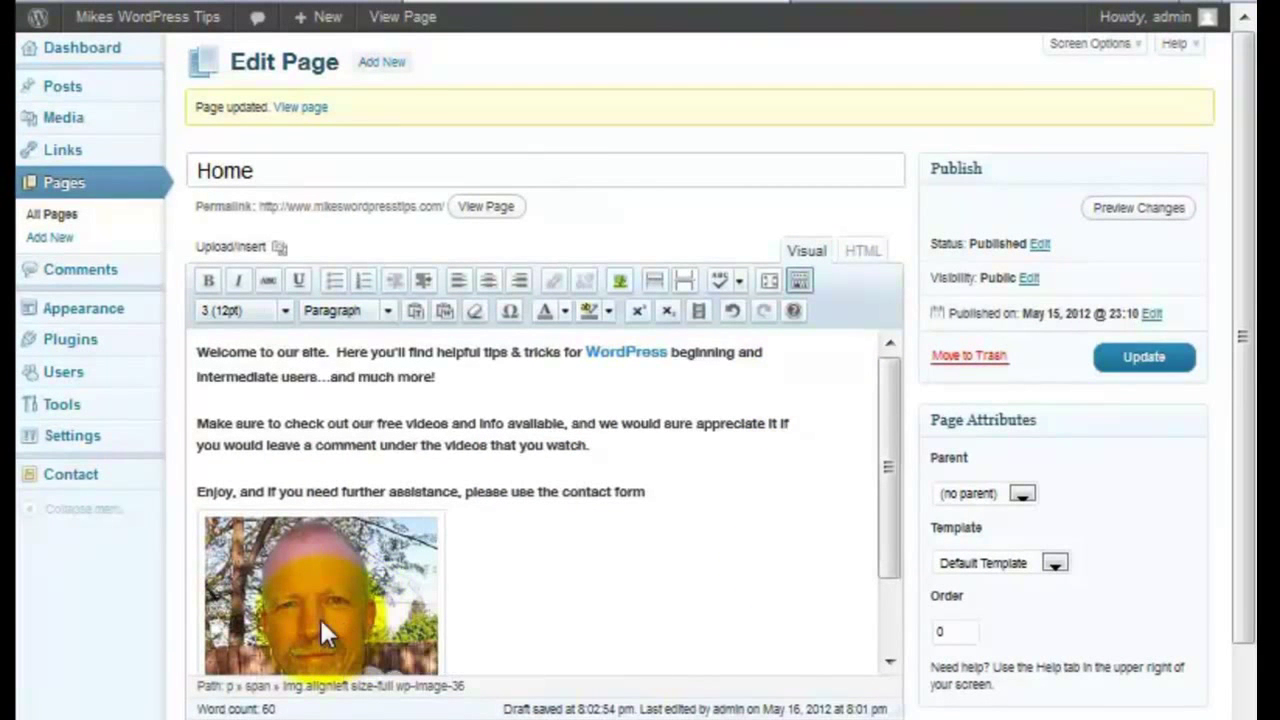
# Step: Delete the image below the last paragraph of the Home page
pyautogui.click(319, 616)
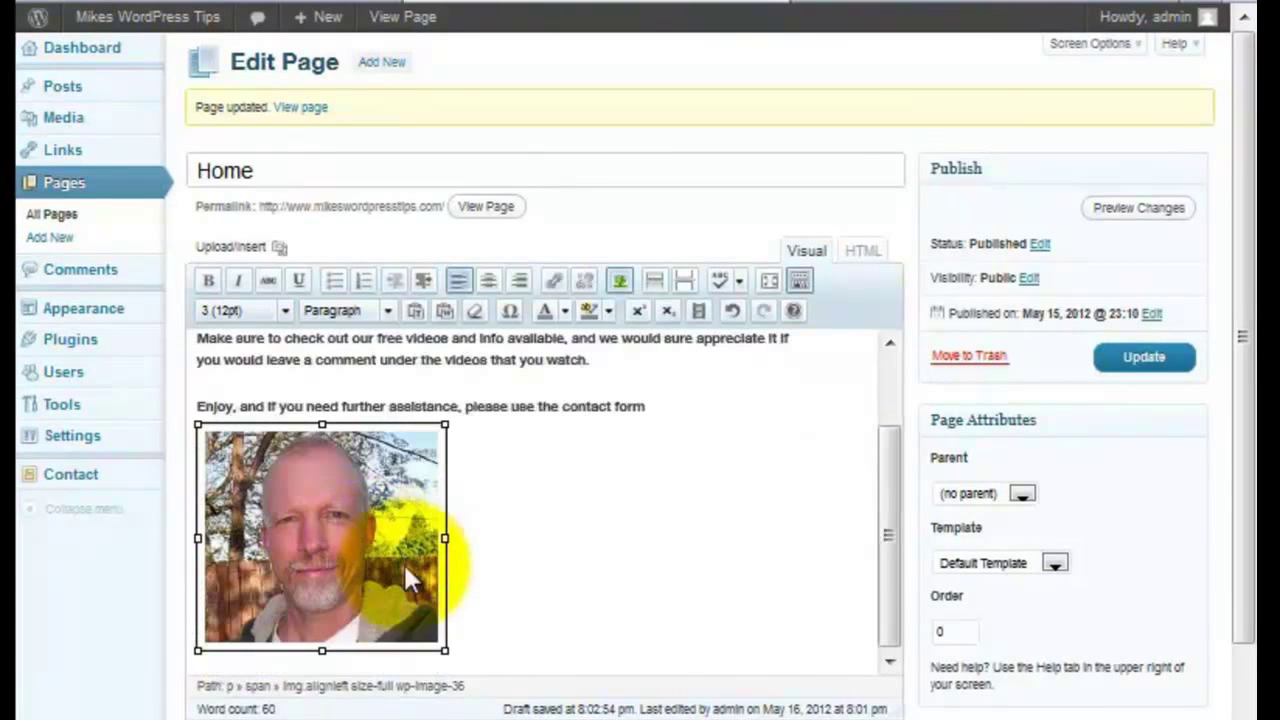
pyautogui.click(687, 487)
pyautogui.click(265, 500)
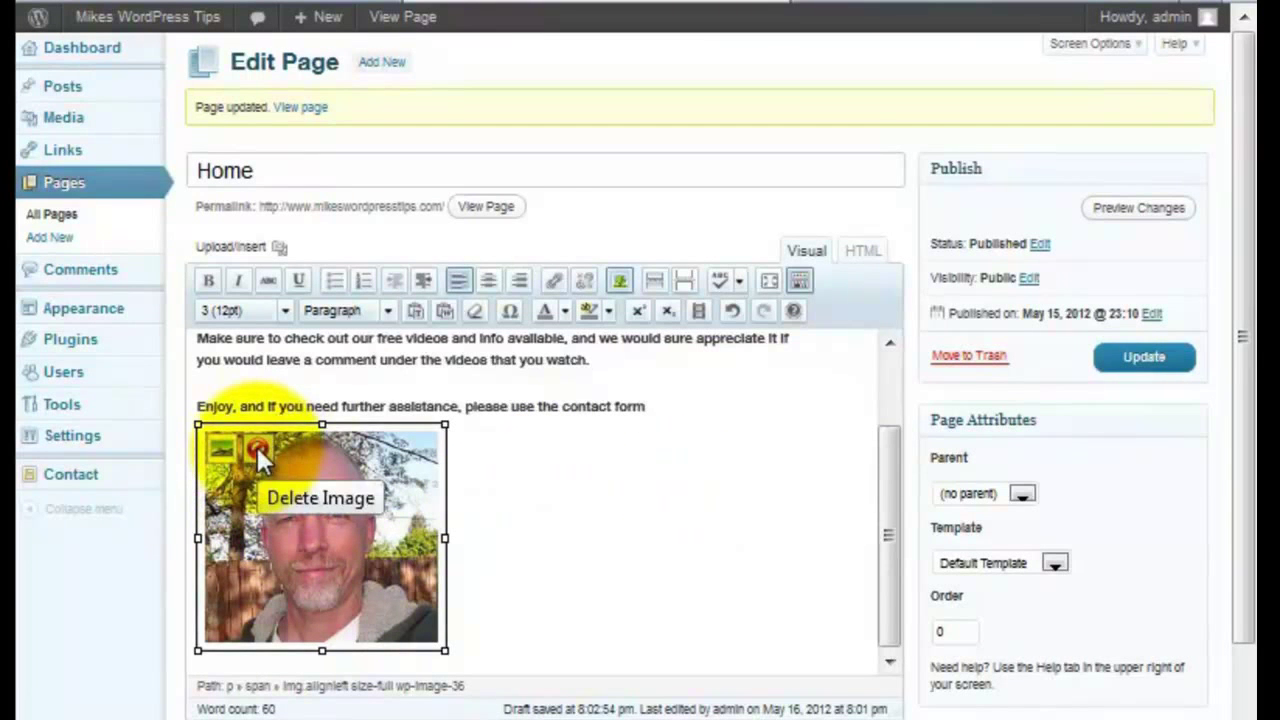
pyautogui.click(257, 447)
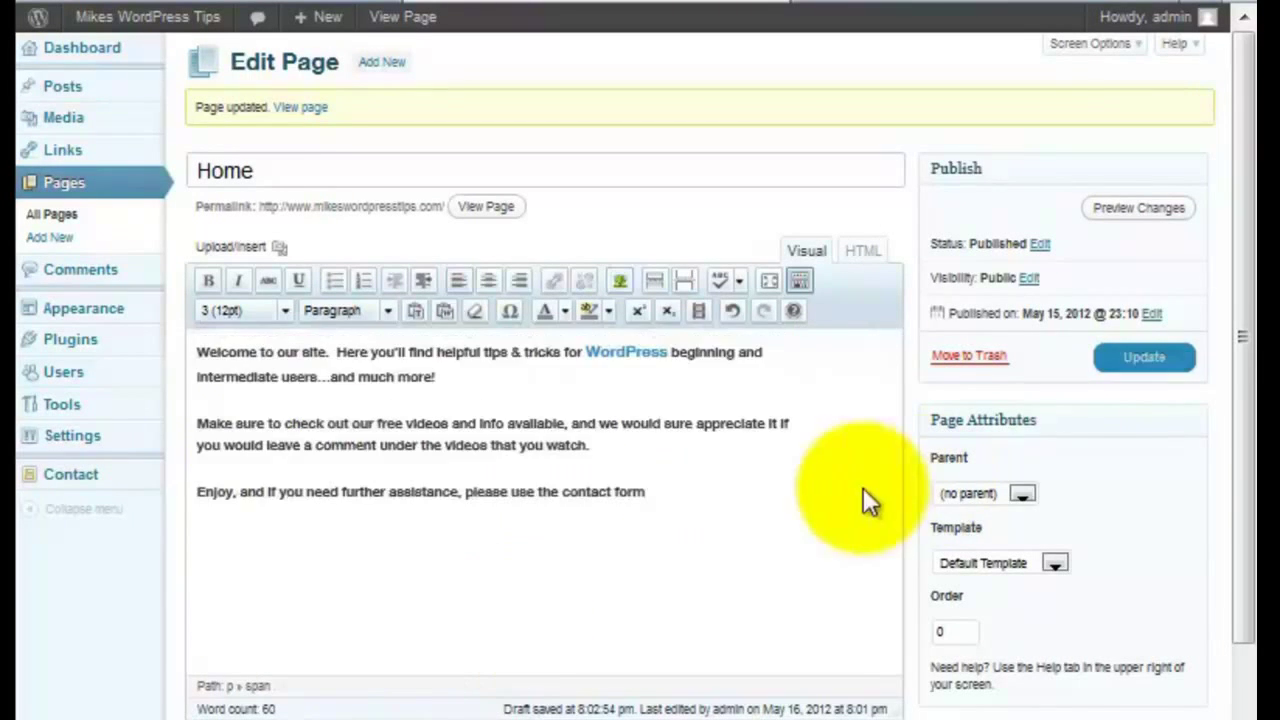
# Step: Insert Me_may_2012-1-small from the gallery before the welcome text, with no link URL, left alignment and full size (225 × 205)
pyautogui.click(279, 249)
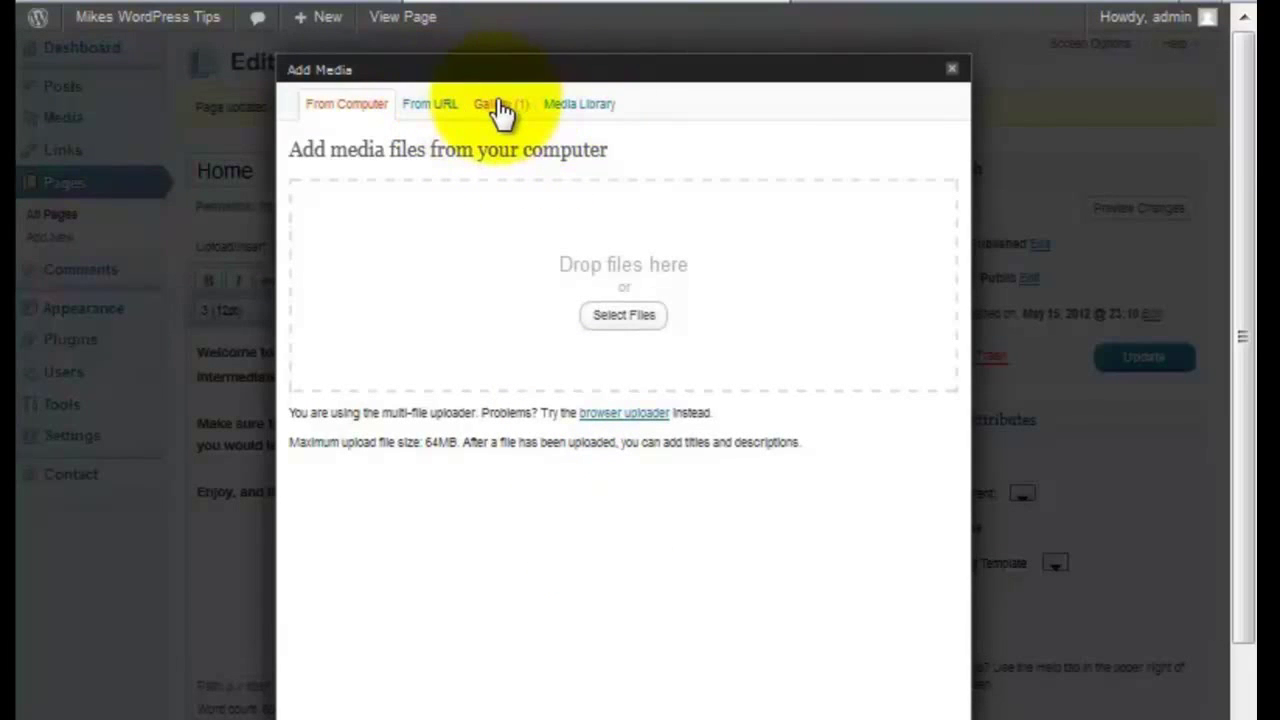
pyautogui.click(500, 108)
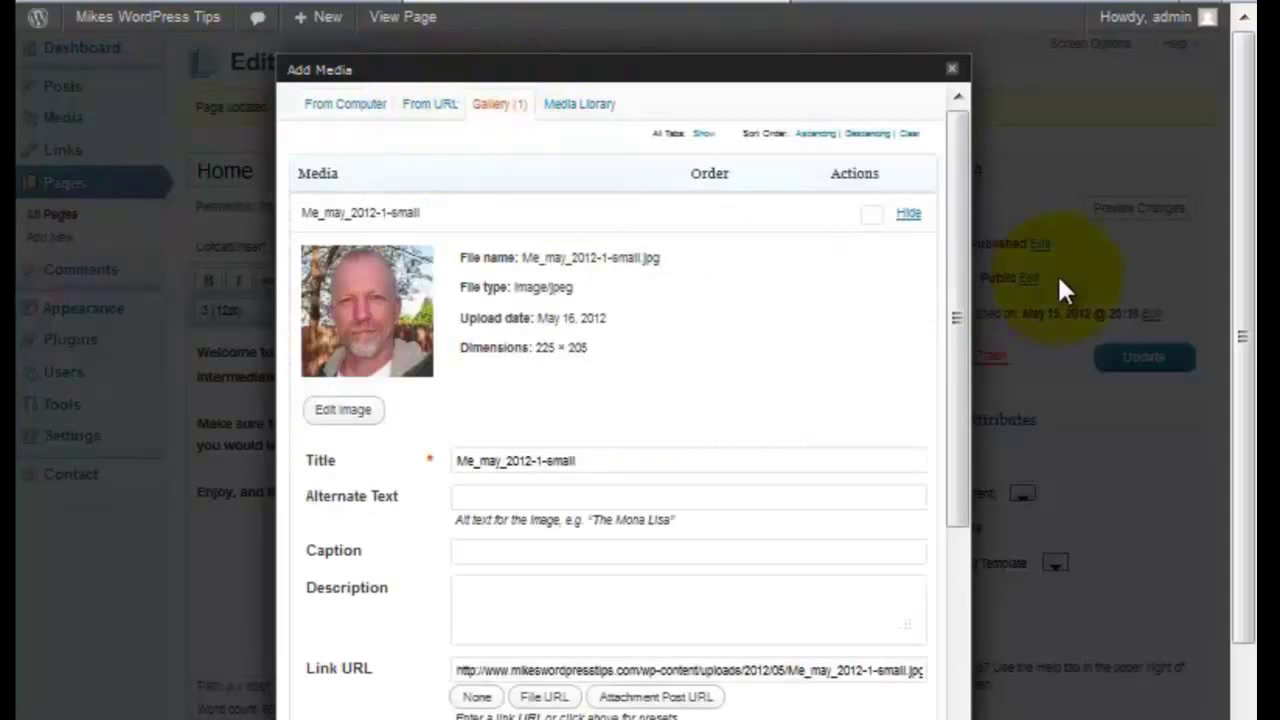
pyautogui.moveTo(966, 220); pyautogui.dragTo(963, 434)
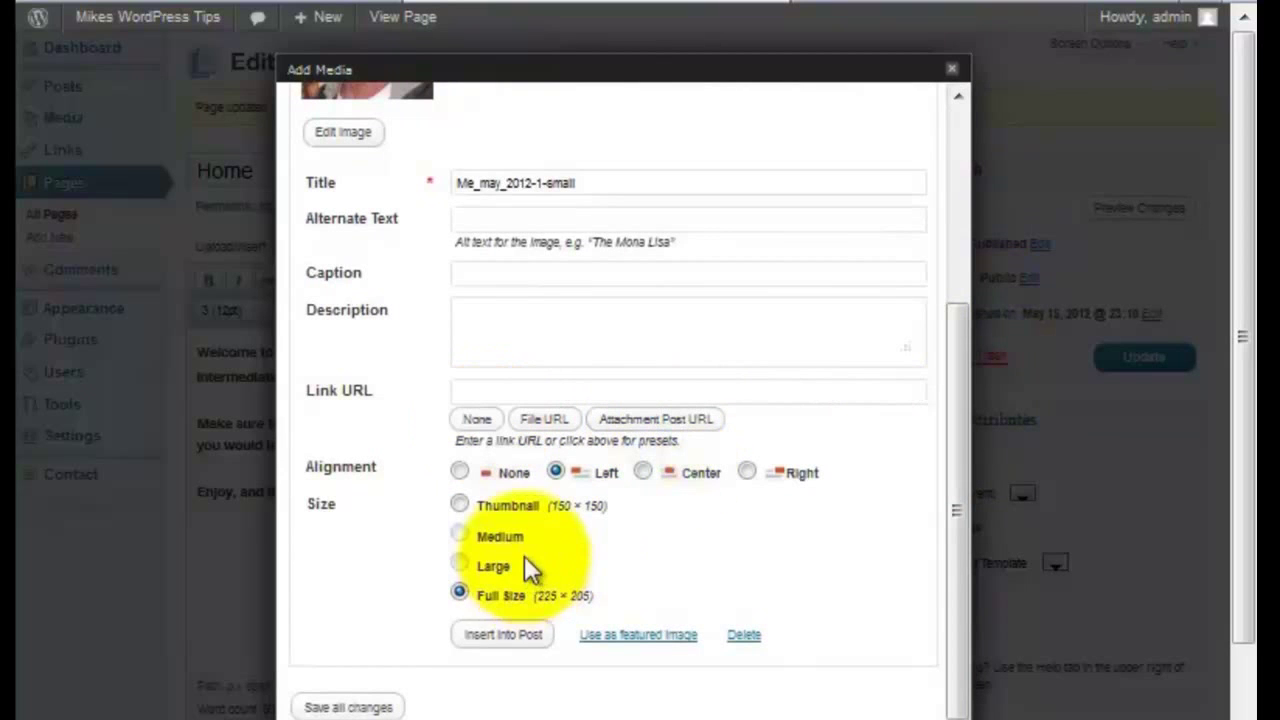
pyautogui.click(497, 636)
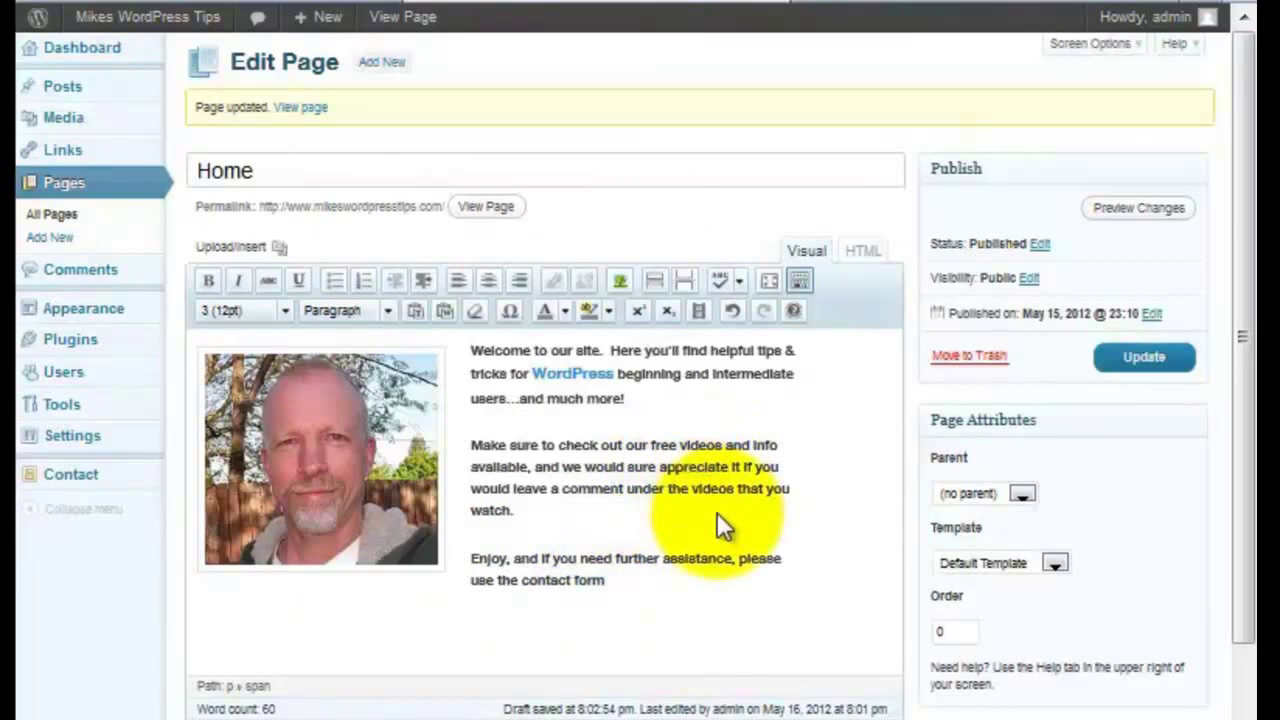
# Step: Update the Home page, reload the live site to check the left-aligned image, and return to the editor
pyautogui.click(1143, 358)
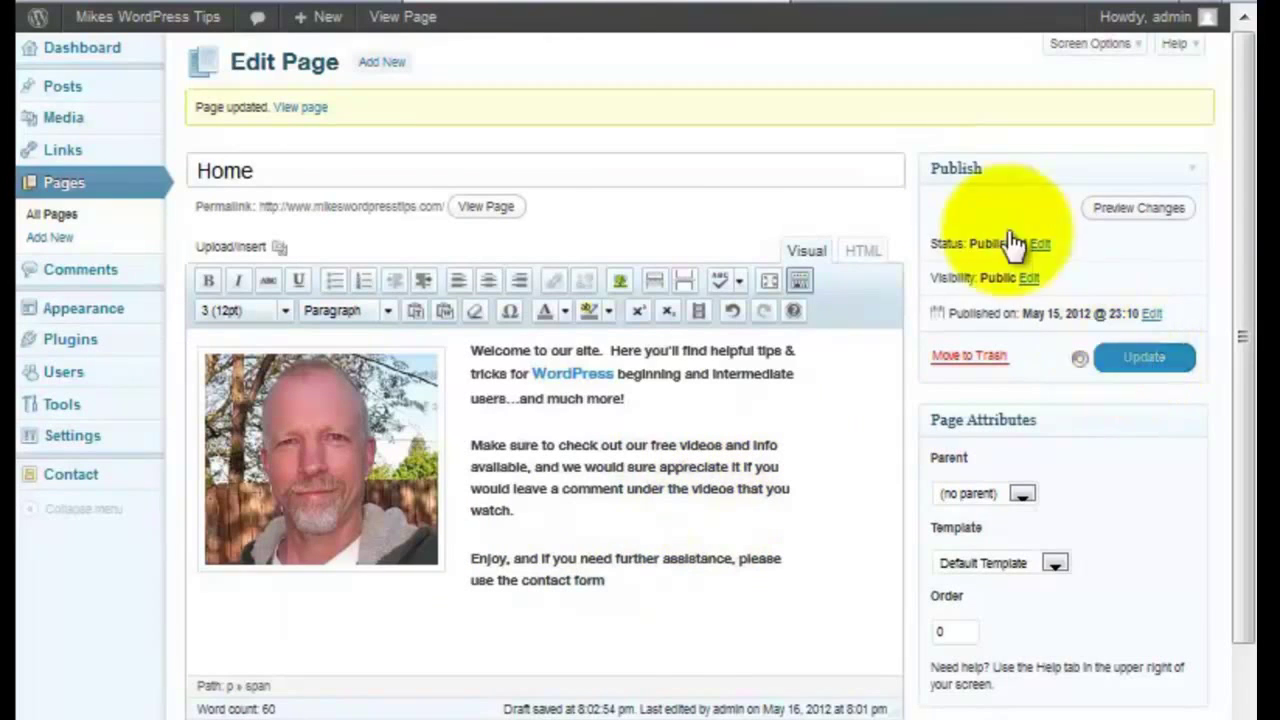
pyautogui.rightClick(943, 8)
pyautogui.click(1020, 8)
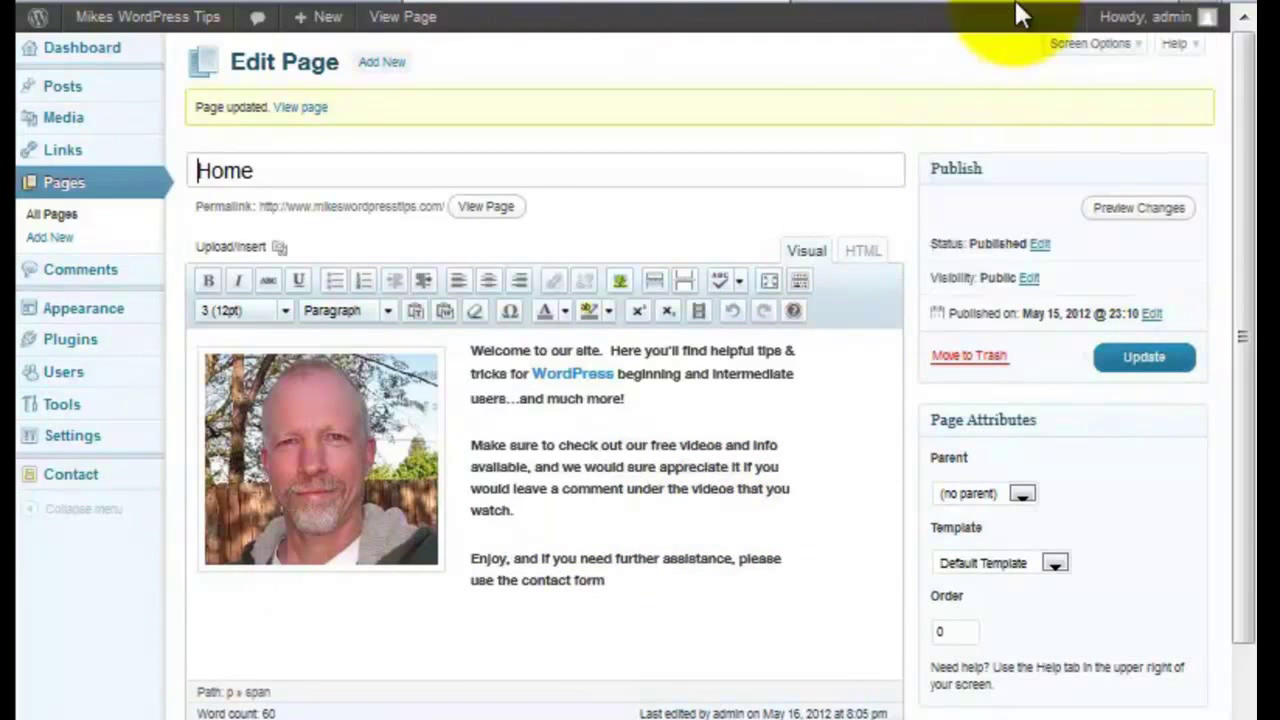
pyautogui.click(927, 8)
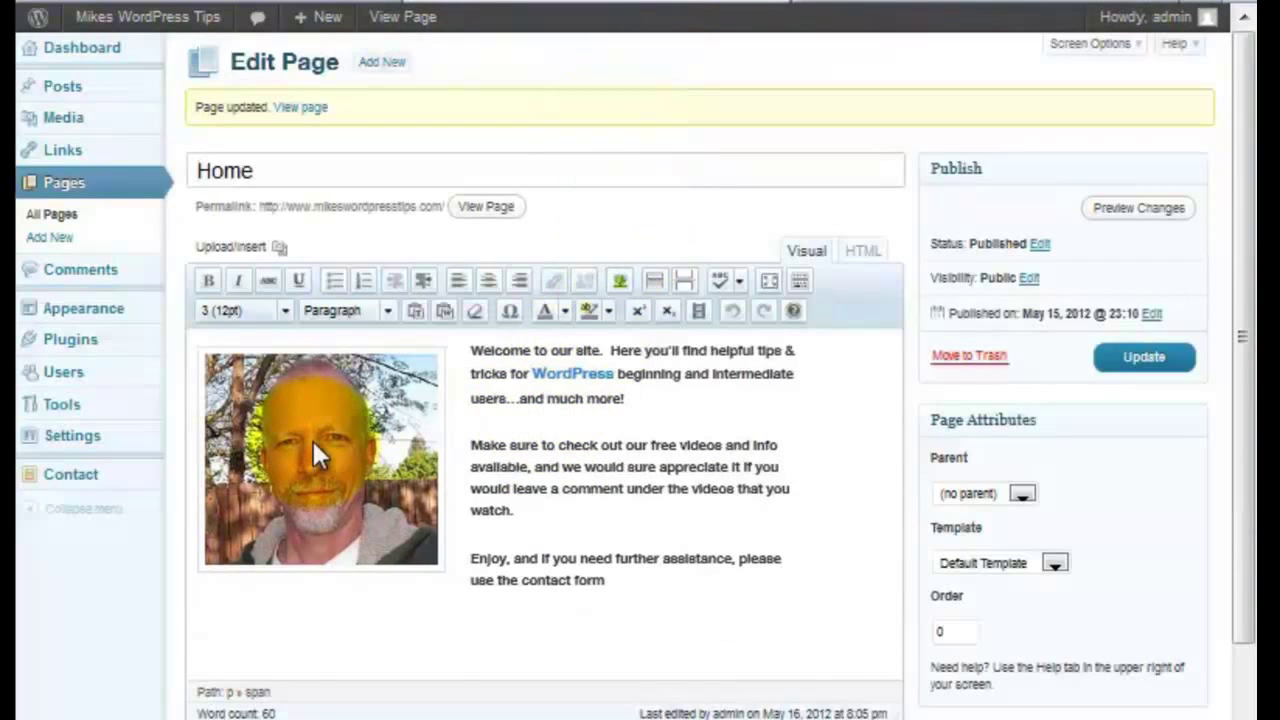
# Step: Shrink the image beside the welcome text proportionally to roughly two thirds of its full size
pyautogui.click(315, 444)
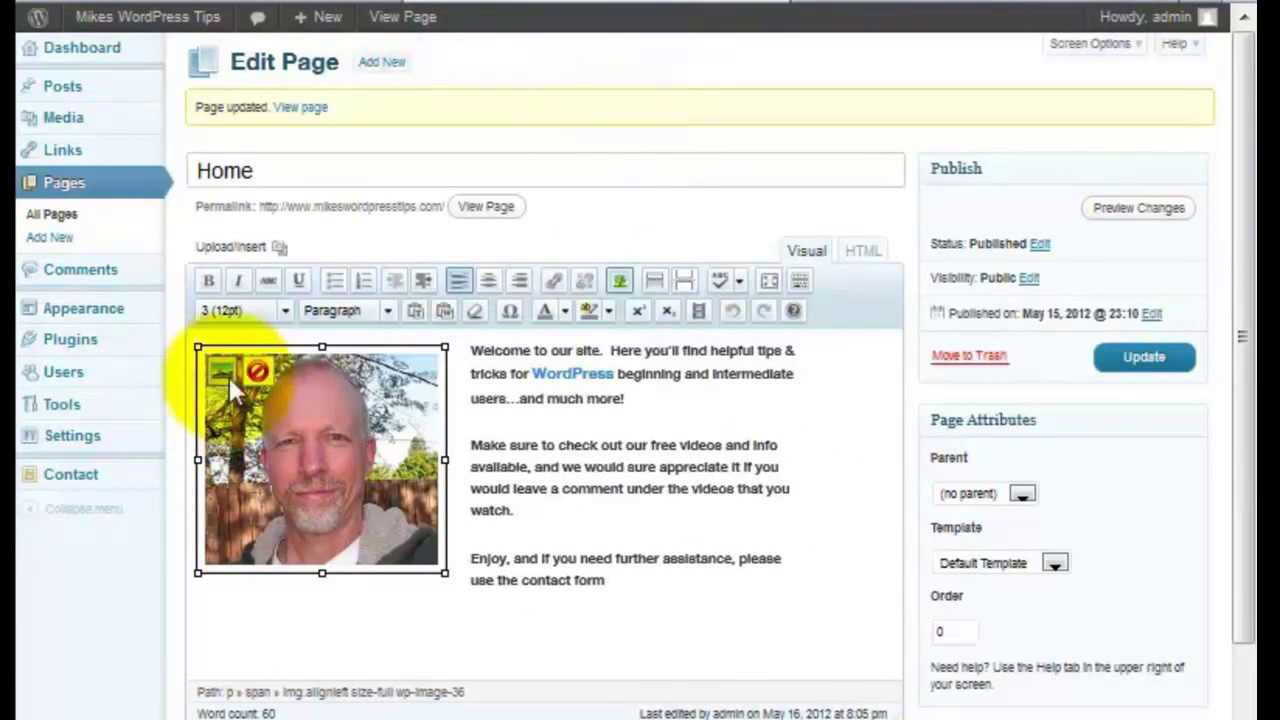
pyautogui.click(1140, 362)
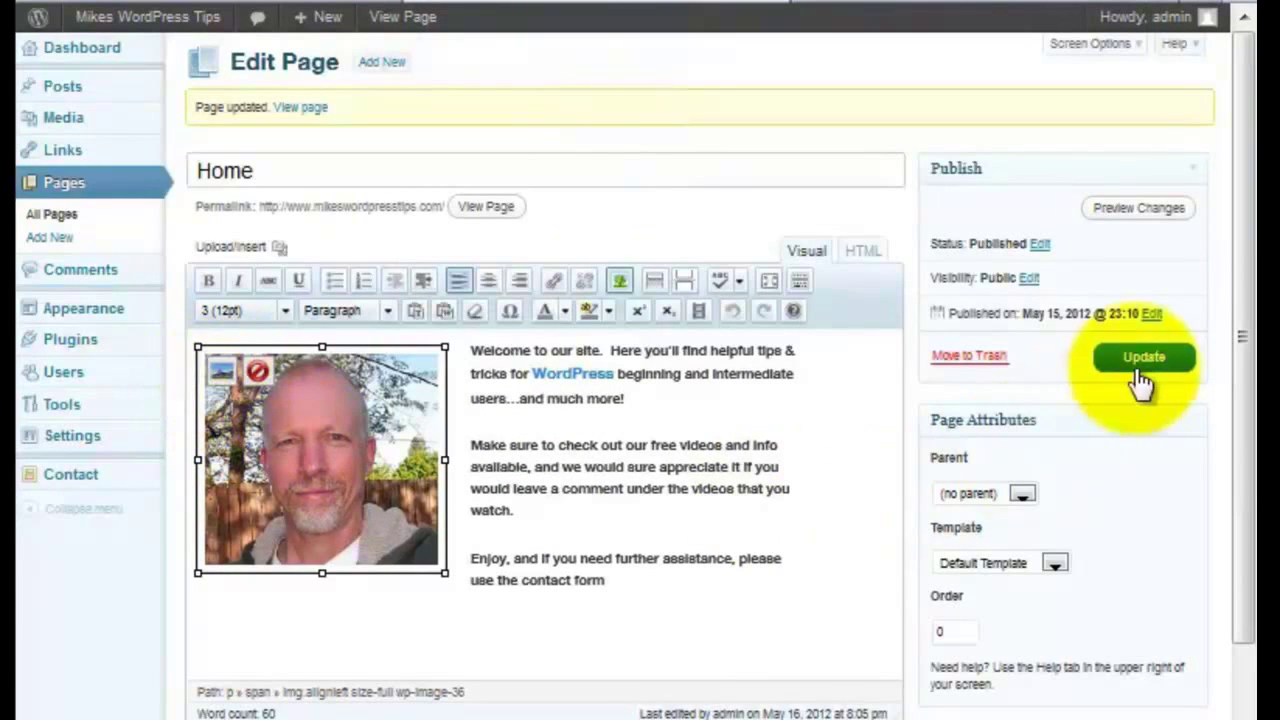
pyautogui.click(191, 343)
pyautogui.moveTo(191, 343); pyautogui.dragTo(211, 367)
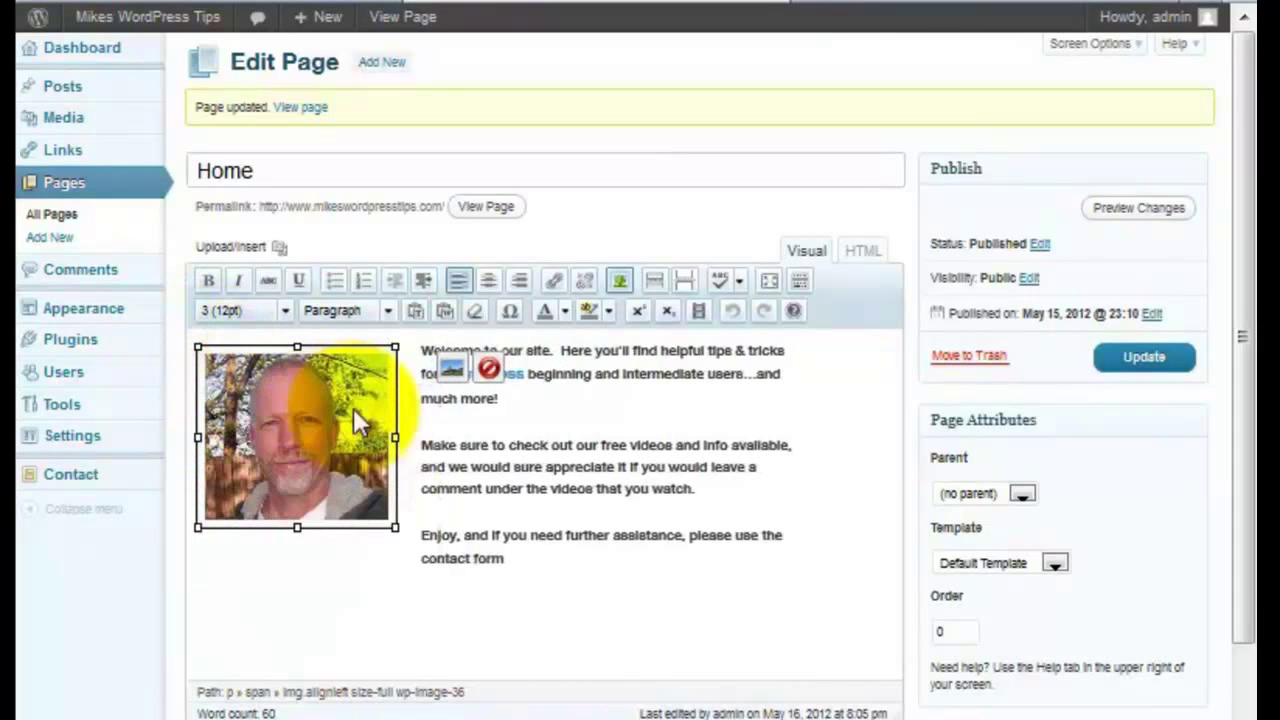
pyautogui.moveTo(390, 348); pyautogui.dragTo(333, 391)
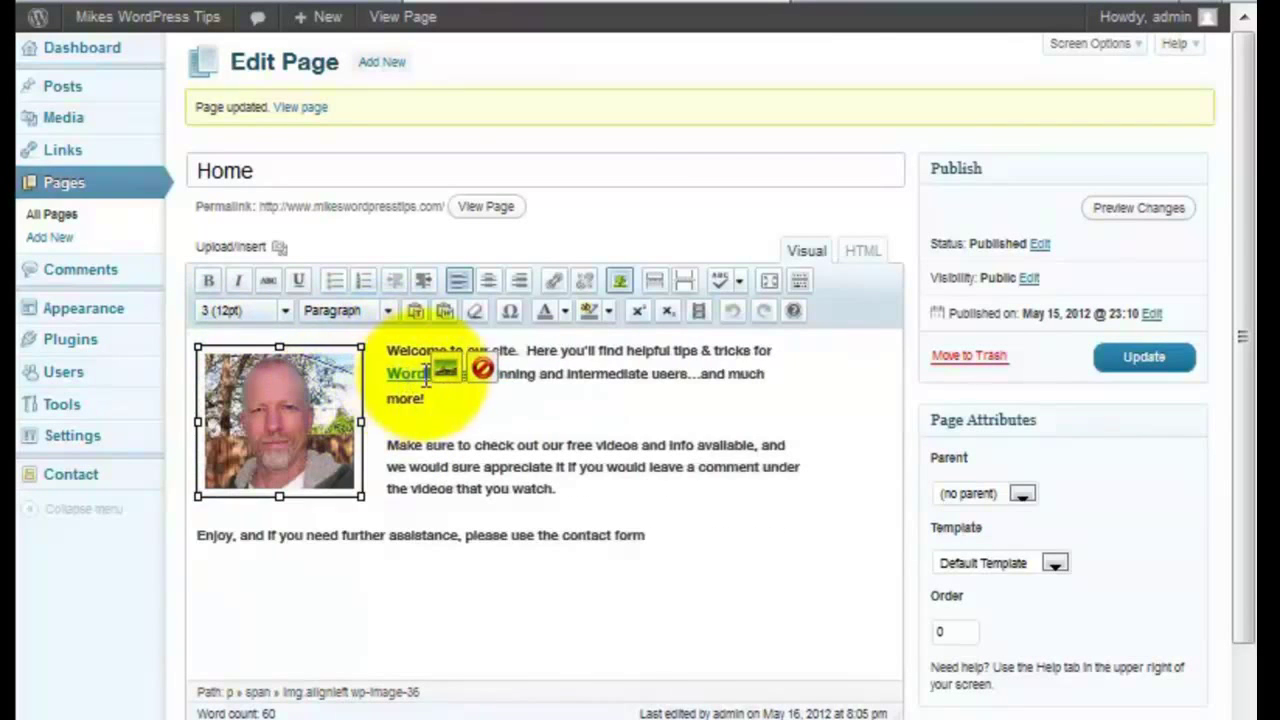
# Step: Update the Home page and reload the live site to view the smaller image beside the text
pyautogui.click(1145, 358)
pyautogui.rightClick(1025, 12)
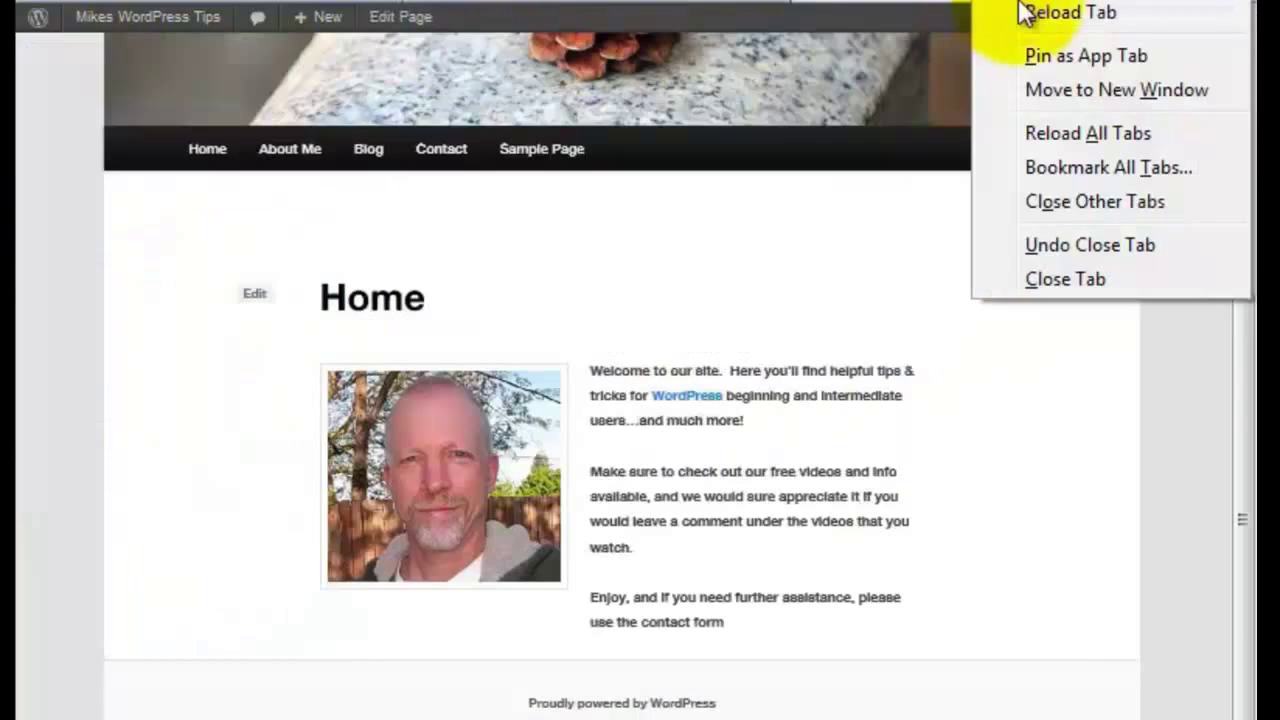
pyautogui.click(1086, 22)
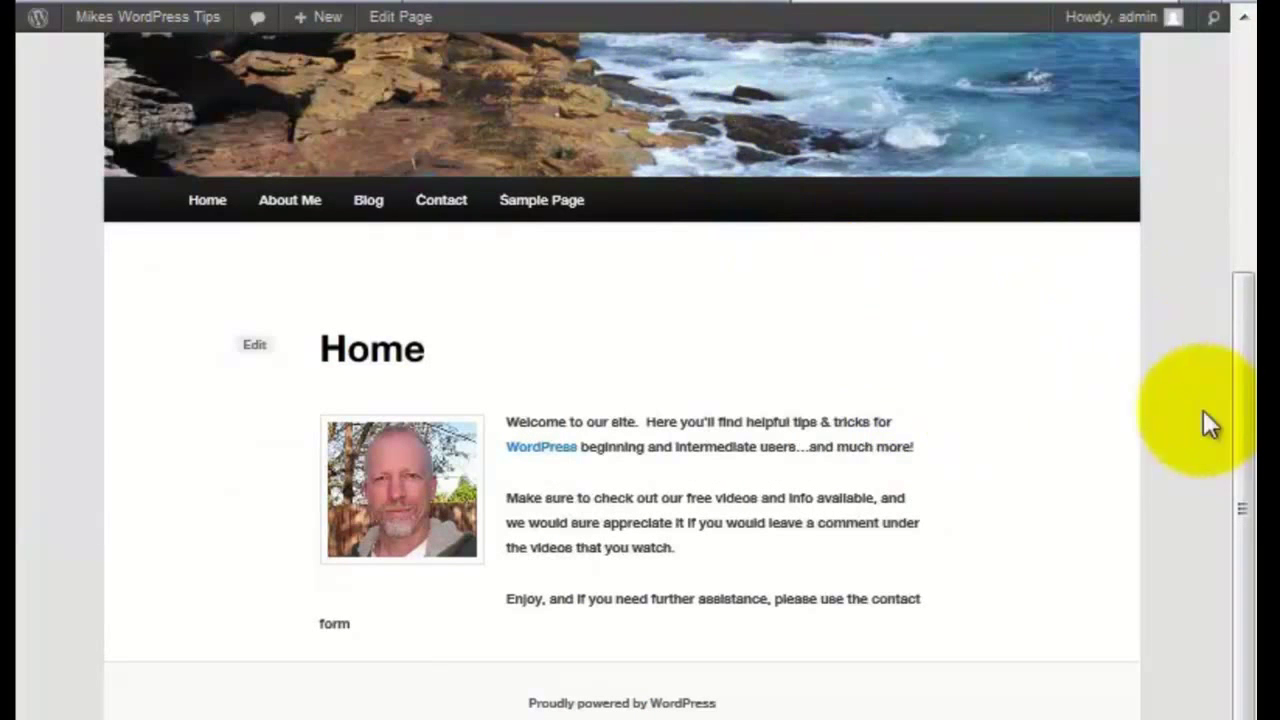
pyautogui.moveTo(1234, 434); pyautogui.dragTo(1245, 405)
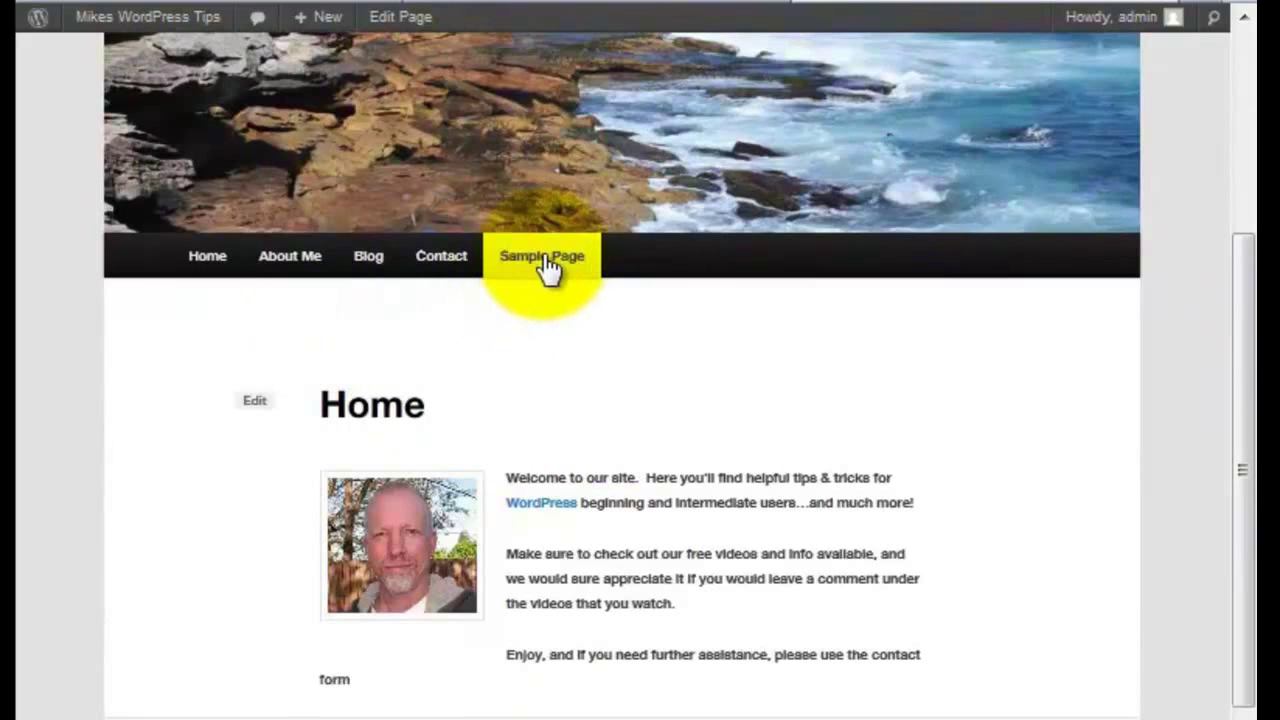
# Step: Create a new custom navigation menu named default for the site
pyautogui.click(607, 4)
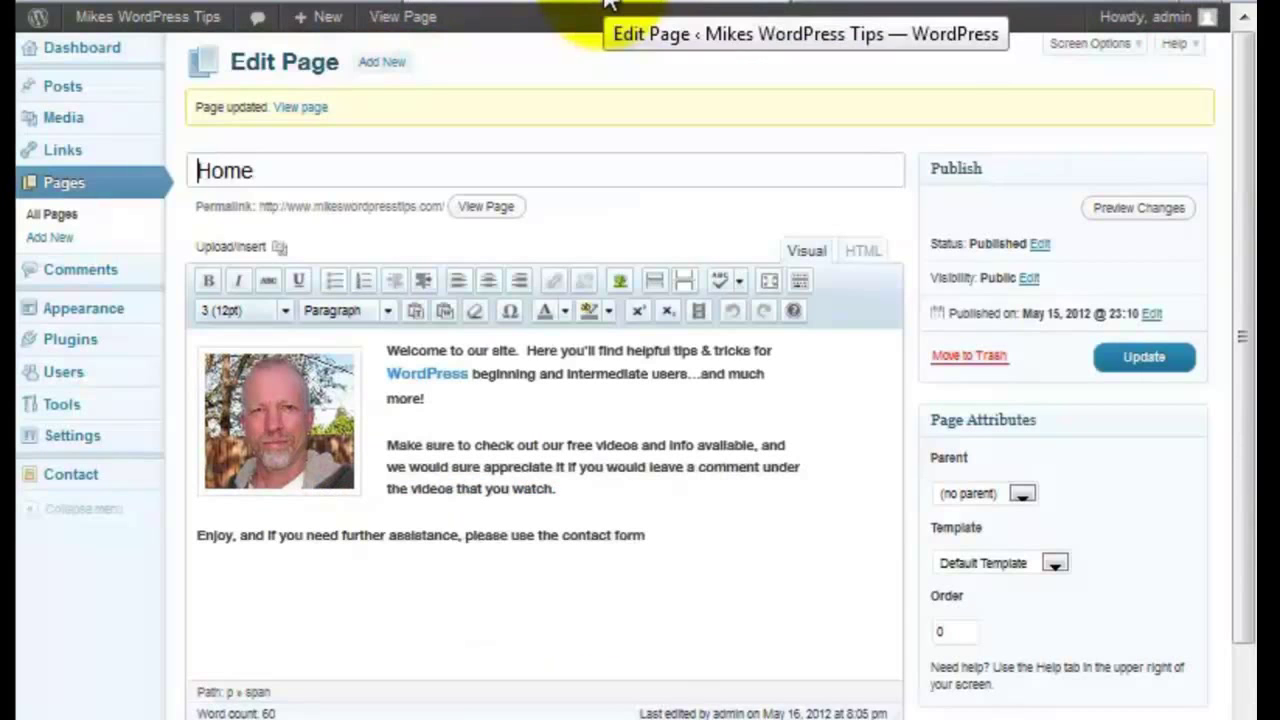
pyautogui.click(1023, 3)
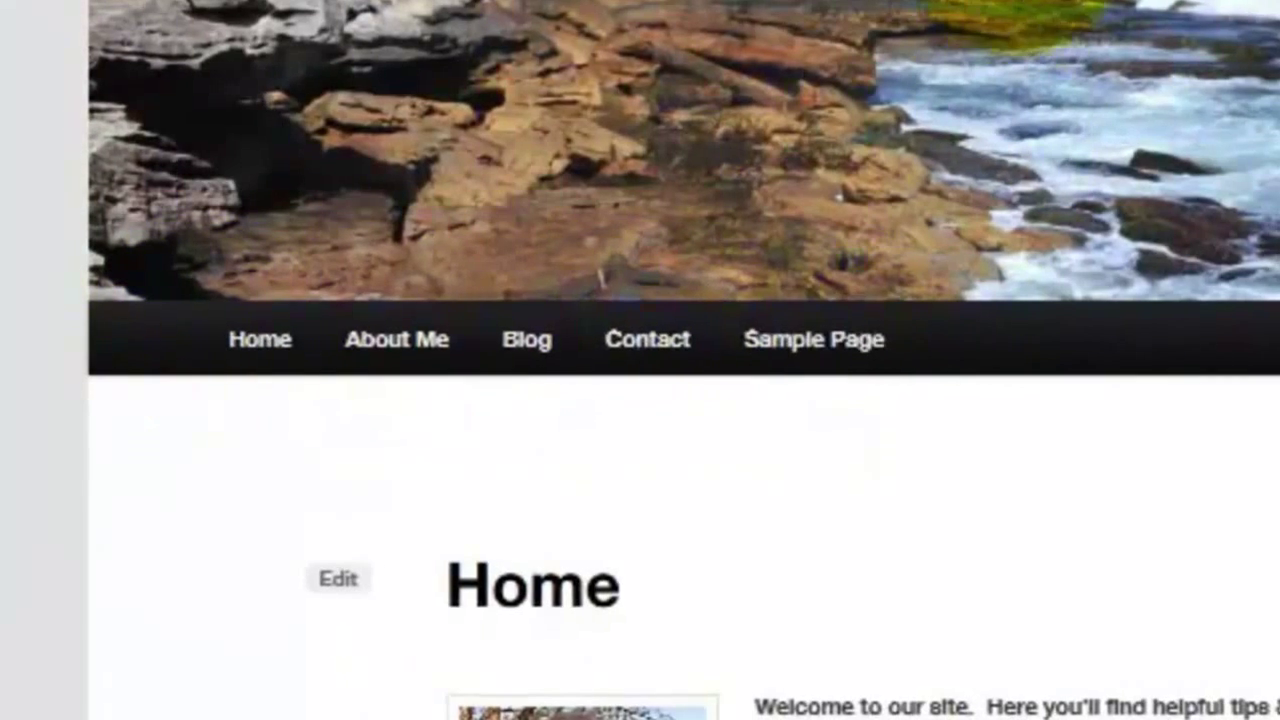
pyautogui.click(1225, 3)
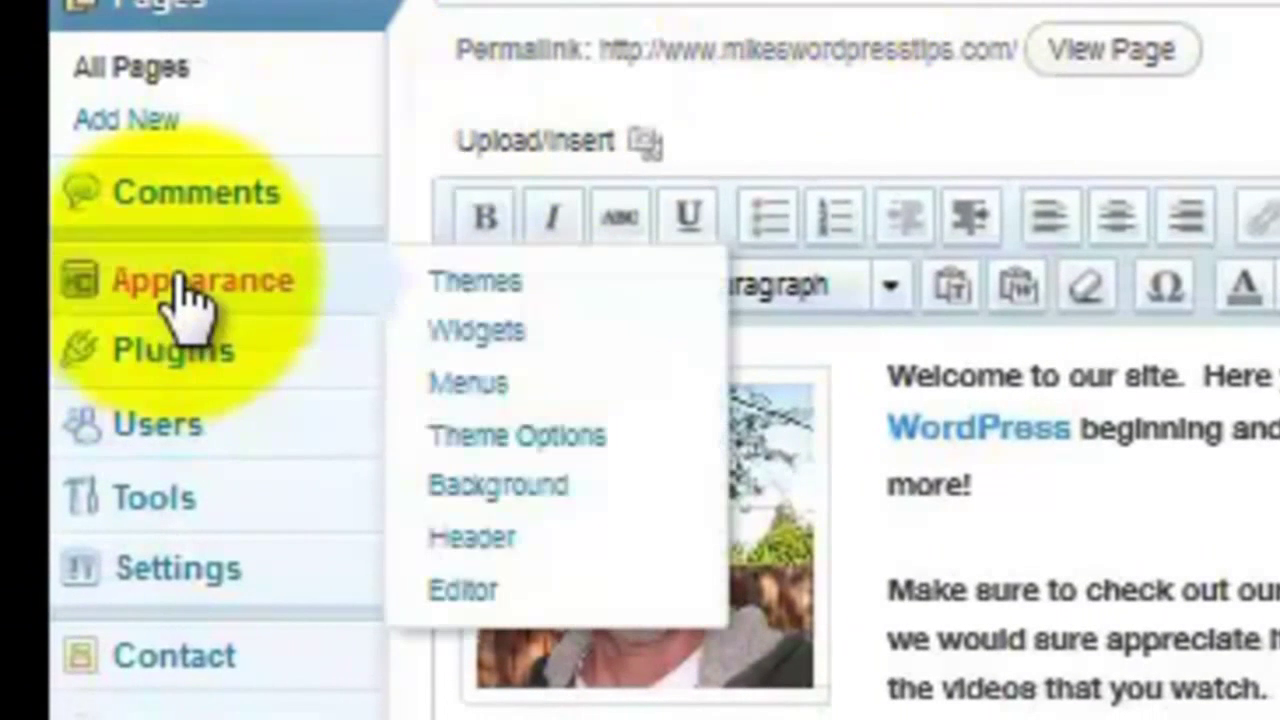
pyautogui.click(190, 284)
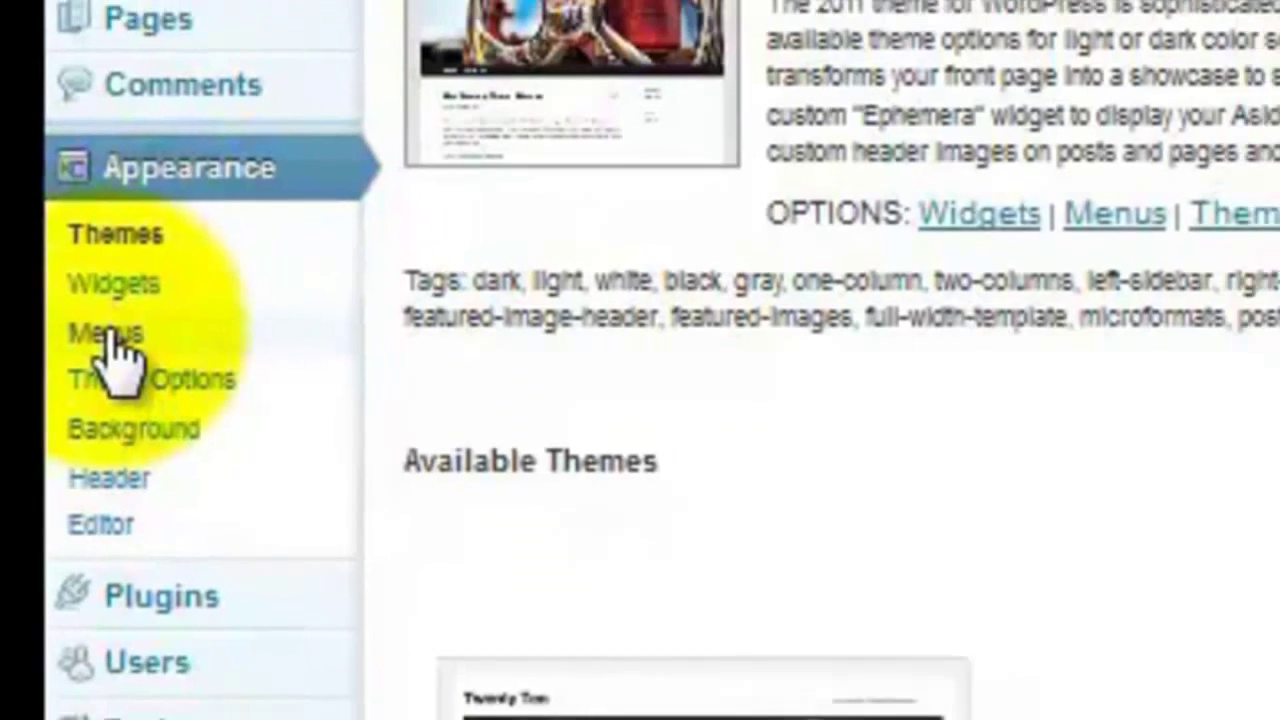
pyautogui.click(116, 333)
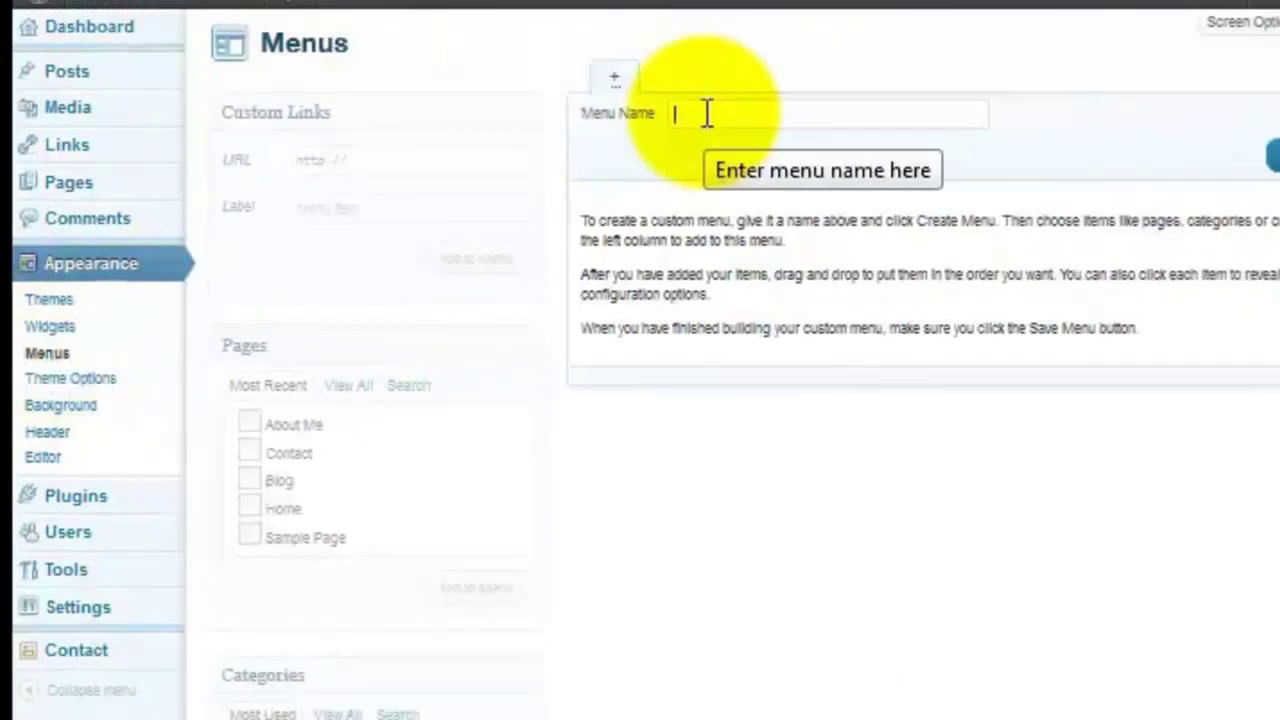
pyautogui.write('def')
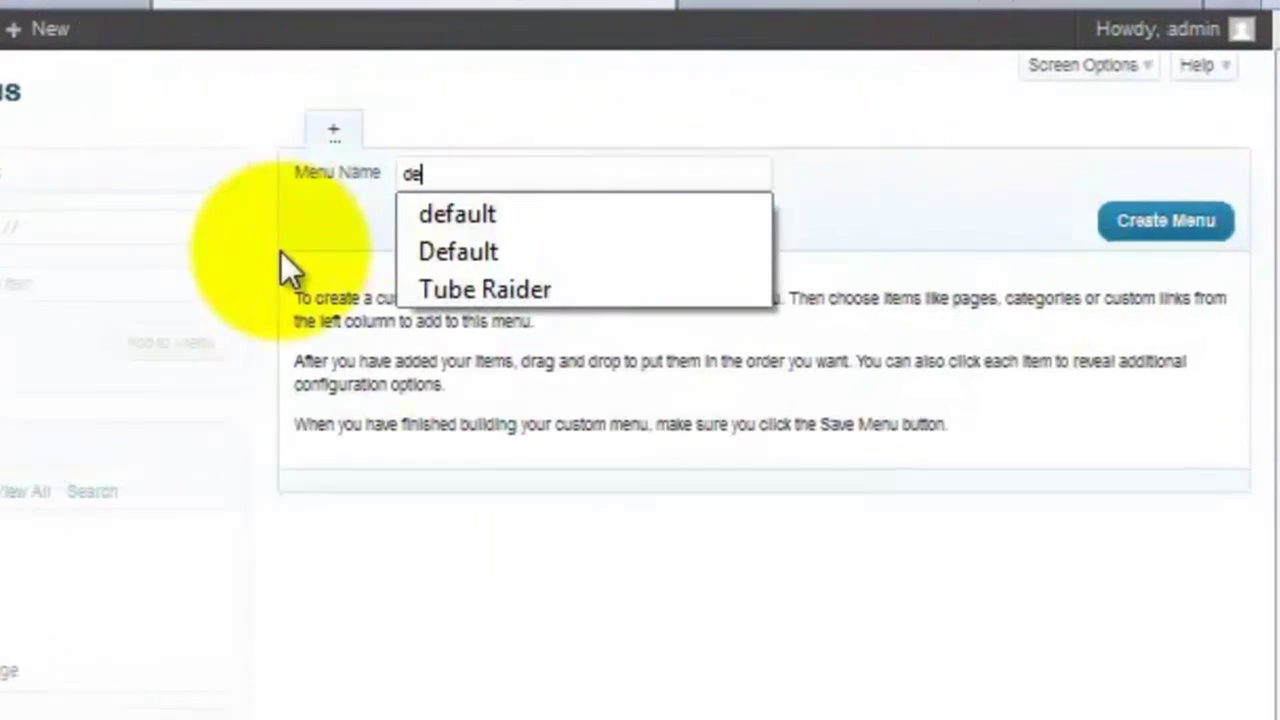
pyautogui.write('ault')
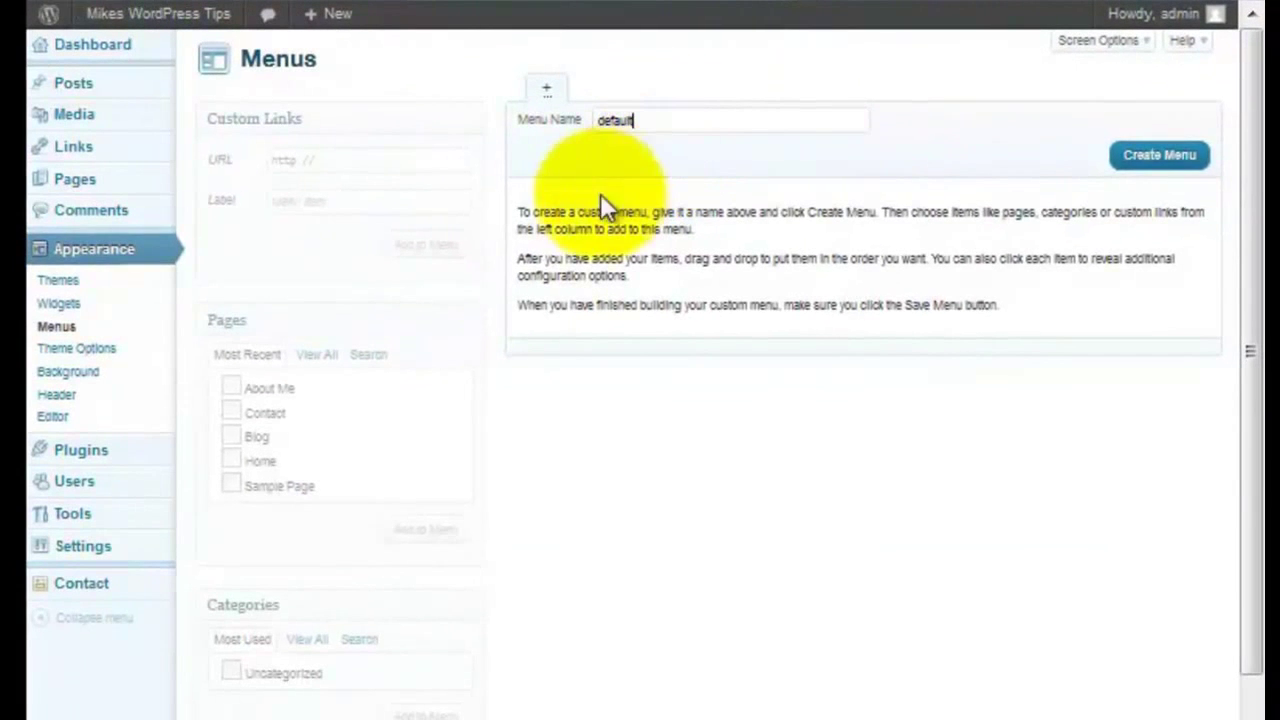
pyautogui.click(1160, 157)
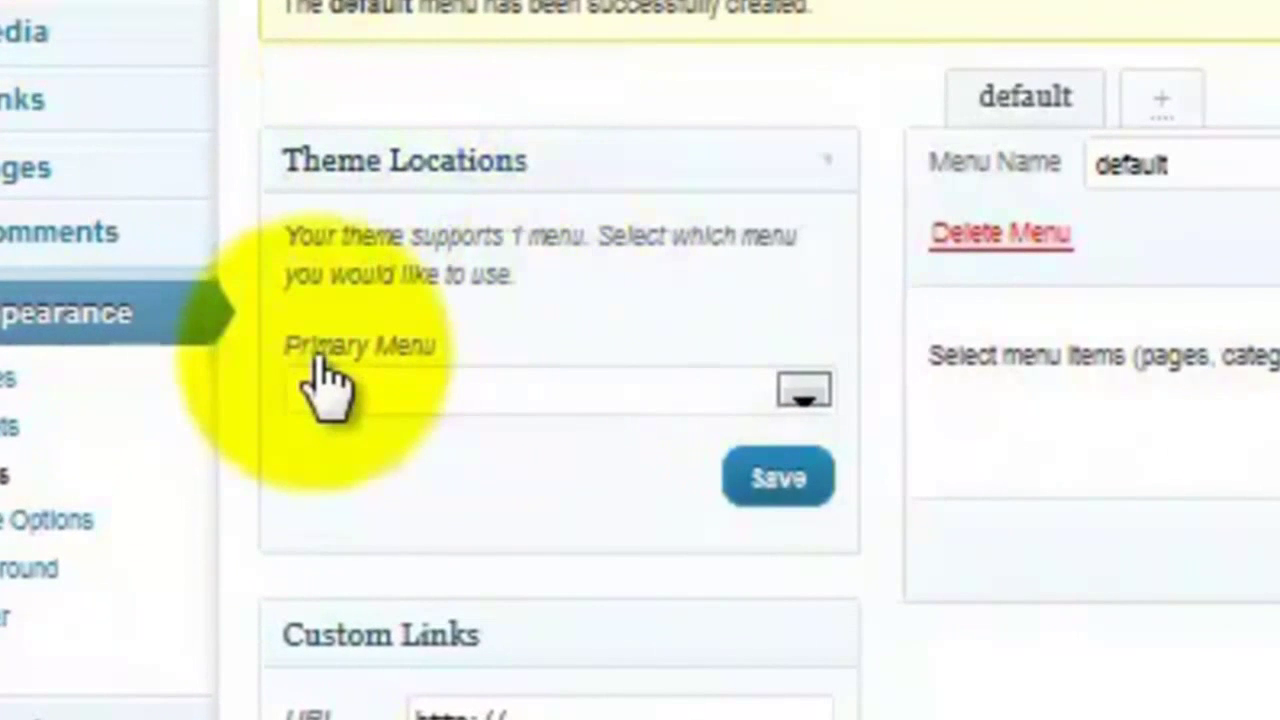
# Step: Assign the default menu as the theme's Primary Menu and save the theme location
pyautogui.click(803, 392)
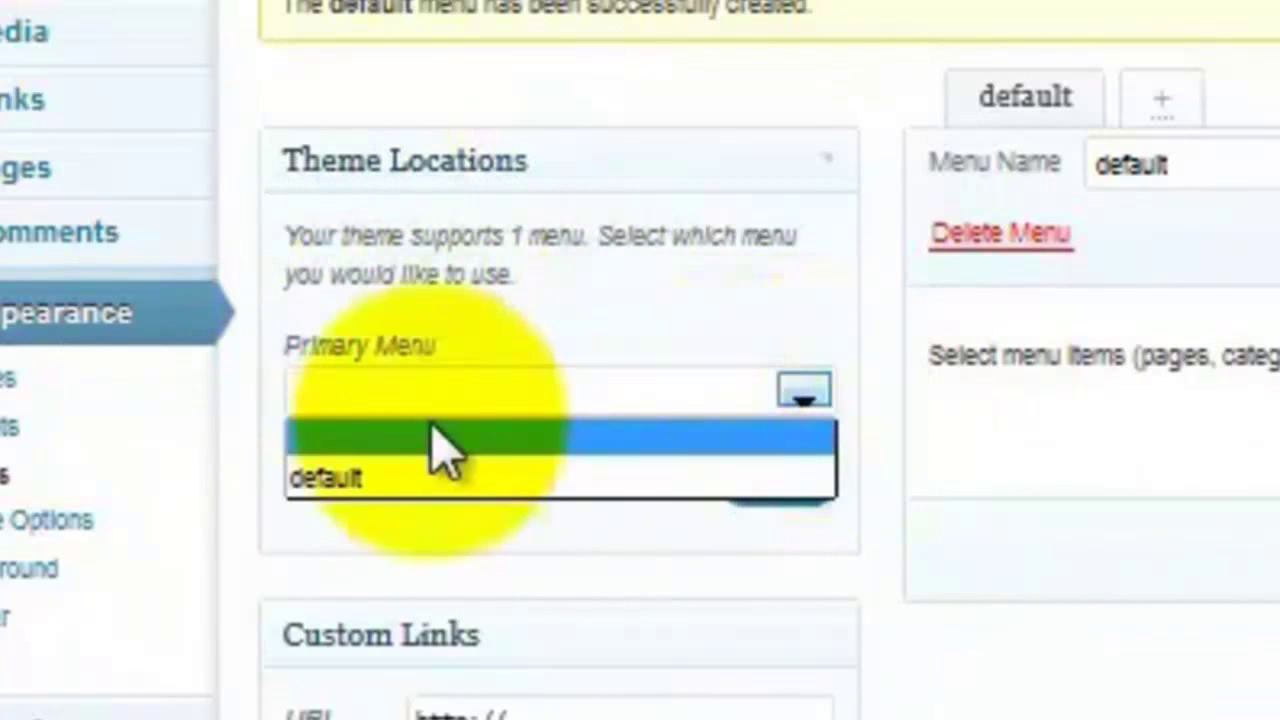
pyautogui.click(320, 480)
pyautogui.click(790, 478)
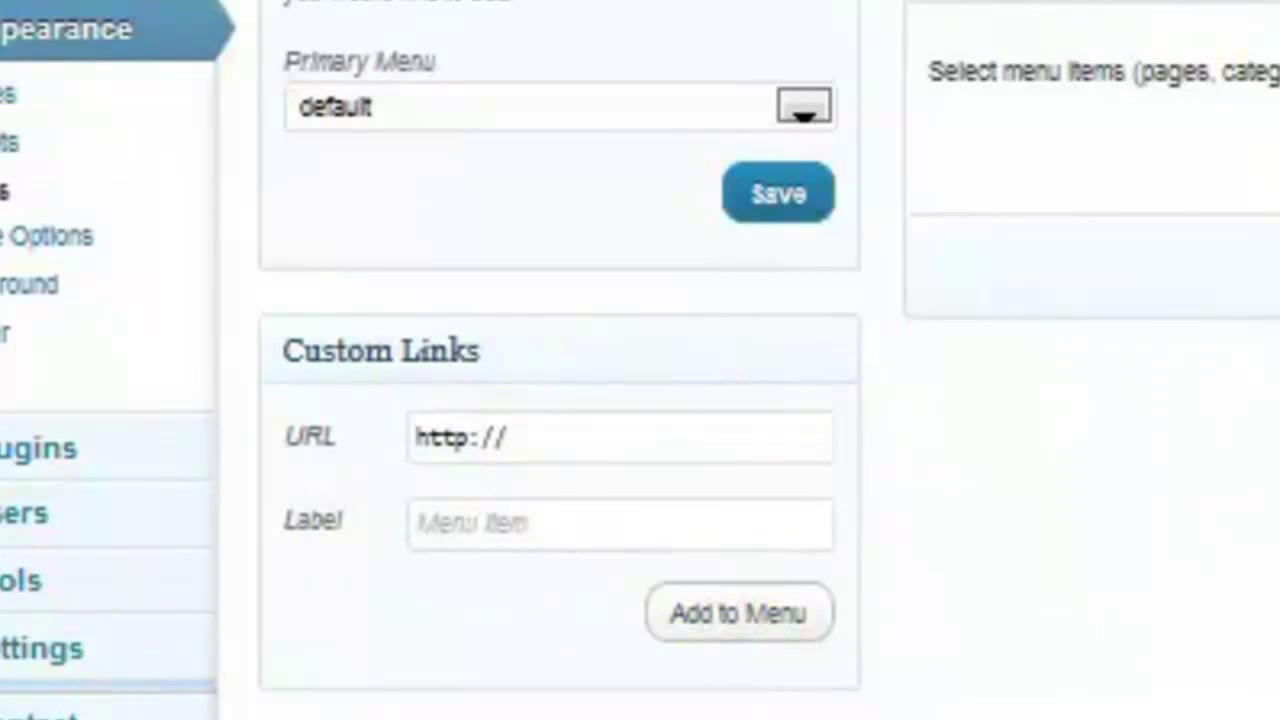
# Step: Open WordPress.org in a separate browser tab, copy its web address, and close that tab
pyautogui.moveTo(3, 1)
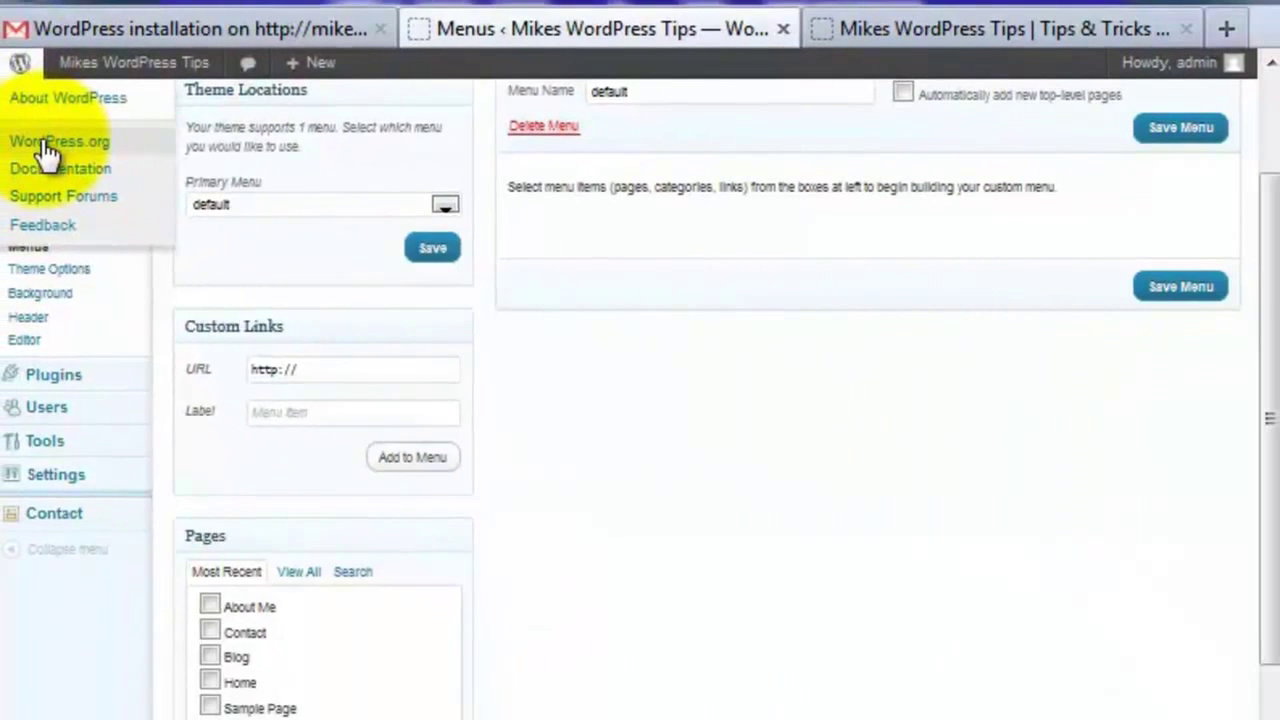
pyautogui.rightClick(45, 150)
pyautogui.click(181, 140)
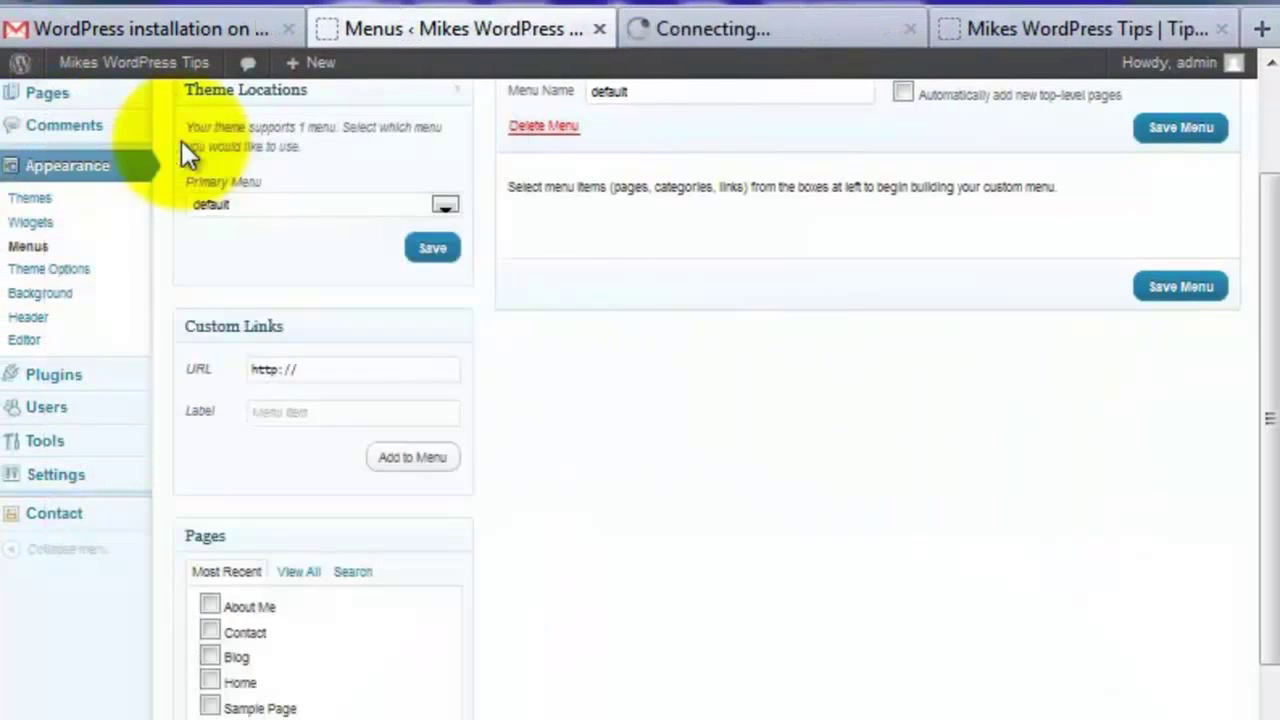
pyautogui.click(752, 33)
pyautogui.rightClick(300, 5)
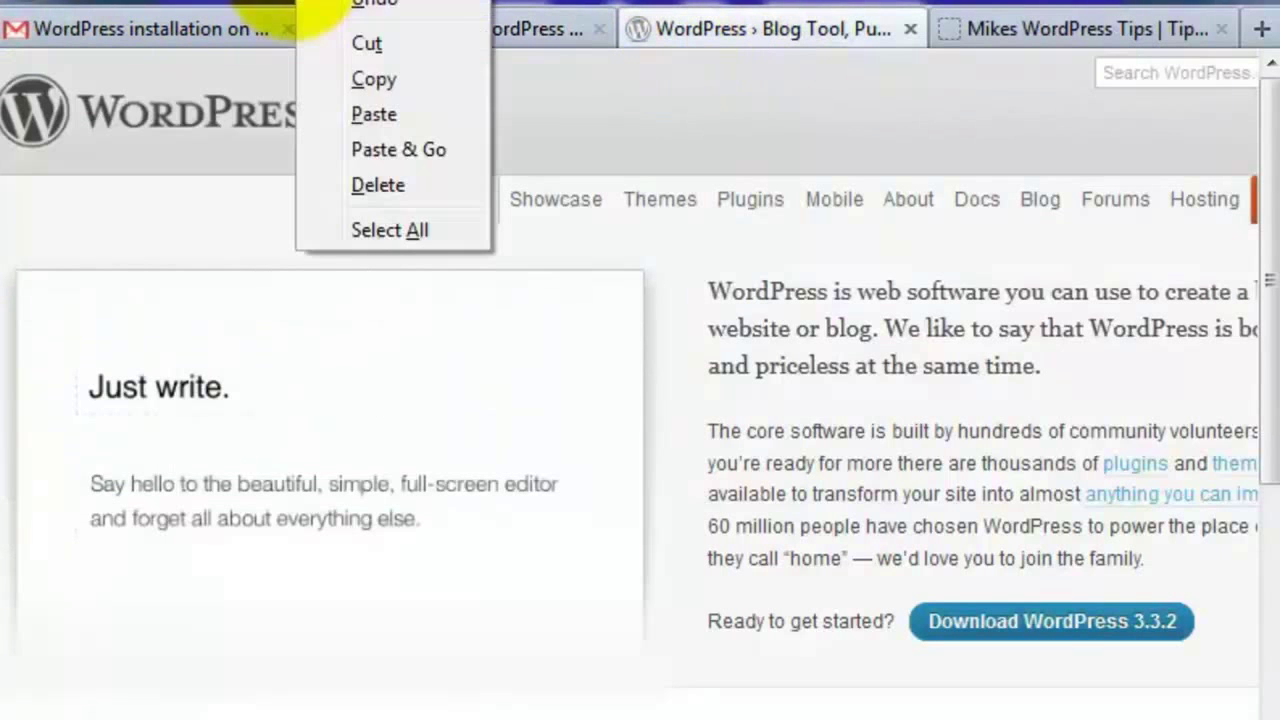
pyautogui.click(374, 86)
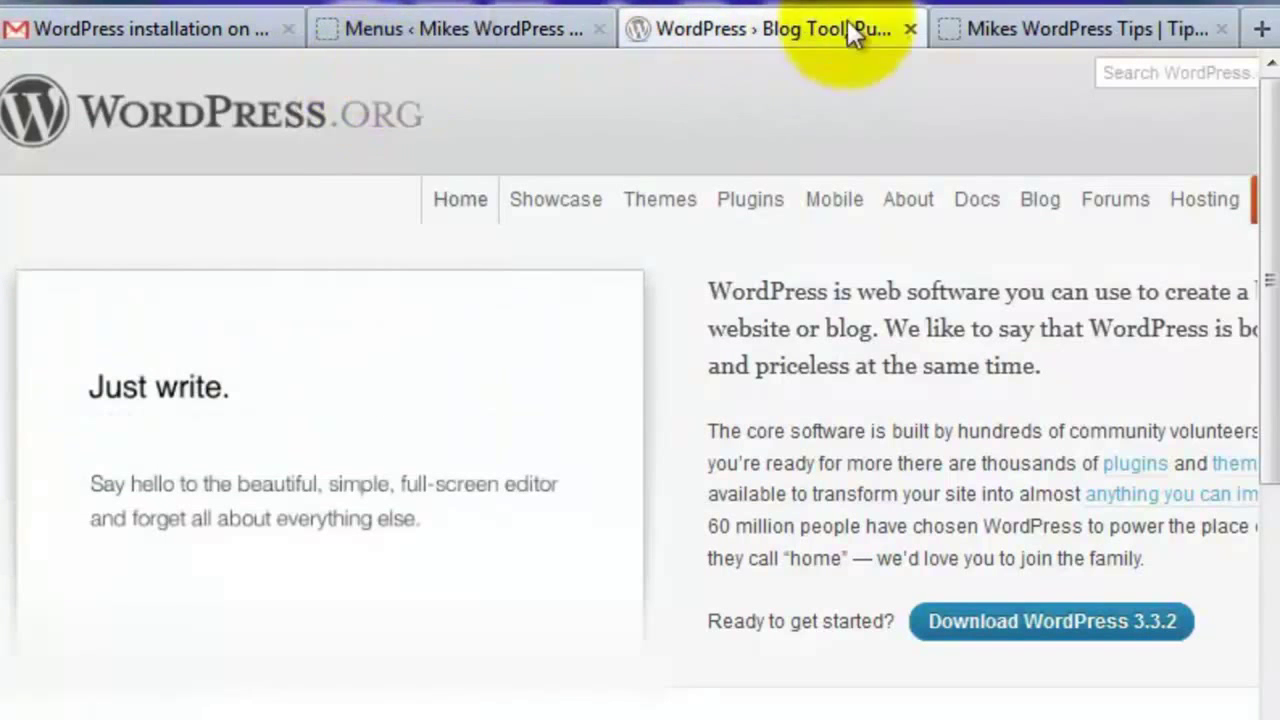
pyautogui.click(910, 29)
pyautogui.tripleClick(306, 368)
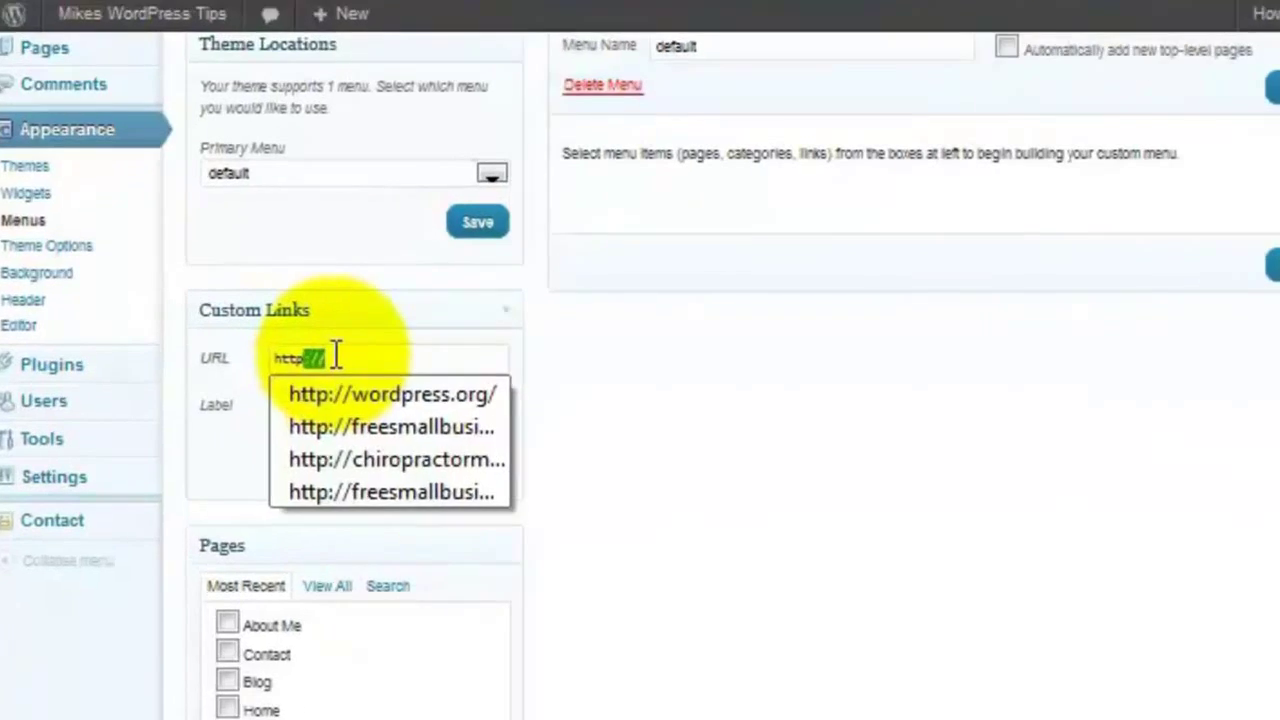
pyautogui.rightClick(308, 369)
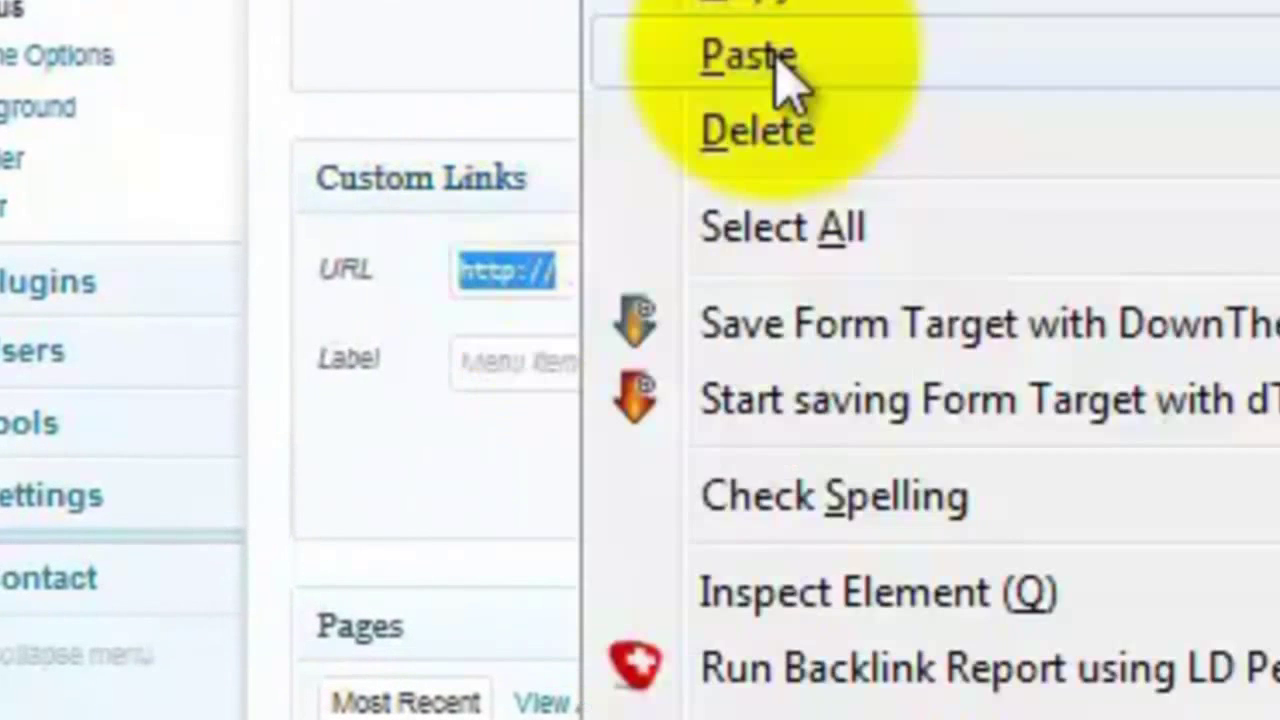
pyautogui.click(748, 57)
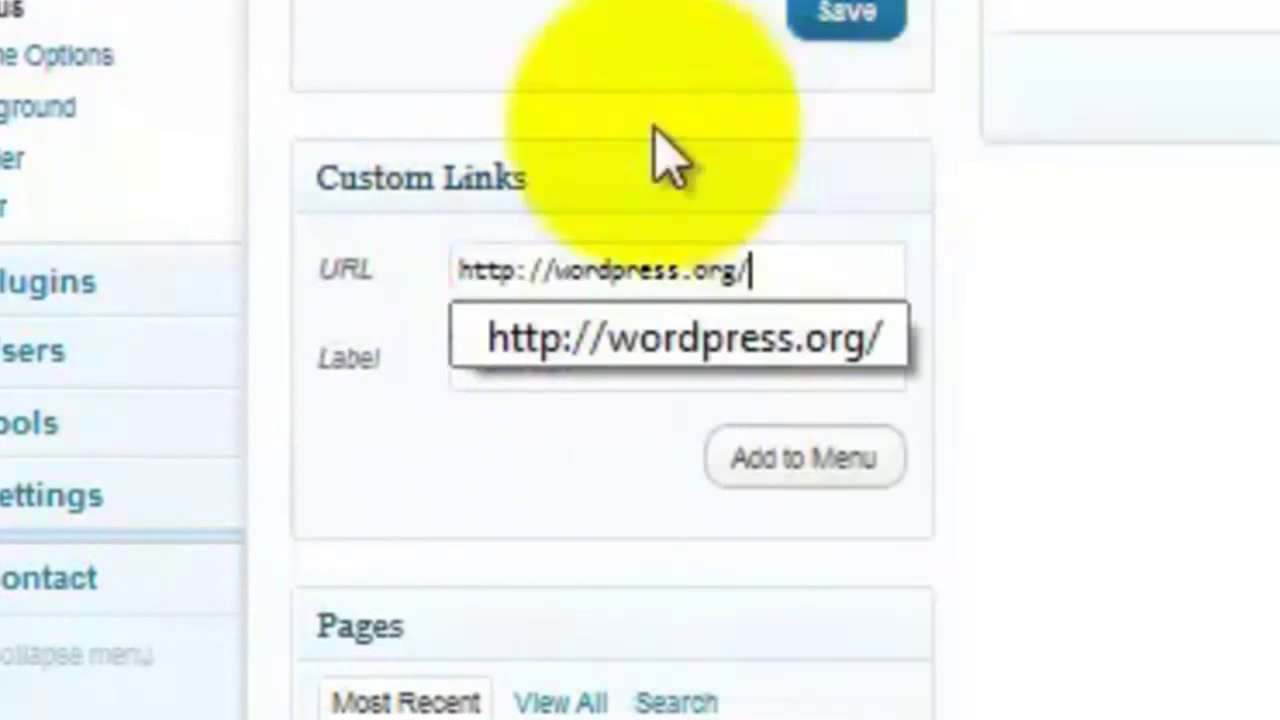
pyautogui.click(1114, 380)
pyautogui.click(540, 363)
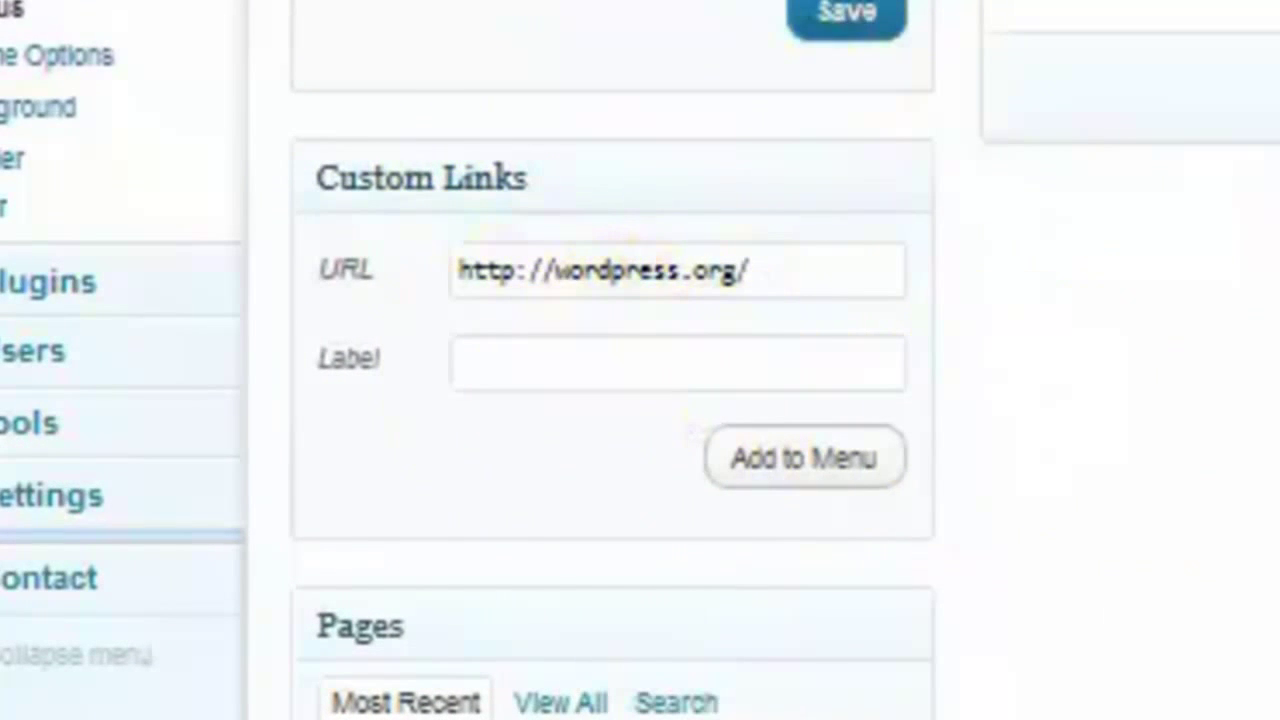
pyautogui.write('WP Info')
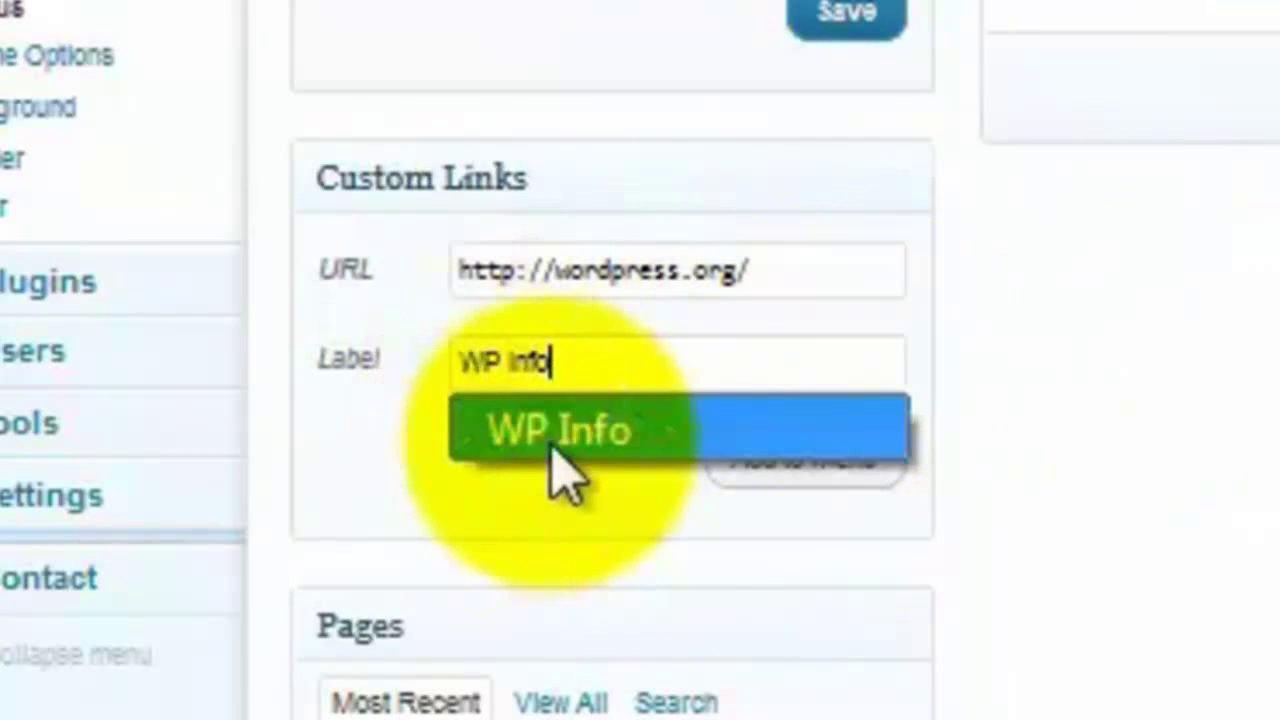
pyautogui.click(555, 435)
pyautogui.click(812, 472)
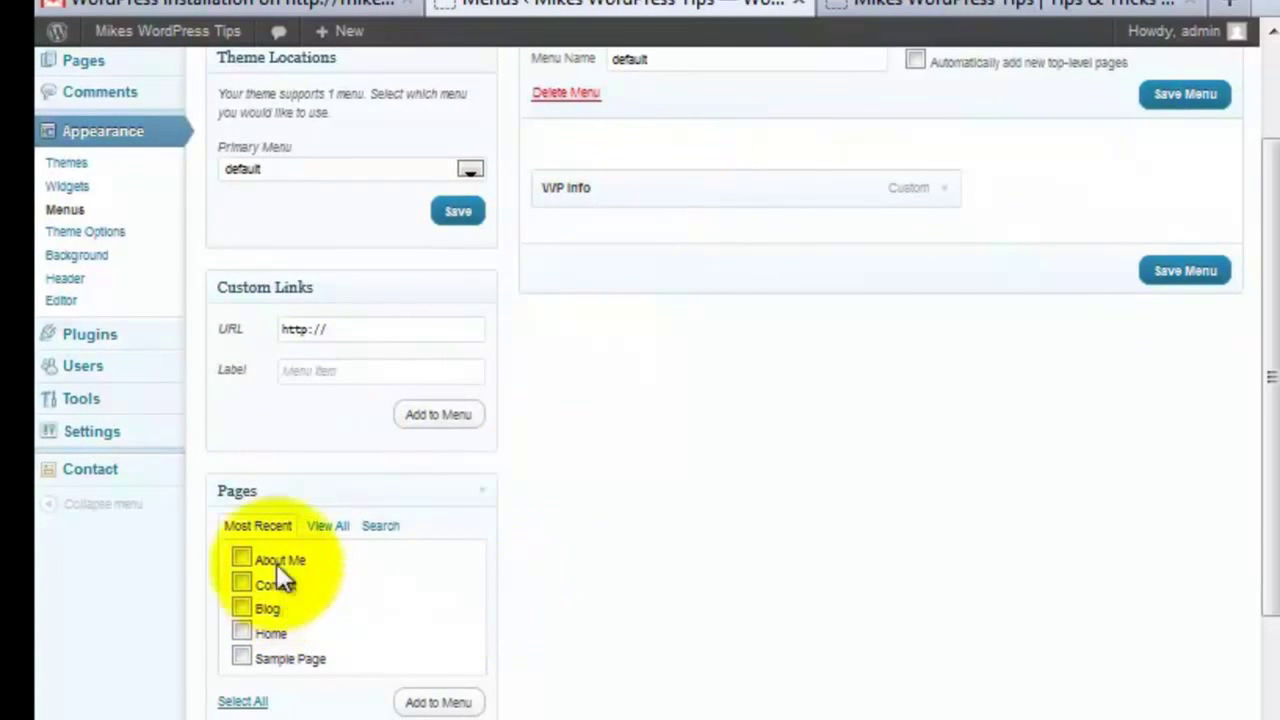
# Step: Add the About Me, Contact, Blog and Home pages to the default menu, leaving out Sample Page, and save the menu
pyautogui.click(241, 557)
pyautogui.click(241, 582)
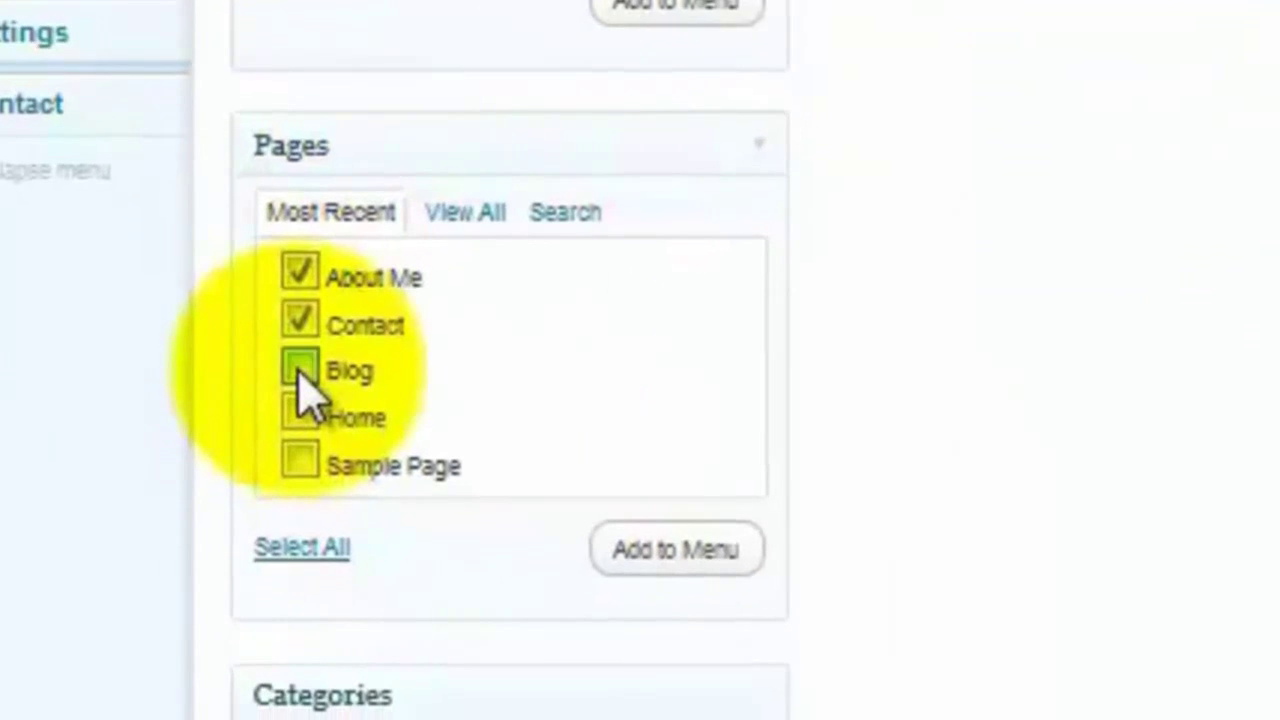
pyautogui.click(300, 370)
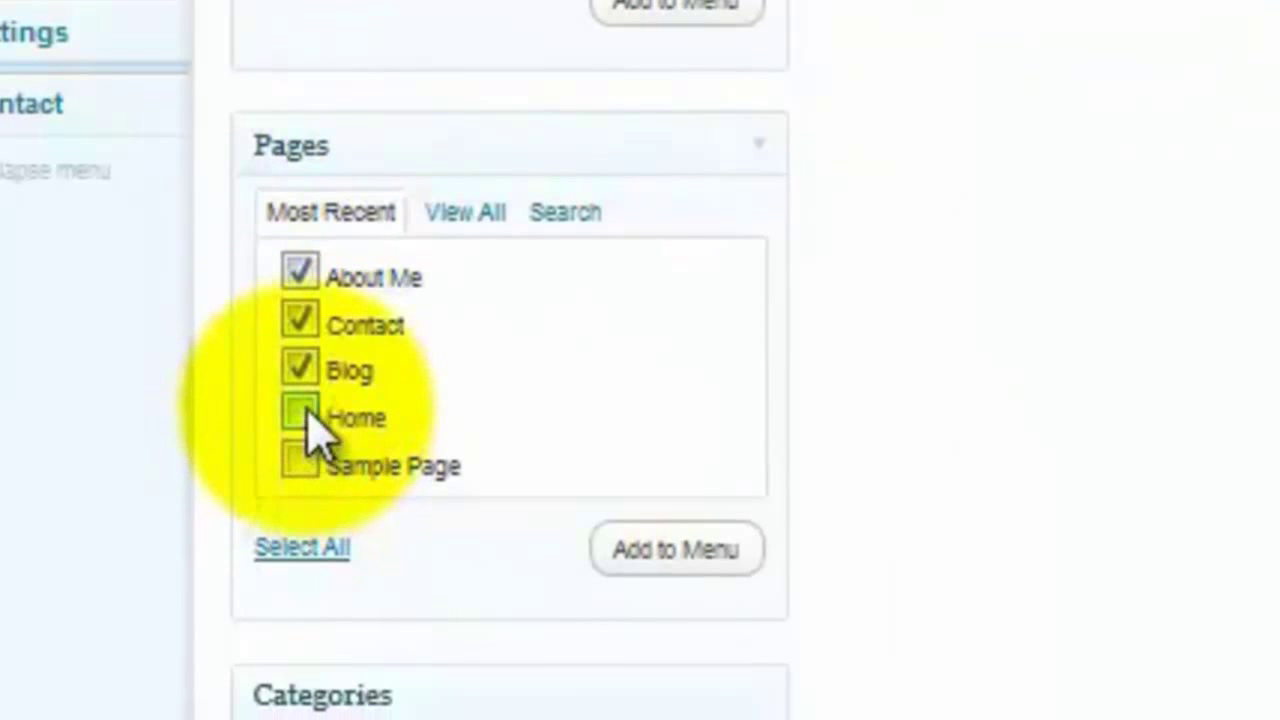
pyautogui.click(307, 415)
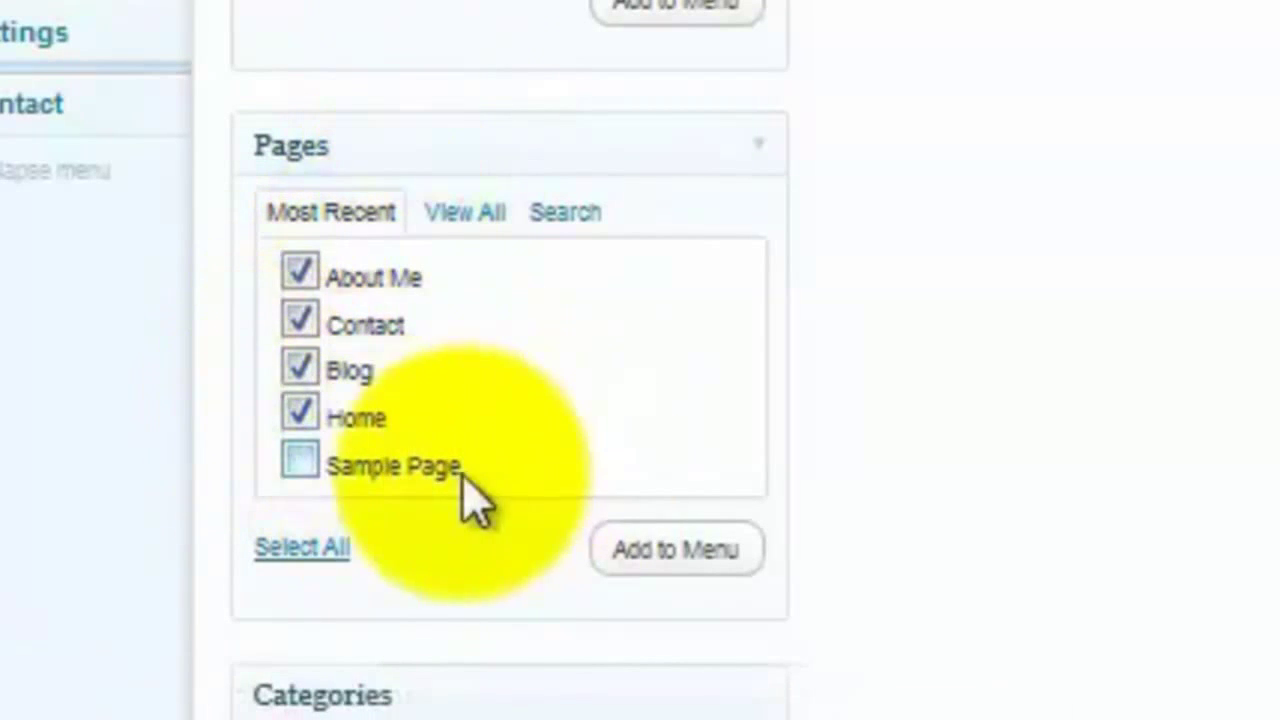
pyautogui.click(660, 550)
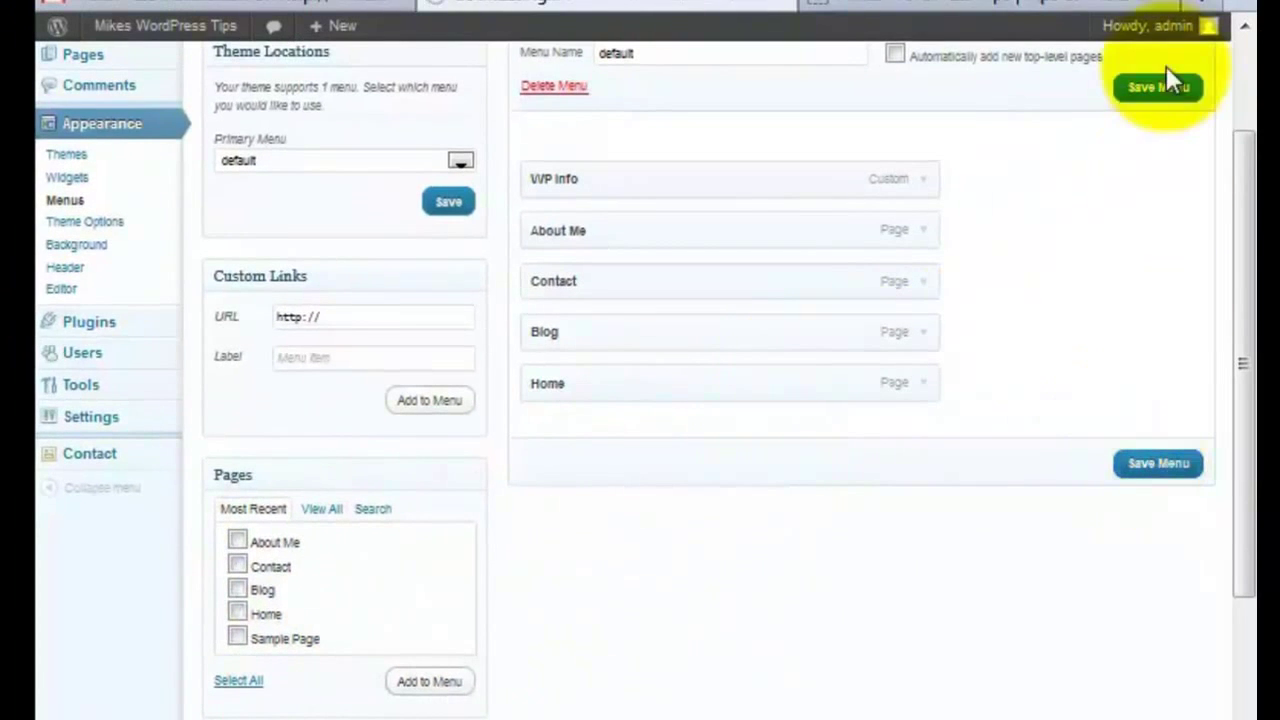
# Step: Reload the live site and check the navigation bar against the saved custom menu
pyautogui.rightClick(972, 8)
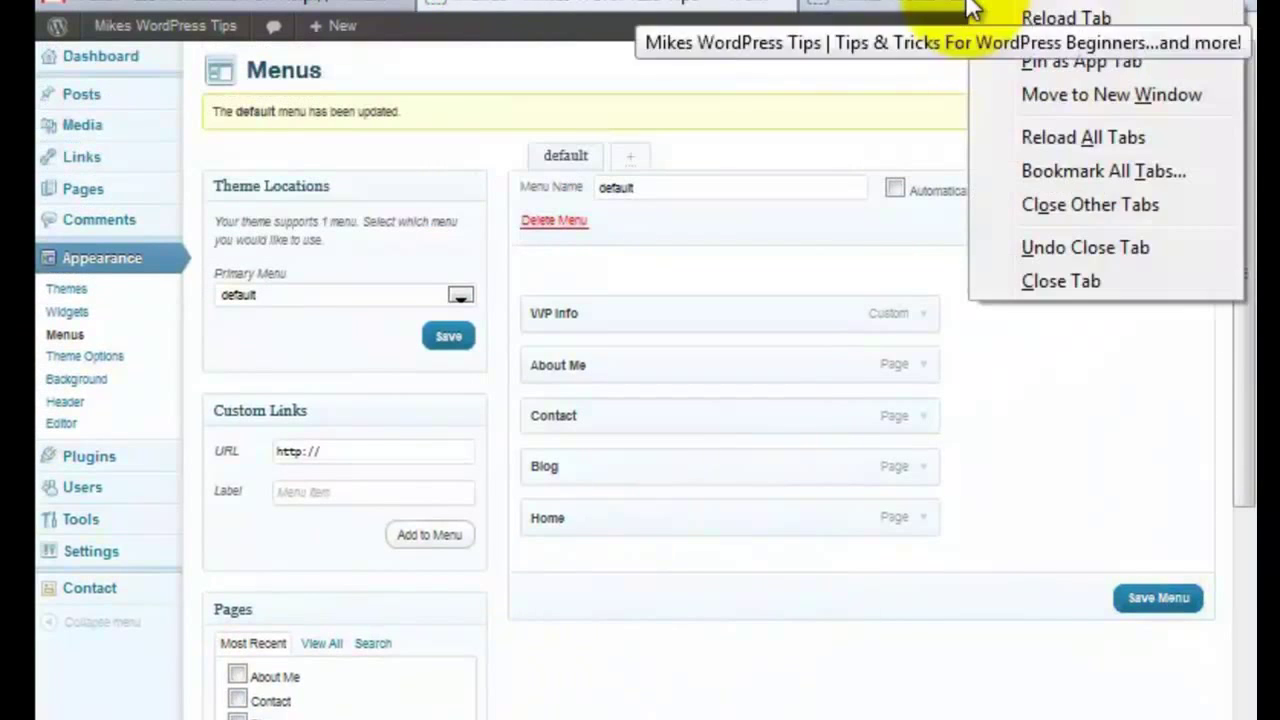
pyautogui.click(1051, 20)
pyautogui.click(1048, 10)
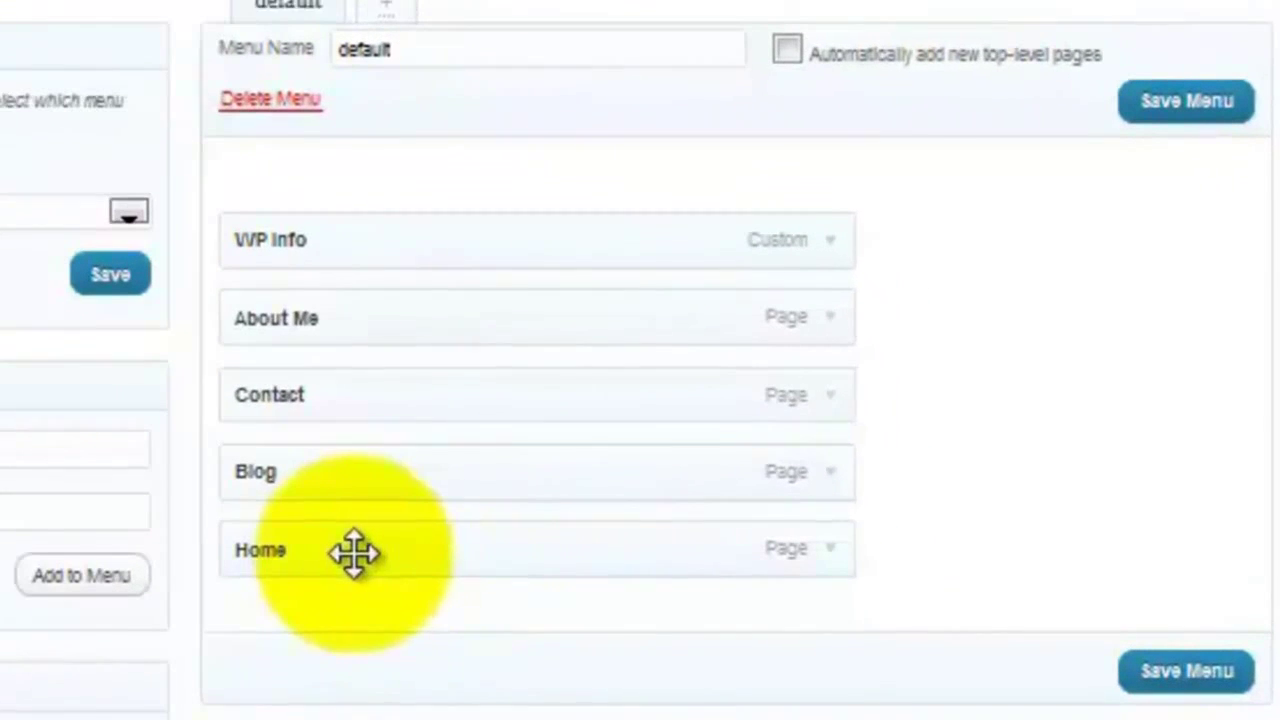
# Step: Move Home to the top of the default menu and nest WP Info beneath it as a sub-item
pyautogui.moveTo(614, 540); pyautogui.dragTo(629, 382)
pyautogui.moveTo(362, 295); pyautogui.dragTo(480, 251)
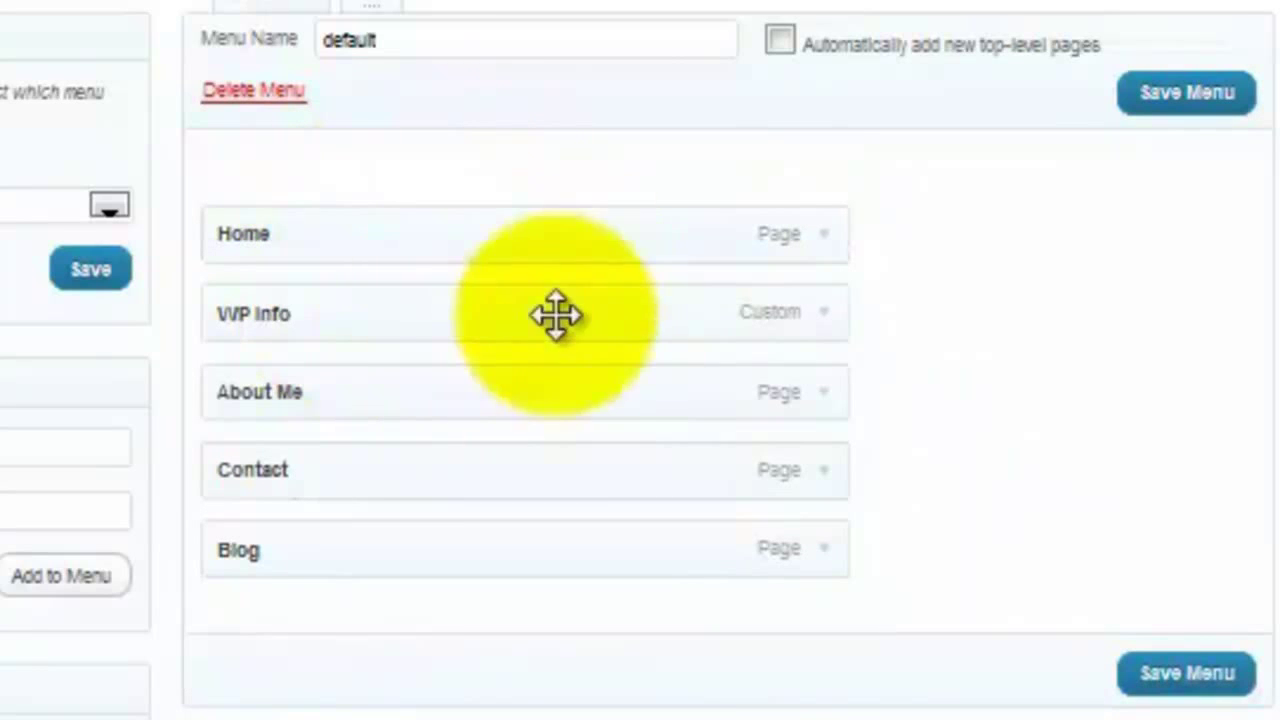
pyautogui.moveTo(366, 314); pyautogui.dragTo(591, 311)
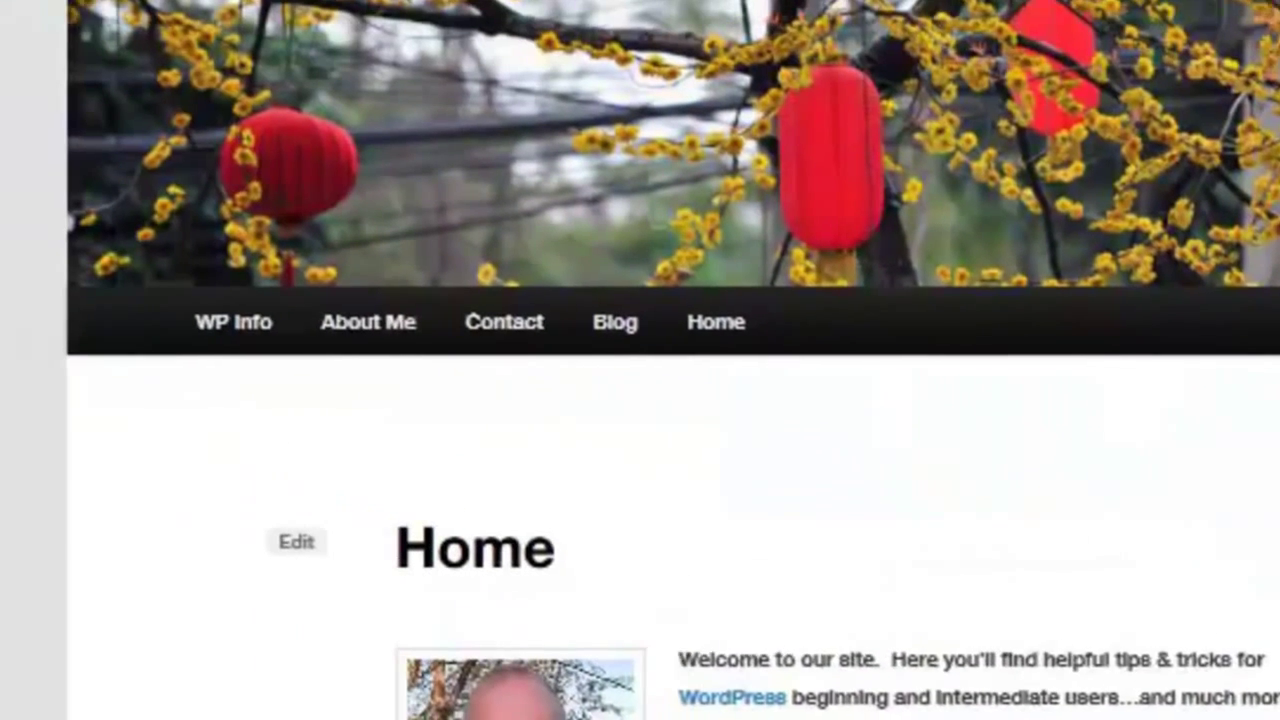
# Step: Reload the live site to check the reordered navigation and the sub-item under Home
pyautogui.press('F5')
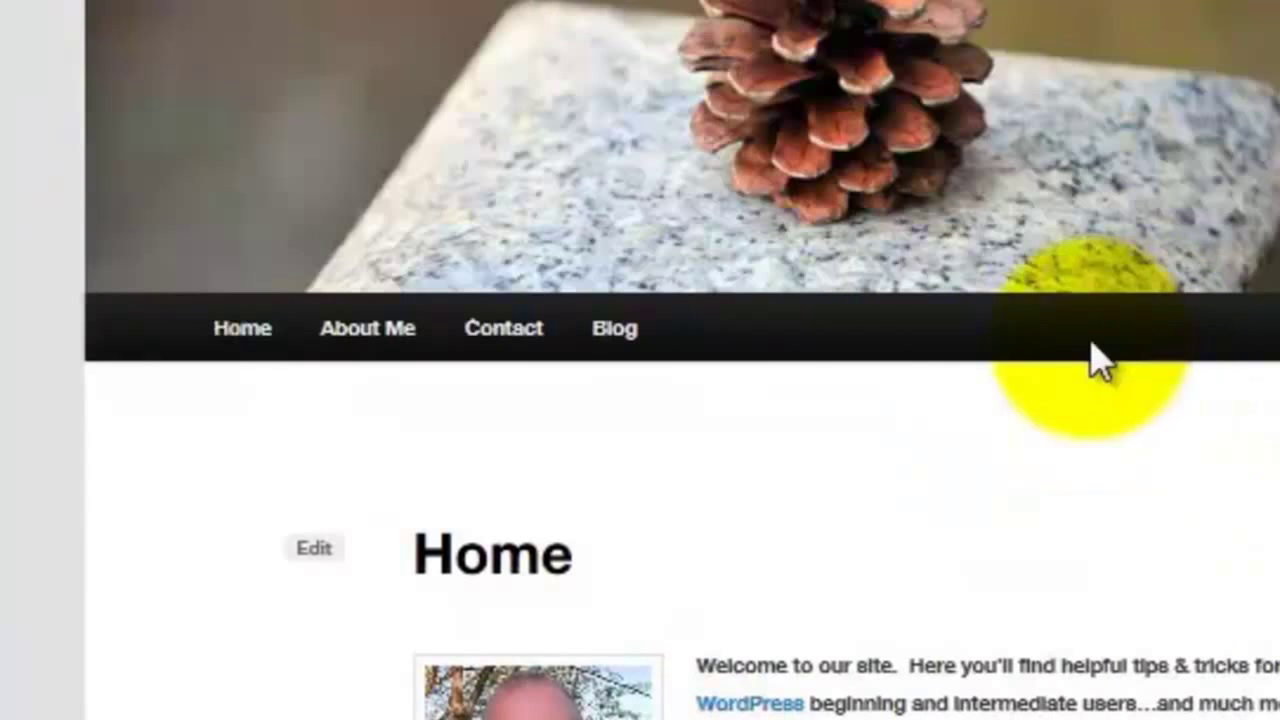
pyautogui.moveTo(248, 340)
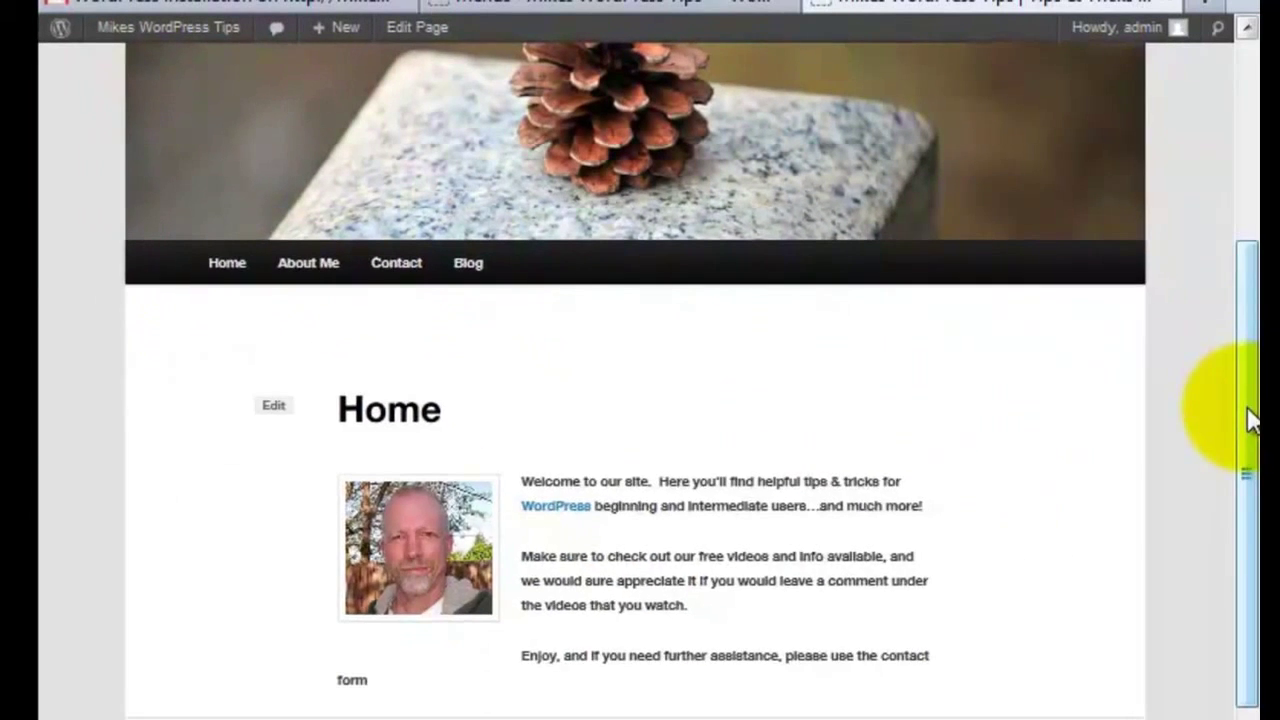
pyautogui.moveTo(1248, 423); pyautogui.dragTo(1210, 199)
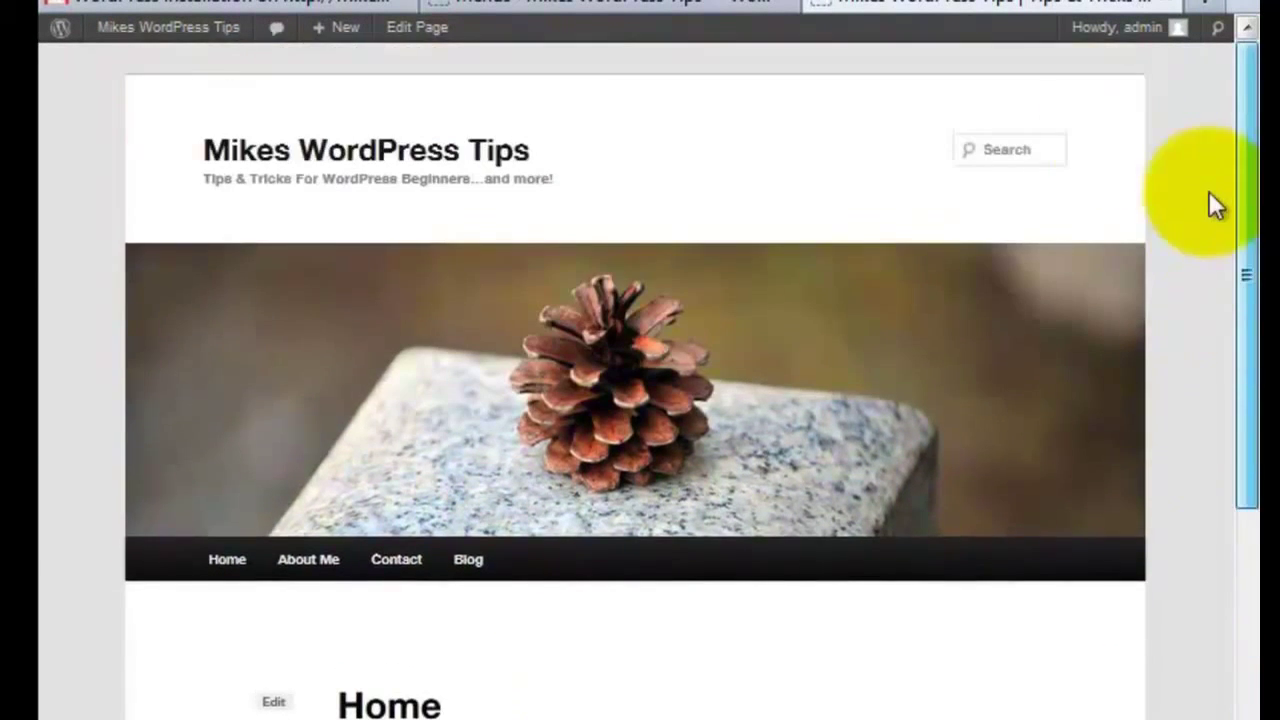
# Step: Set the Twenty Eleven color scheme to Dark, save the theme options, and reload the live site to view it
pyautogui.click(535, 5)
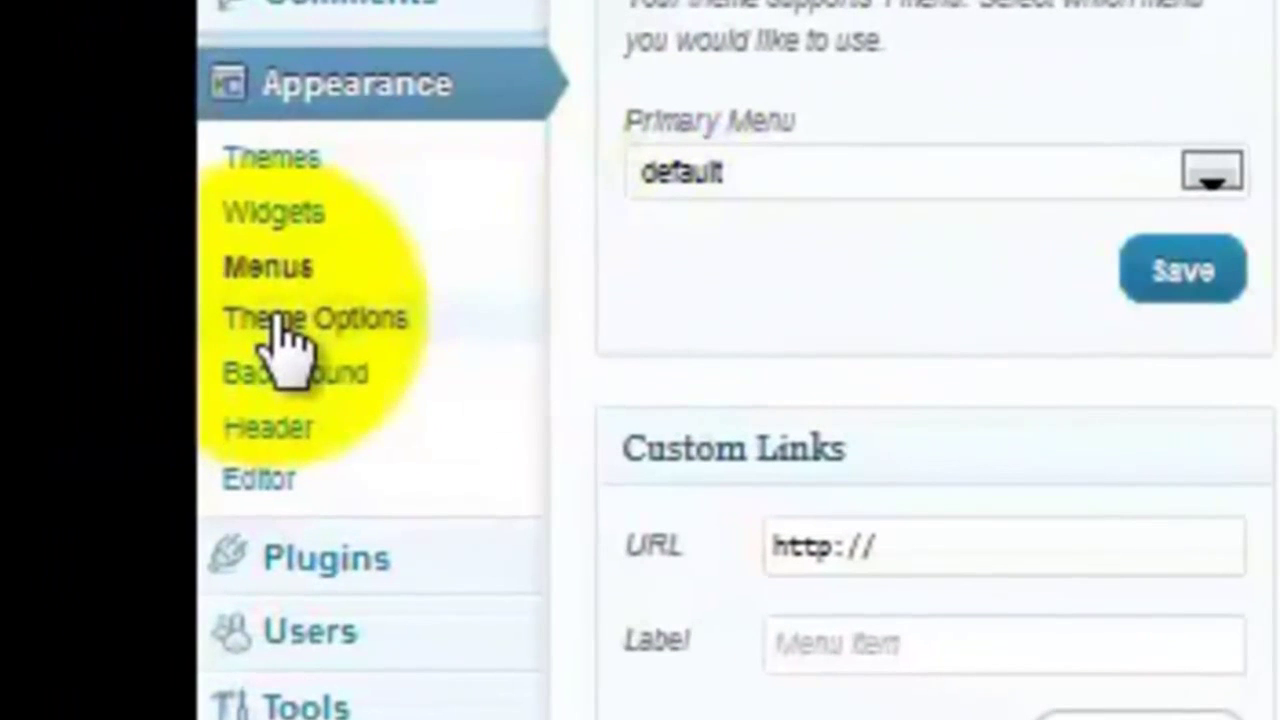
pyautogui.click(275, 322)
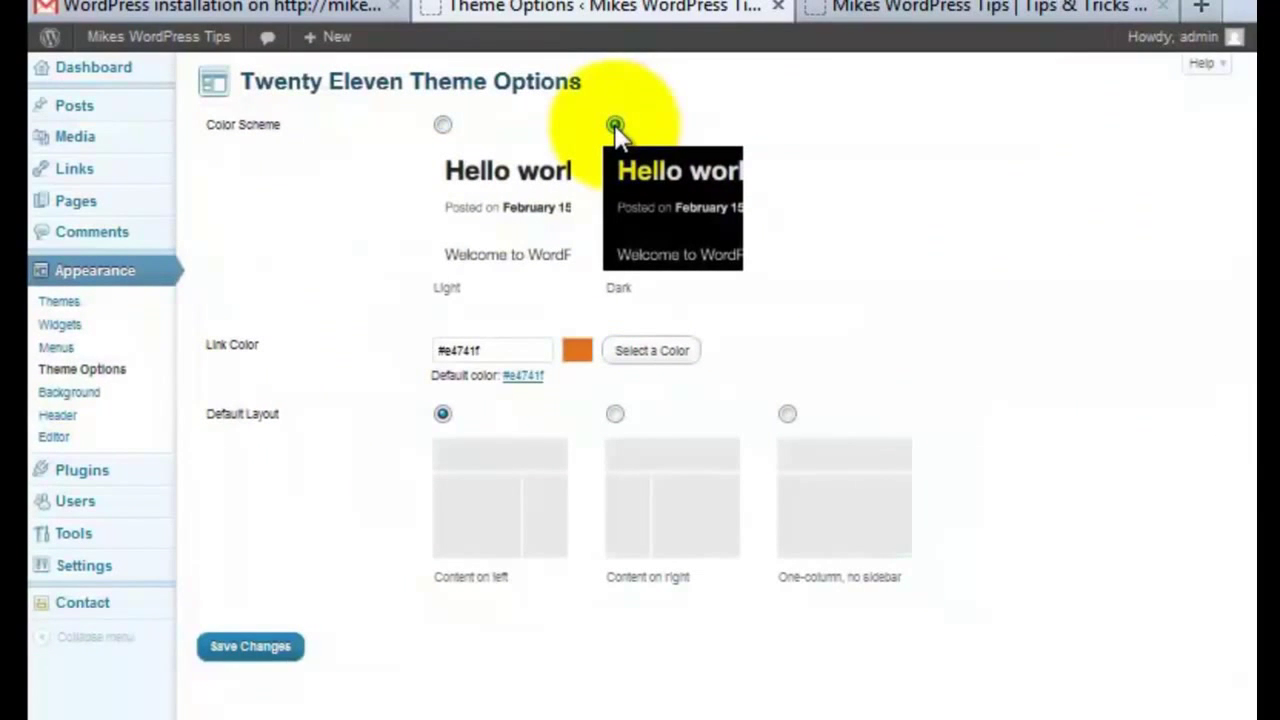
pyautogui.click(236, 648)
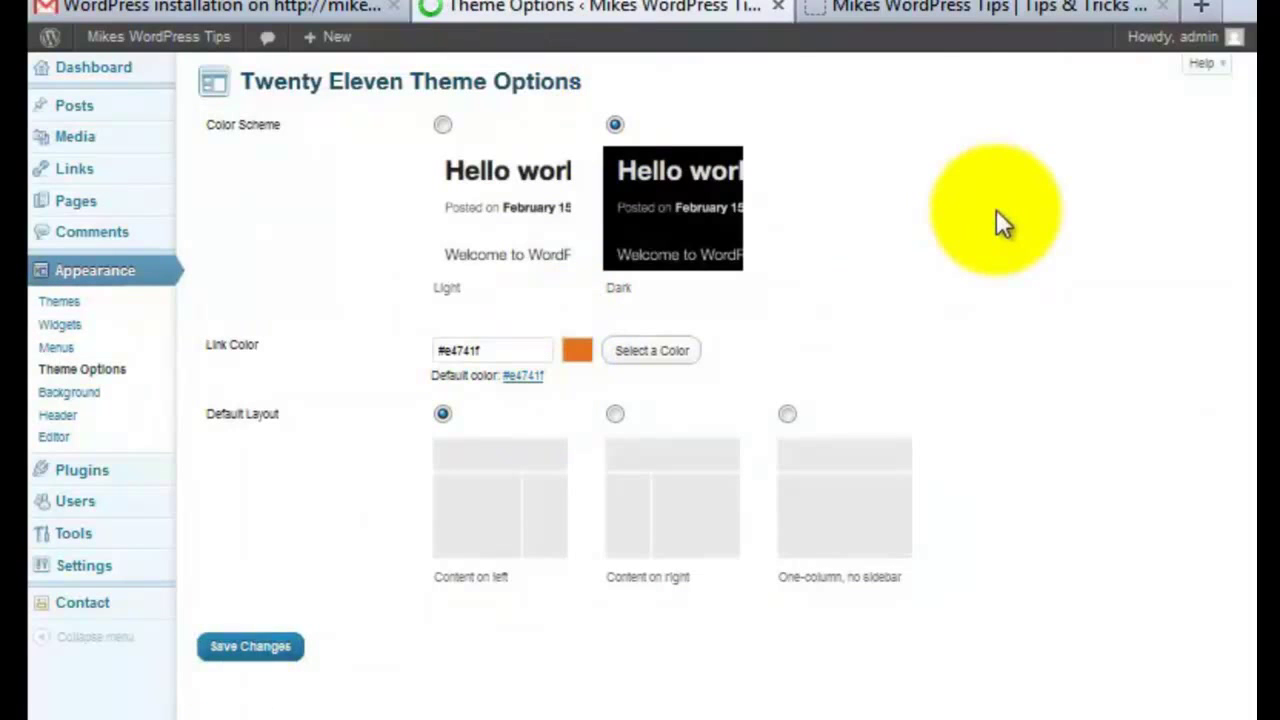
pyautogui.rightClick(1110, 8)
pyautogui.click(1105, 35)
pyautogui.click(962, 8)
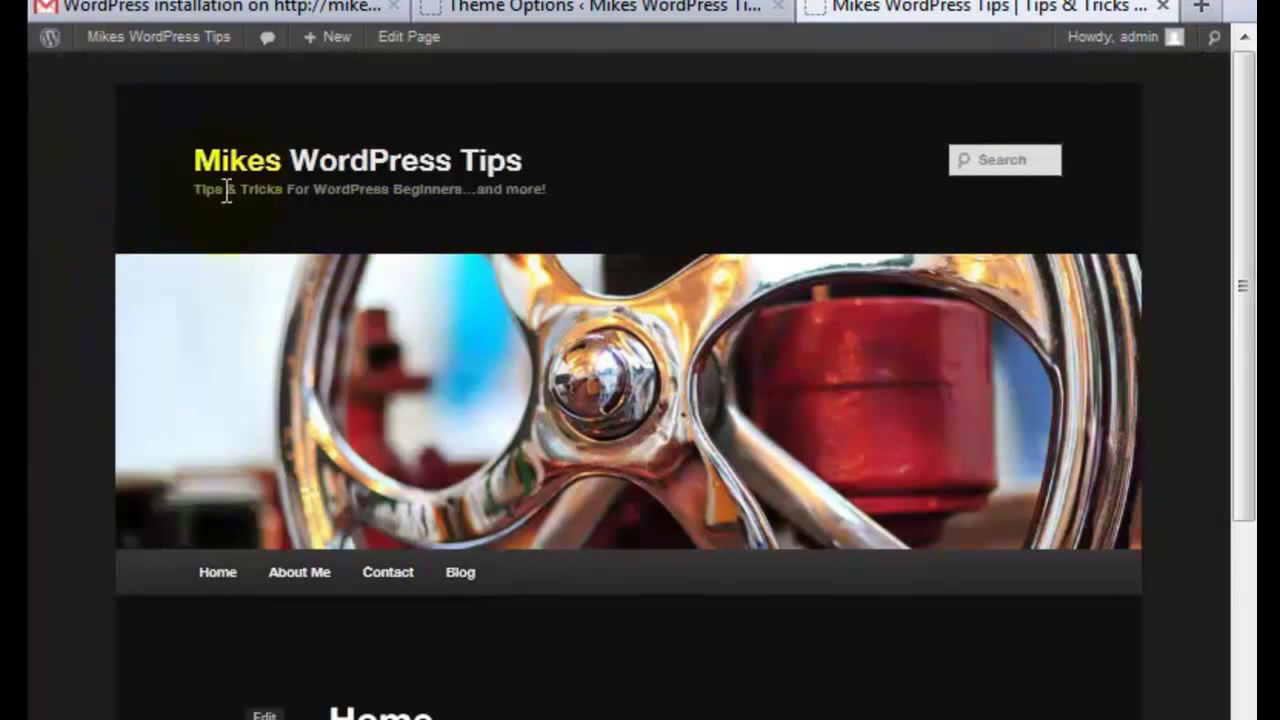
# Step: Set the site's custom background color to light grey #e8e8eb and save the changes
pyautogui.click(547, 12)
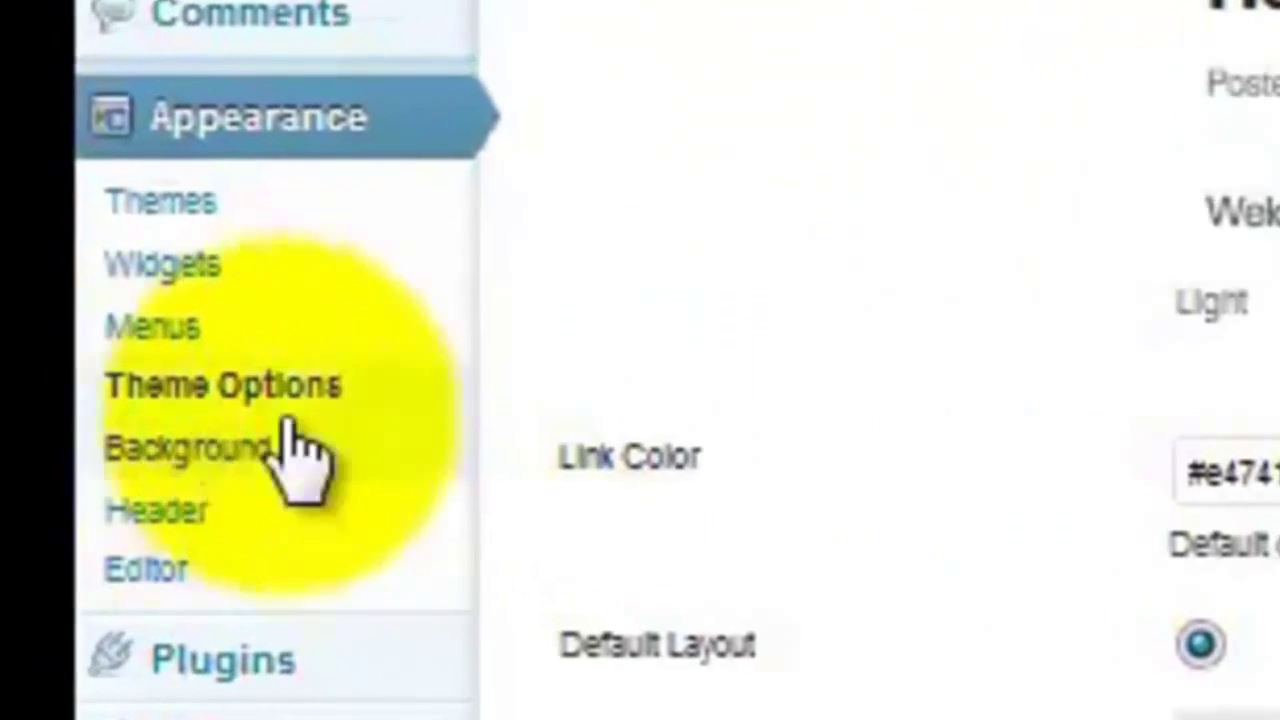
pyautogui.click(298, 450)
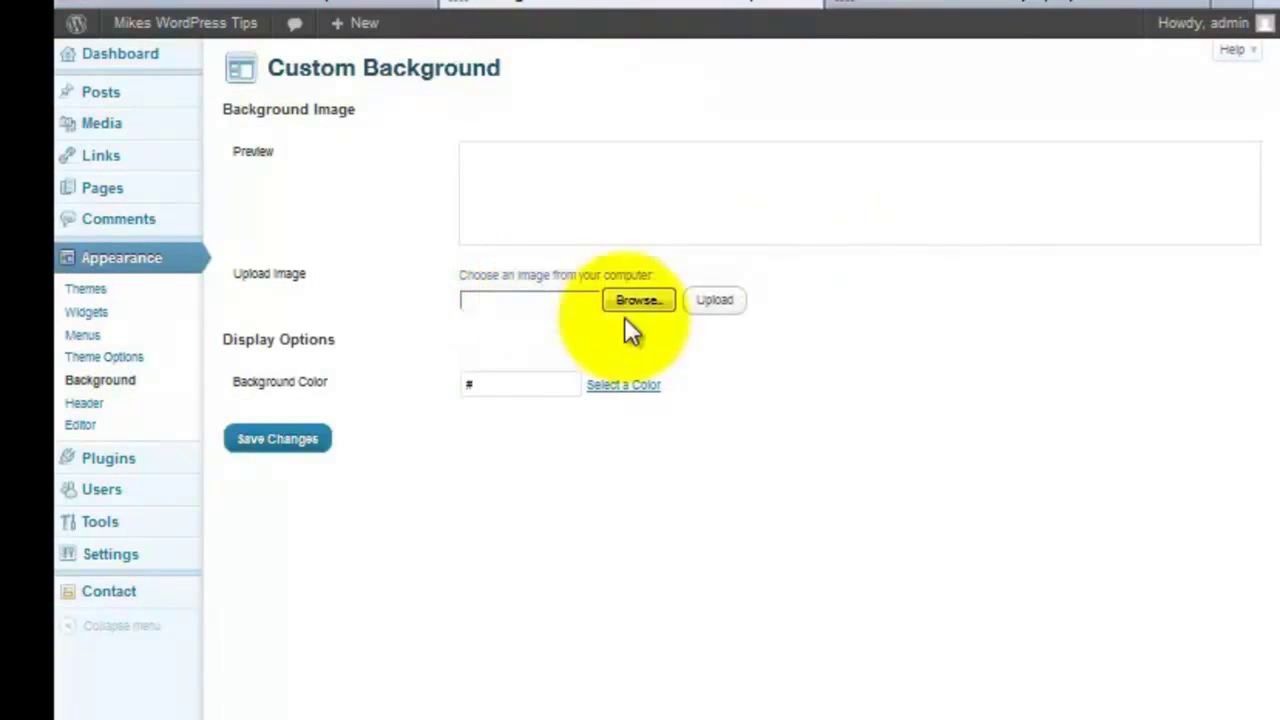
pyautogui.click(622, 388)
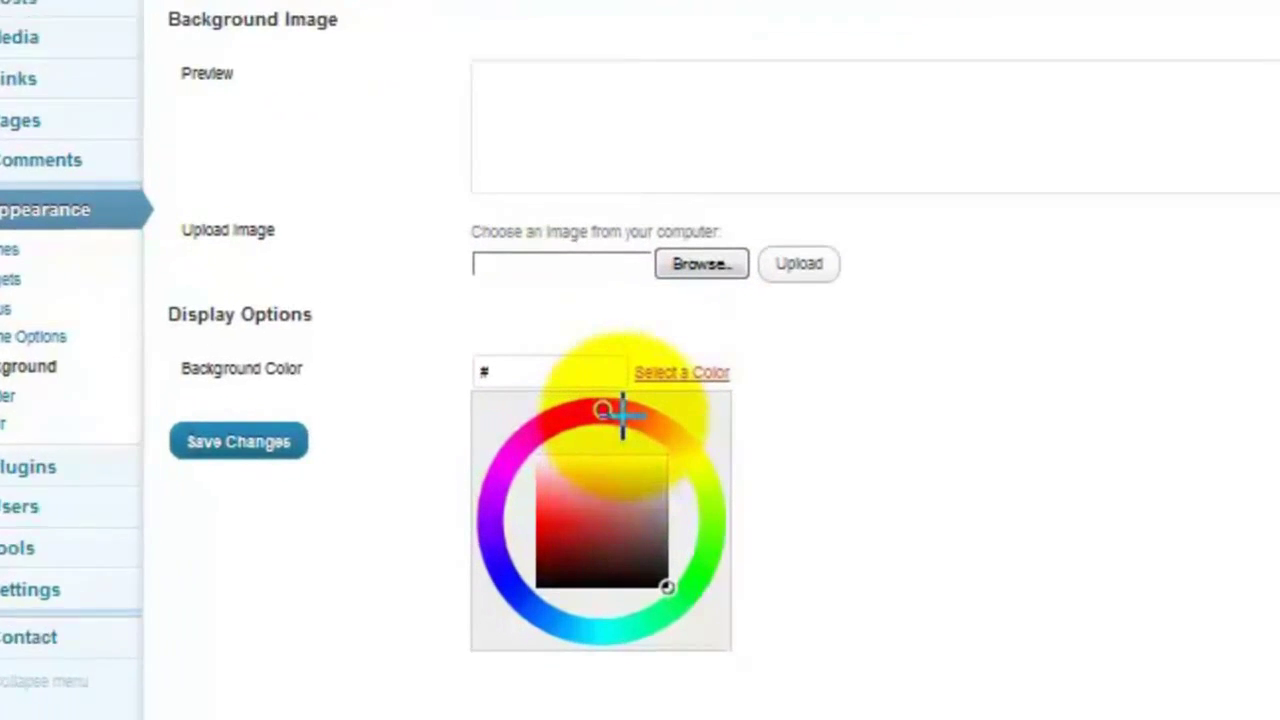
pyautogui.moveTo(655, 401)
pyautogui.mouseDown()
pyautogui.moveTo(508, 508)
pyautogui.moveTo(540, 635)
pyautogui.moveTo(571, 663)
pyautogui.moveTo(526, 607)
pyautogui.mouseUp()
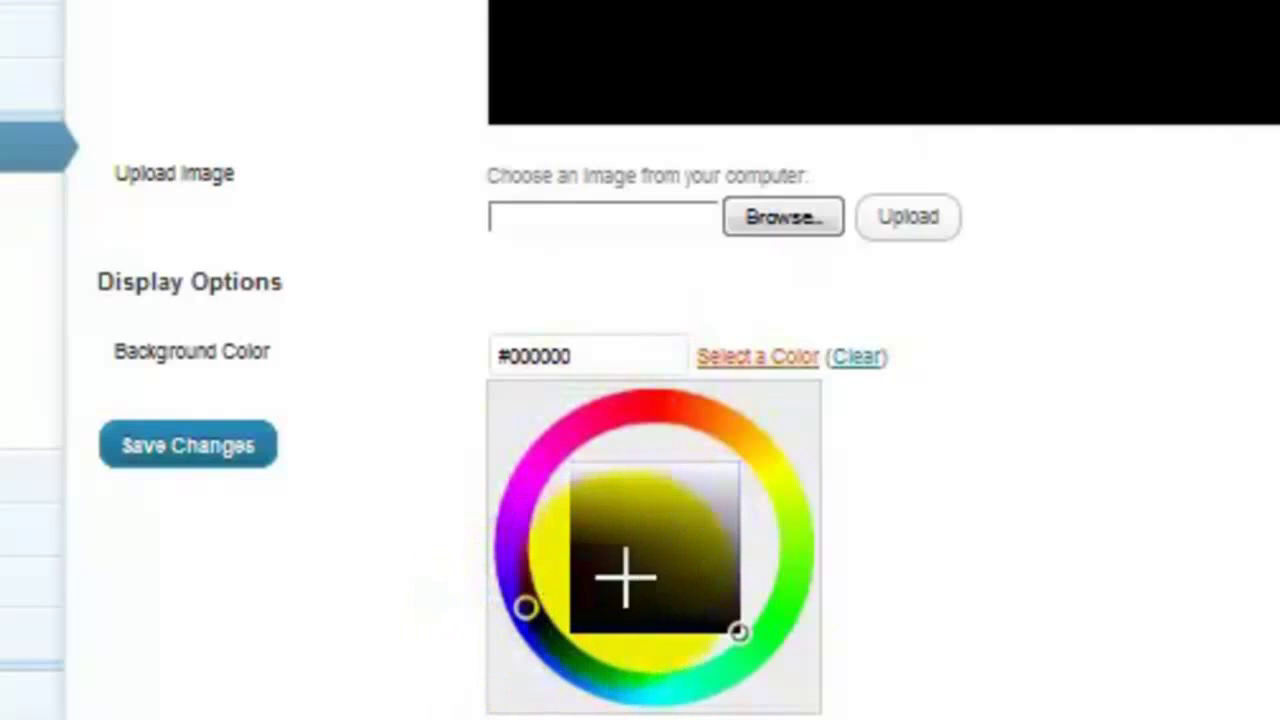
pyautogui.click(727, 476)
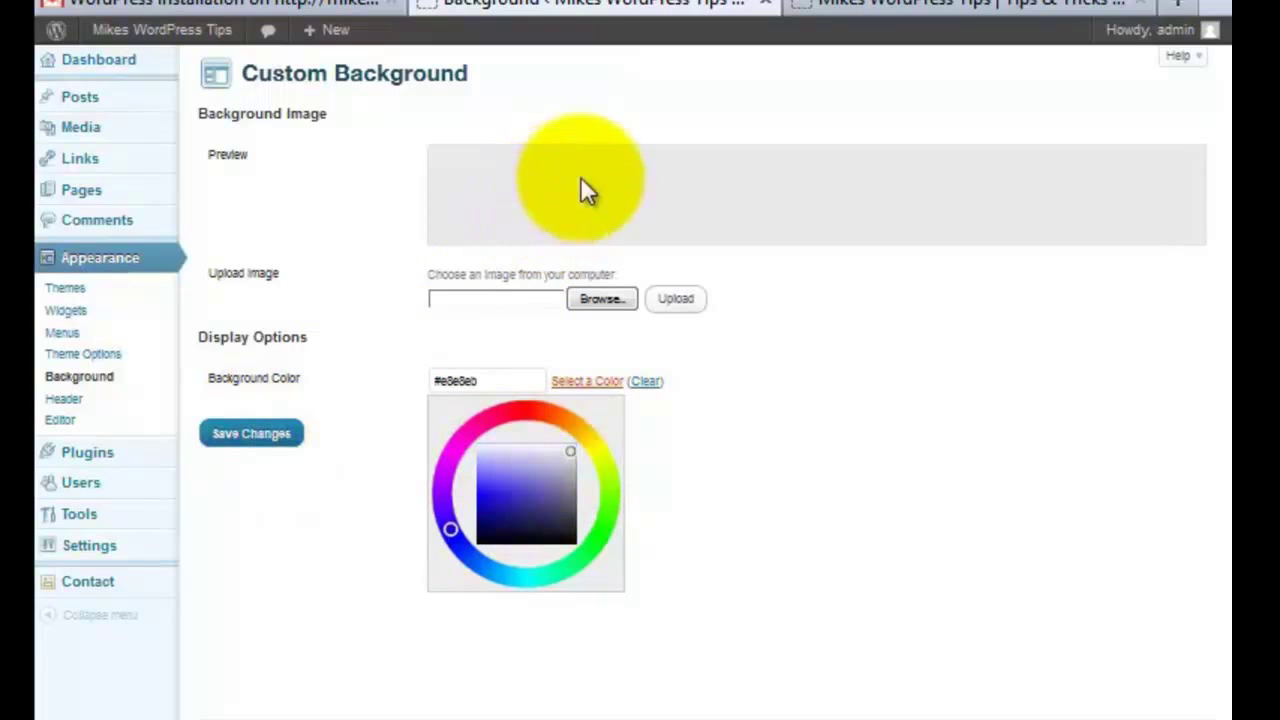
pyautogui.moveTo(170, 463)
pyautogui.click(268, 448)
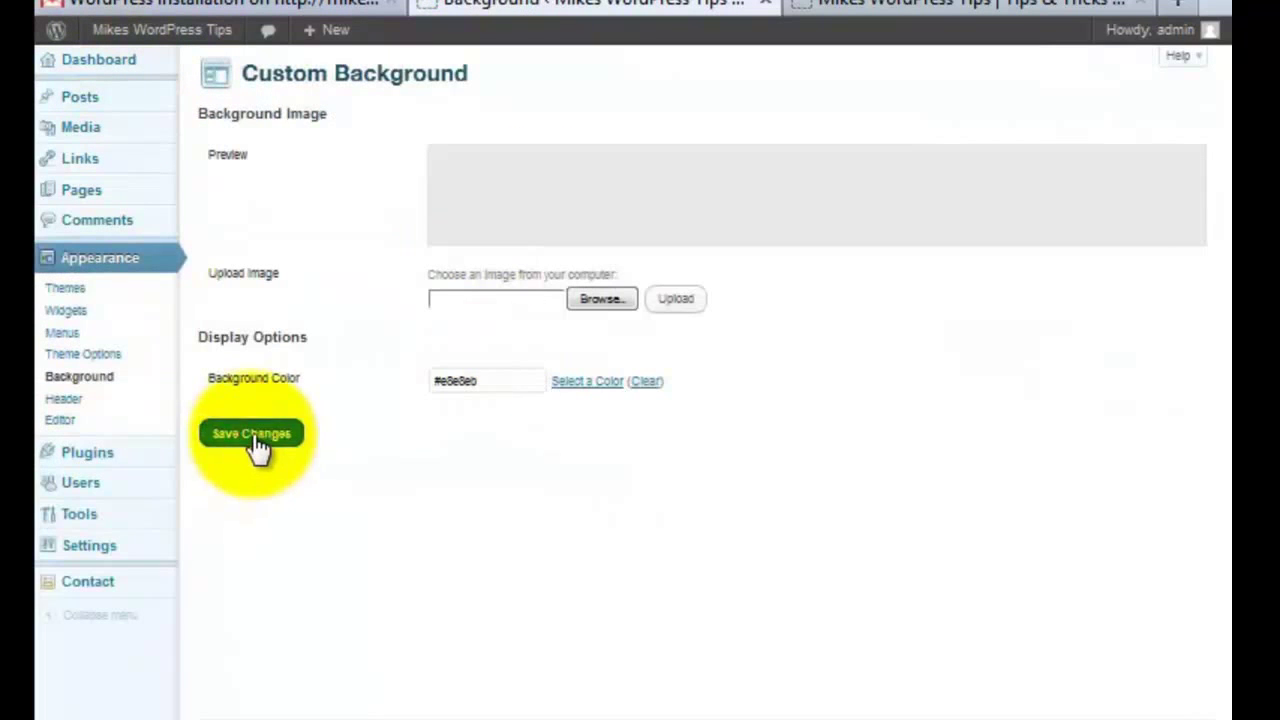
pyautogui.click(255, 437)
# Step: Reload the live site and look over the page with the new background color
pyautogui.click(994, 6)
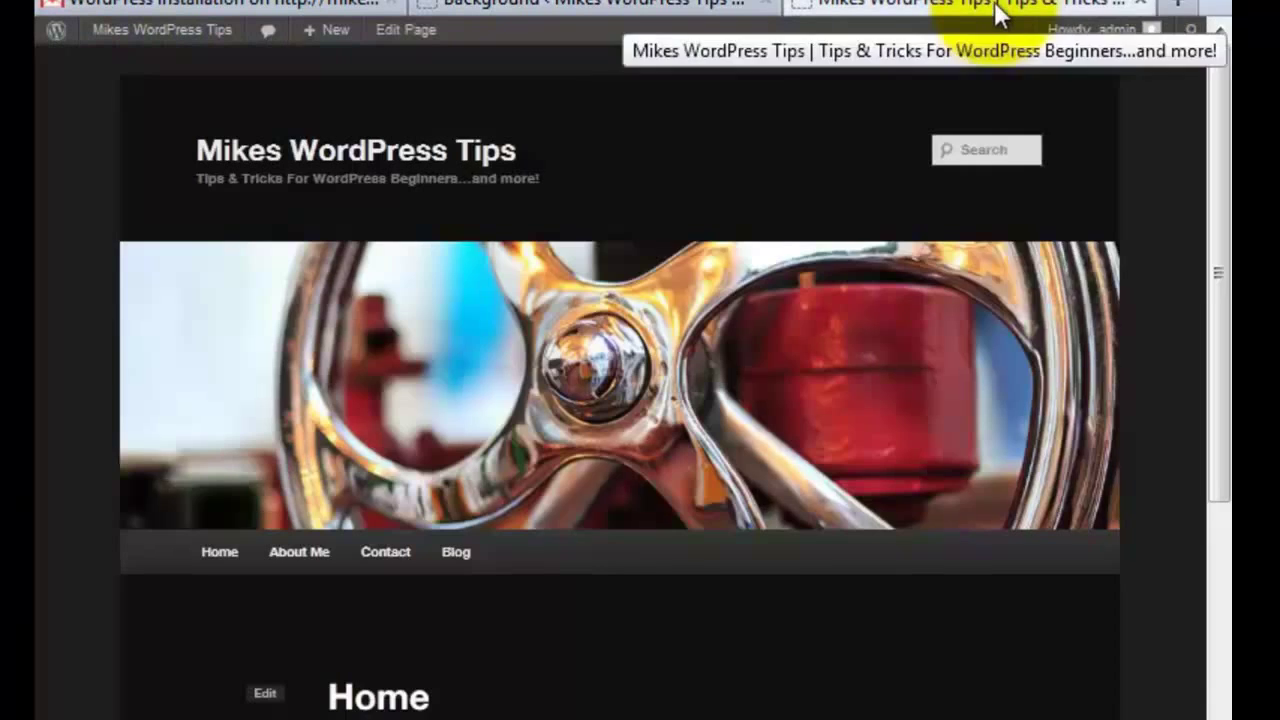
pyautogui.rightClick(994, 1)
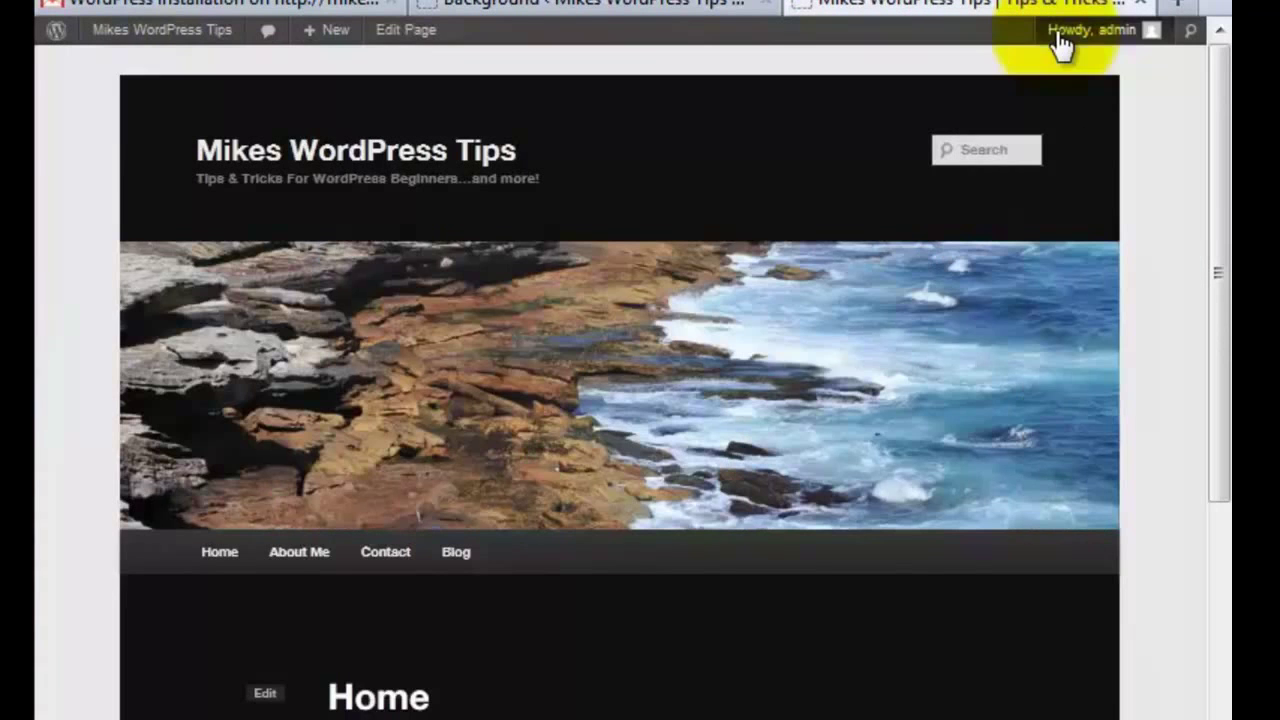
pyautogui.moveTo(1217, 125); pyautogui.dragTo(565, 12)
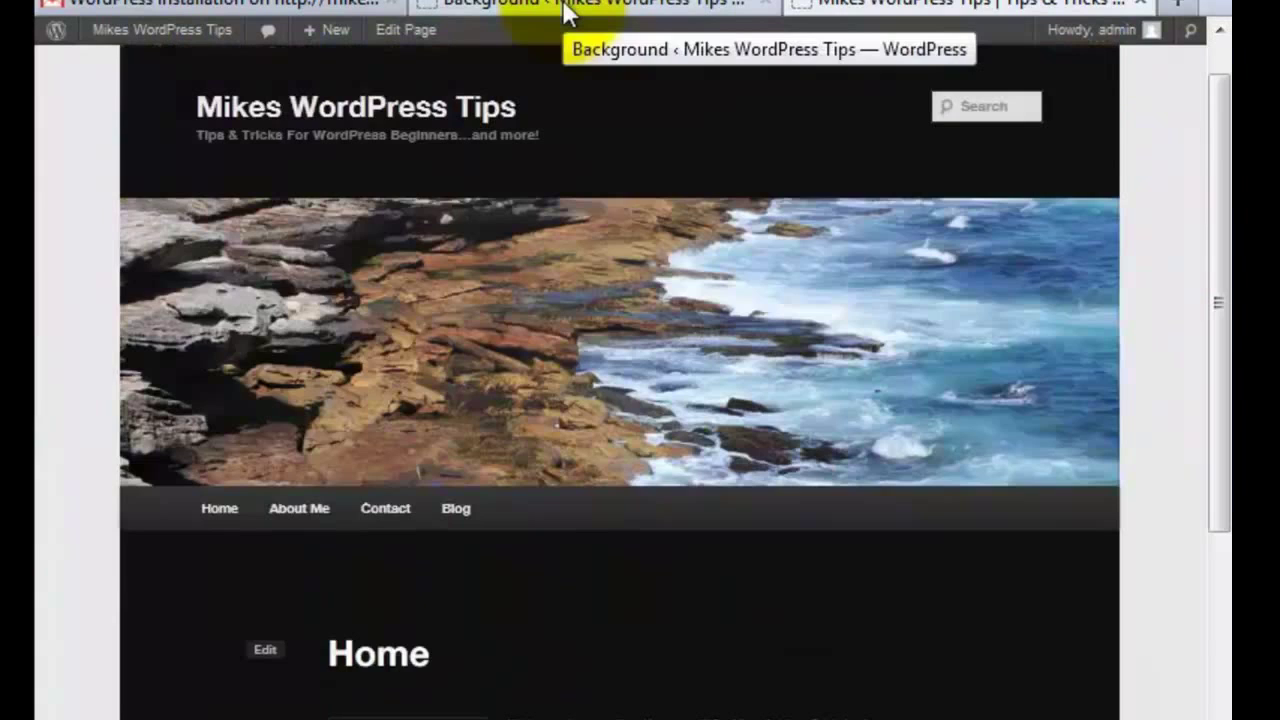
# Step: Choose the rocky coastline default image as the fixed header image and save the header changes
pyautogui.click(565, 12)
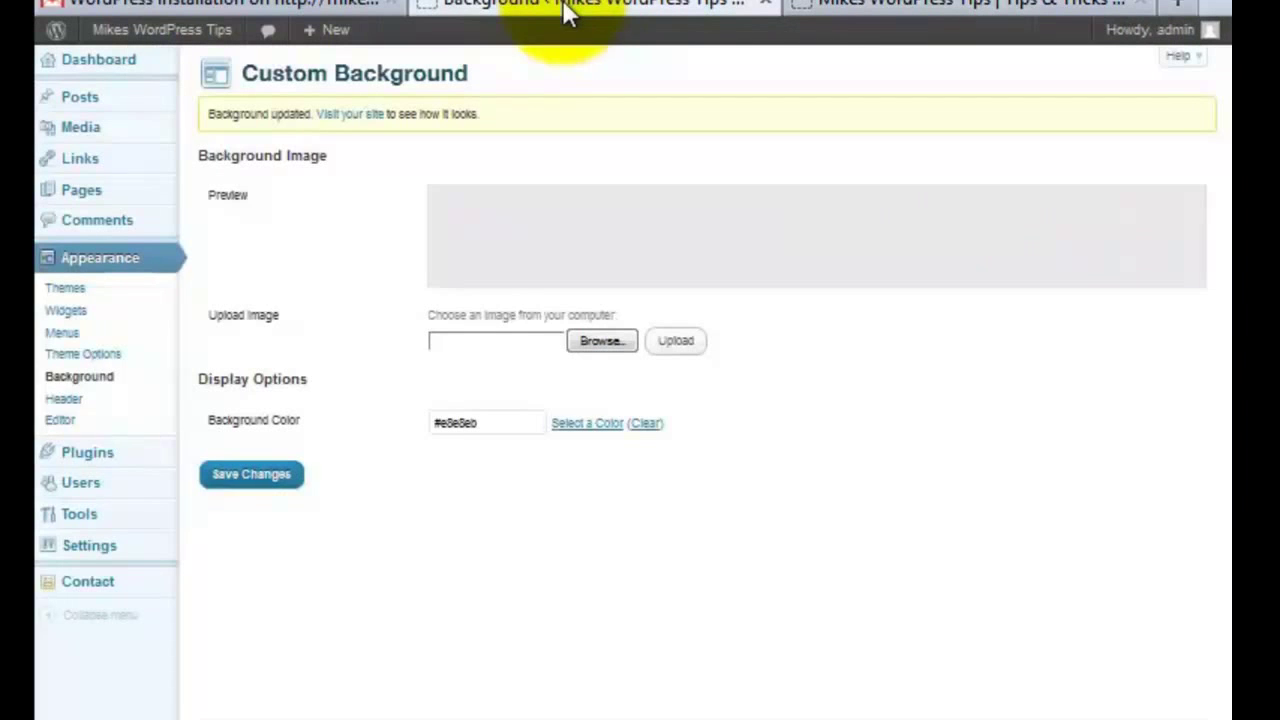
pyautogui.click(60, 405)
pyautogui.moveTo(1226, 110); pyautogui.dragTo(1229, 320)
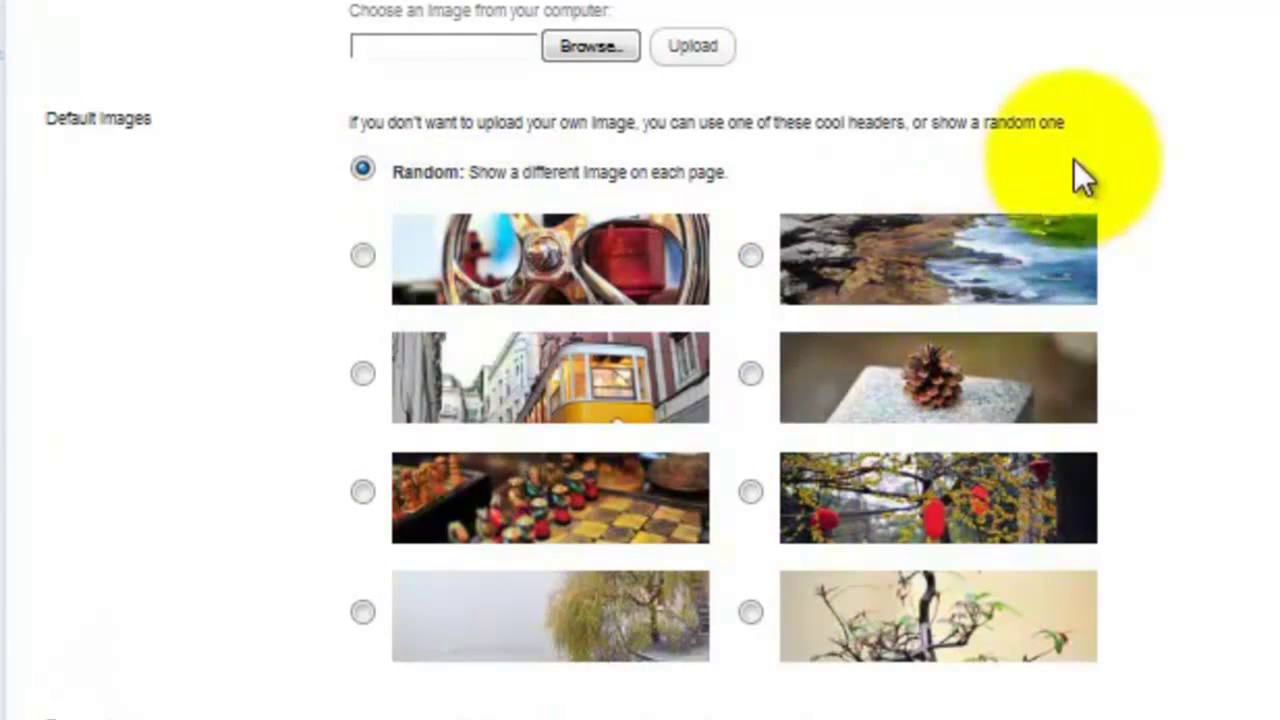
pyautogui.click(751, 257)
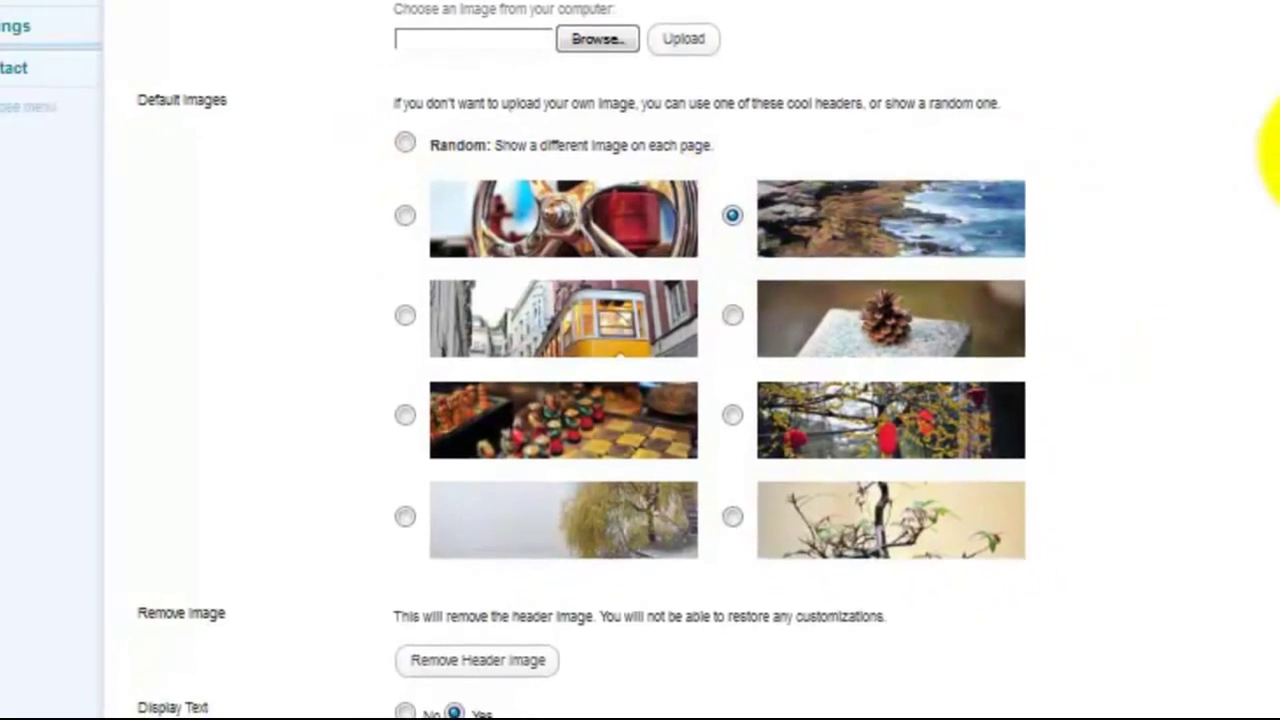
pyautogui.scroll(-3, 1268, 200)
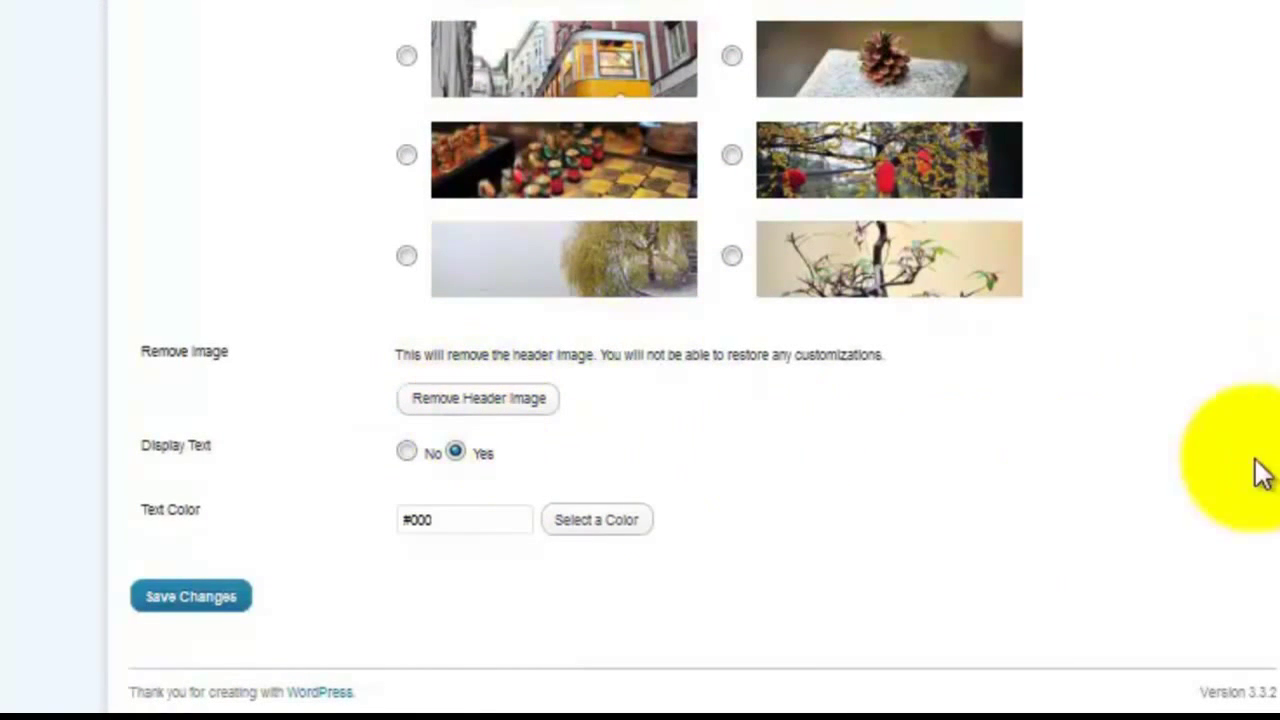
pyautogui.scroll(6, 1262, 475)
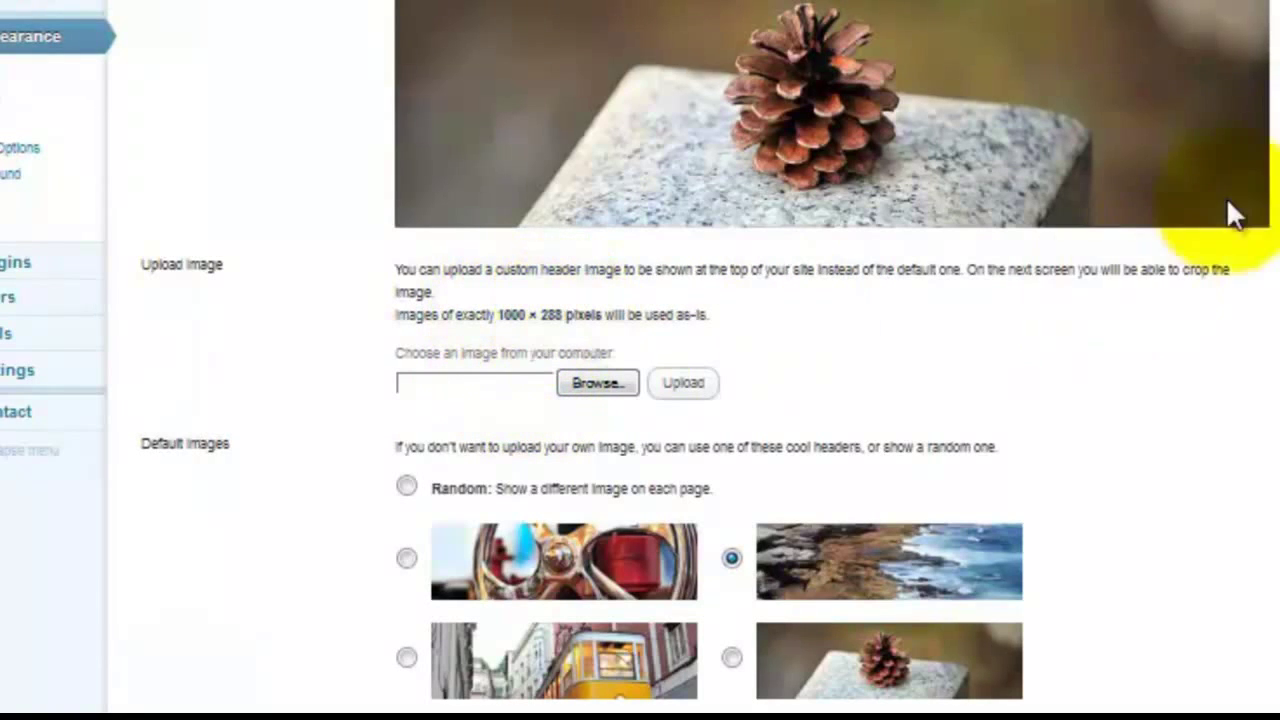
pyautogui.scroll(-6, 1260, 440)
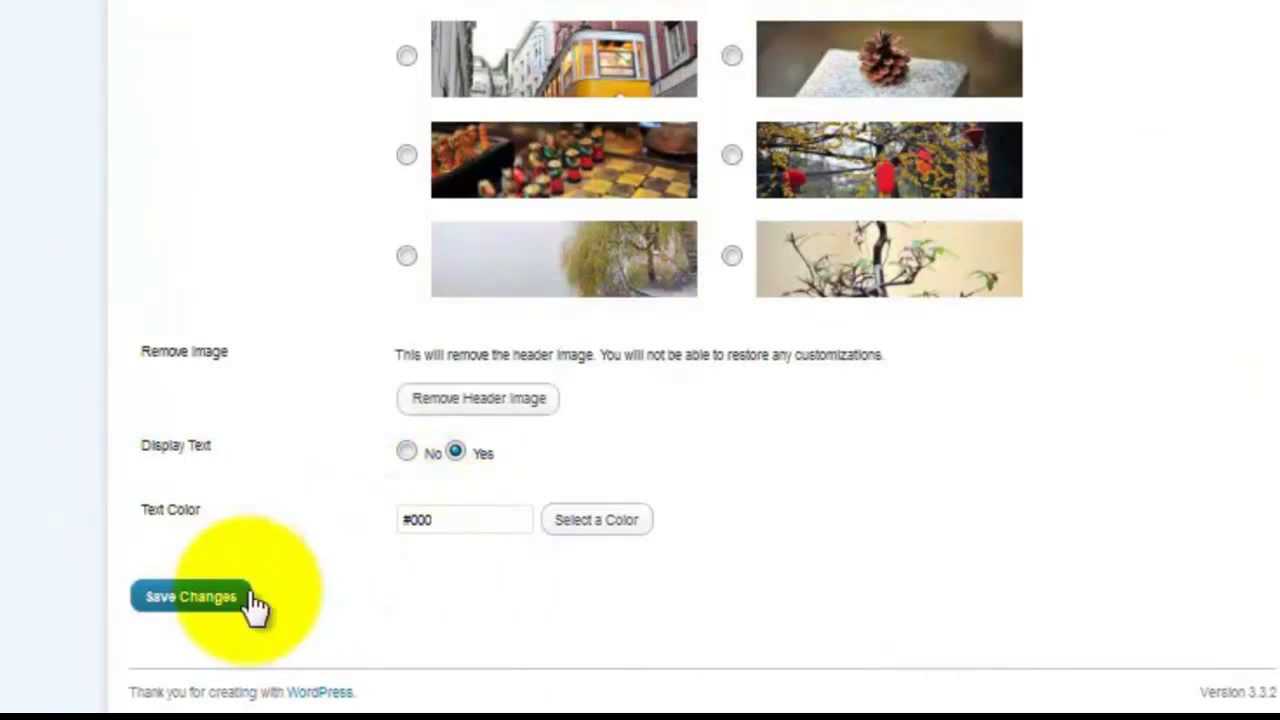
pyautogui.click(192, 598)
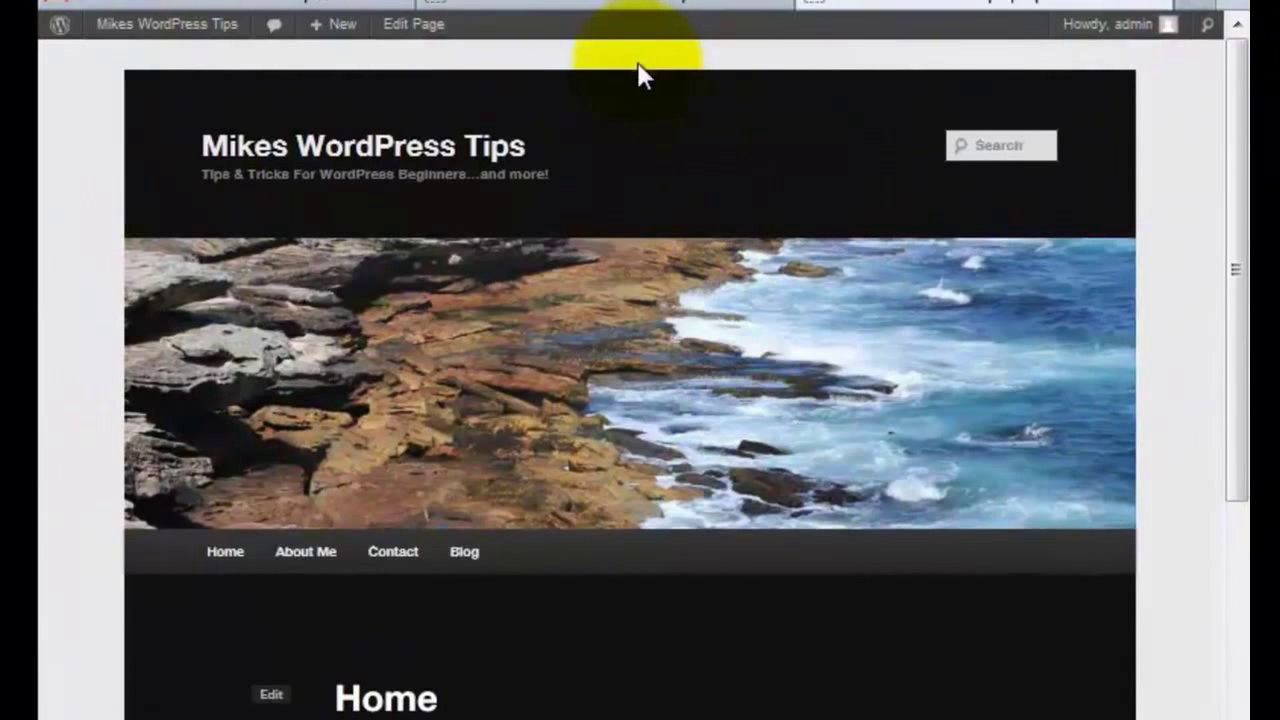
# Step: Open the list of all pages and view the Blog page's Quick Edit settings, closing them without changes
pyautogui.click(630, 5)
pyautogui.moveTo(68, 198)
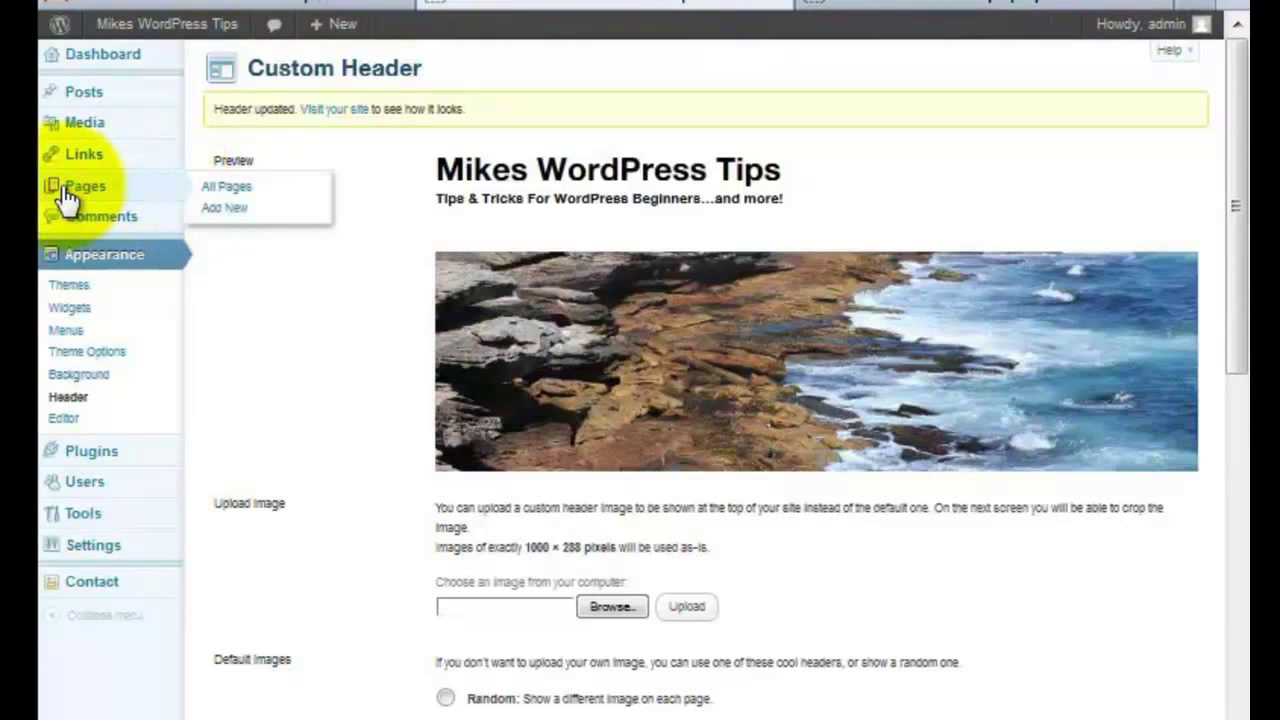
pyautogui.click(97, 195)
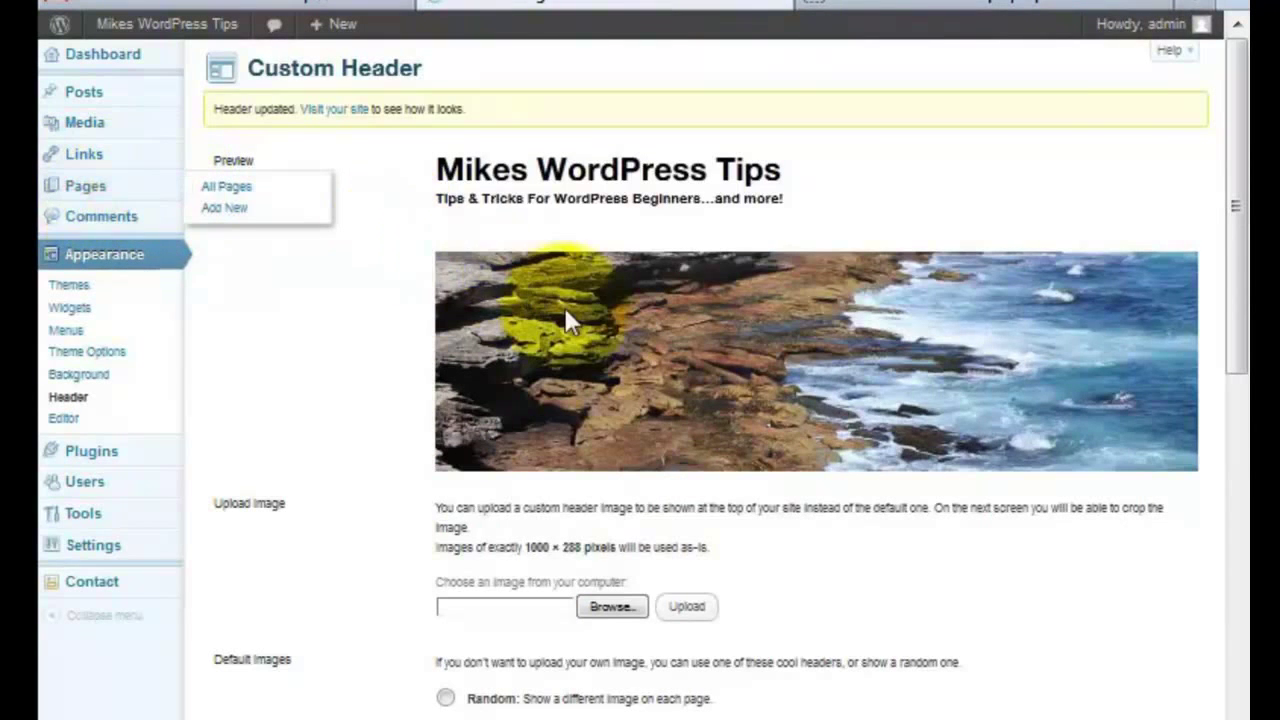
pyautogui.moveTo(253, 268)
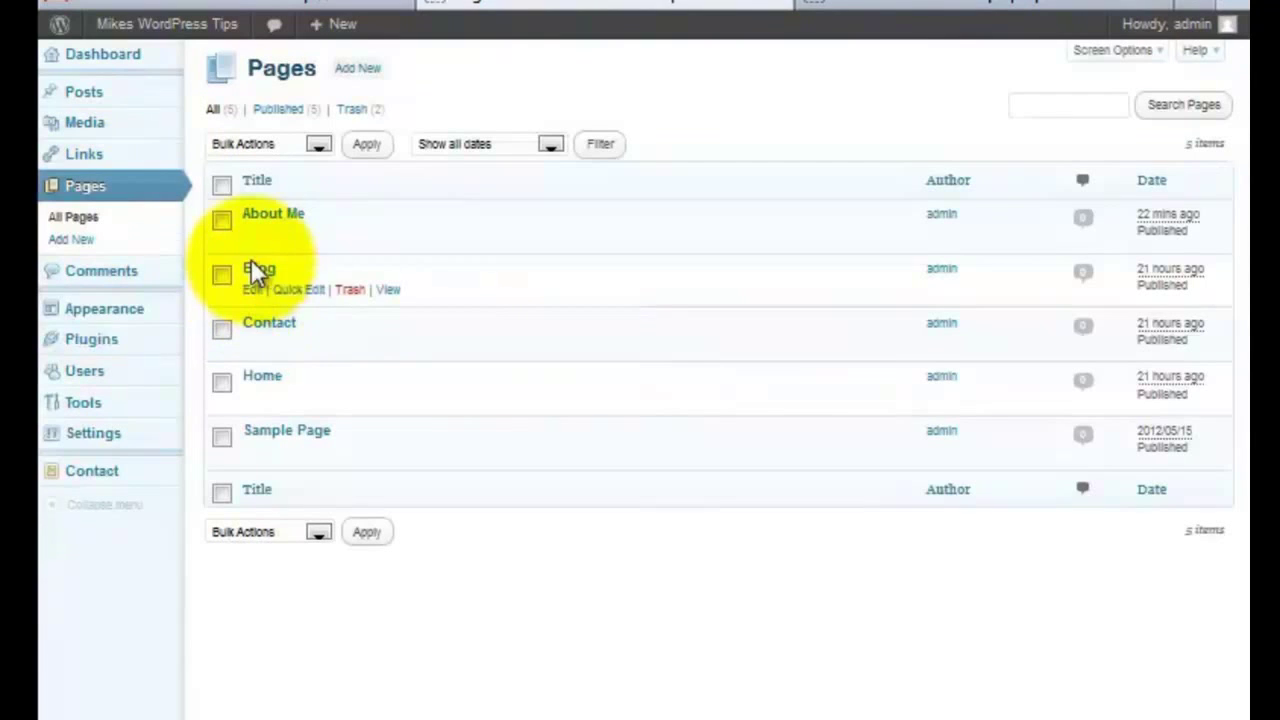
pyautogui.click(297, 290)
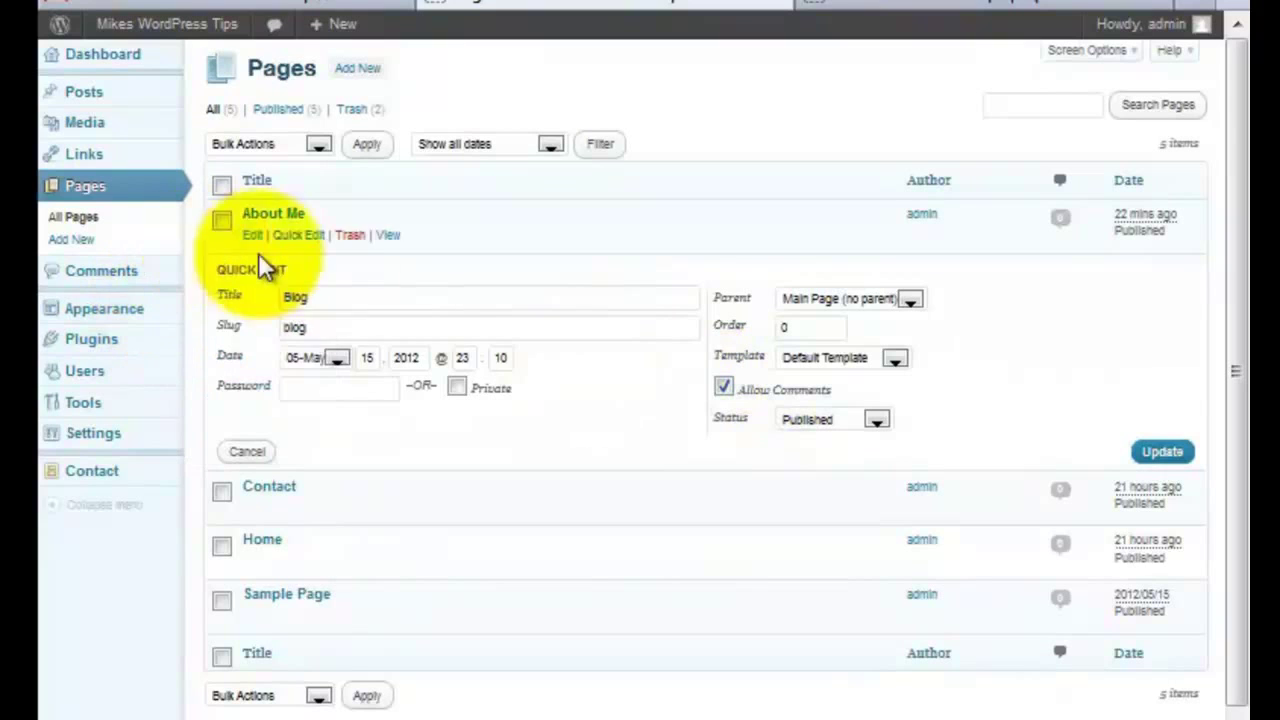
pyautogui.click(247, 452)
# Step: Create a new post titled "Check Out Our Site Changes"
pyautogui.moveTo(77, 94)
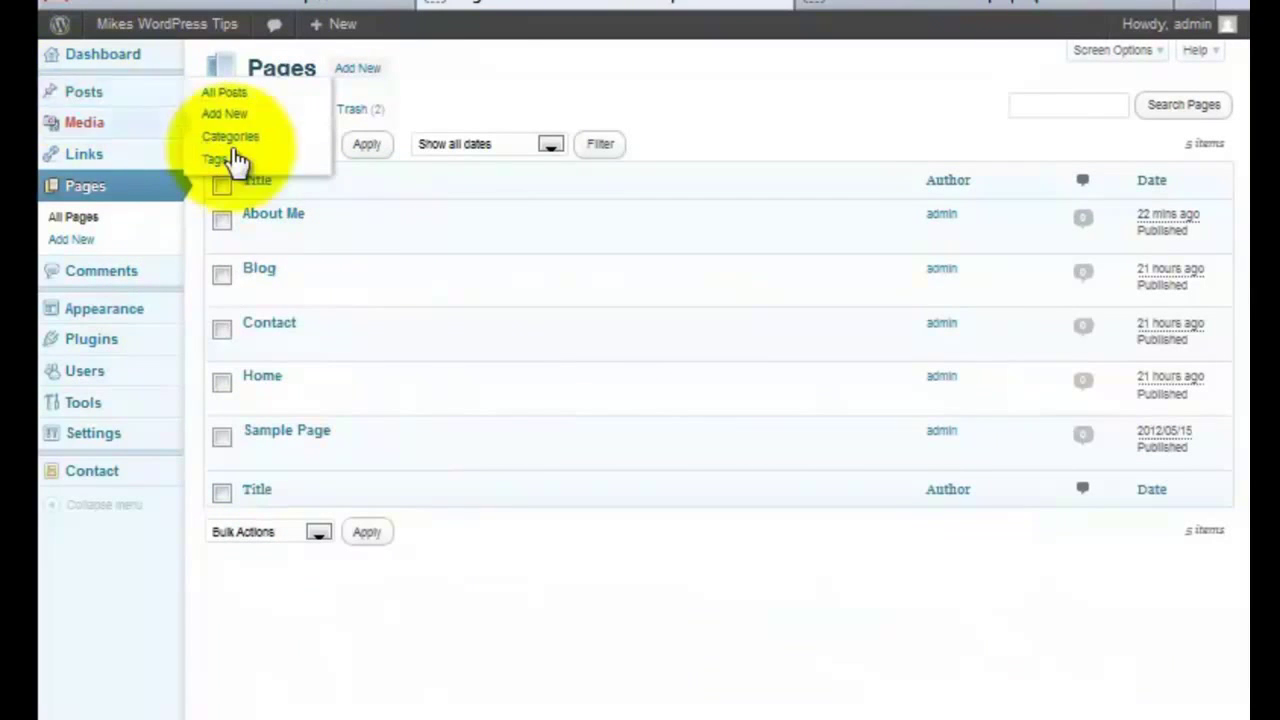
pyautogui.click(85, 93)
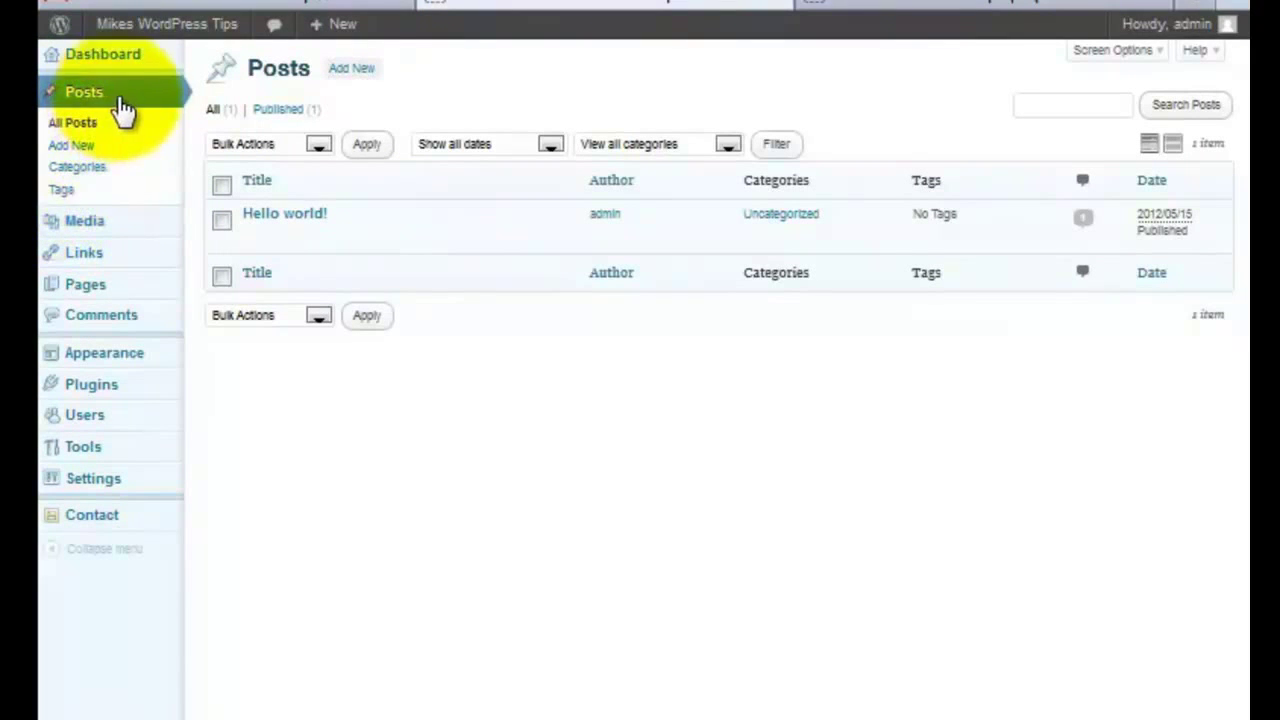
pyautogui.click(78, 147)
pyautogui.write('Check')
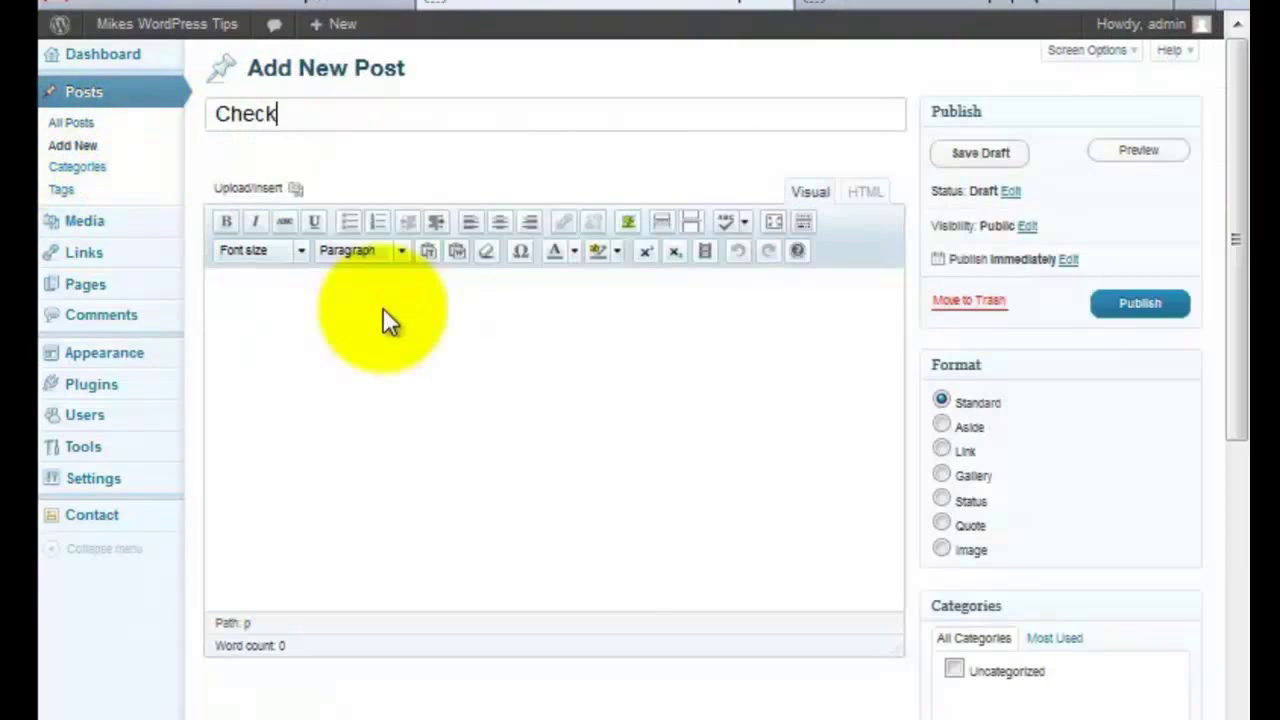
pyautogui.write(' Out Our ')
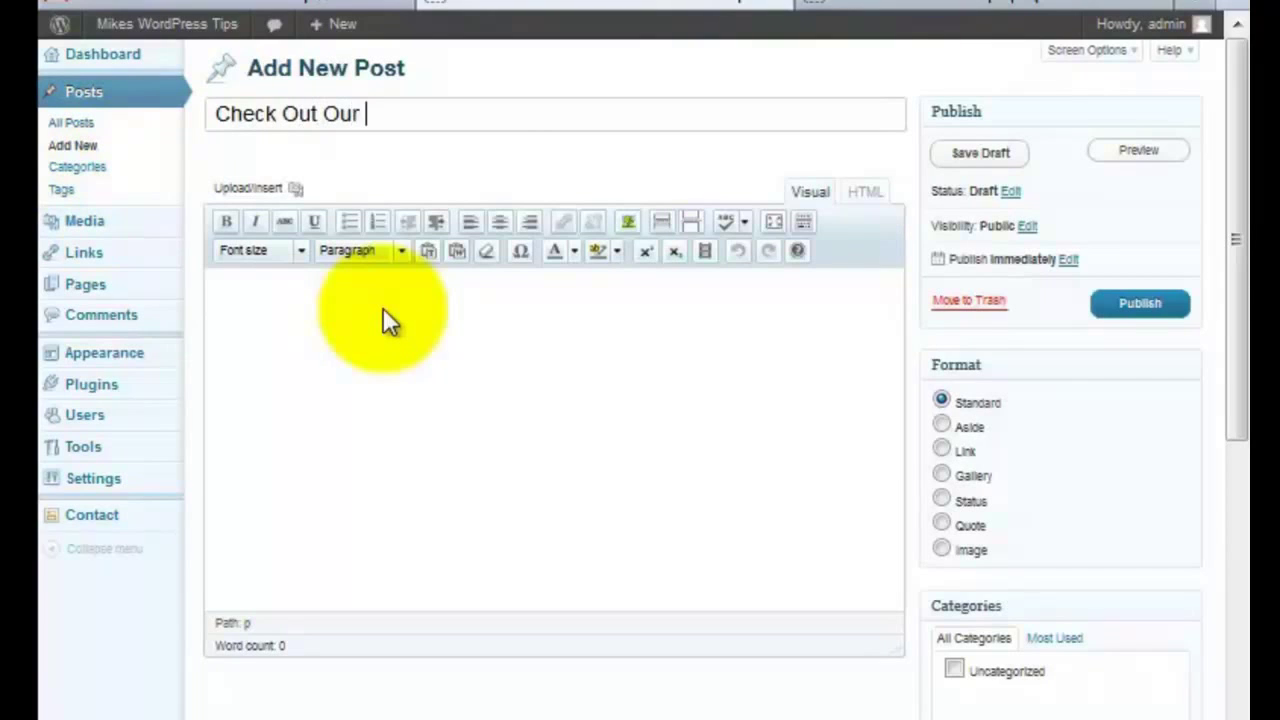
pyautogui.write('Site Changes')
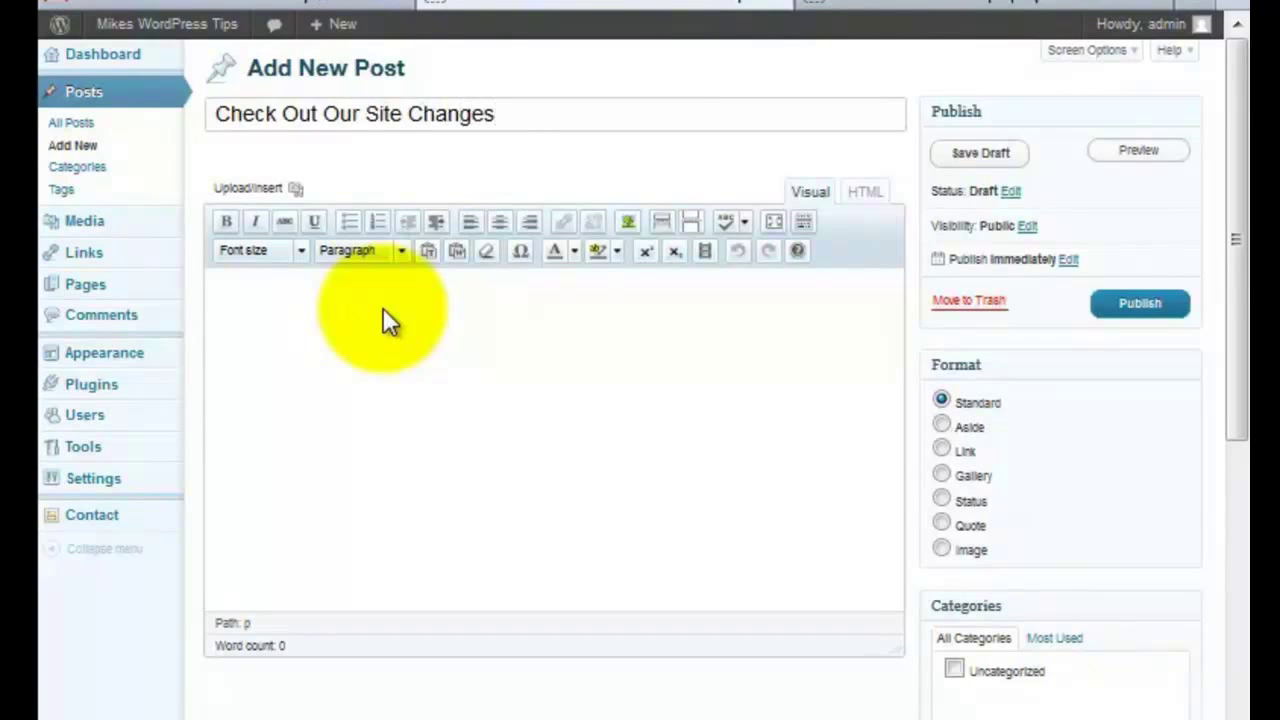
# Step: Write "We've made some recent changes to our site. Check them out and let us know what you think." as post body and publish
pyautogui.click(286, 278)
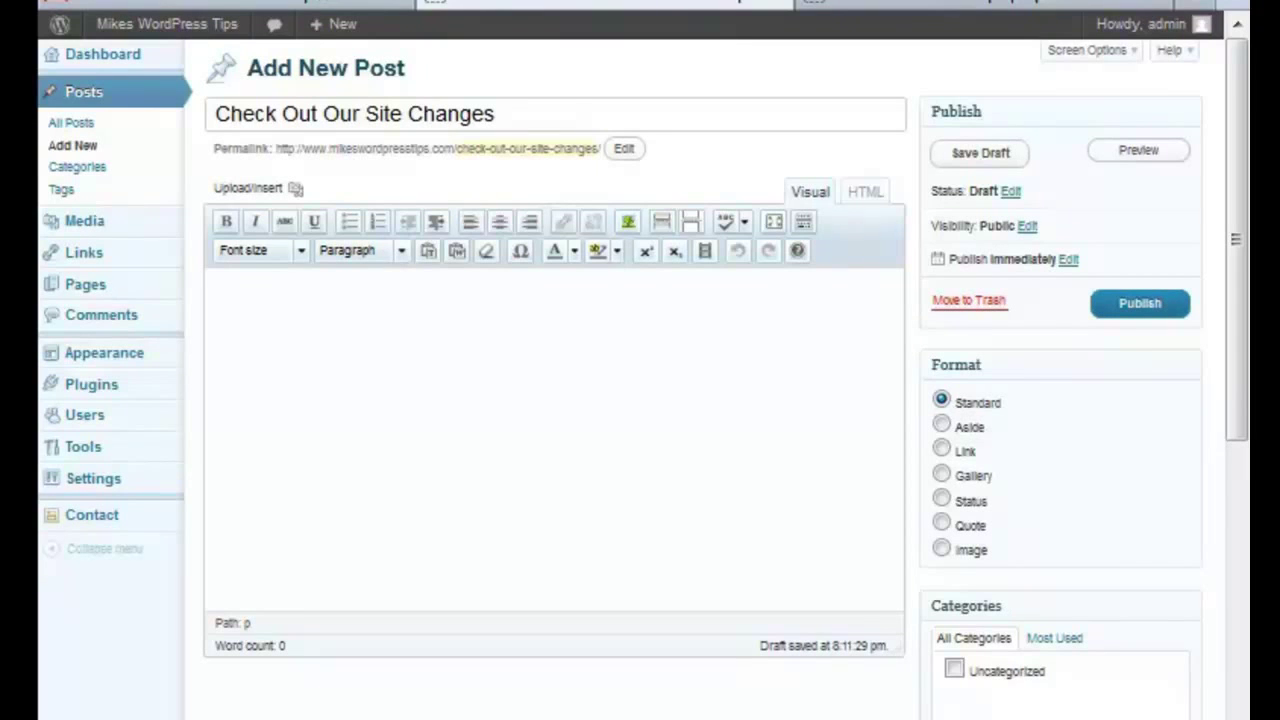
pyautogui.write("We've made some recent changes to our site. Check them out and let us know what you think.")
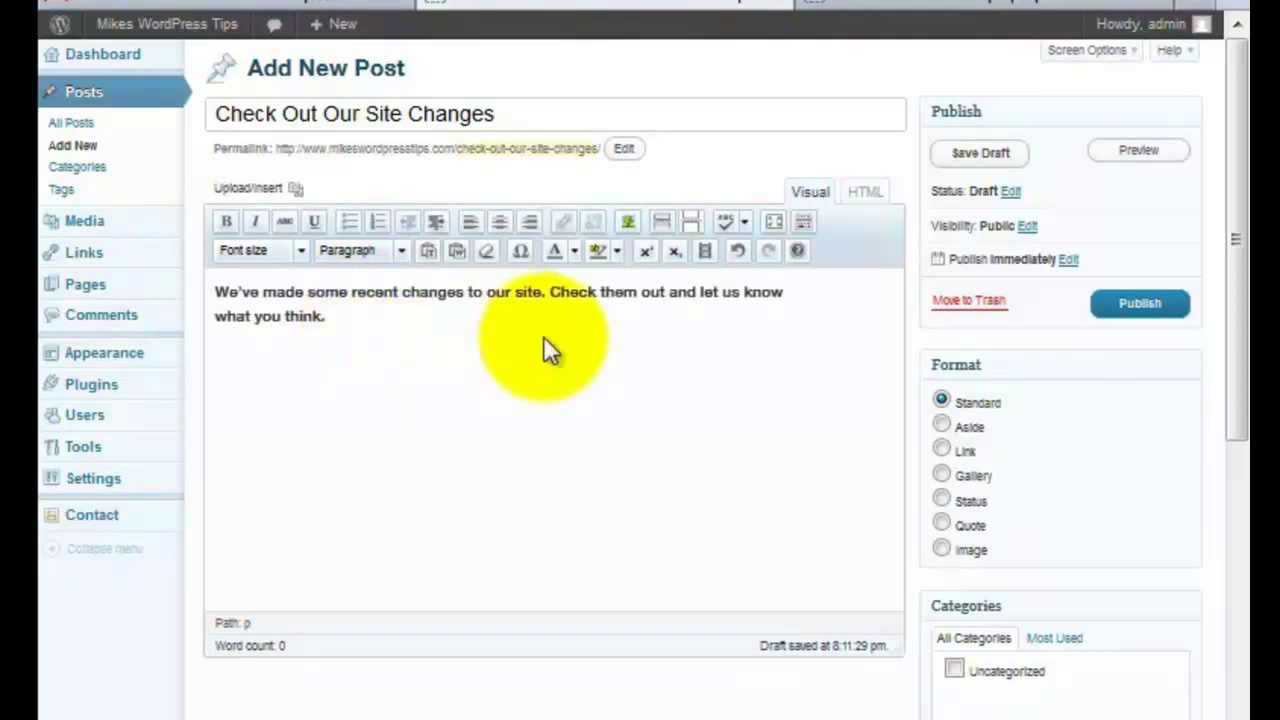
pyautogui.click(1150, 308)
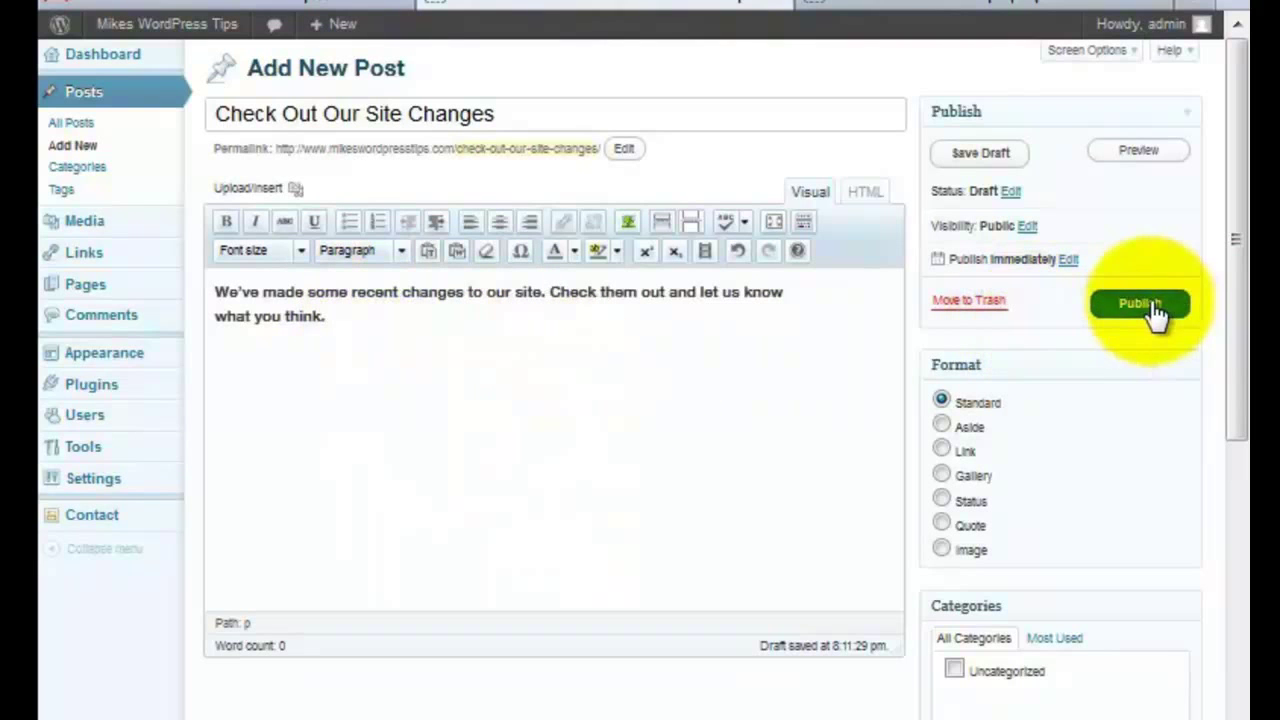
# Step: Open the Blog page on the live site and look through its posts and sidebar
pyautogui.click(994, 6)
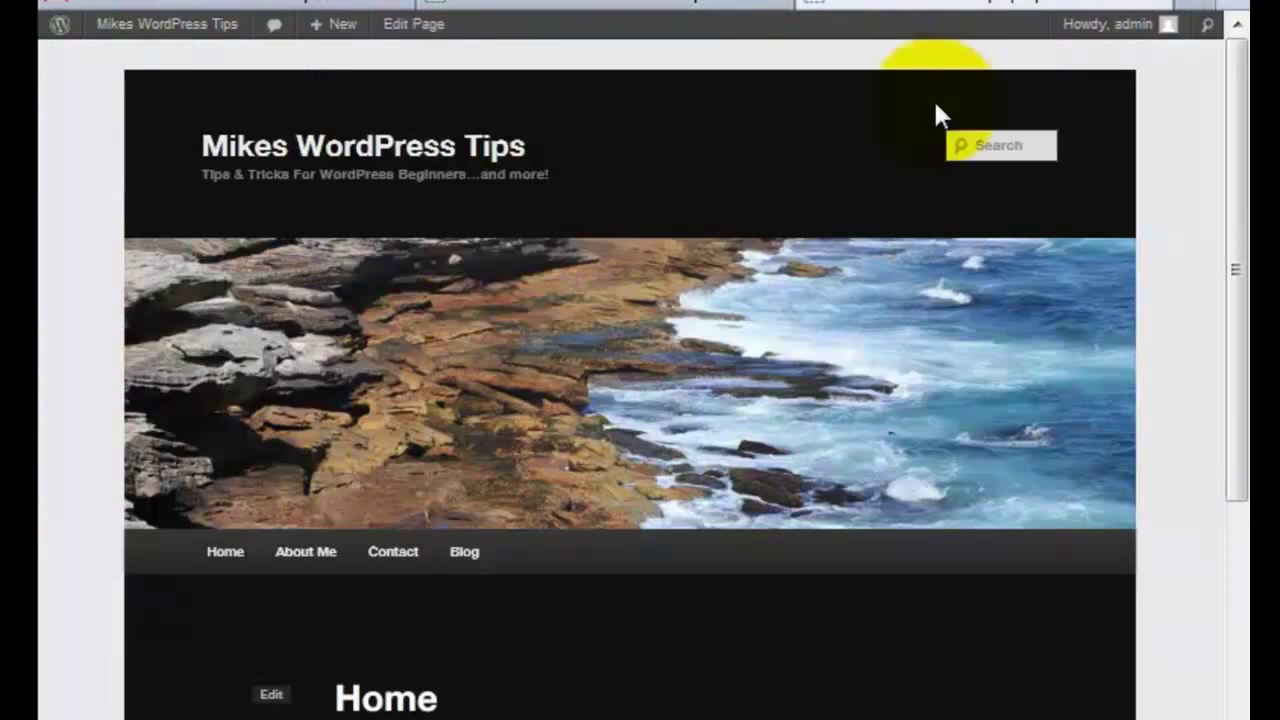
pyautogui.click(466, 552)
pyautogui.scroll(-5, 1234, 477)
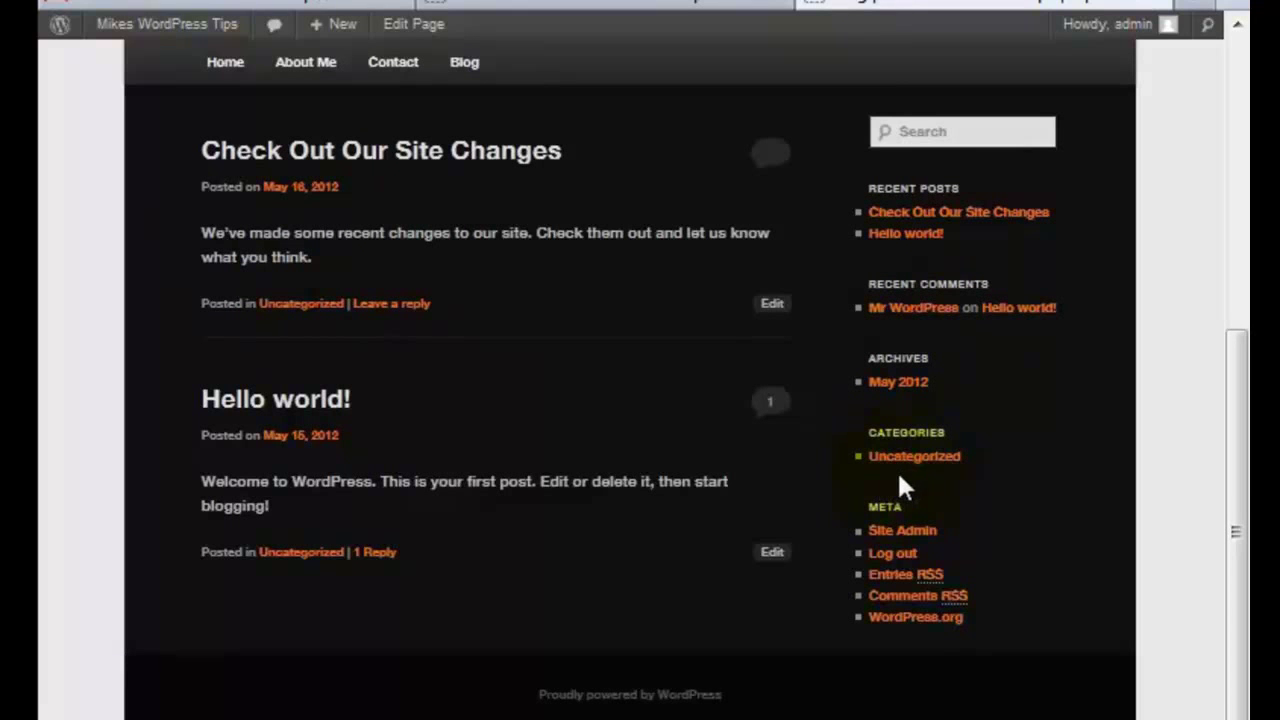
pyautogui.moveTo(1240, 435); pyautogui.dragTo(1245, 180)
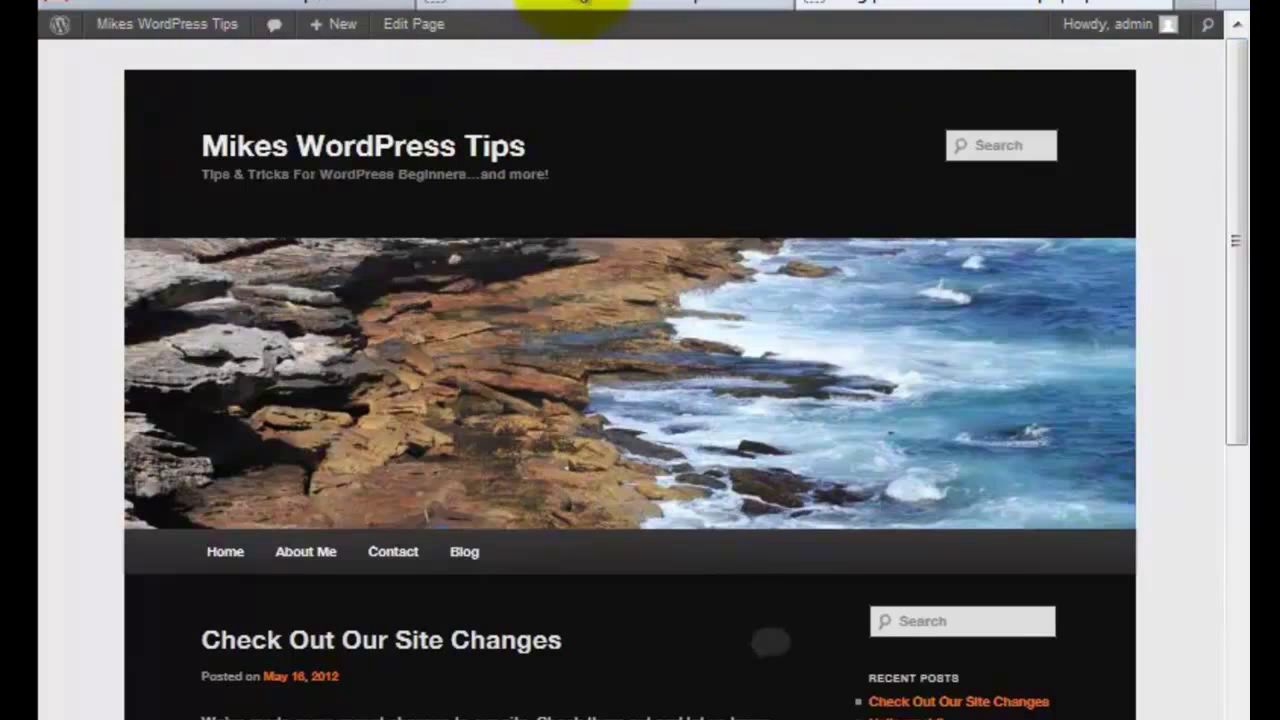
# Step: Review the list of all pages in the admin area and view the About Me page on the live site
pyautogui.click(575, 5)
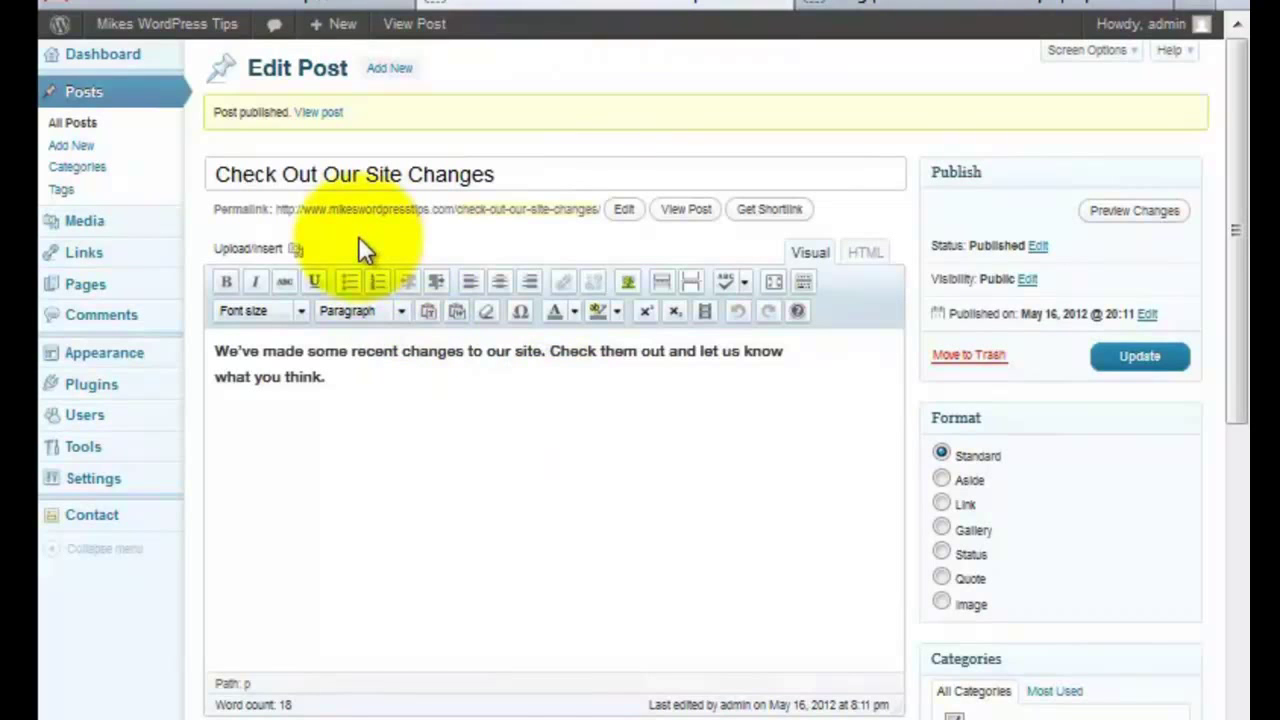
pyautogui.moveTo(95, 287)
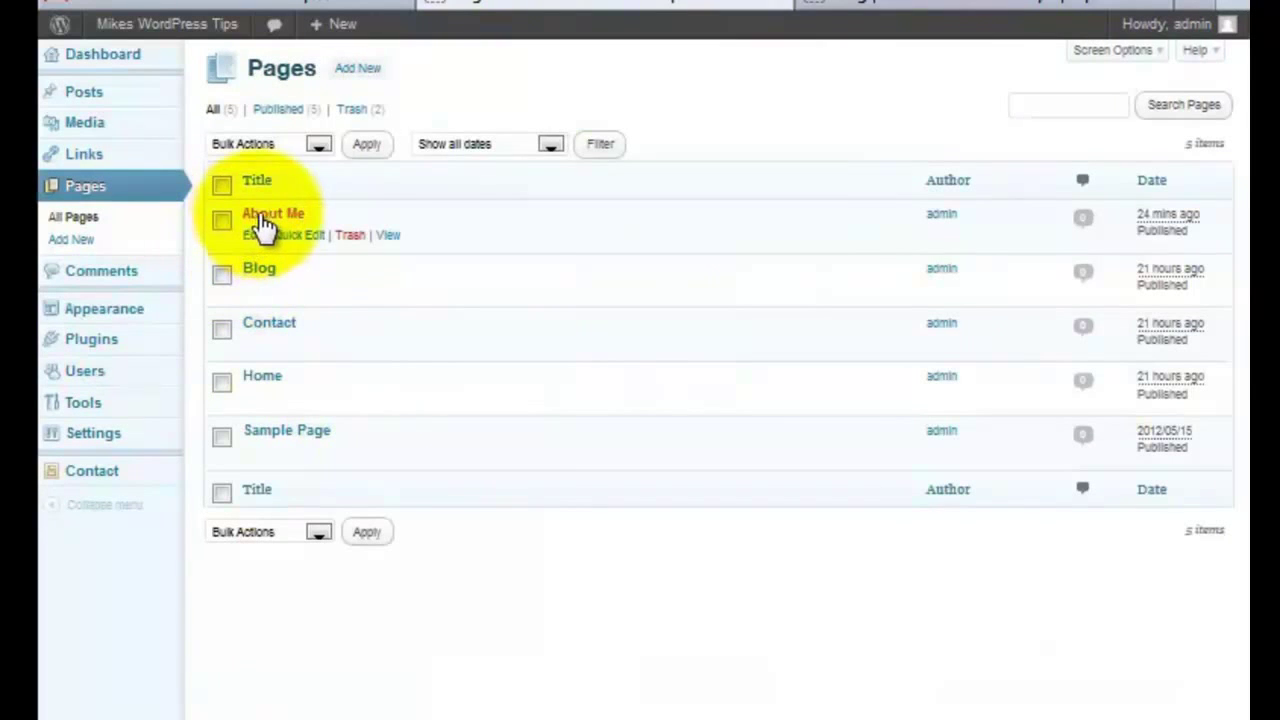
pyautogui.click(989, 9)
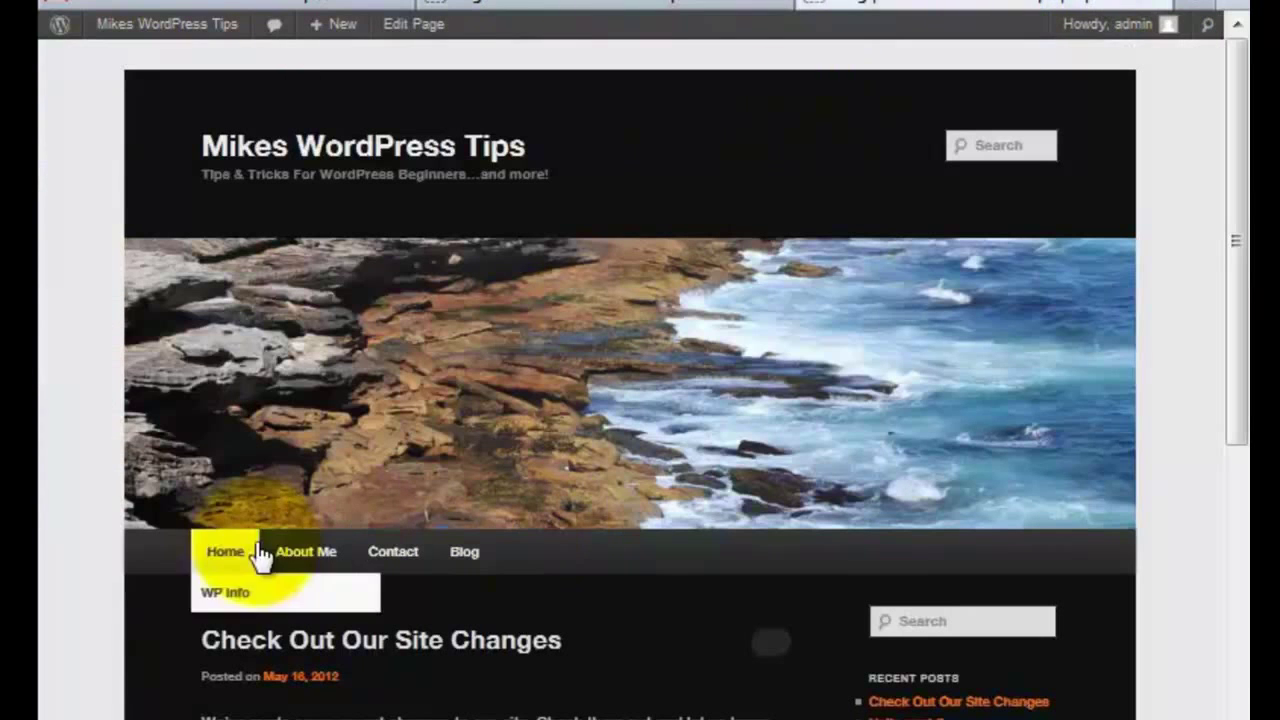
pyautogui.click(318, 563)
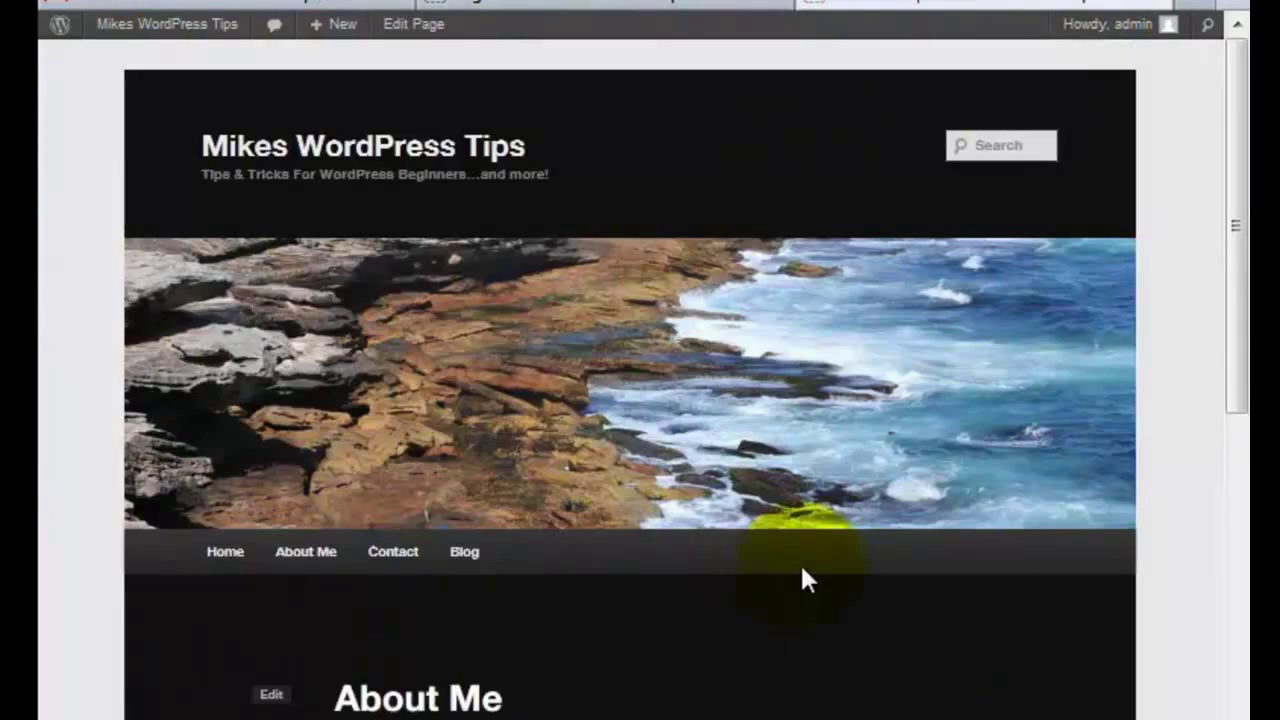
# Step: Turn off comments on the About Me page through its quick edit settings and update it
pyautogui.scroll(-5, 578, 305)
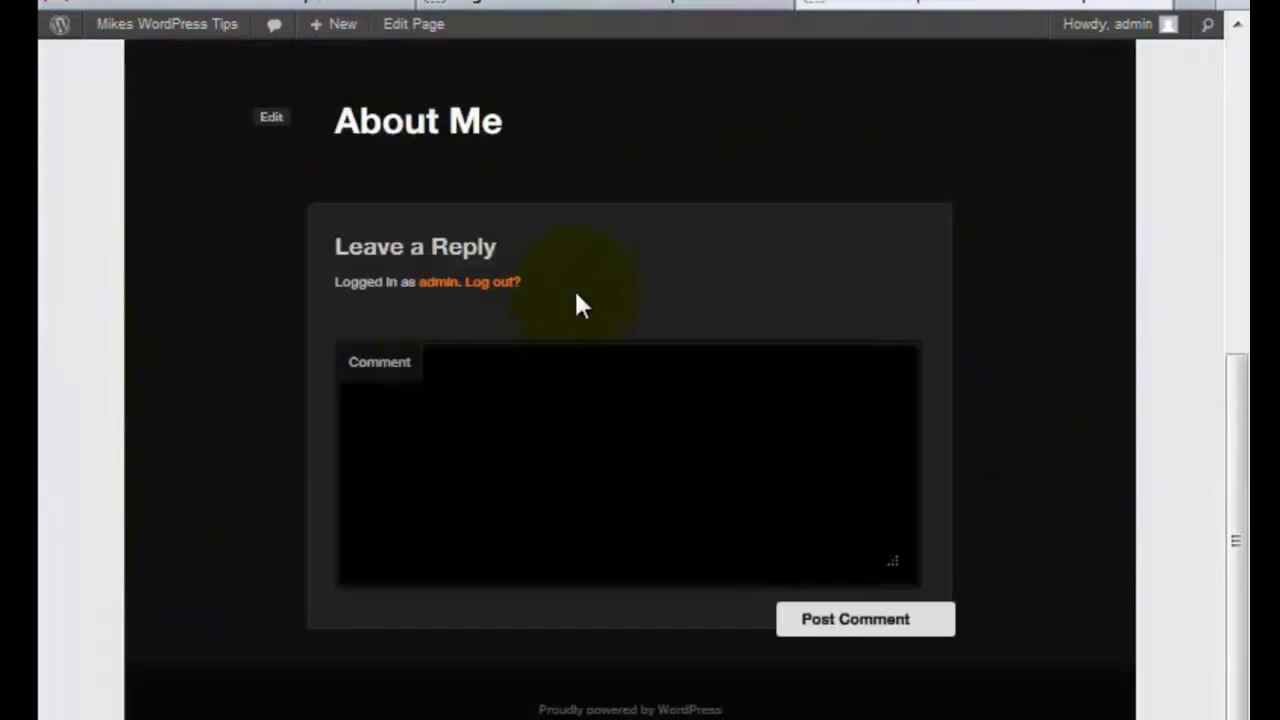
pyautogui.click(560, 8)
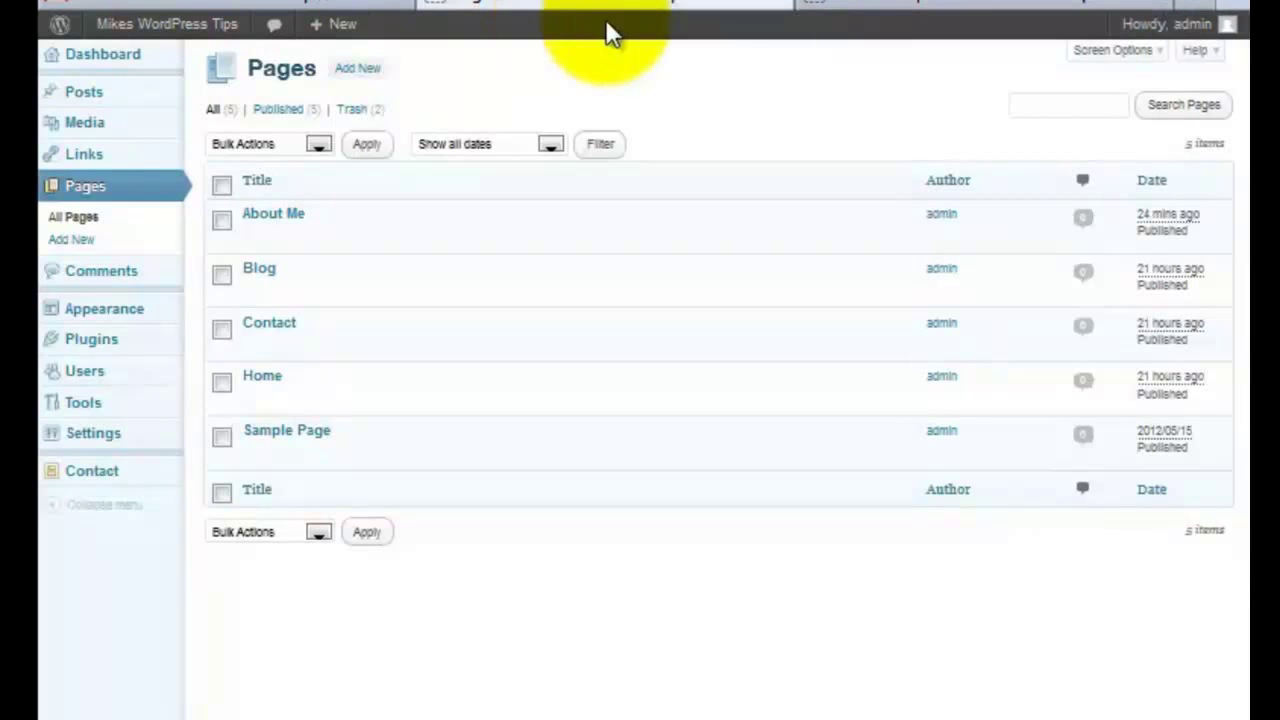
pyautogui.moveTo(275, 232)
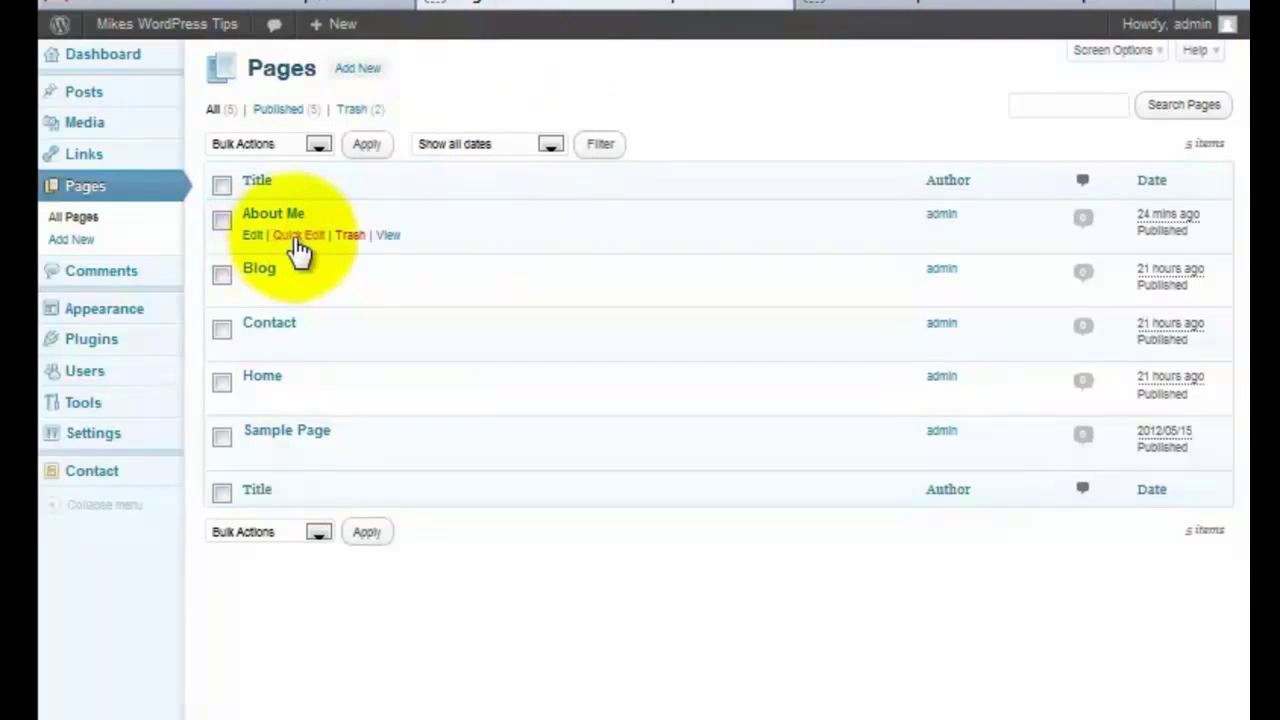
pyautogui.click(298, 236)
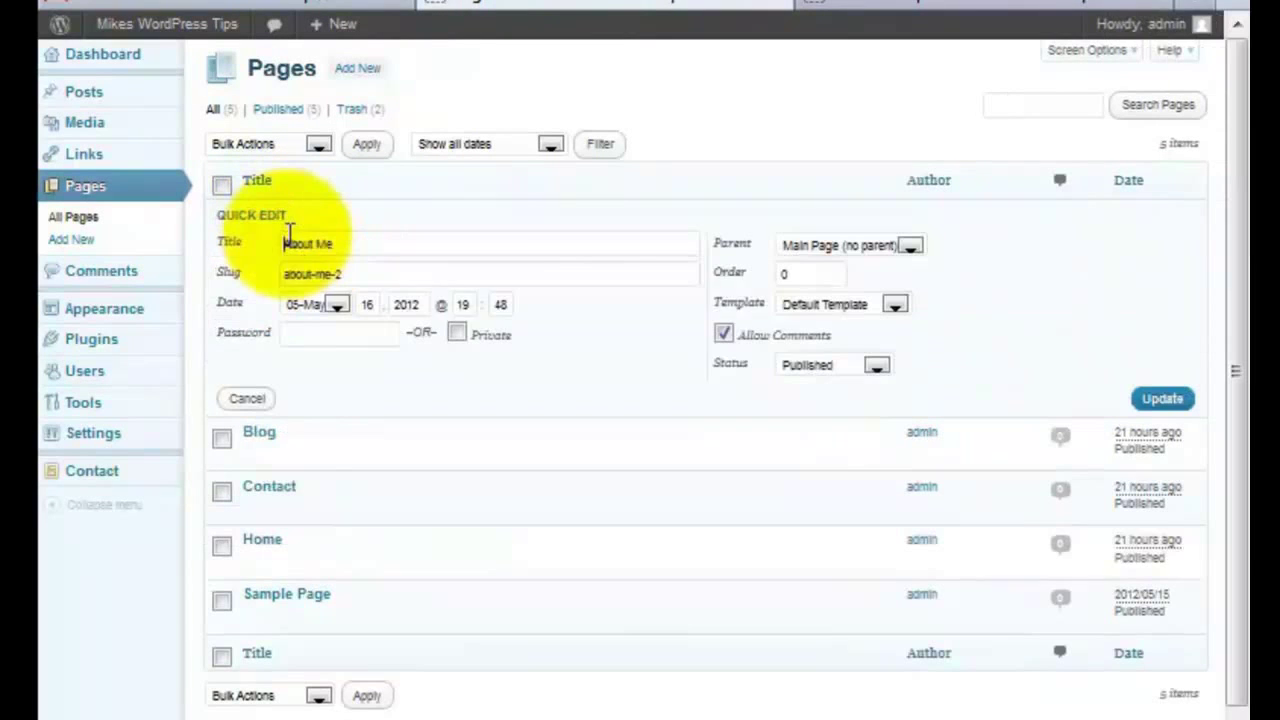
pyautogui.click(724, 335)
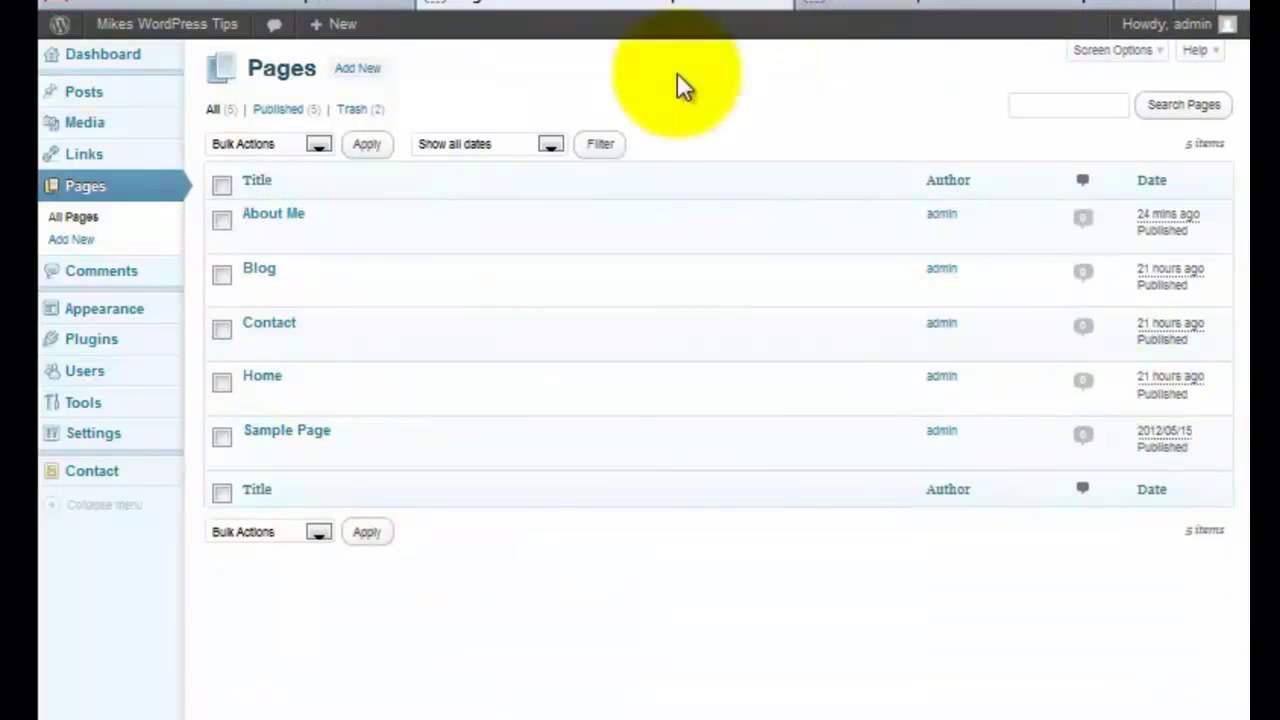
# Step: Save the About Me page with its two paragraphs of introduction text and reload the page on the live site
pyautogui.moveTo(251, 232)
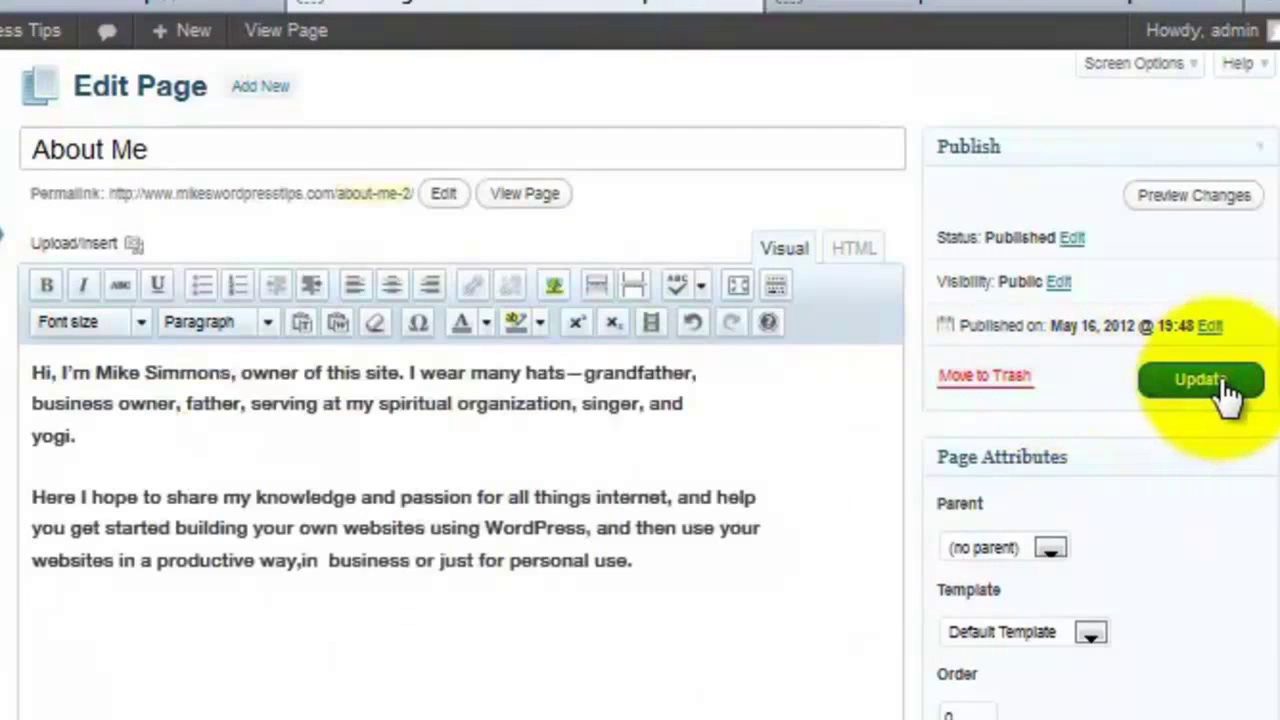
pyautogui.click(1014, 5)
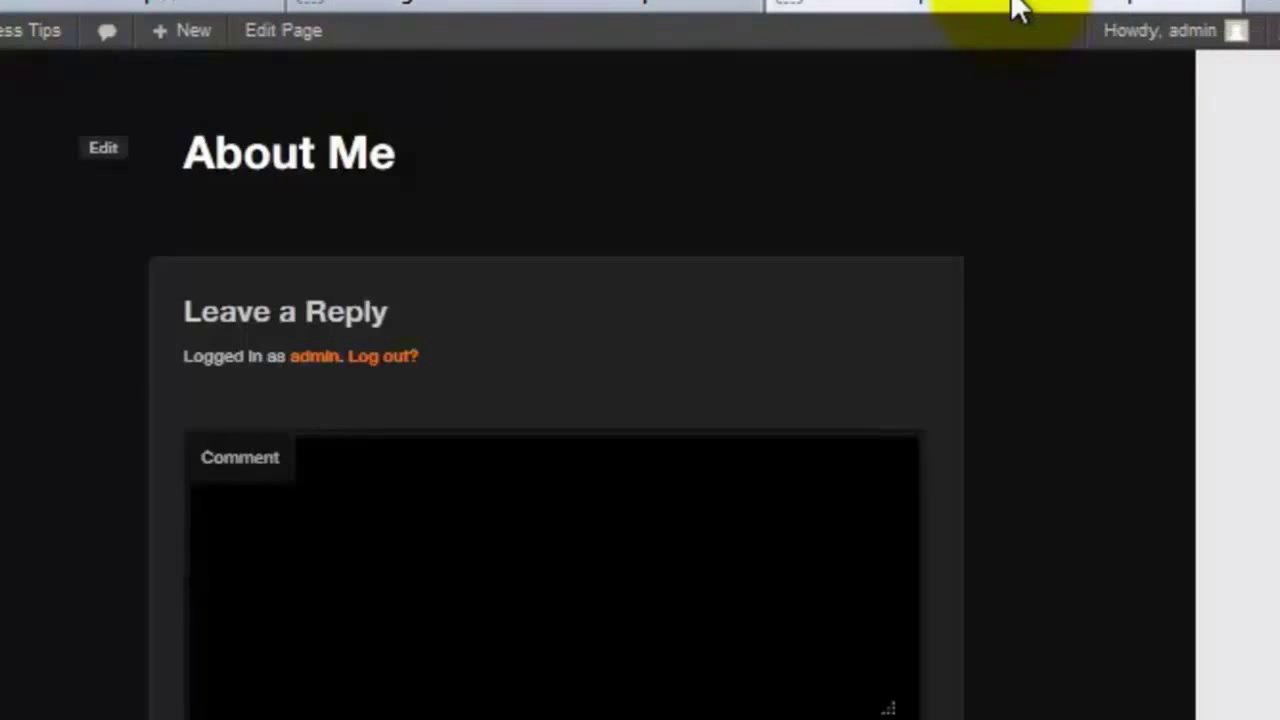
pyautogui.rightClick(1014, 5)
pyautogui.click(1081, 25)
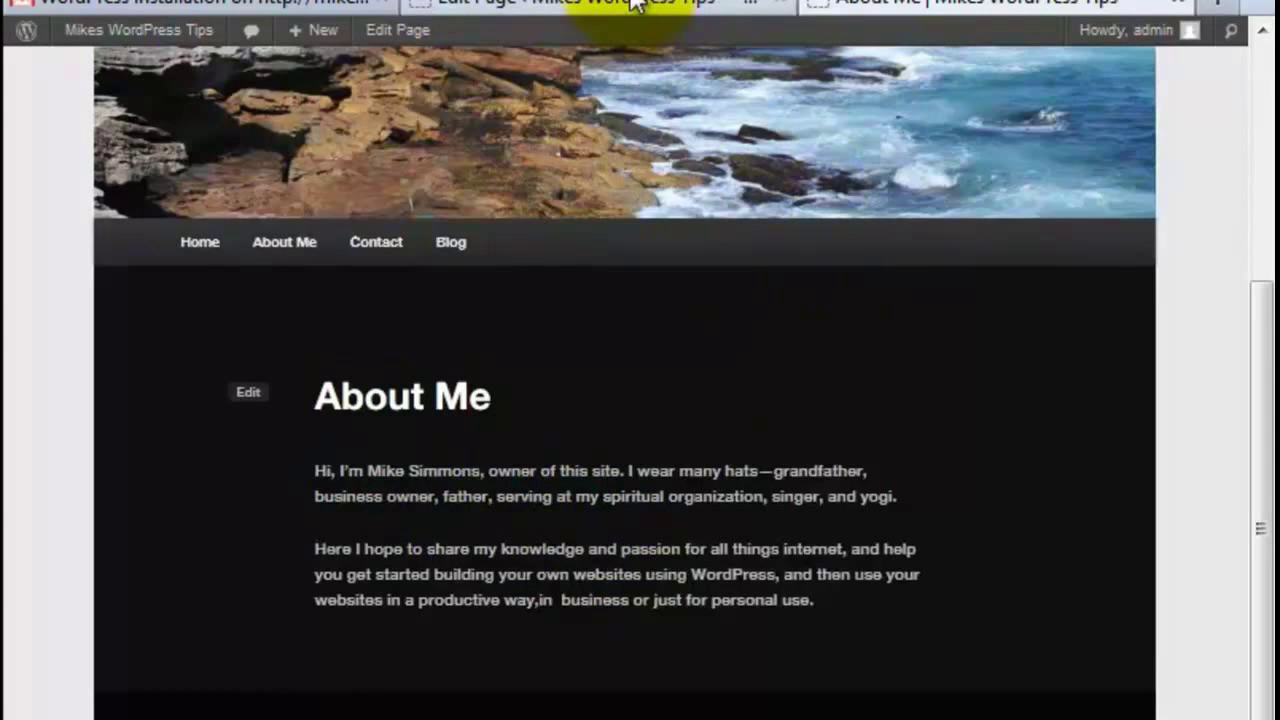
# Step: Insert the Me_may_2012-1-small image into the About Me page, left-aligned, full size and without a link, and check the updated live page
pyautogui.click(632, 4)
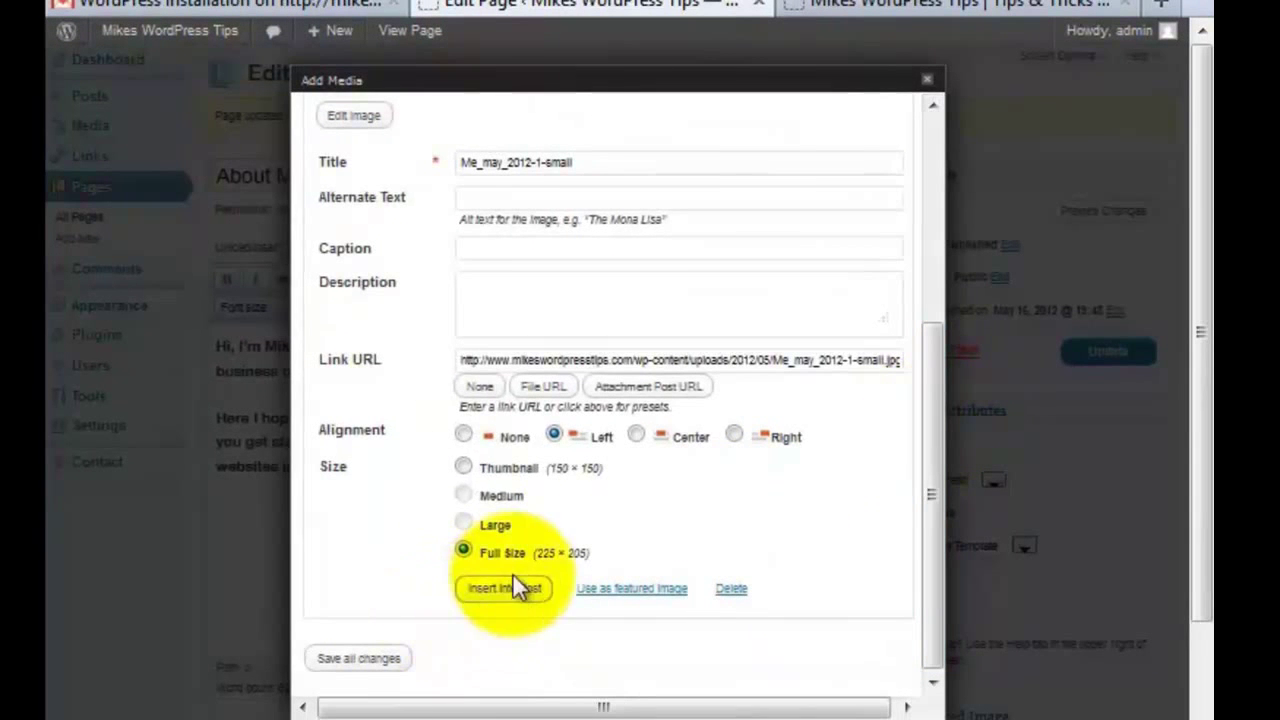
pyautogui.click(479, 386)
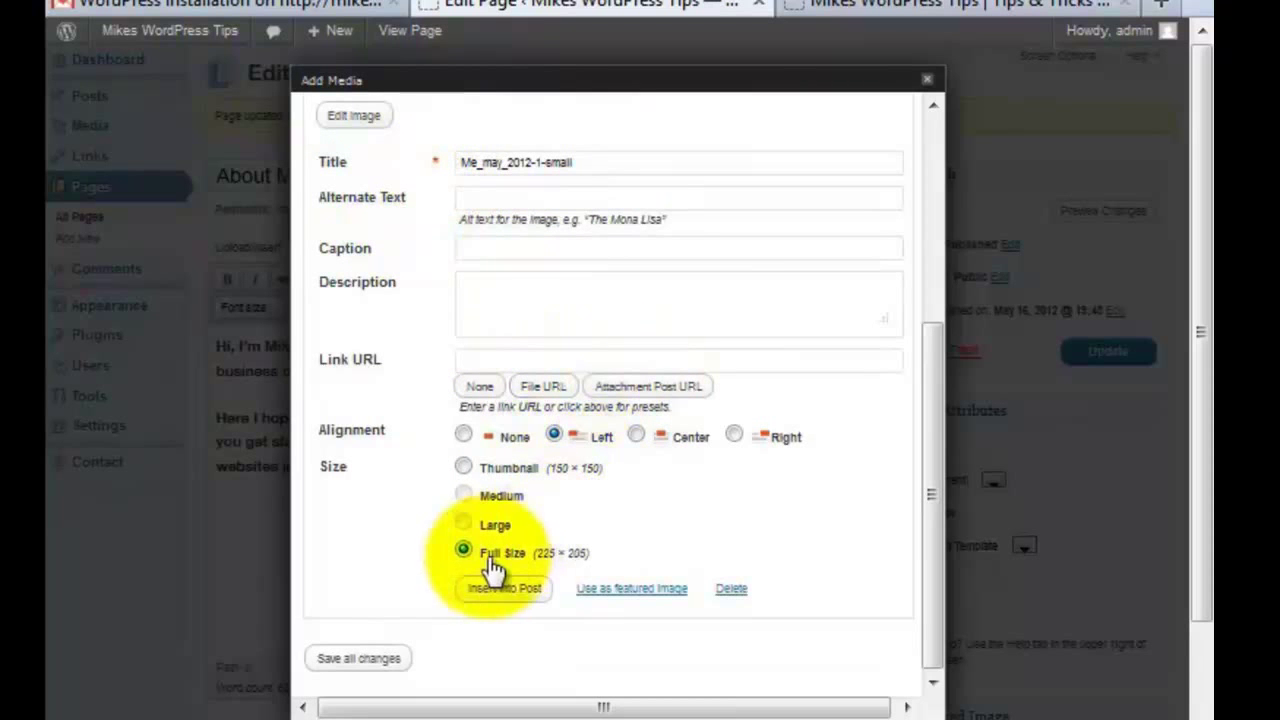
pyautogui.click(497, 590)
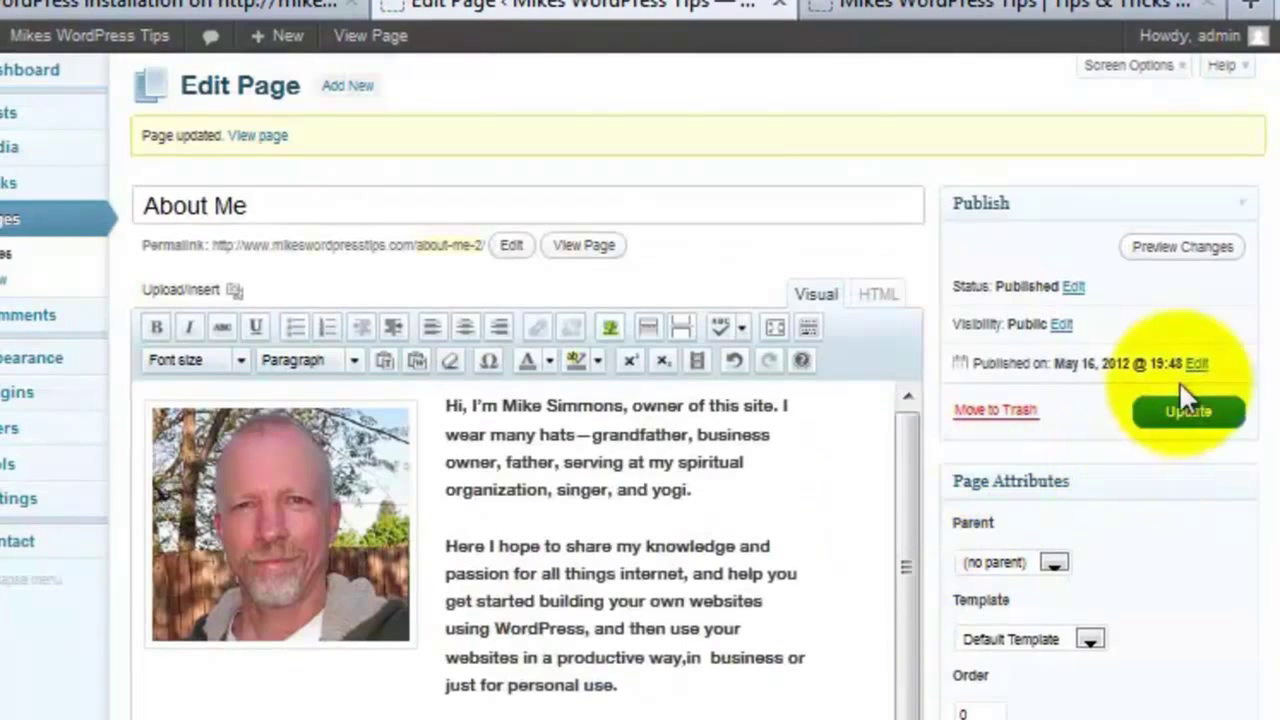
pyautogui.click(1180, 410)
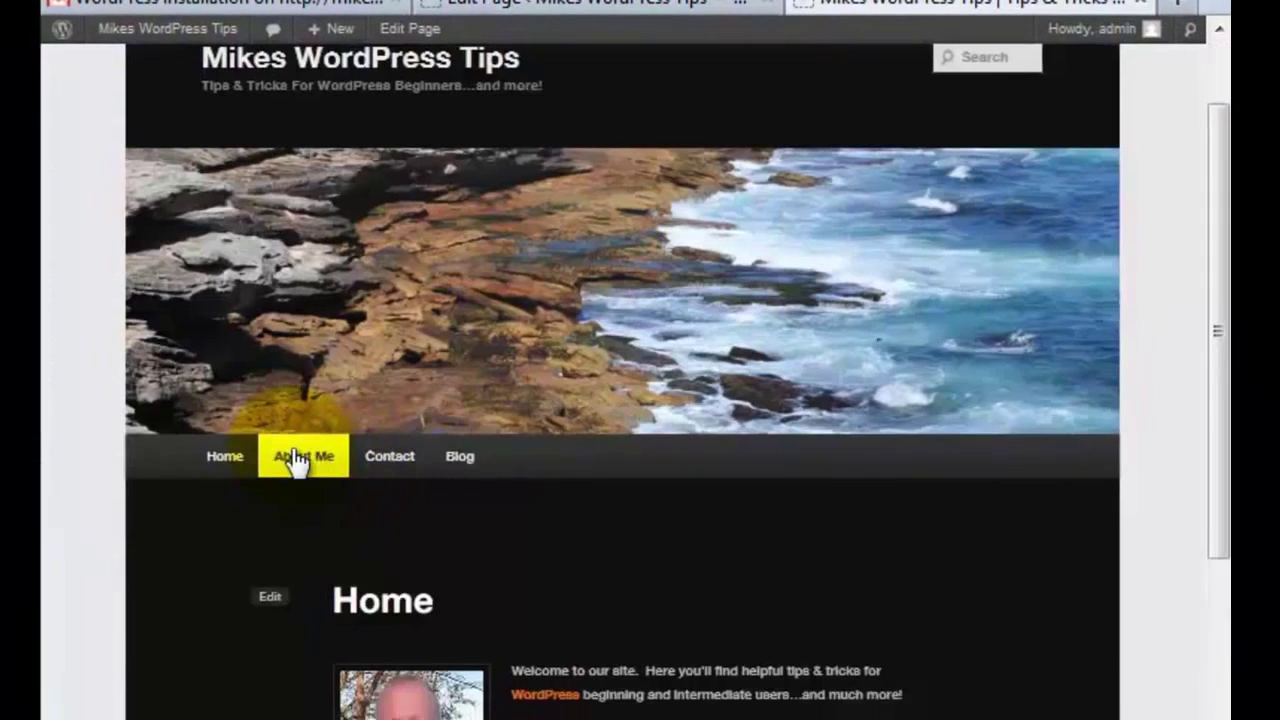
pyautogui.click(296, 458)
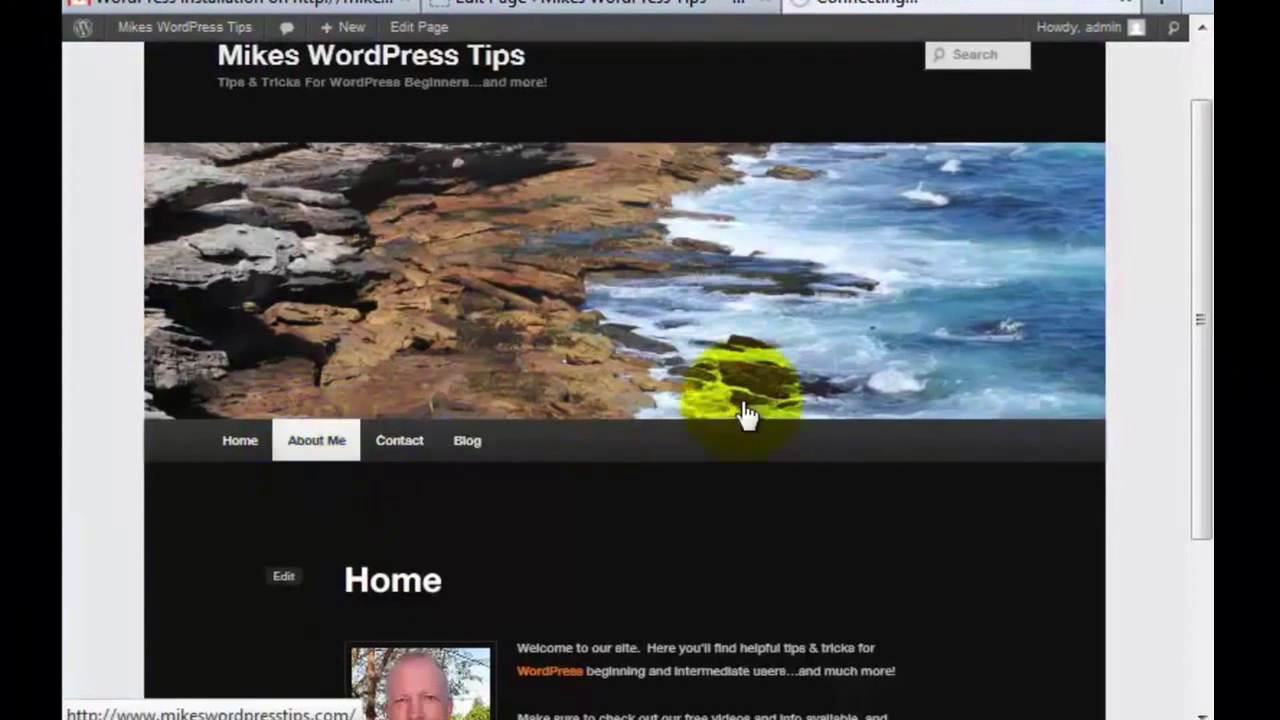
pyautogui.moveTo(1216, 238); pyautogui.dragTo(1196, 306)
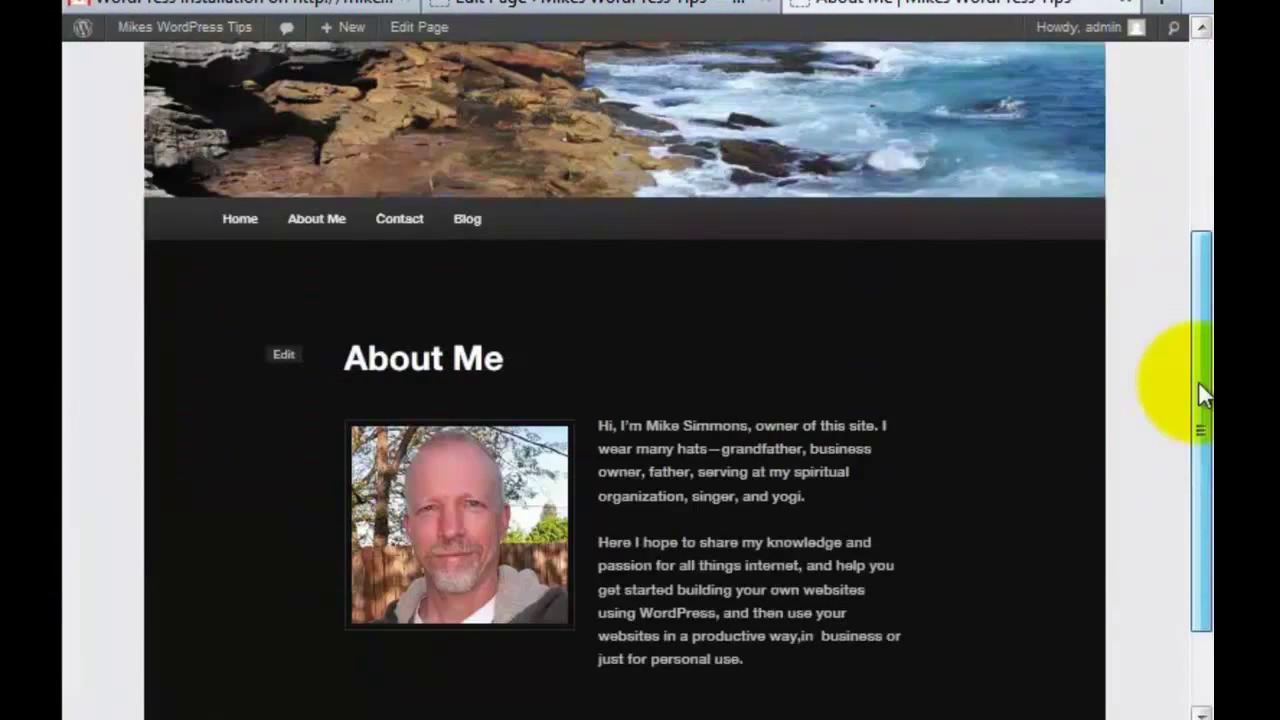
# Step: Shrink the photo in the About Me page to a little over half its width, keeping its proportions, and update the page
pyautogui.click(605, 3)
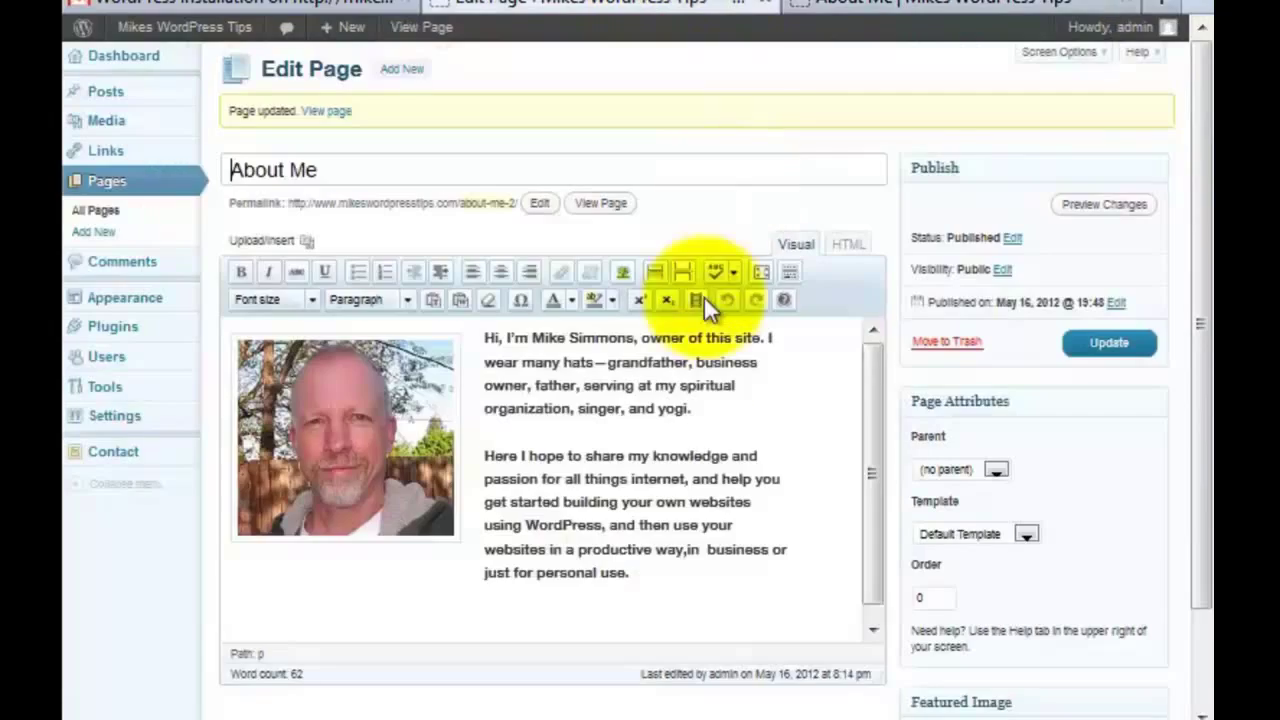
pyautogui.click(336, 432)
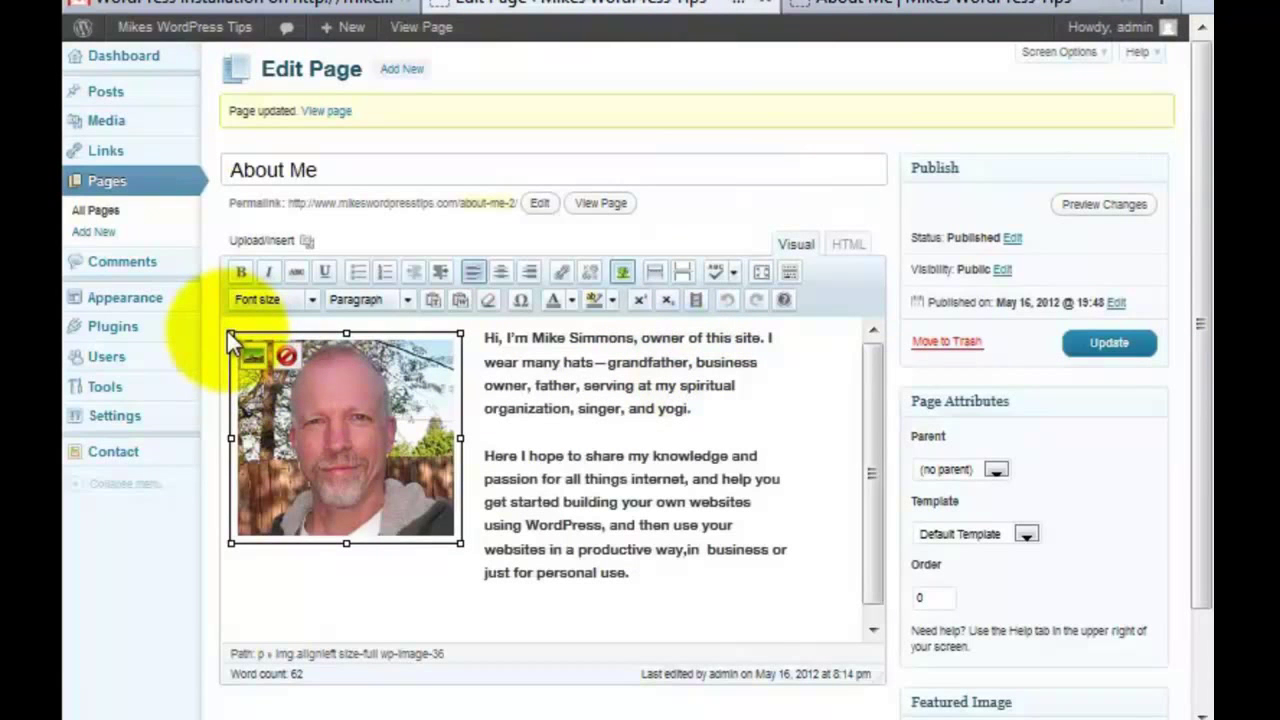
pyautogui.moveTo(228, 330); pyautogui.dragTo(307, 409)
pyautogui.click(1108, 343)
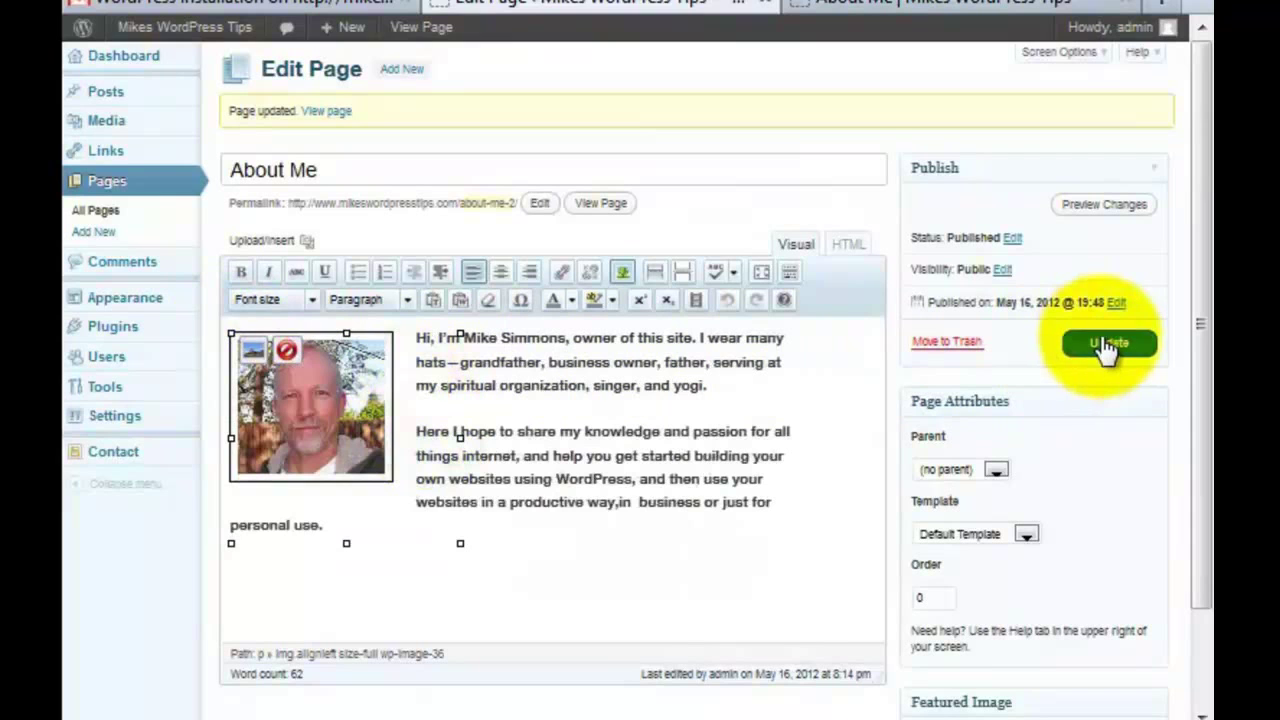
pyautogui.click(377, 370)
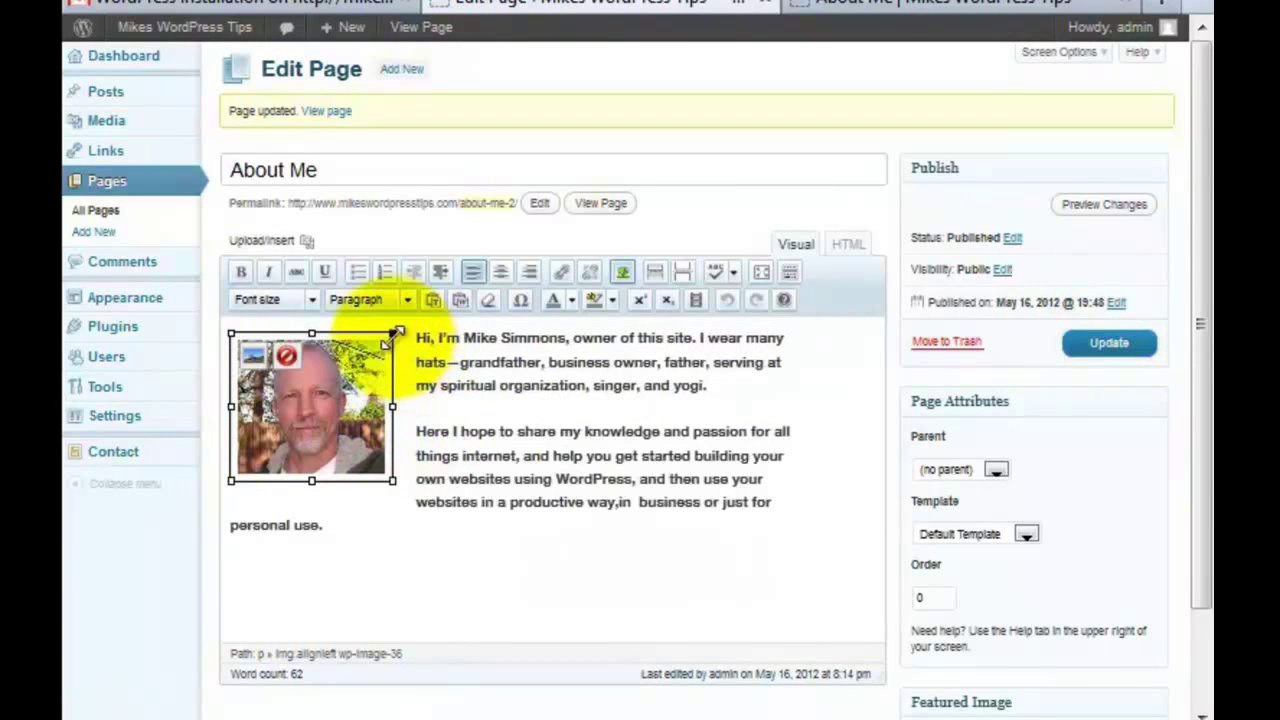
pyautogui.moveTo(397, 331); pyautogui.dragTo(342, 382)
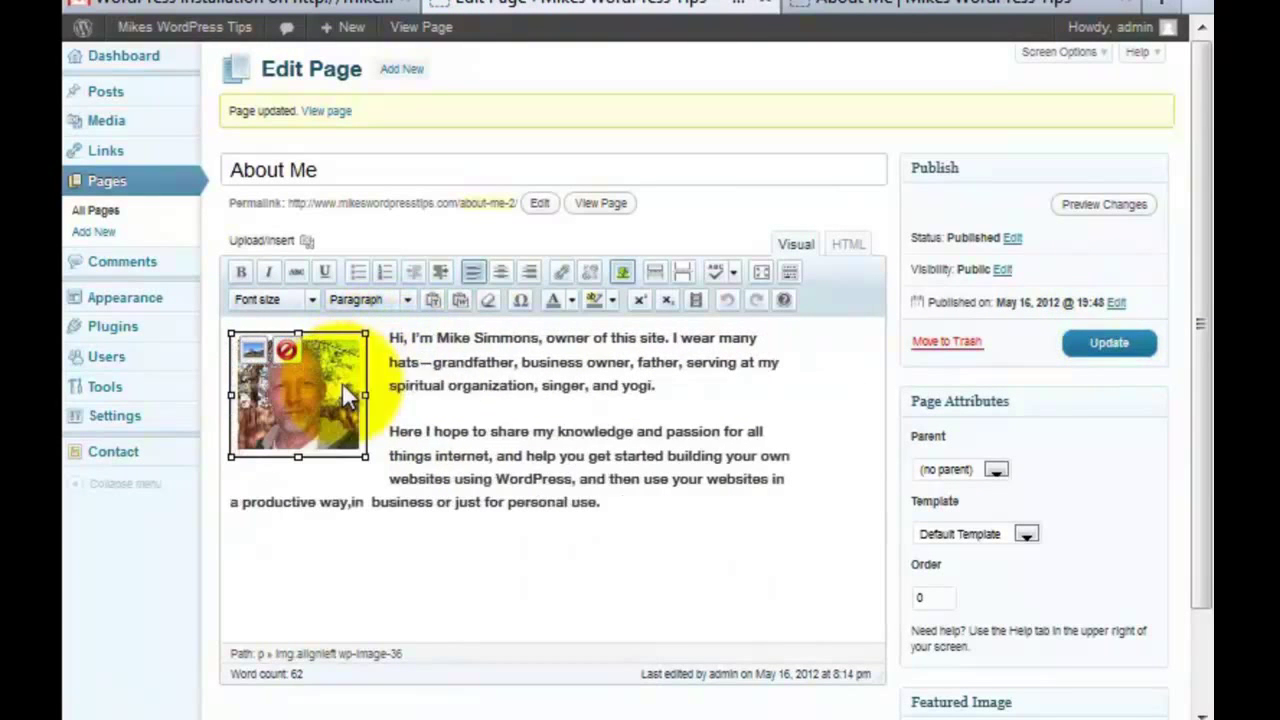
pyautogui.click(1106, 352)
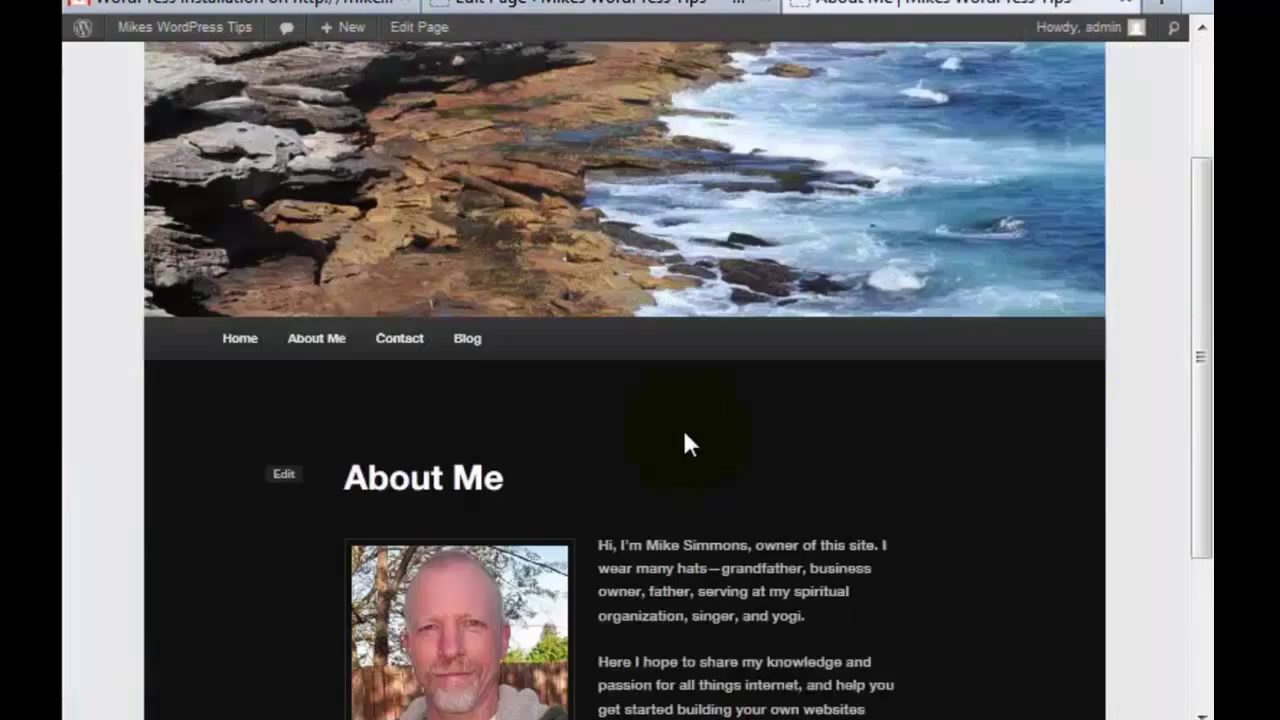
# Step: Reload the live About Me page and check the photo's size and the text wrapping around it
pyautogui.rightClick(685, 444)
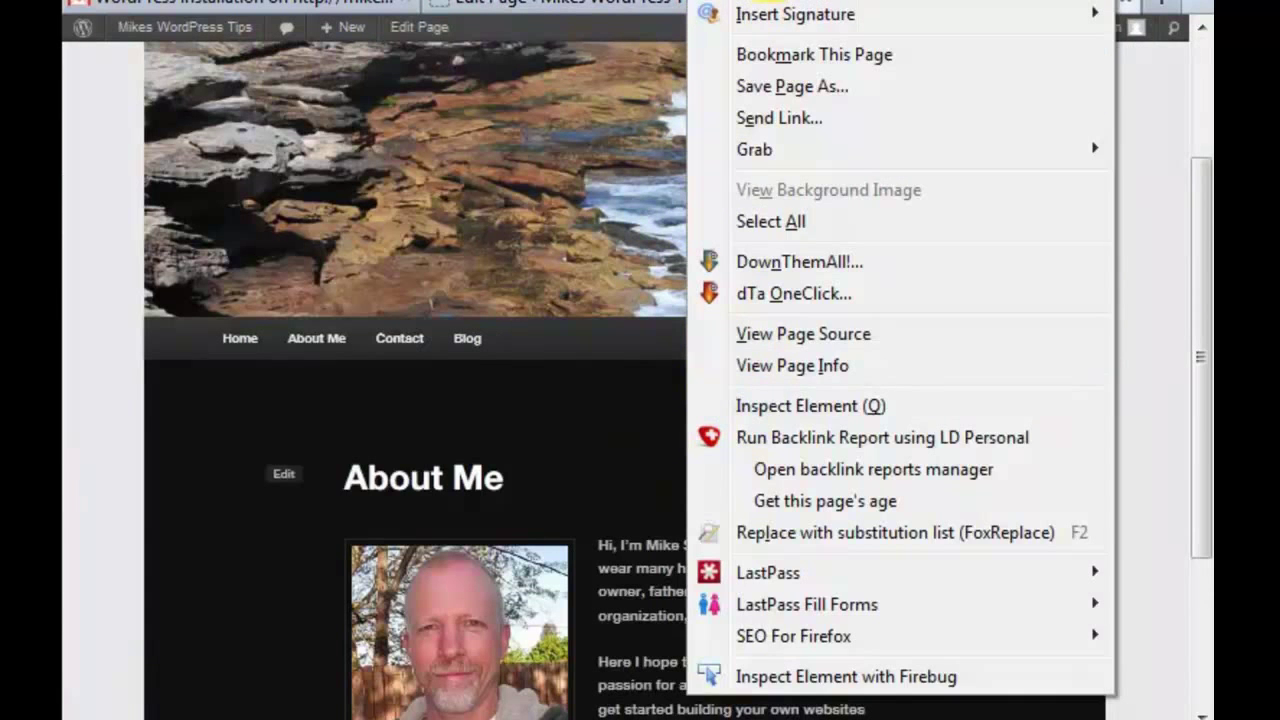
pyautogui.press('r')
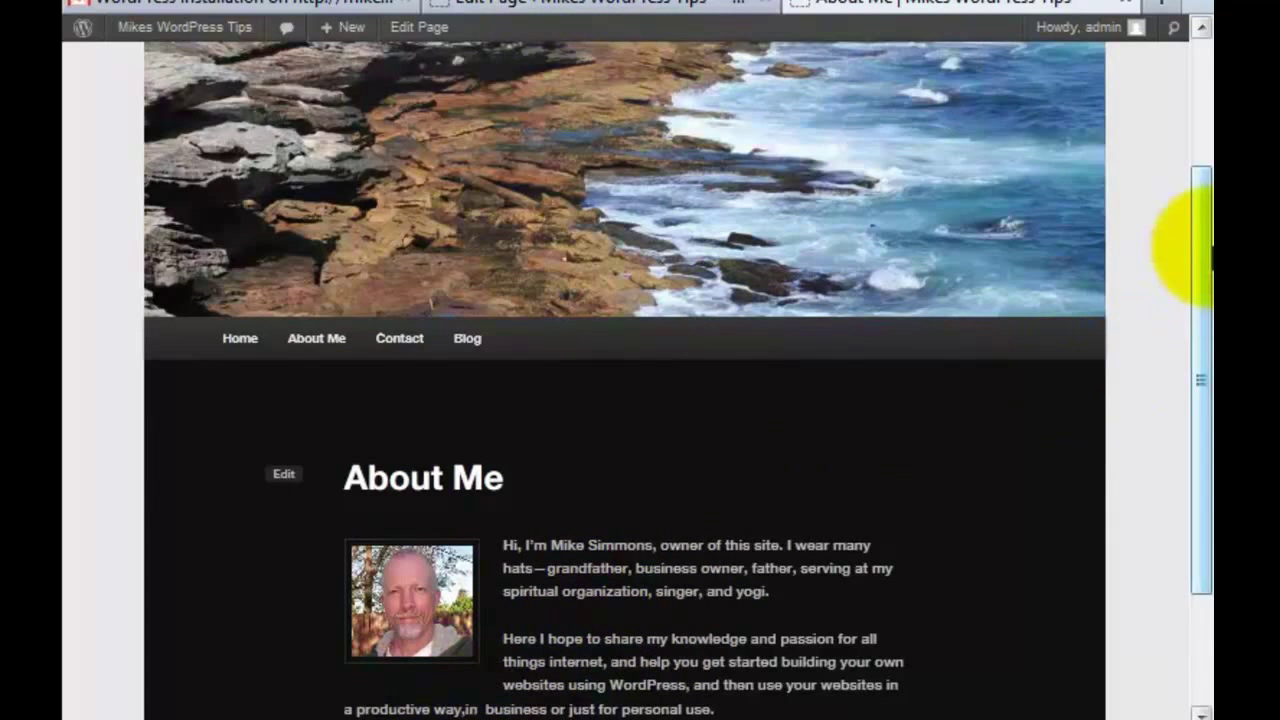
pyautogui.moveTo(1208, 258); pyautogui.dragTo(1200, 434)
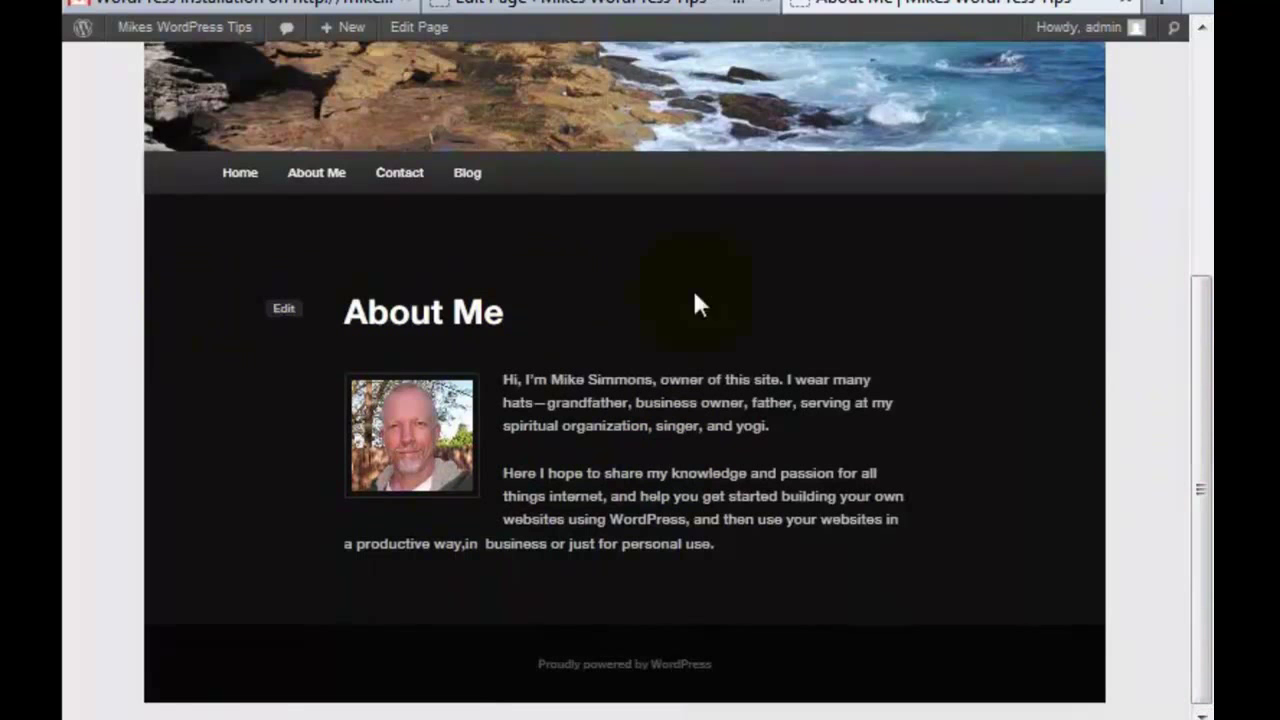
# Step: Assign the Sidebar Template to the About Me page and update it
pyautogui.click(553, 5)
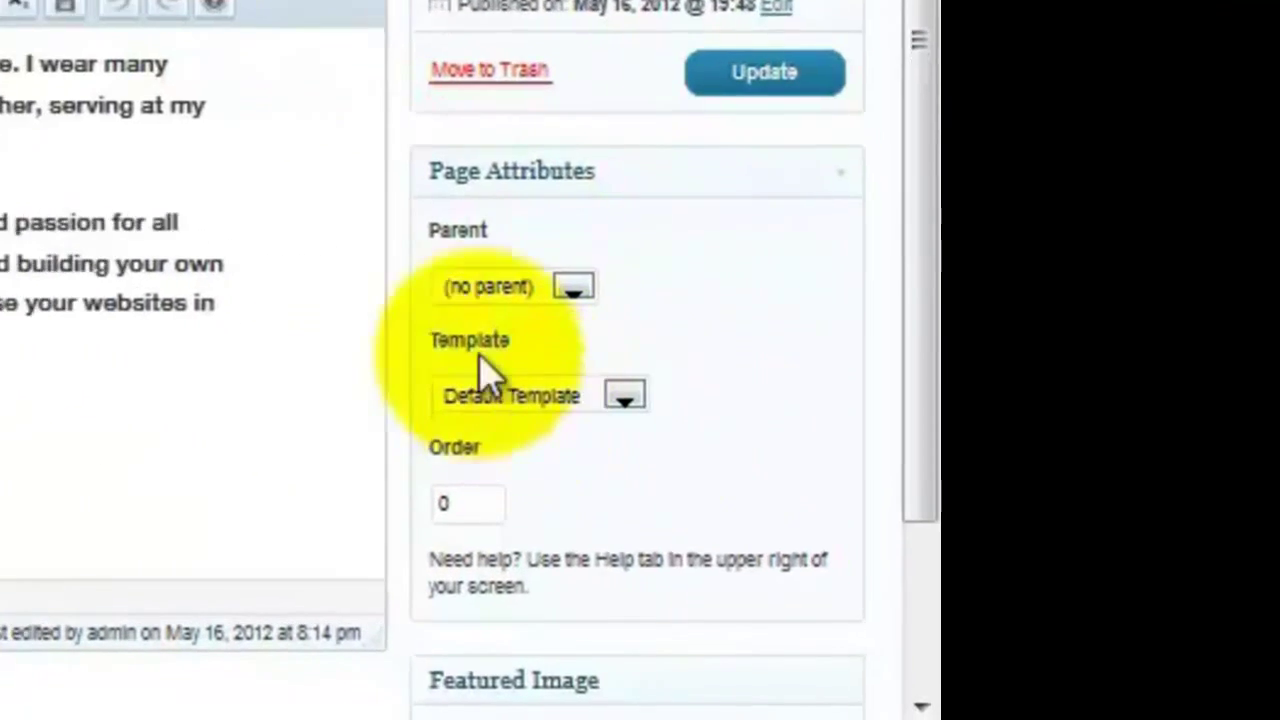
pyautogui.click(626, 400)
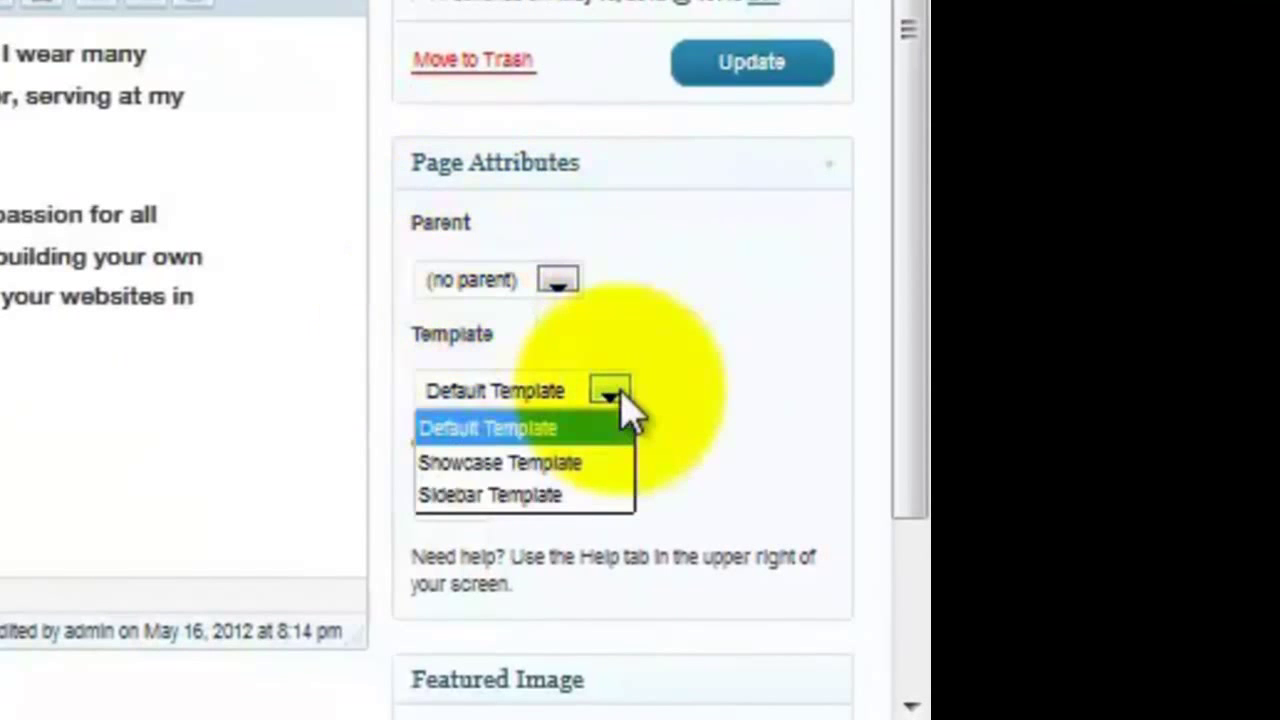
pyautogui.click(528, 497)
pyautogui.click(760, 68)
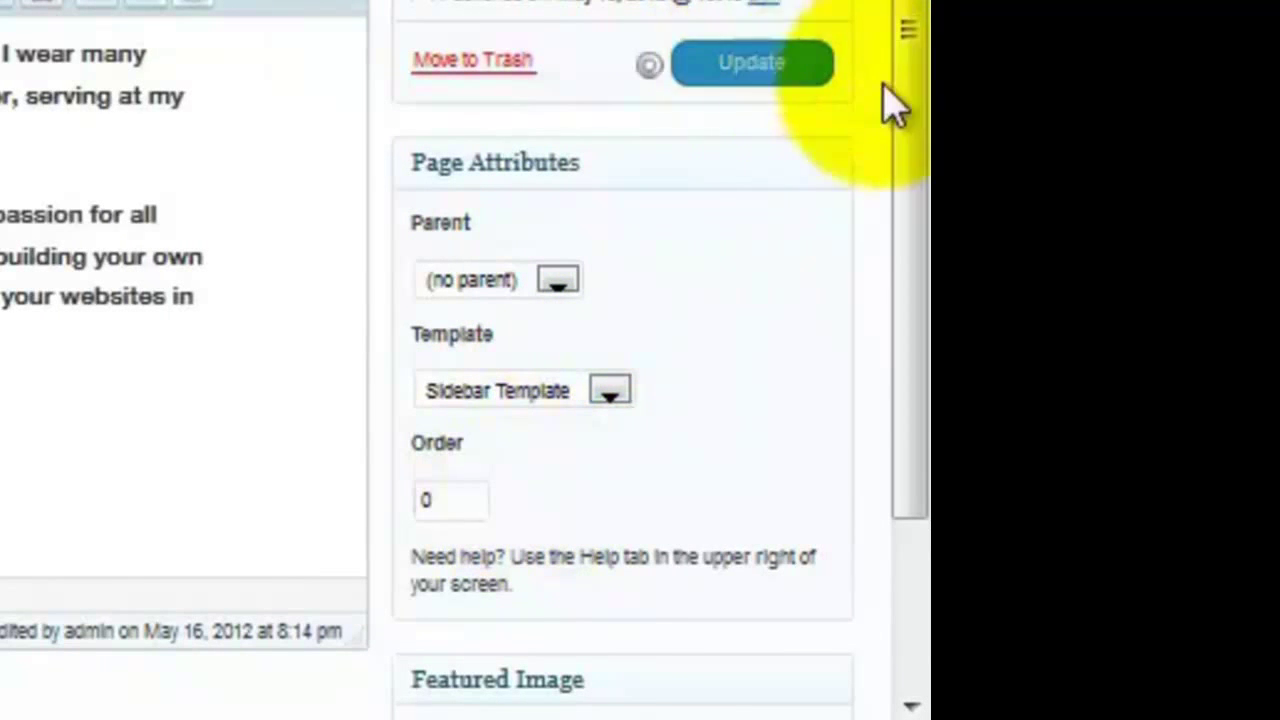
# Step: Reload the live About Me page and look through its layout and sidebar
pyautogui.click(1070, 12)
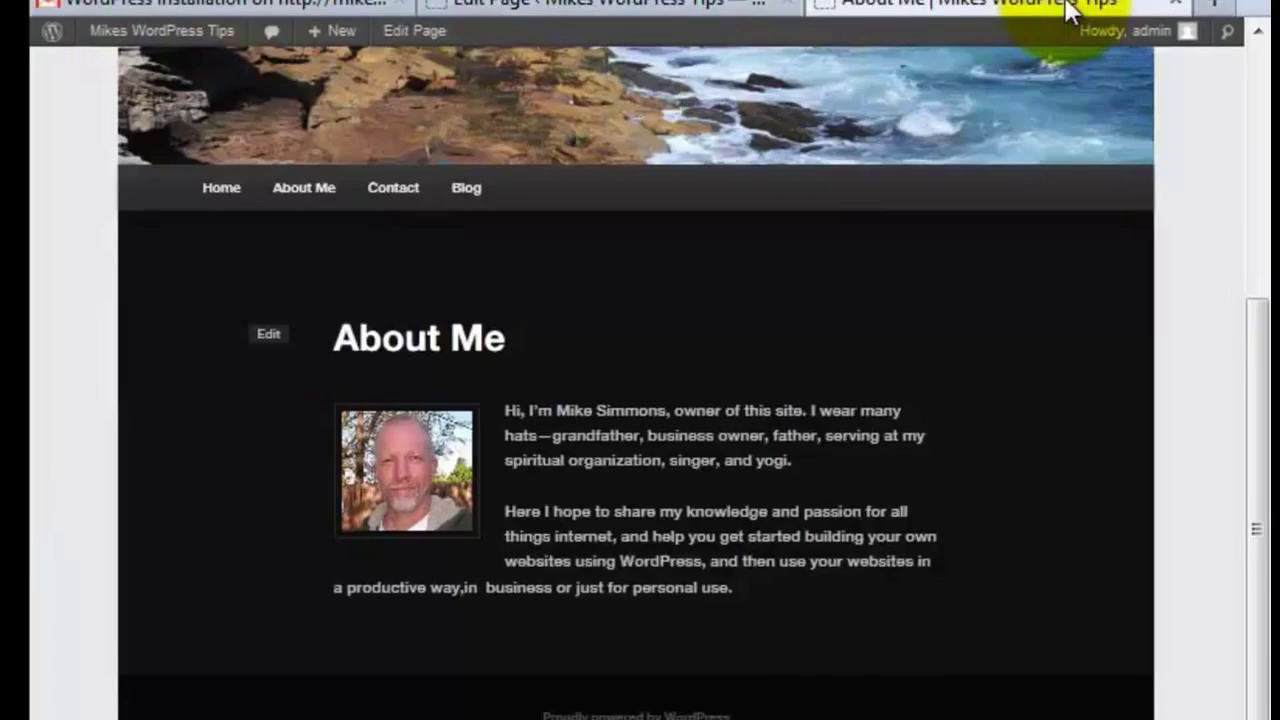
pyautogui.rightClick(1070, 12)
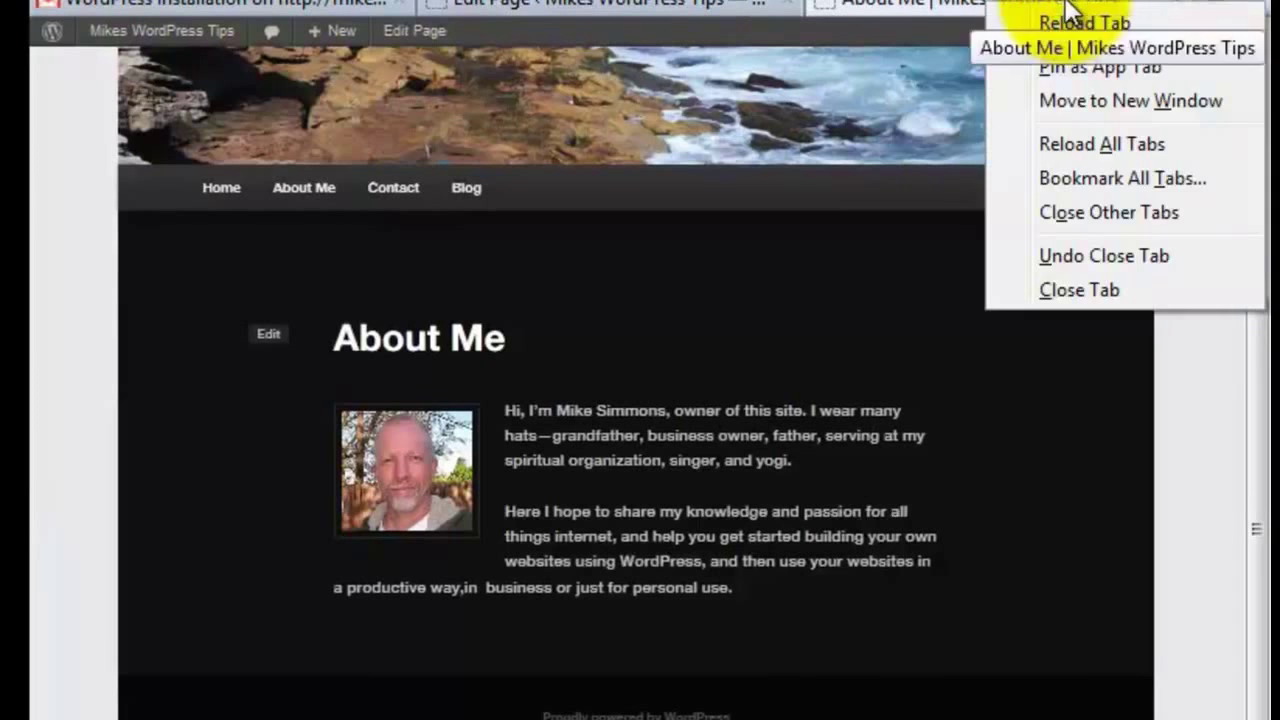
pyautogui.click(1066, 24)
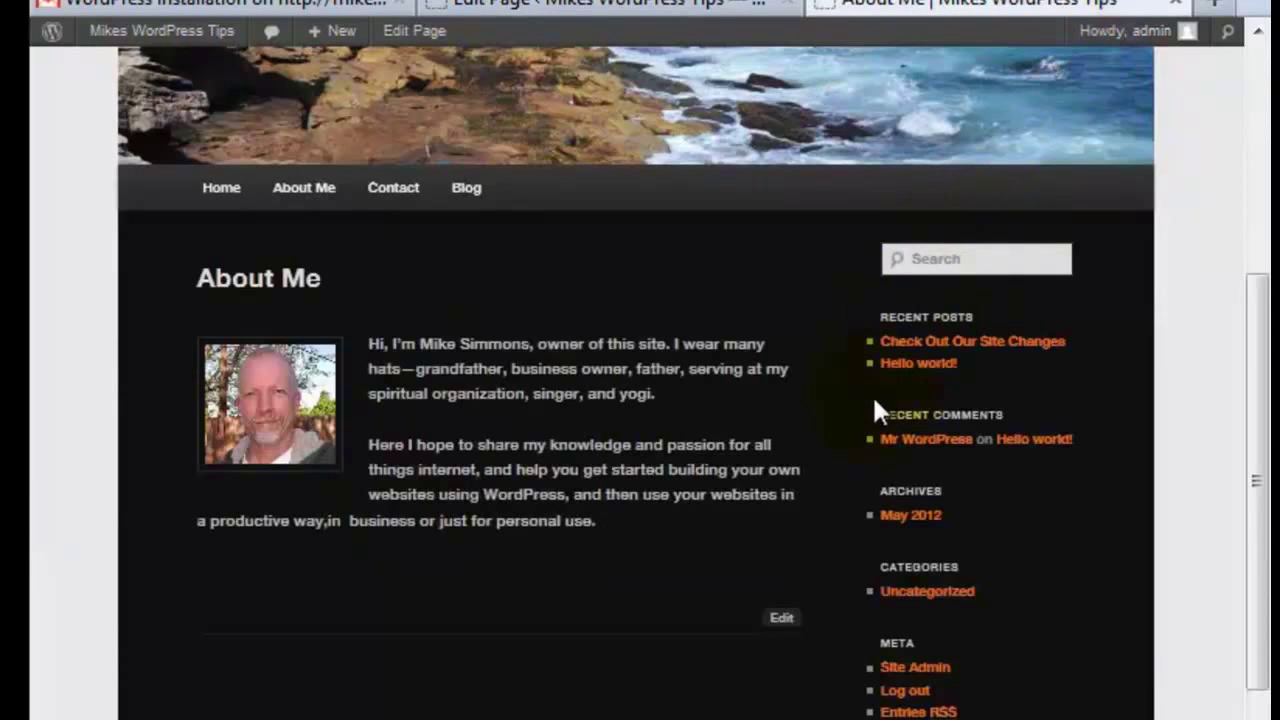
pyautogui.moveTo(1257, 329); pyautogui.dragTo(1262, 447)
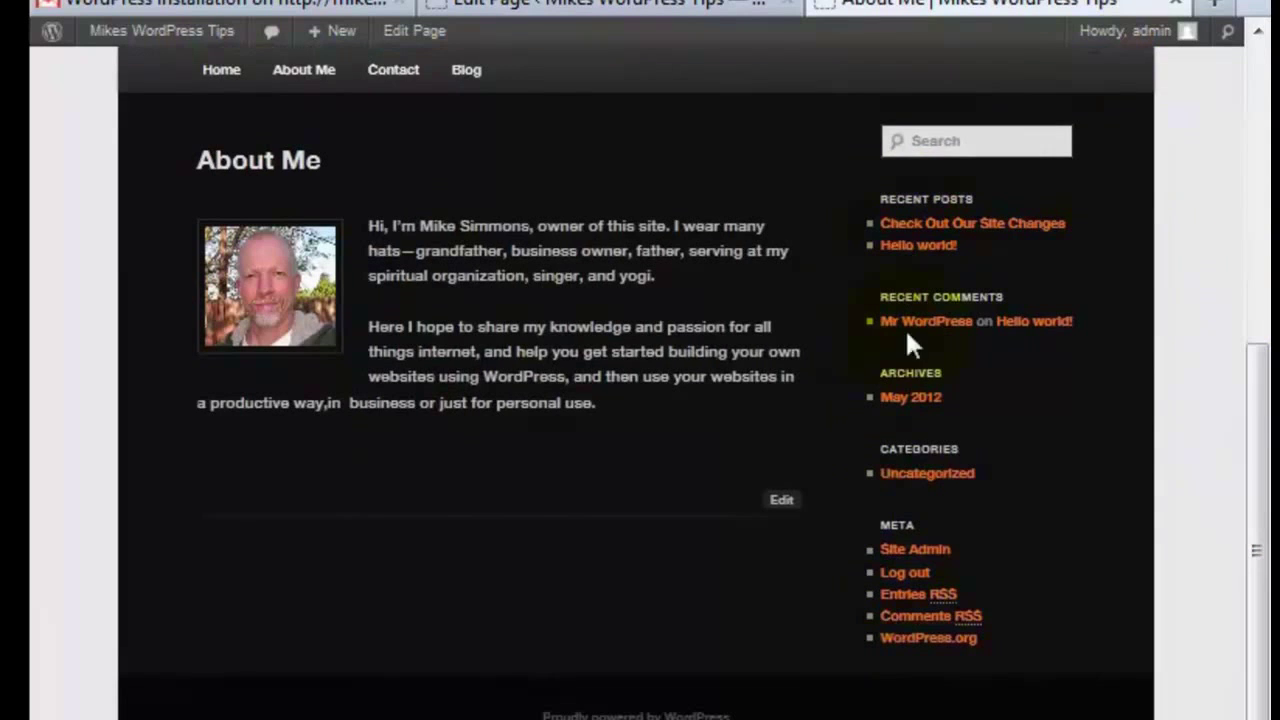
pyautogui.moveTo(1251, 500); pyautogui.dragTo(1250, 345)
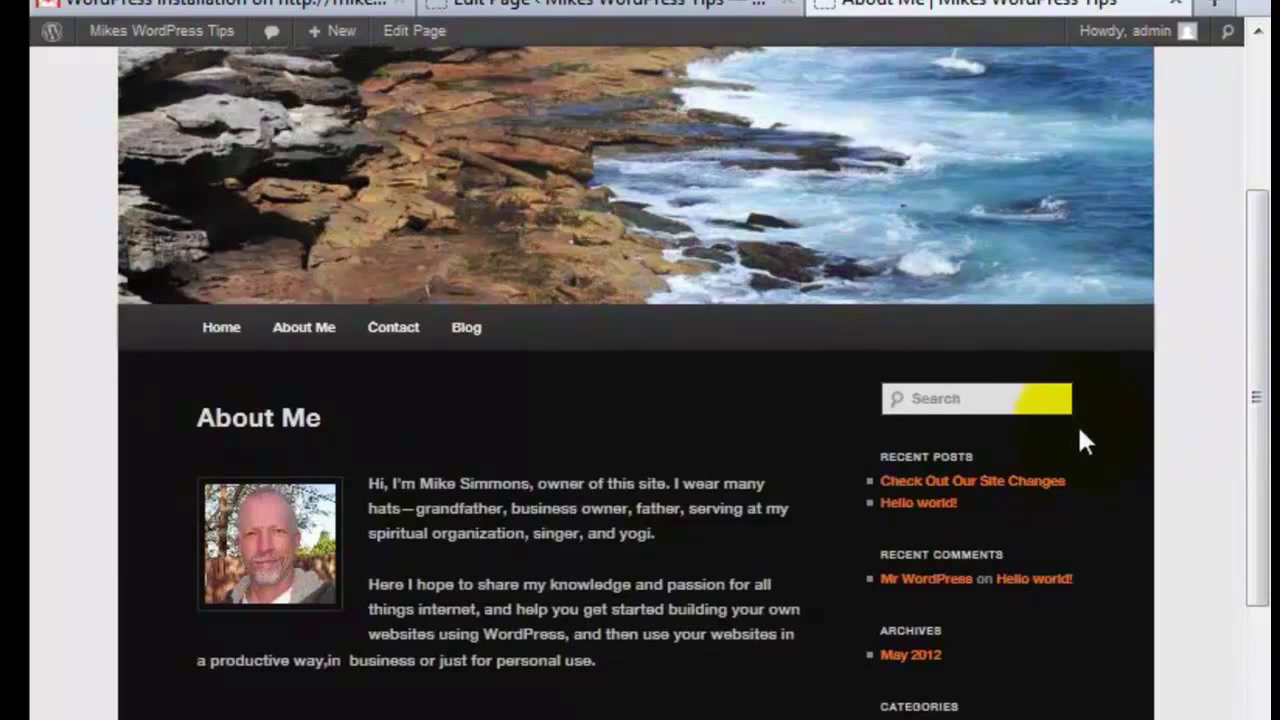
# Step: Set the Twenty Eleven theme's default layout to Content on right and save the theme options
pyautogui.click(510, 12)
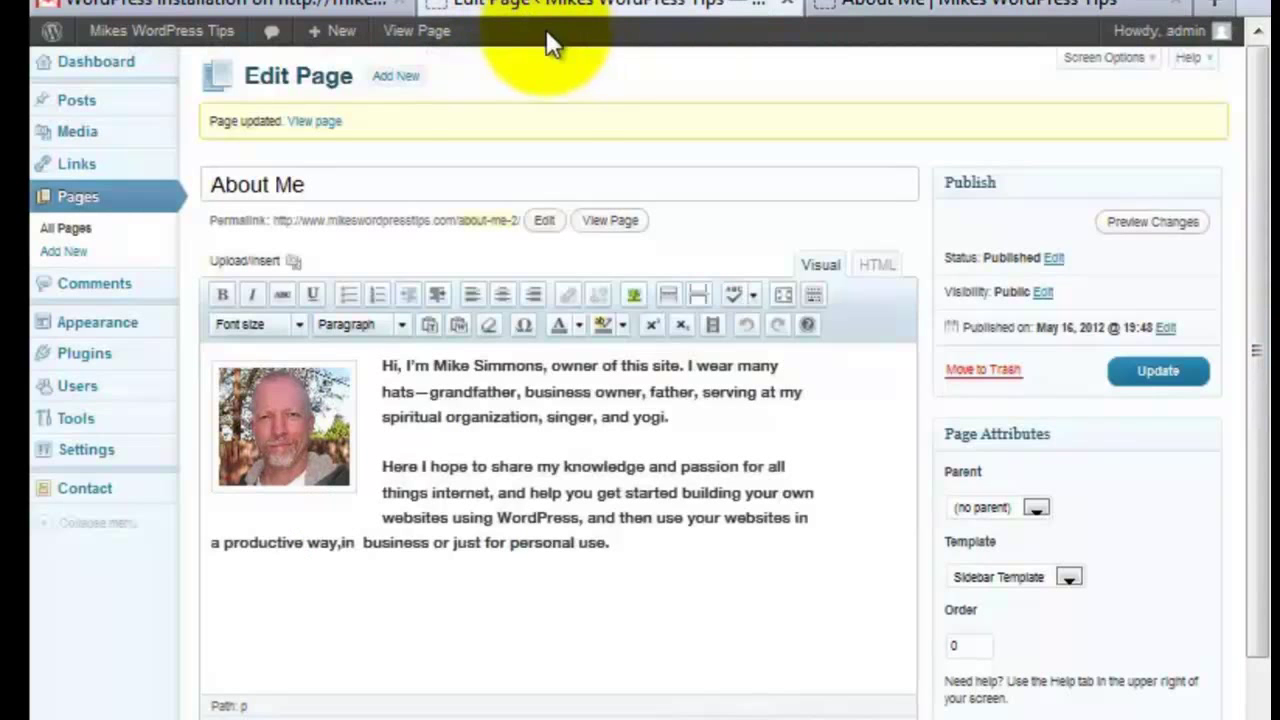
pyautogui.moveTo(90, 337)
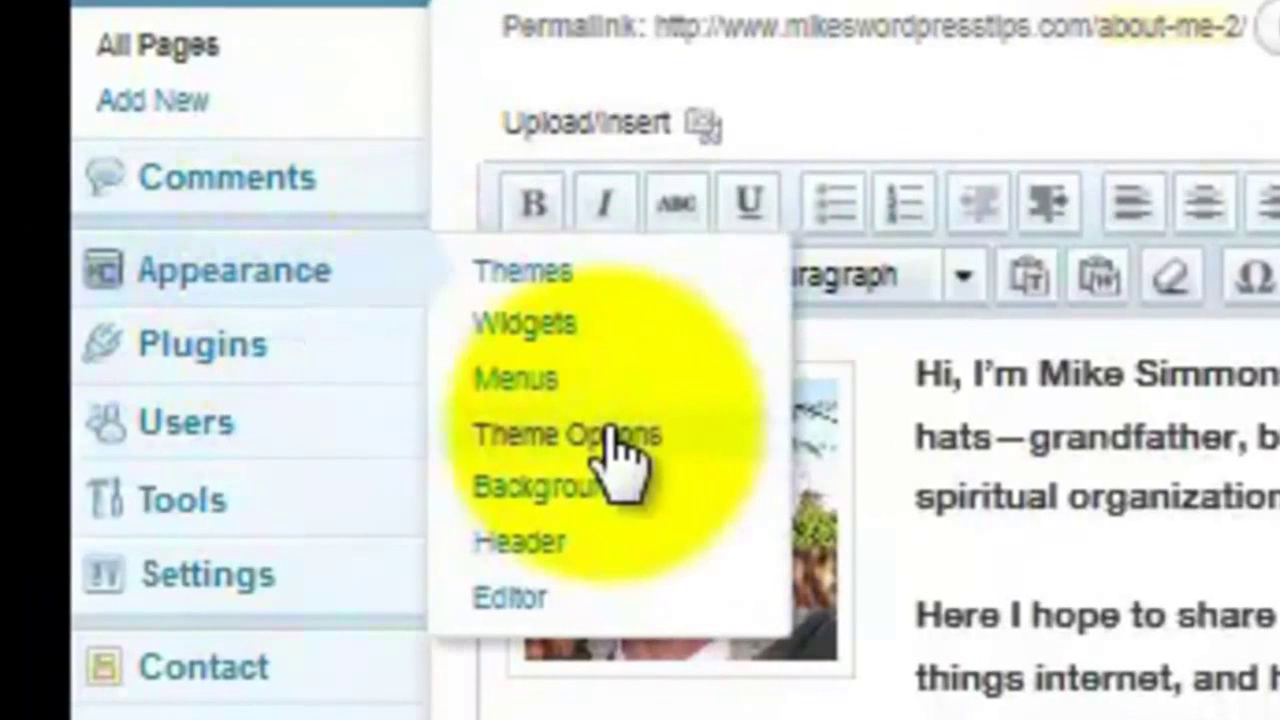
pyautogui.click(606, 437)
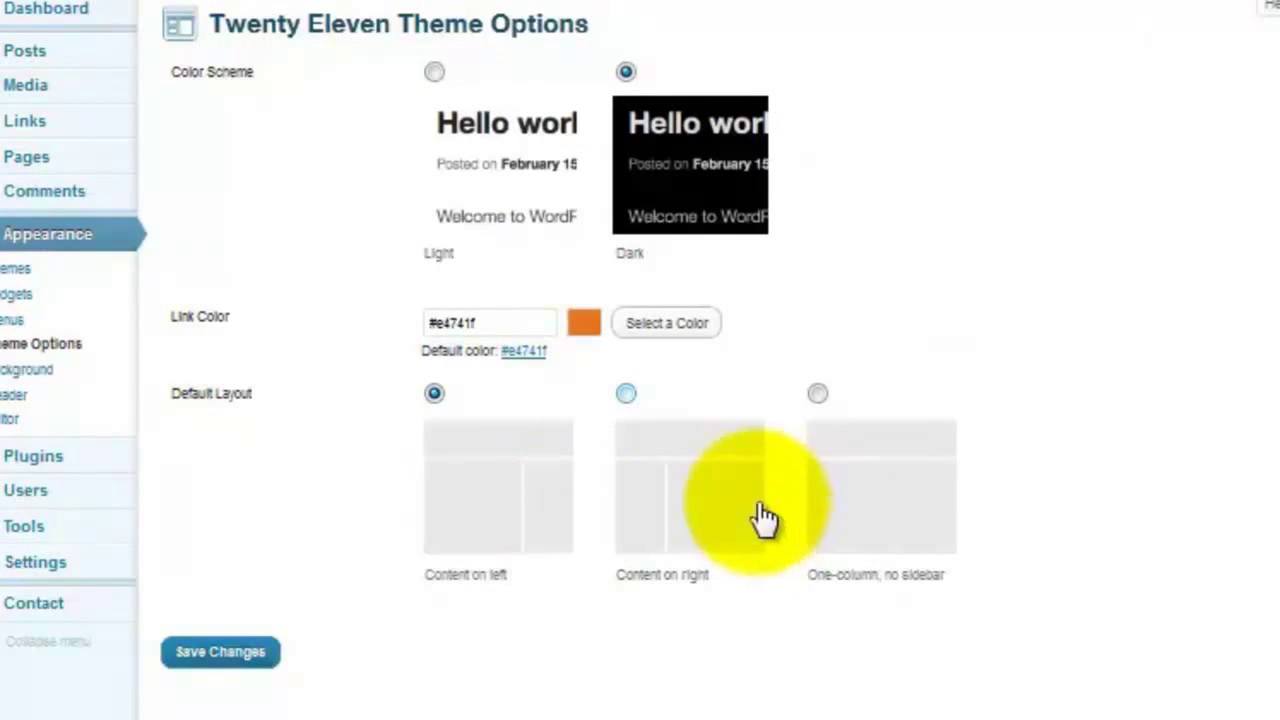
pyautogui.click(625, 398)
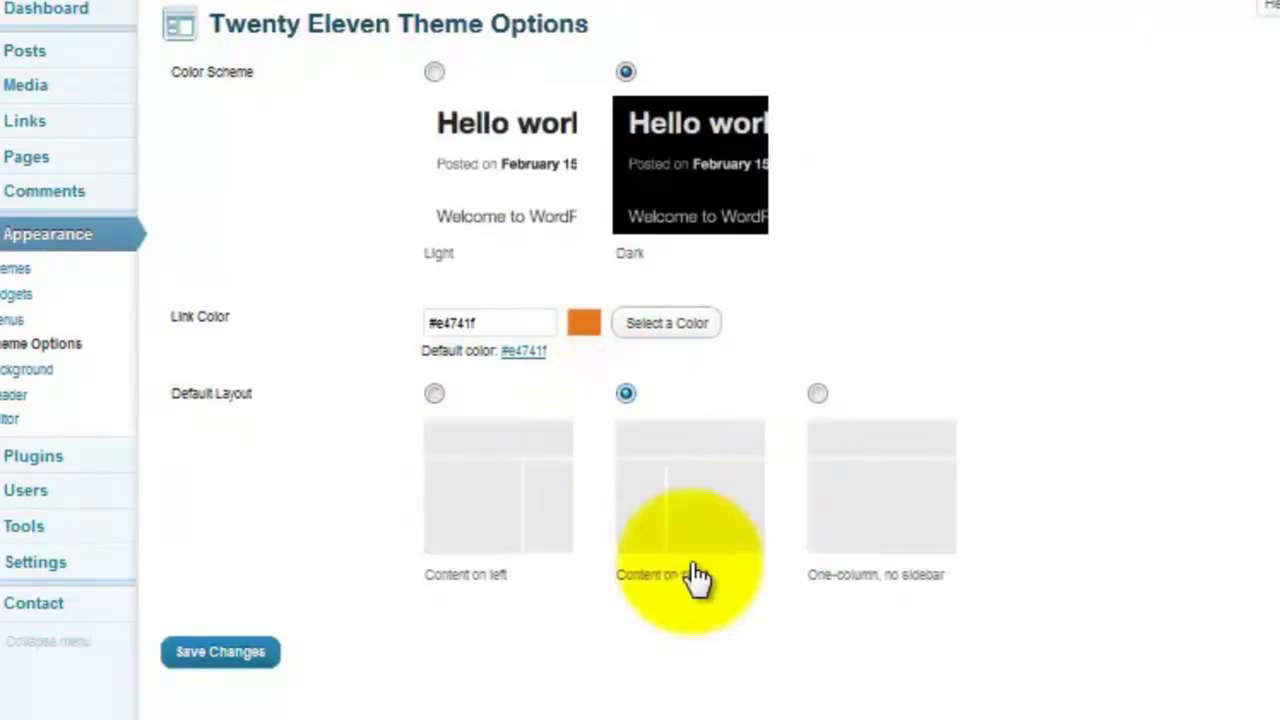
pyautogui.click(218, 645)
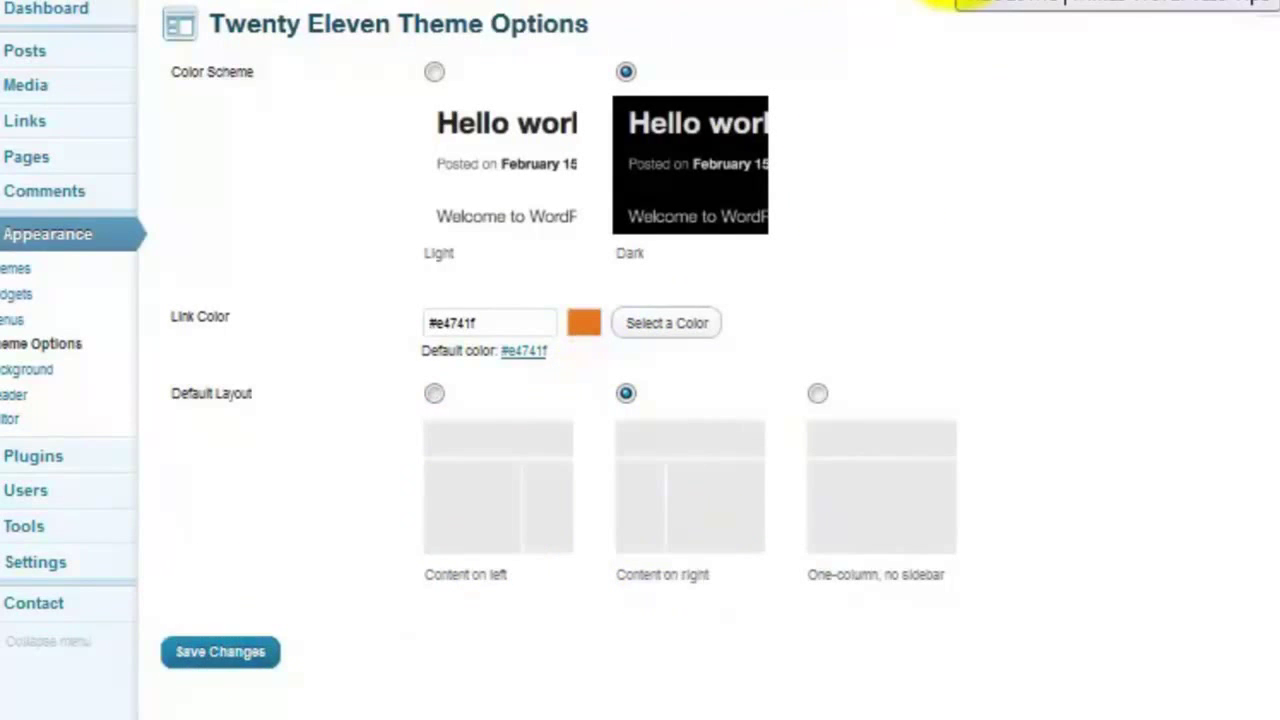
# Step: Reload the live About Me page and check where the sidebar sits relative to the content
pyautogui.click(957, 3)
pyautogui.rightClick(985, 5)
pyautogui.press('Escape')
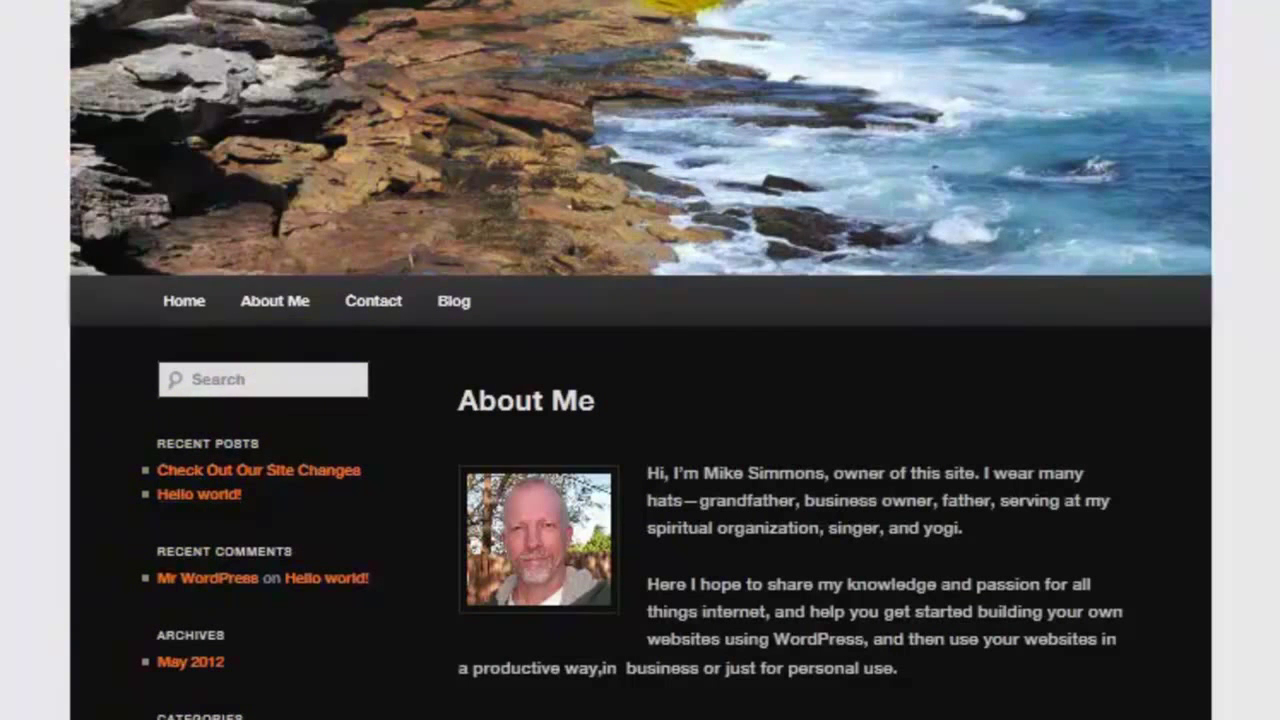
# Step: Delete the Search, Recent Comments, Archives, Categories and Meta widgets from the Main Sidebar, keeping only Recent Posts
pyautogui.click(770, 5)
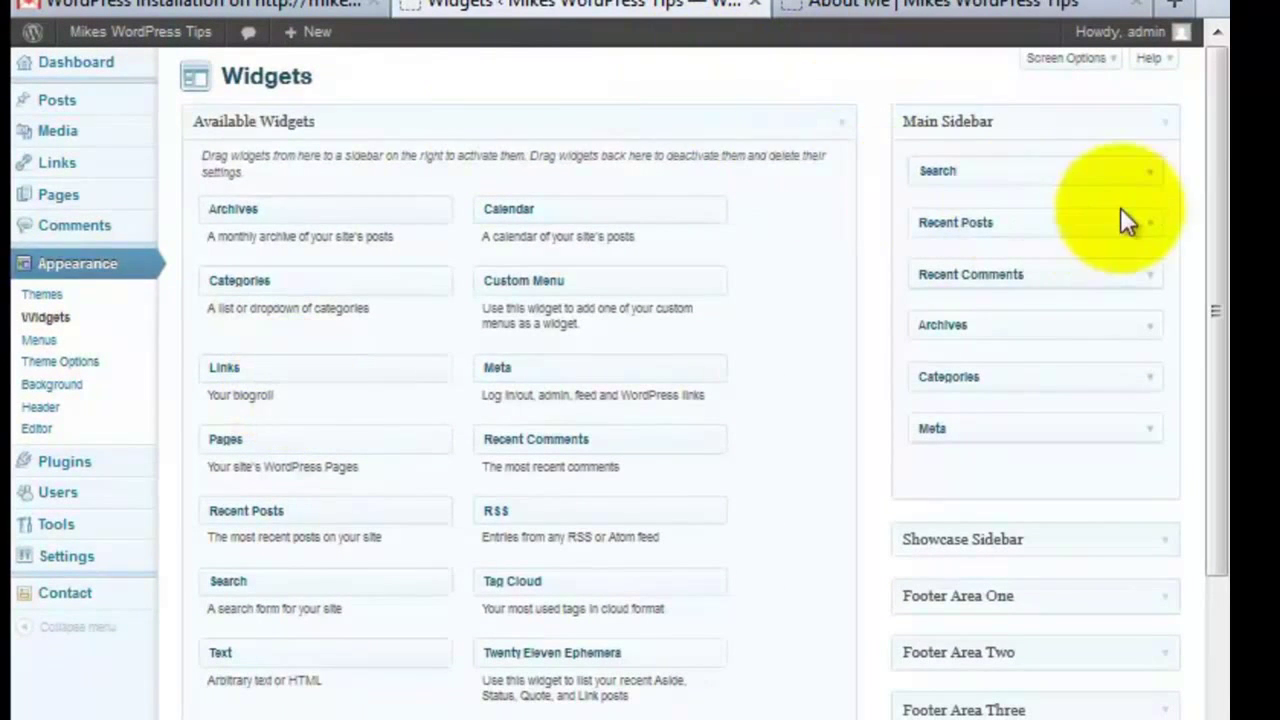
pyautogui.click(1149, 172)
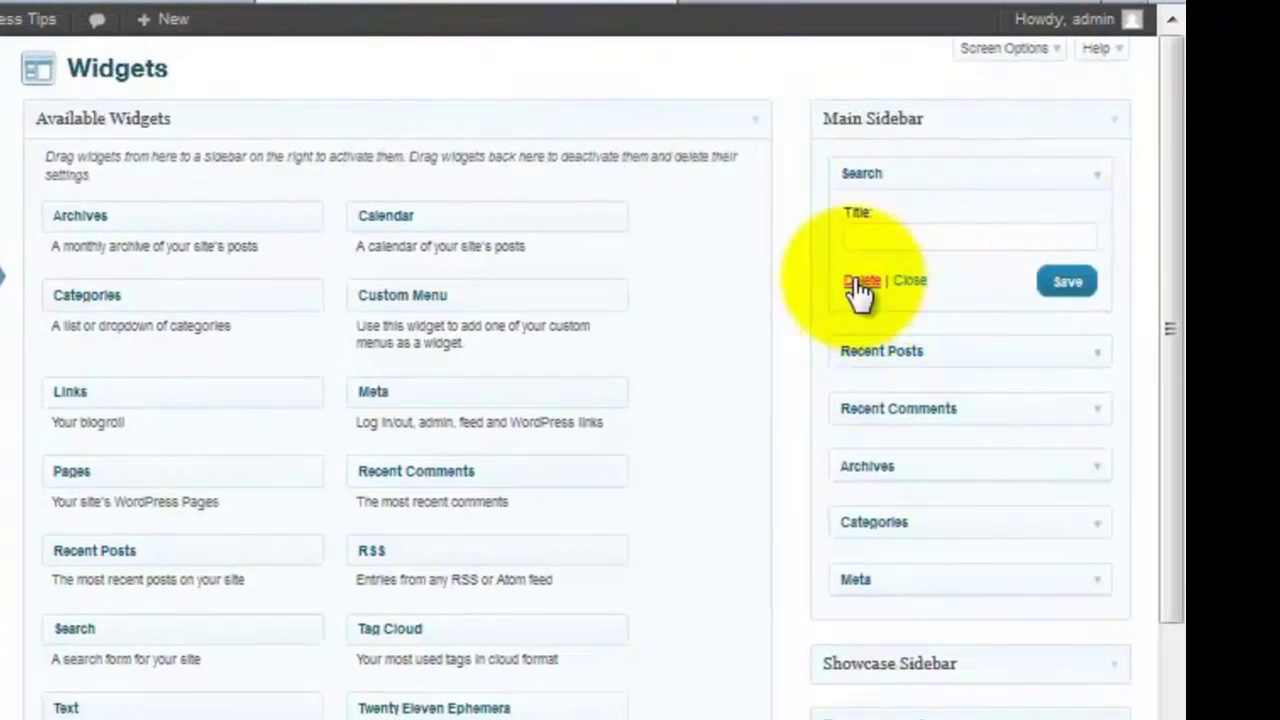
pyautogui.click(938, 267)
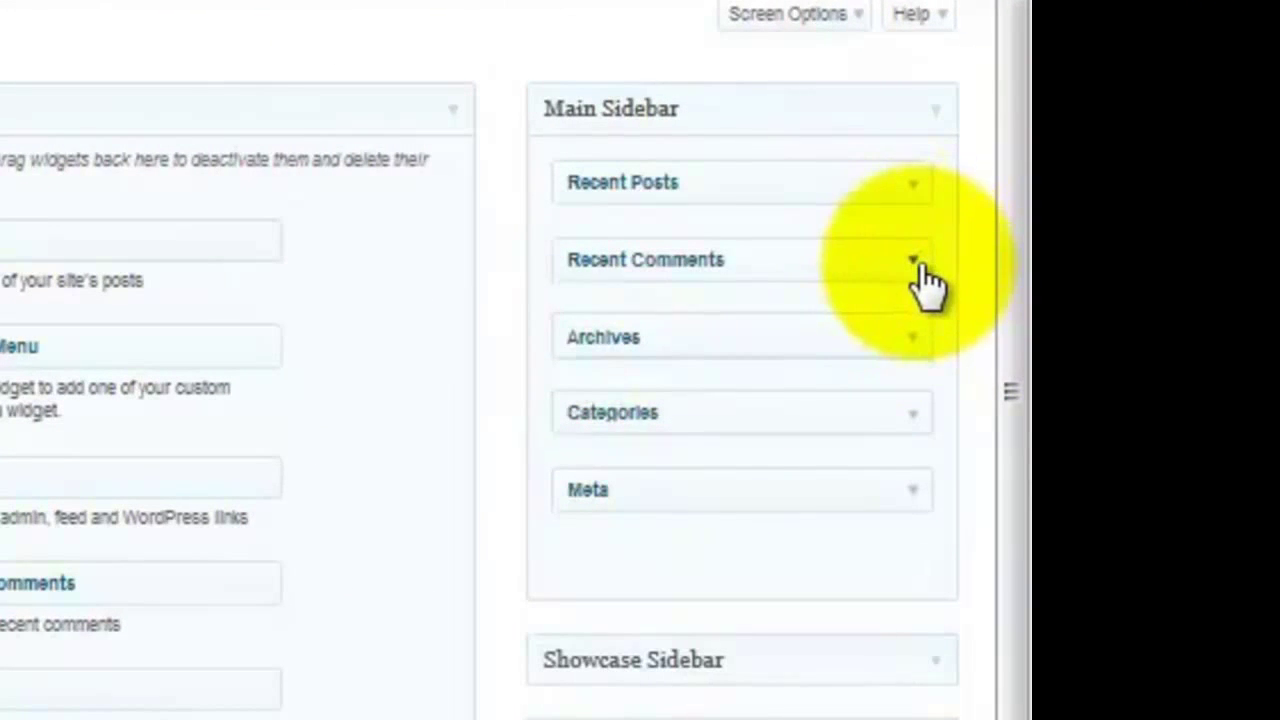
pyautogui.click(915, 262)
pyautogui.click(590, 462)
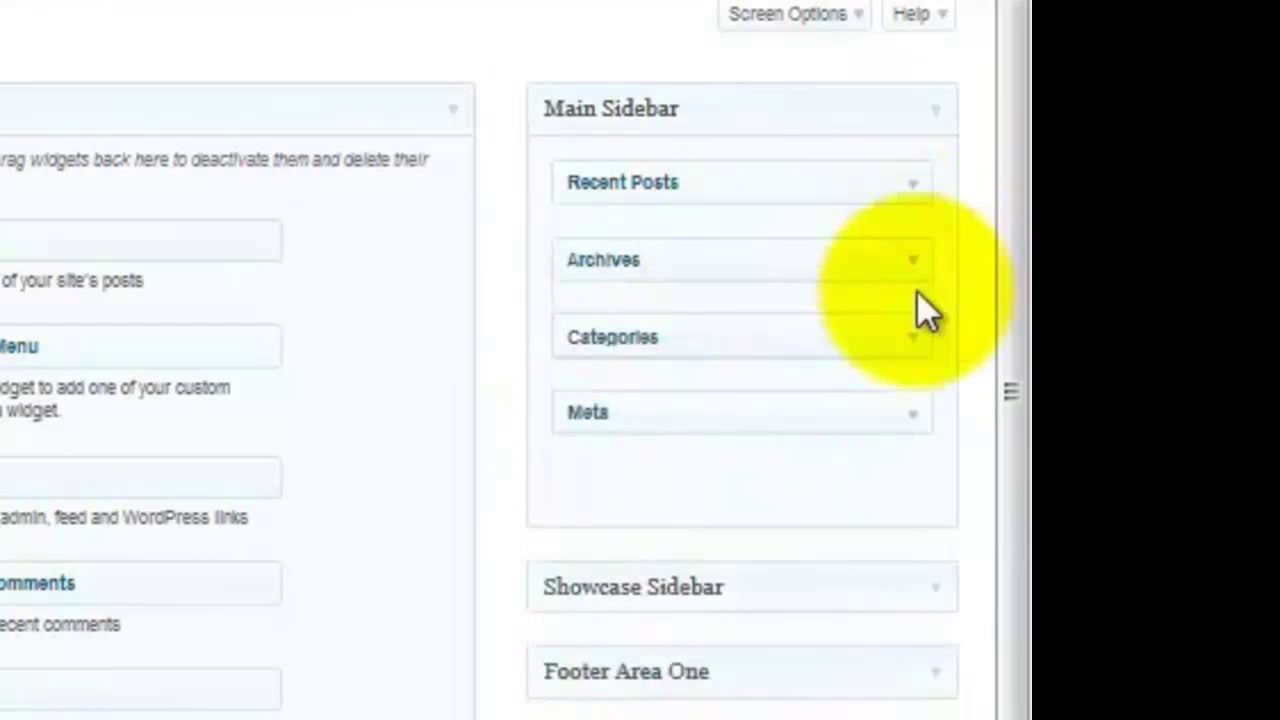
pyautogui.click(912, 262)
pyautogui.click(594, 486)
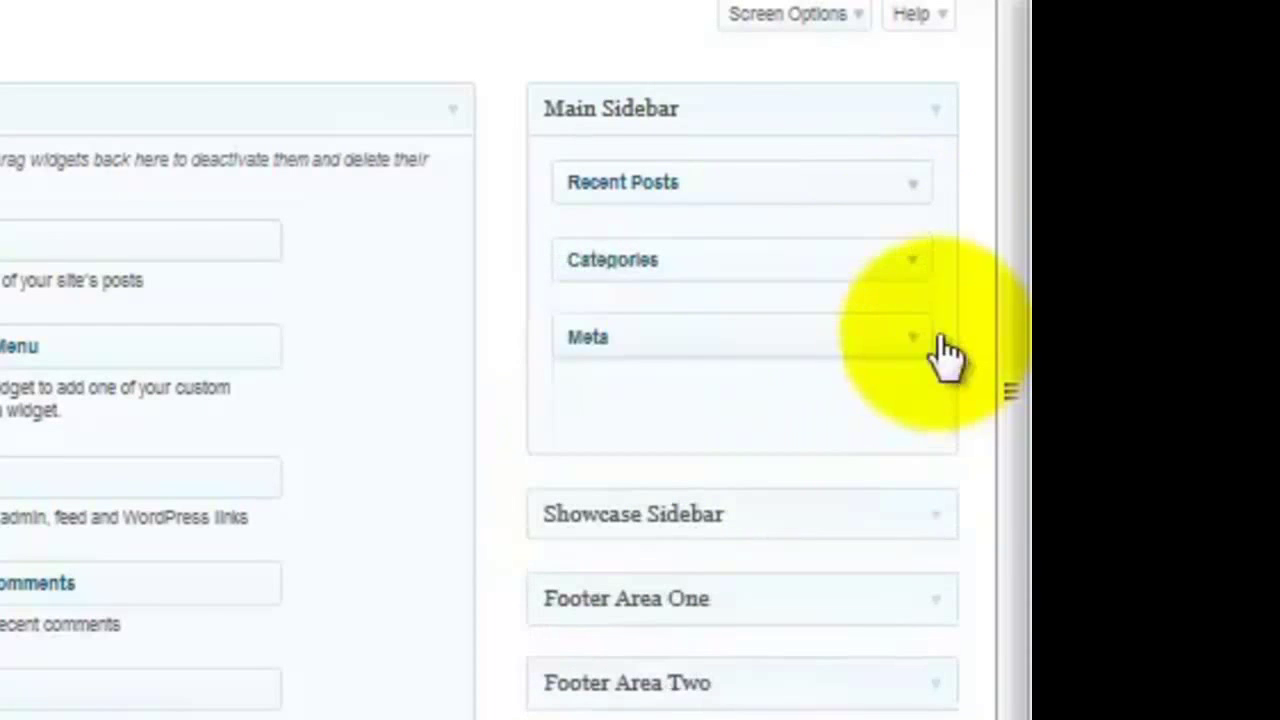
pyautogui.click(911, 262)
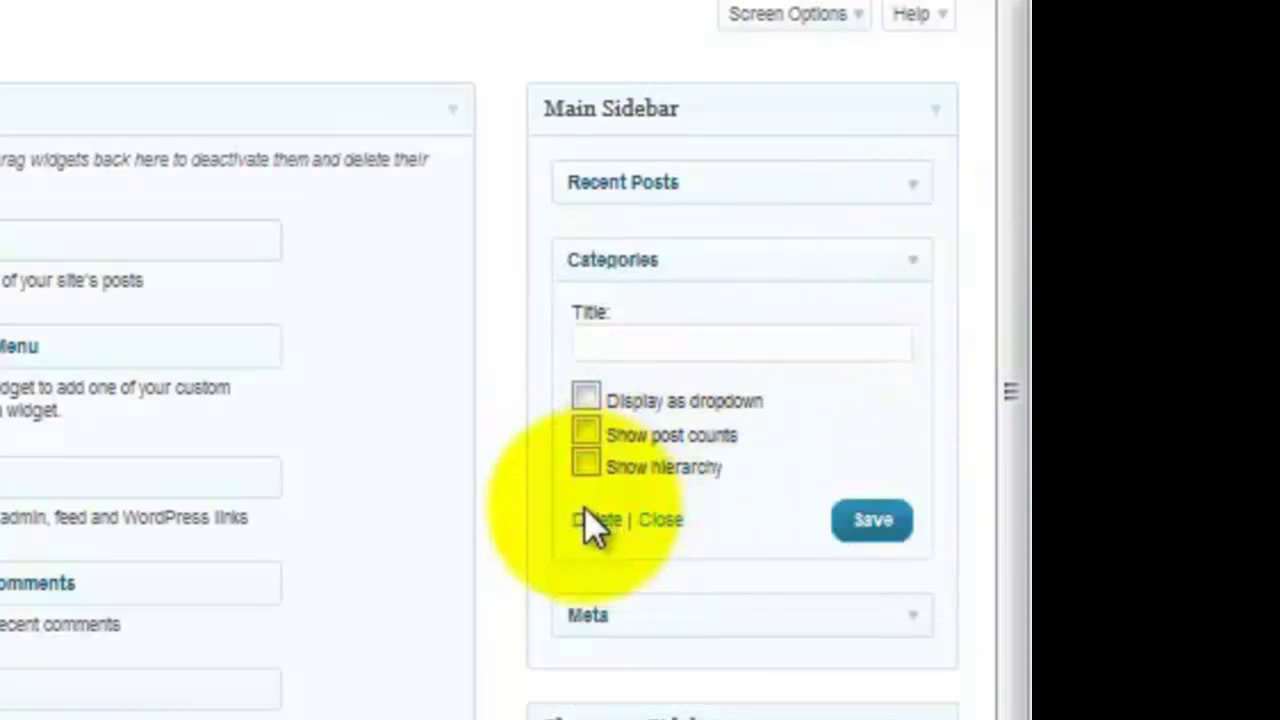
pyautogui.click(594, 520)
pyautogui.click(600, 404)
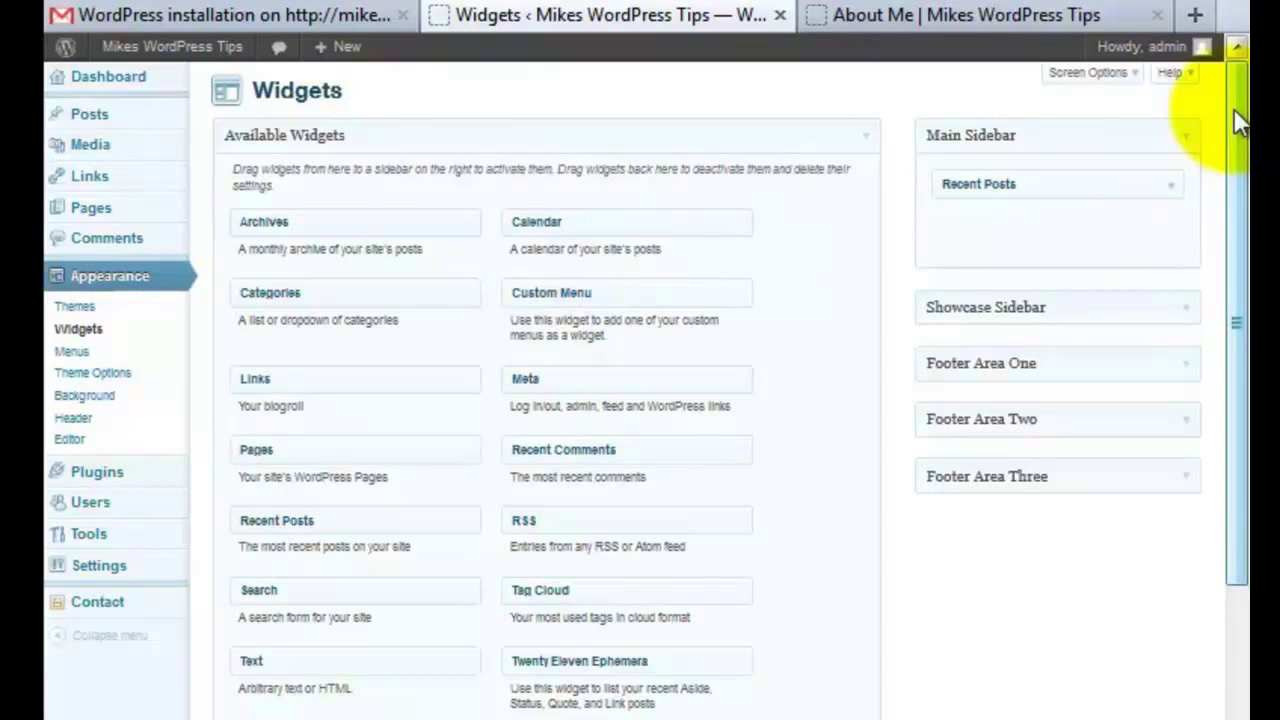
# Step: Add a Pages widget to the Main Sidebar below Recent Posts, leaving its settings at their defaults
pyautogui.moveTo(1240, 120); pyautogui.dragTo(1220, 160)
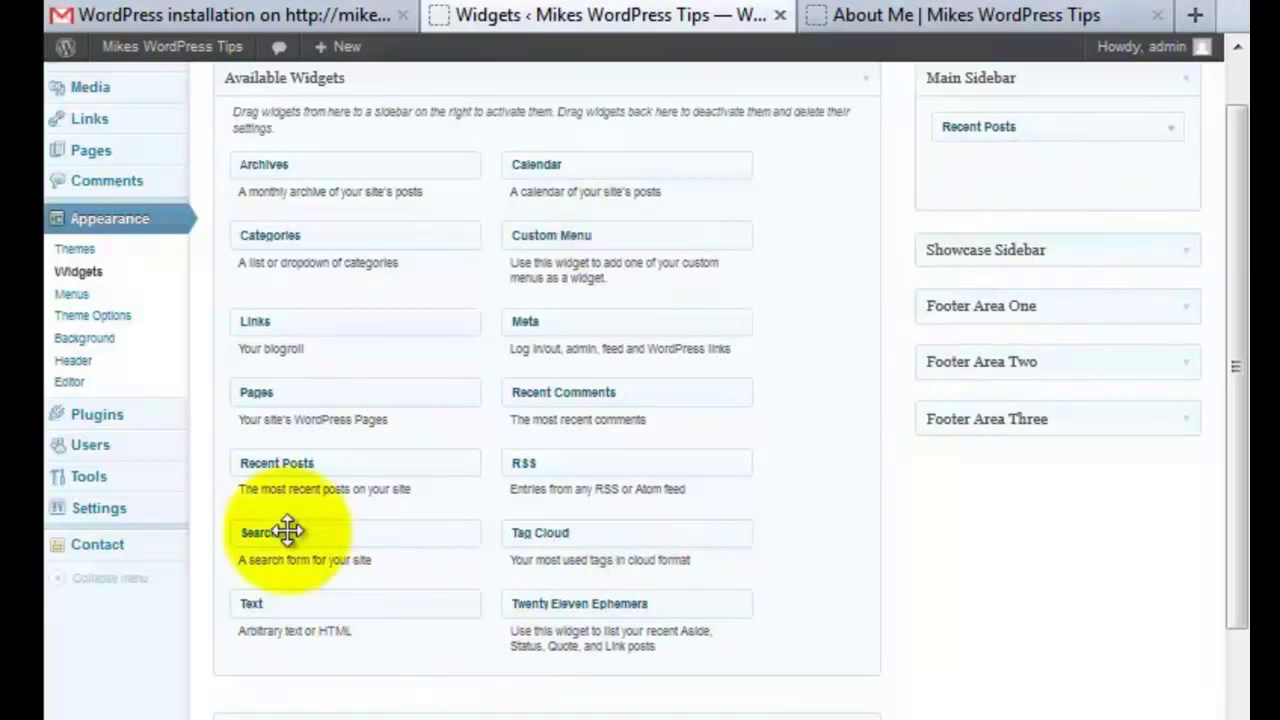
pyautogui.moveTo(272, 398); pyautogui.dragTo(975, 185)
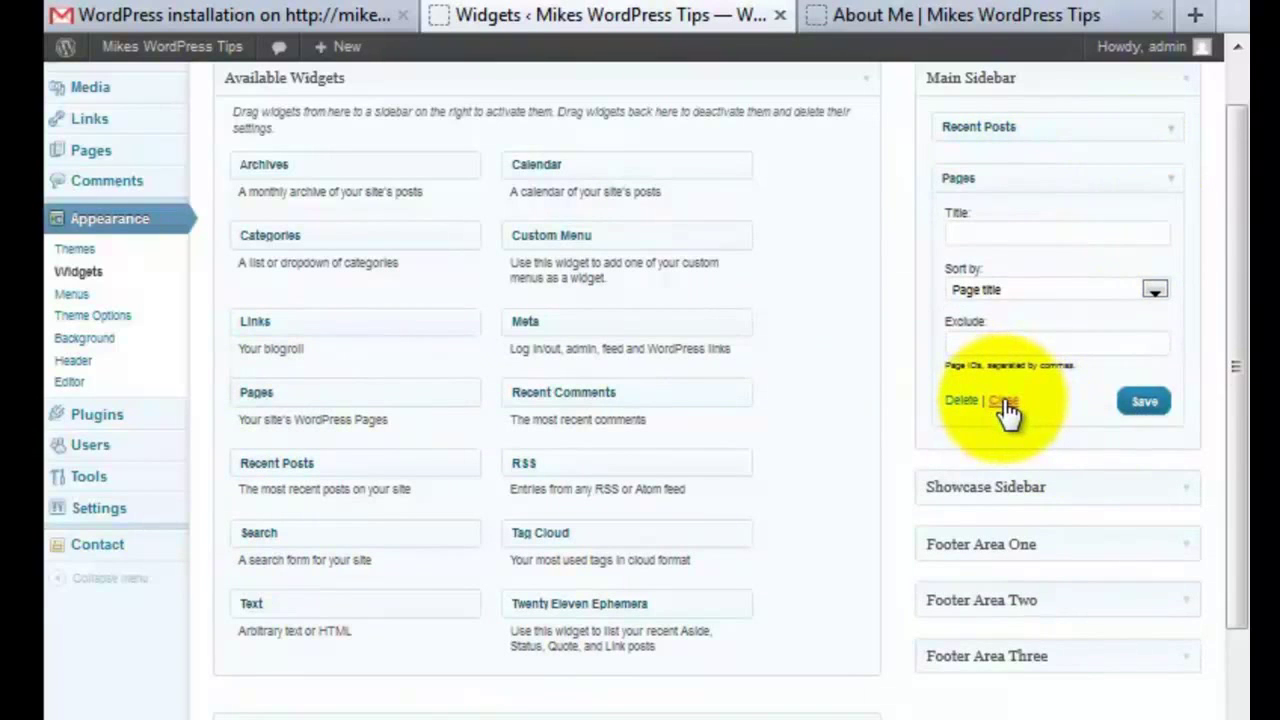
pyautogui.click(1003, 401)
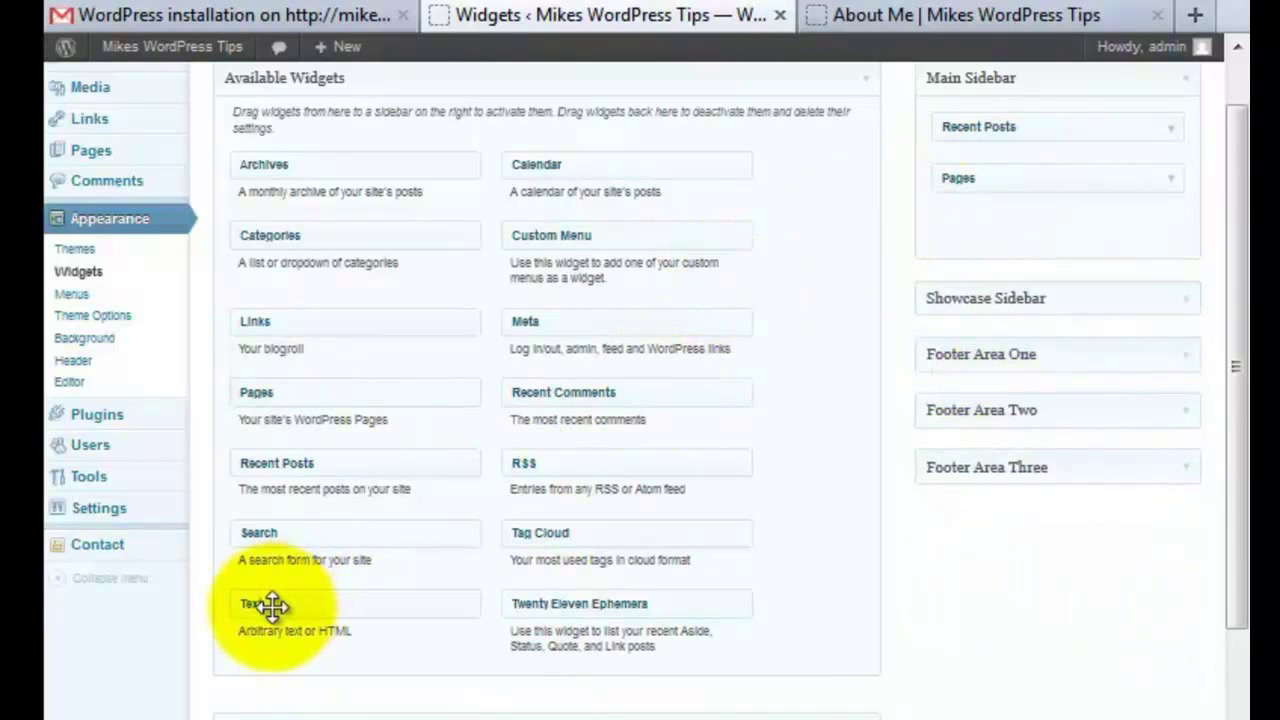
# Step: Add a Text widget below Pages in the Main Sidebar and title it "Put Text & HTML Here"
pyautogui.moveTo(268, 607); pyautogui.dragTo(980, 235)
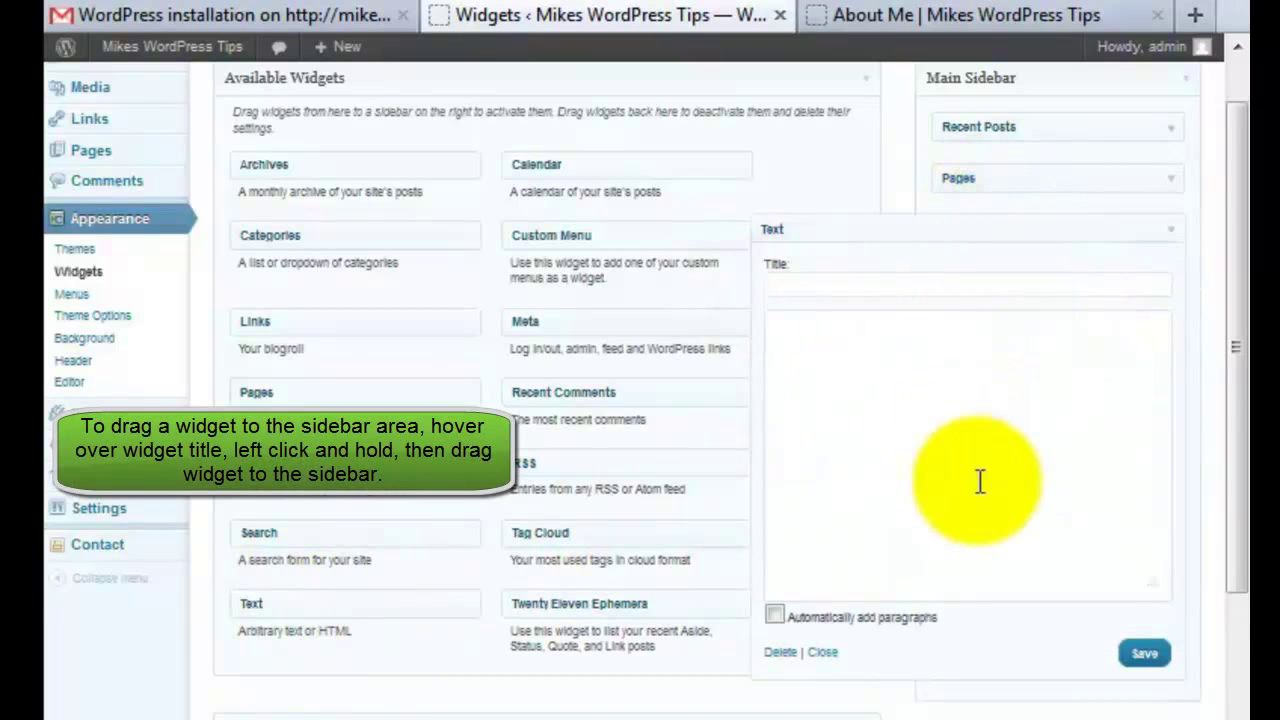
pyautogui.write('Pu')
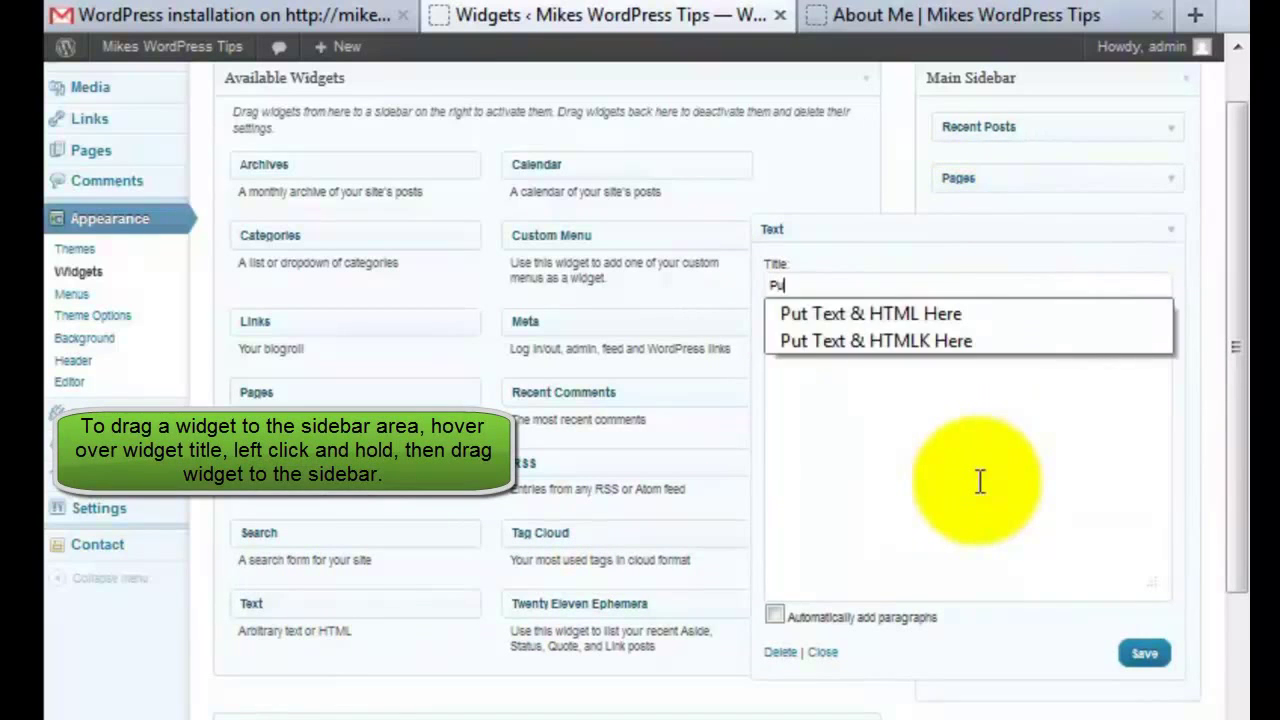
pyautogui.click(863, 314)
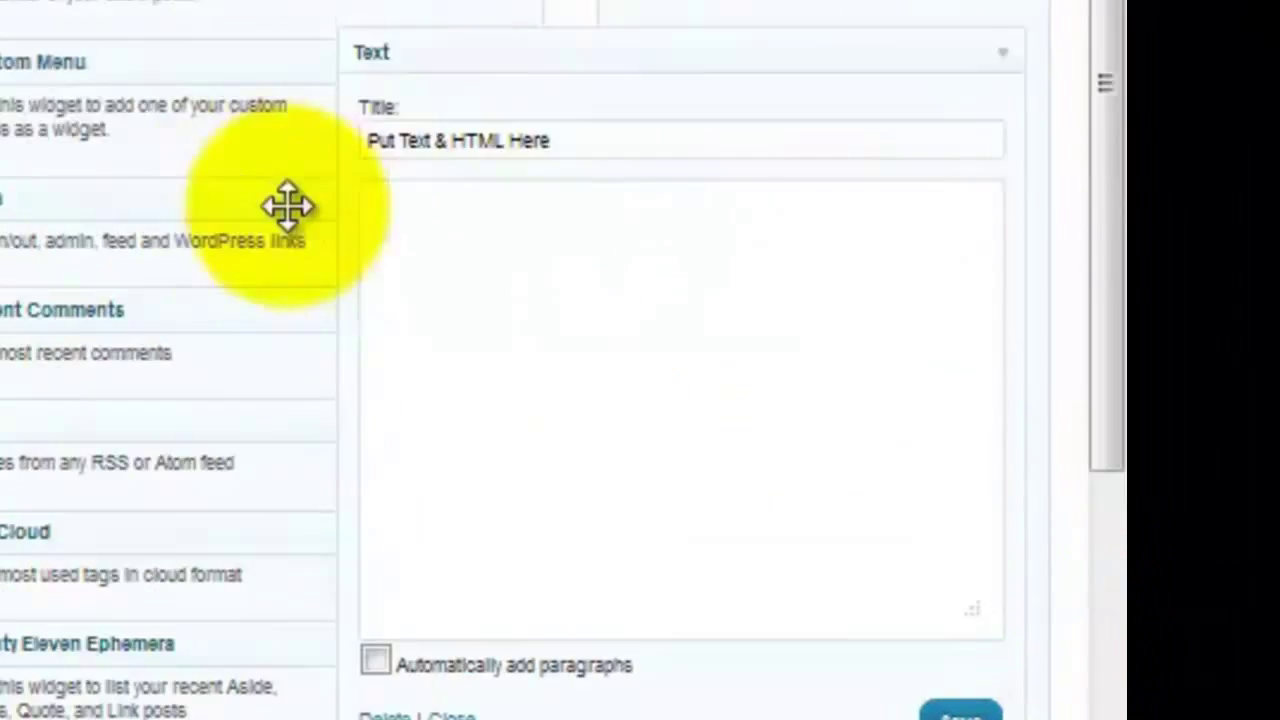
# Step: Paste the HostGator affiliate link code with the HG-banner.jpg image into the Text widget, join its two tags without a line break, and save
pyautogui.rightClick(400, 220)
pyautogui.click(440, 2)
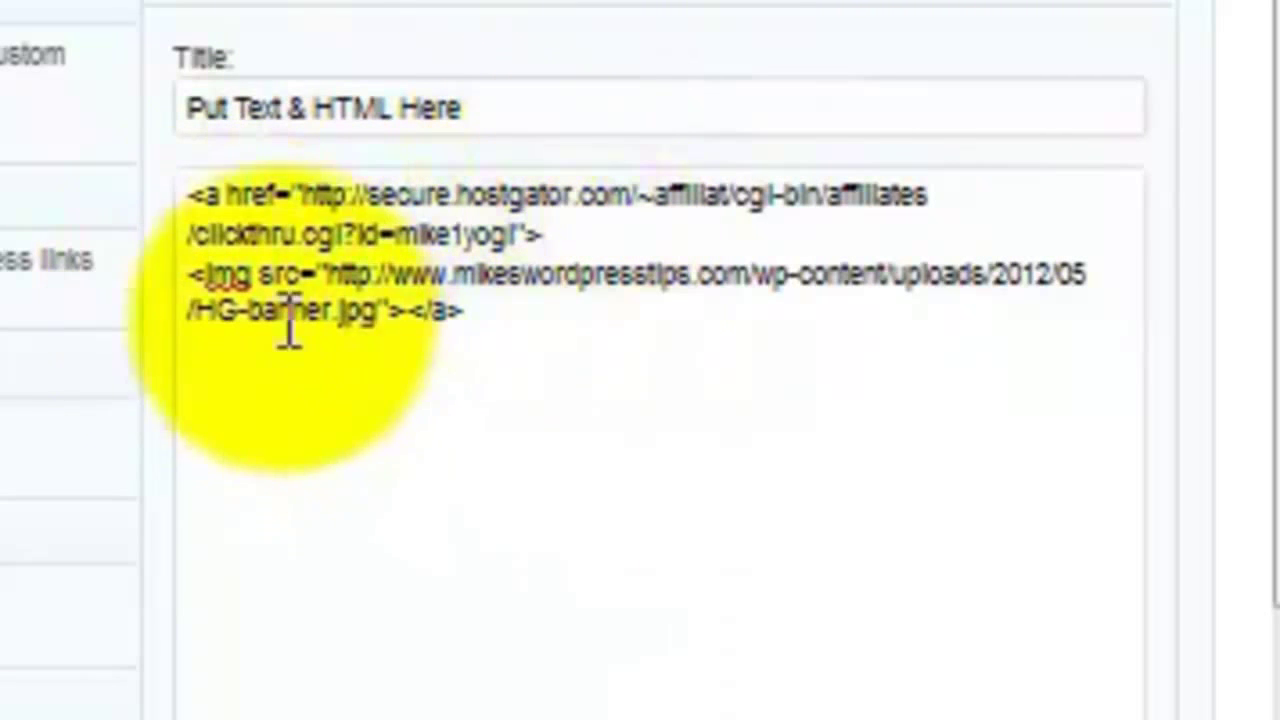
pyautogui.press('BackSpace')
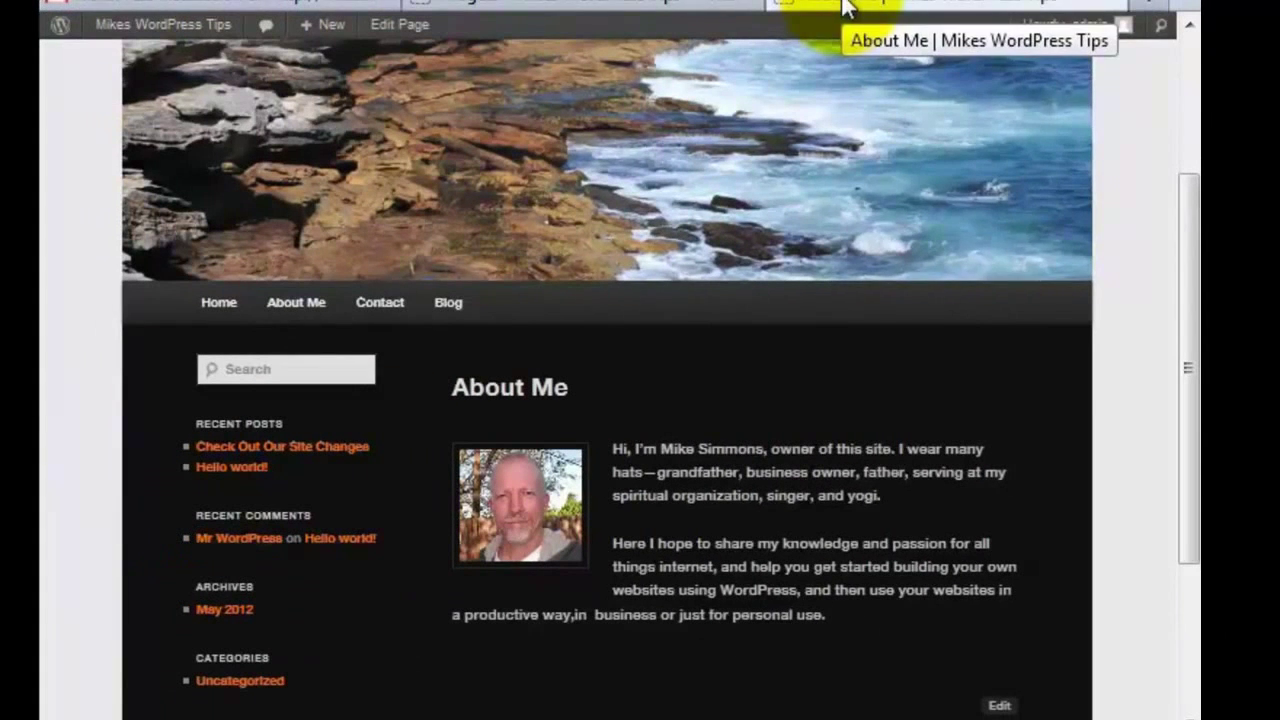
# Step: Reload the live About Me page and look through its sidebar widgets down to the banner
pyautogui.rightClick(846, 9)
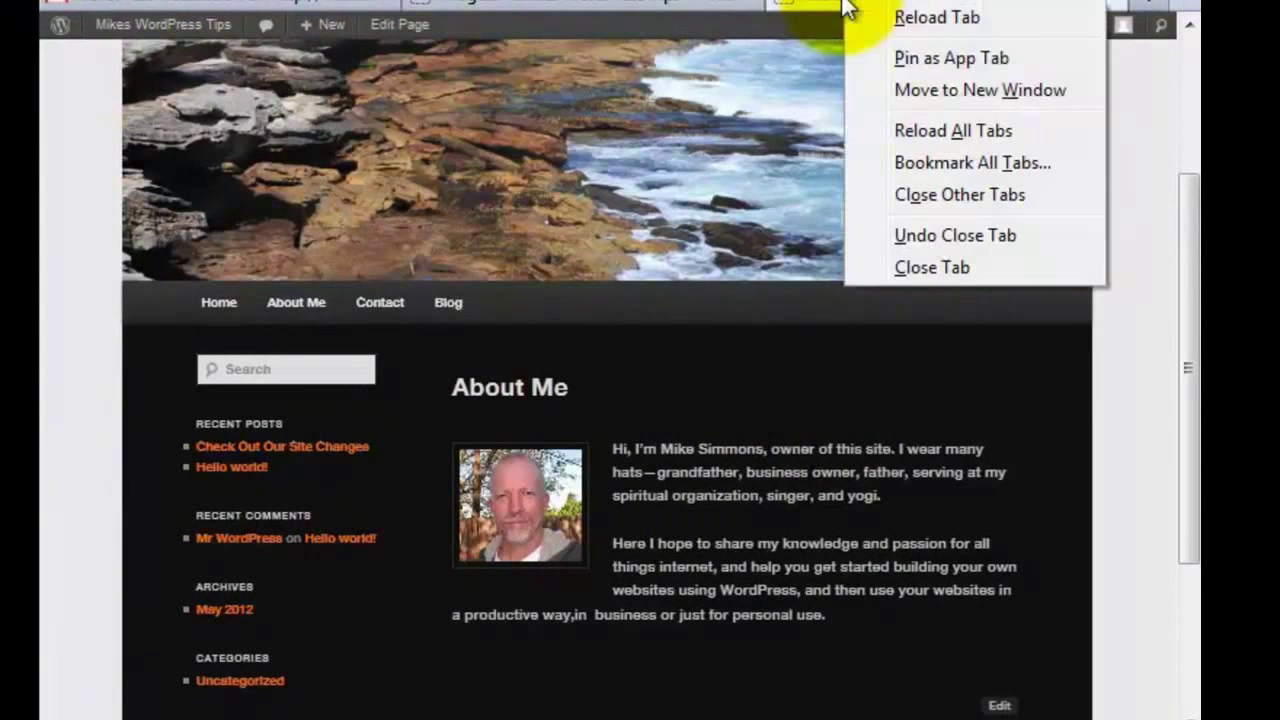
pyautogui.click(943, 17)
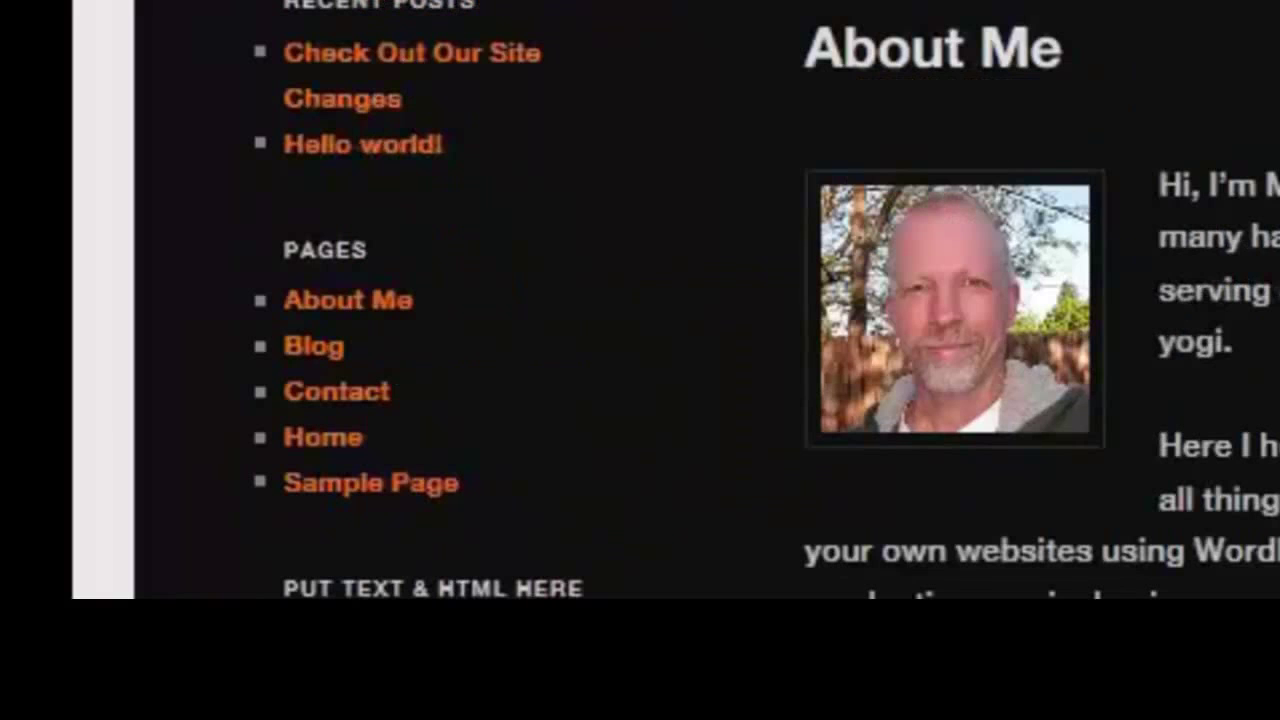
pyautogui.scroll(-5, 700, 300)
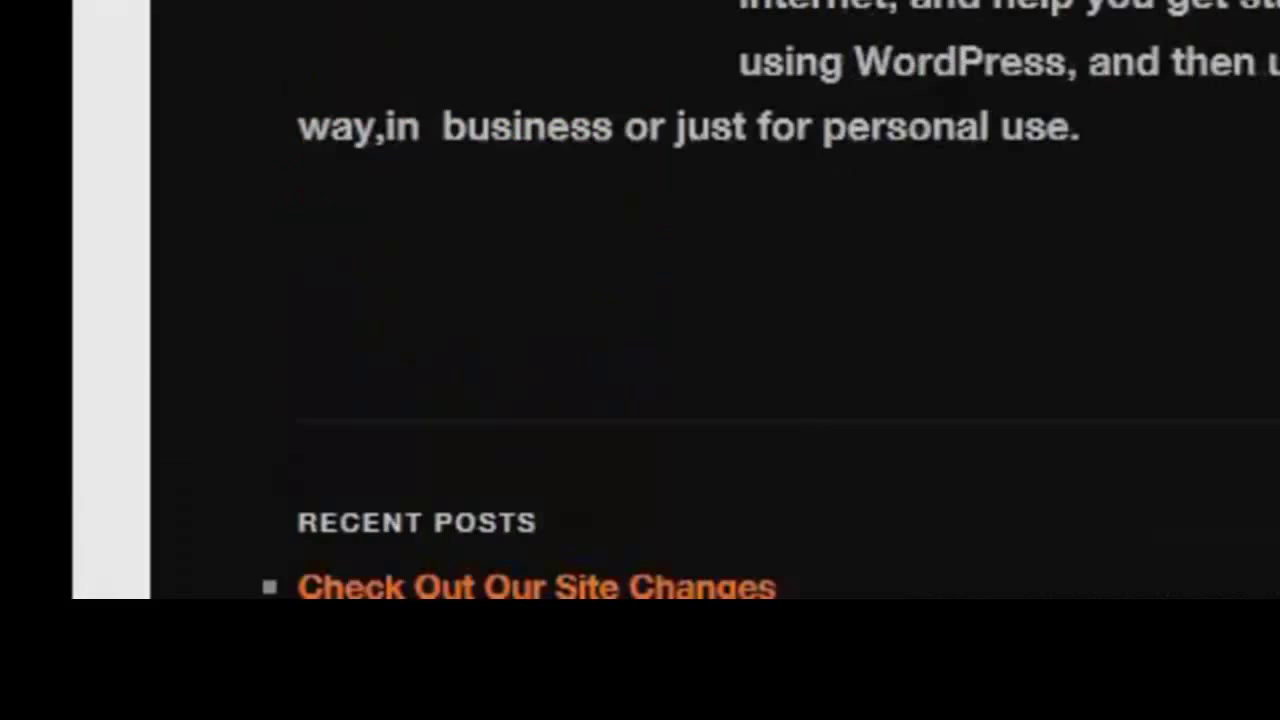
pyautogui.scroll(-5, 700, 300)
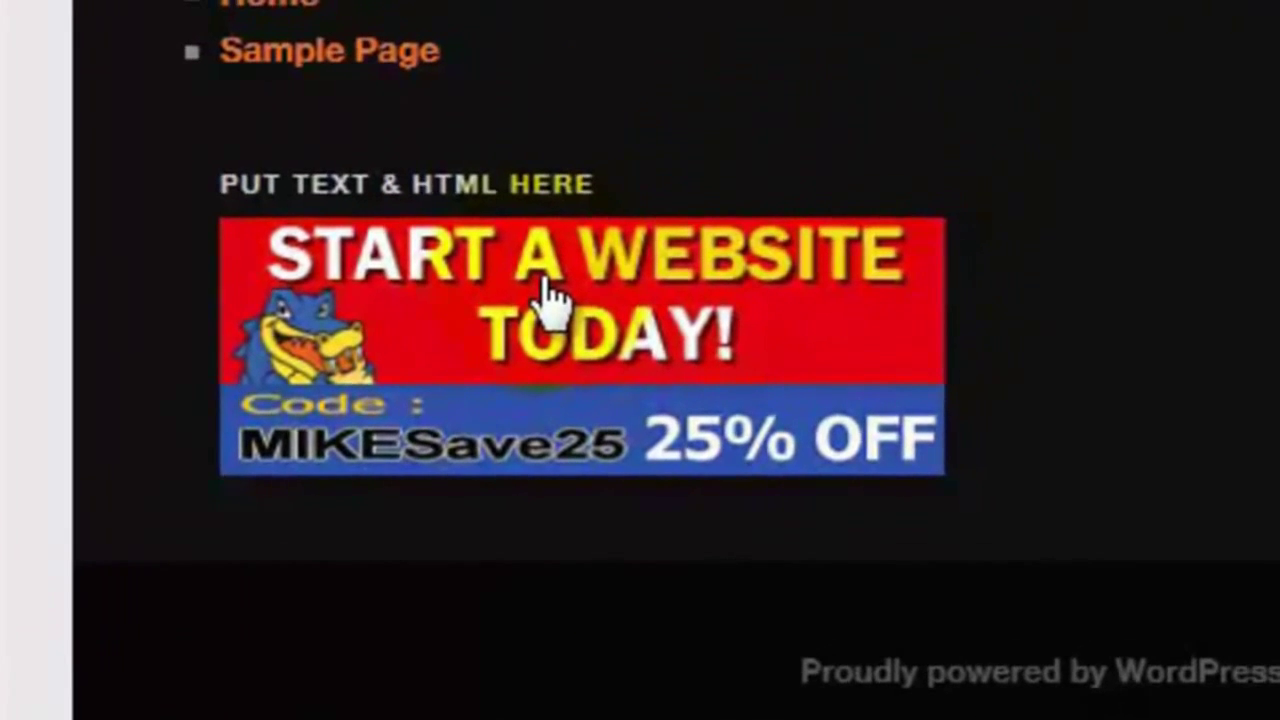
# Step: Test the sidebar banner's link, then return to the About Me page and look over its layout
pyautogui.click(546, 300)
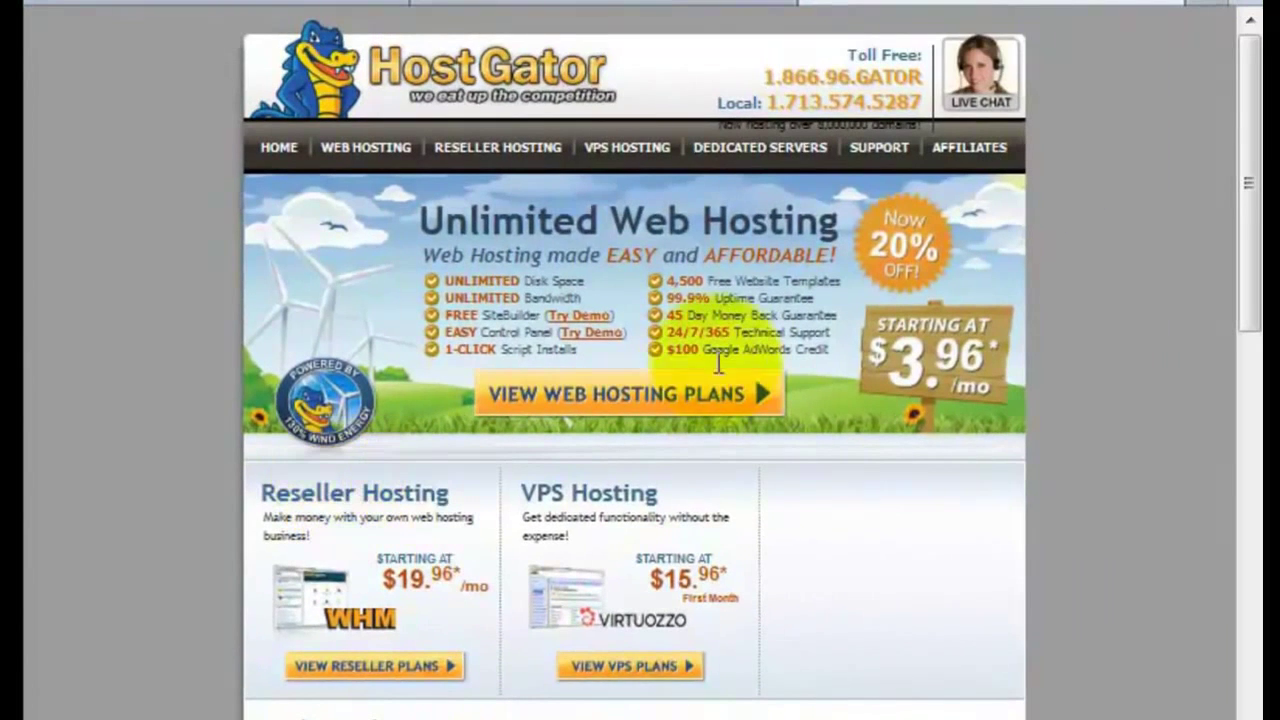
pyautogui.hotkey('alt', 'Left')
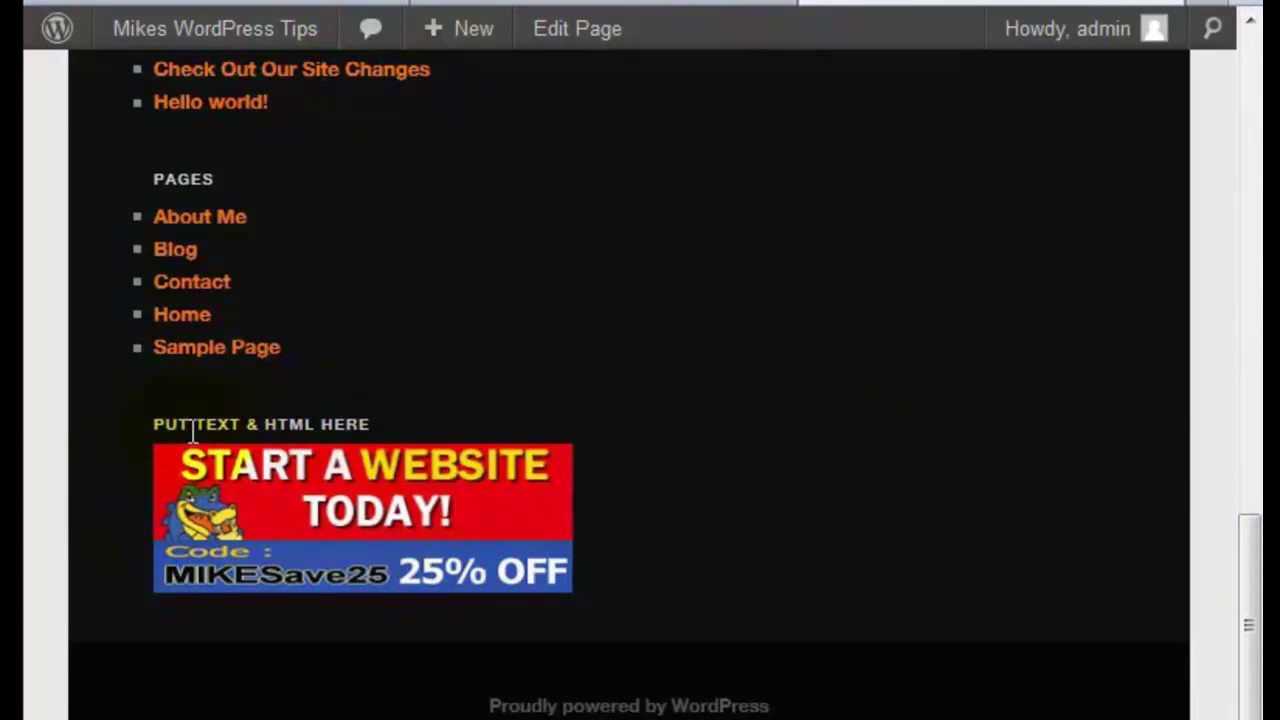
pyautogui.moveTo(1251, 600)
pyautogui.mouseDown()
pyautogui.moveTo(1249, 614)
pyautogui.moveTo(1220, 280)
pyautogui.moveTo(1218, 435)
pyautogui.moveTo(1215, 349)
pyautogui.mouseUp()
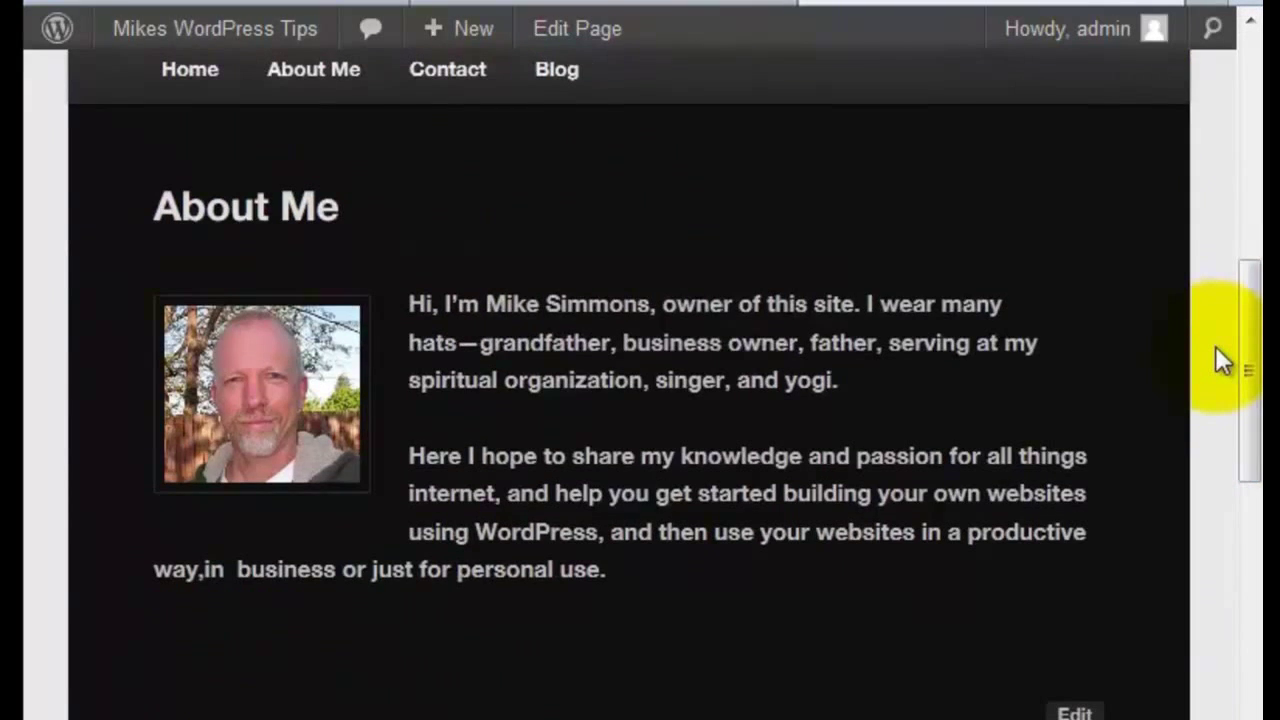
pyautogui.hotkey('ctrl', '-')
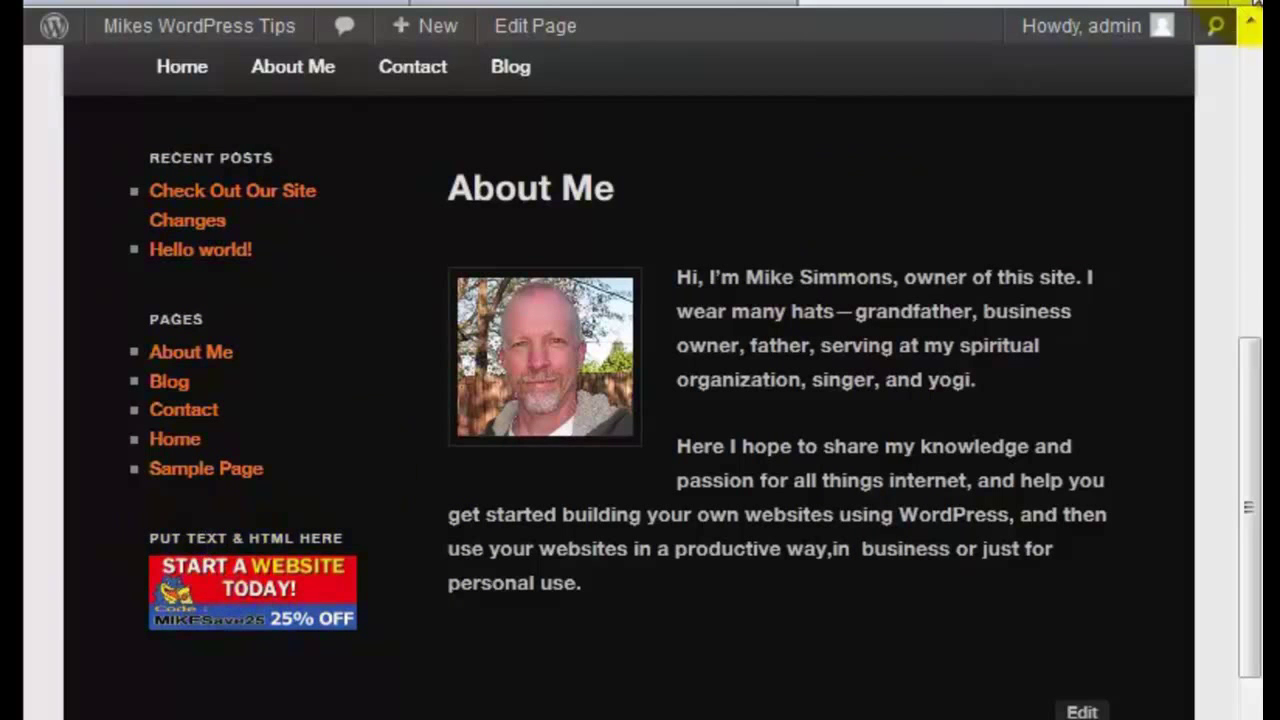
pyautogui.moveTo(1255, 355); pyautogui.dragTo(1248, 195)
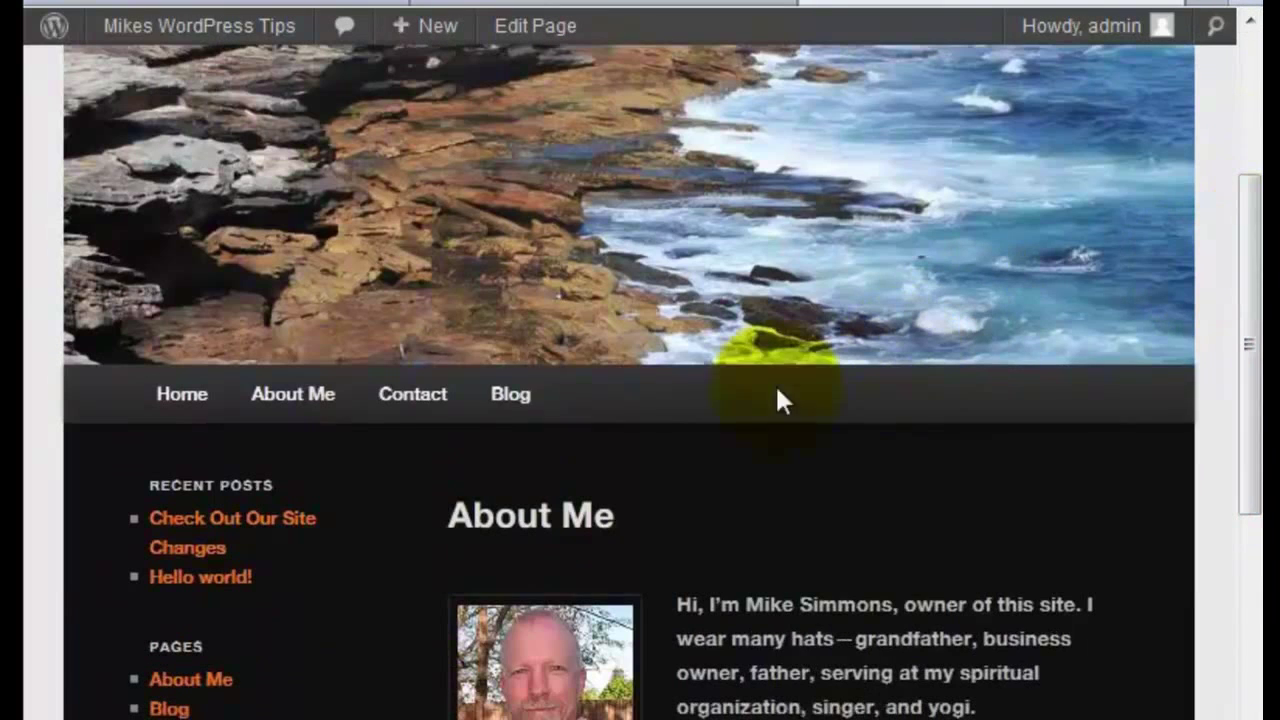
# Step: Open the live Contact page from the site menu and examine its content down to the comment form
pyautogui.click(432, 396)
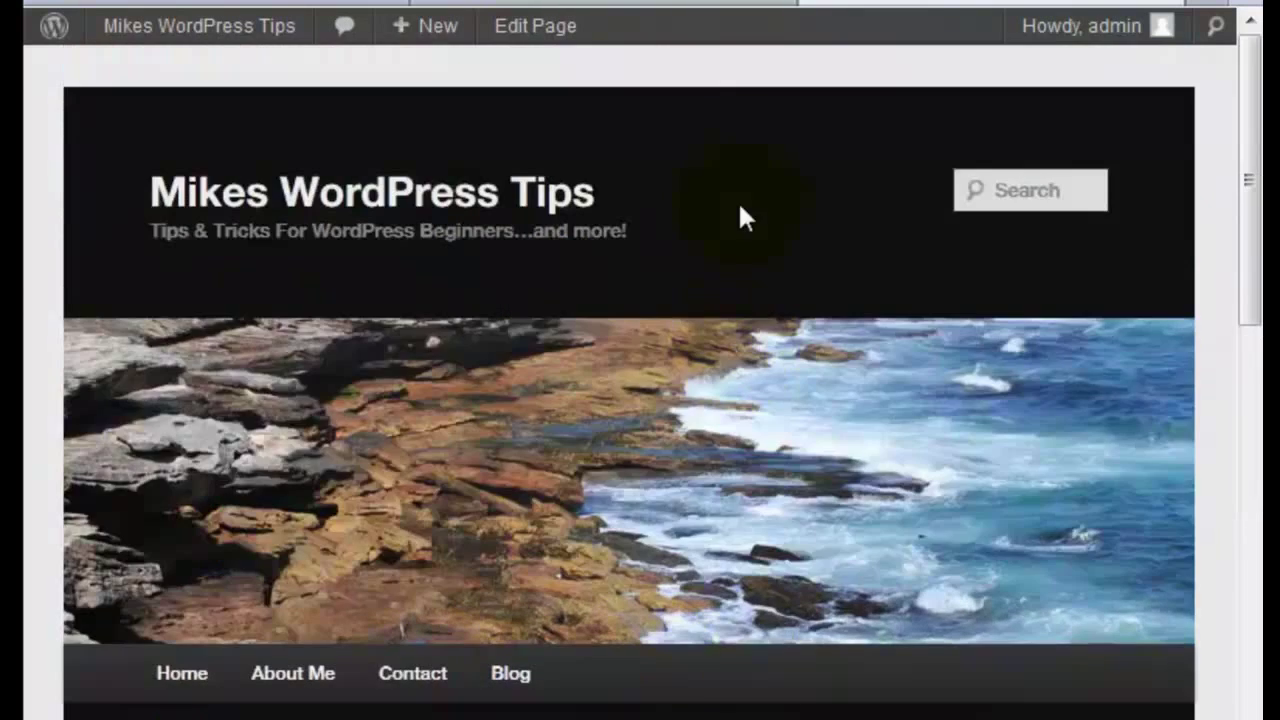
pyautogui.click(1252, 386)
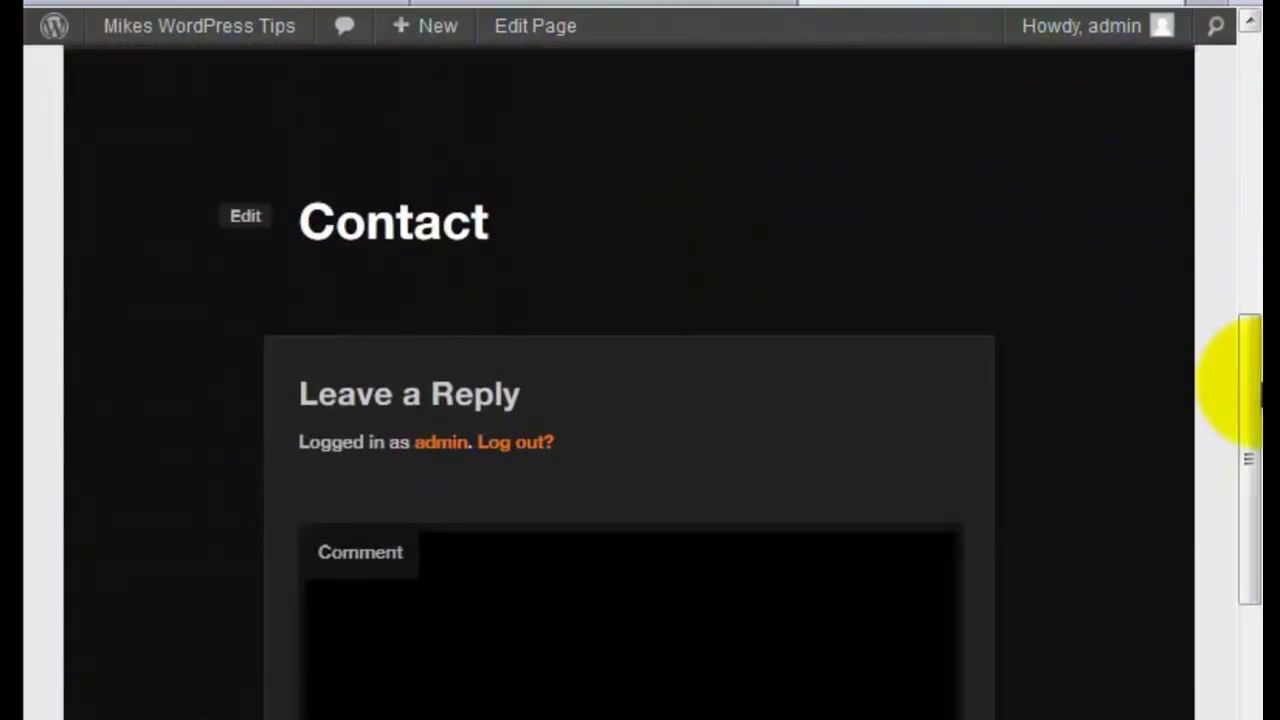
pyautogui.hotkey('ctrl', '-')
pyautogui.hotkey('ctrl', '-')
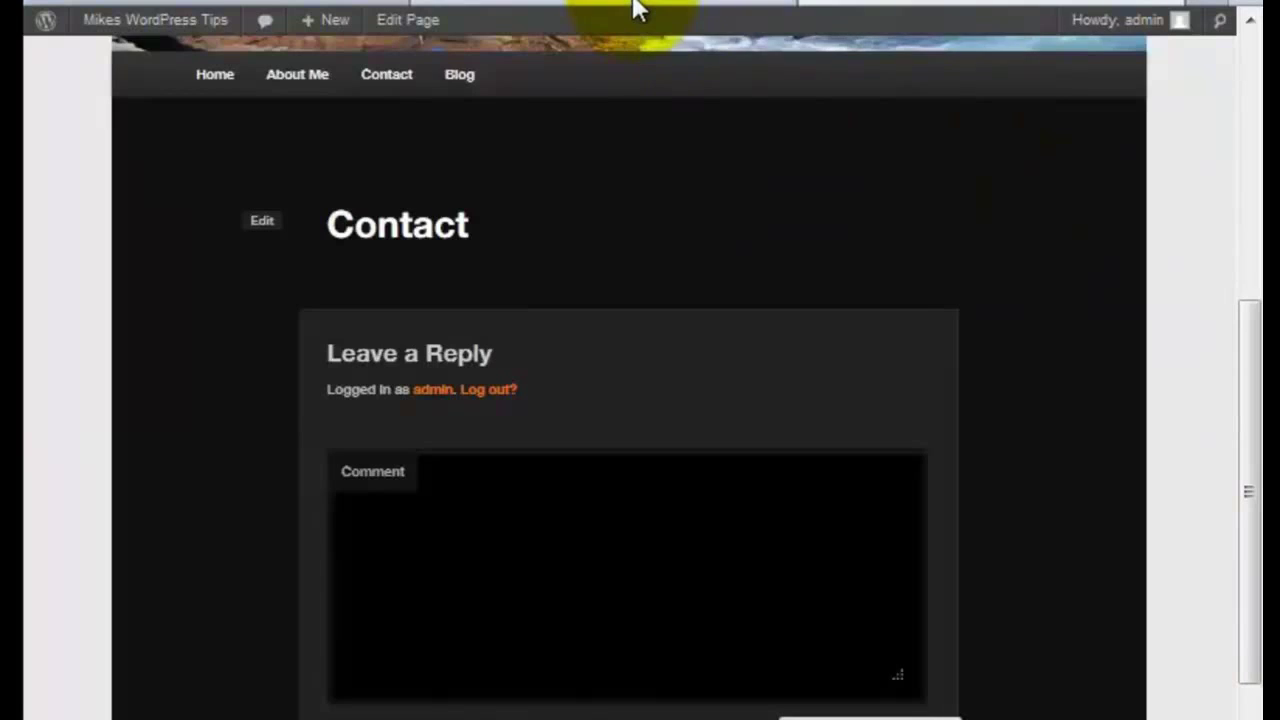
pyautogui.hotkey('ctrl', '-')
pyautogui.hotkey('ctrl', '+')
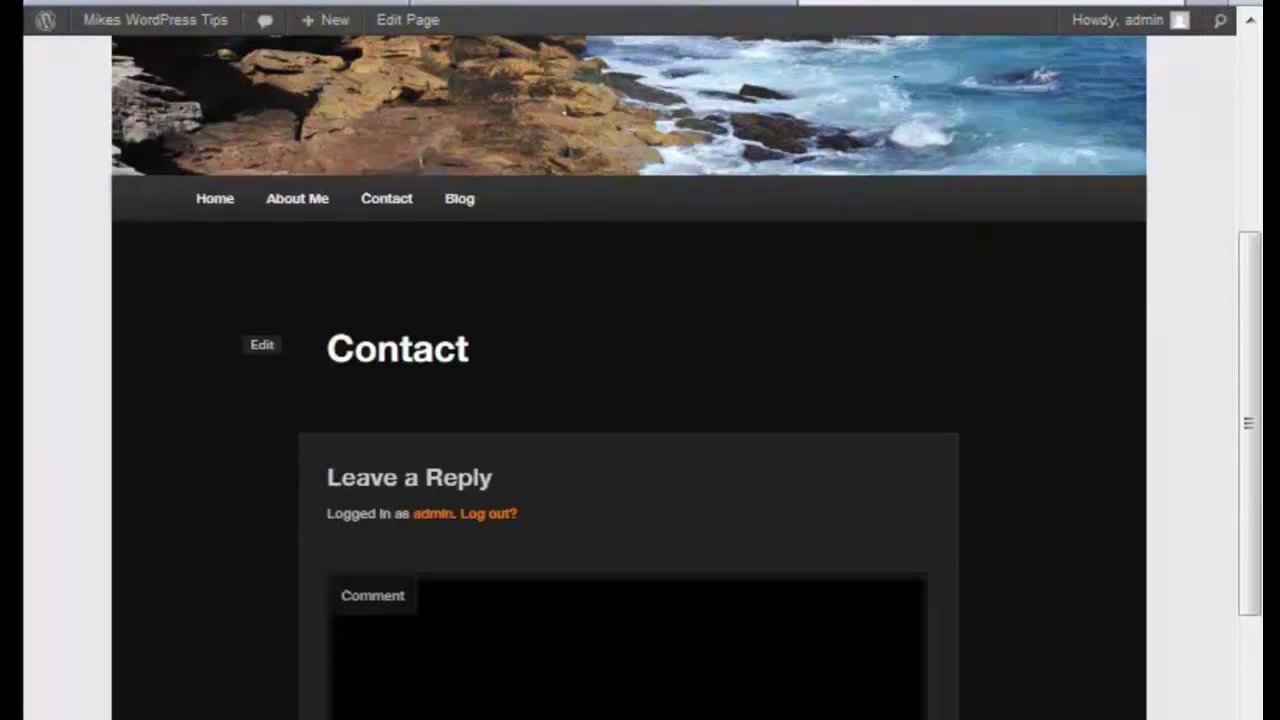
# Step: Turn off comments on the Contact page through its quick edit settings and update the page
pyautogui.click(580, 5)
pyautogui.moveTo(83, 191)
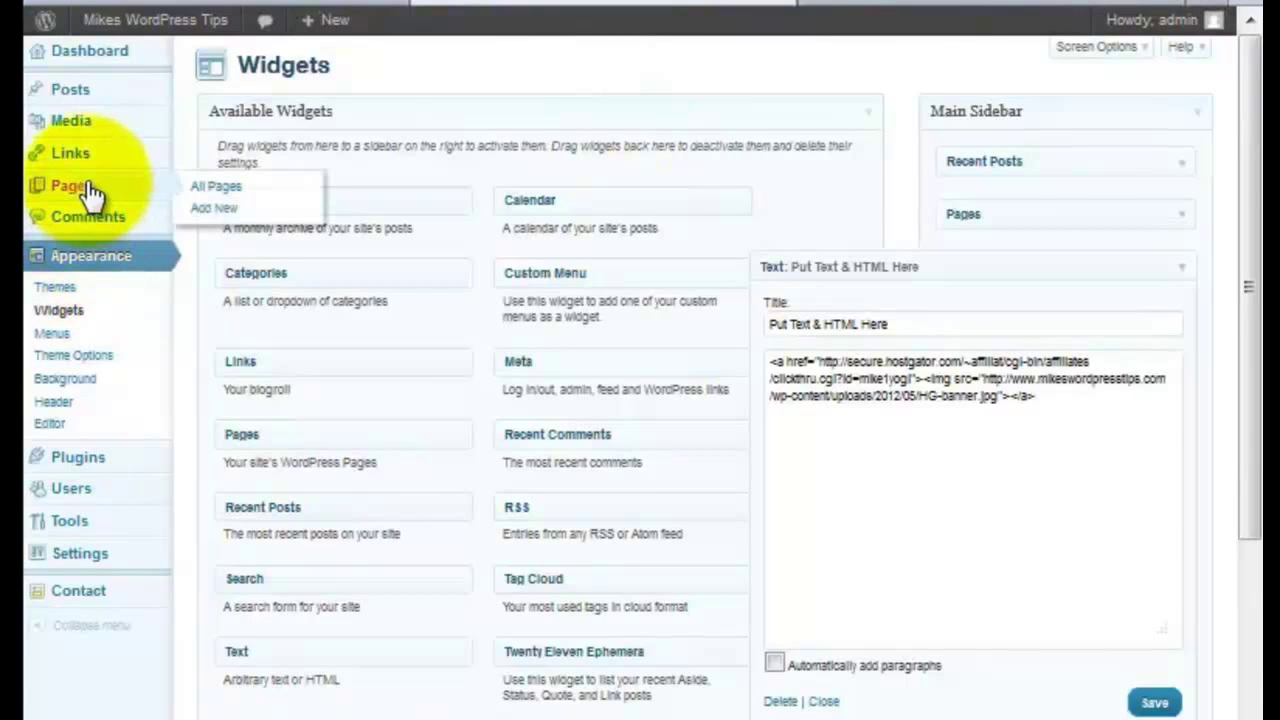
pyautogui.click(298, 198)
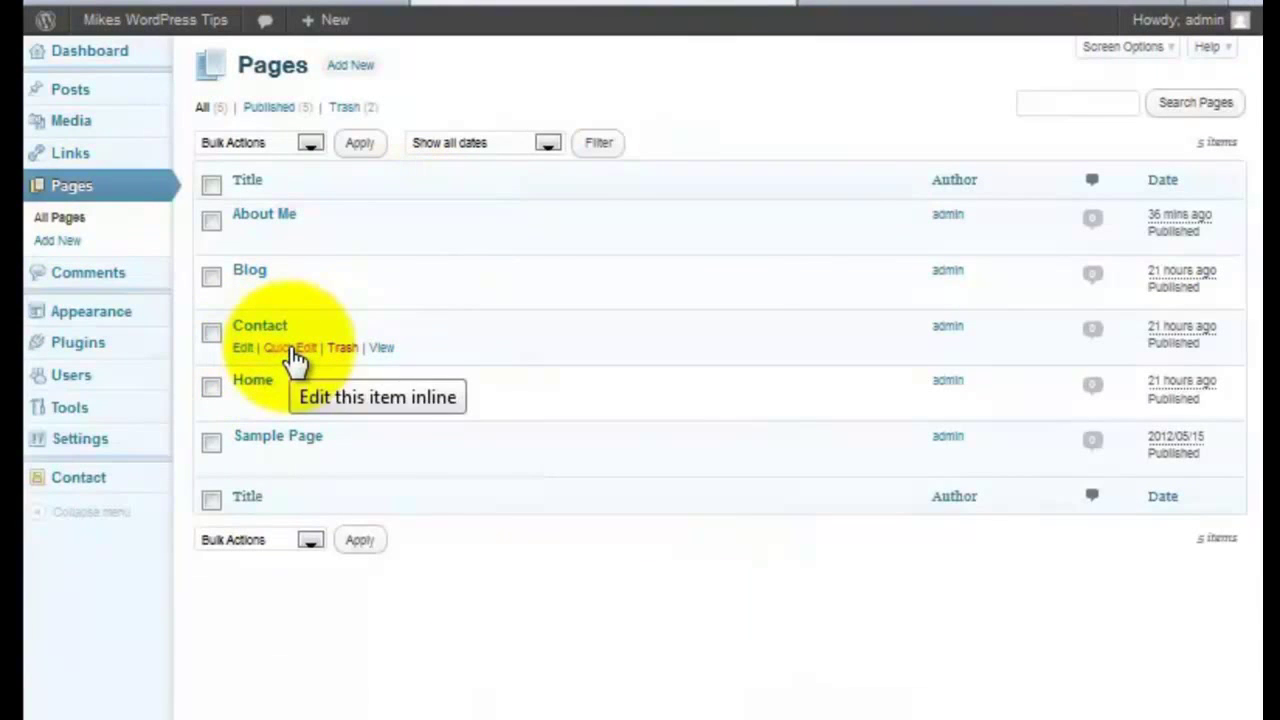
pyautogui.click(296, 358)
pyautogui.click(724, 448)
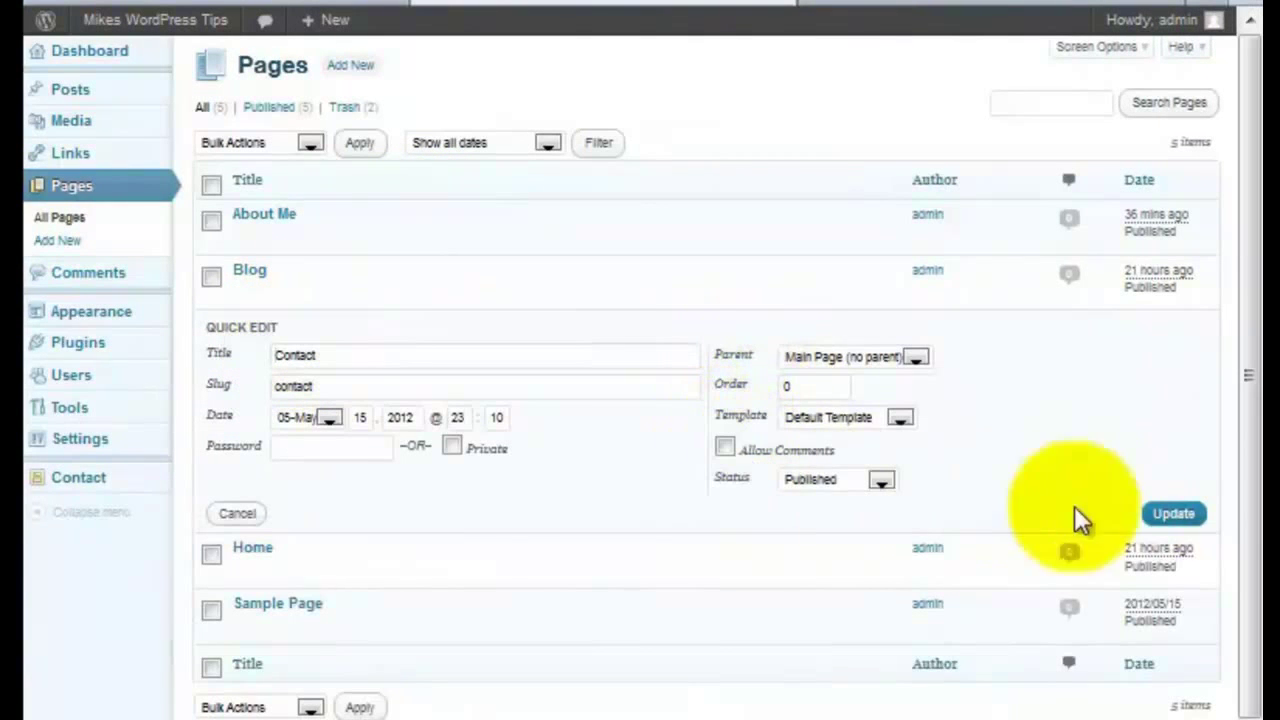
pyautogui.click(1185, 525)
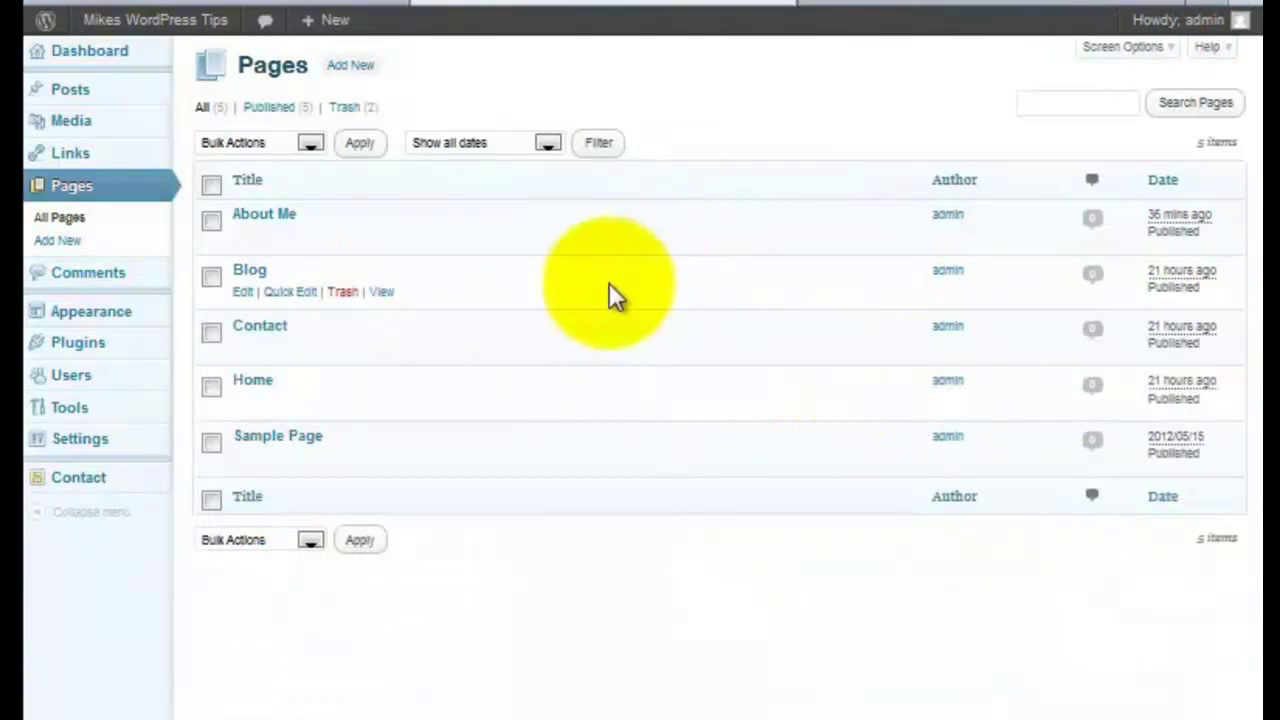
# Step: Open the Contact Form 7 settings and copy the shortcode of Contact form 1
pyautogui.click(262, 328)
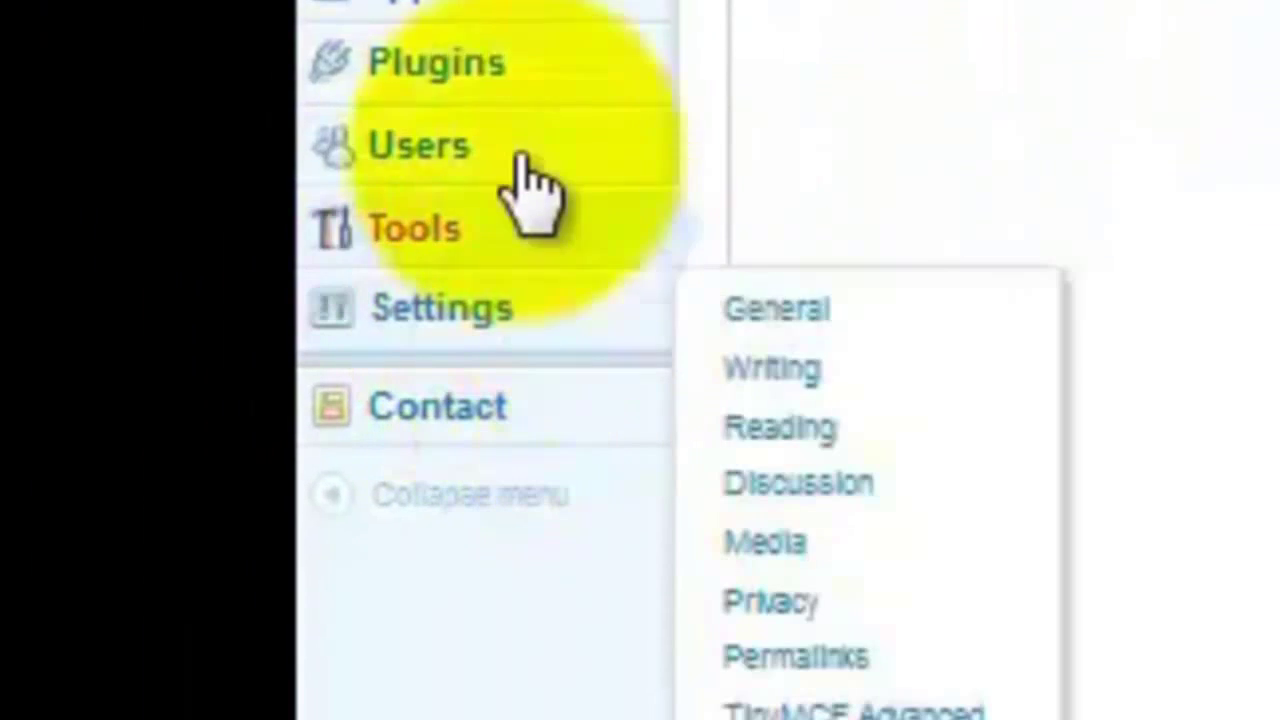
pyautogui.click(35, 412)
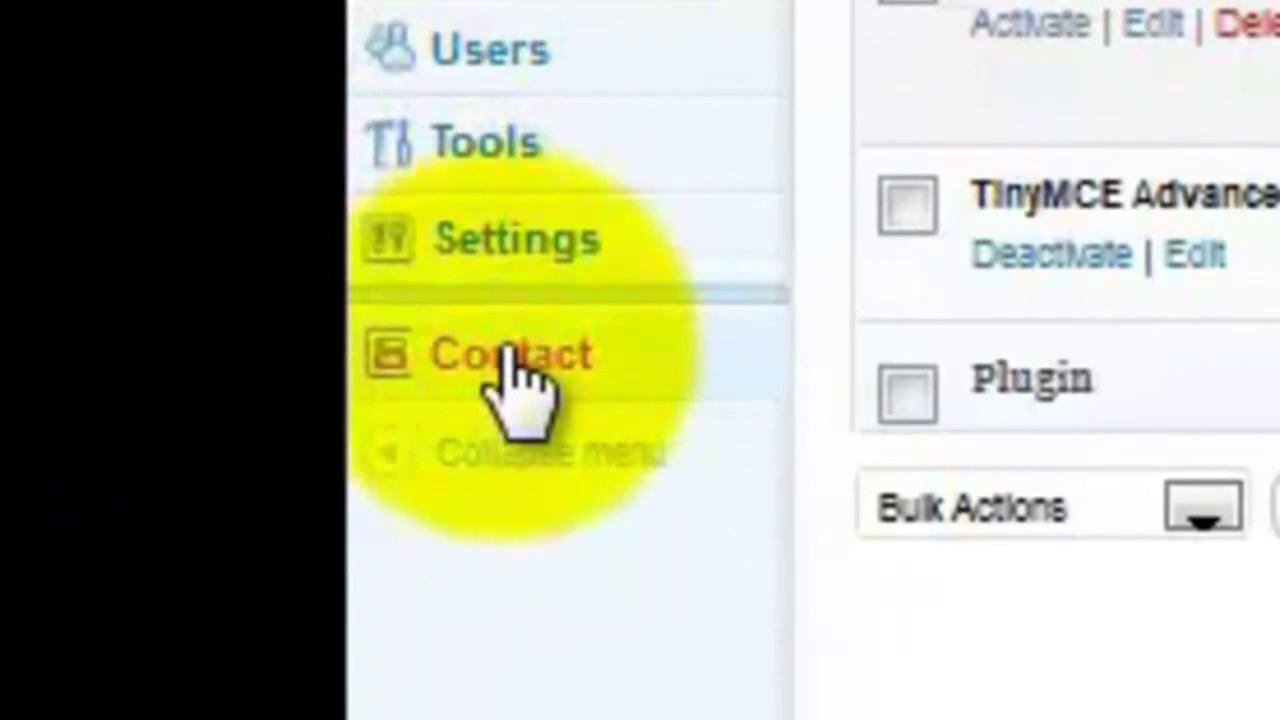
pyautogui.click(385, 420)
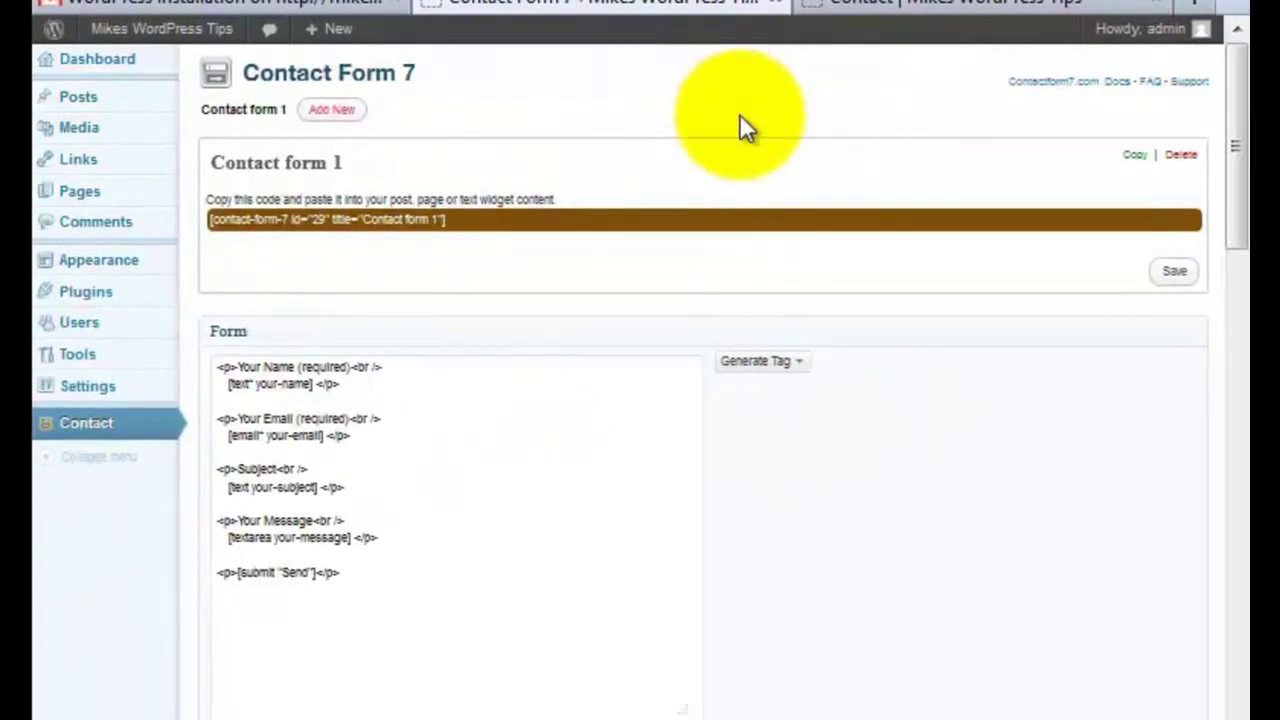
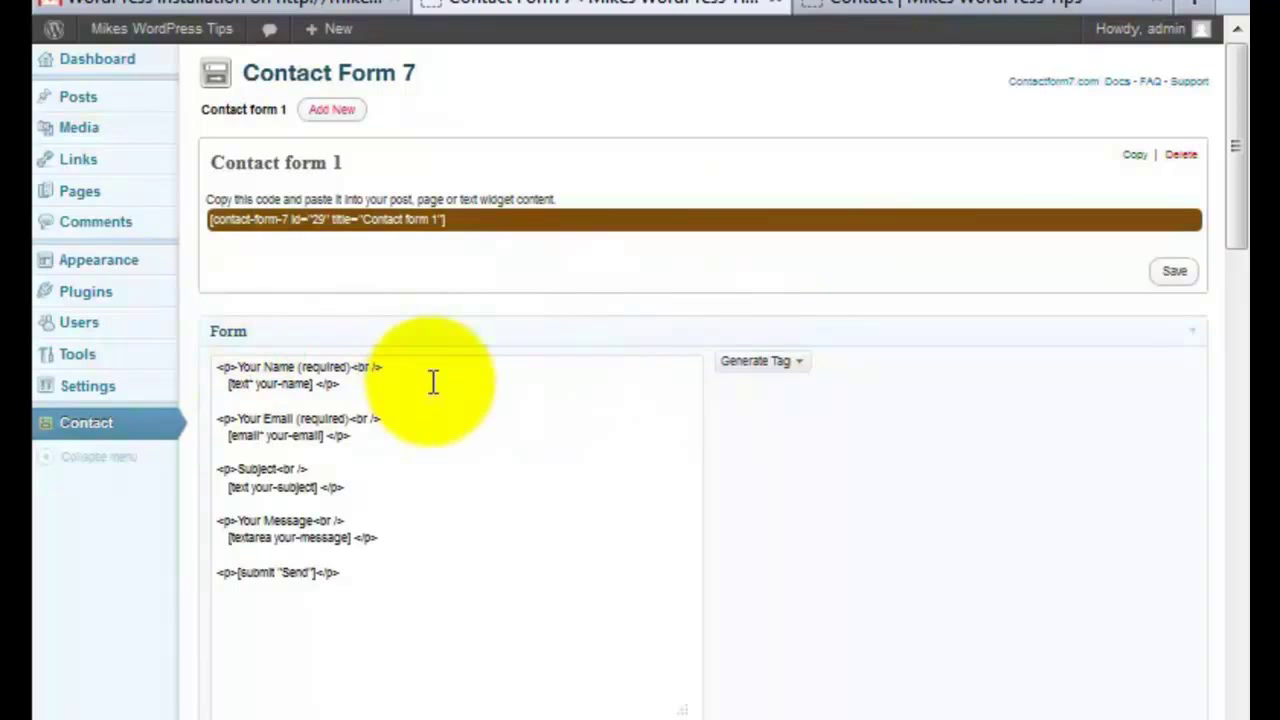
pyautogui.click(309, 219)
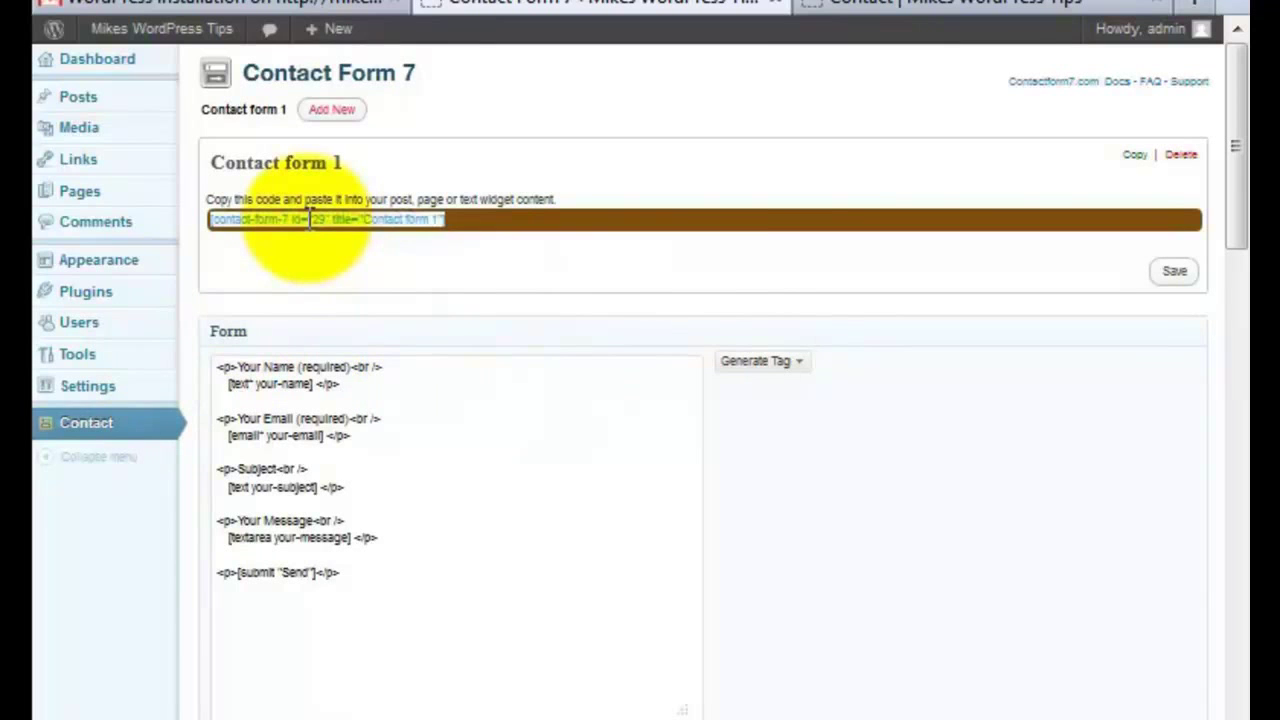
pyautogui.rightClick(309, 219)
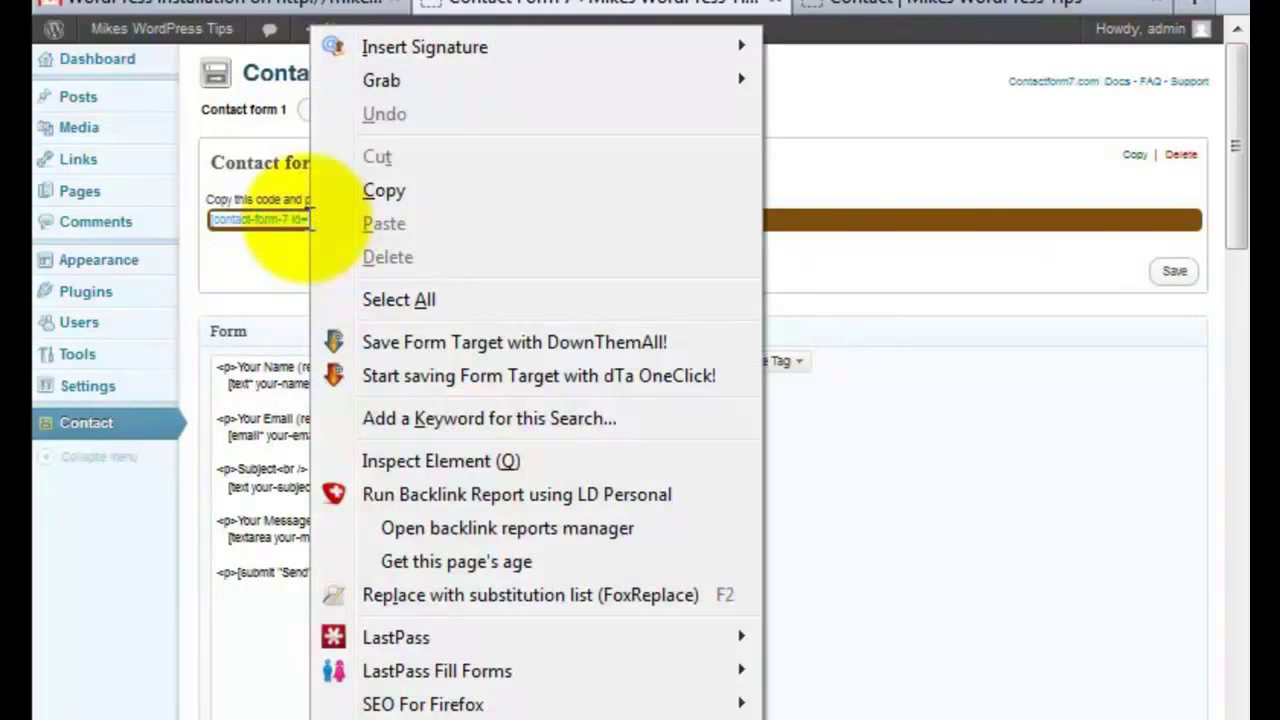
pyautogui.click(380, 190)
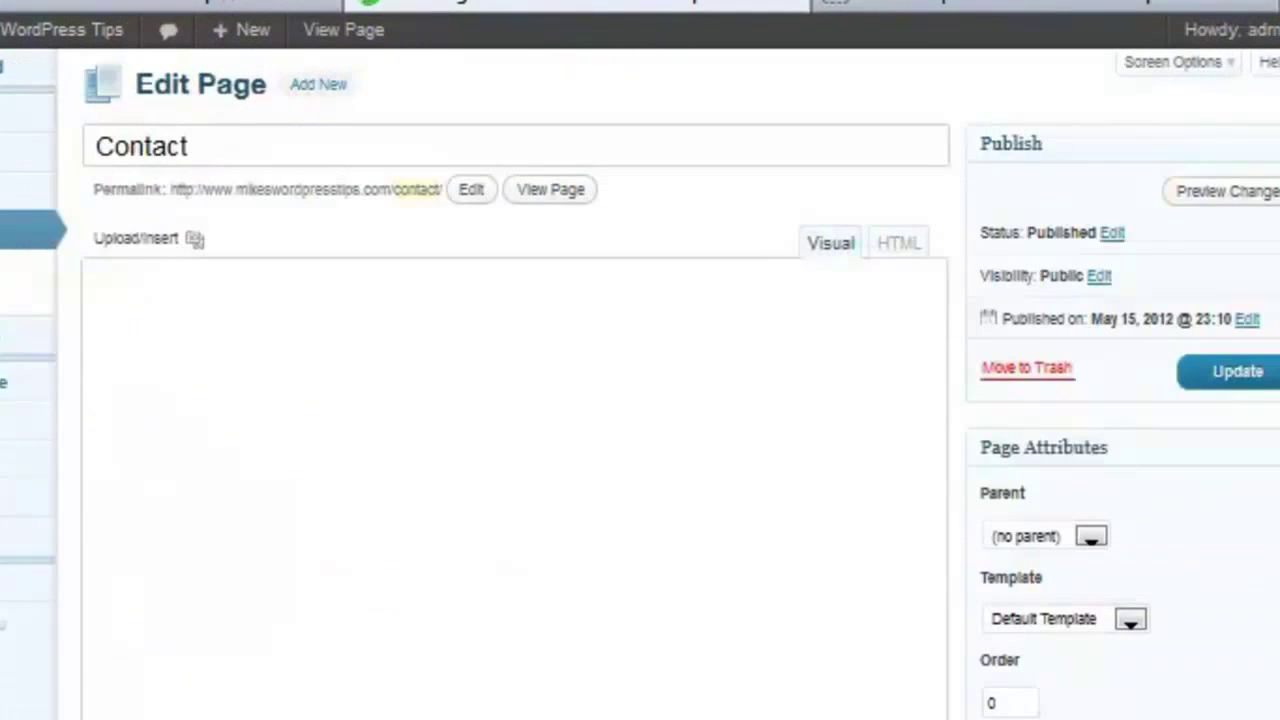
# Step: Paste the copied shortcode [contact-form-7 id="29" title="Contact form 1"] into the Contact page's body and update the page
pyautogui.rightClick(145, 370)
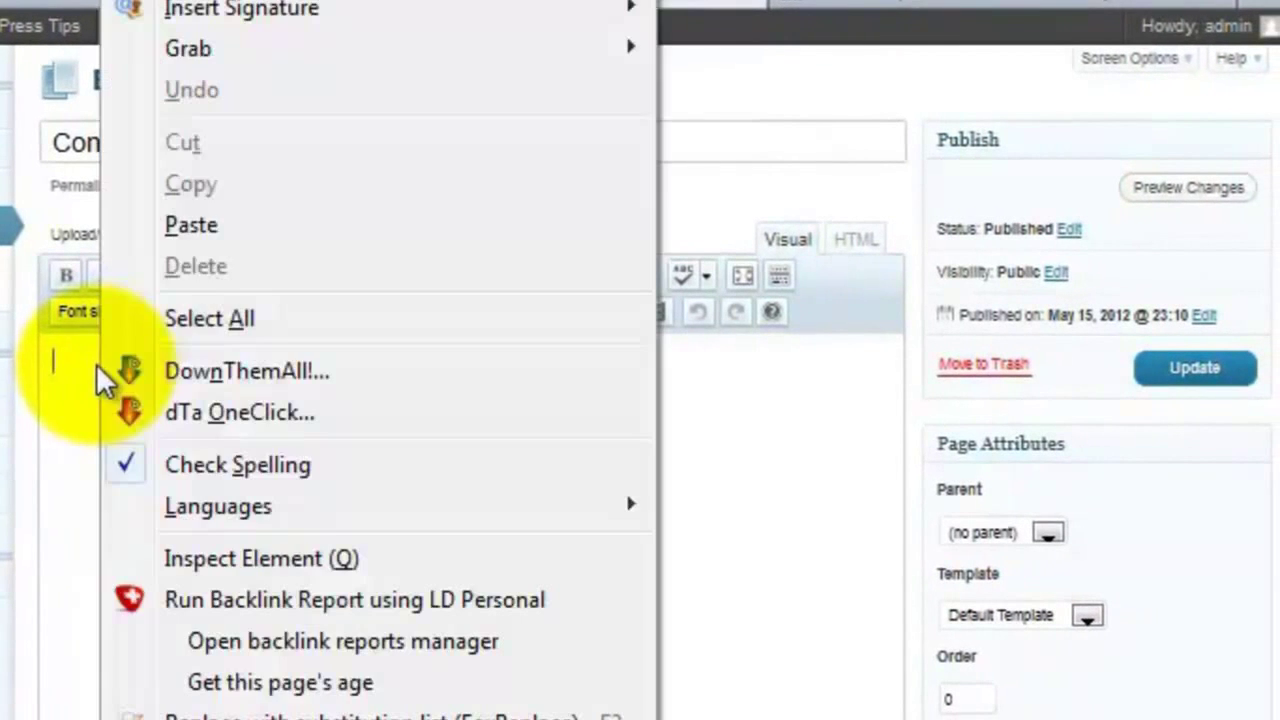
pyautogui.click(183, 238)
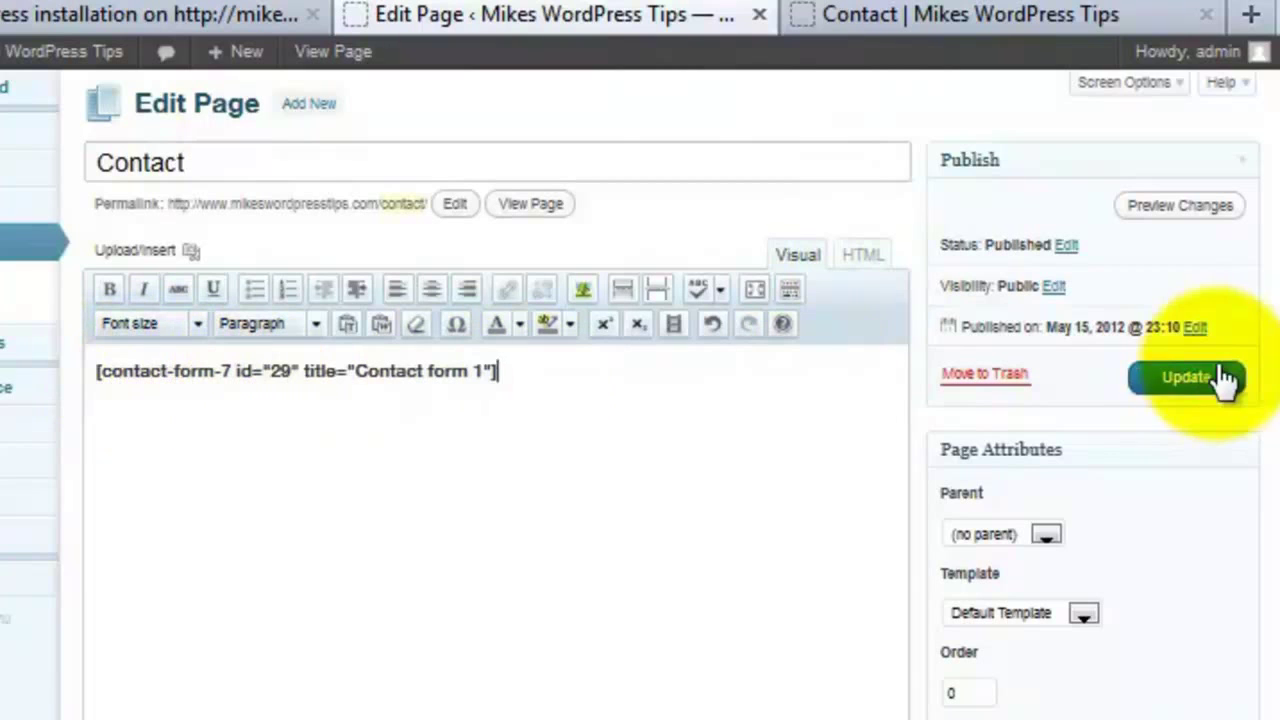
pyautogui.click(1176, 387)
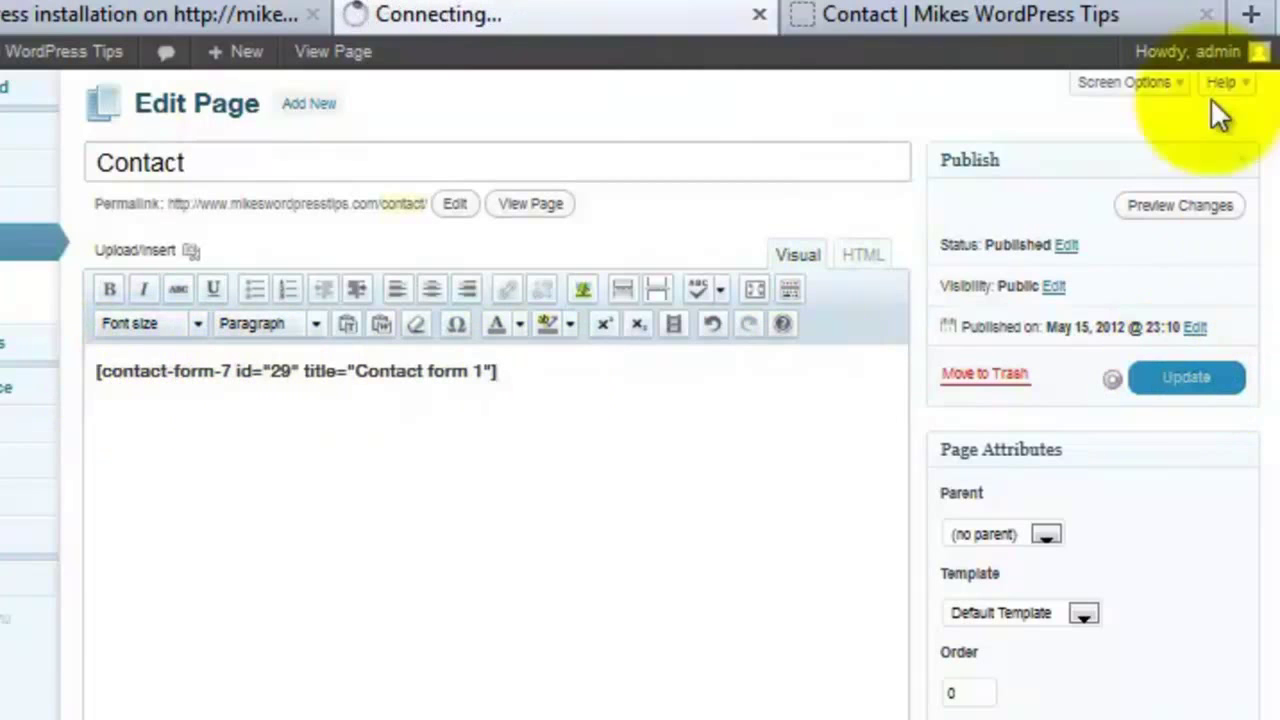
# Step: Reload the live Contact page, look over its form fields, and open the Home page from the site menu
pyautogui.click(964, 10)
pyautogui.rightClick(966, 14)
pyautogui.click(1082, 33)
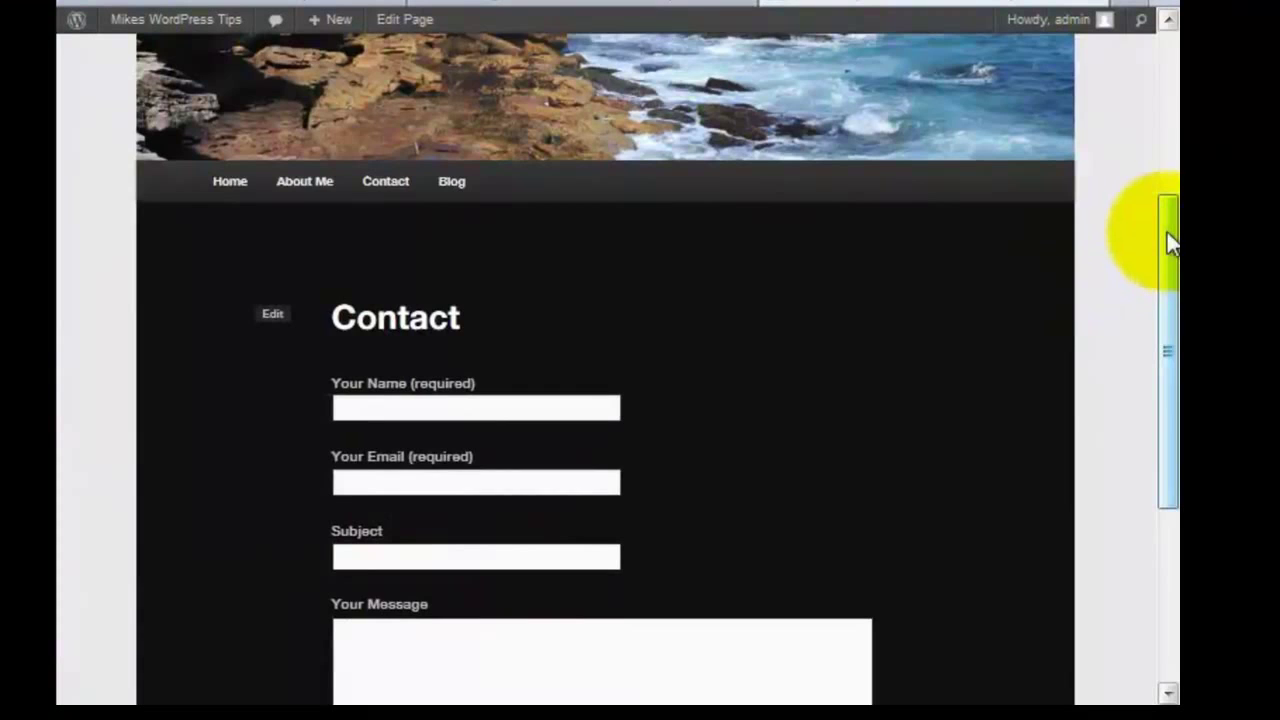
pyautogui.moveTo(1172, 243); pyautogui.dragTo(1170, 335)
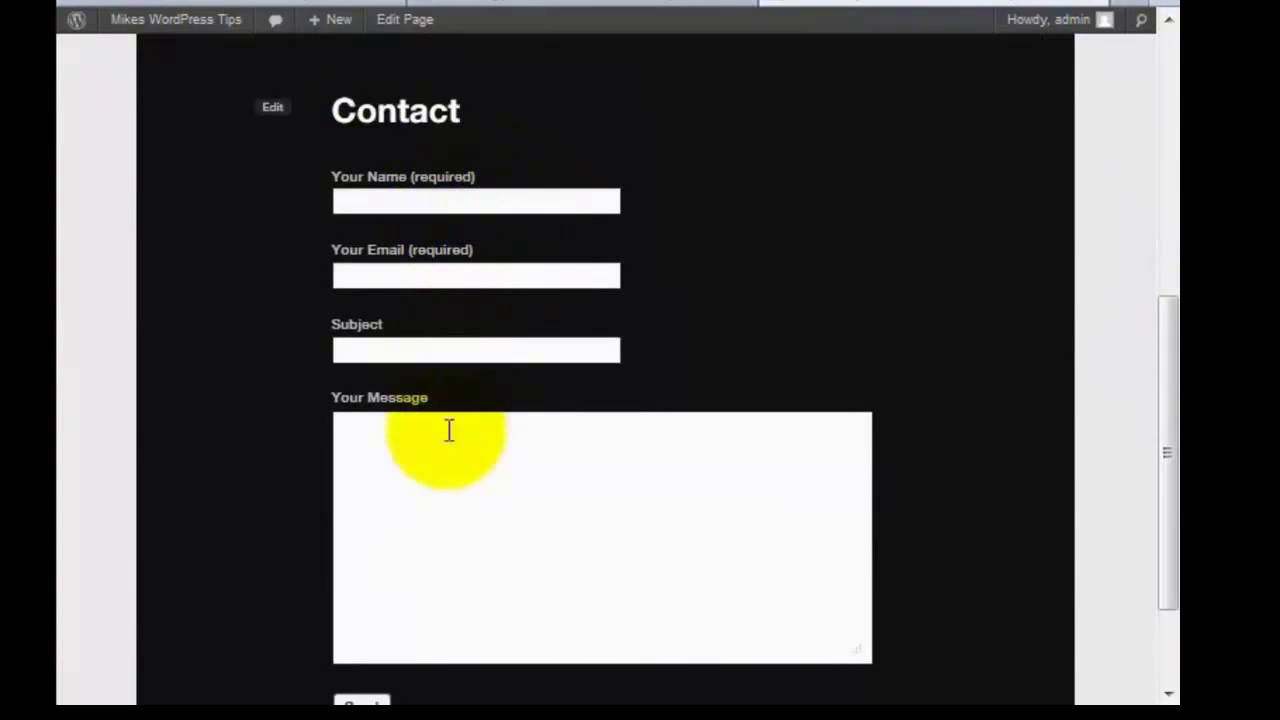
pyautogui.moveTo(1160, 390); pyautogui.dragTo(1168, 122)
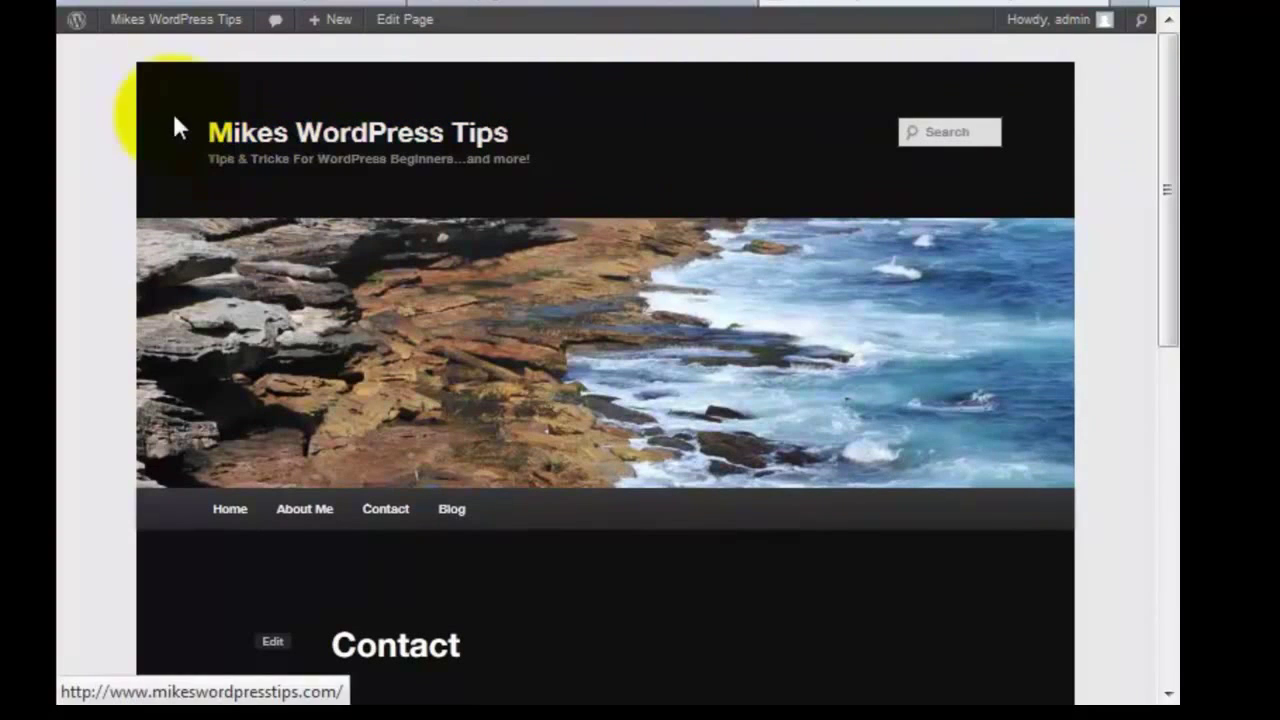
pyautogui.moveTo(1166, 80); pyautogui.dragTo(1034, 243)
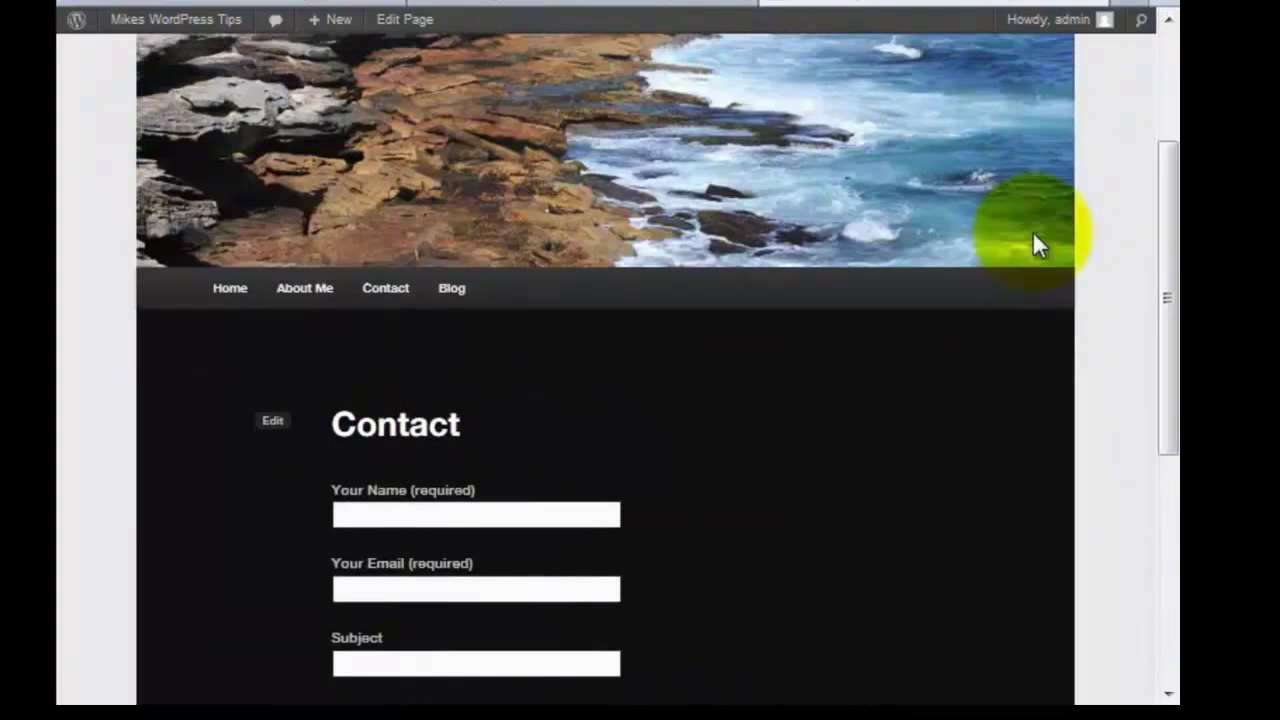
pyautogui.click(228, 300)
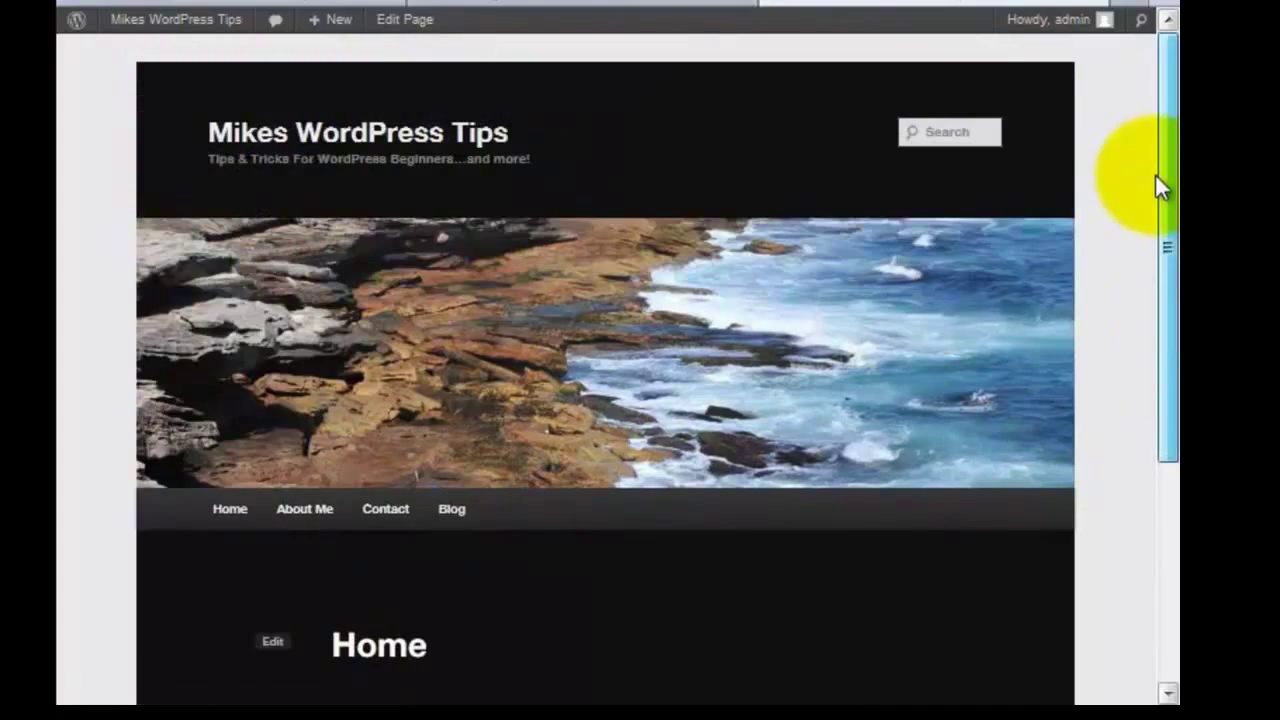
# Step: Go to the theme installer in the WordPress admin and look over its search and feature filter options
pyautogui.click(597, 2)
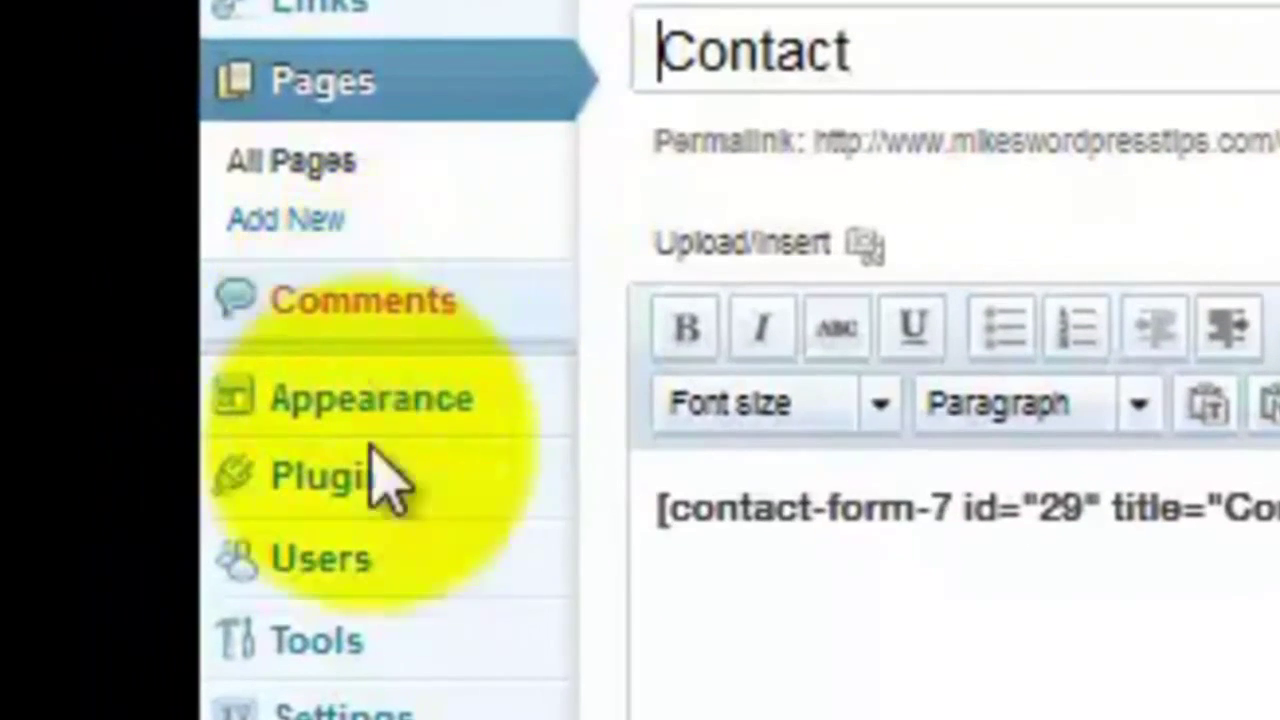
pyautogui.moveTo(400, 415)
pyautogui.click(675, 399)
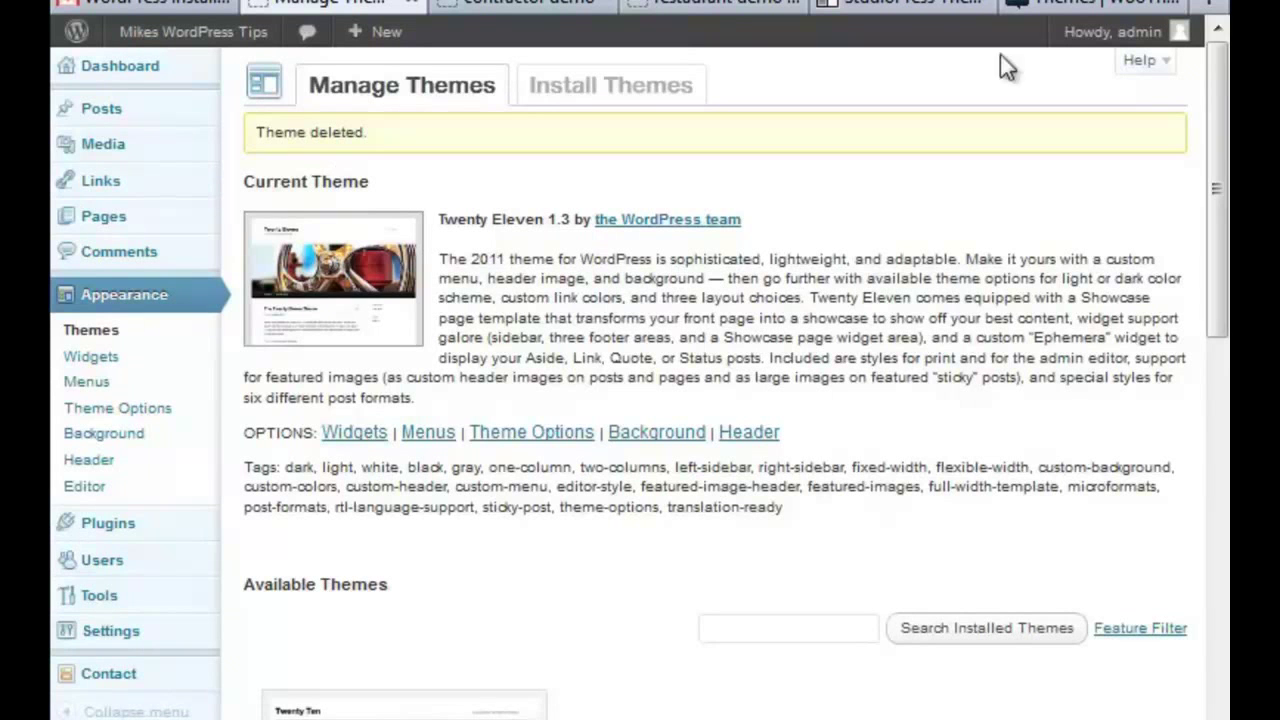
pyautogui.moveTo(1222, 91); pyautogui.dragTo(745, 161)
pyautogui.click(610, 85)
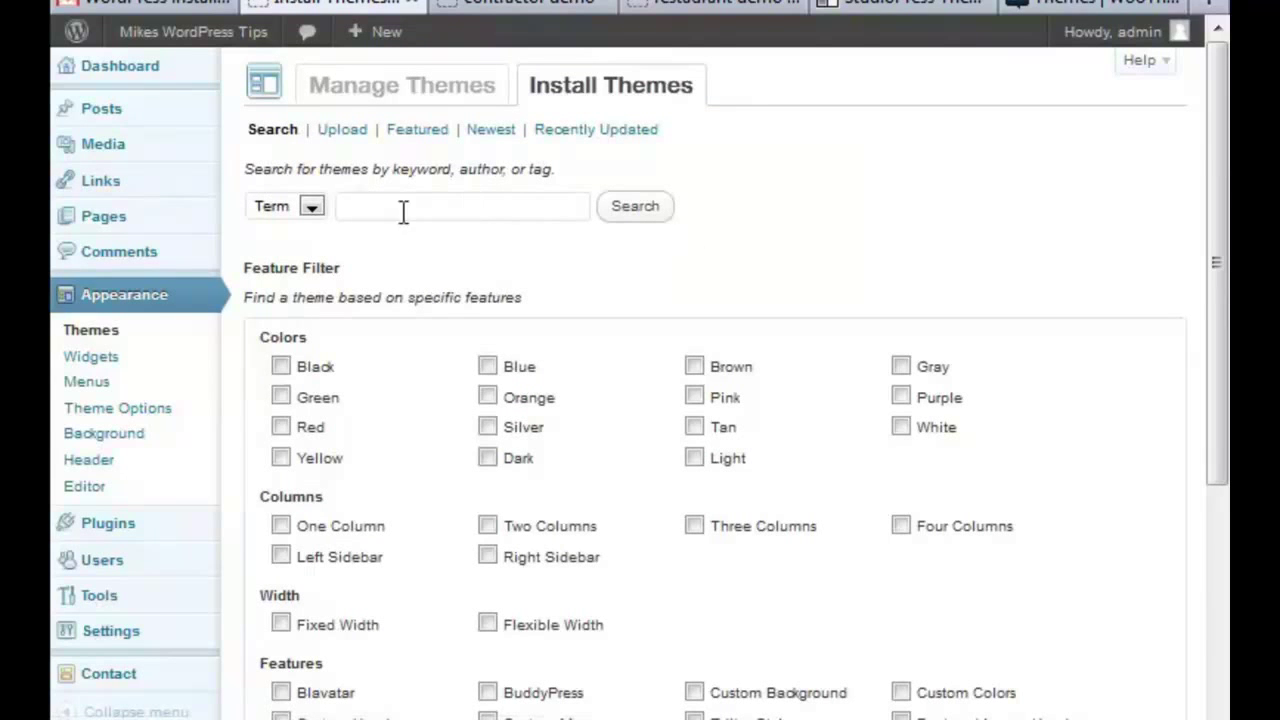
pyautogui.moveTo(1214, 88); pyautogui.dragTo(1215, 130)
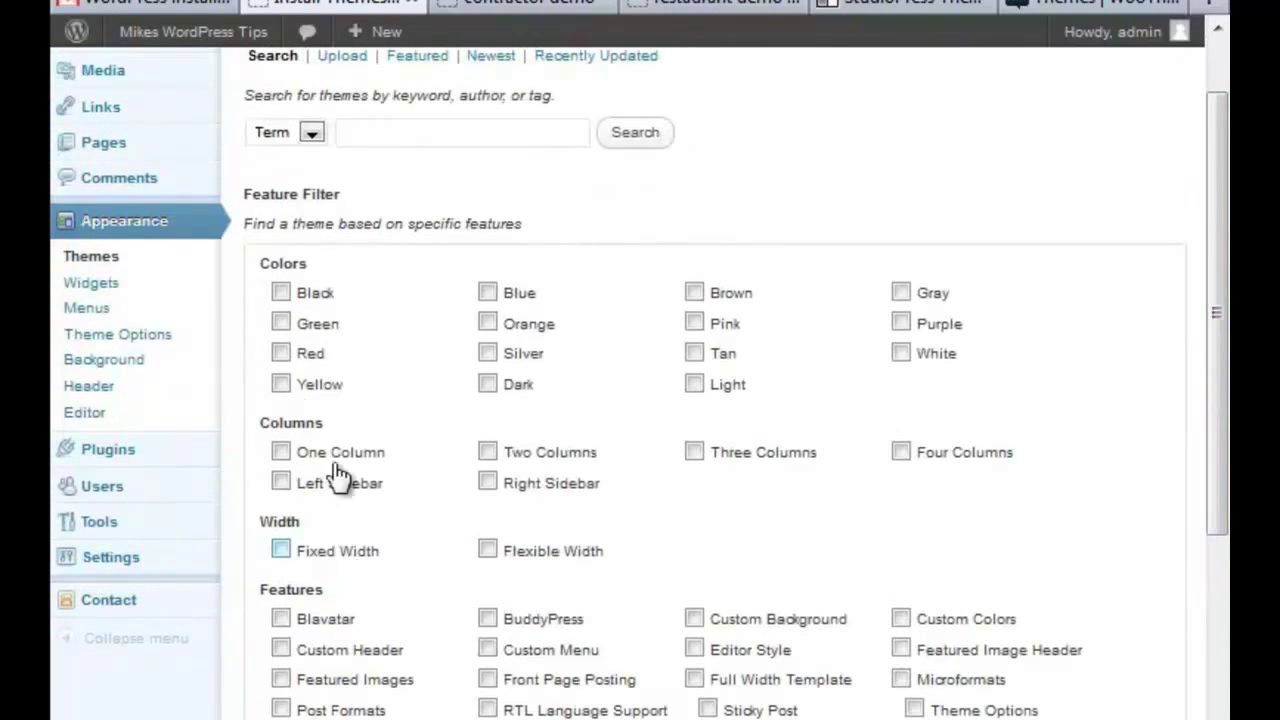
pyautogui.click(1213, 84)
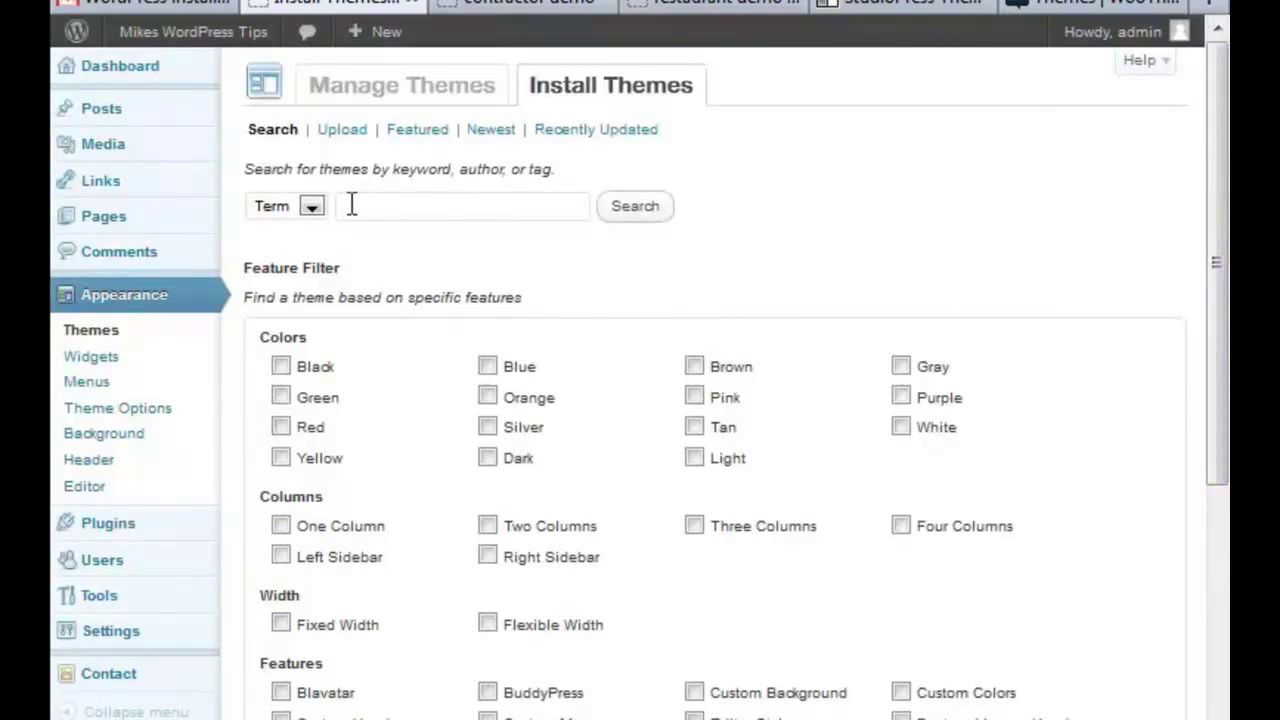
# Step: Browse the featured themes and examine the Responsive theme's details and star rating
pyautogui.click(420, 131)
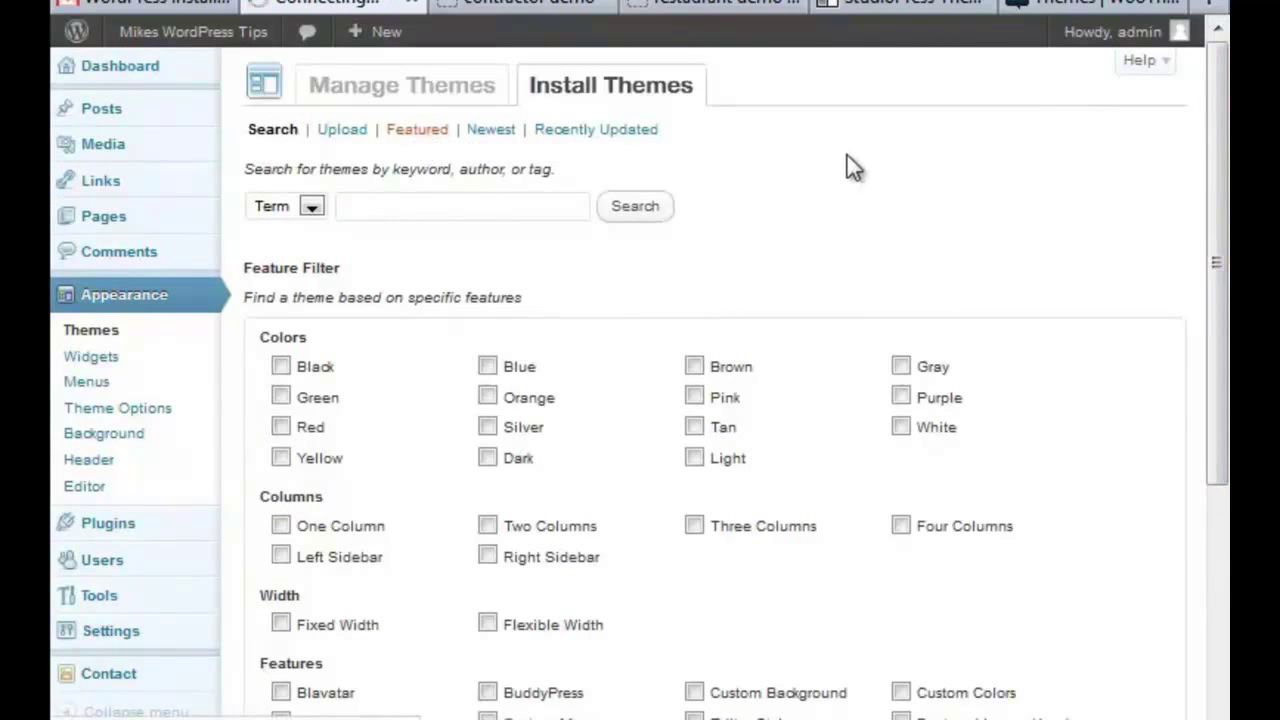
pyautogui.moveTo(1218, 100); pyautogui.dragTo(1205, 137)
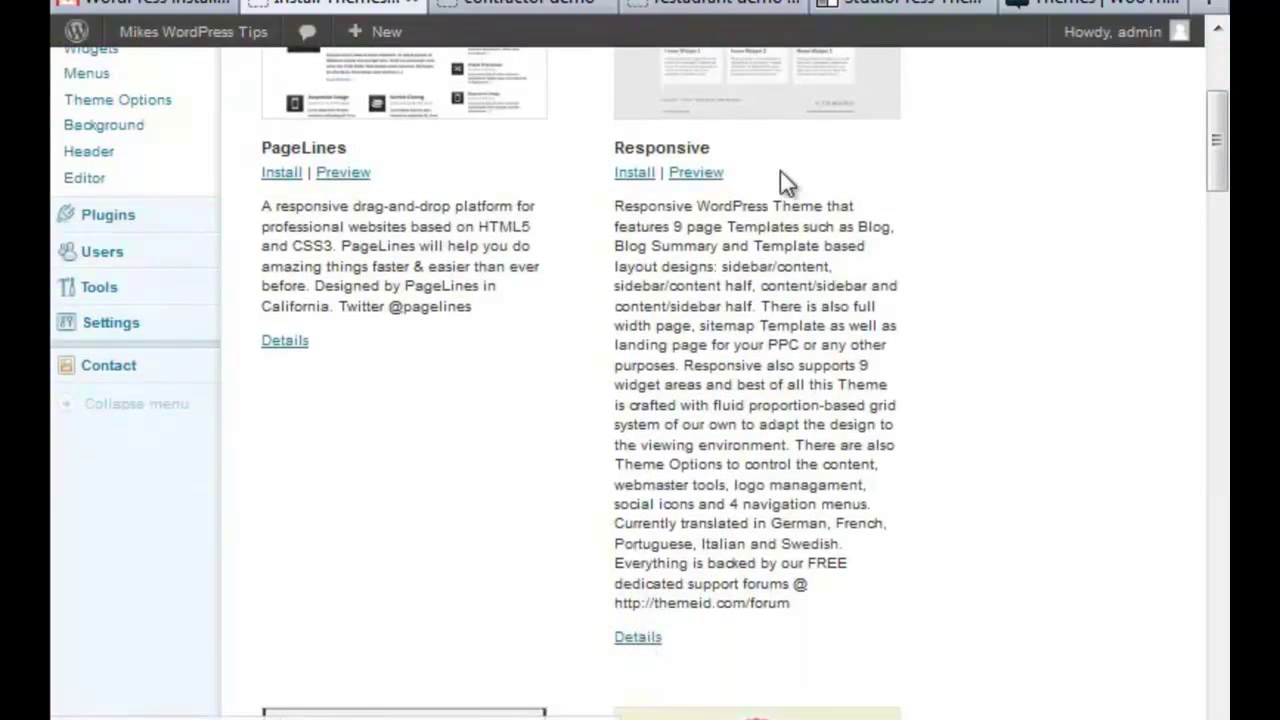
pyautogui.moveTo(1218, 175); pyautogui.dragTo(1218, 262)
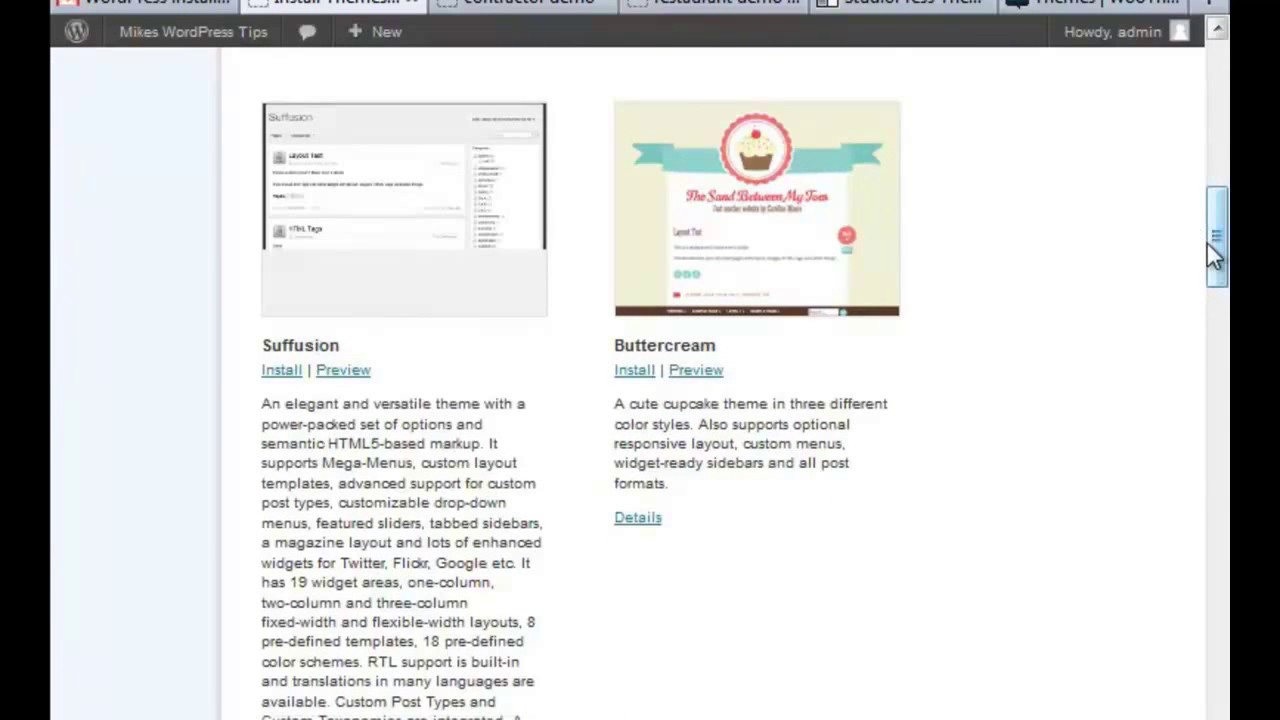
pyautogui.scroll(5, 929, 358)
pyautogui.click(636, 462)
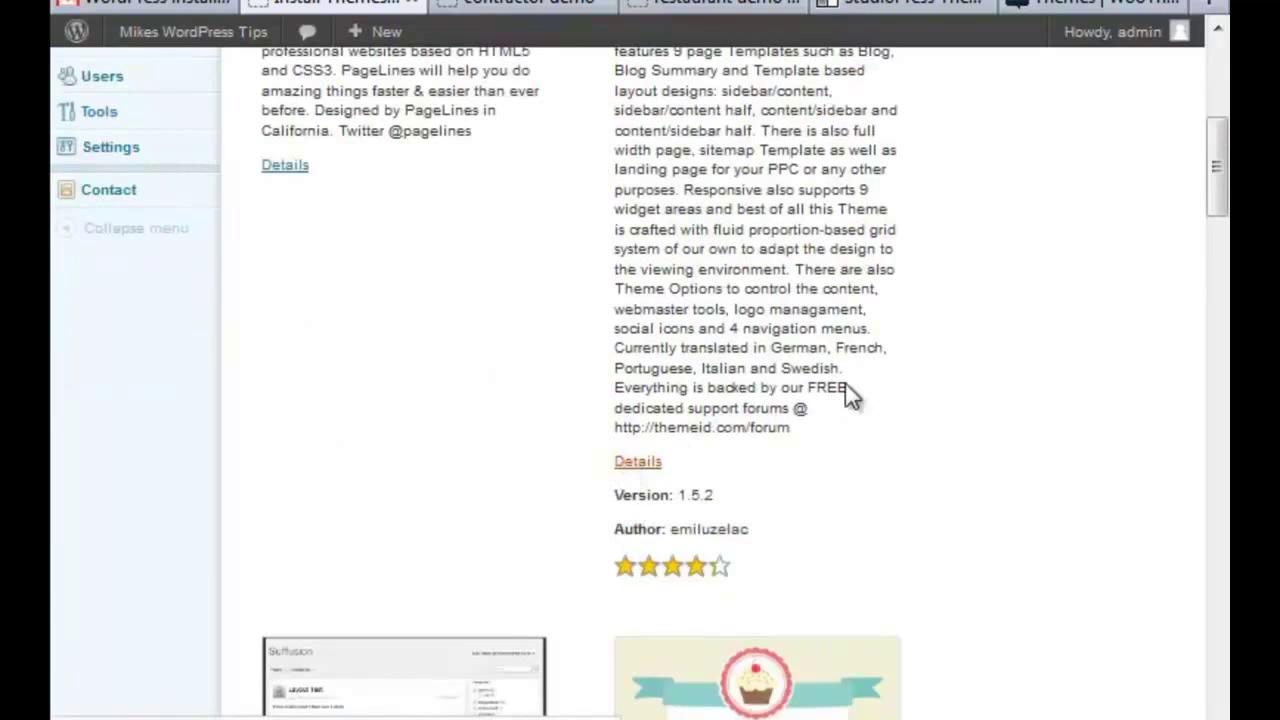
pyautogui.moveTo(677, 572)
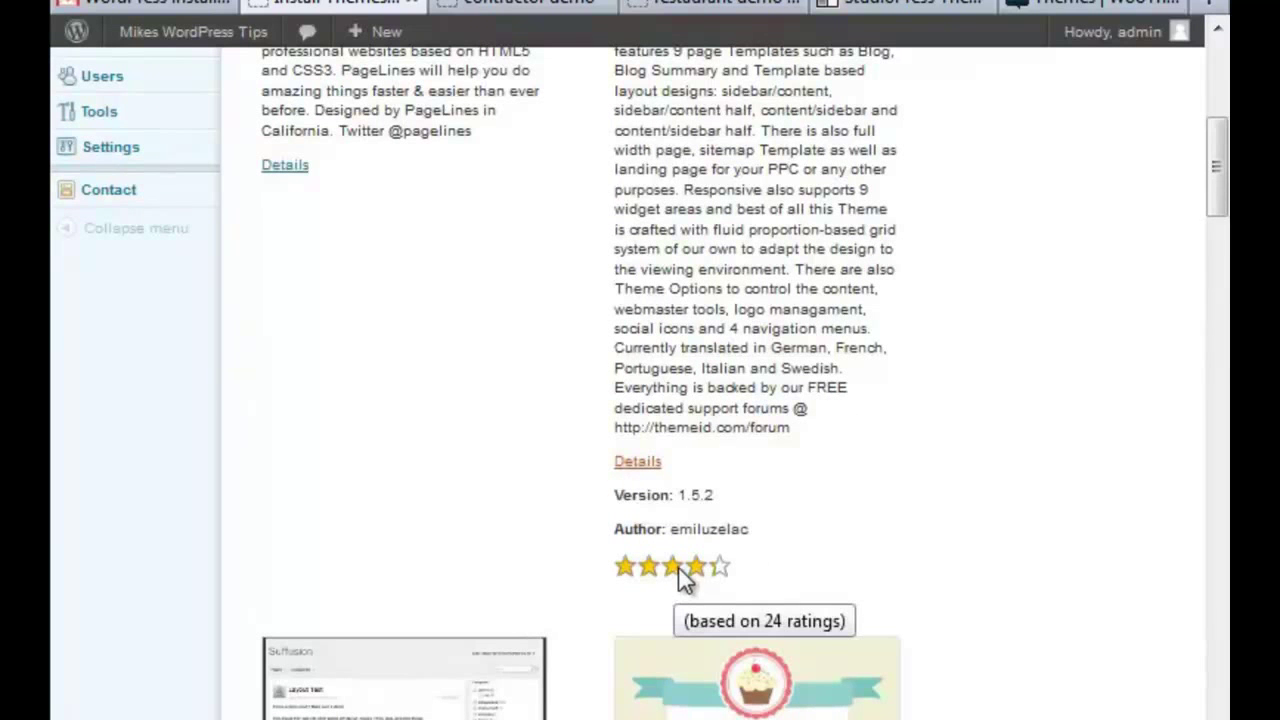
# Step: Install the Responsive theme from the featured themes list
pyautogui.moveTo(1217, 177); pyautogui.dragTo(1222, 150)
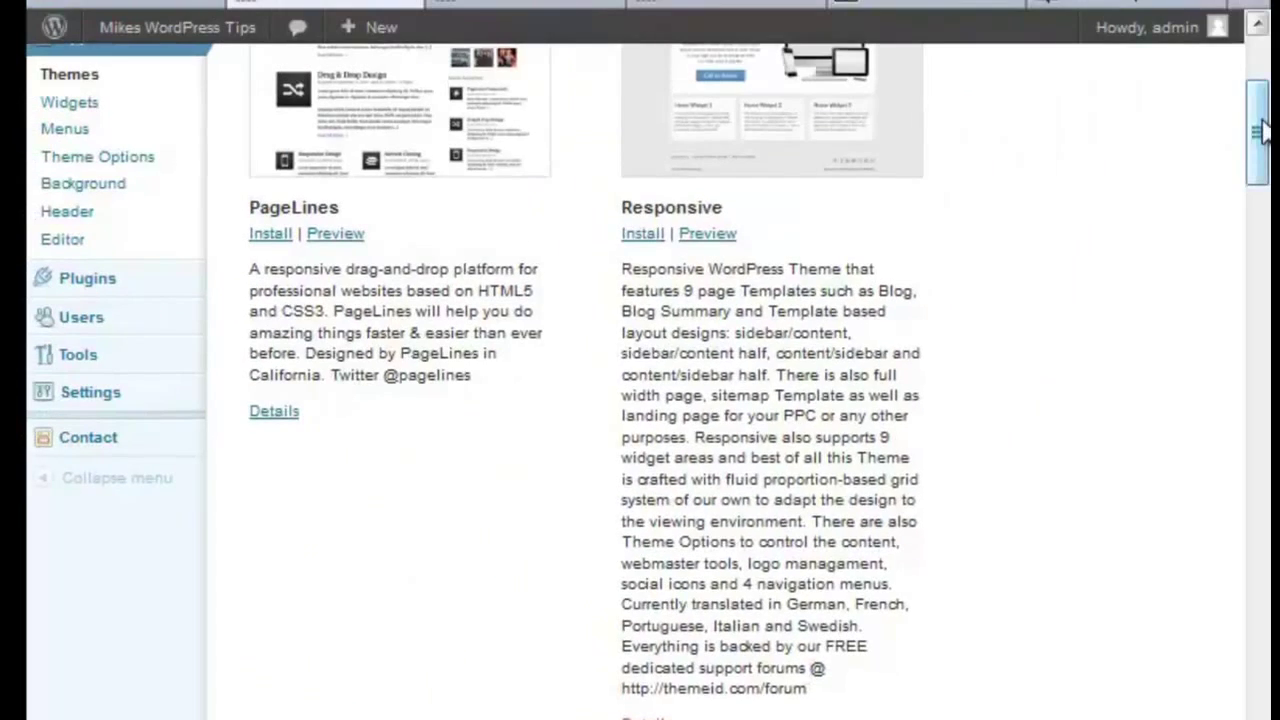
pyautogui.moveTo(1262, 130); pyautogui.dragTo(1262, 100)
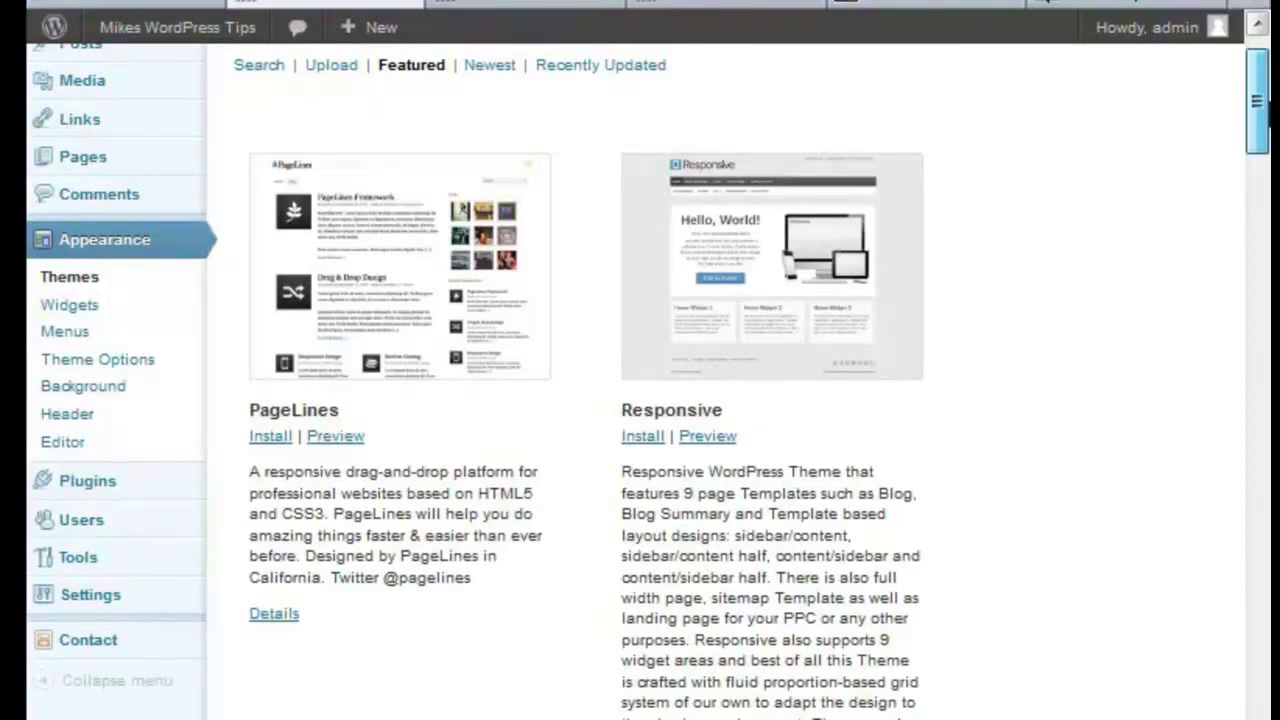
pyautogui.moveTo(1262, 100); pyautogui.dragTo(1260, 165)
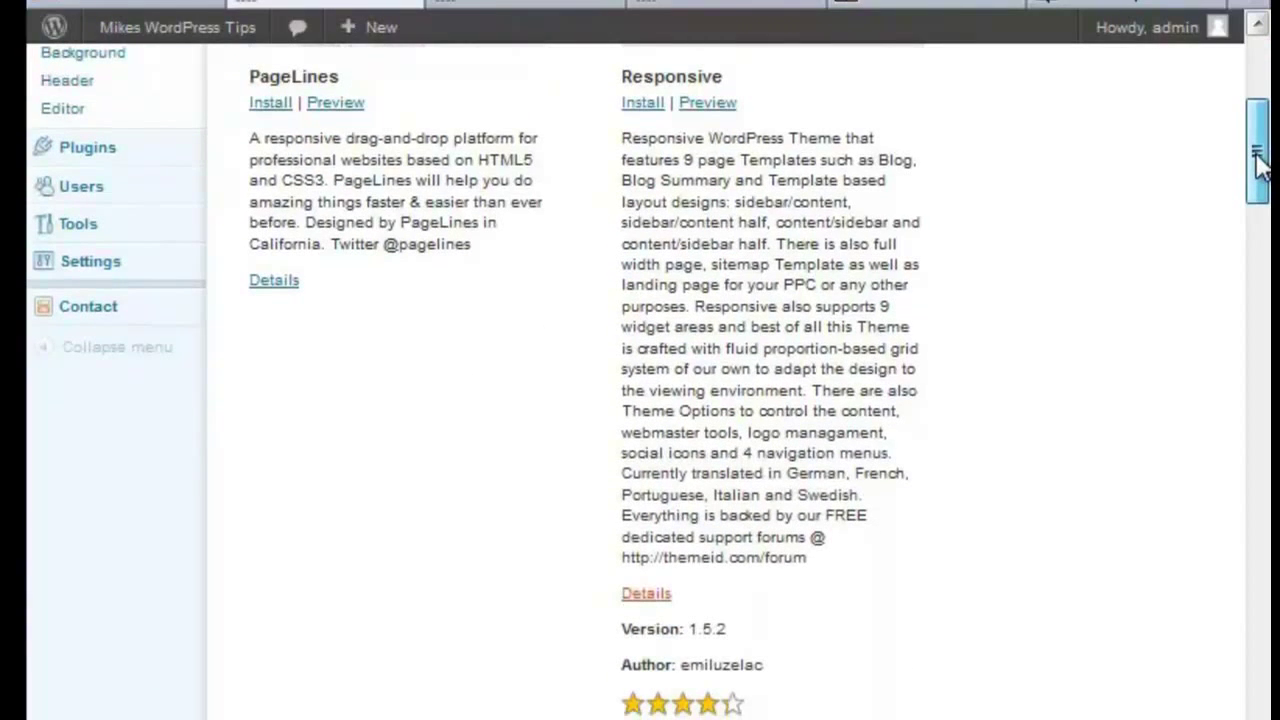
pyautogui.moveTo(1260, 165); pyautogui.dragTo(1260, 133)
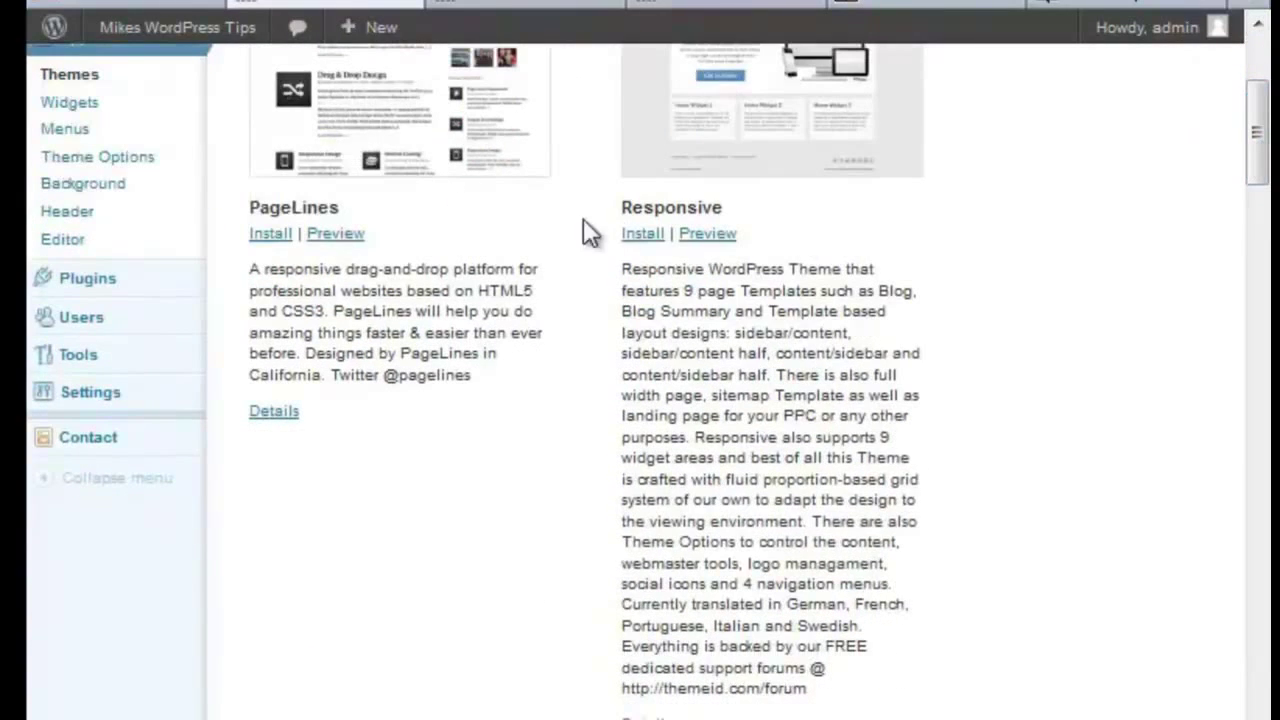
pyautogui.click(640, 234)
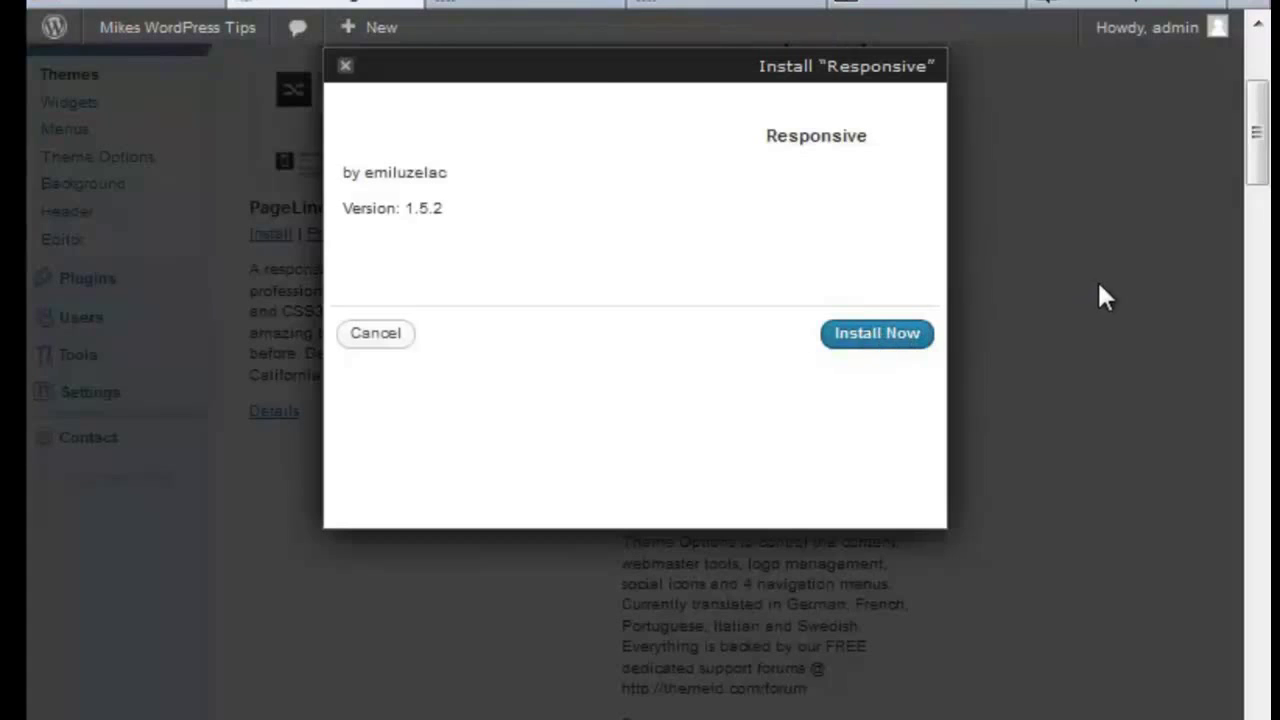
pyautogui.click(877, 333)
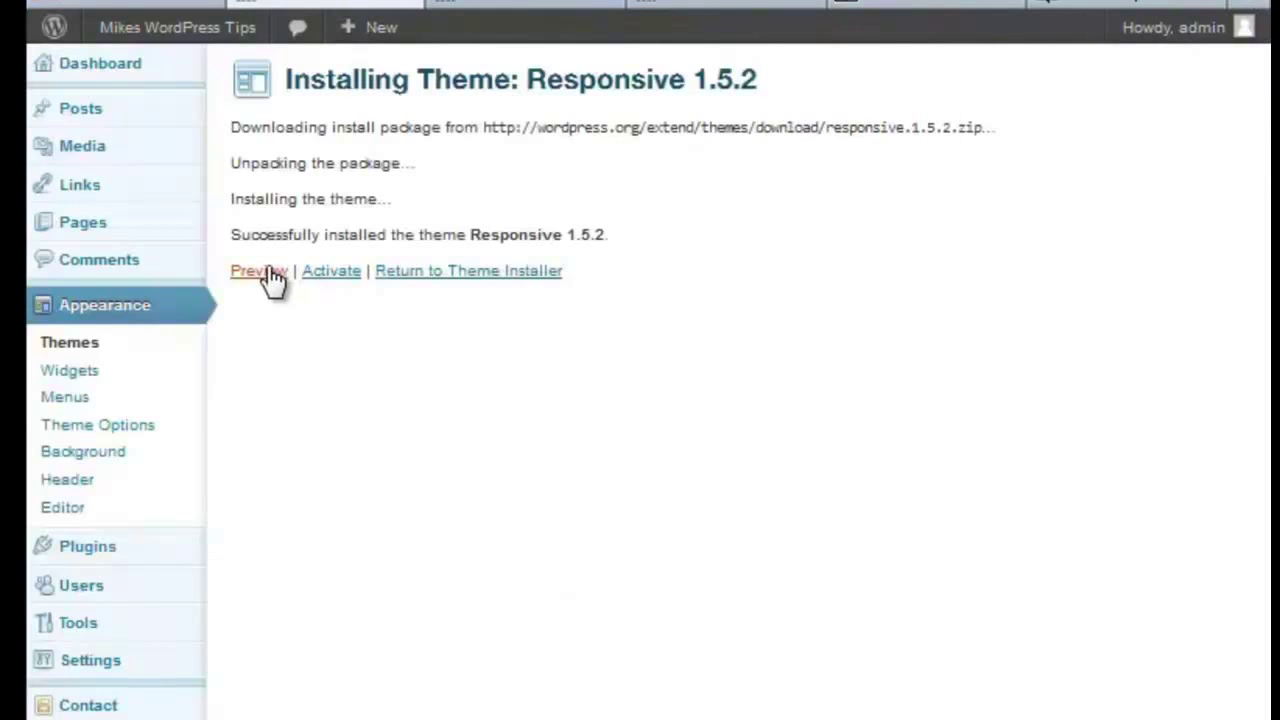
# Step: Preview the newly installed Responsive theme with the site's content and return to the theme installer
pyautogui.click(270, 272)
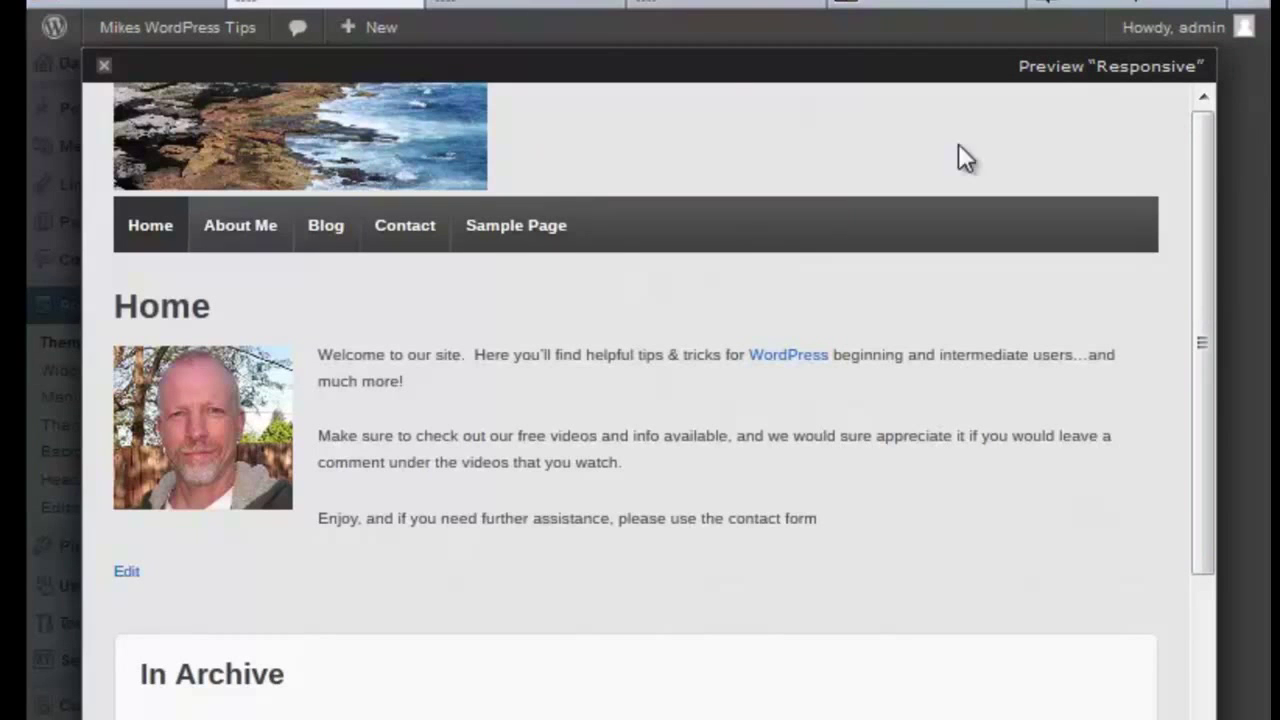
pyautogui.press('Escape')
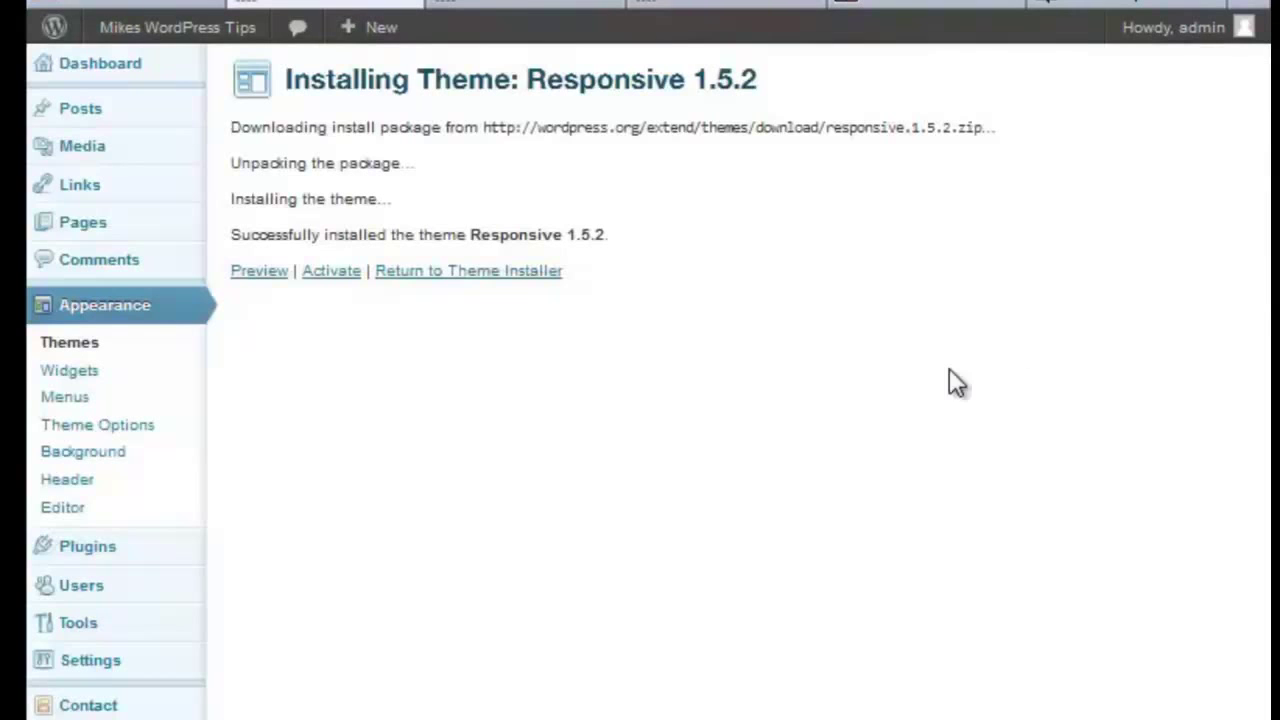
pyautogui.click(460, 285)
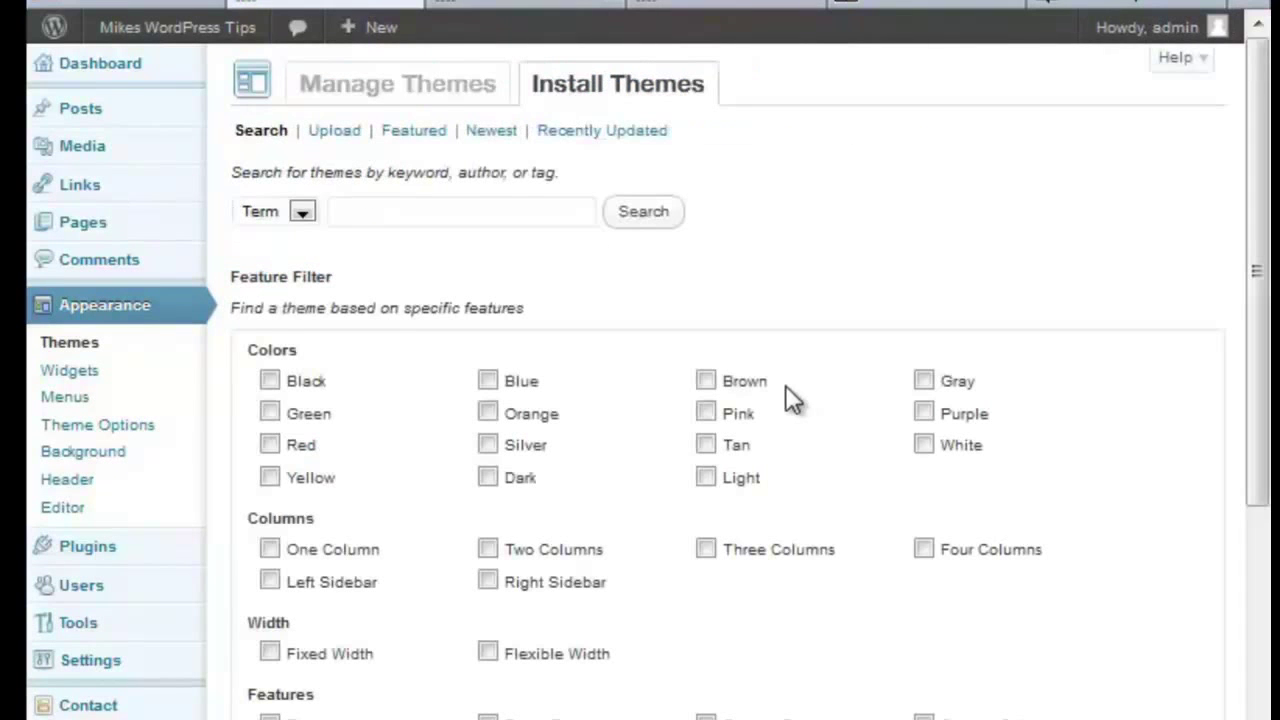
# Step: Go to the theme management page and look over the current theme and the available Responsive and Twenty Ten themes
pyautogui.click(406, 90)
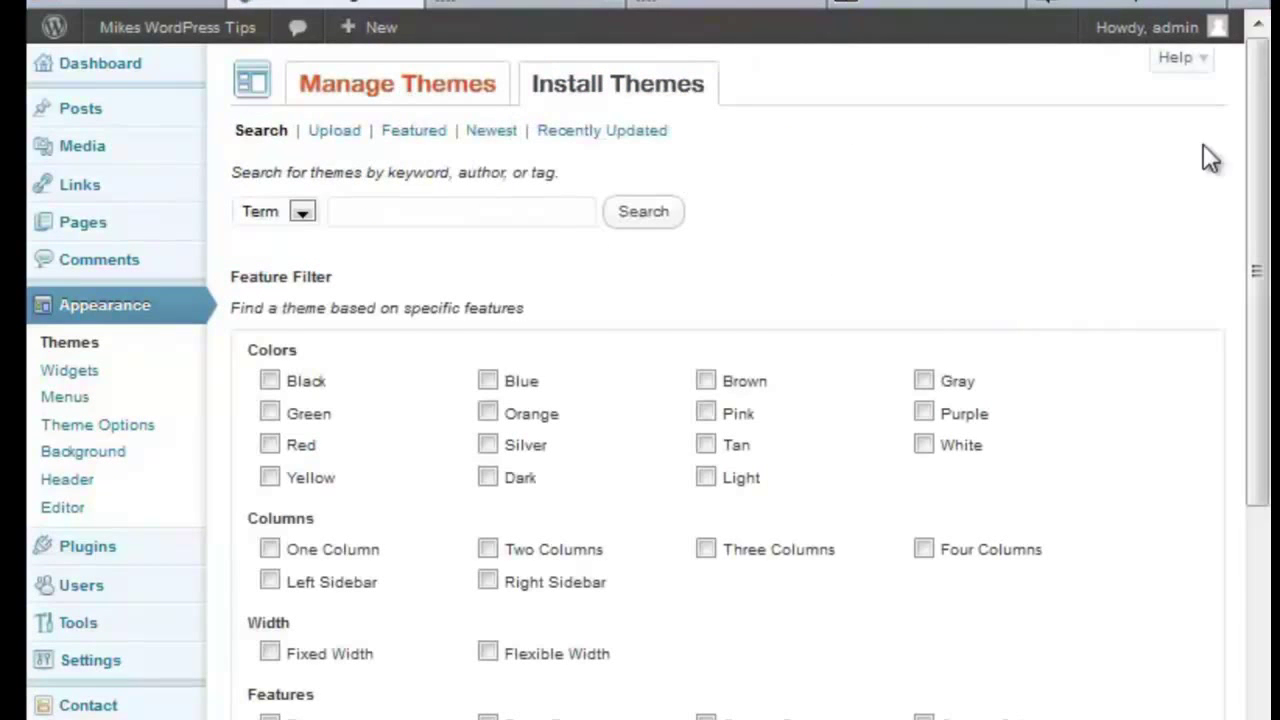
pyautogui.moveTo(1258, 125); pyautogui.dragTo(1260, 351)
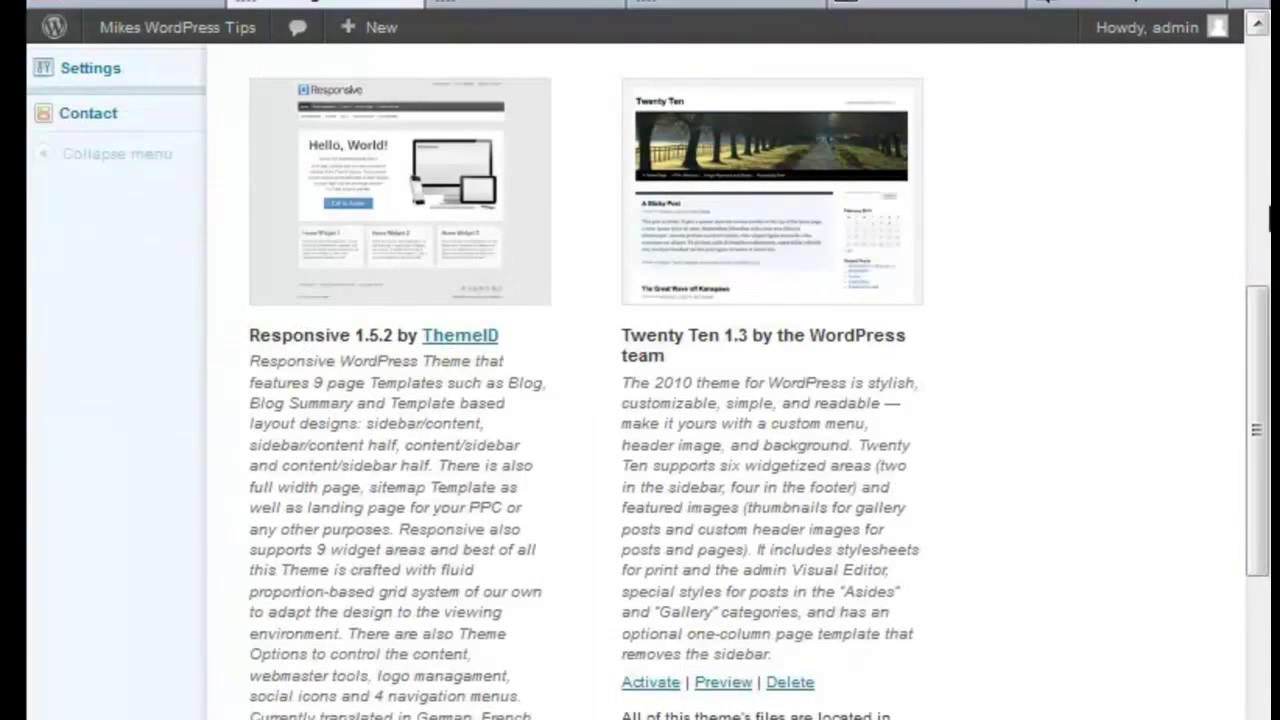
pyautogui.scroll(-4, 1256, 330)
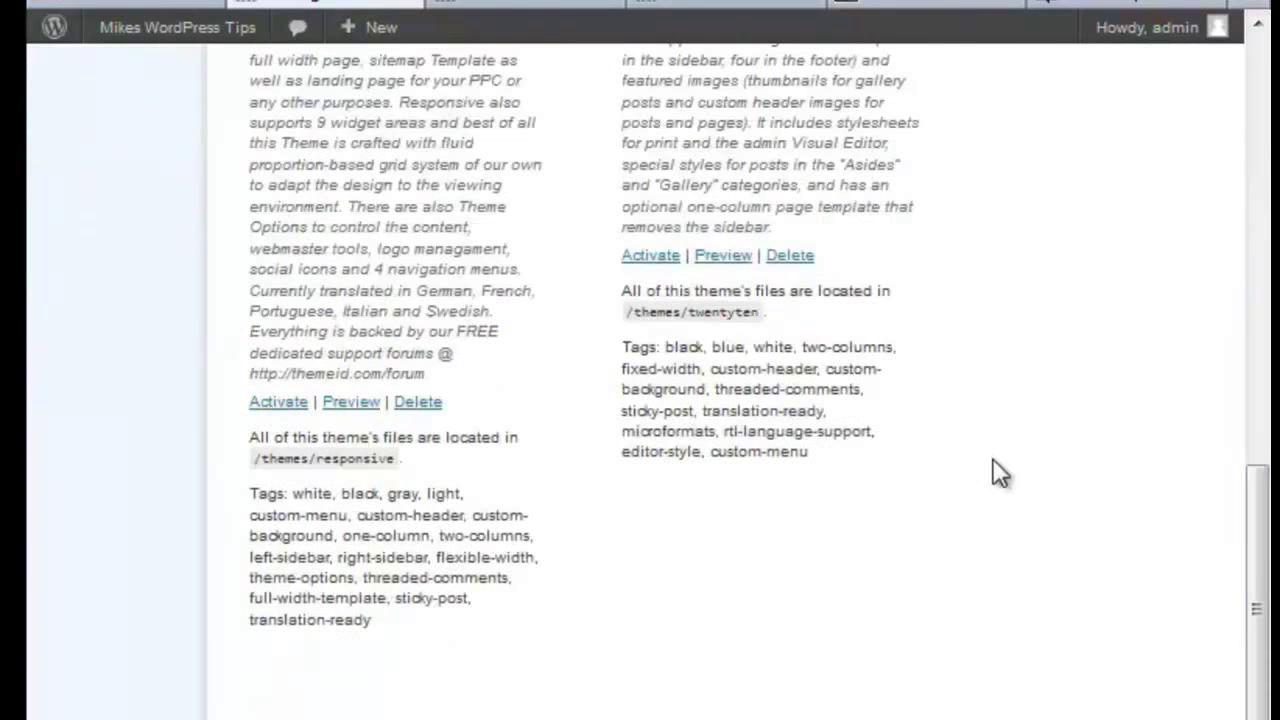
pyautogui.moveTo(1258, 553); pyautogui.dragTo(1150, 100)
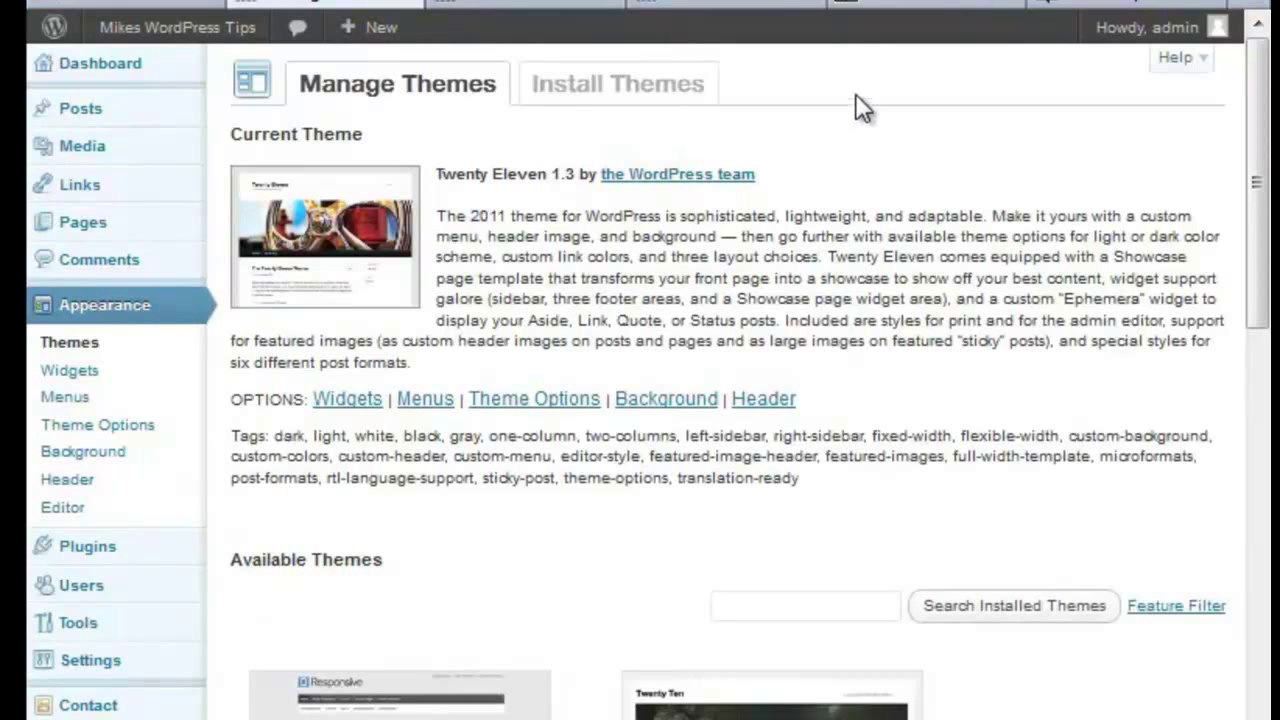
# Step: Switch to the contractor demo site and examine its home page slider, featured sections, testimonial and location map
pyautogui.click(514, 6)
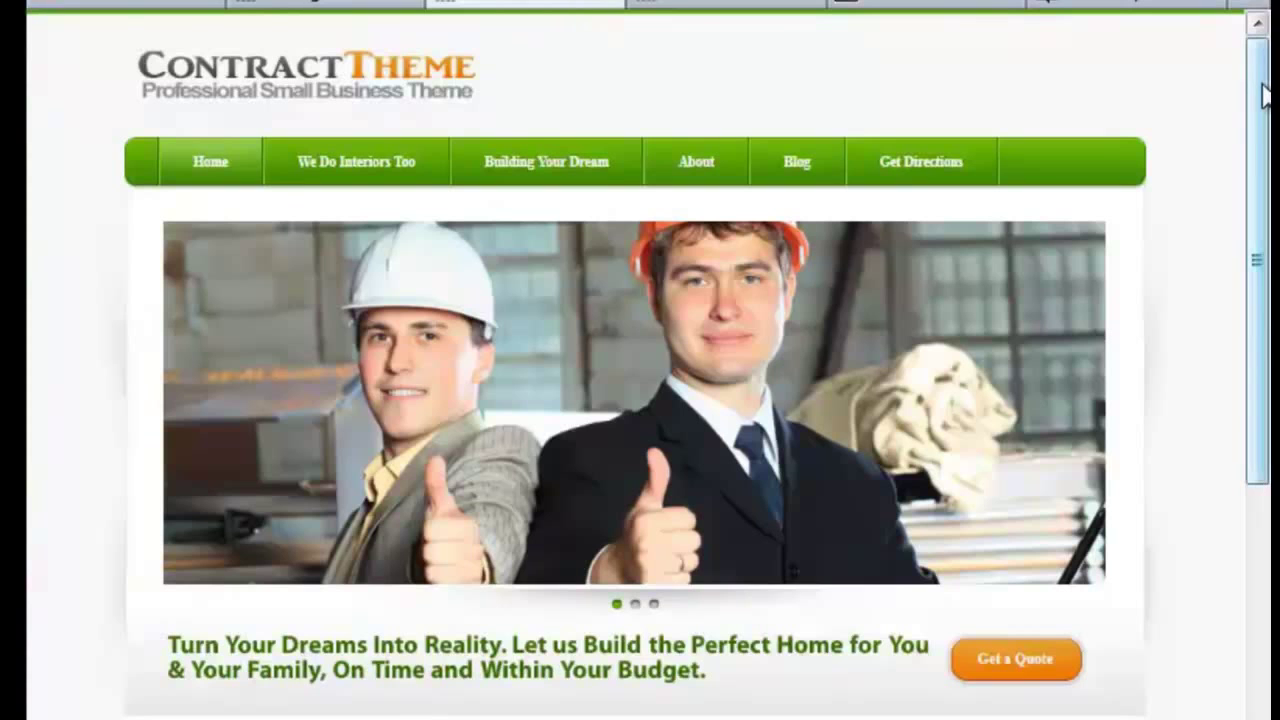
pyautogui.moveTo(1262, 95); pyautogui.dragTo(800, 105)
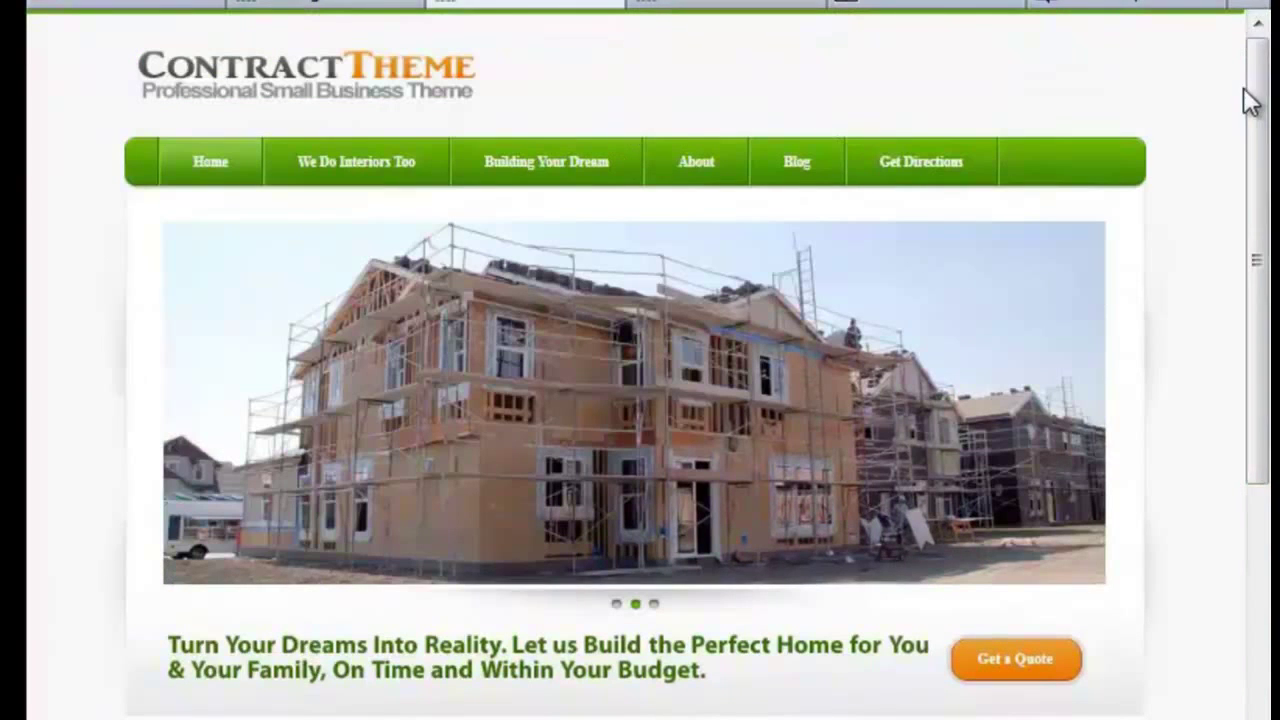
pyautogui.moveTo(1264, 66); pyautogui.dragTo(1260, 100)
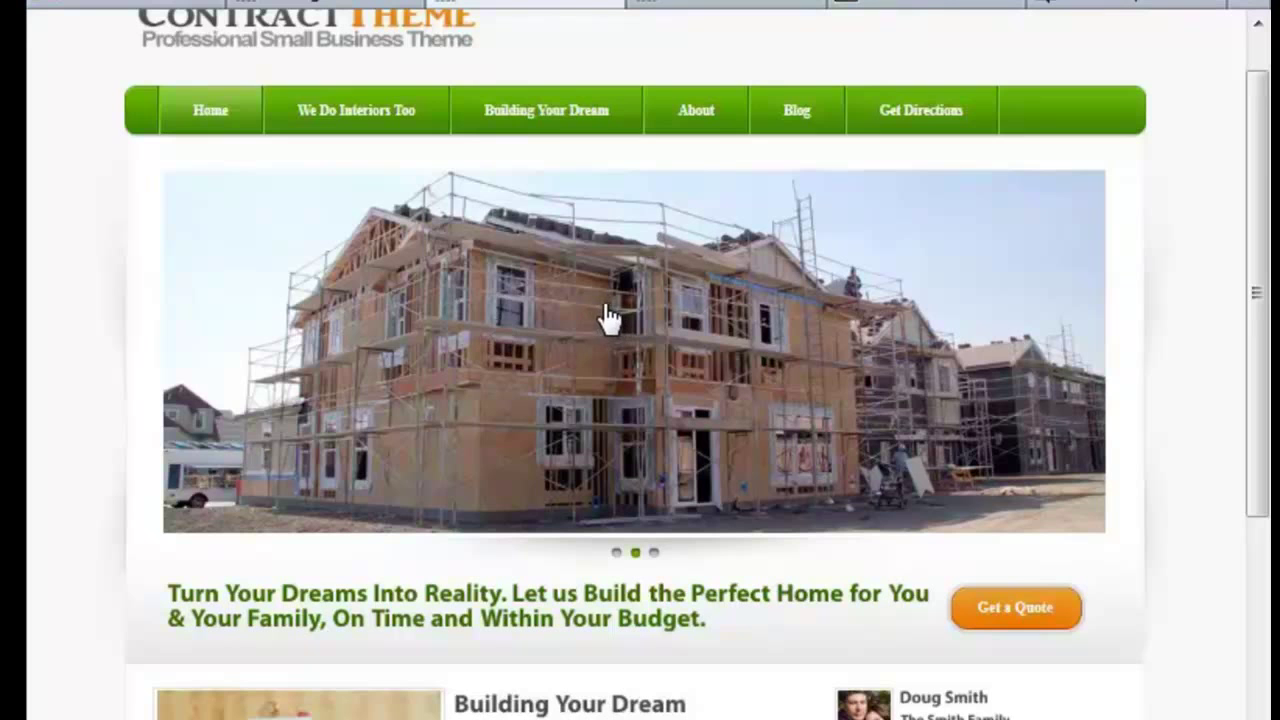
pyautogui.moveTo(1260, 137); pyautogui.dragTo(1215, 453)
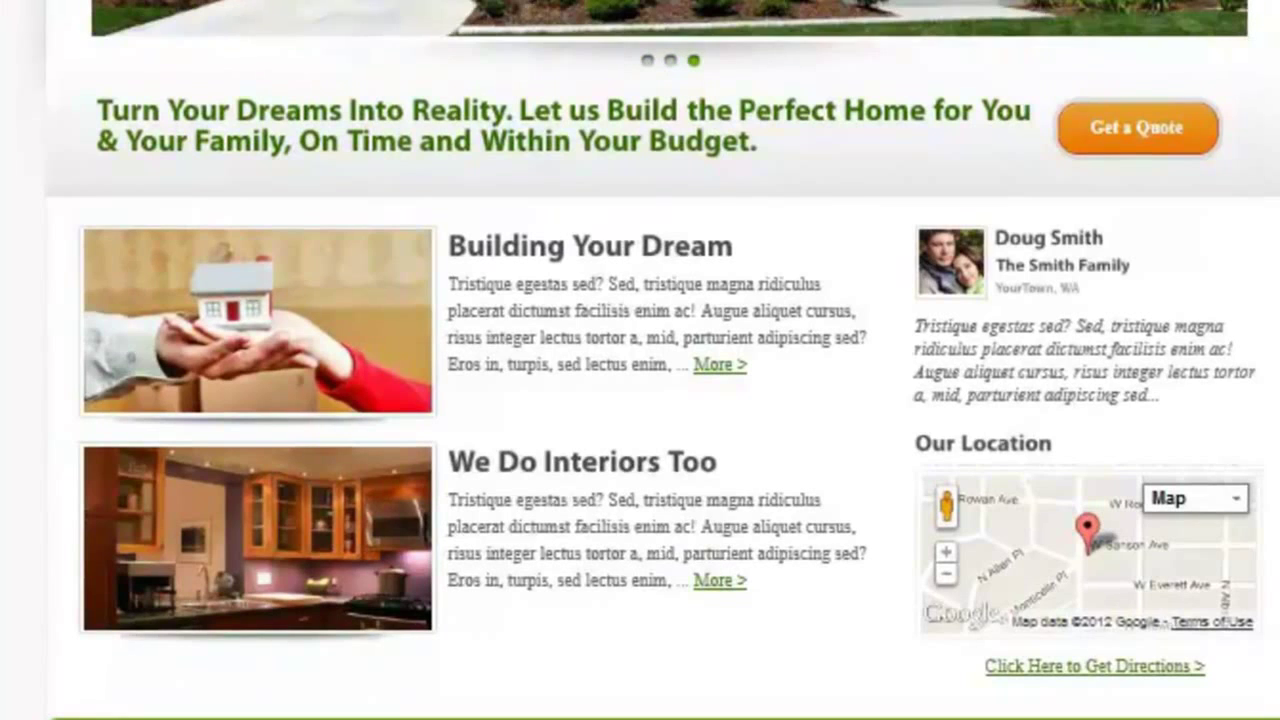
pyautogui.scroll(5, 640, 360)
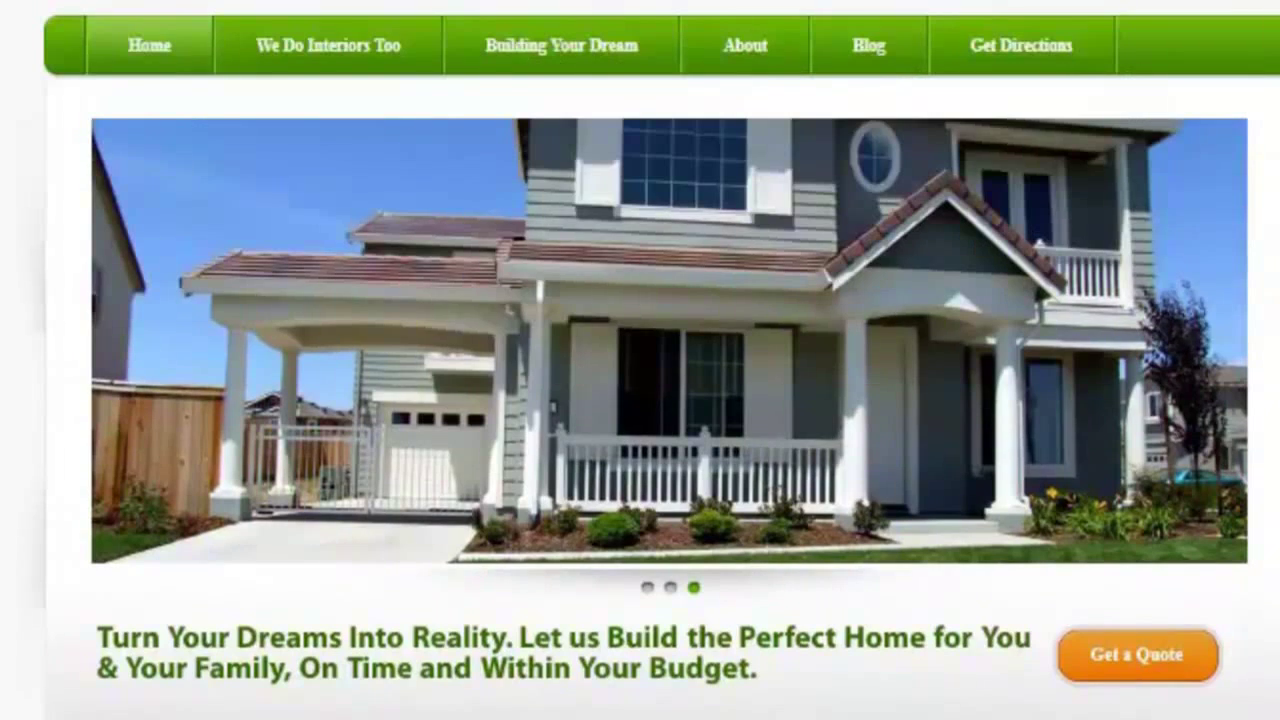
pyautogui.scroll(-5, 640, 360)
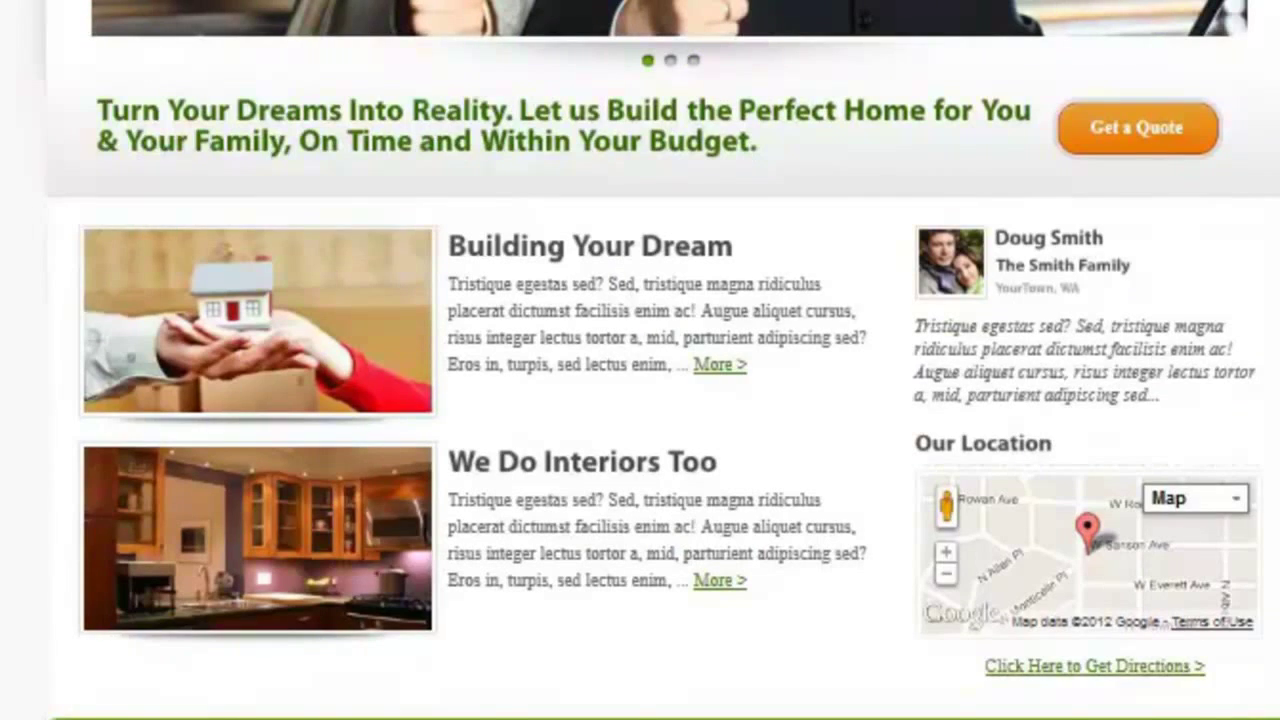
pyautogui.scroll(4, 640, 360)
pyautogui.scroll(1, 640, 360)
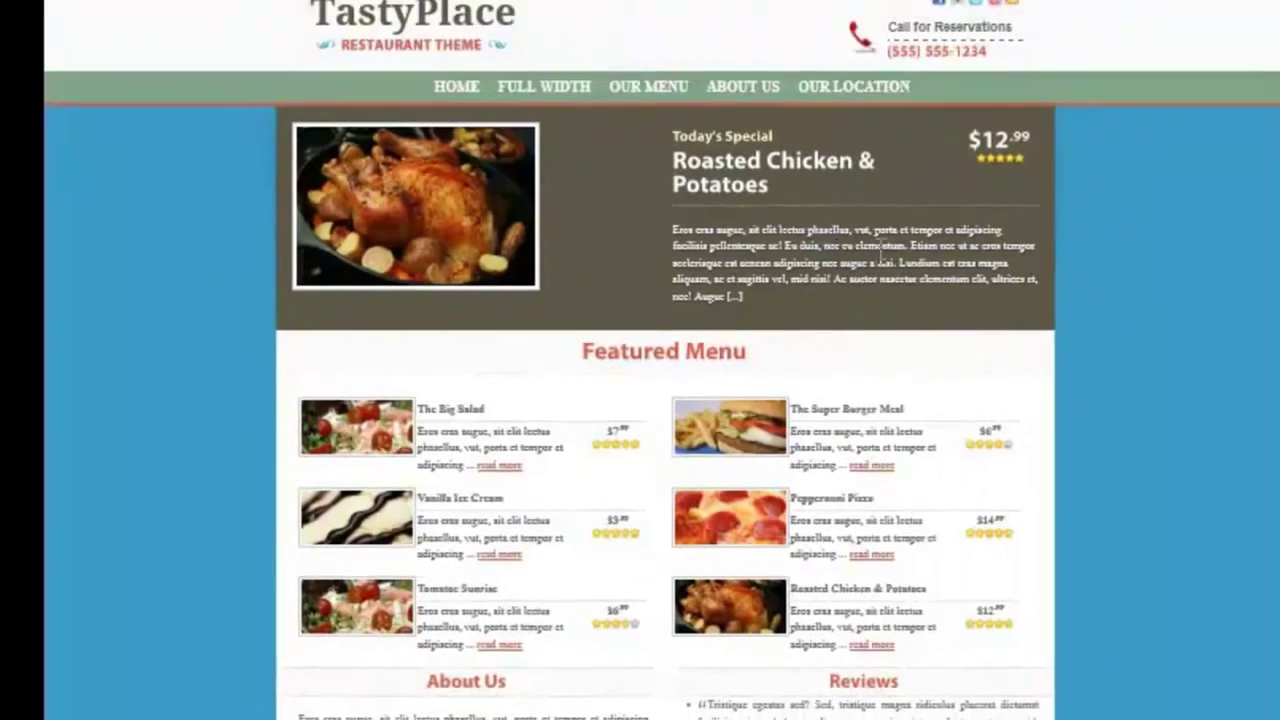
# Step: View the TastyPlace restaurant demo at normal zoom and look through its daily special, featured menu and lower sections
pyautogui.hotkey('ctrl', '0')
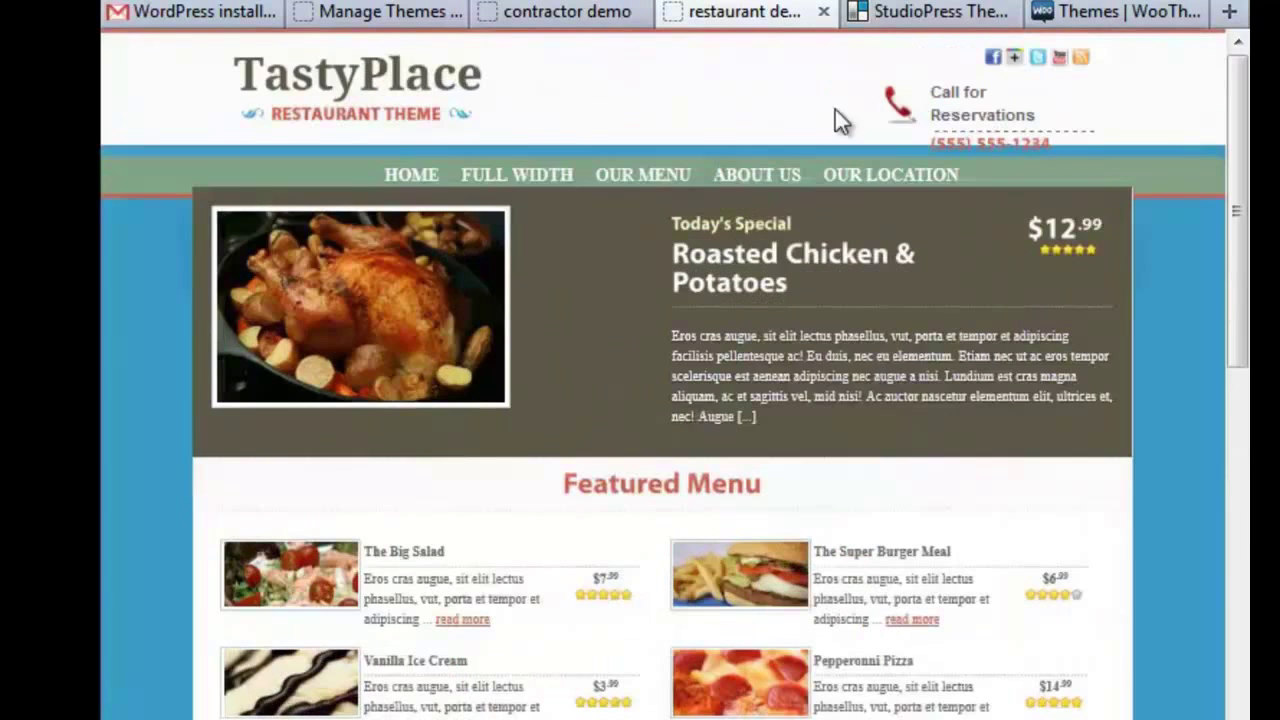
pyautogui.moveTo(1243, 96); pyautogui.dragTo(1225, 201)
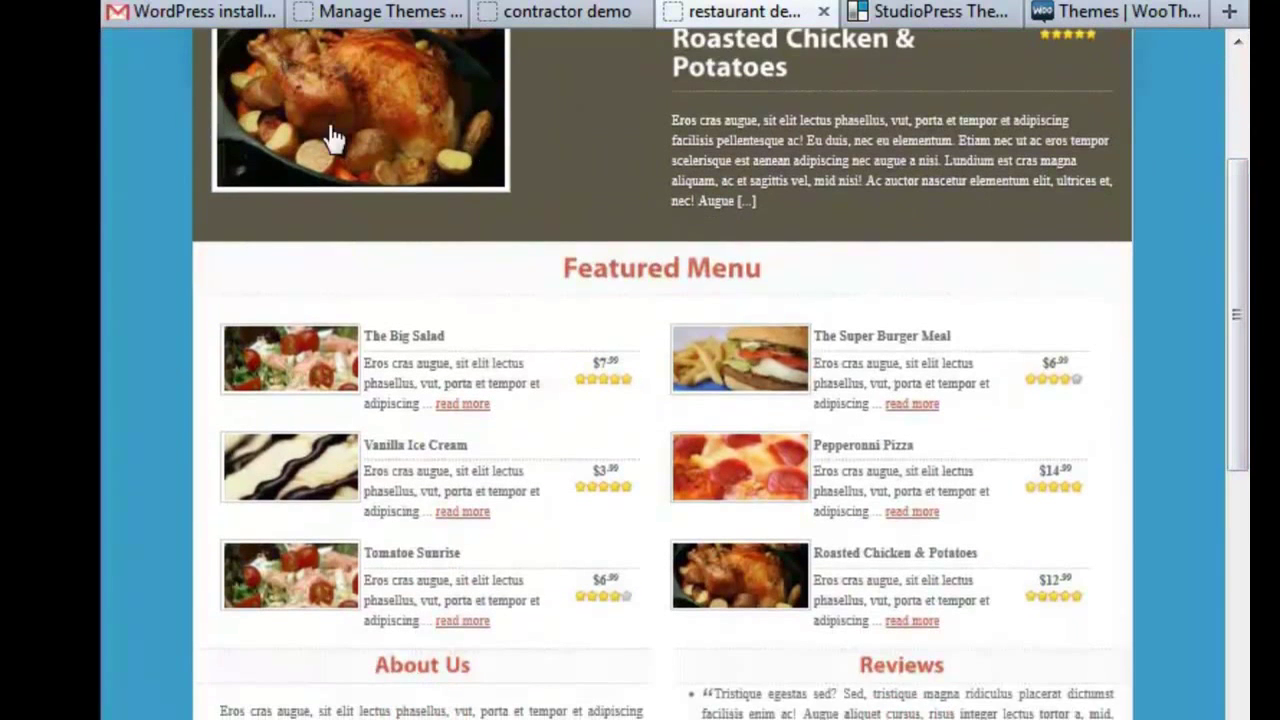
pyautogui.moveTo(1239, 200); pyautogui.dragTo(1212, 438)
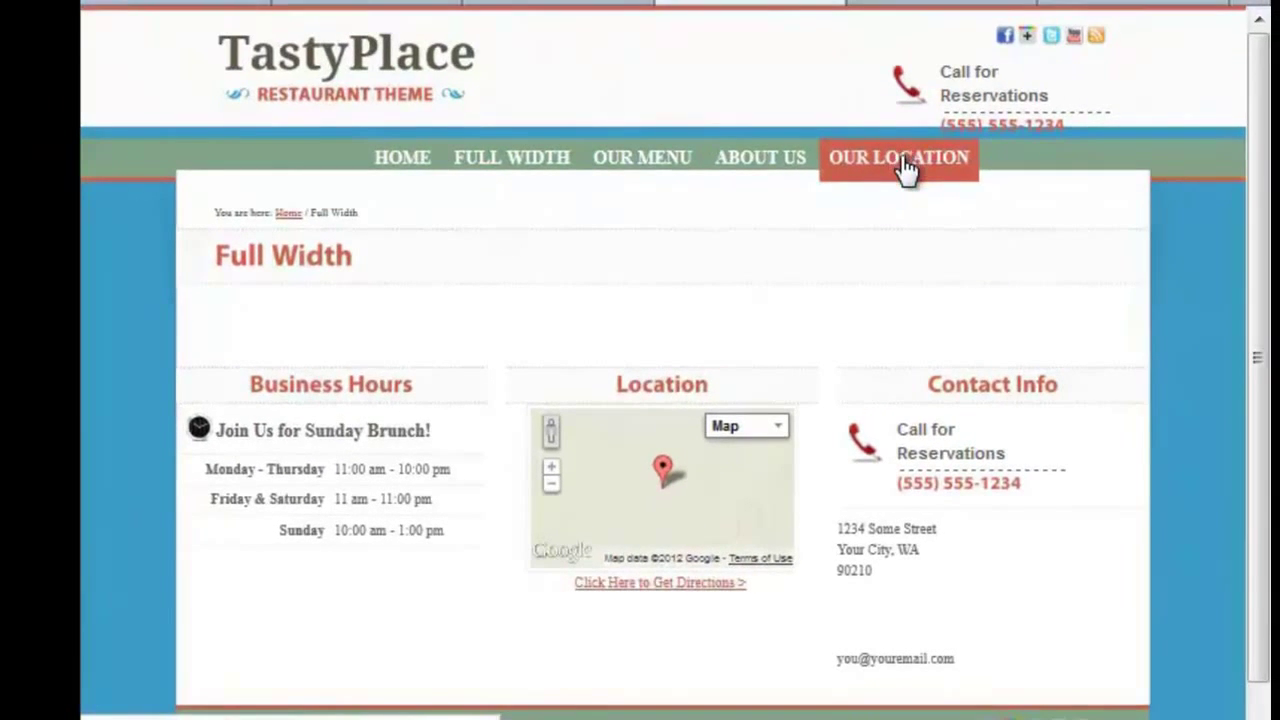
# Step: Open the TastyPlace demo's Our Location page and examine its directions form and map
pyautogui.click(902, 160)
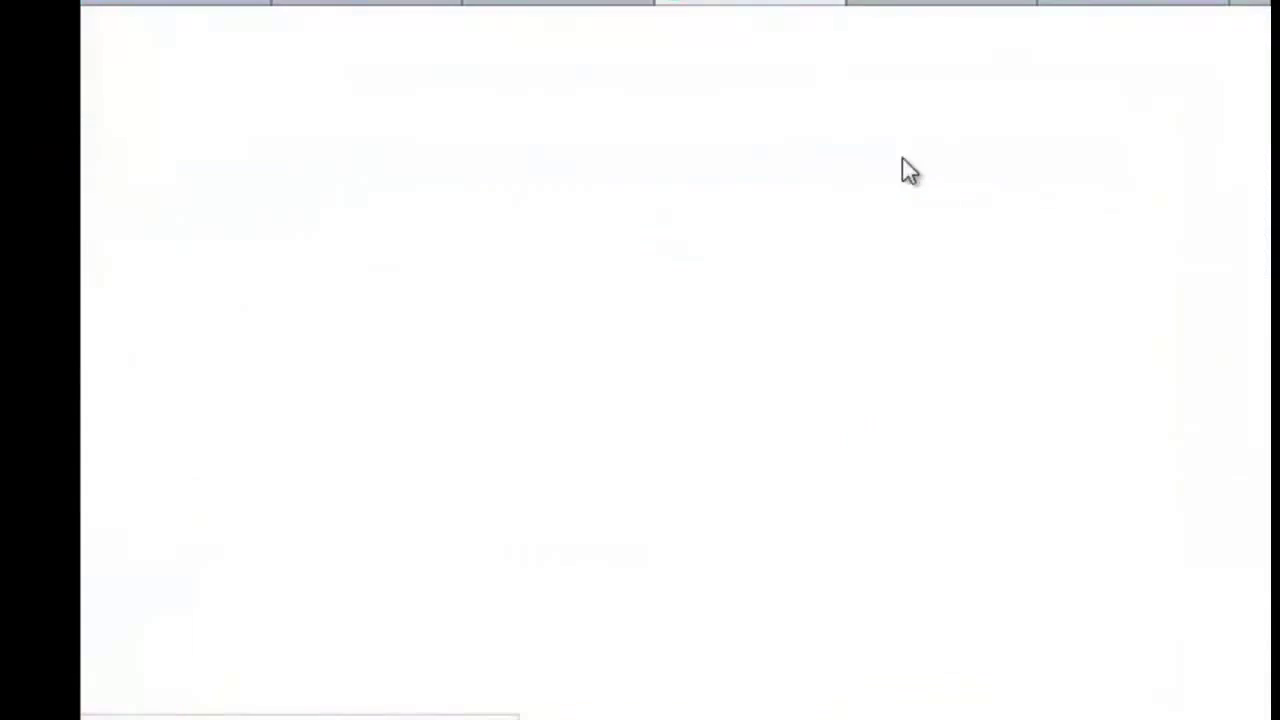
pyautogui.moveTo(1252, 103); pyautogui.dragTo(1220, 200)
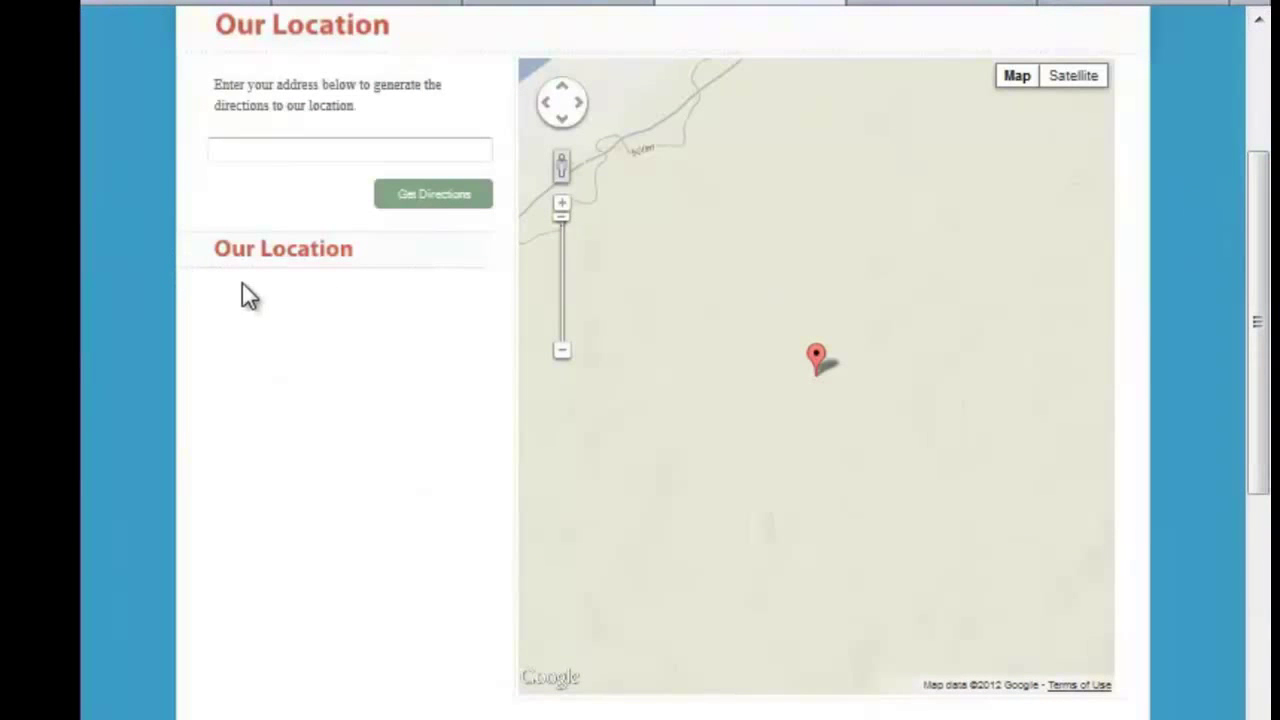
pyautogui.click(259, 152)
pyautogui.moveTo(1262, 210); pyautogui.dragTo(900, 65)
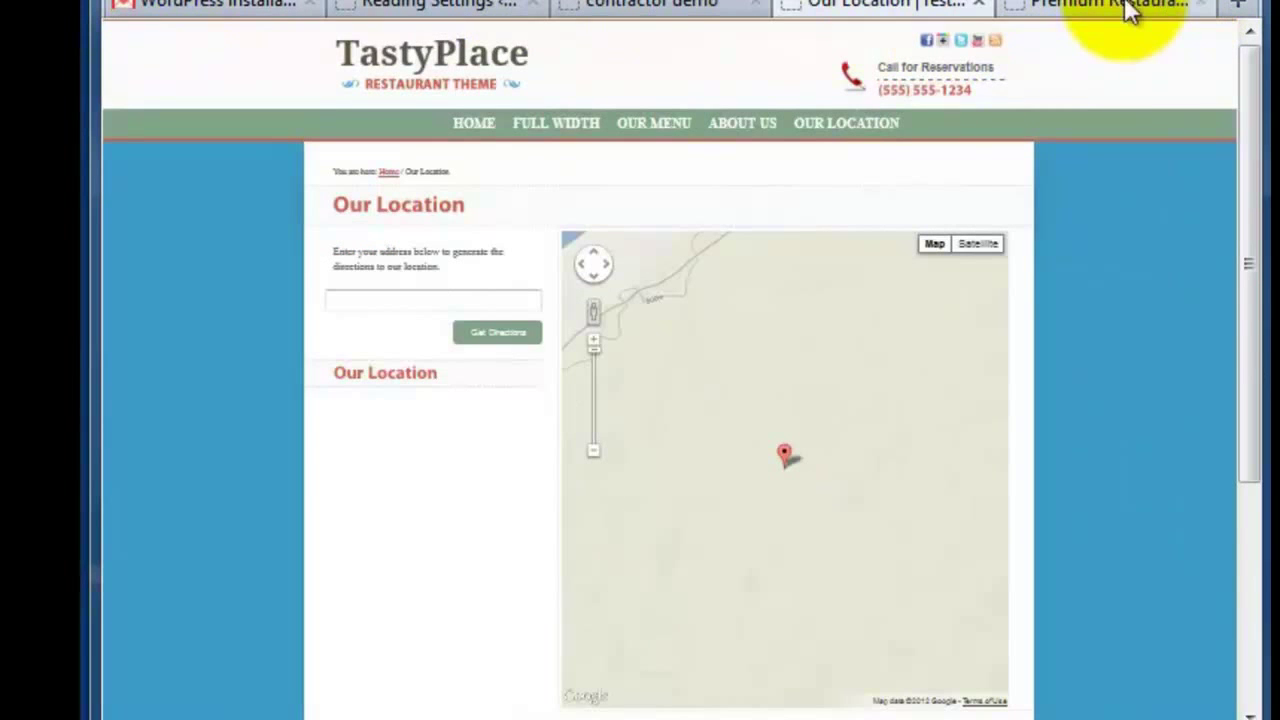
# Step: Switch to the Maurice's Restaurant demo, look through its home page and try printing the $3 Margaritas coupon
pyautogui.click(1130, 8)
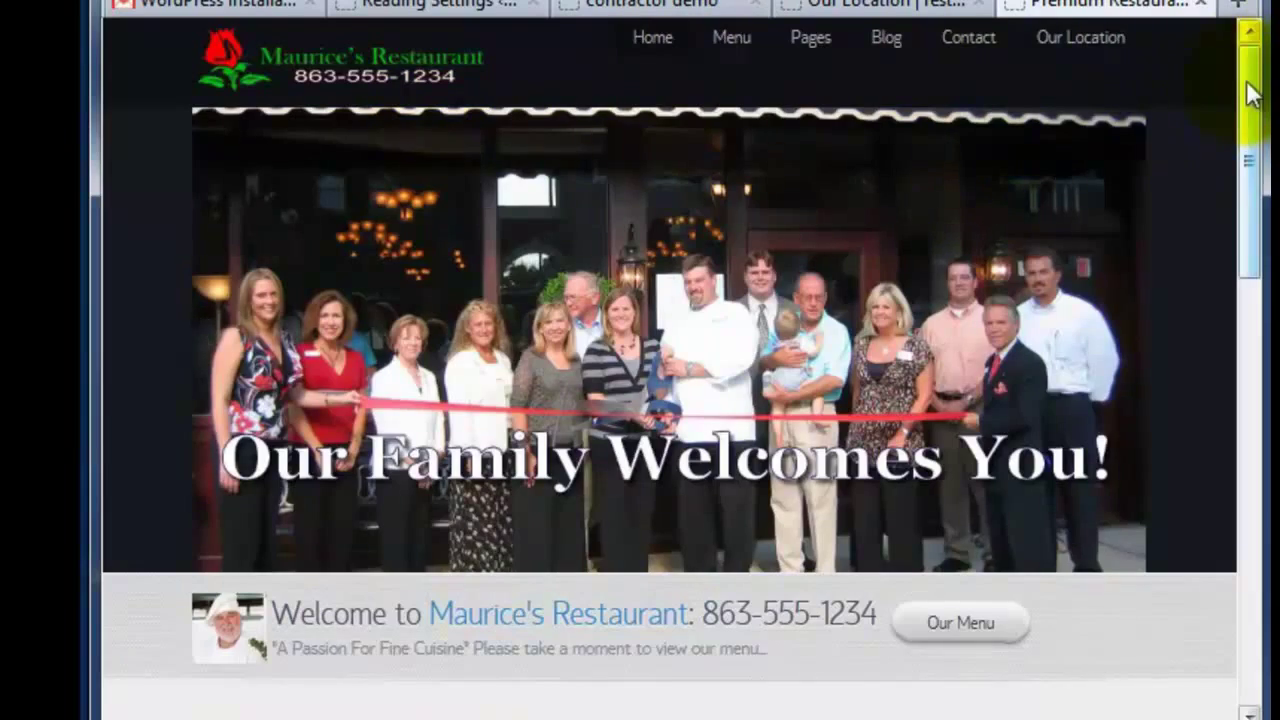
pyautogui.moveTo(1253, 95); pyautogui.dragTo(1258, 520)
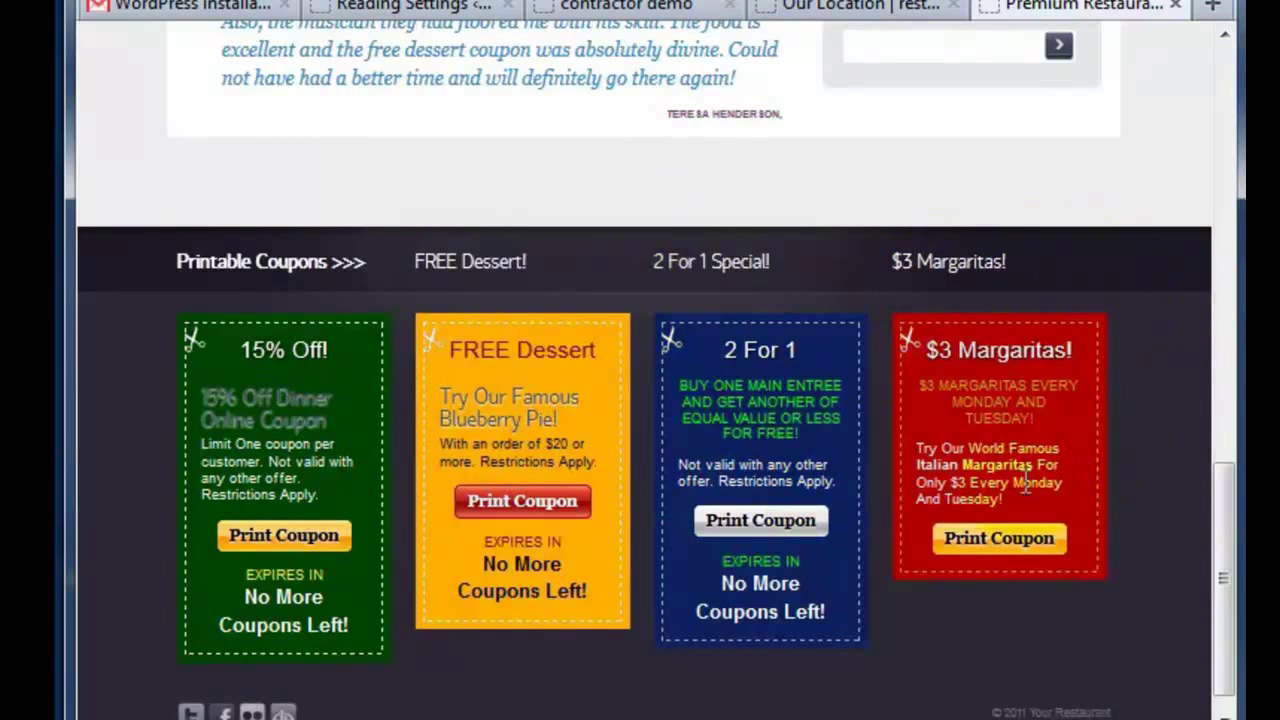
pyautogui.click(1006, 546)
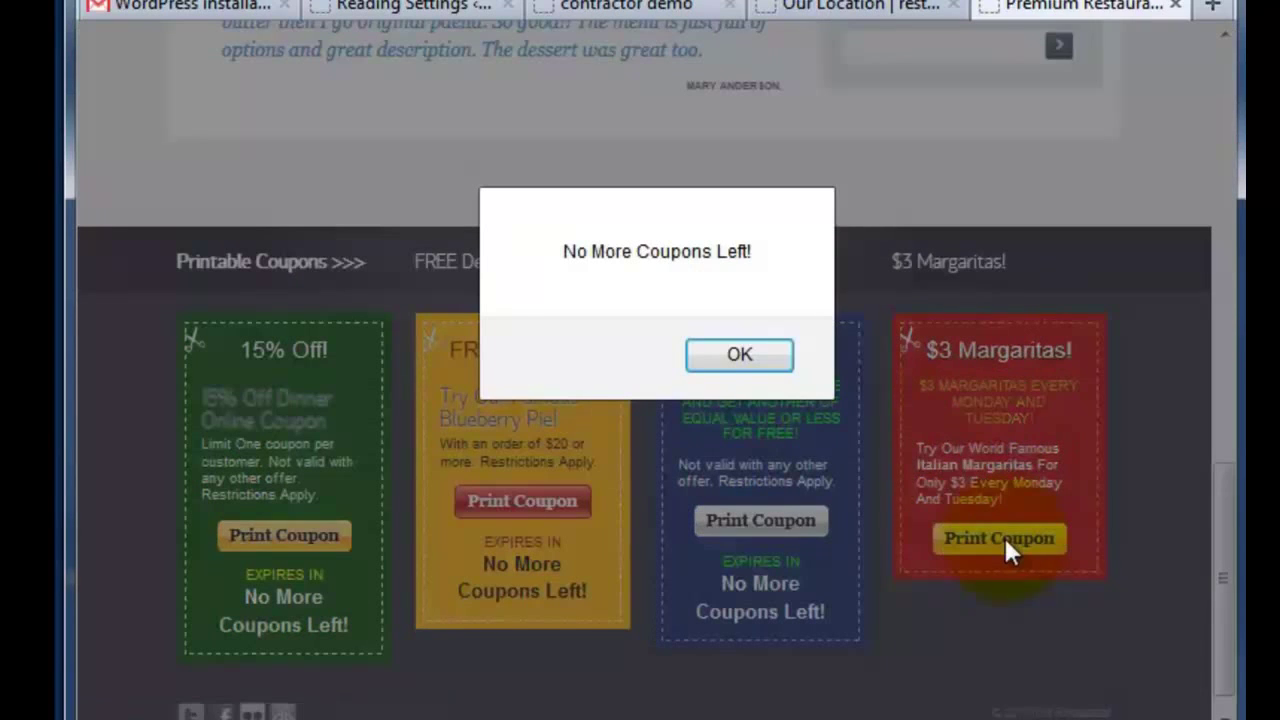
pyautogui.click(712, 357)
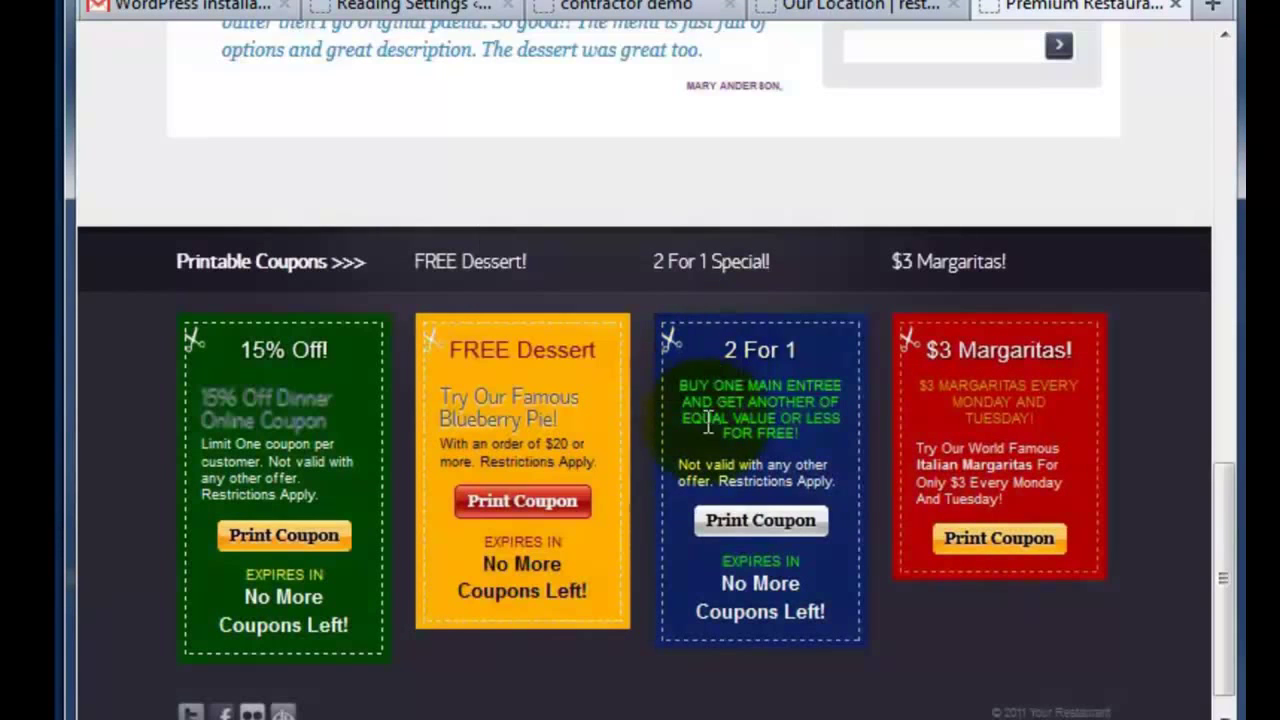
# Step: Open the Maurice's Restaurant demo's Menu page and look over its rotating specials and menu items
pyautogui.moveTo(1224, 545); pyautogui.dragTo(1175, 605)
pyautogui.moveTo(1229, 557); pyautogui.dragTo(1165, 12)
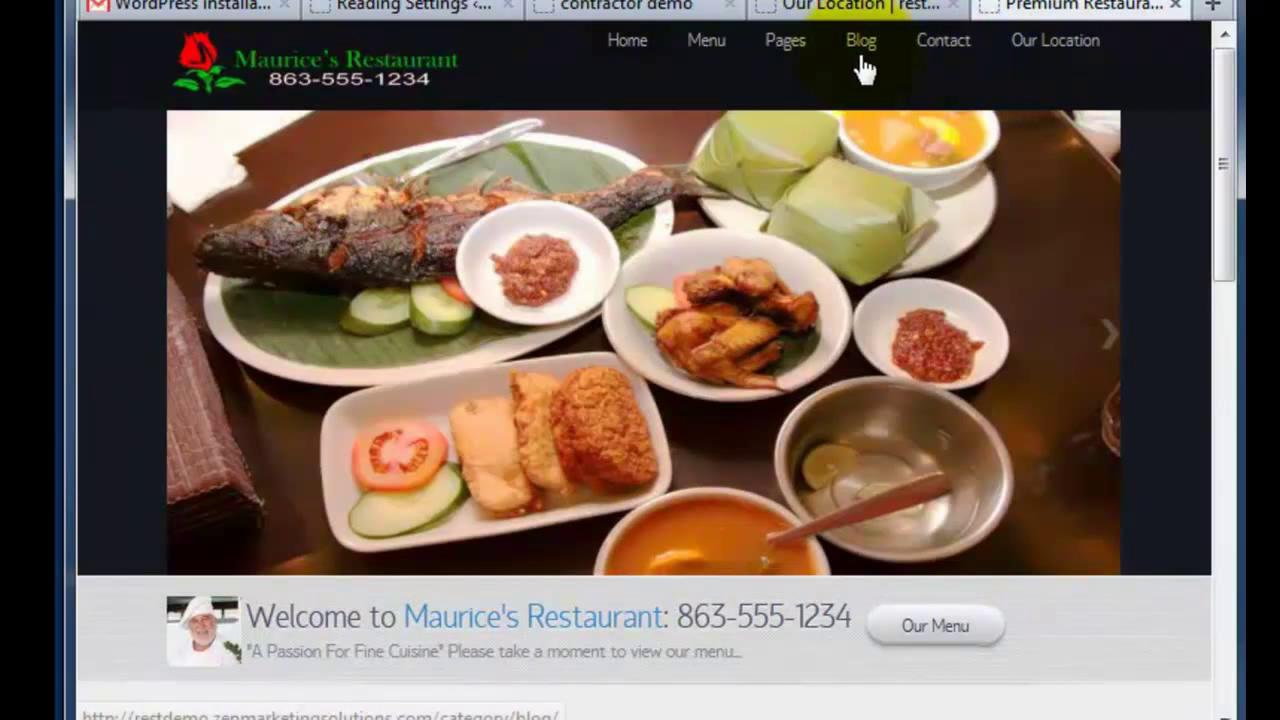
pyautogui.click(692, 50)
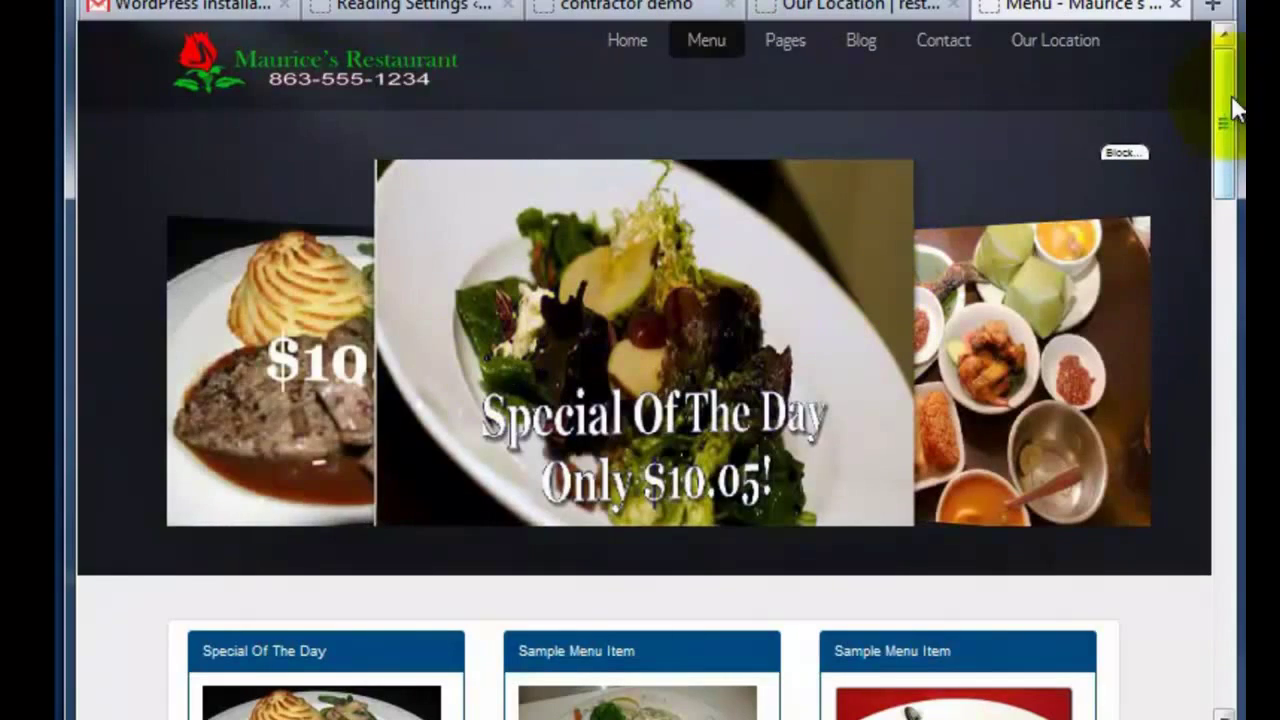
pyautogui.moveTo(1232, 86); pyautogui.dragTo(1210, 35)
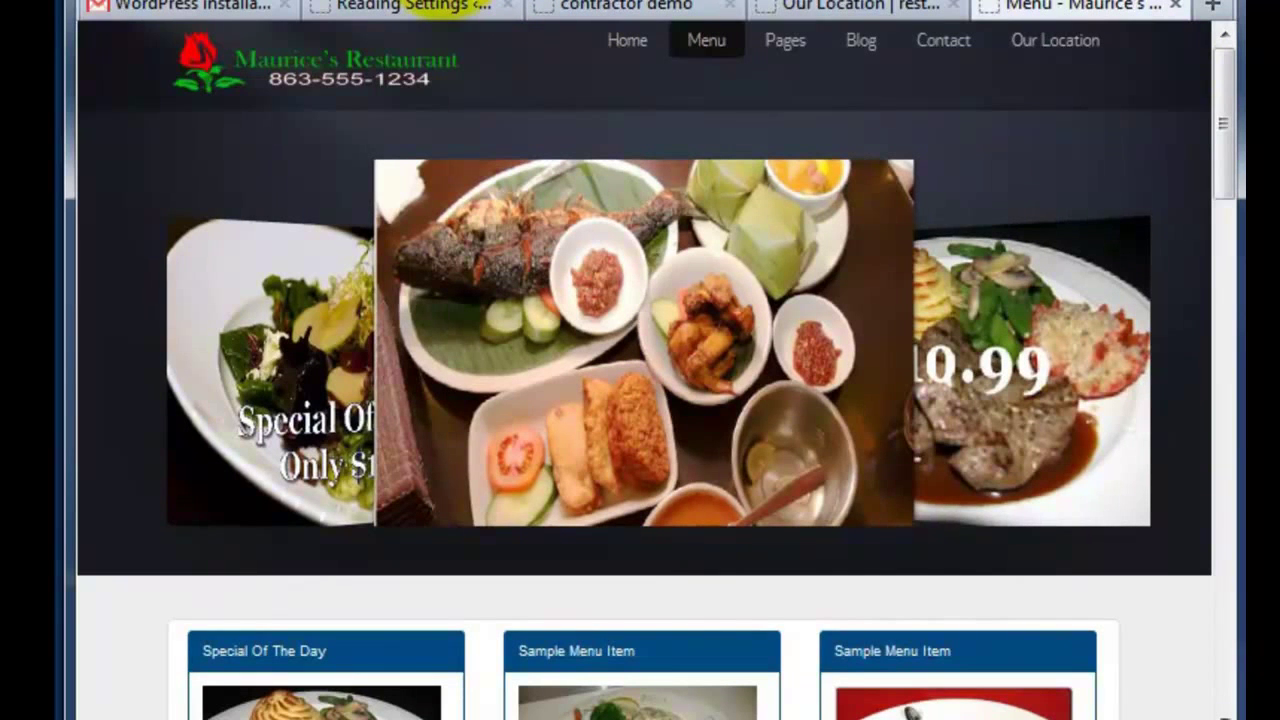
# Step: Go to ThemeFuse's Envision theme demo and look over its home page sliders and site navigation
pyautogui.write('theme')
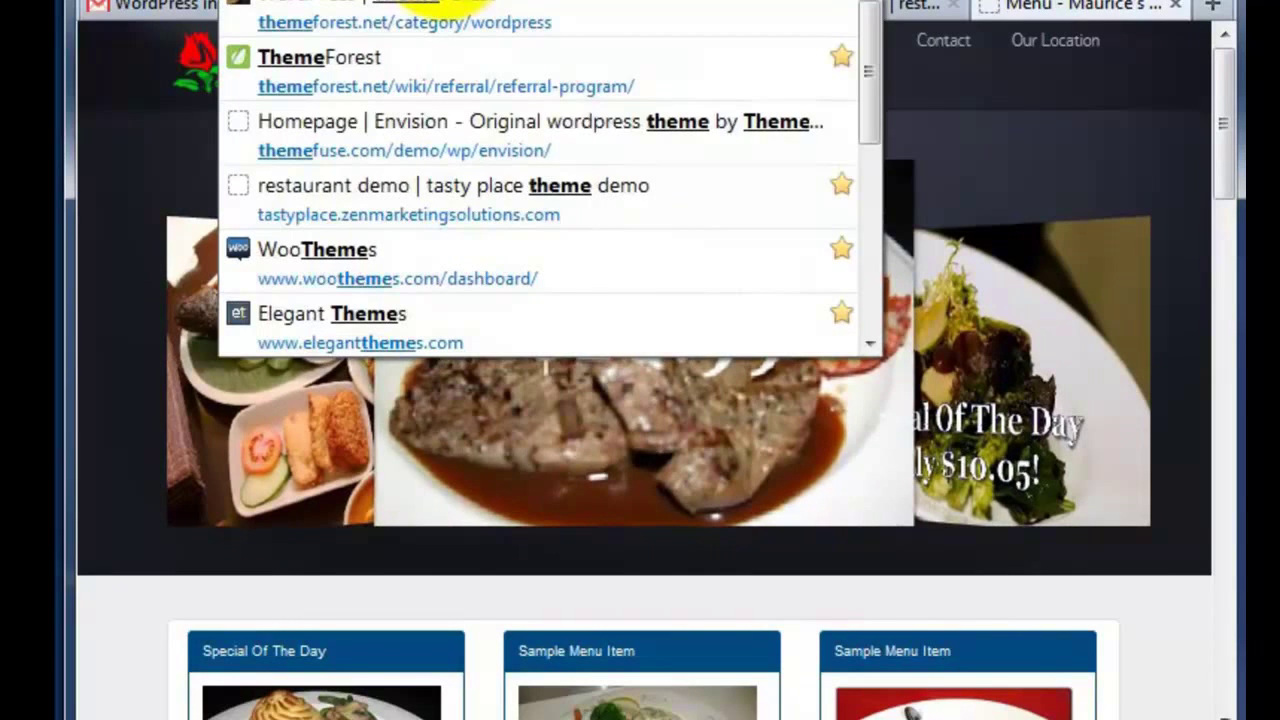
pyautogui.write('fuse')
pyautogui.press('Return')
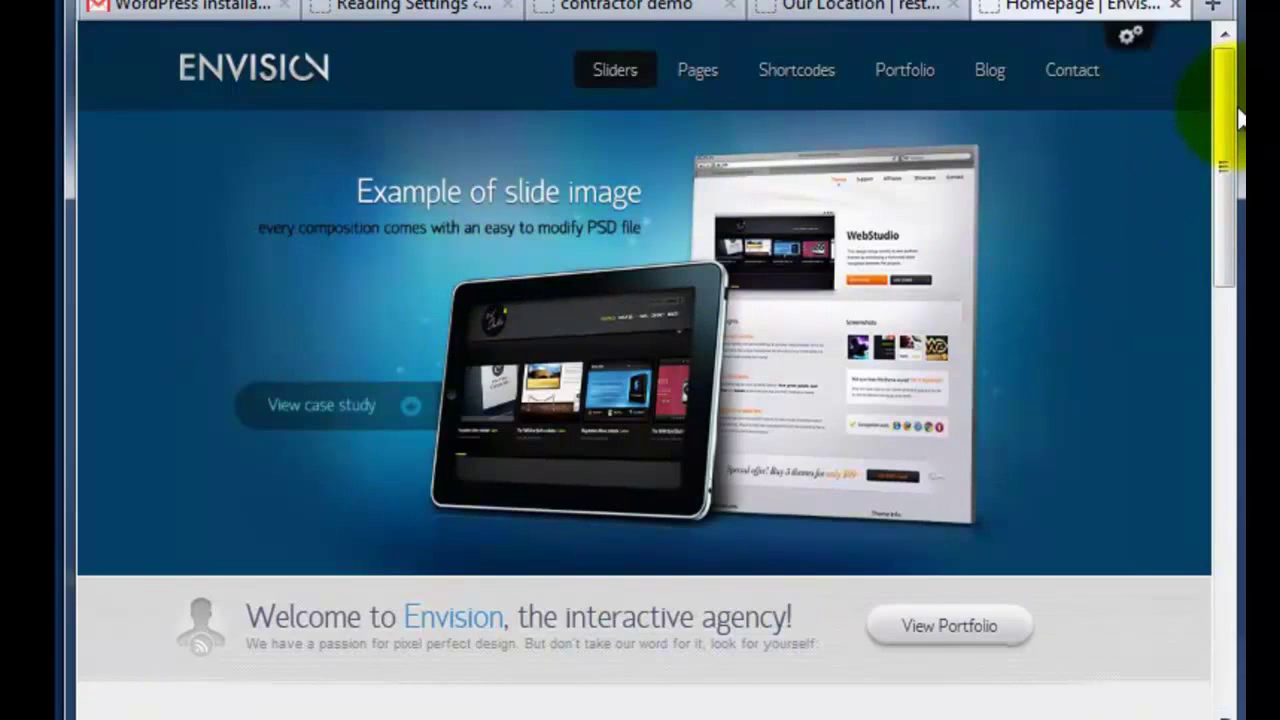
pyautogui.moveTo(1223, 129); pyautogui.dragTo(1203, 40)
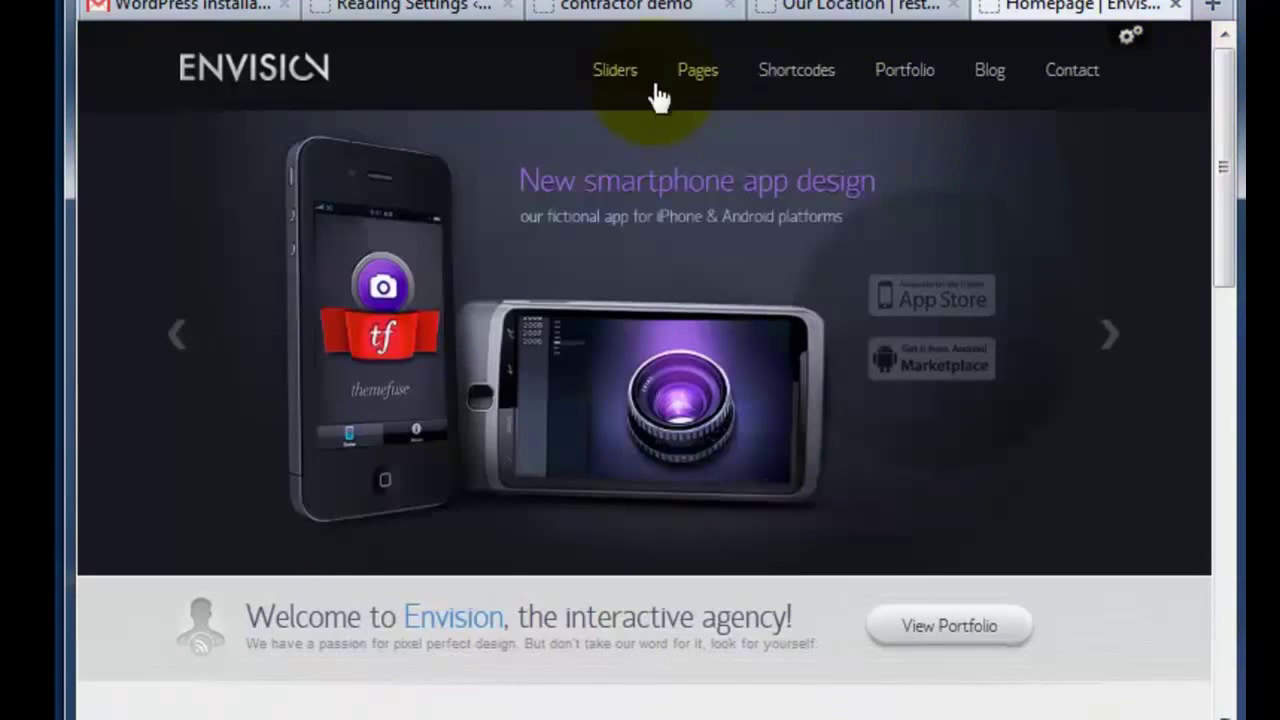
pyautogui.moveTo(1225, 140)
pyautogui.mouseDown()
pyautogui.moveTo(1240, 315)
pyautogui.moveTo(1234, 523)
pyautogui.moveTo(1230, 143)
pyautogui.mouseUp()
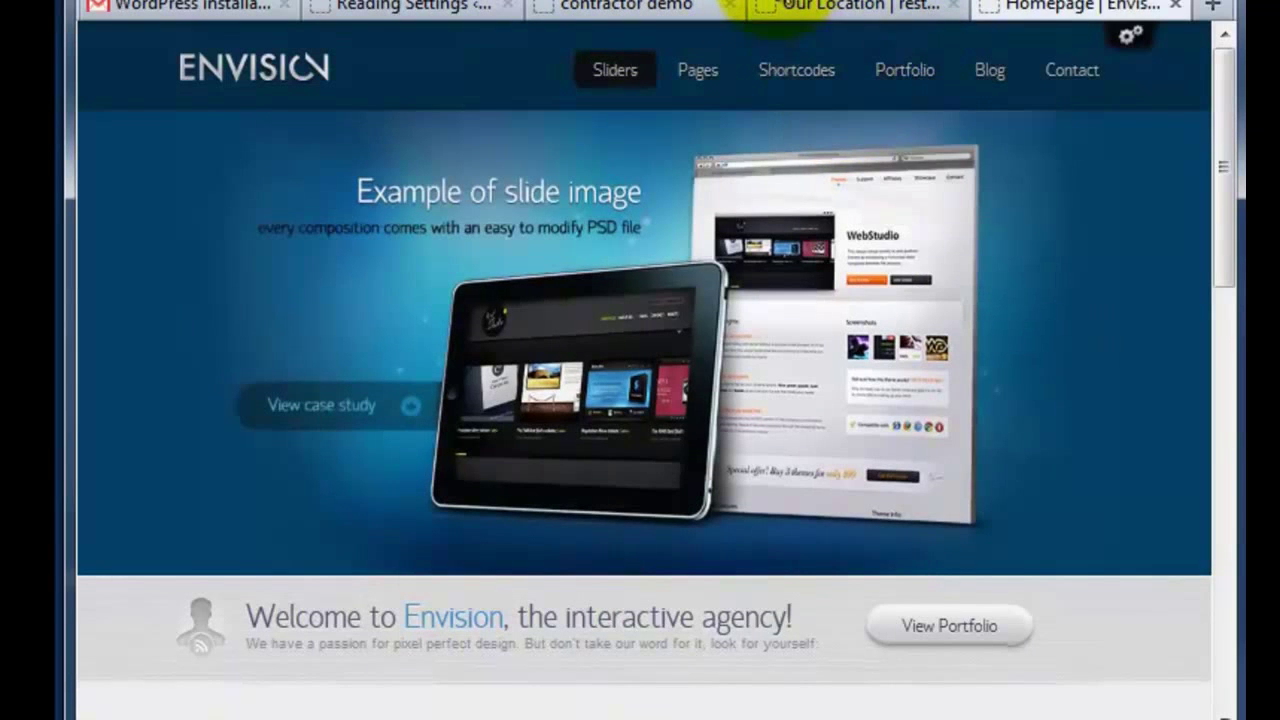
pyautogui.click(558, 388)
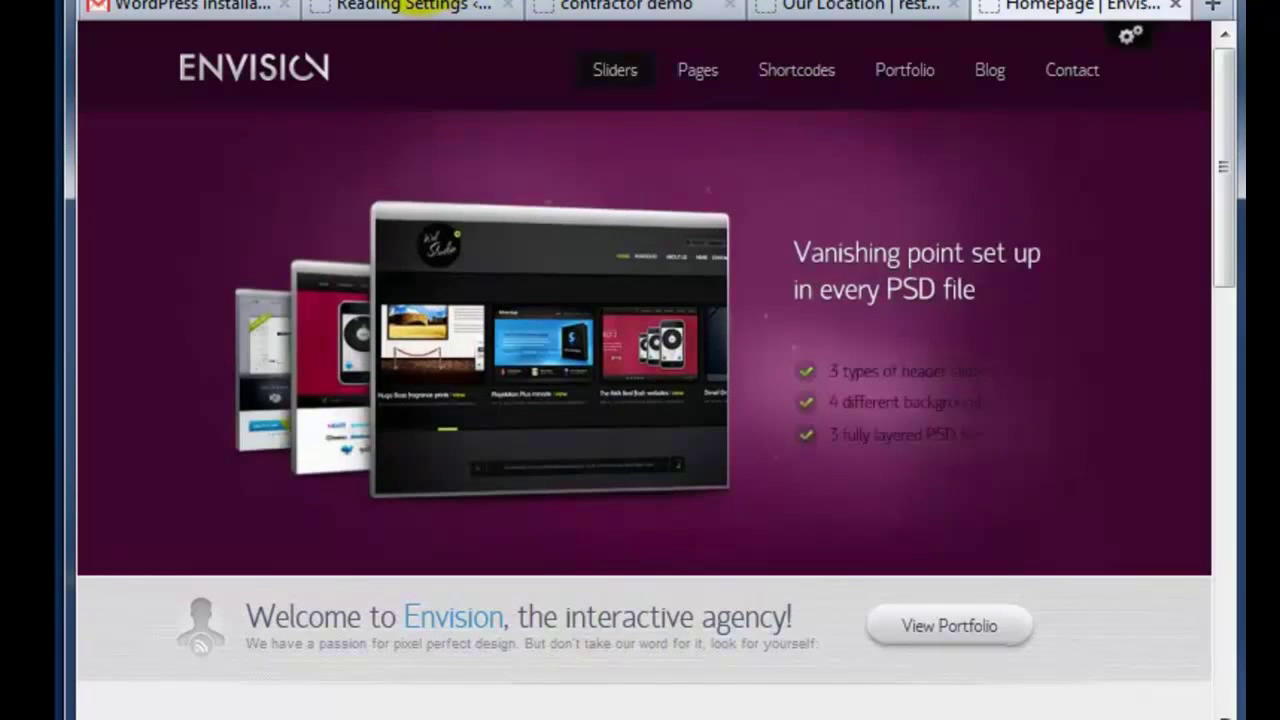
# Step: Go to the Catalyst theme store and compare what the Developer, Personal and Basic editions include
pyautogui.write('cat')
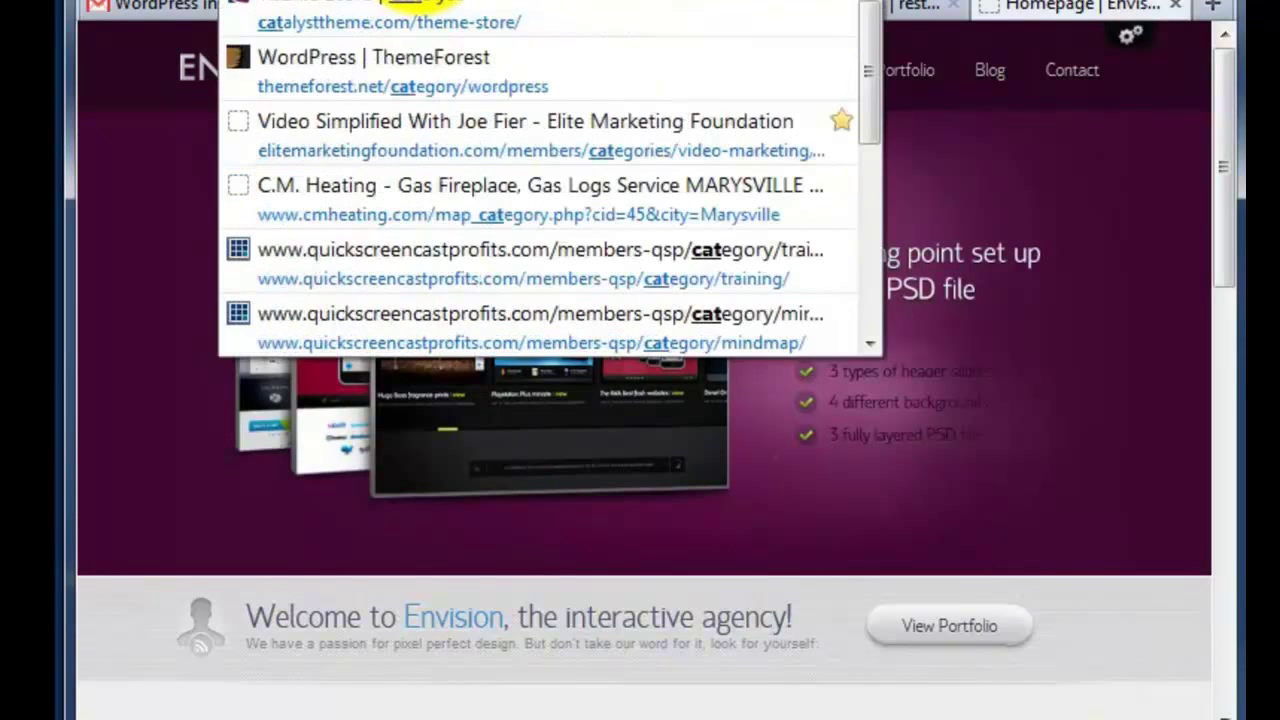
pyautogui.press('Escape')
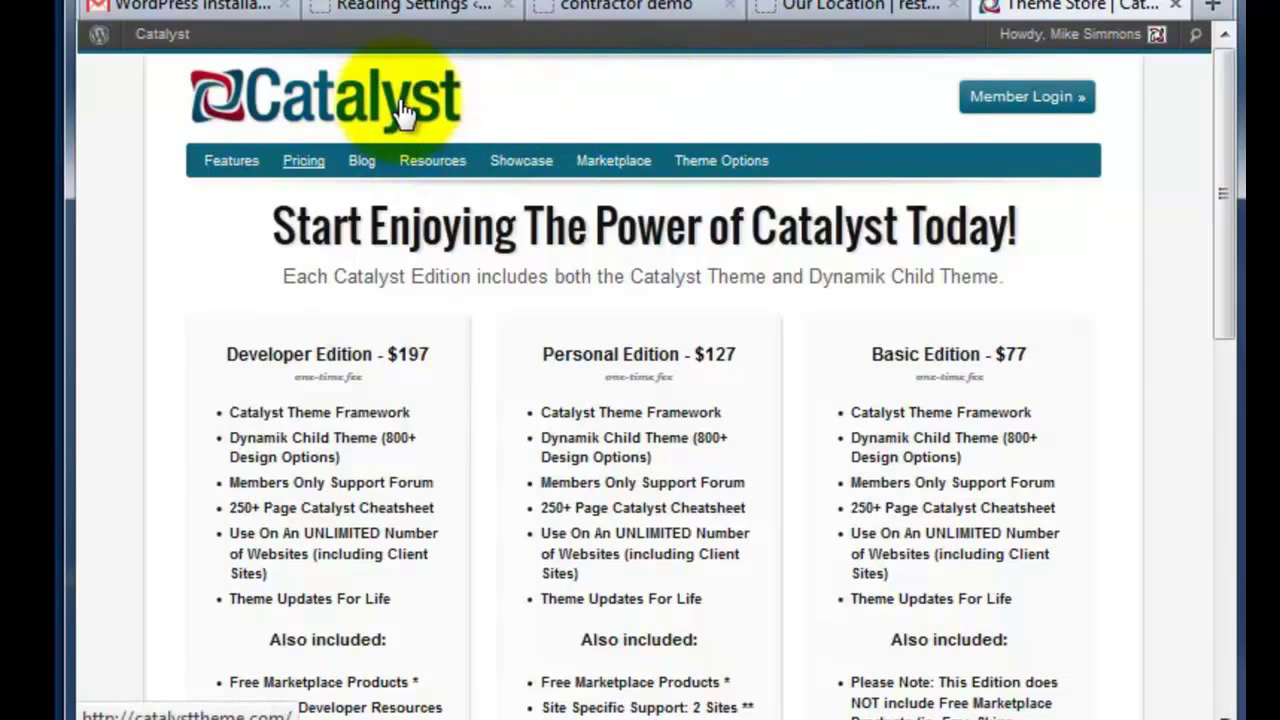
pyautogui.moveTo(1224, 101); pyautogui.dragTo(1171, 117)
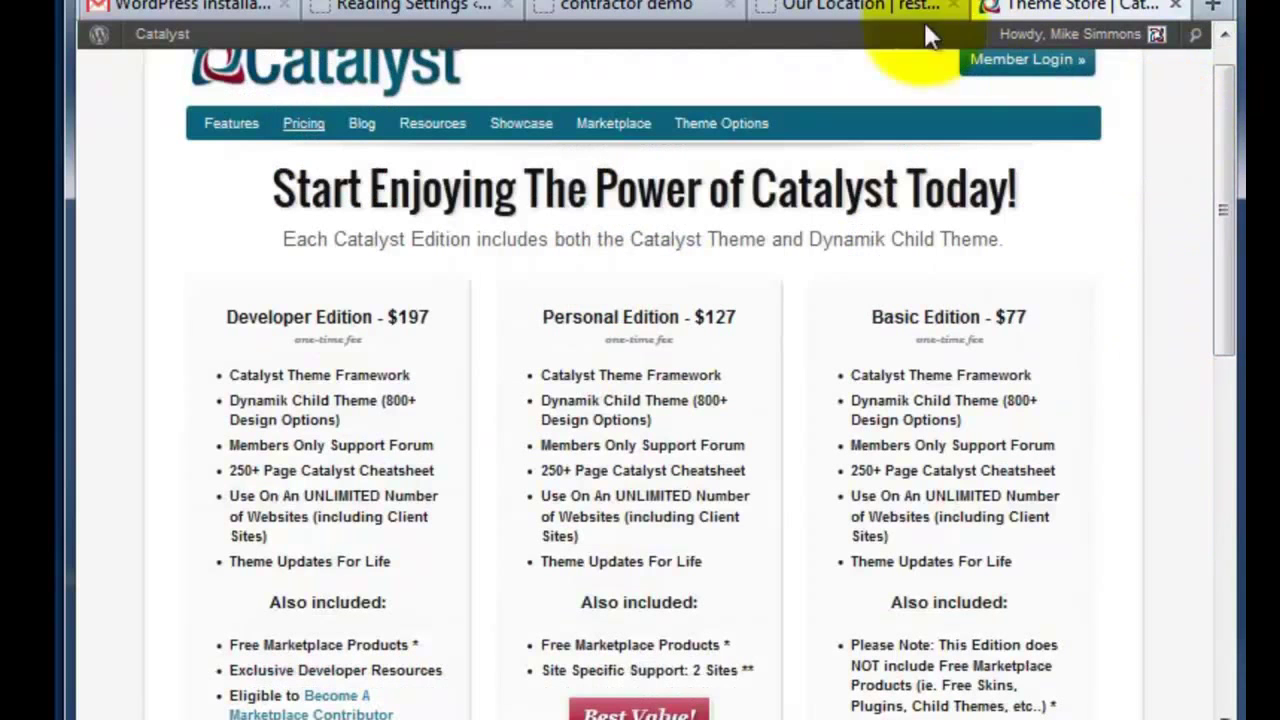
# Step: Open the Catalyst Showcase page and look over the gallery of sites built with the theme
pyautogui.moveTo(1222, 168); pyautogui.dragTo(1228, 77)
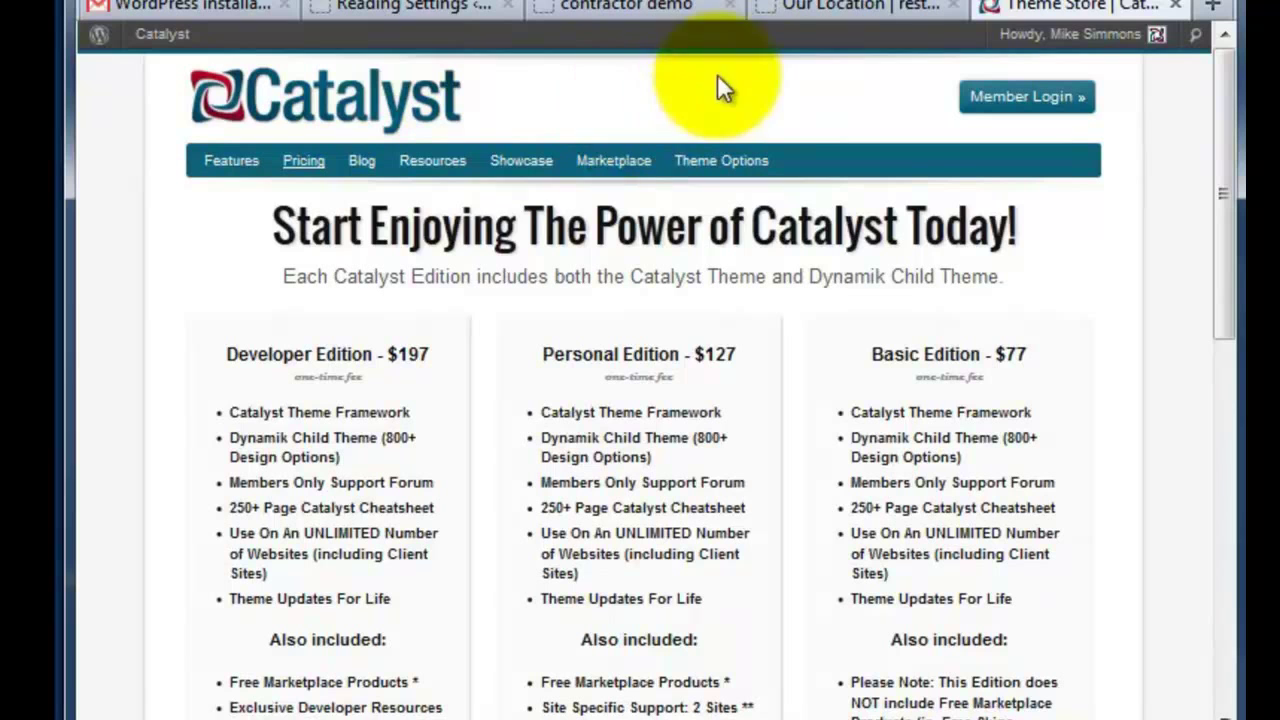
pyautogui.click(514, 164)
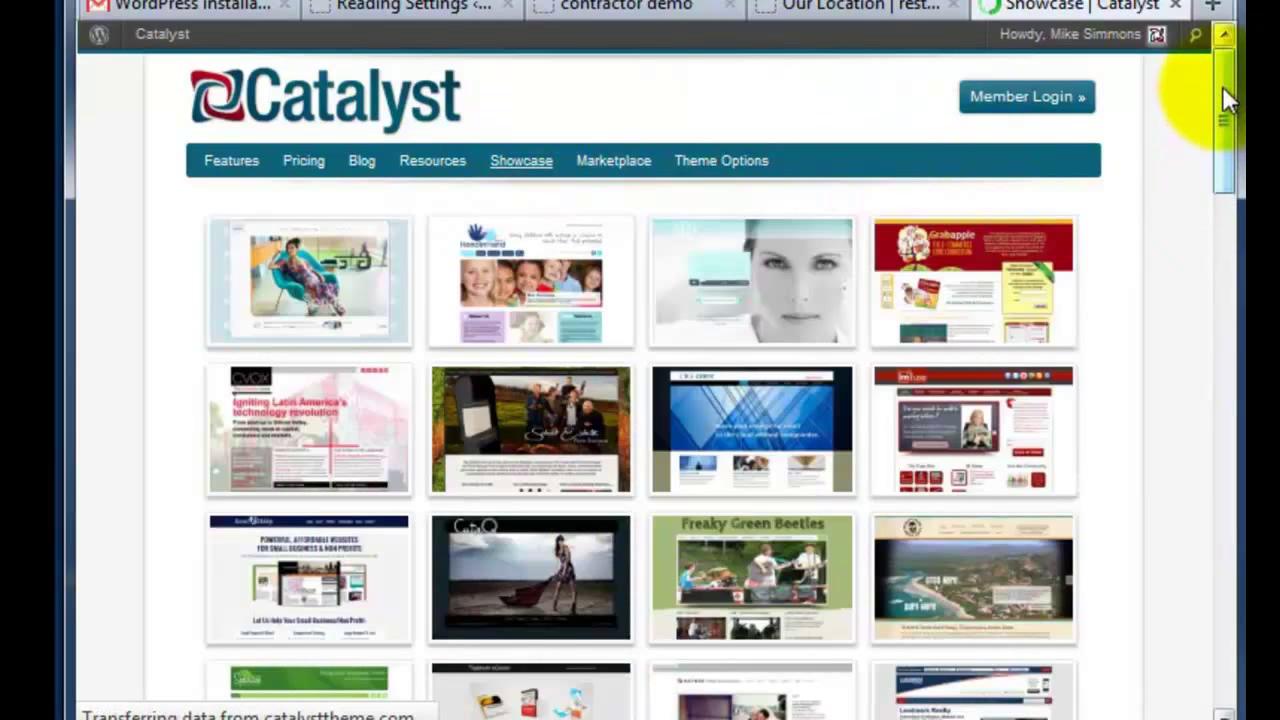
pyautogui.moveTo(1222, 86); pyautogui.dragTo(1221, 214)
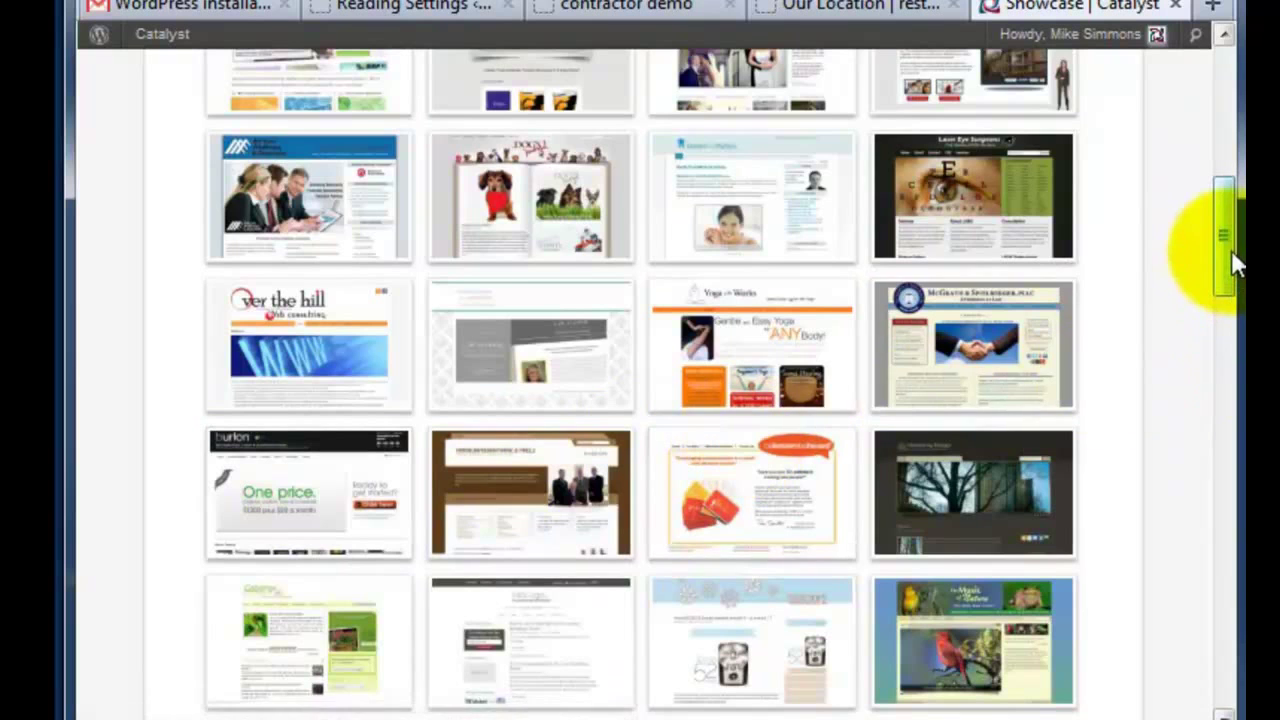
pyautogui.moveTo(1223, 250); pyautogui.dragTo(1237, 125)
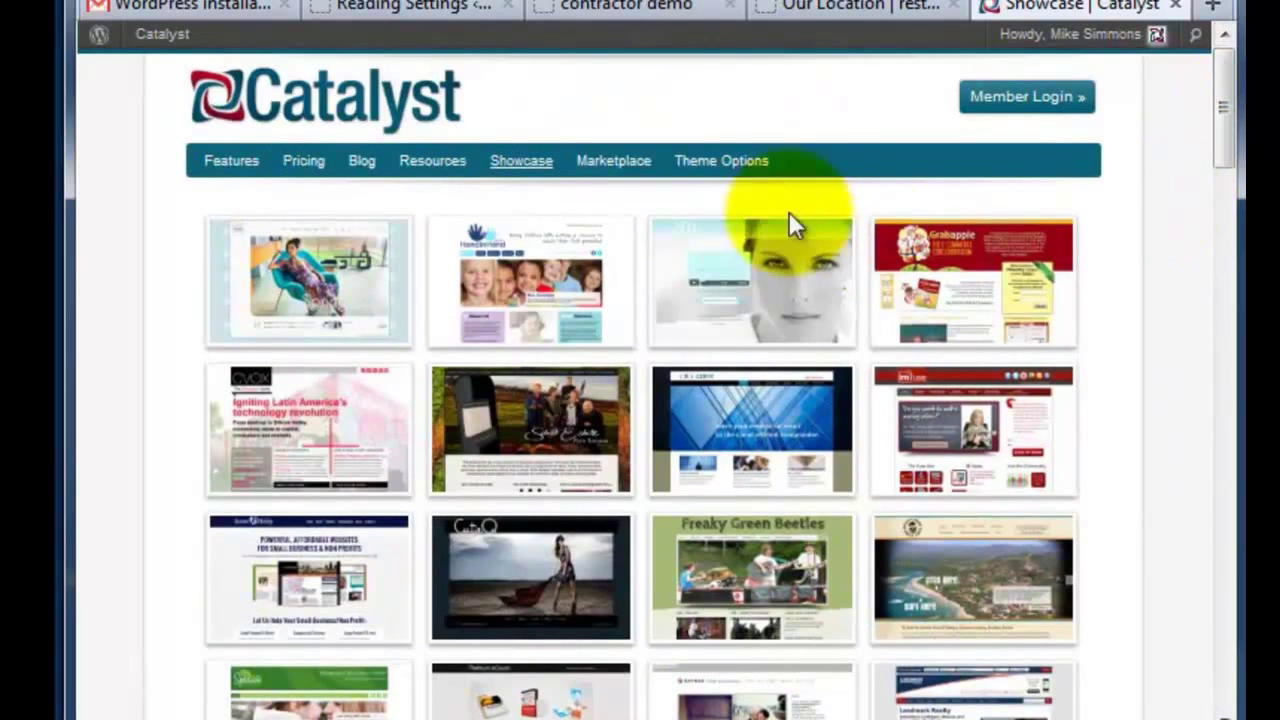
# Step: Return to the Catalyst Pricing page and review the Developer, Personal and Basic editions down to their purchase options
pyautogui.click(303, 163)
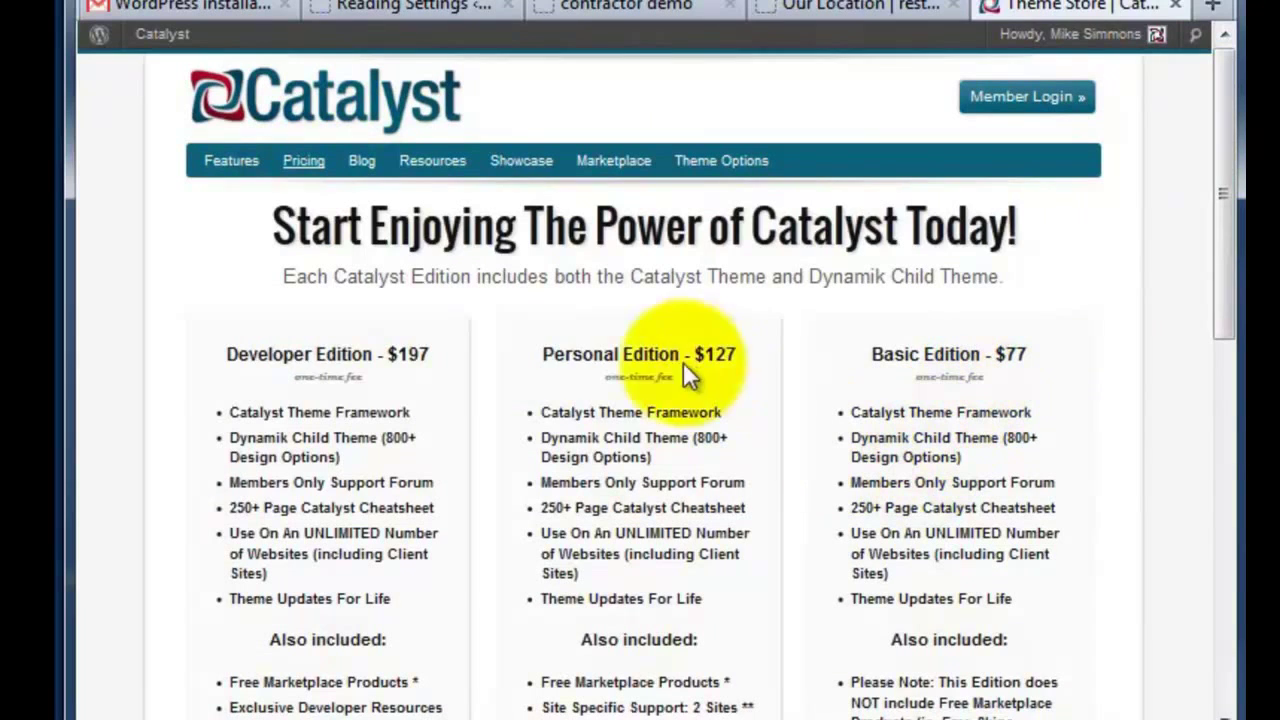
pyautogui.moveTo(1227, 108); pyautogui.dragTo(1226, 180)
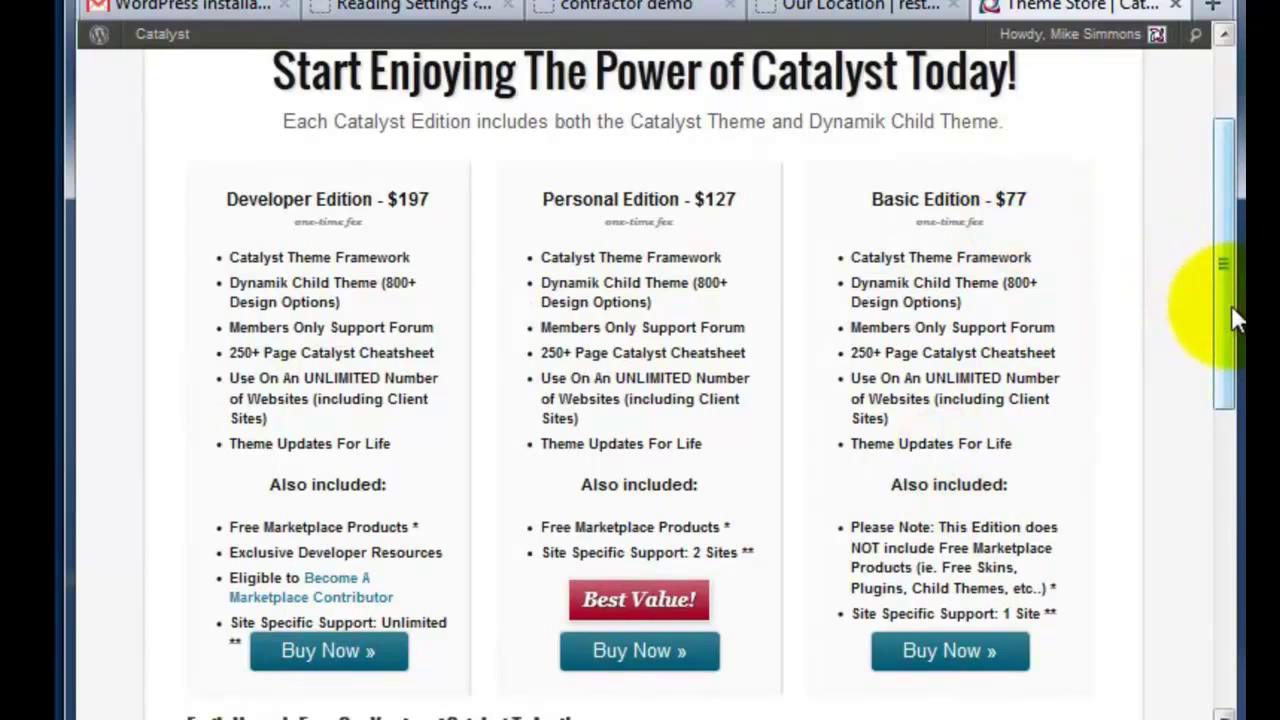
pyautogui.scroll(2, 533, 187)
# Step: Go back to the Catalyst Showcase, view the Schild Estate example enlarged and close the preview
pyautogui.click(1020, 97)
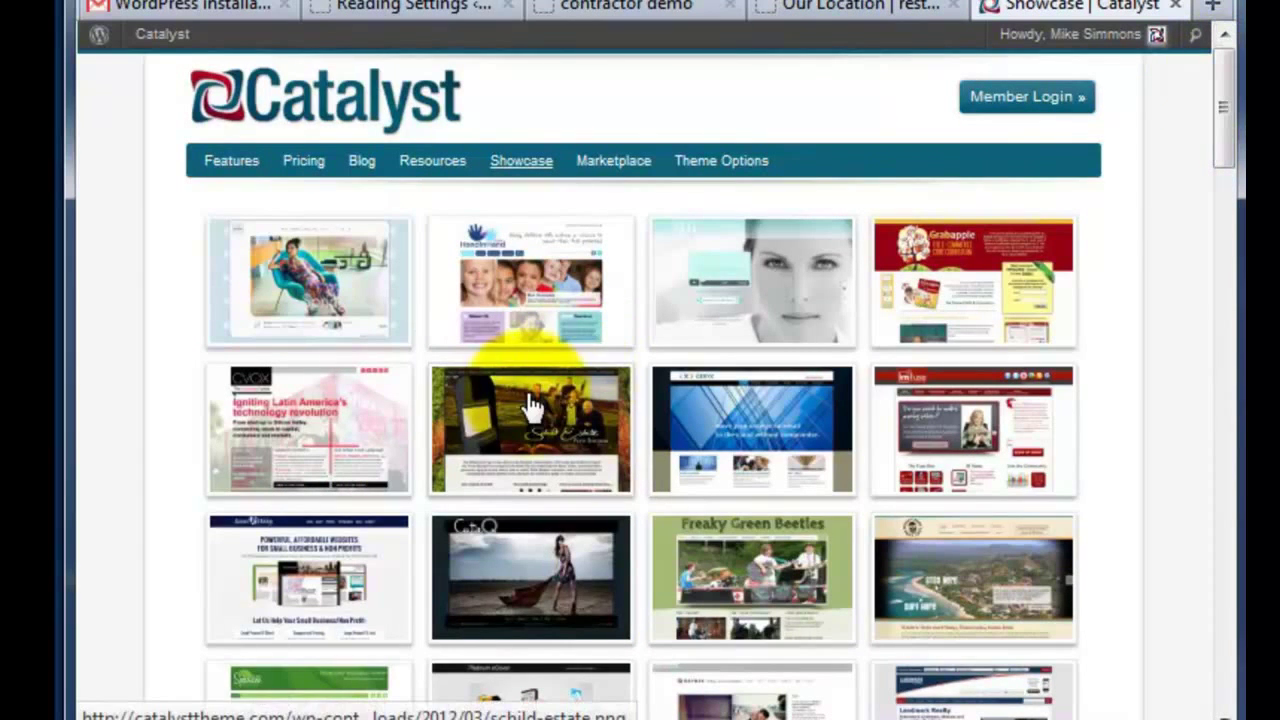
pyautogui.click(600, 410)
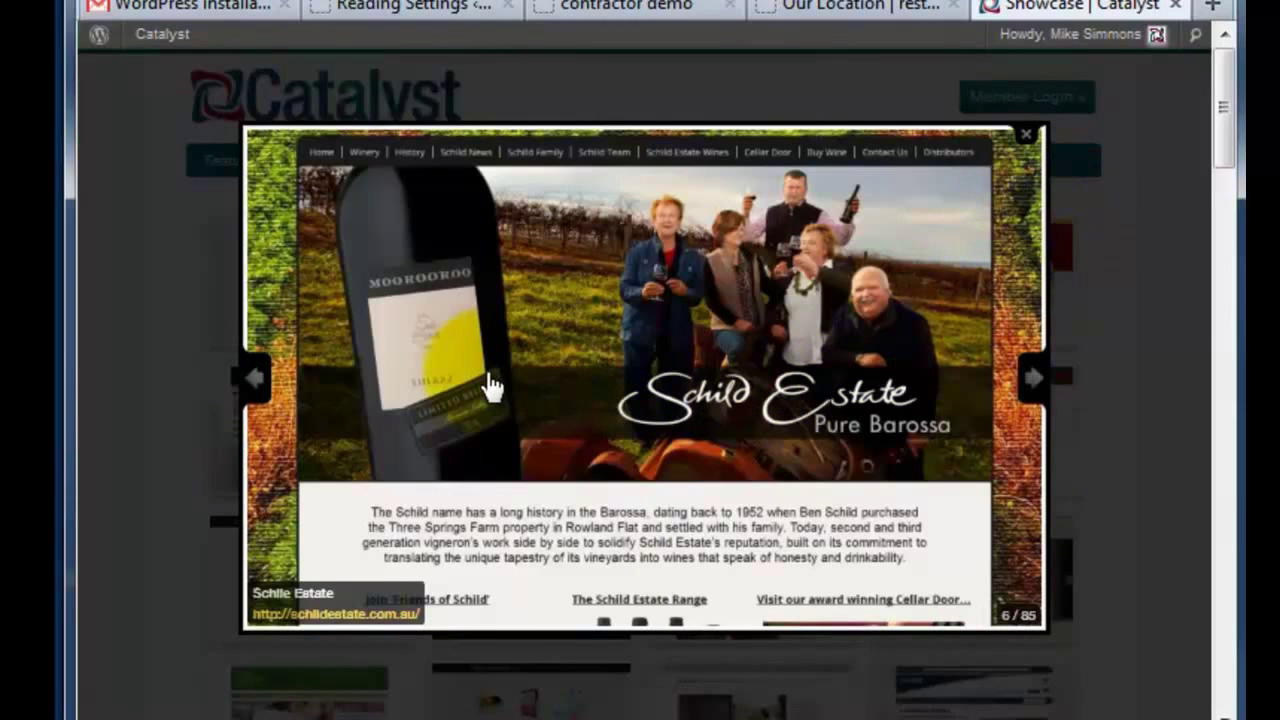
pyautogui.click(562, 462)
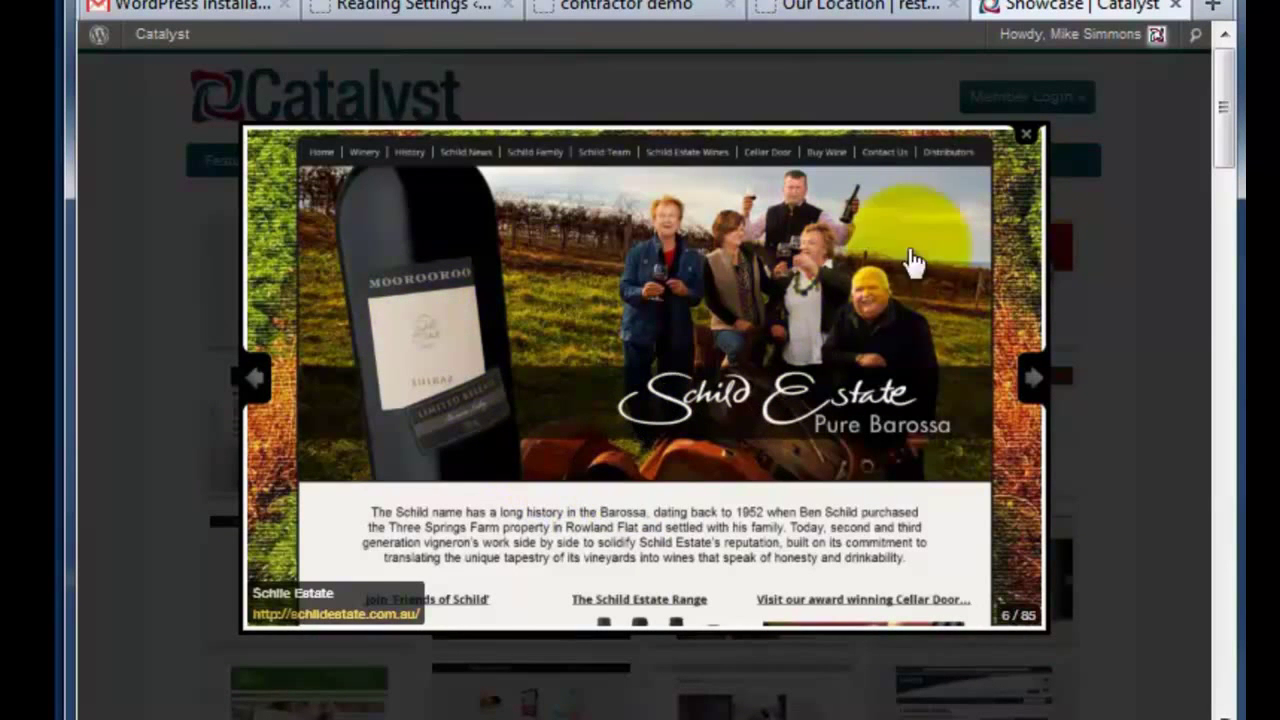
pyautogui.click(1025, 133)
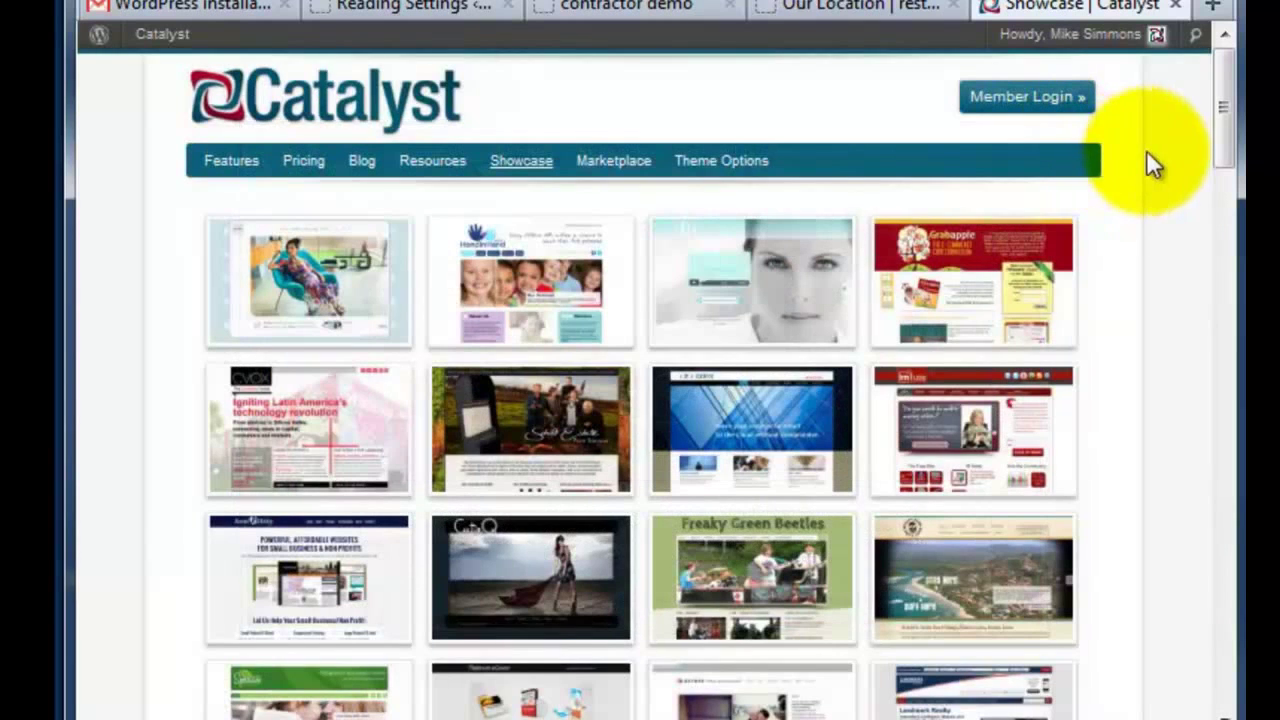